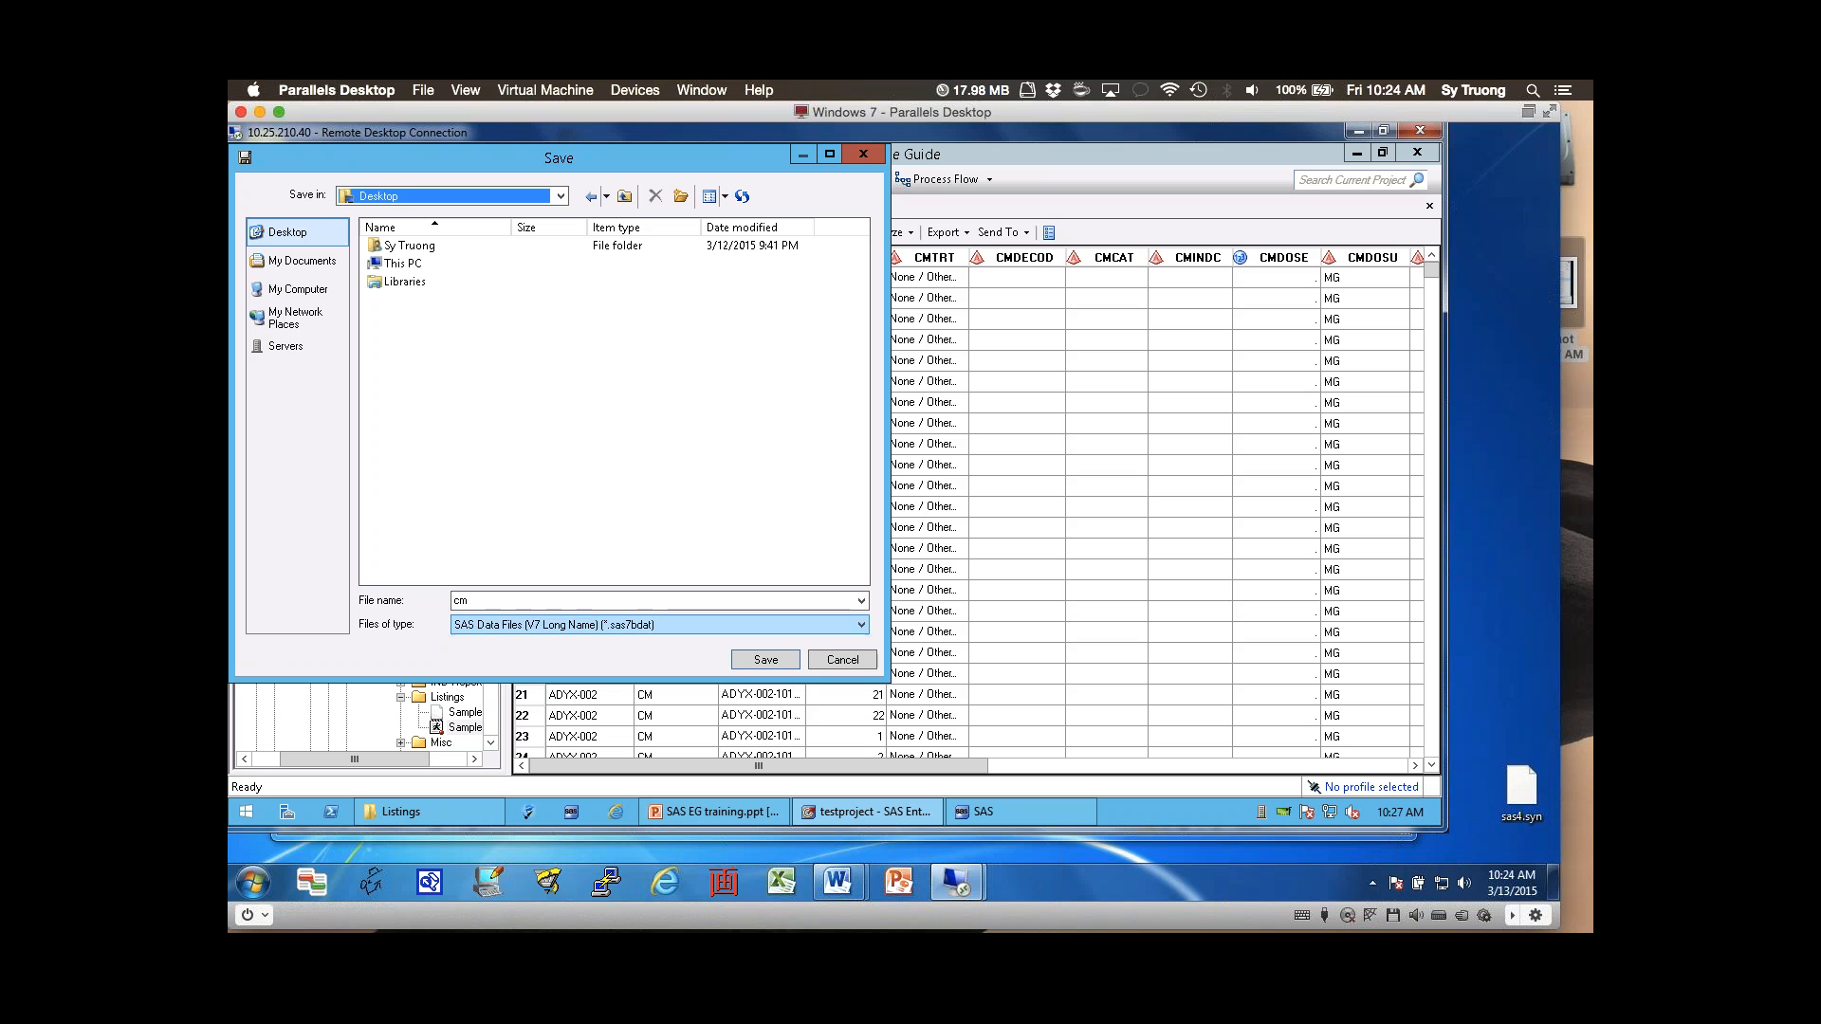
- Save the exported cm dataset to the Desktop as a Microsoft Excel workbook (*.xlsx) named cm
left_click(861, 625)
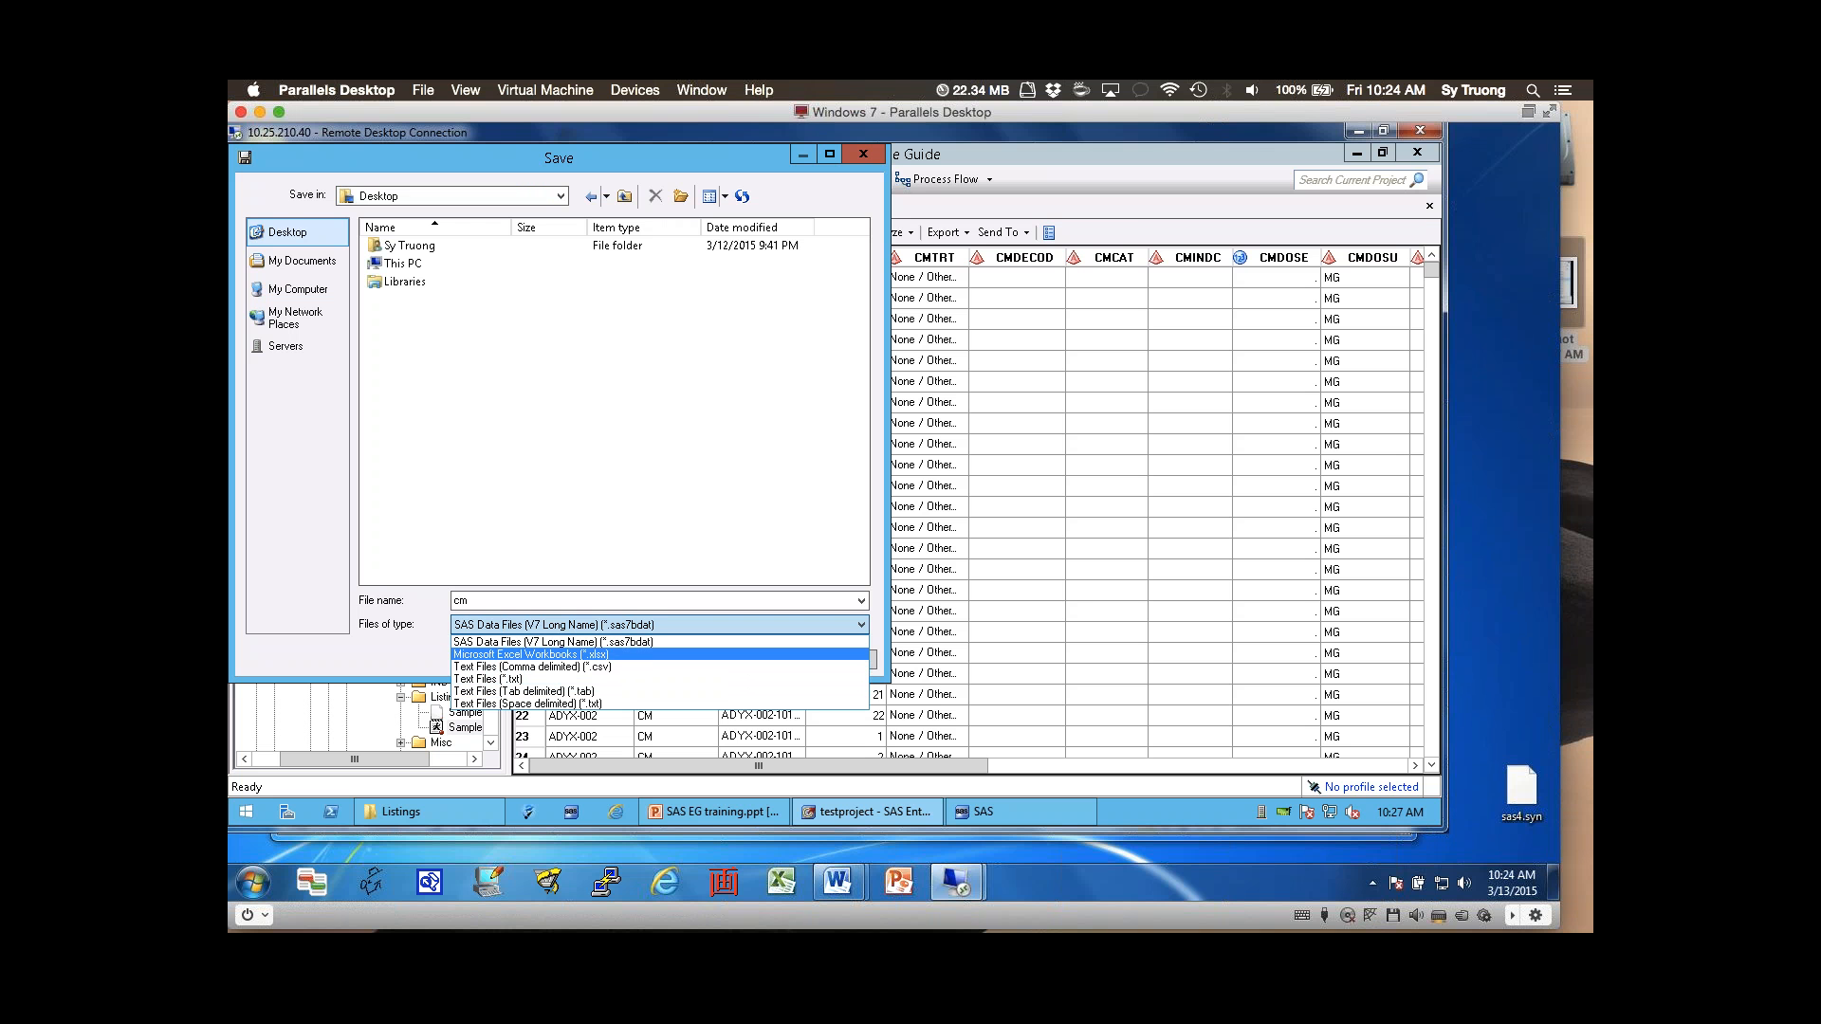
key("Return")
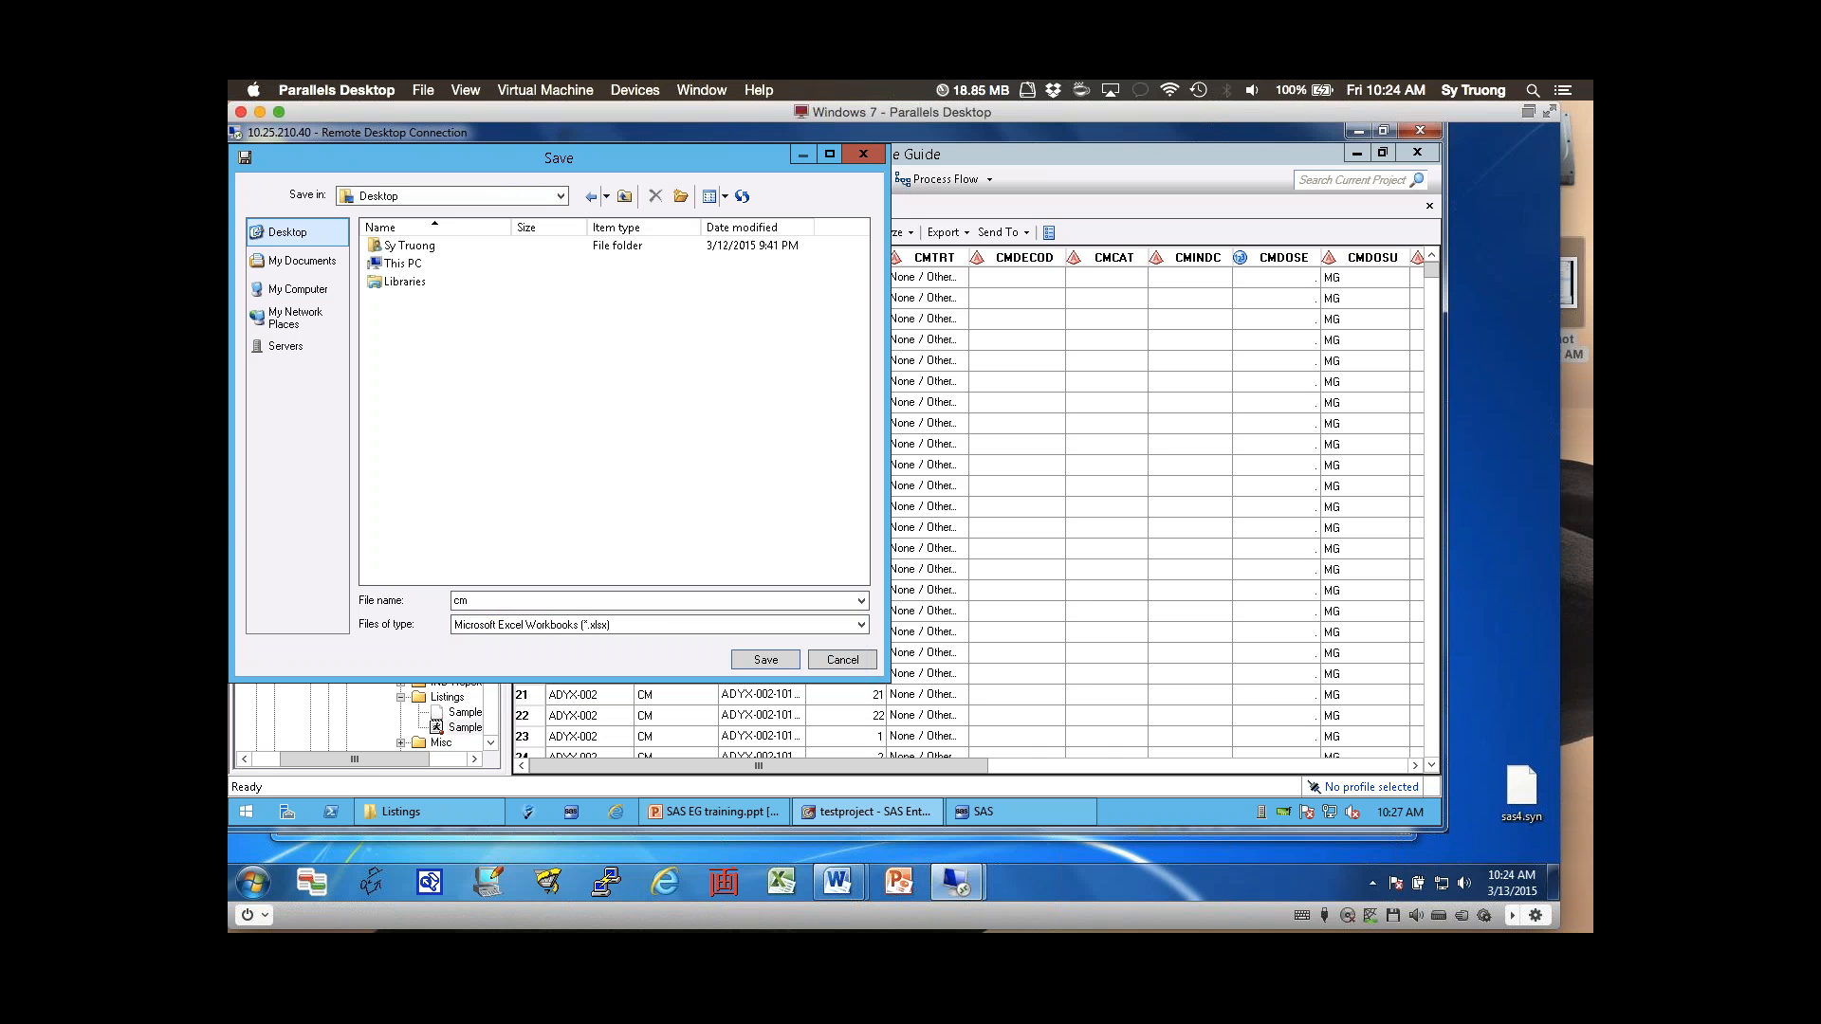
key("Return")
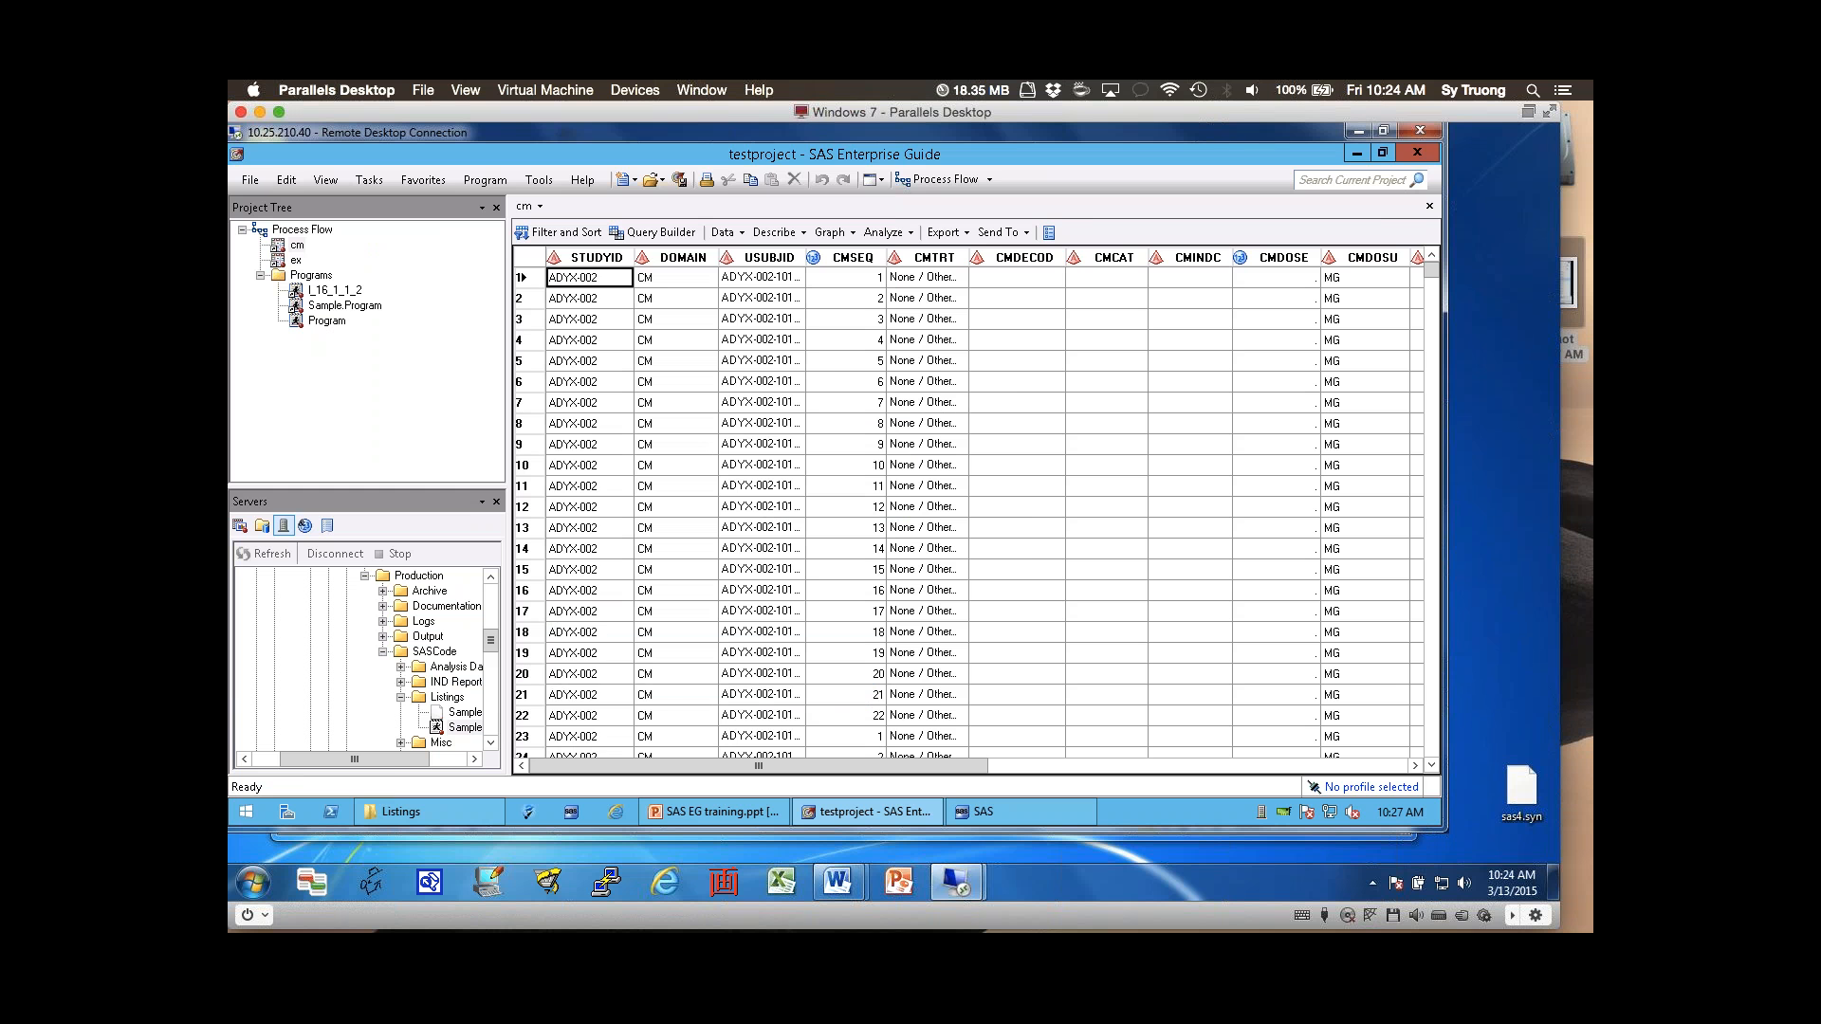
- Open the exported cm.xlsx from the remote desktop to check its contents
left_click(1357, 153)
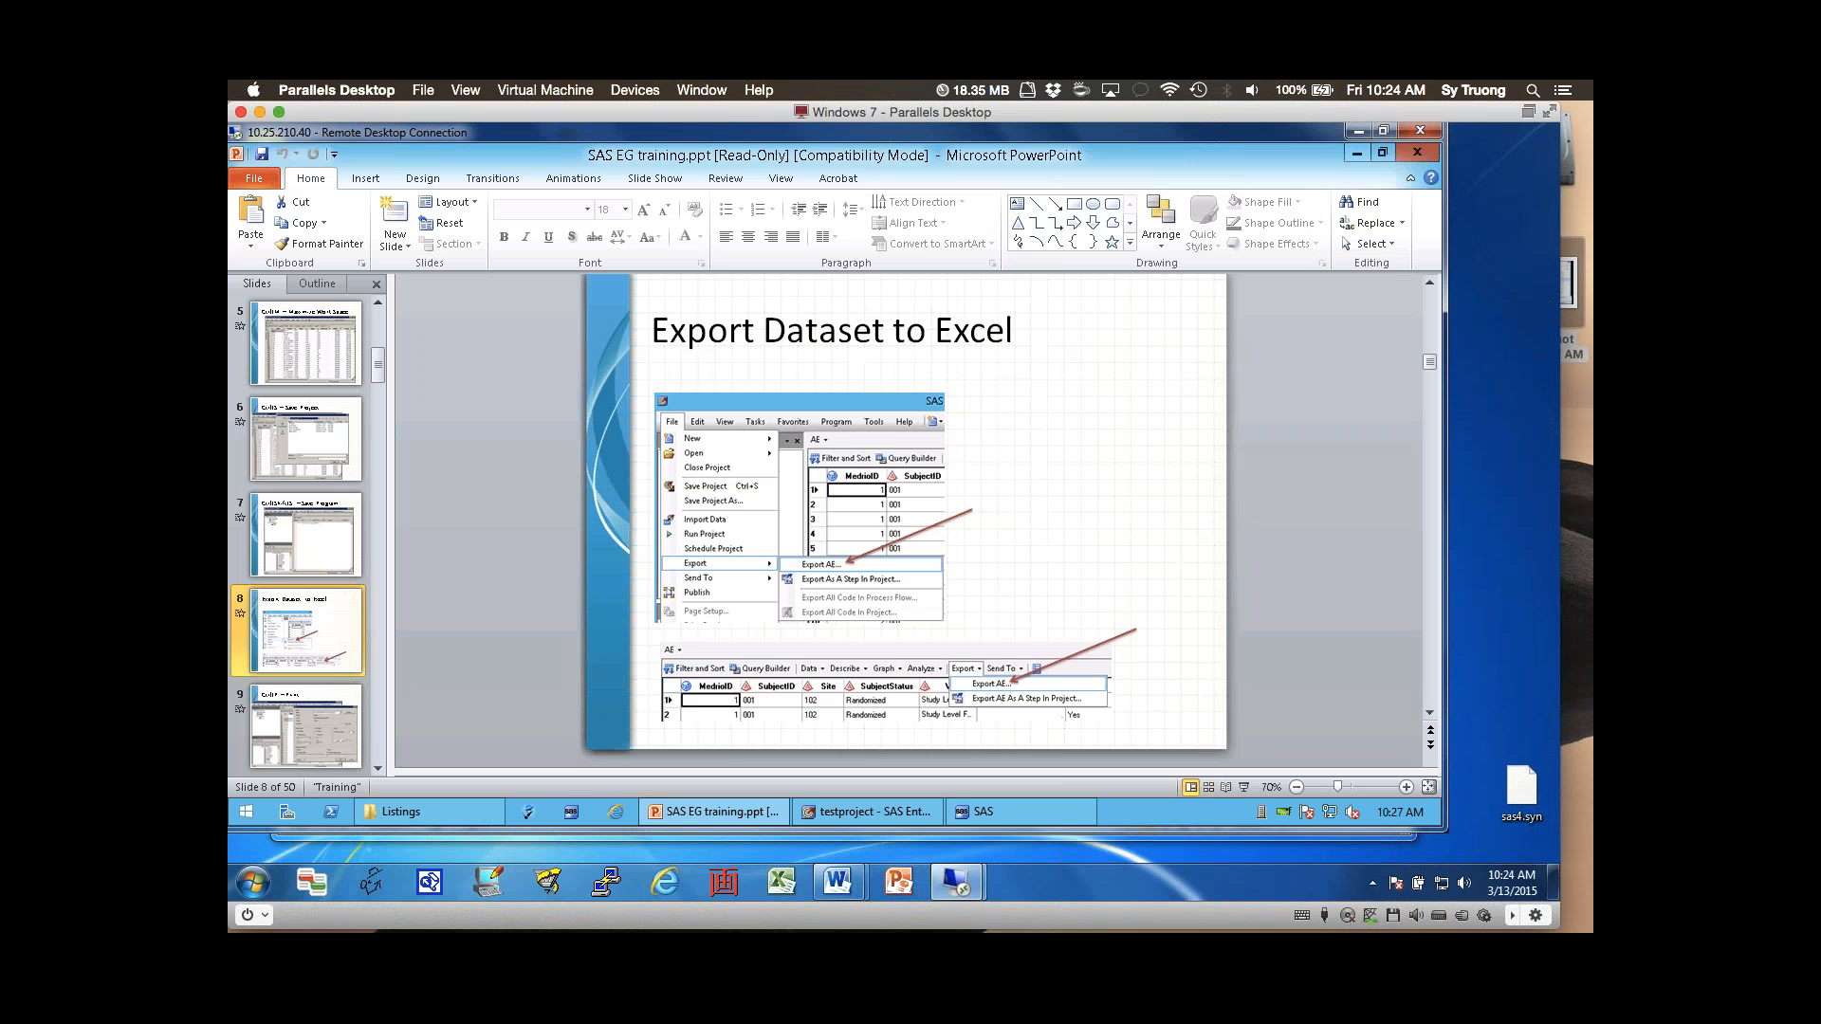
left_click(1357, 153)
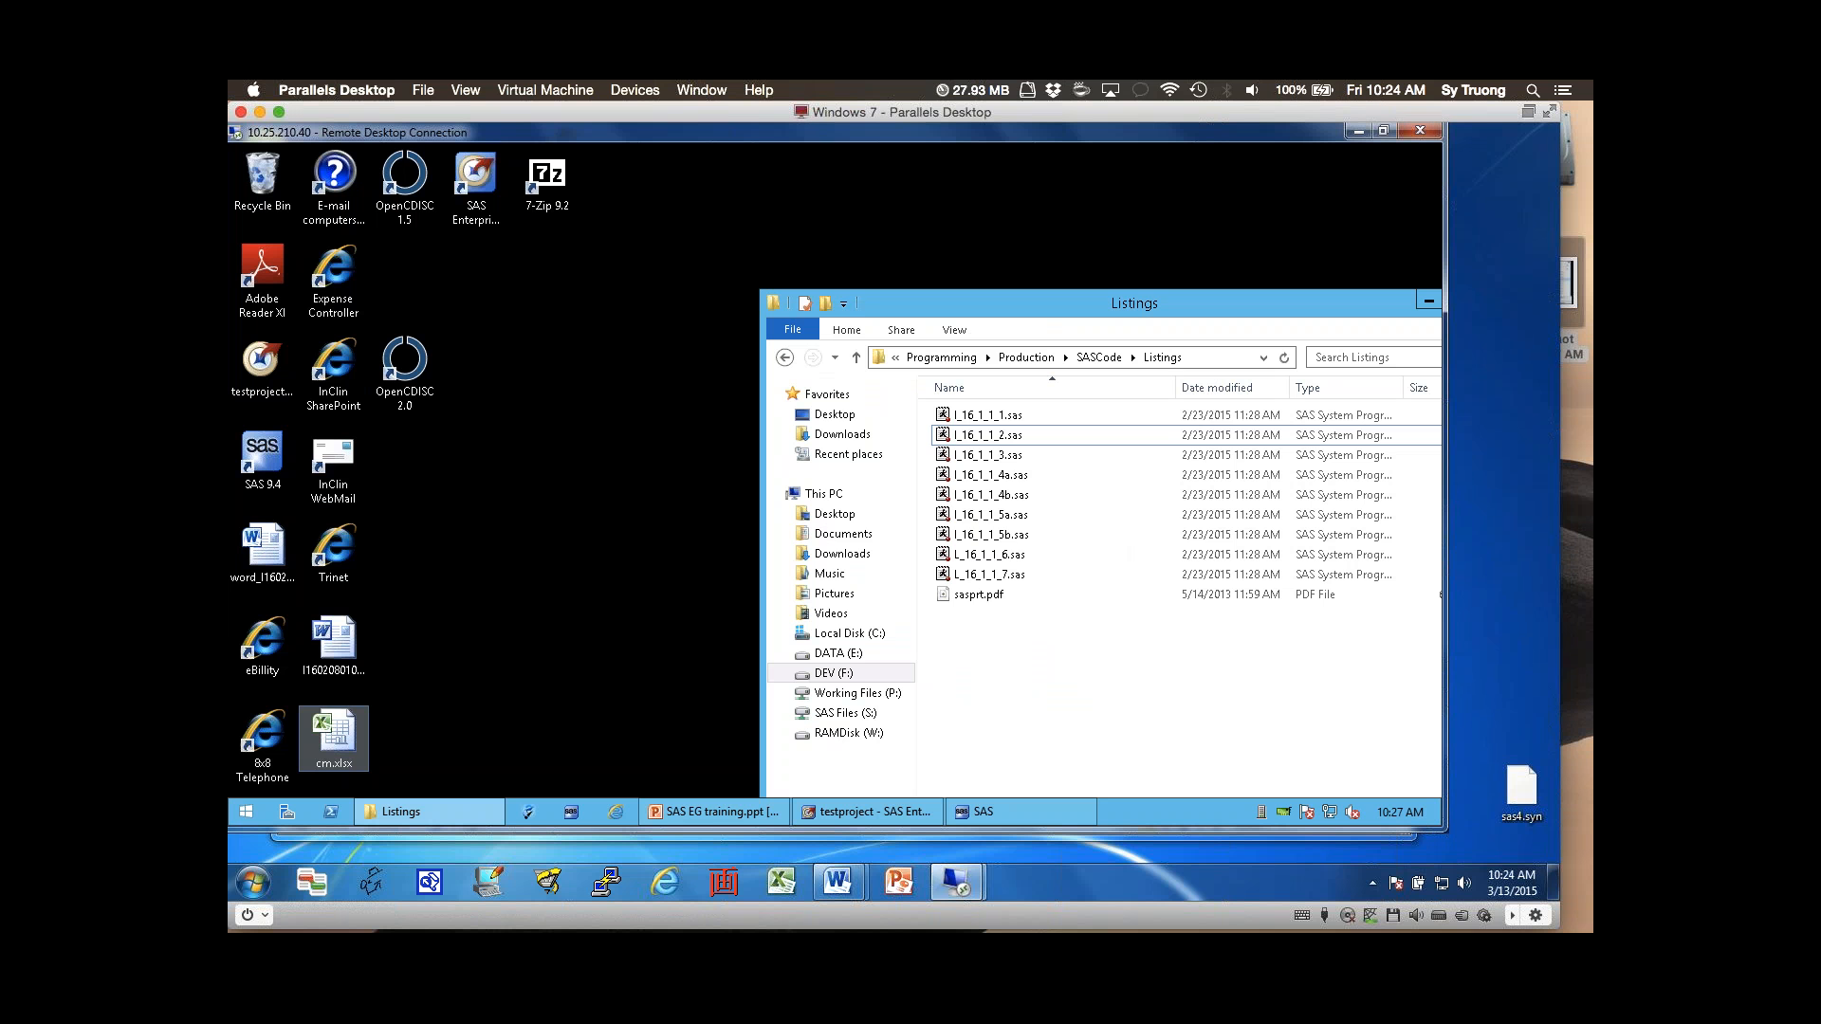
double_click(333, 735)
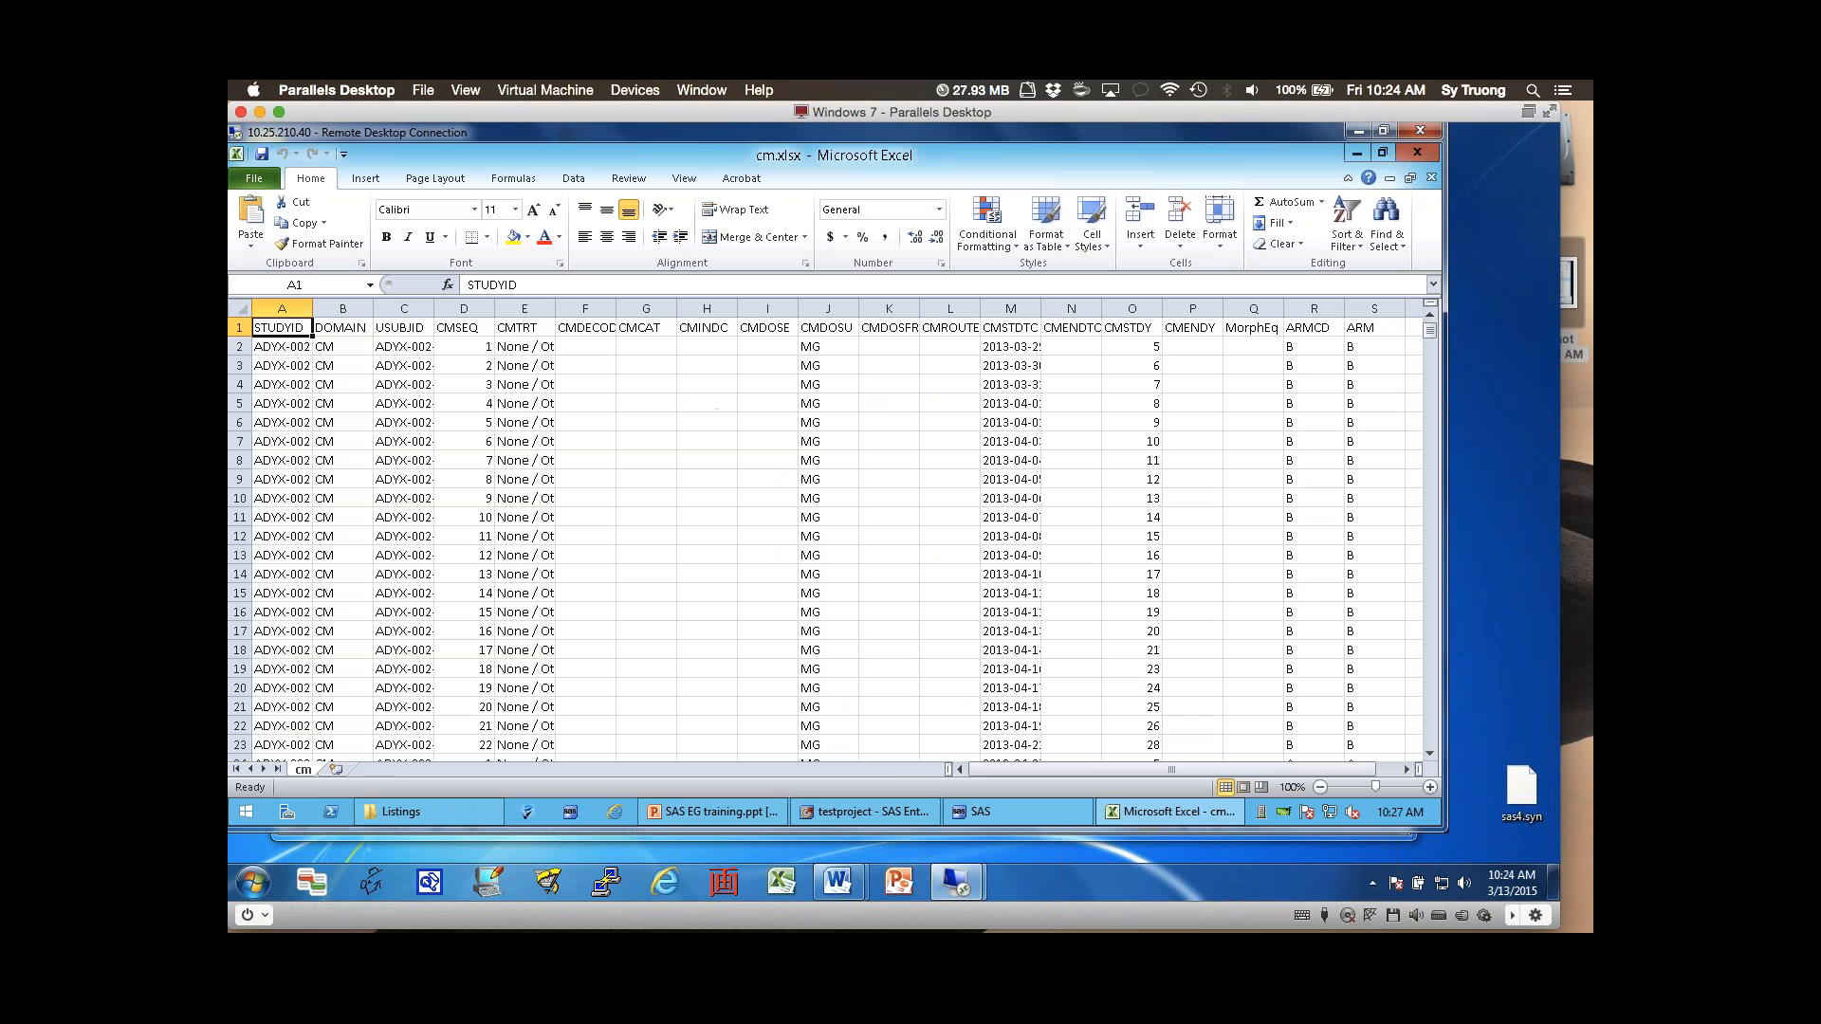
- Widen the CMSTDTC column in the workbook to view the full dates, and close it without saving
left_click_drag(282, 366, 647, 575)
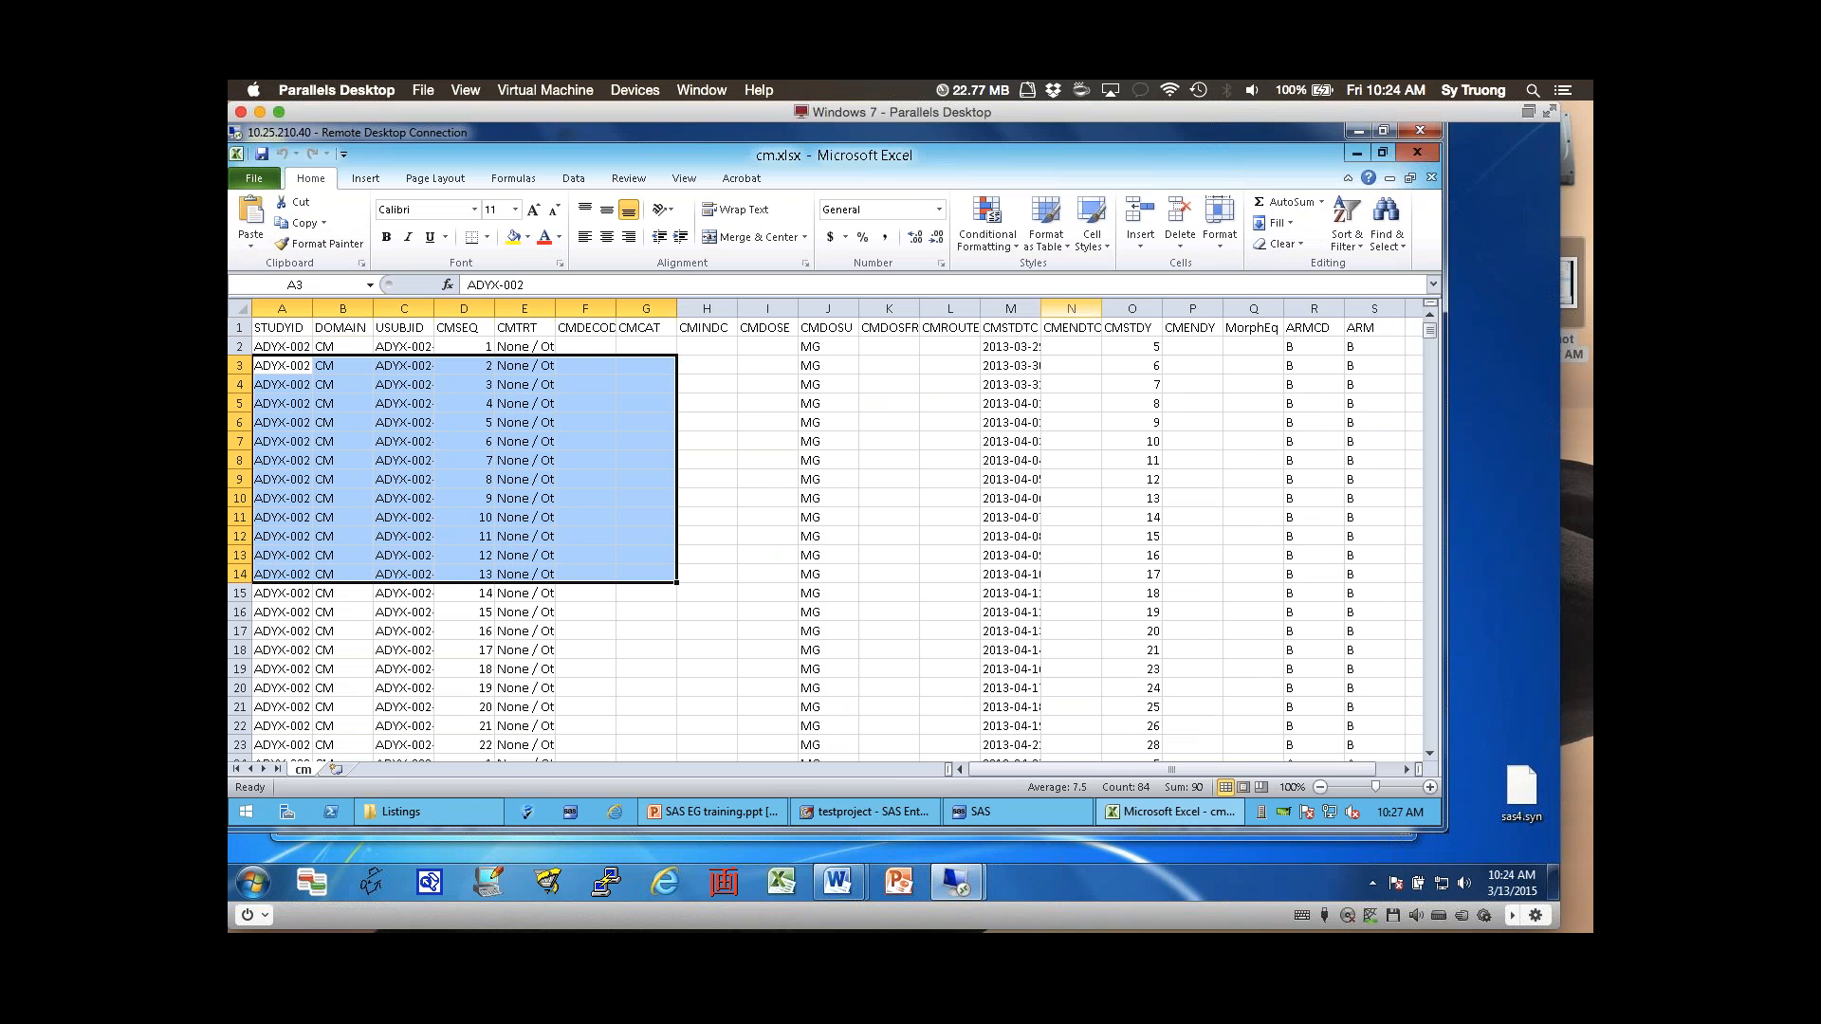
left_click_drag(1041, 308, 1078, 308)
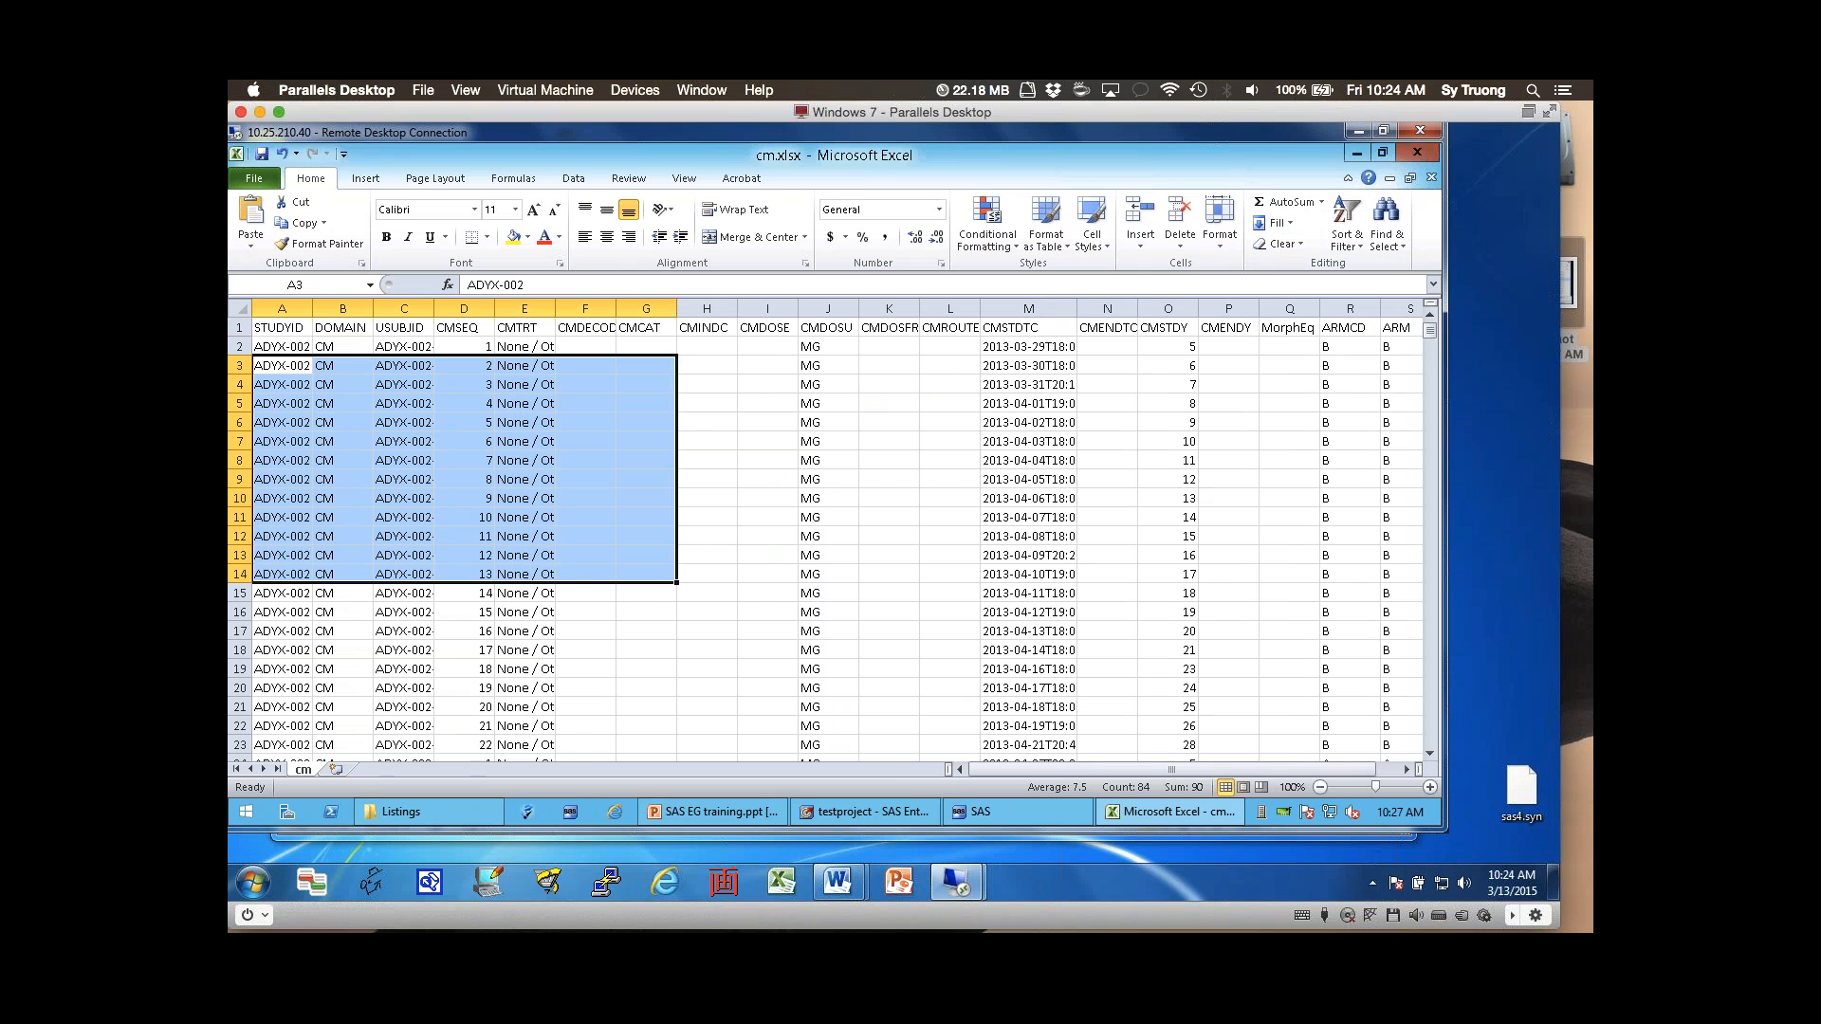
left_click(1417, 151)
left_click(833, 499)
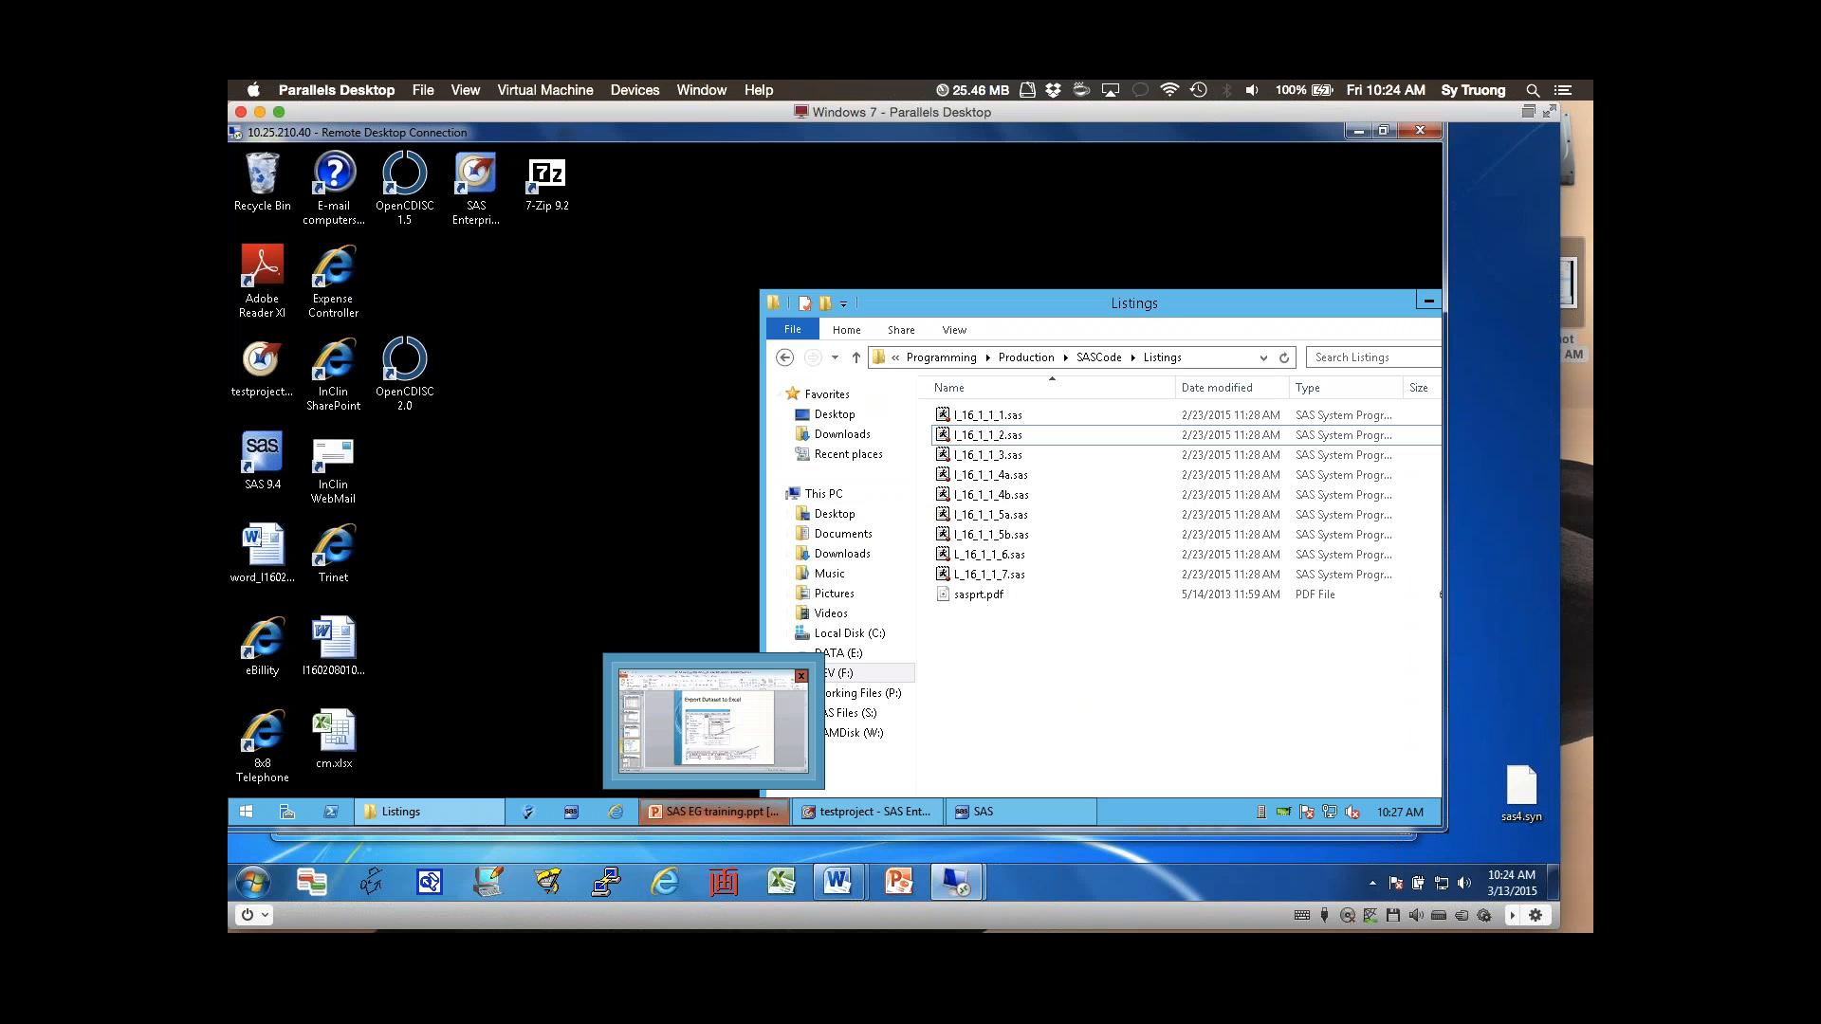
- Copy rows 1 to 13 of columns STUDYID through CMDECOD from SAS Enterprise Guide's cm table into a new sheet of the desktop workbook cm.xlsx
left_click(868, 812)
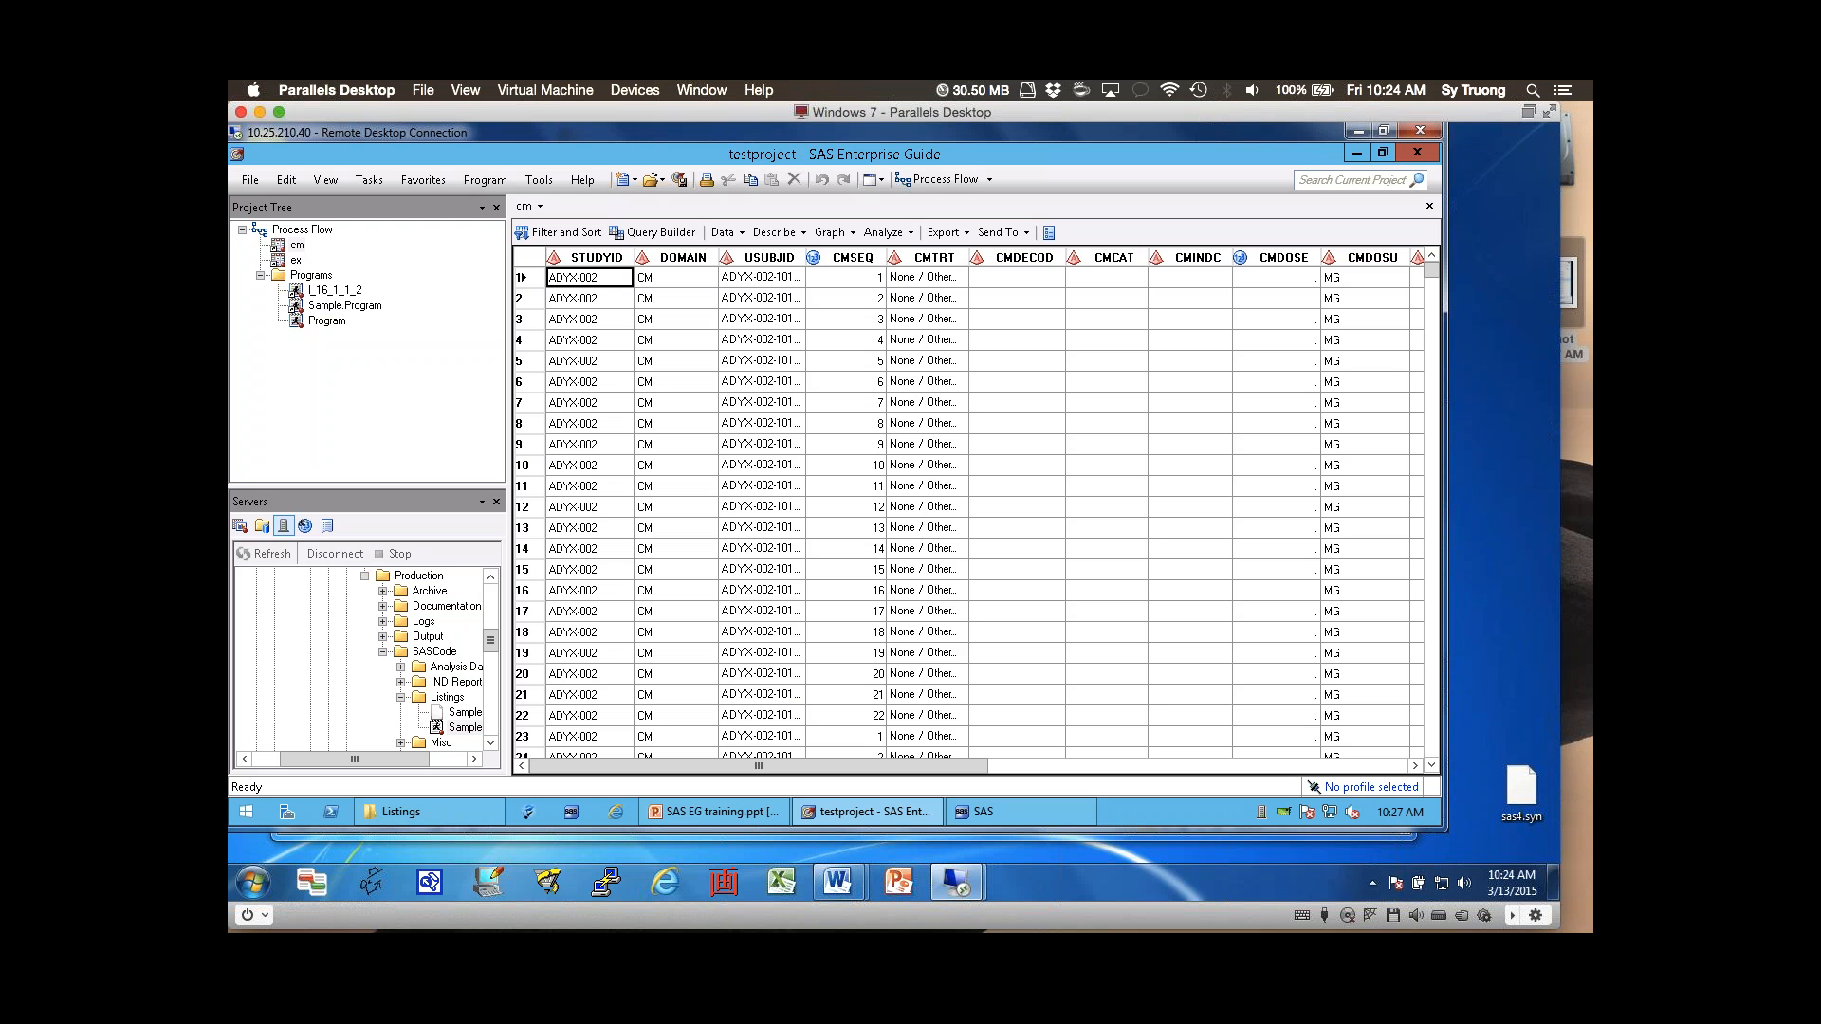
left_click_drag(588, 277, 1017, 527)
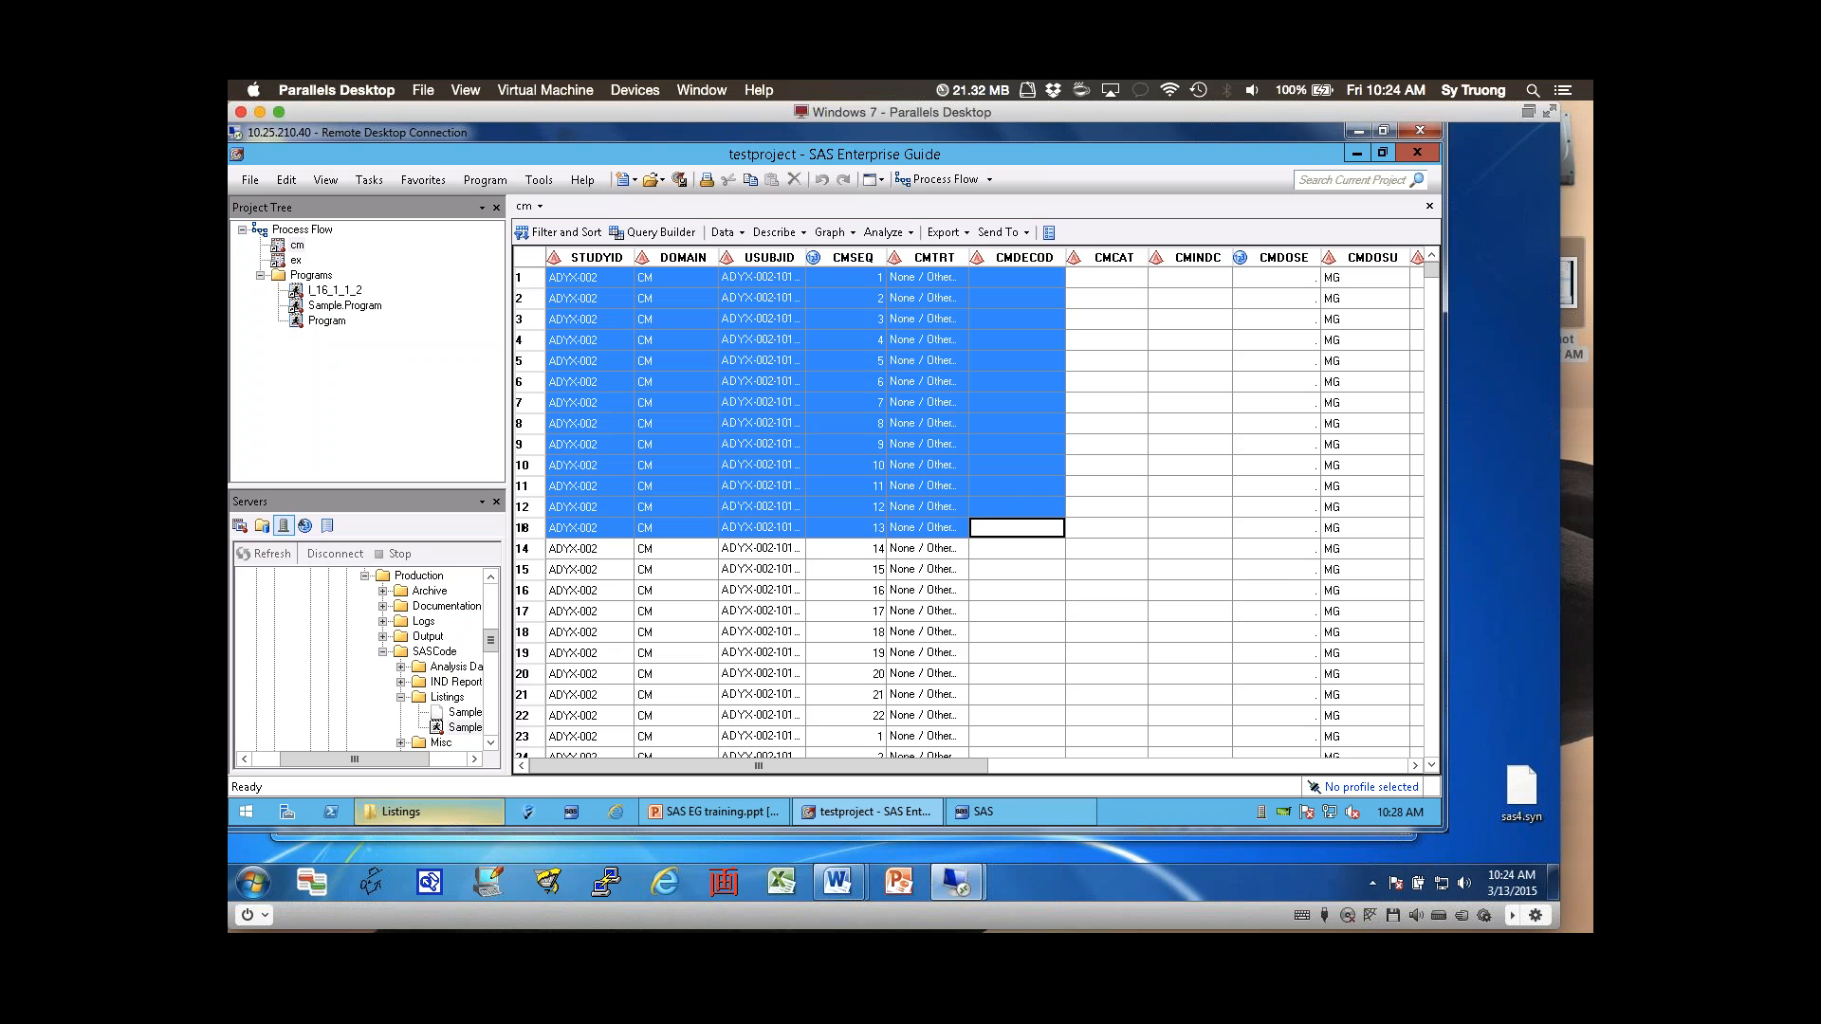
mouse_move(427, 813)
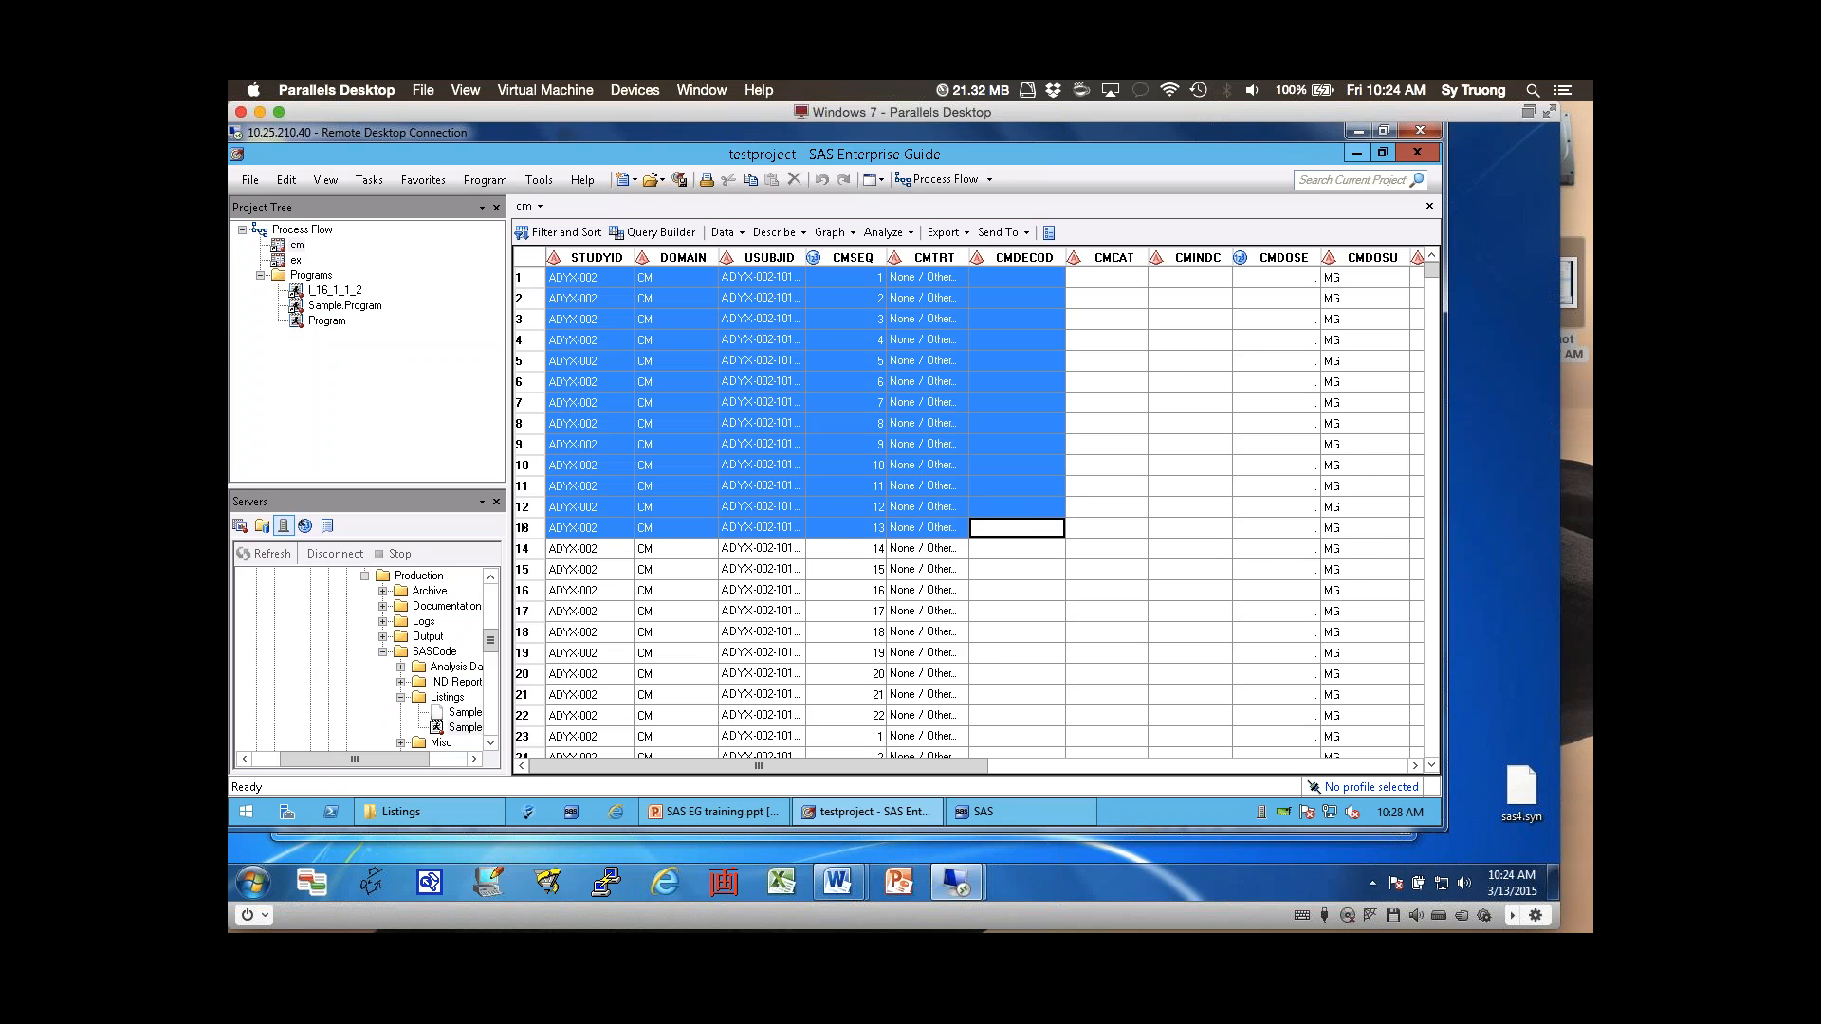
left_click(426, 813)
double_click(333, 730)
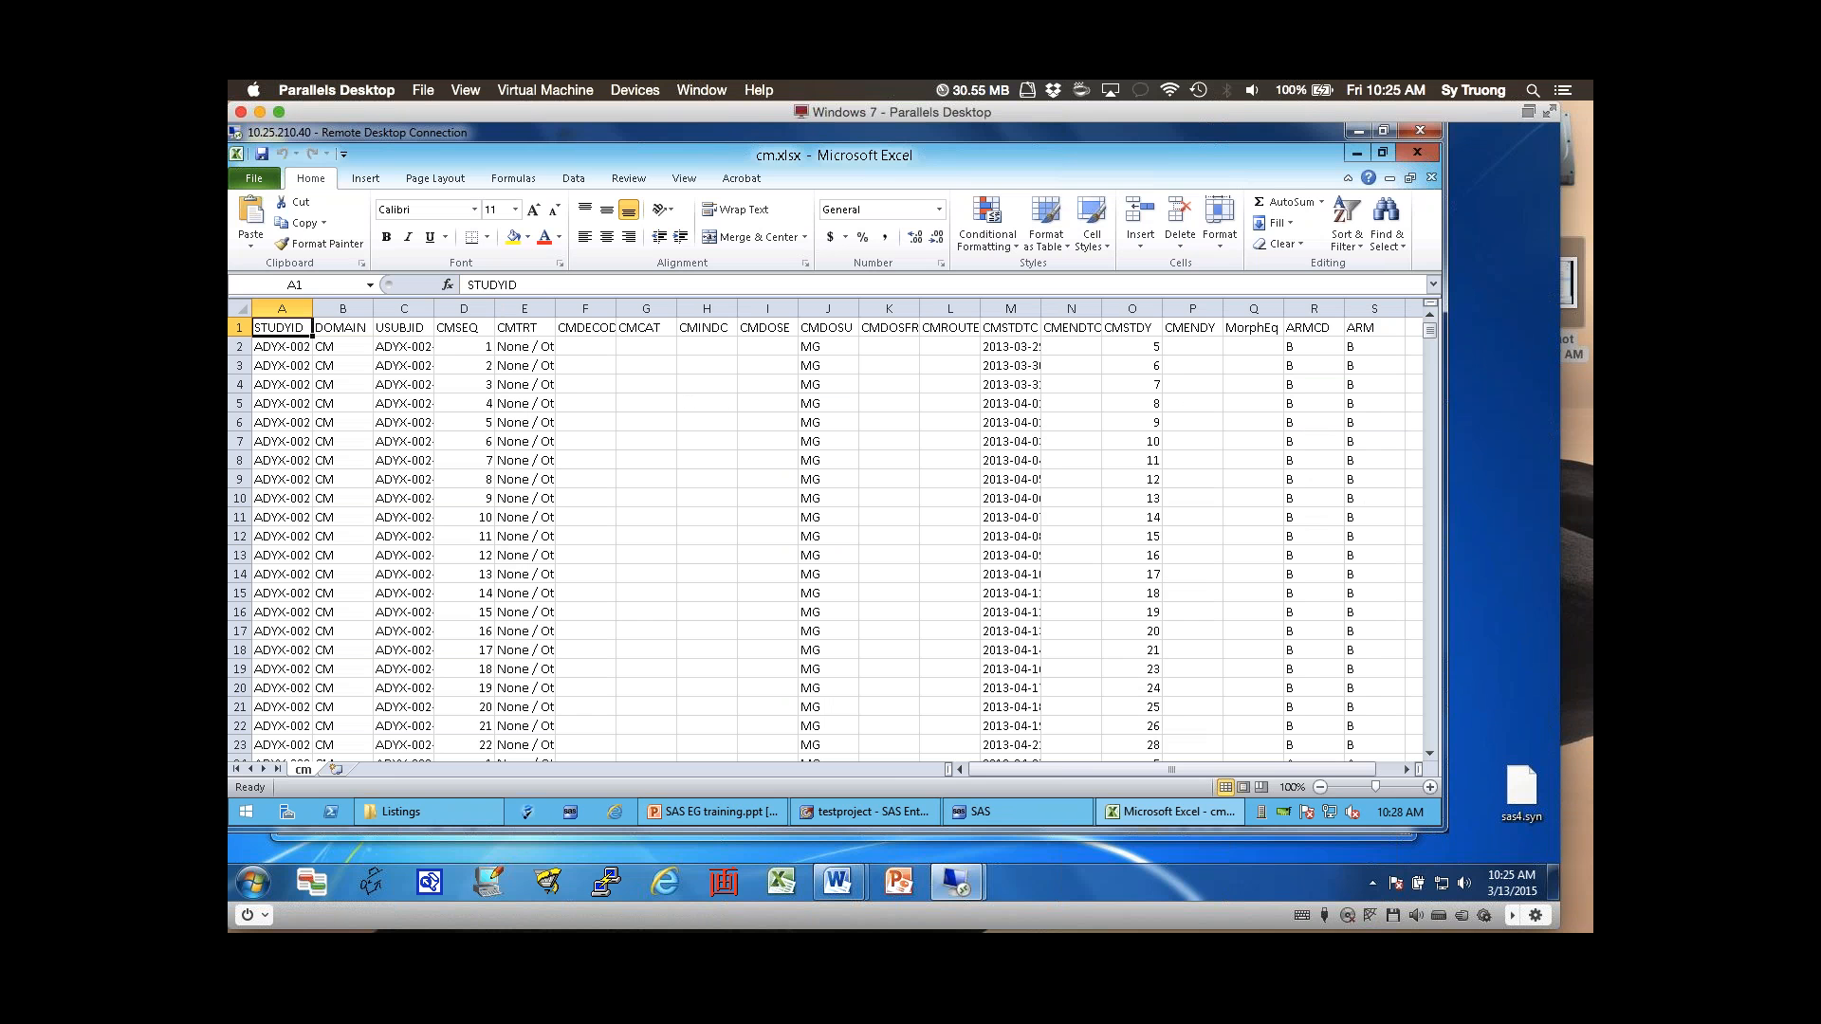
left_click(335, 769)
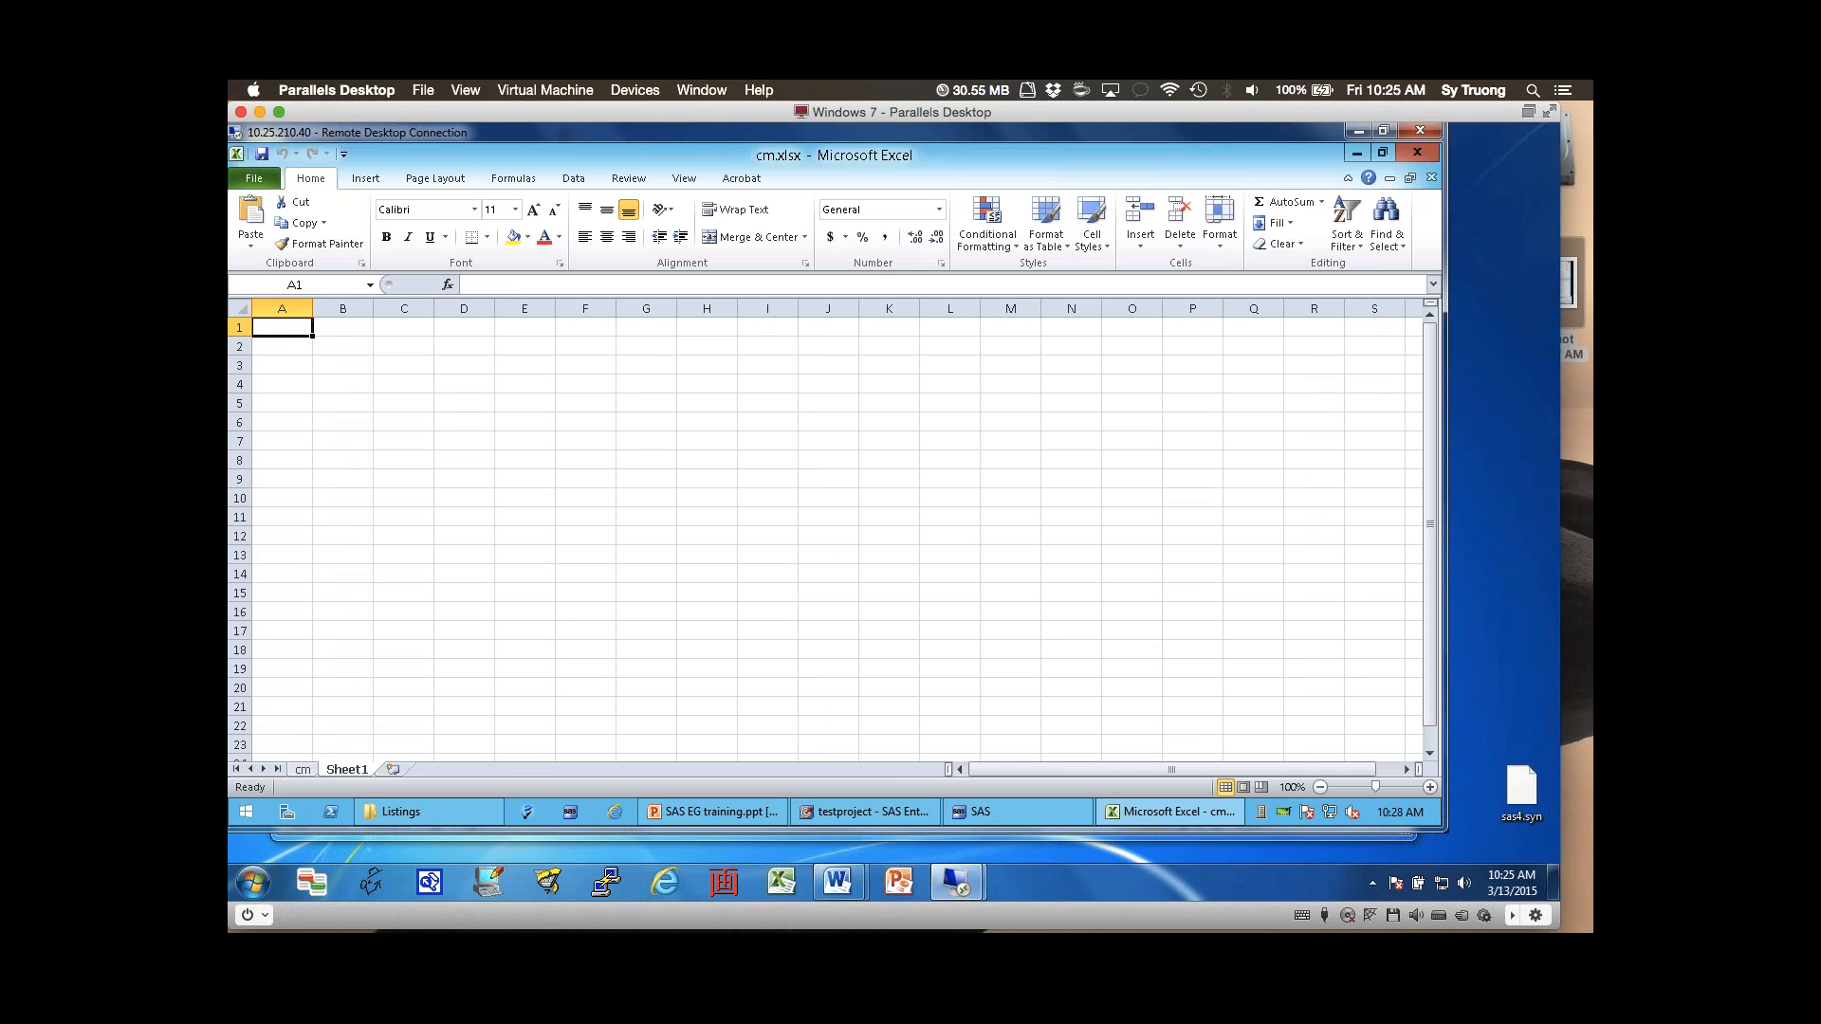
key("ctrl+v")
left_click(403, 556)
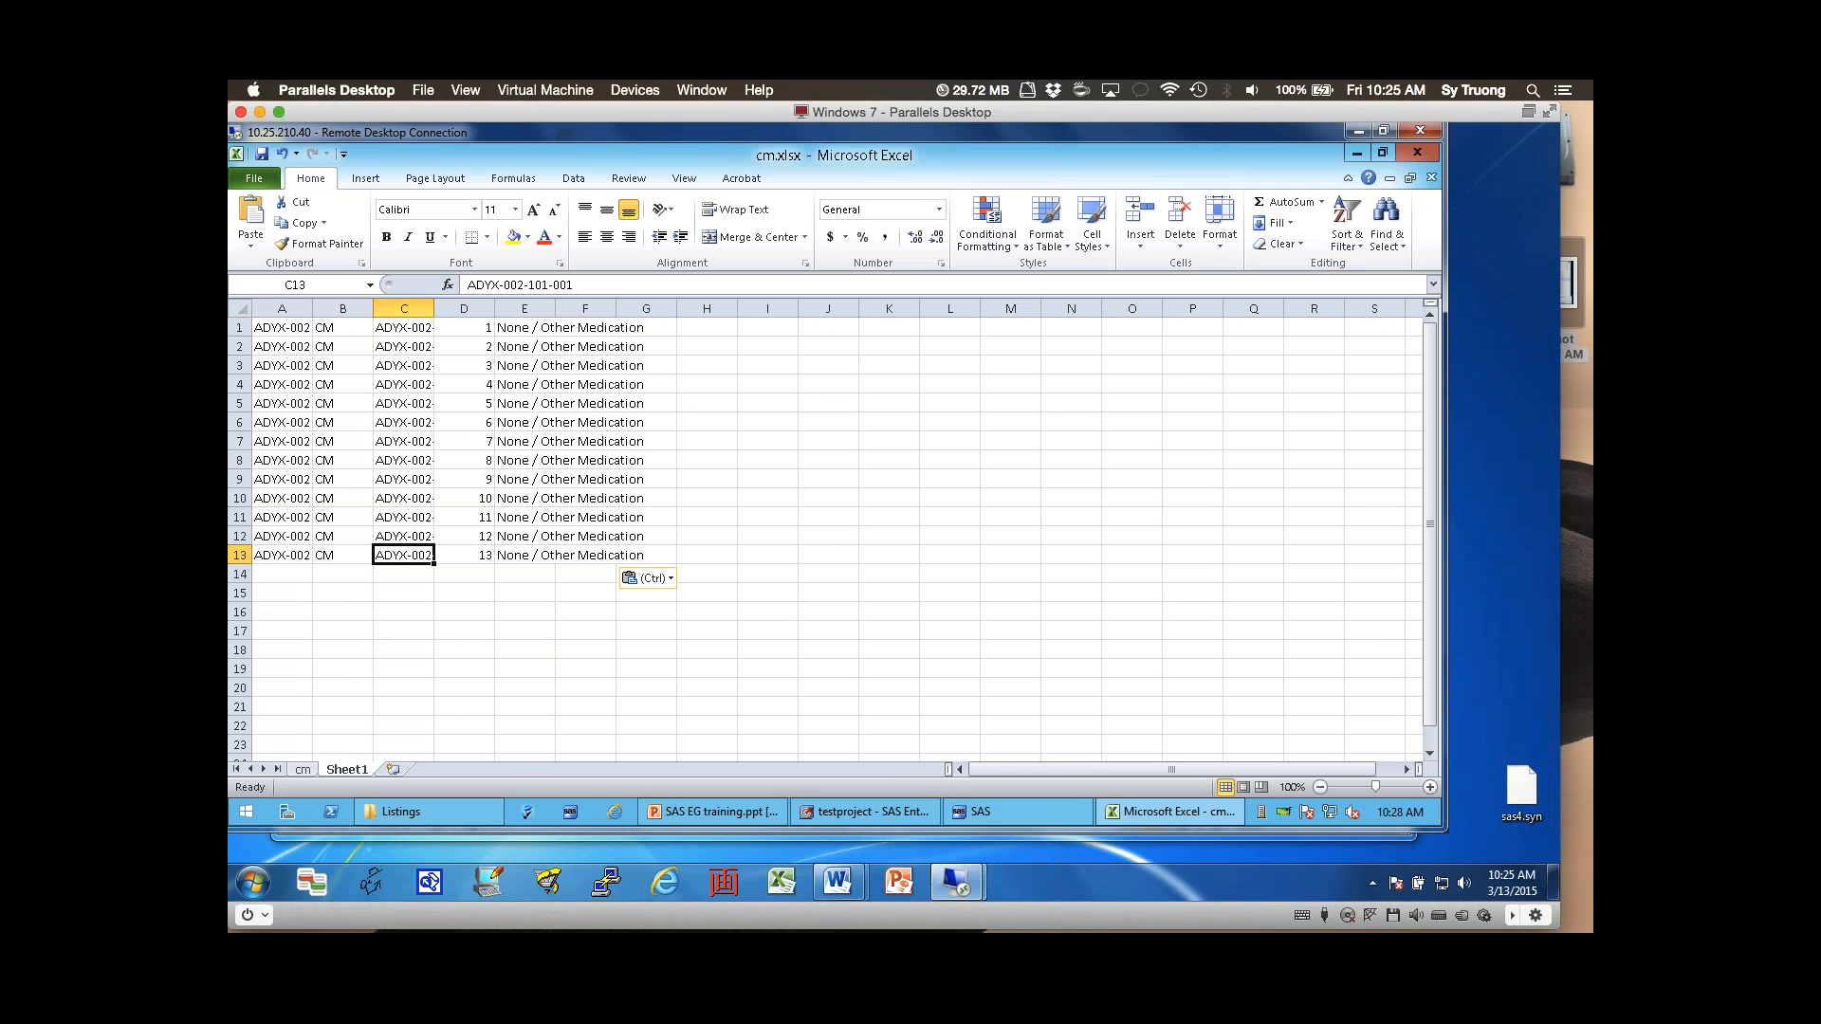
left_click_drag(281, 328, 586, 575)
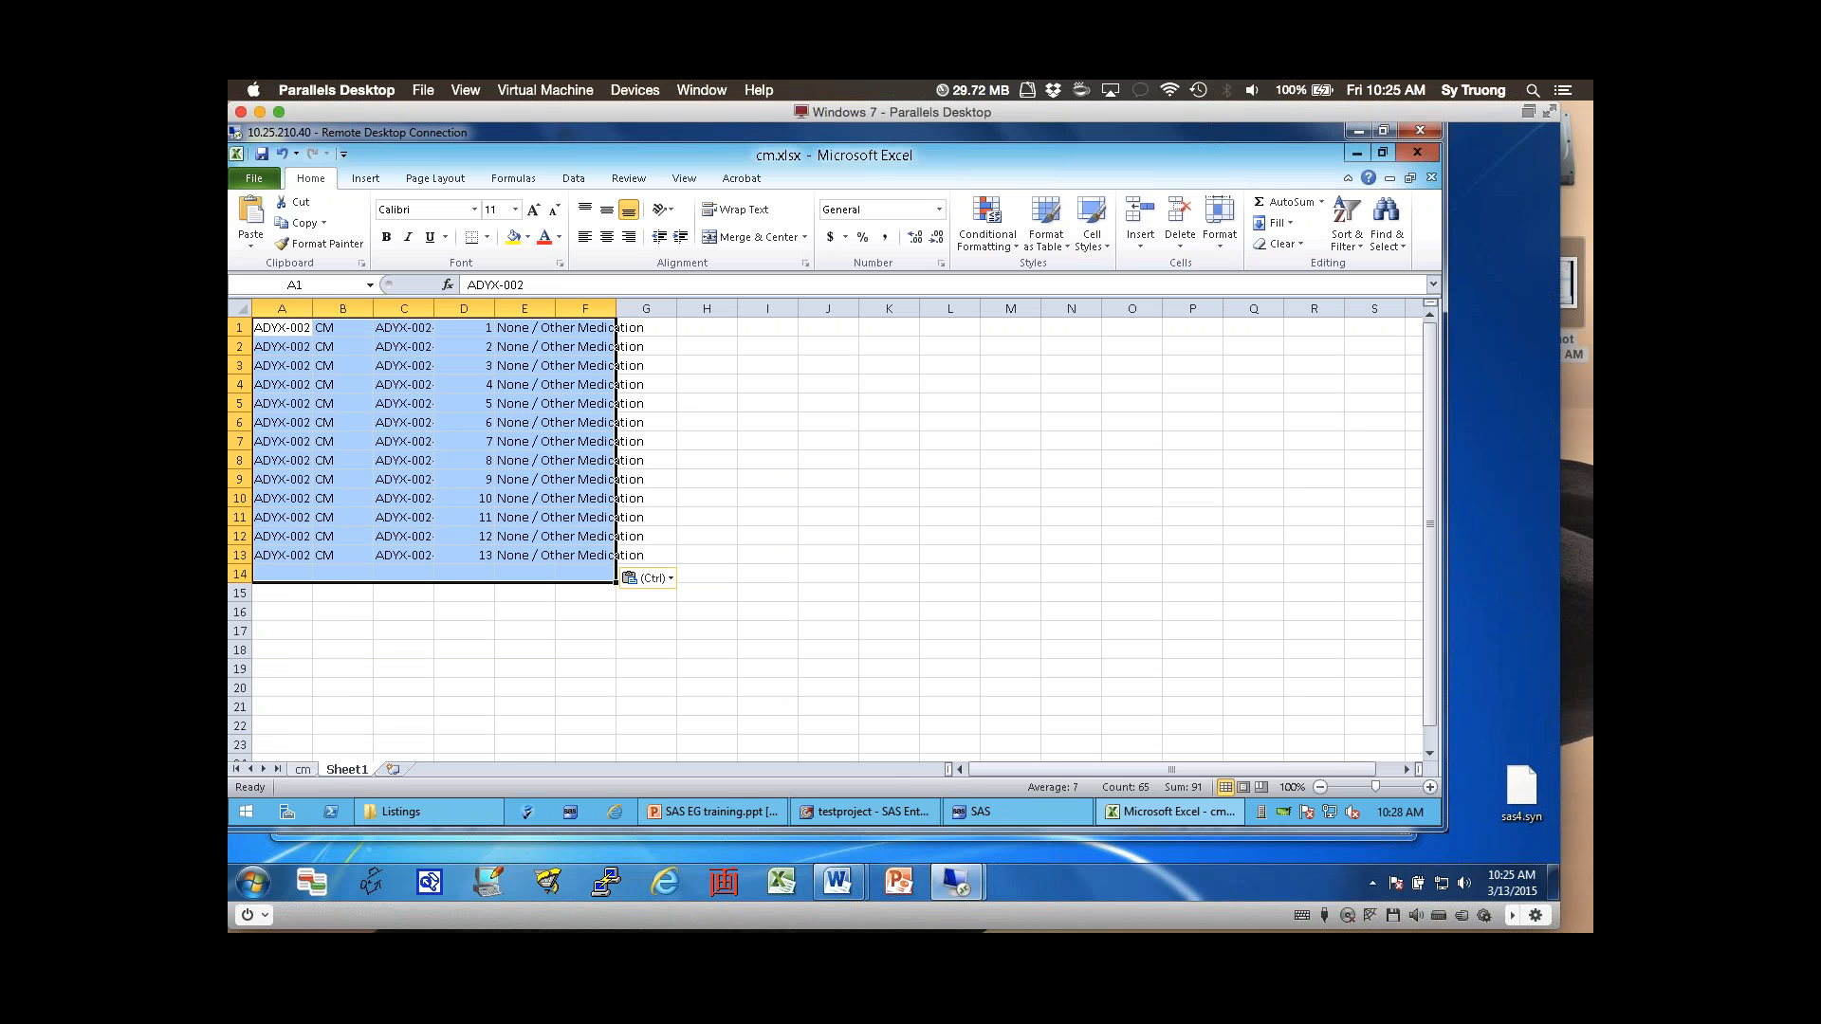
- Switch to the PowerPoint training deck and show slide 9 about printing
left_click(863, 812)
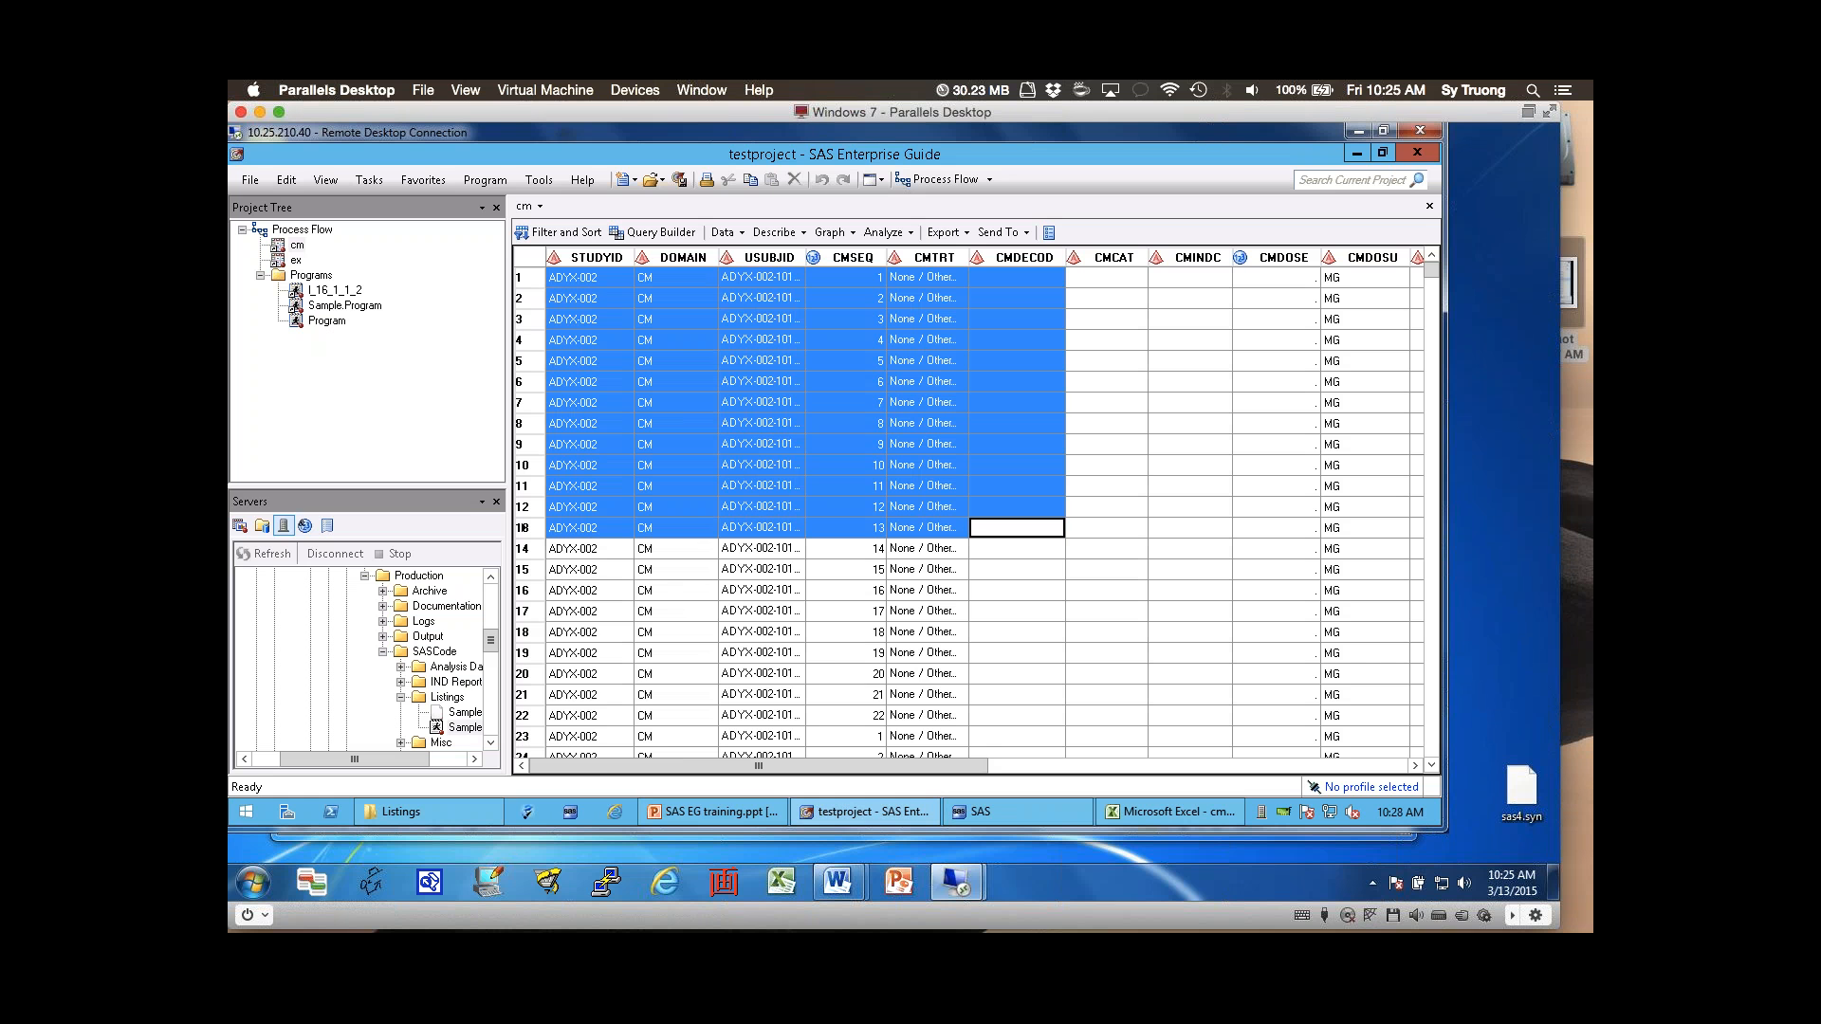
left_click(713, 812)
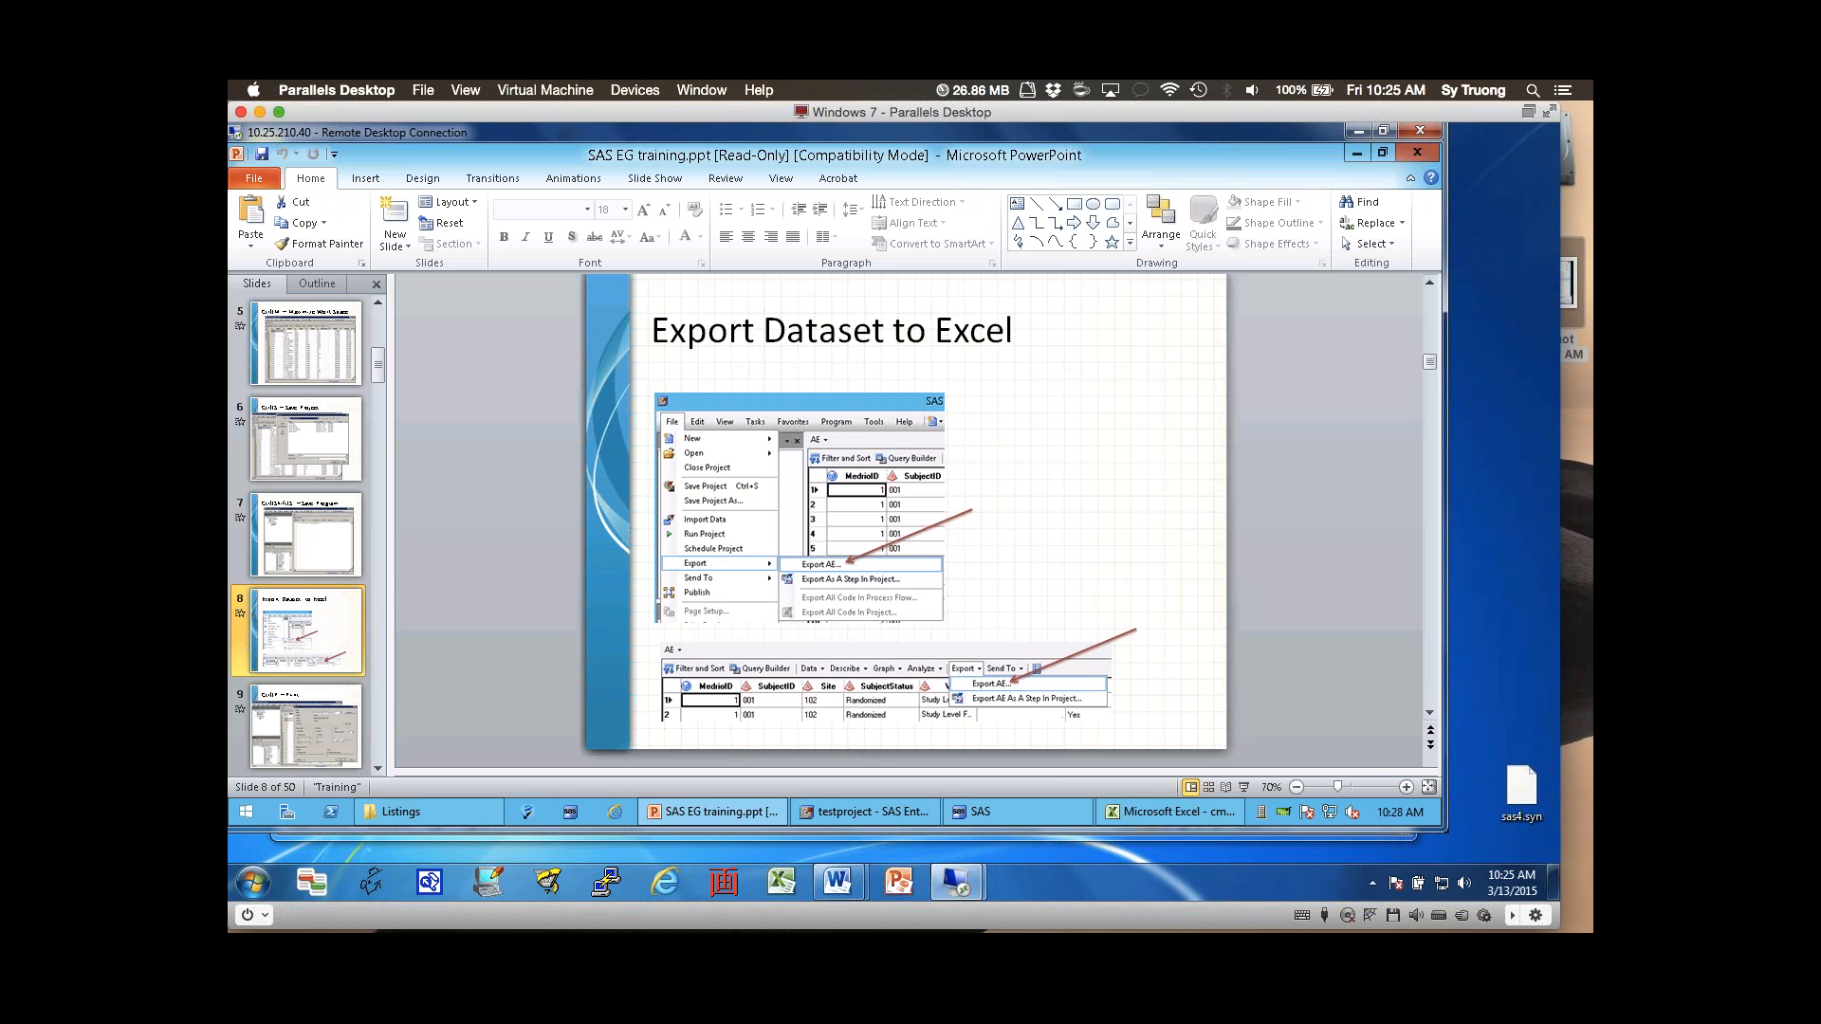
left_click(305, 727)
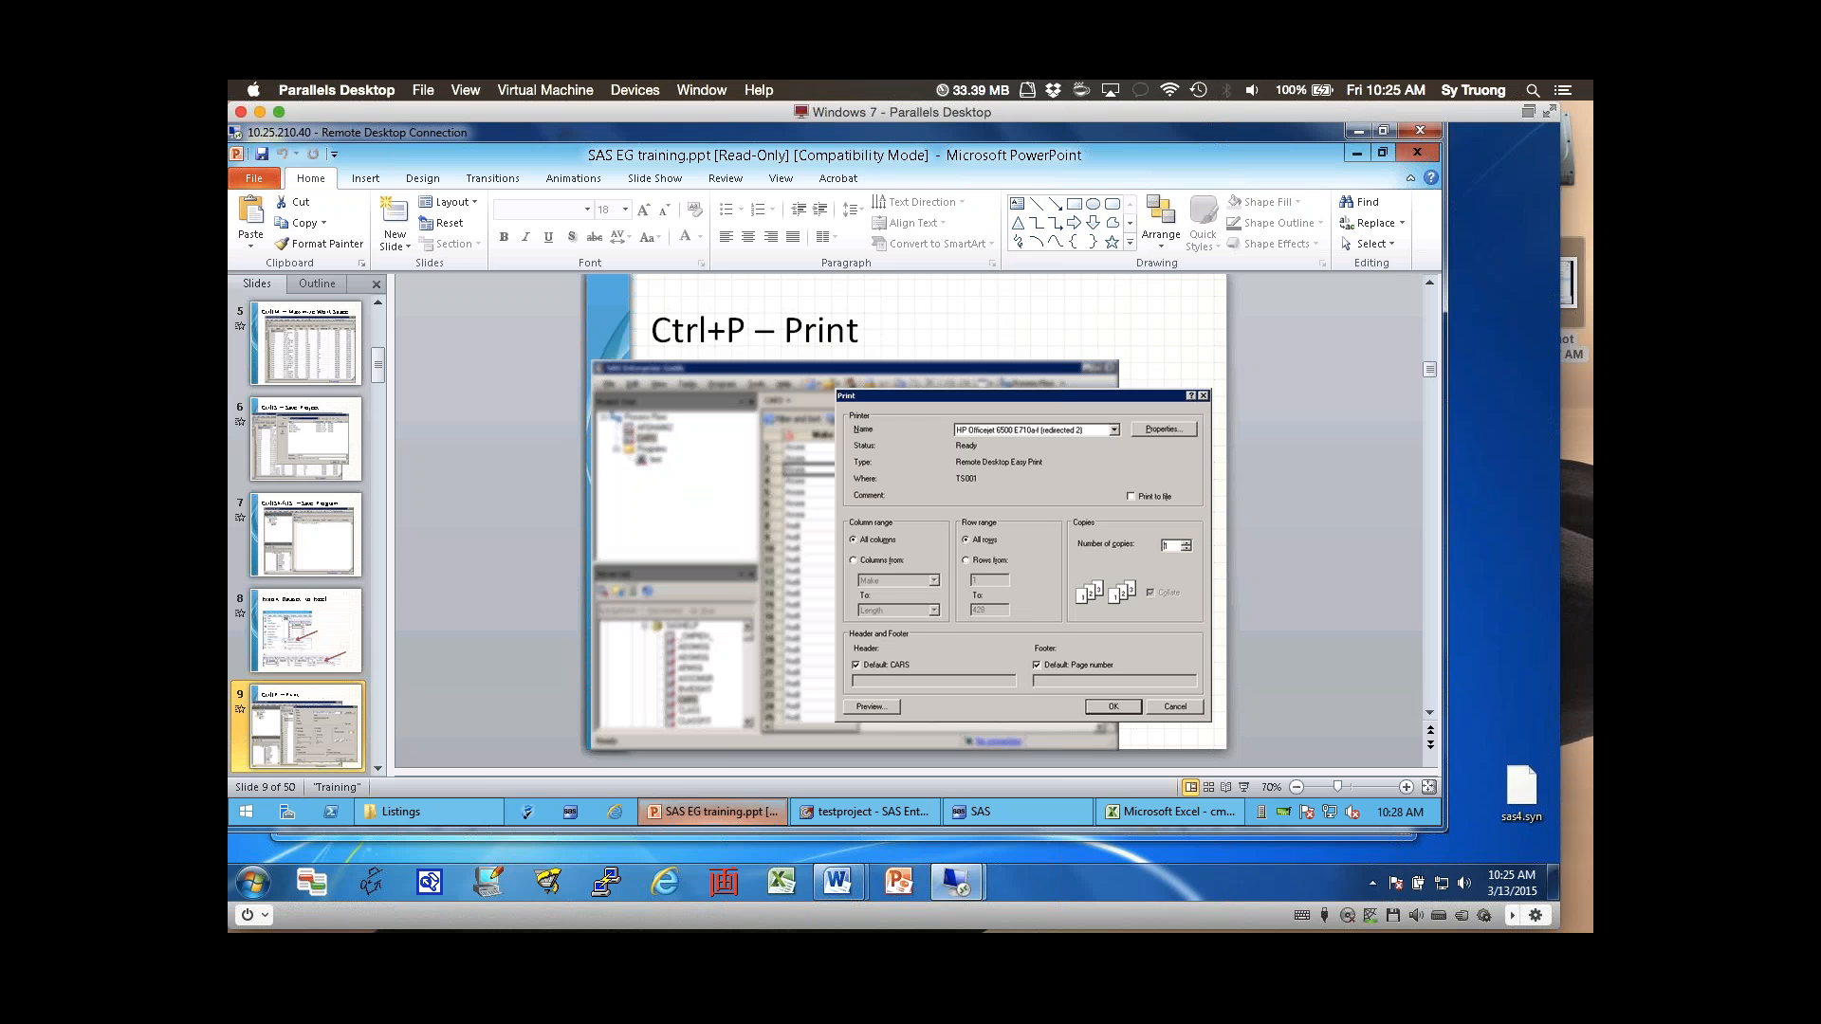
- Switch to SAS Enterprise Guide, examine the print options for the cm dataset, and cancel without printing
left_click(863, 811)
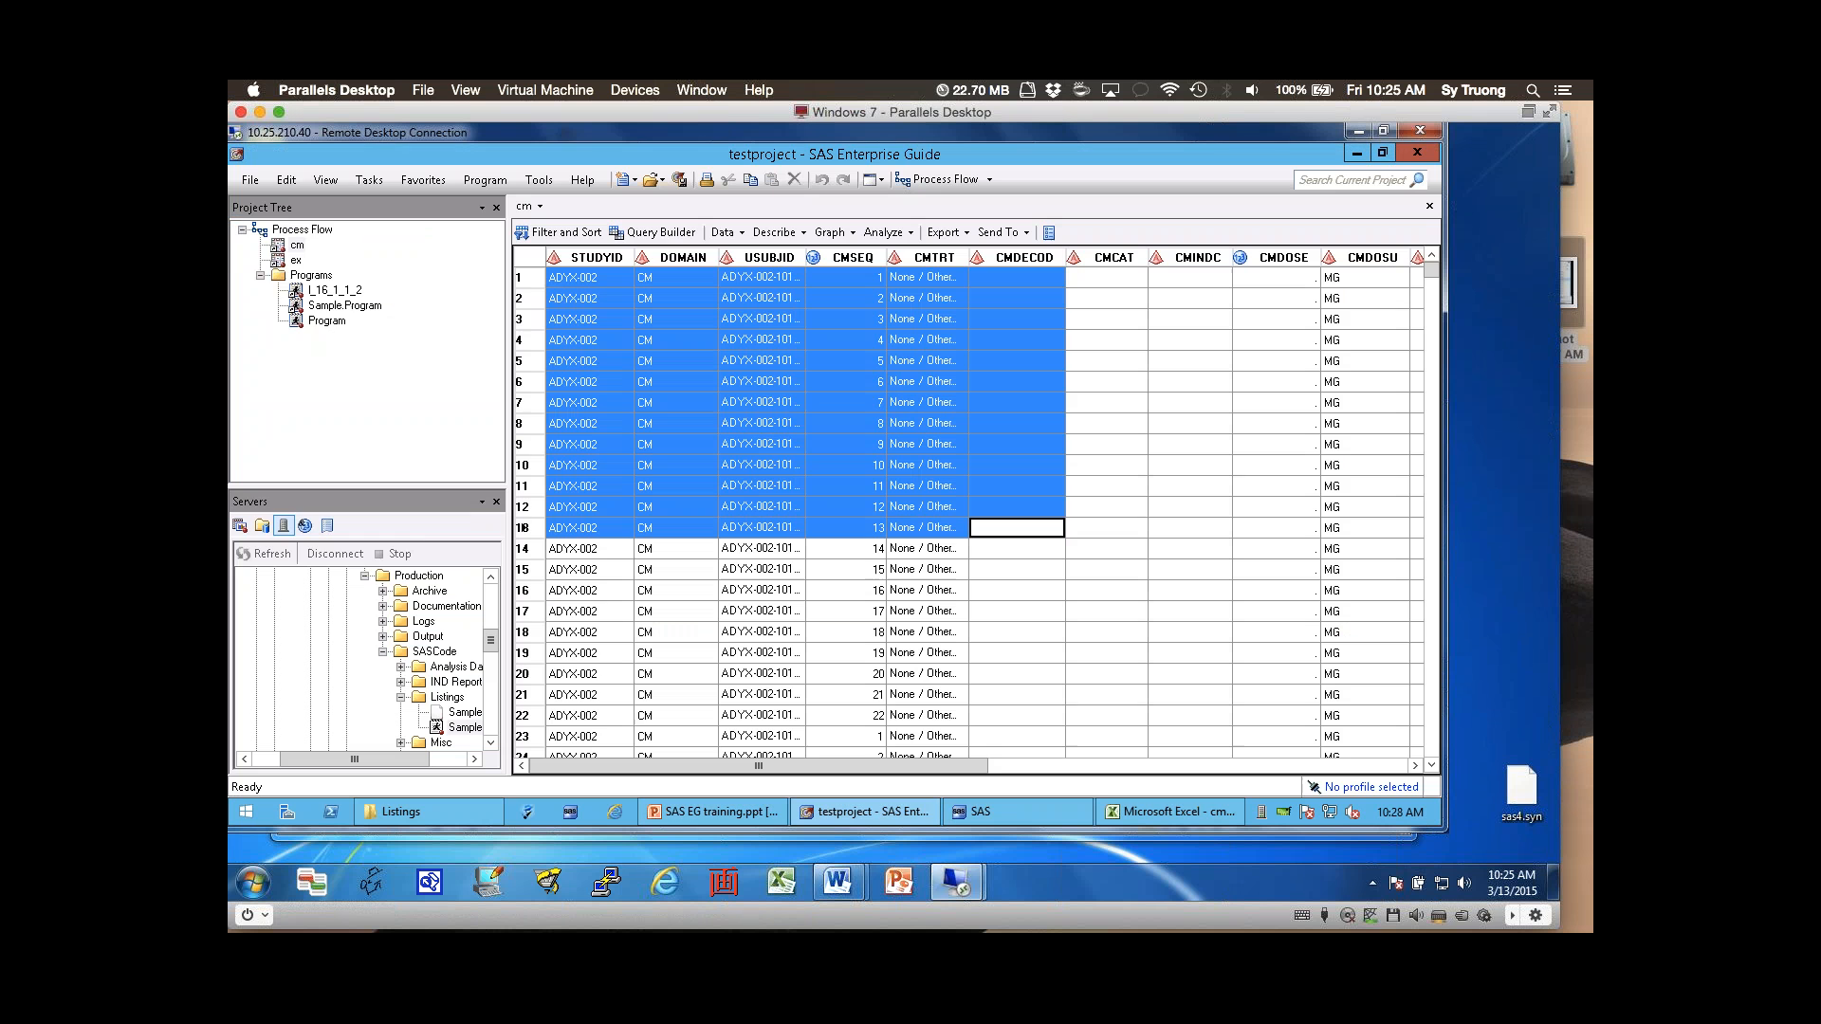
left_click(249, 180)
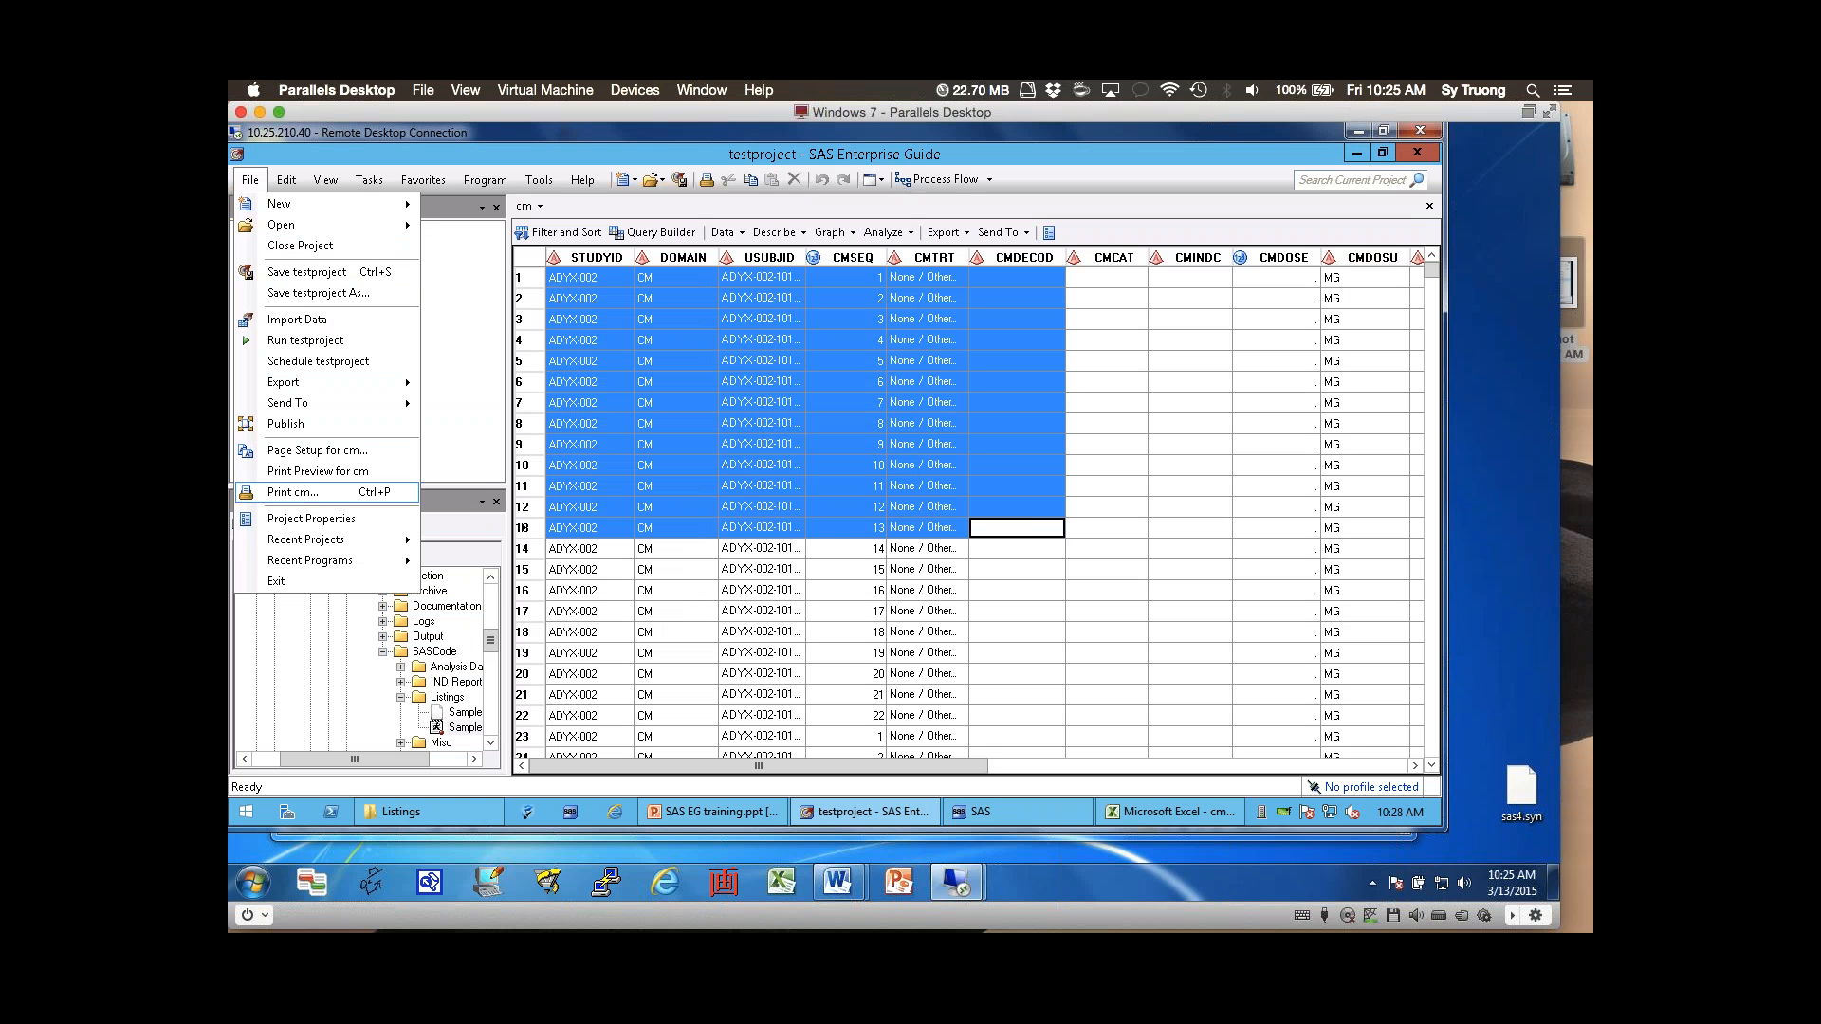
mouse_move(310, 561)
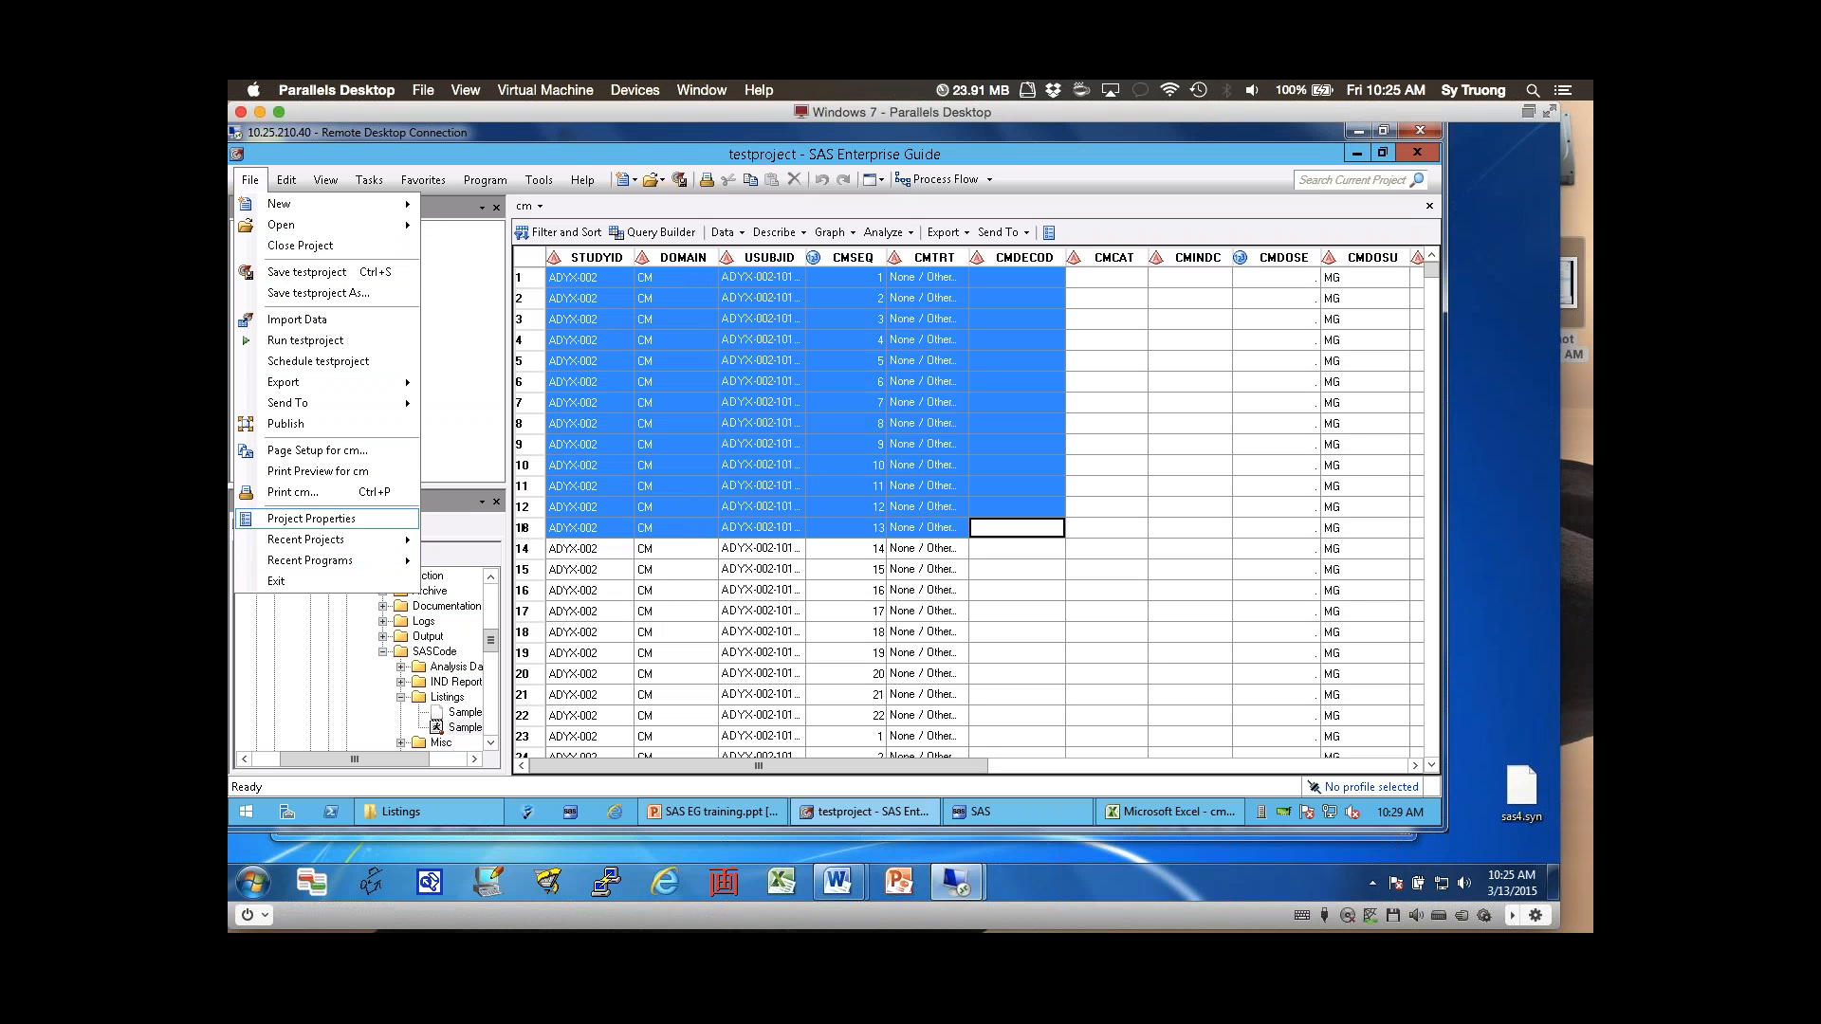
left_click(293, 492)
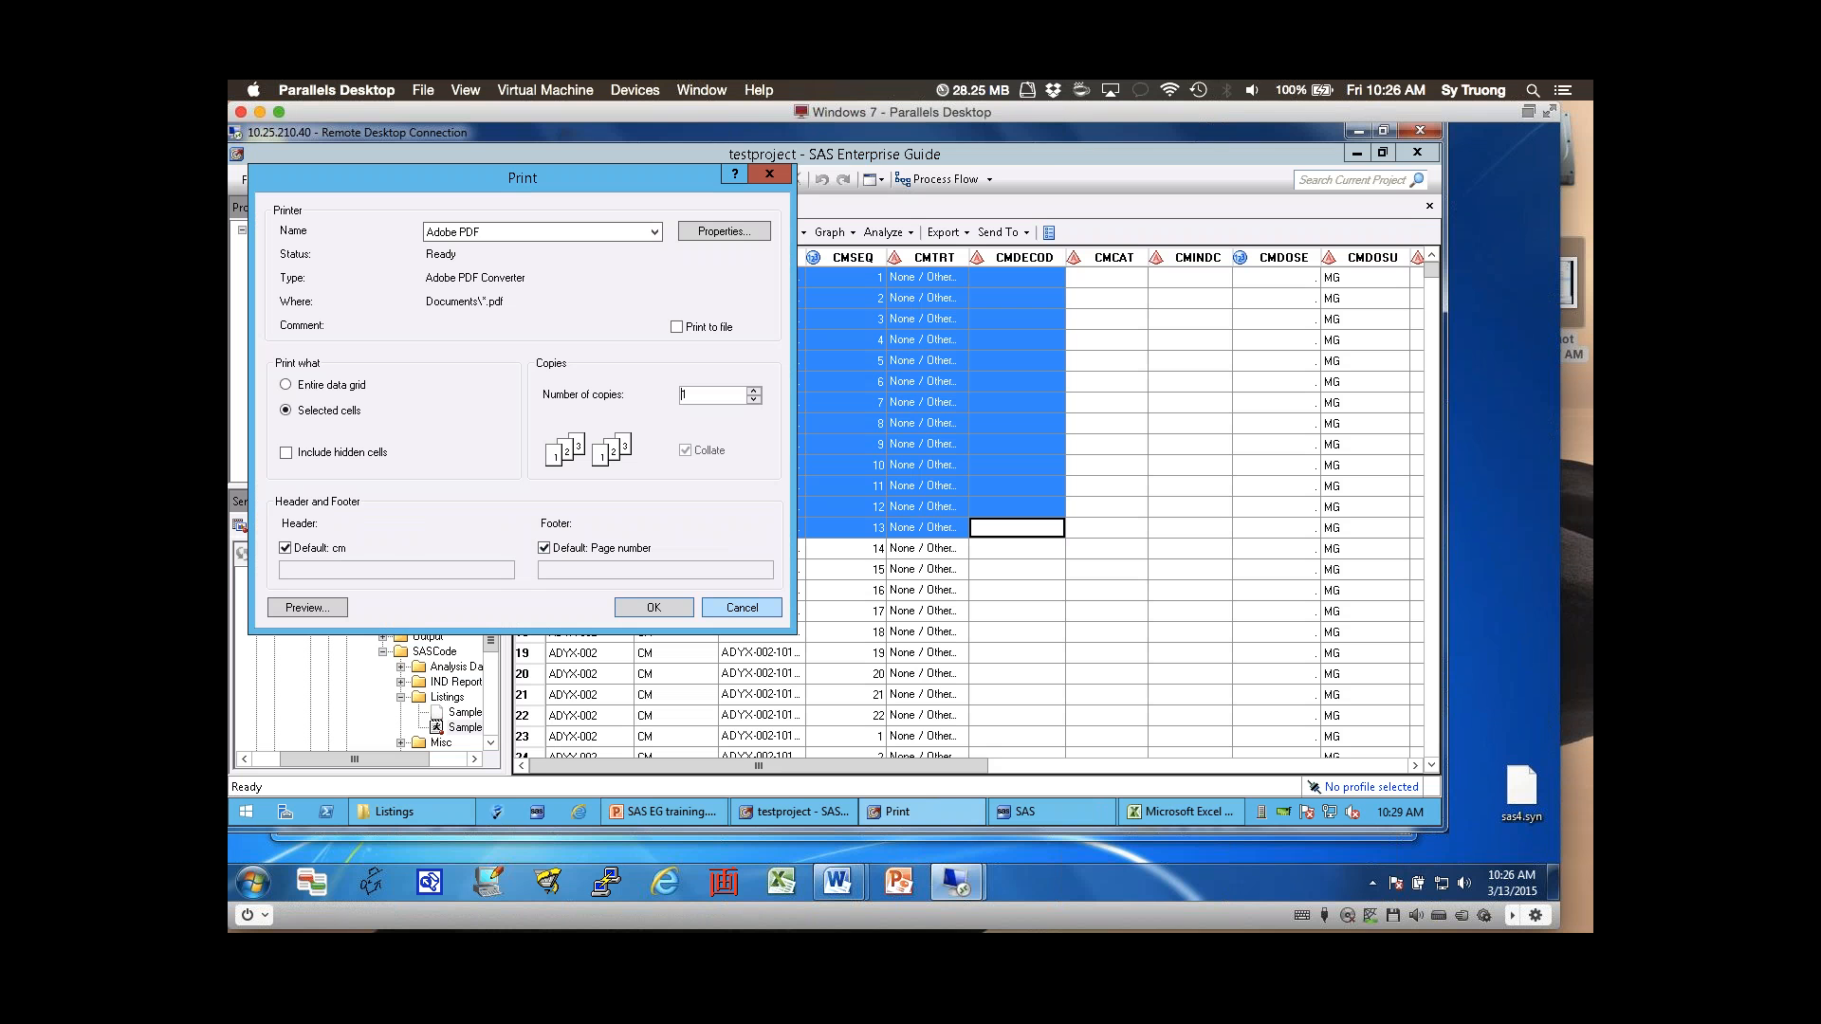
left_click(742, 608)
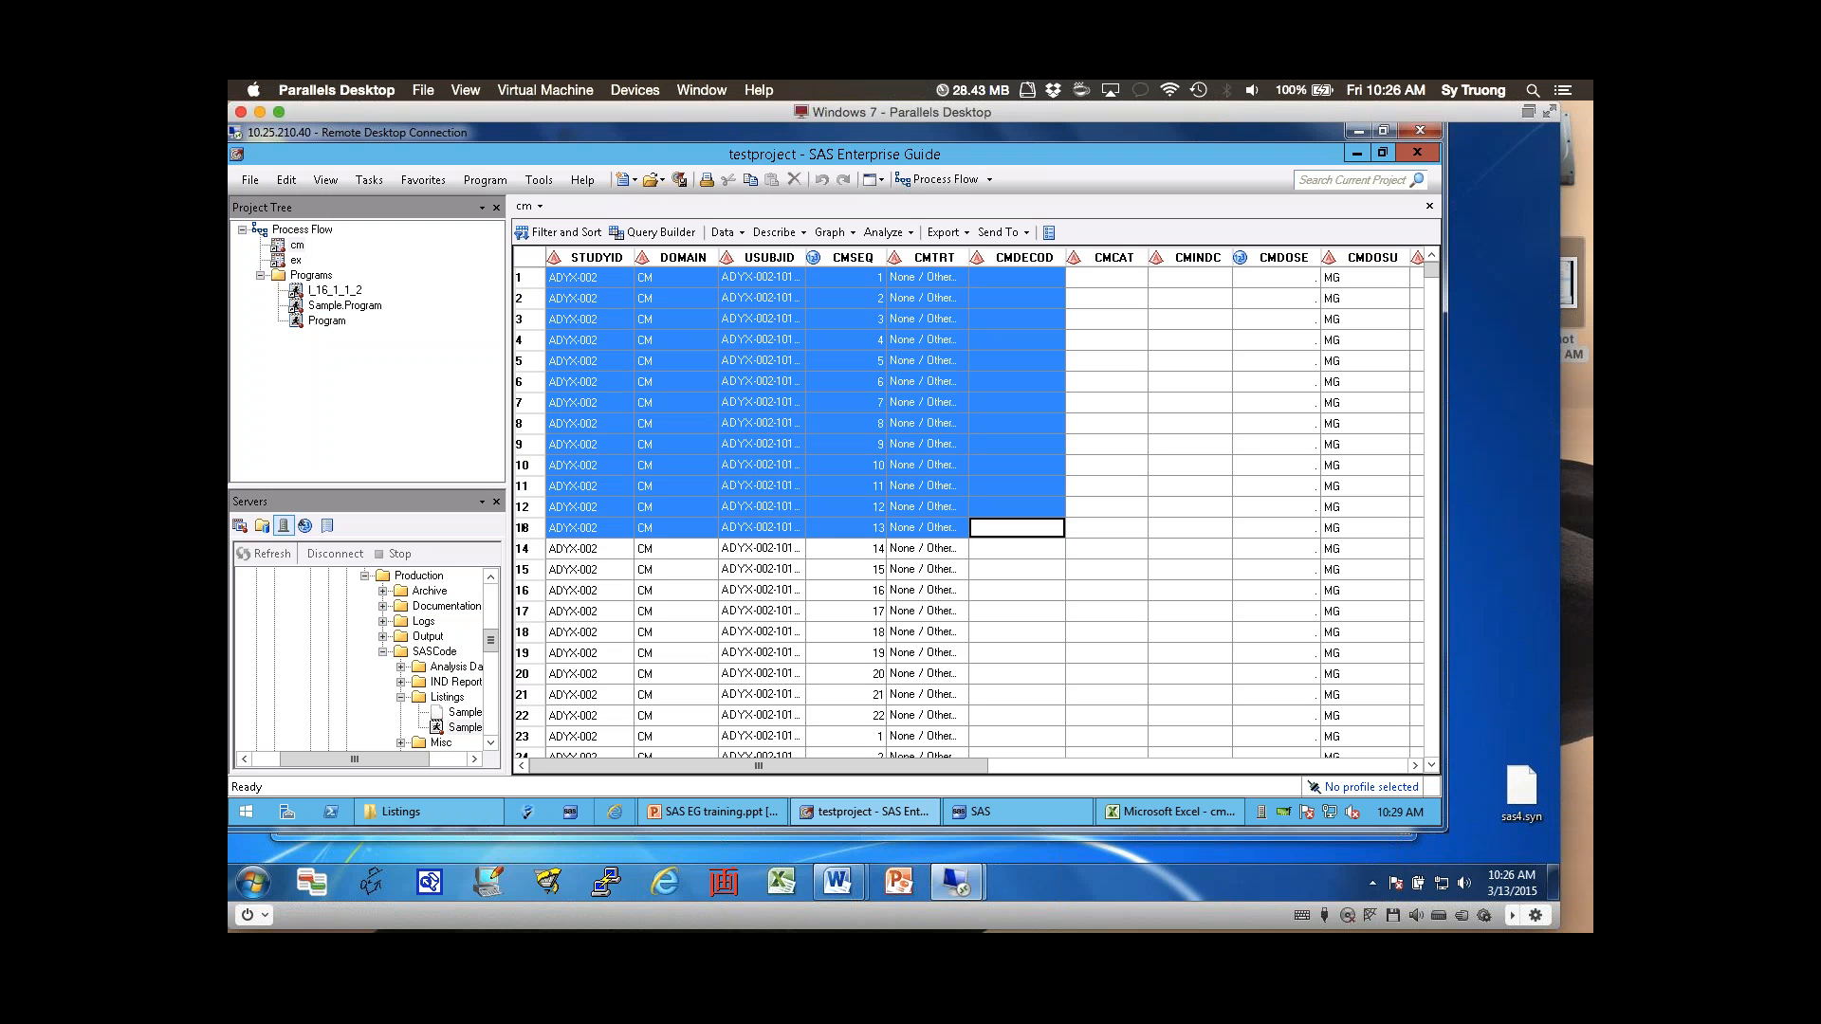
- Switch to the PowerPoint training deck and show slide 10 about the Find function
left_click(713, 812)
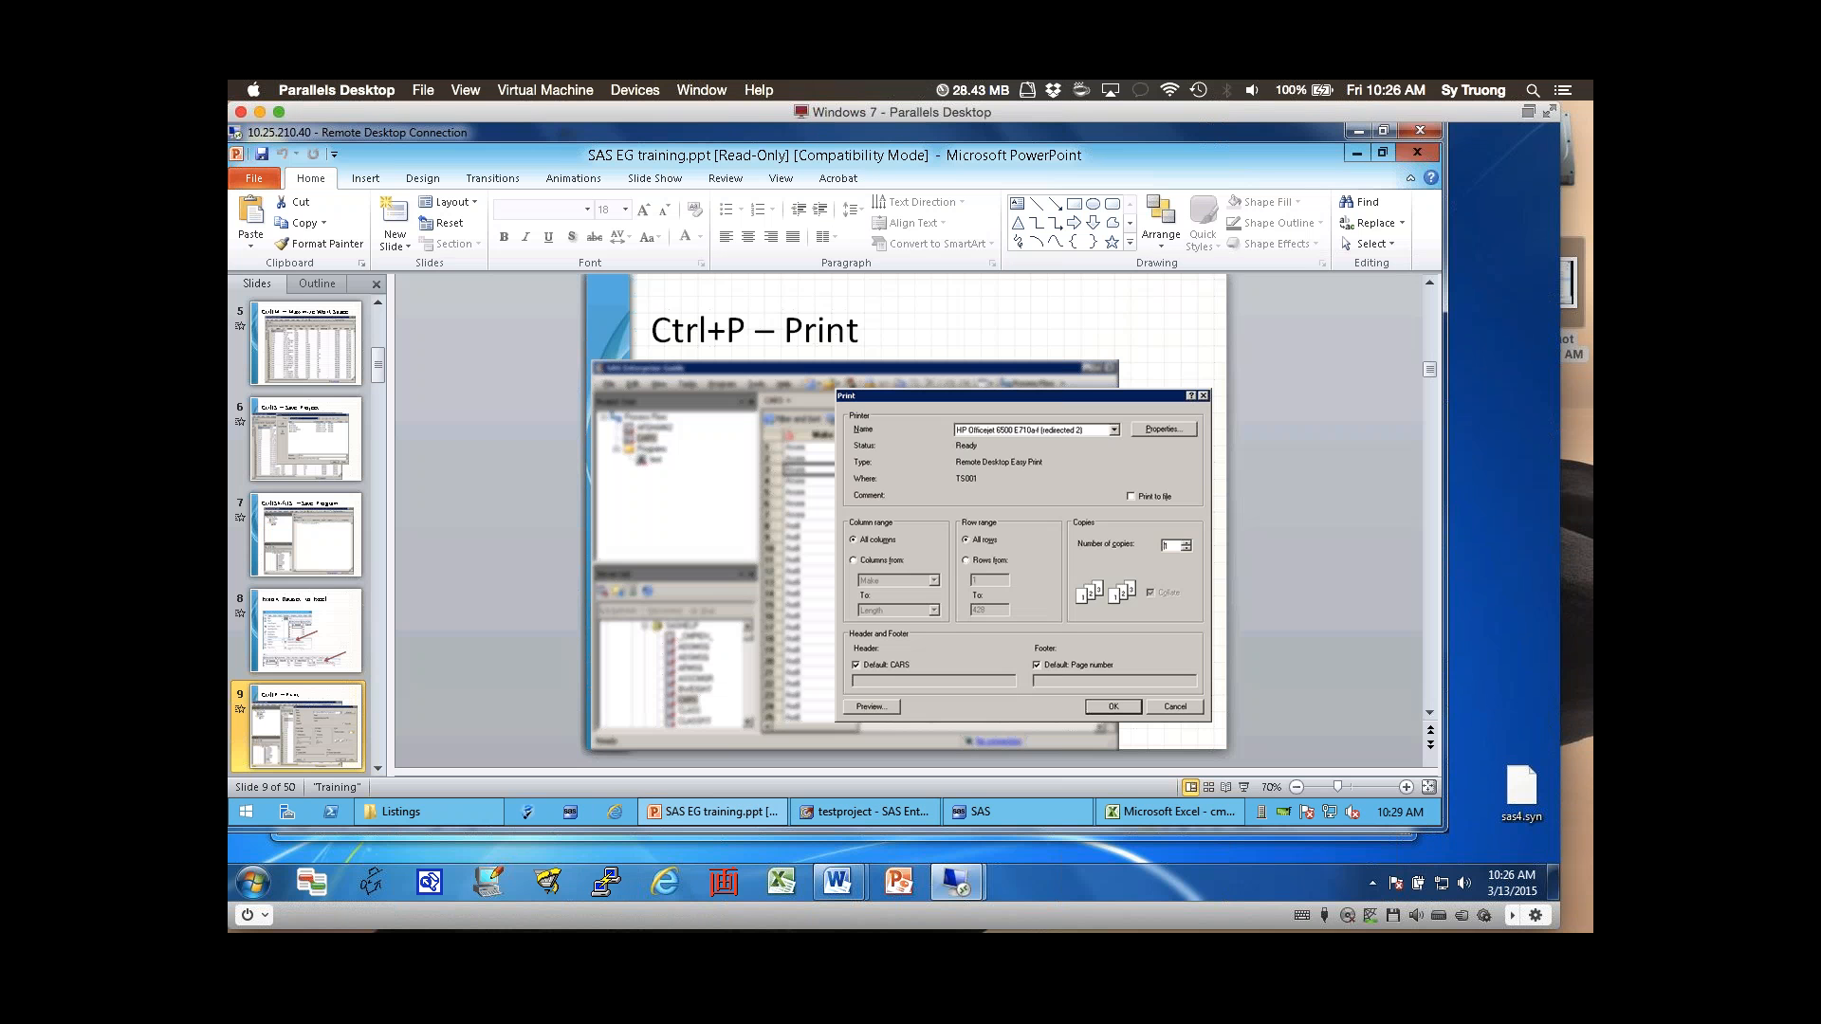
scroll(306, 531, "down", 2)
key("Down")
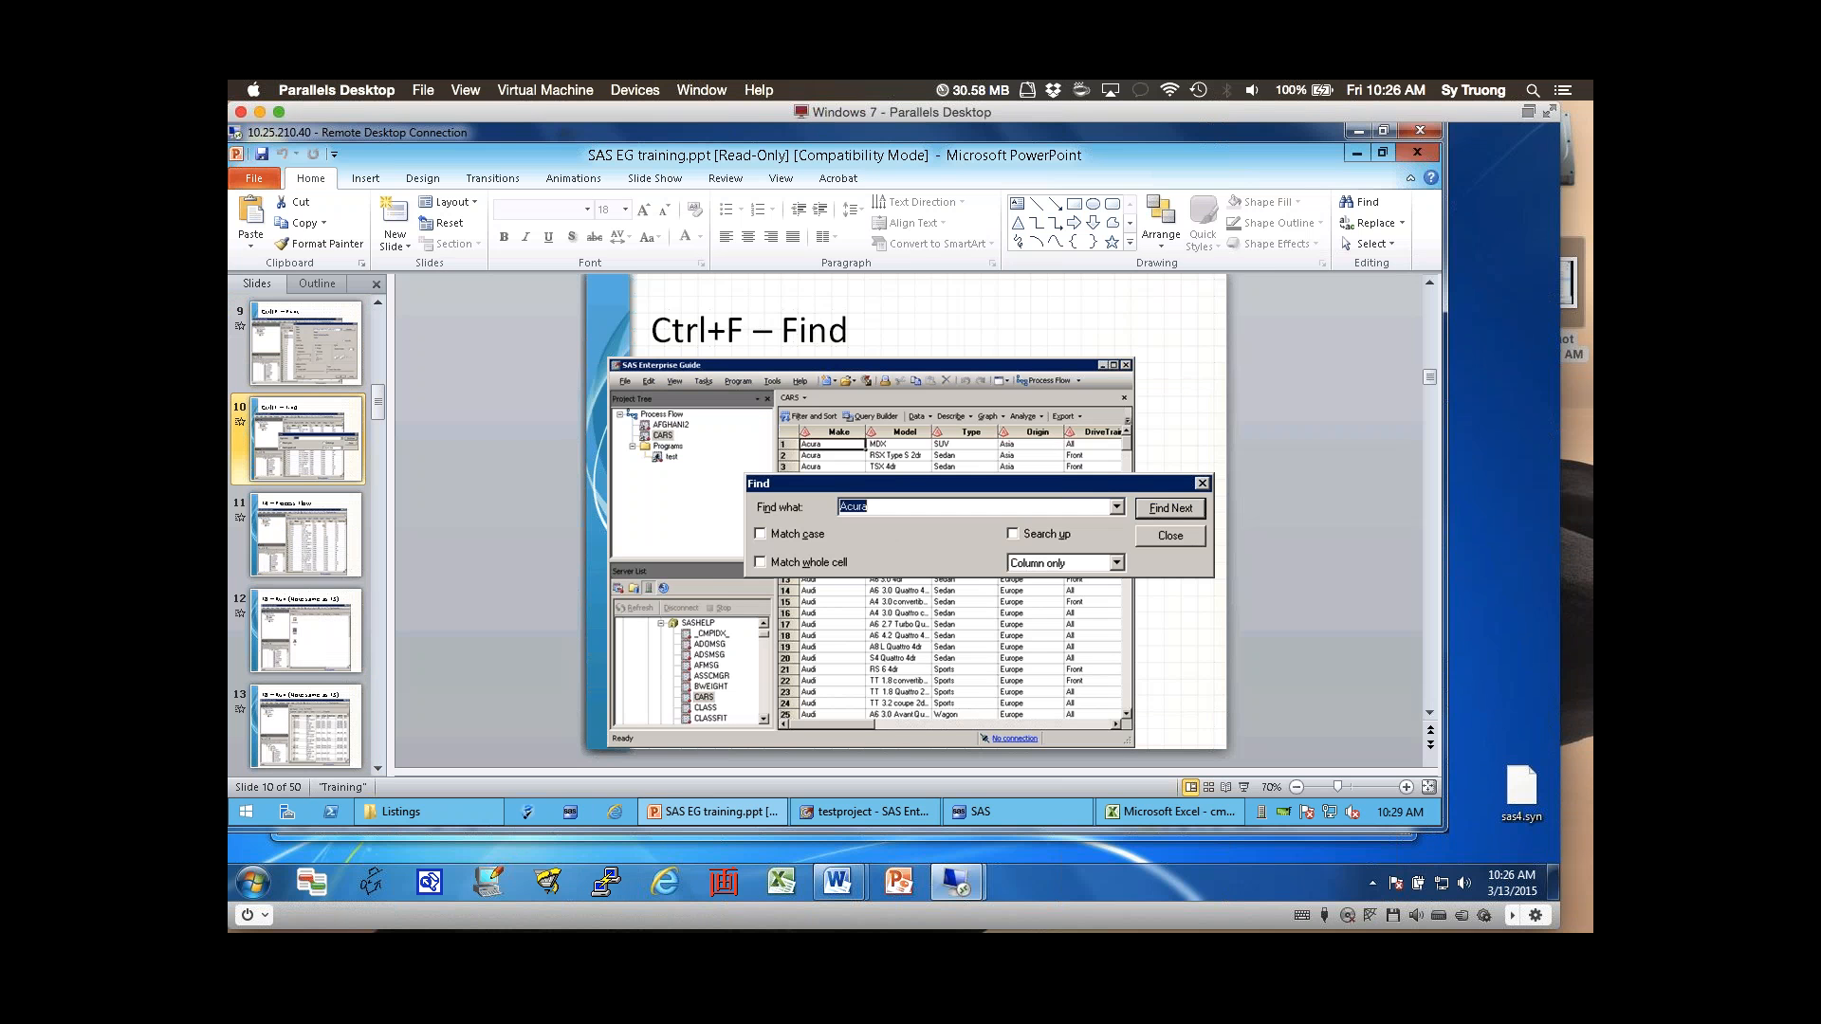
- Switch to SAS Enterprise Guide and search the whole cm table for "None", starting from the first cell
left_click(864, 812)
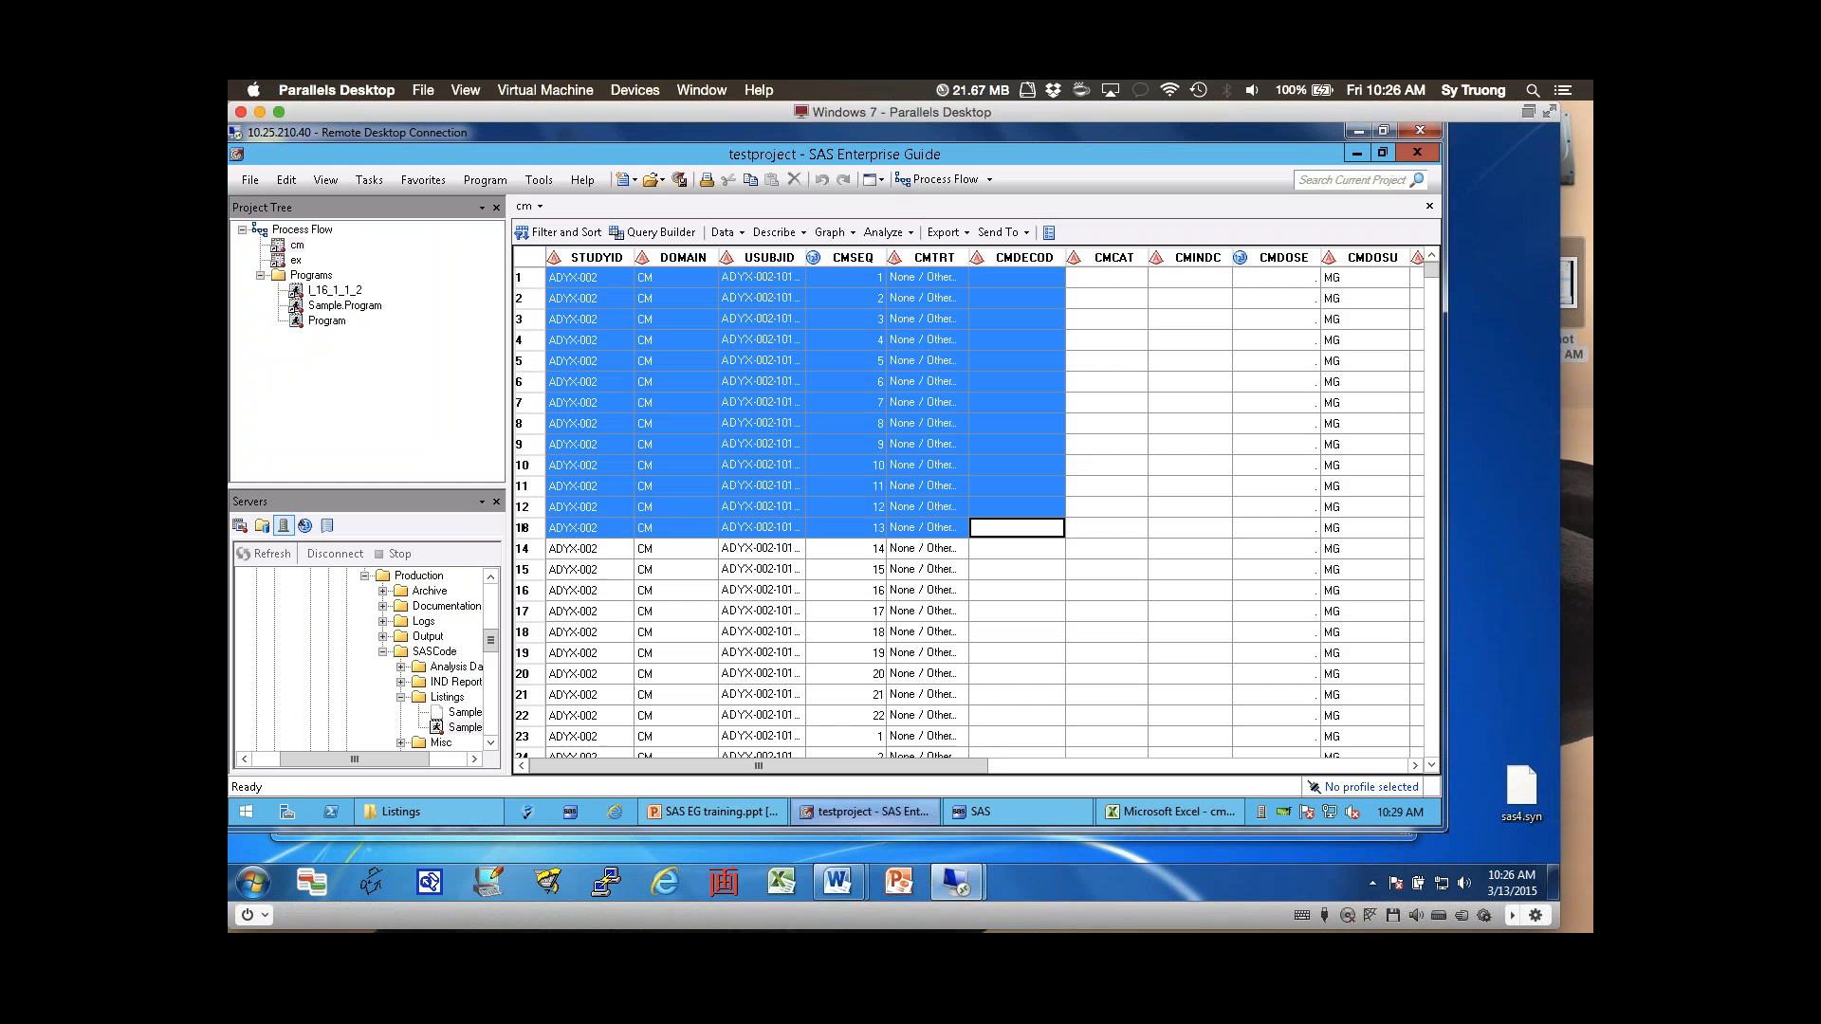
left_click(846, 549)
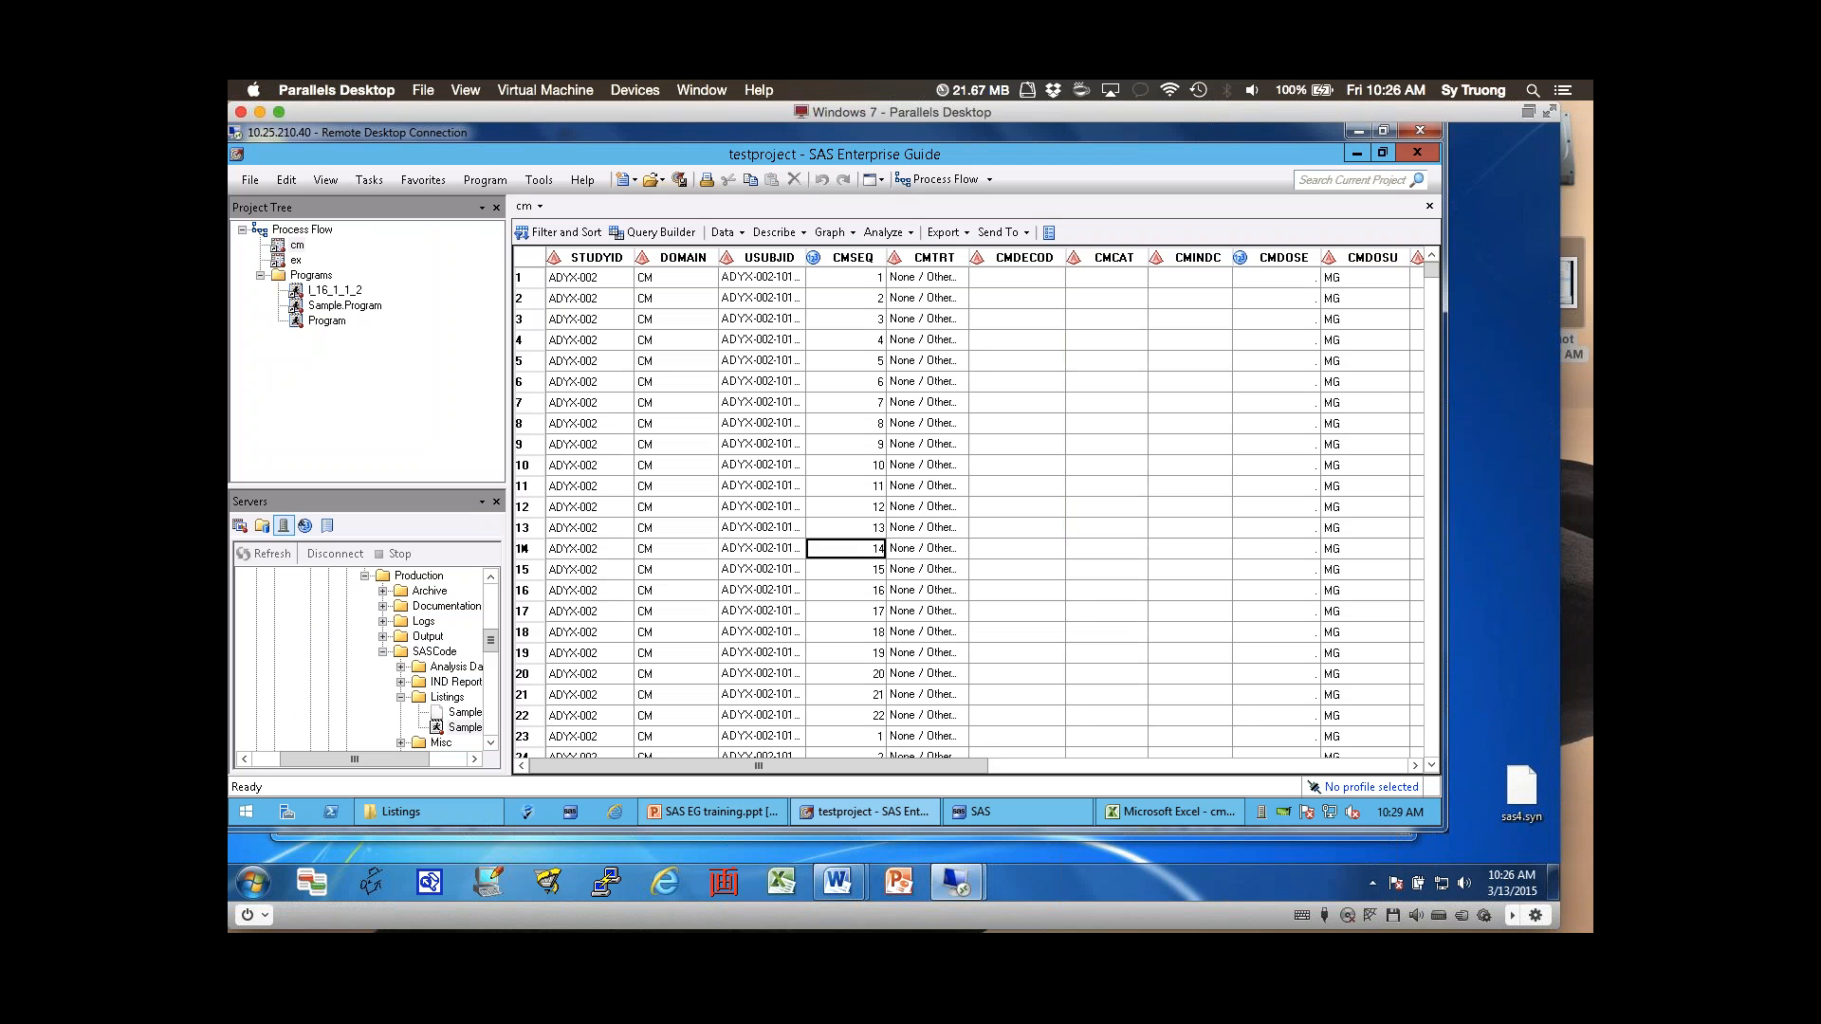
key("ctrl+Home")
key("ctrl+f")
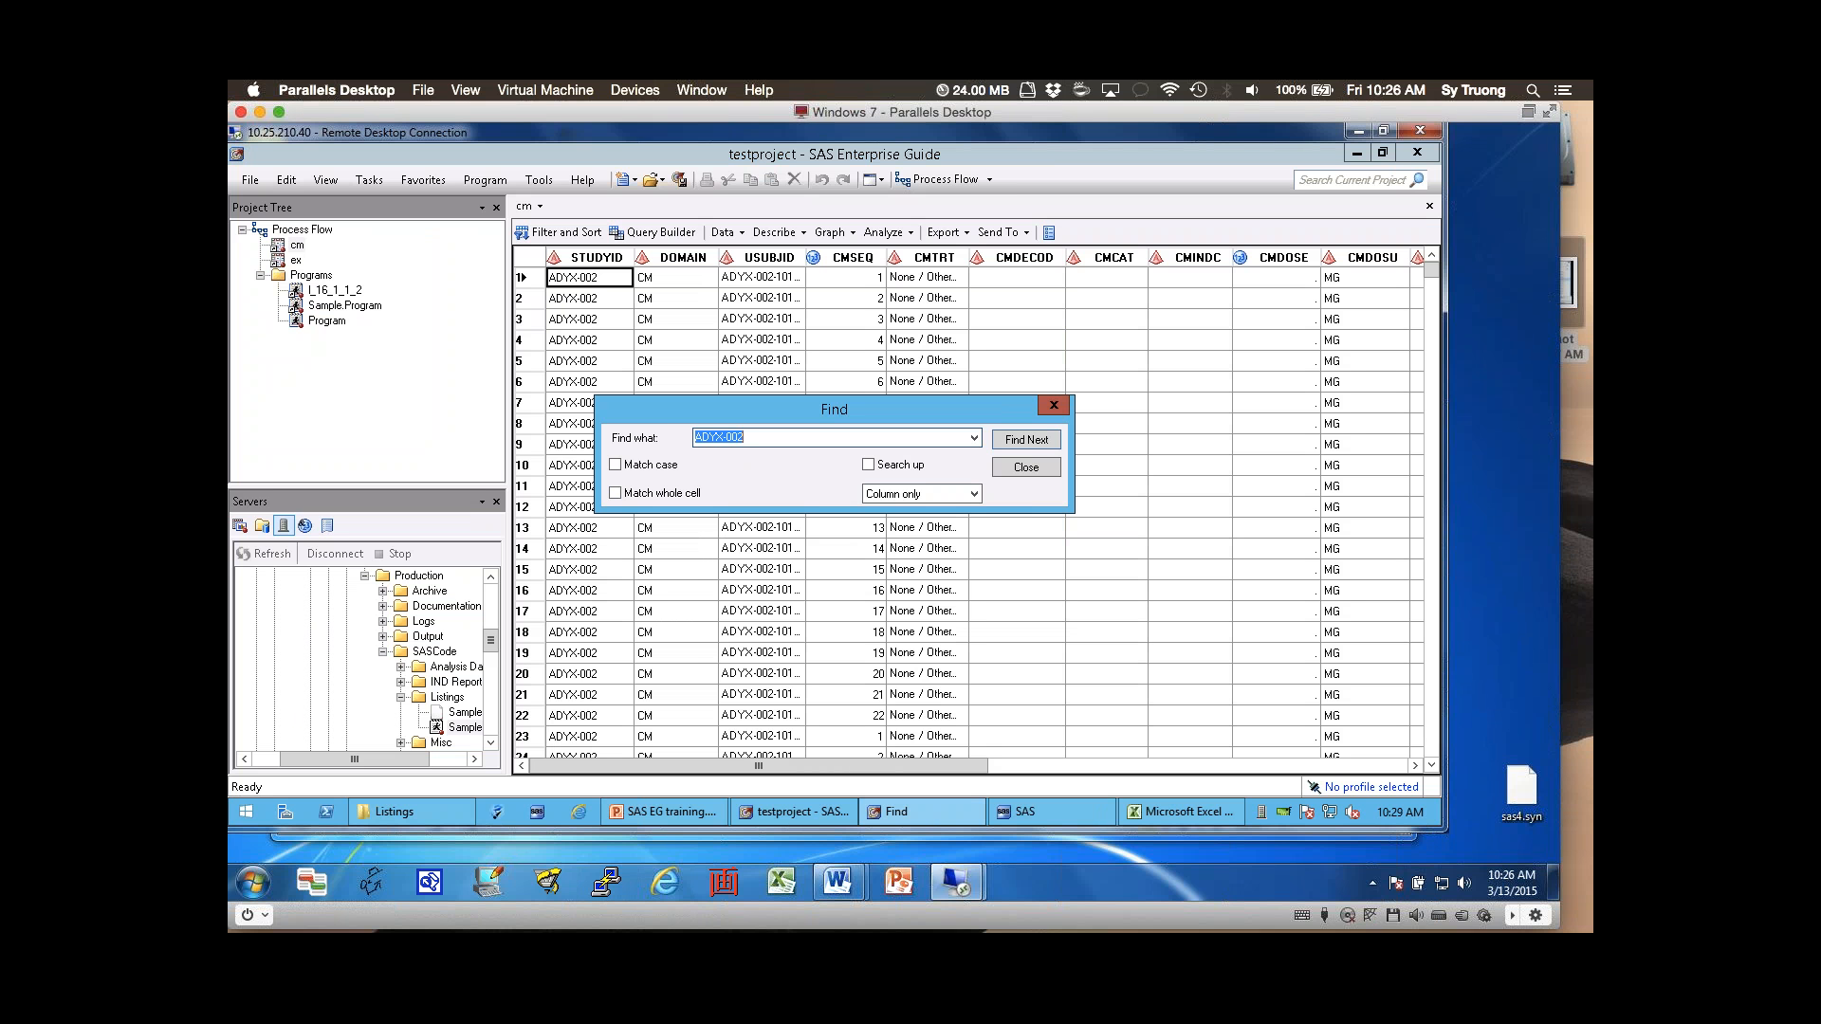
left_click(973, 494)
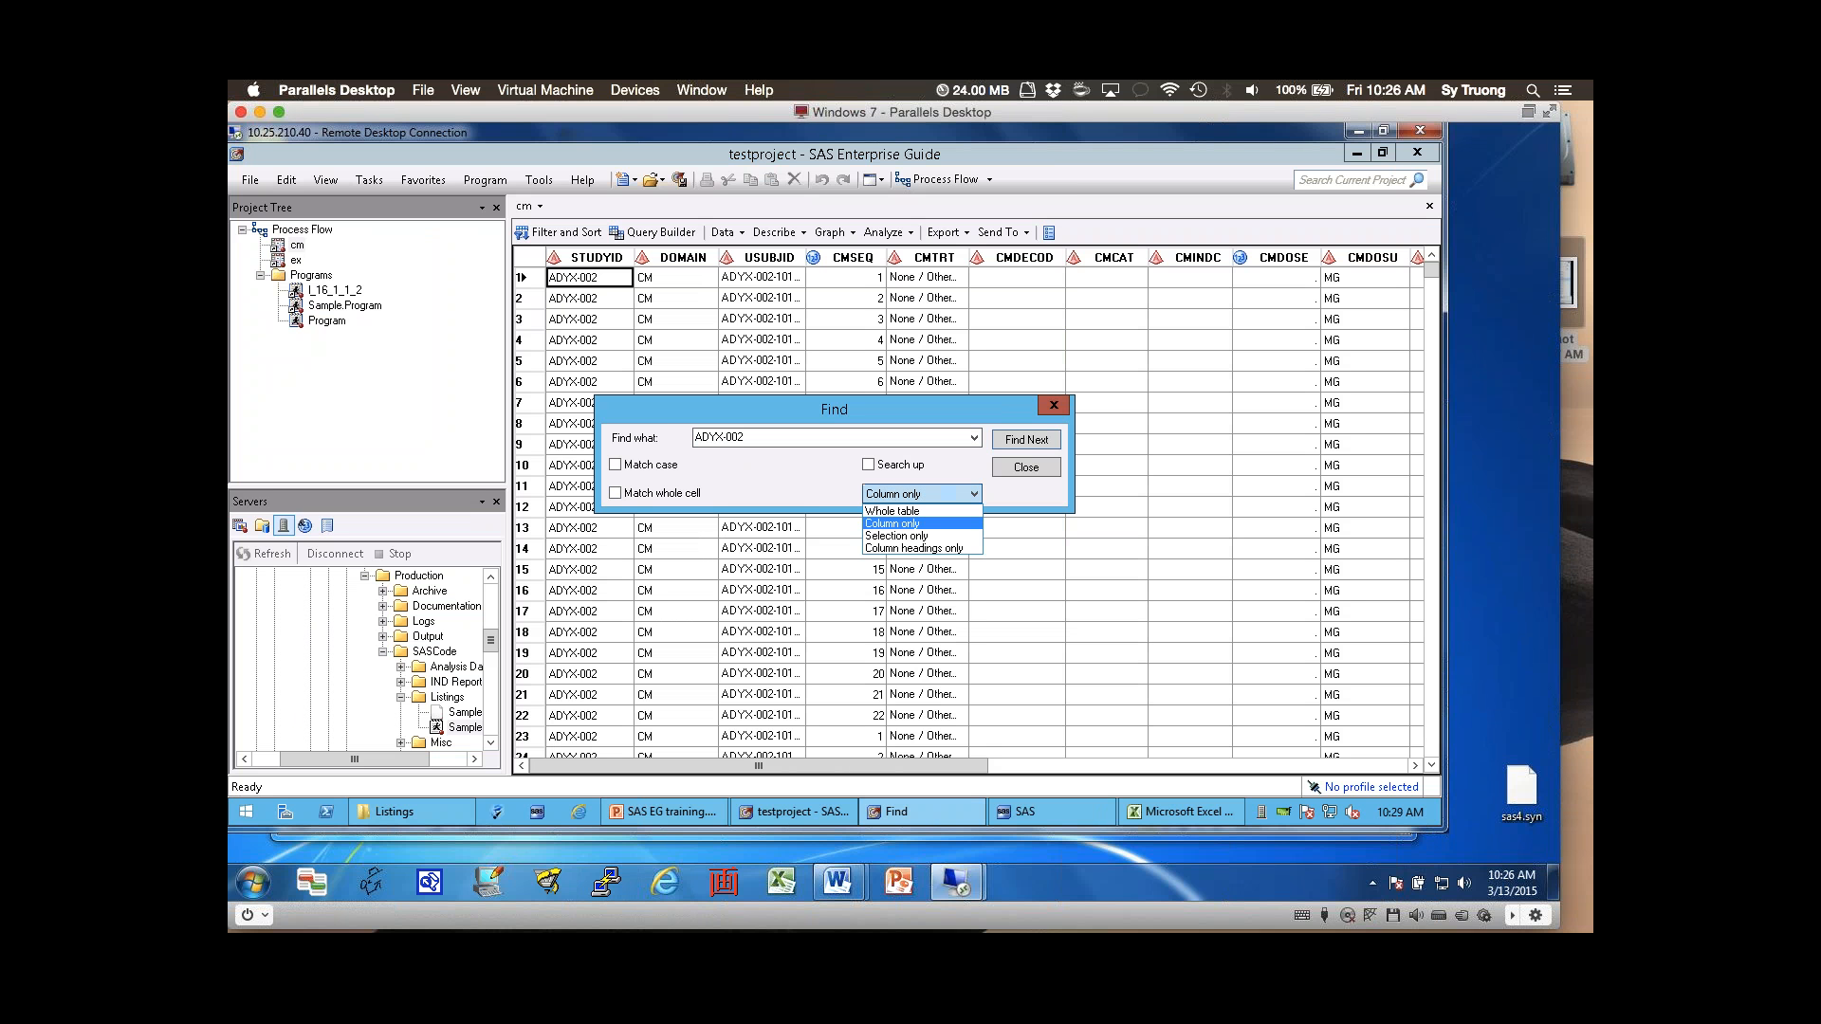
left_click(922, 511)
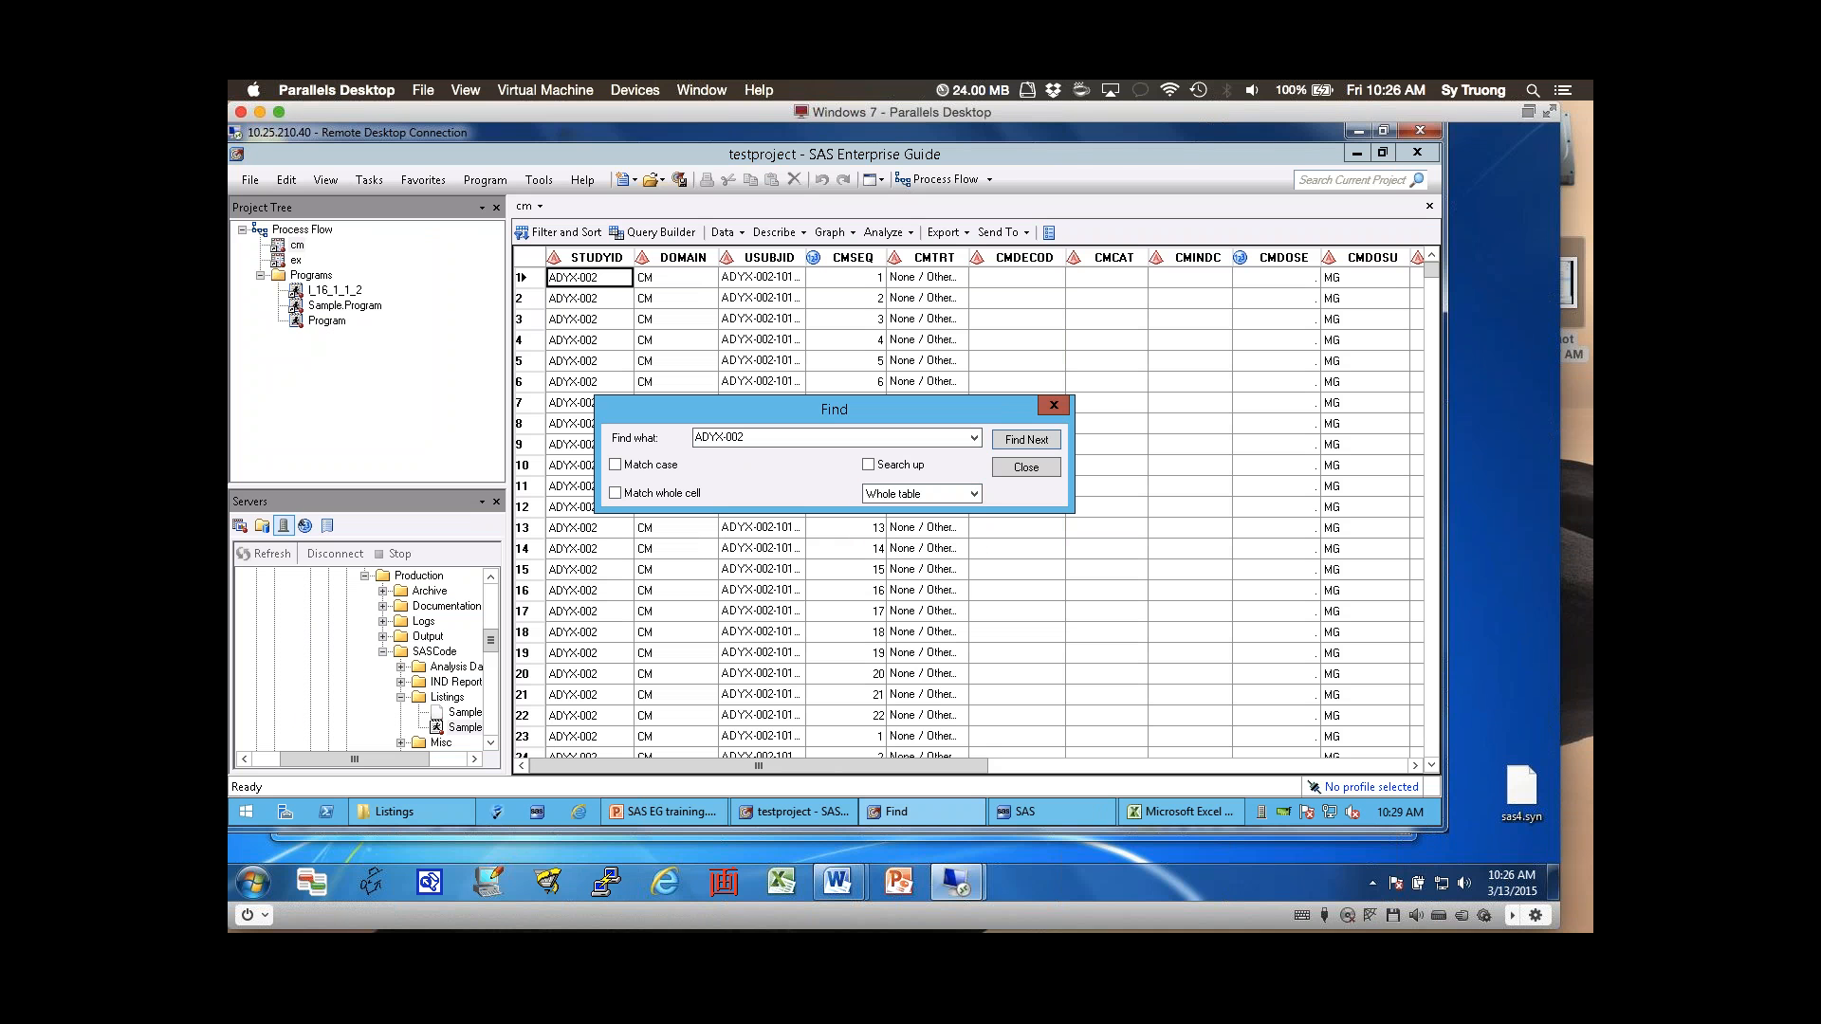
double_click(720, 437)
type("Non")
type("e")
key("Return")
- Limit the Find scope to Column only
left_click(973, 494)
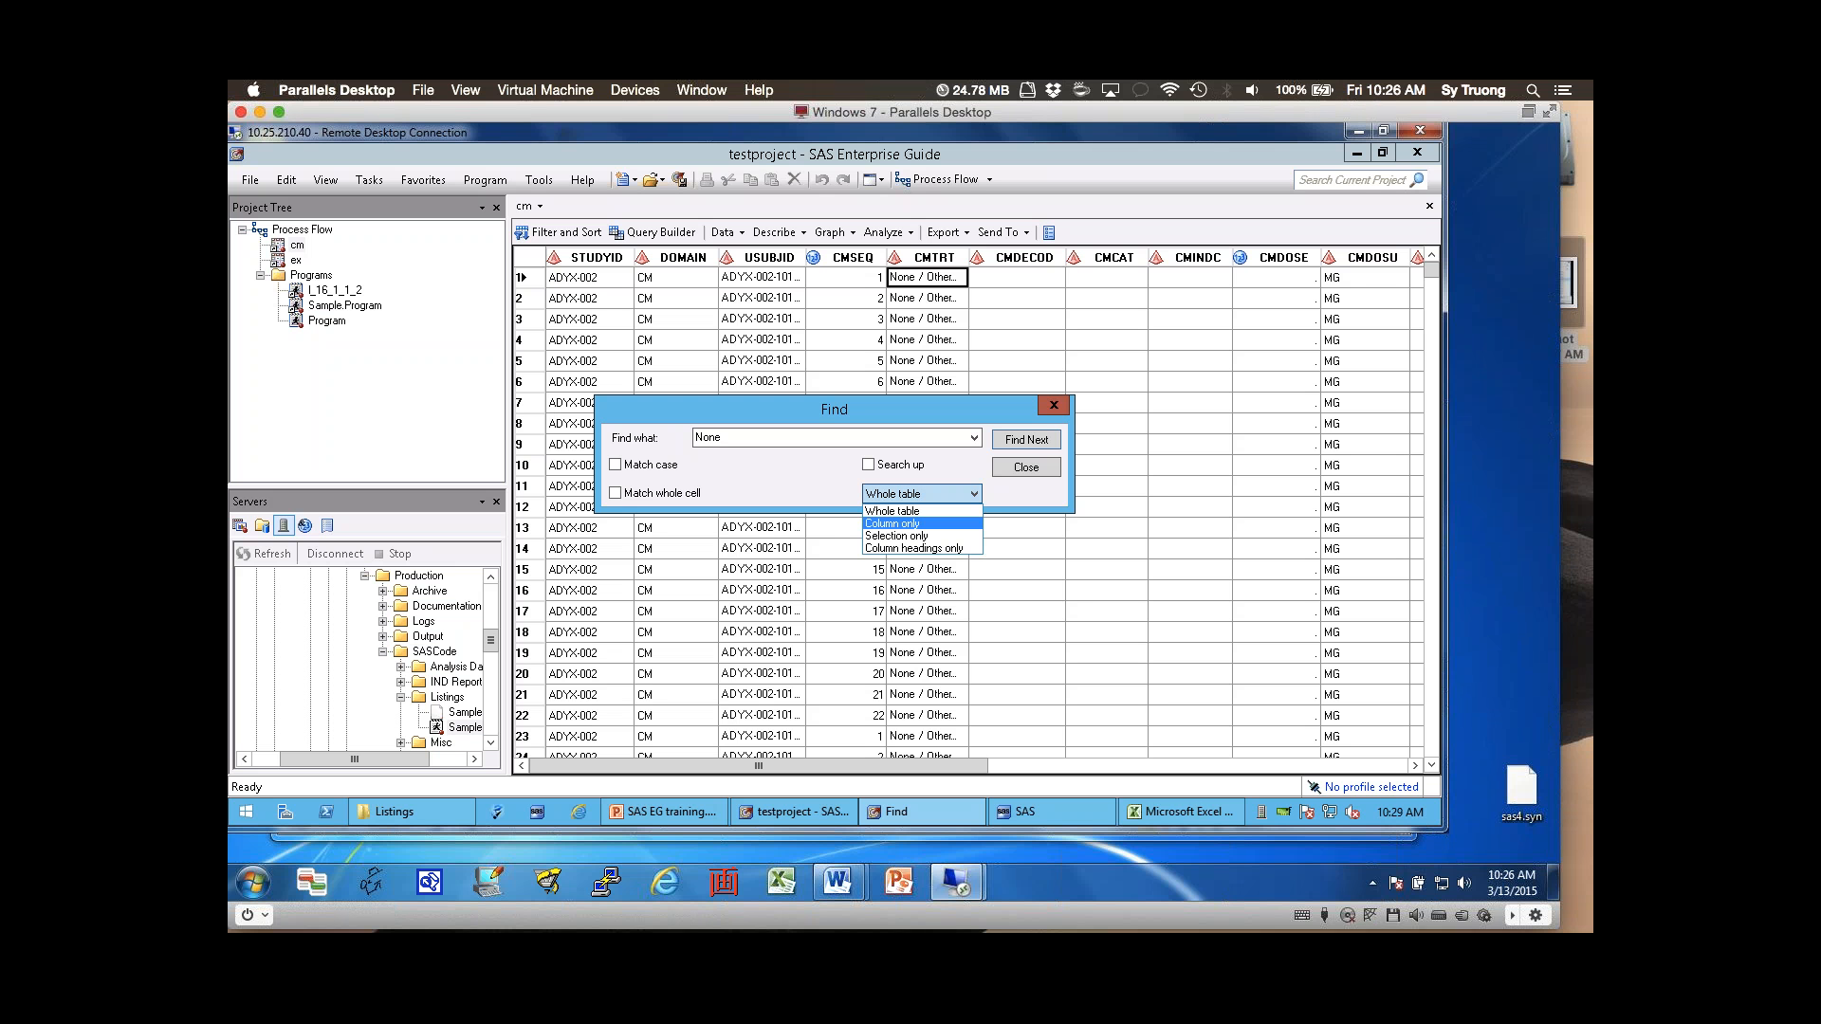
left_click(892, 524)
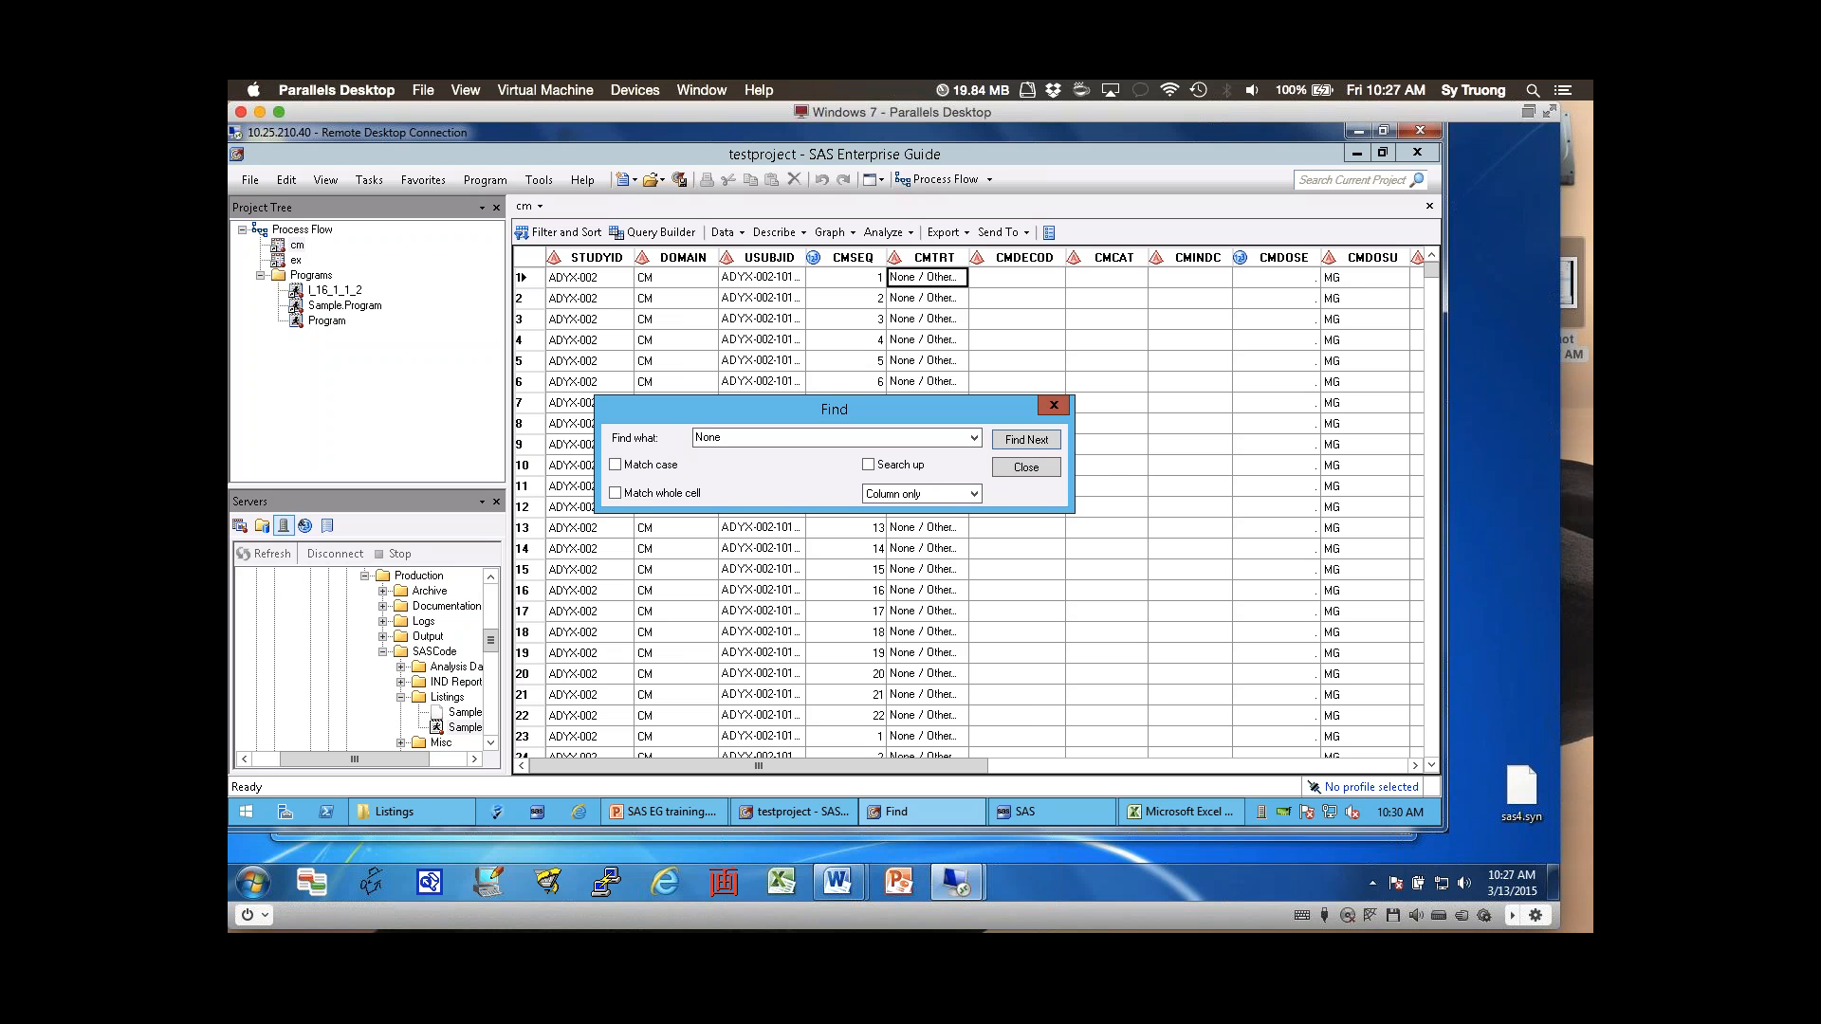
- Switch to the PowerPoint training deck and show slide 11 about the Process Flow
key("alt+Tab")
left_click(664, 812)
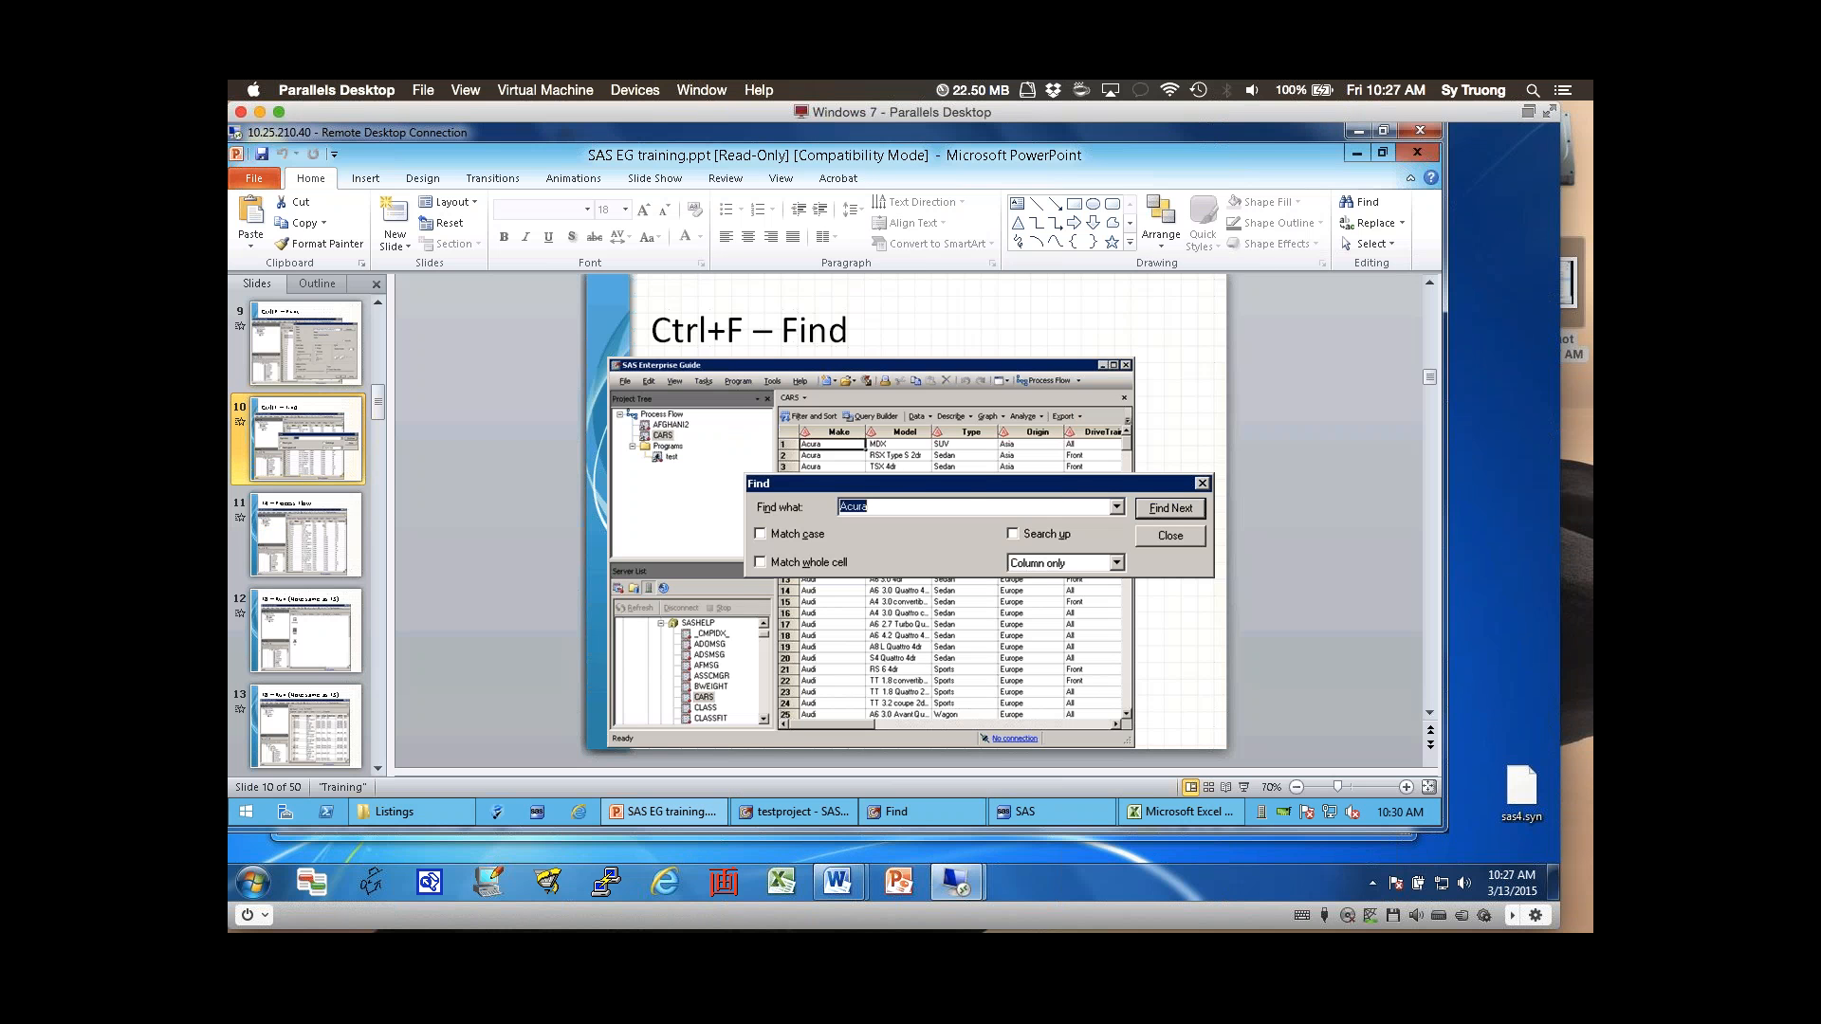
left_click(306, 535)
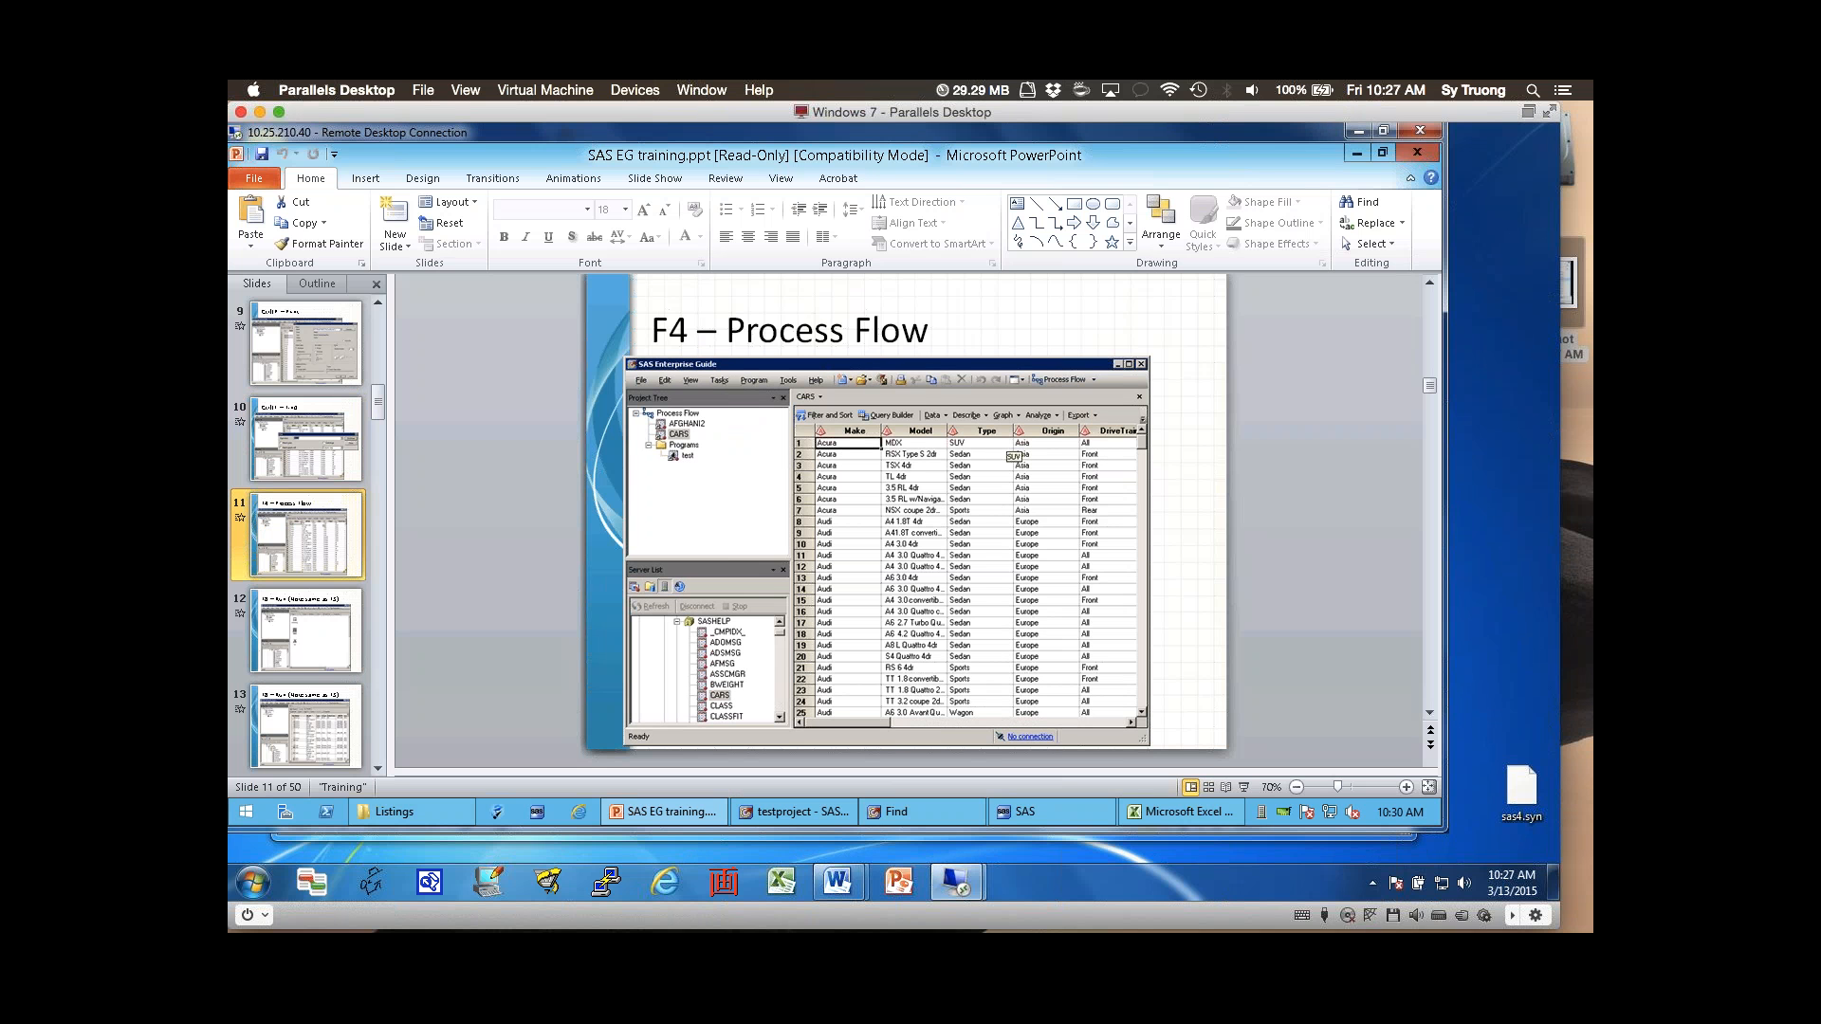
- Switch to SAS Enterprise Guide, dismiss the Find dialog and close the cm table to show the Process Flow
left_click(795, 812)
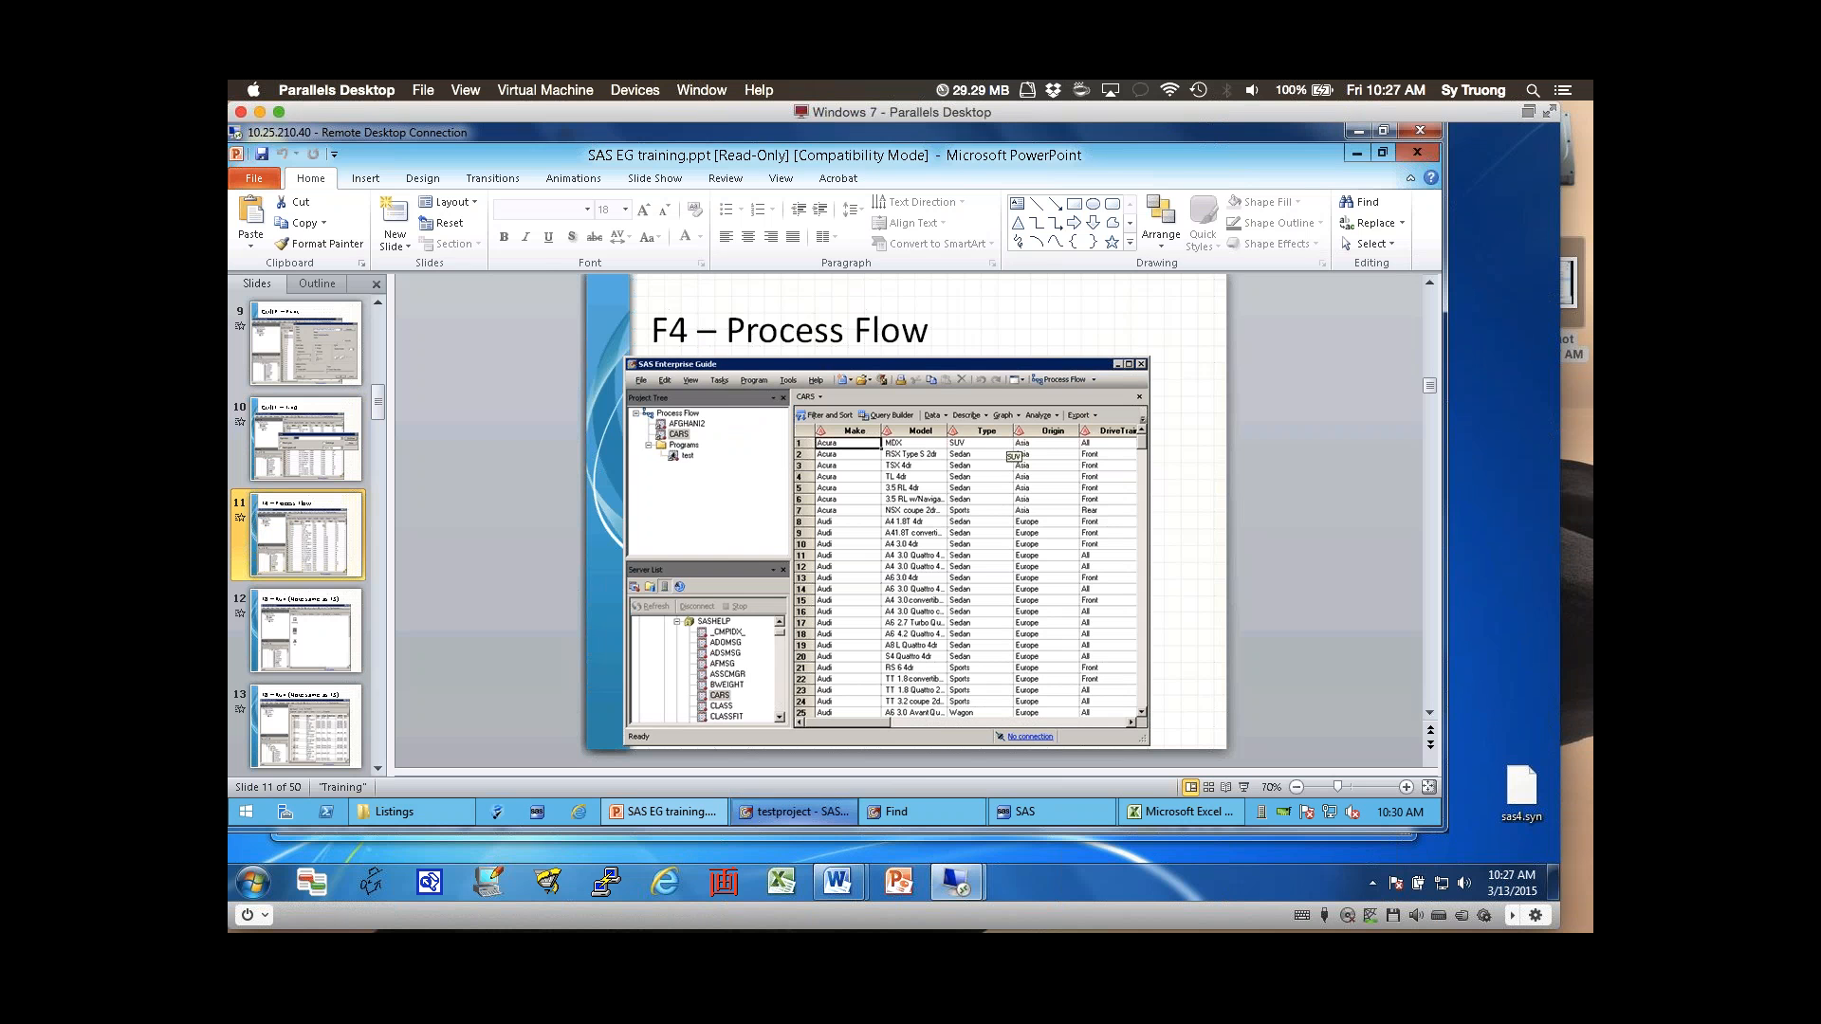
left_click(1026, 466)
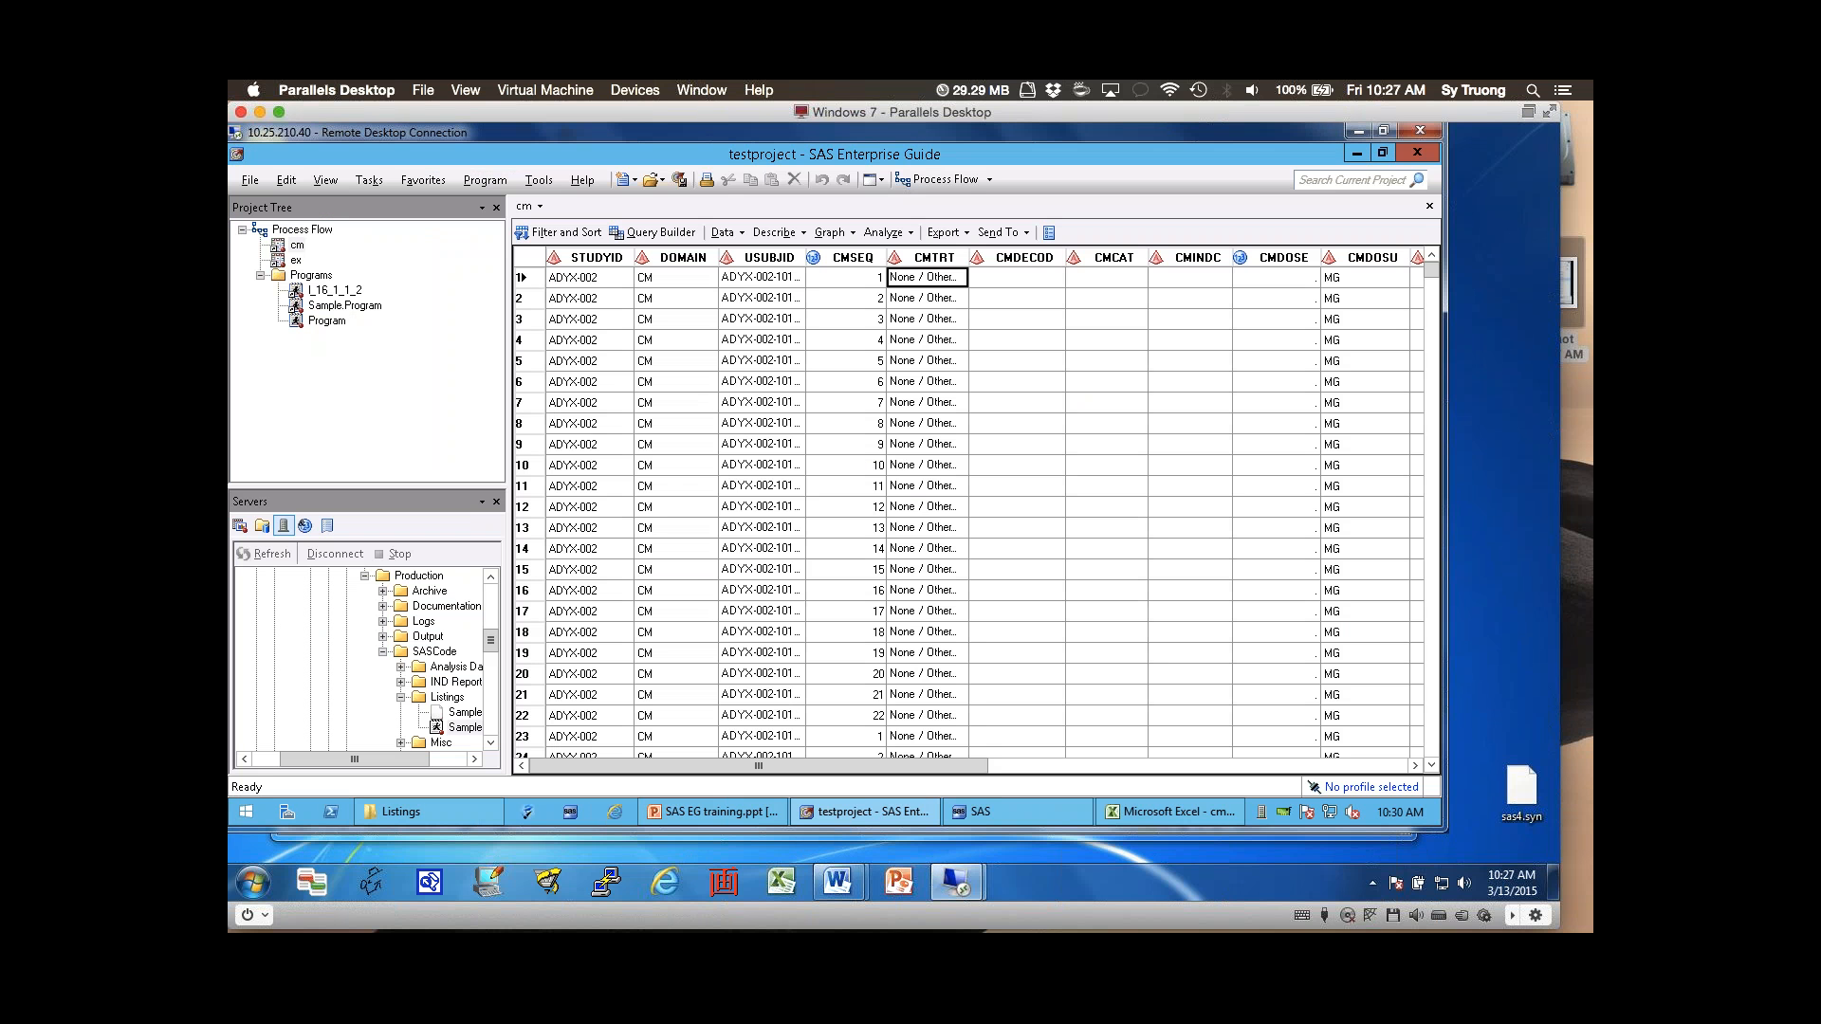
left_click(1429, 206)
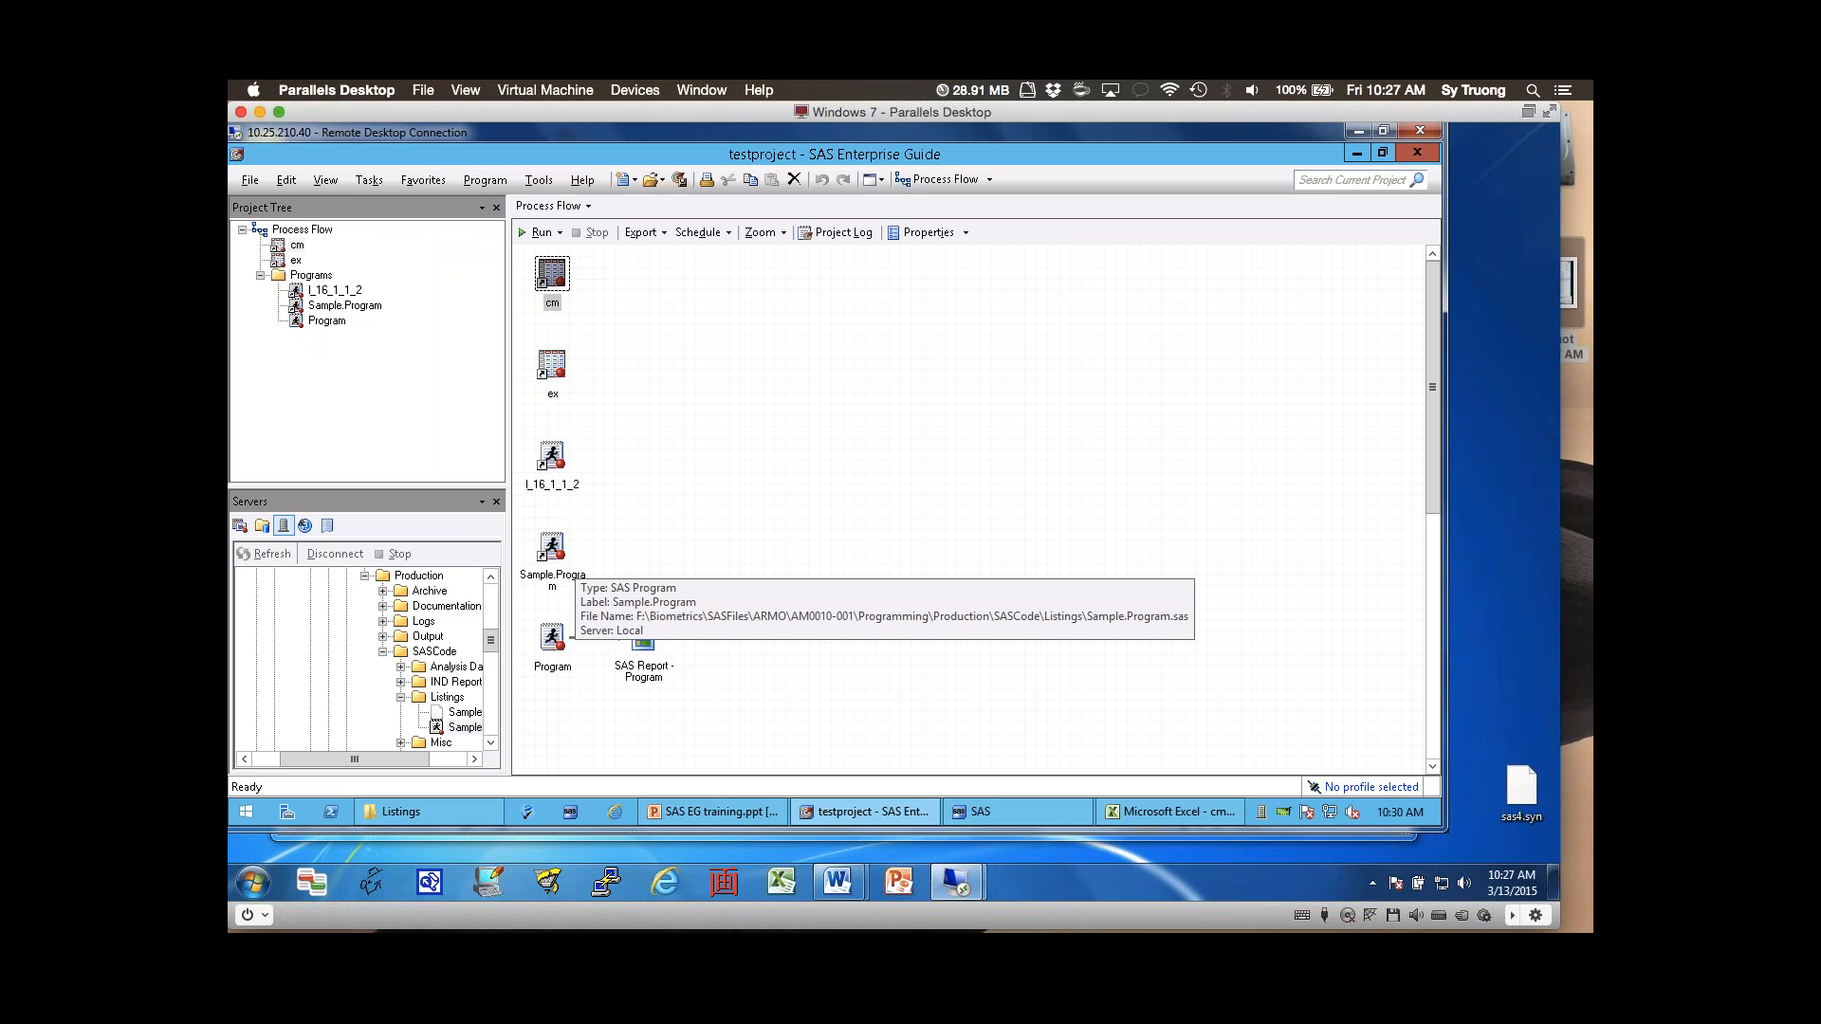
- Select the Program node in the Process Flow and reopen the cm dataset from its node
double_click(552, 274)
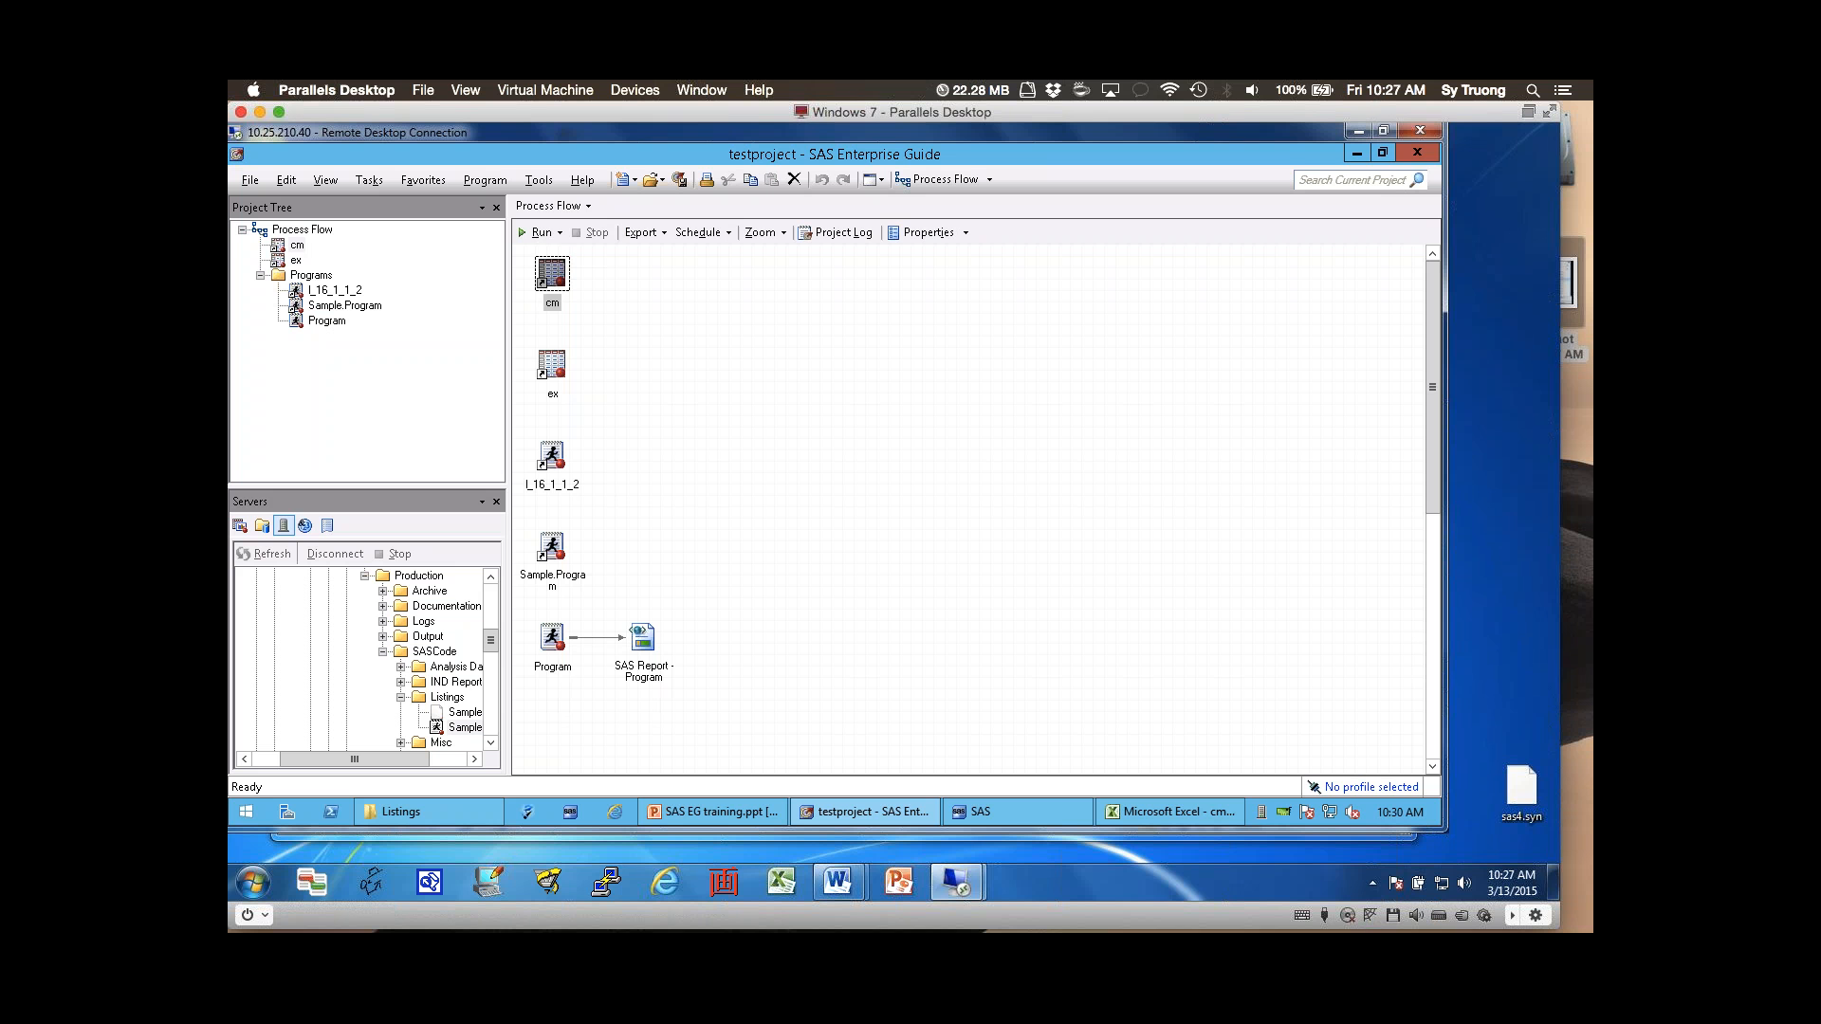
left_click(551, 638)
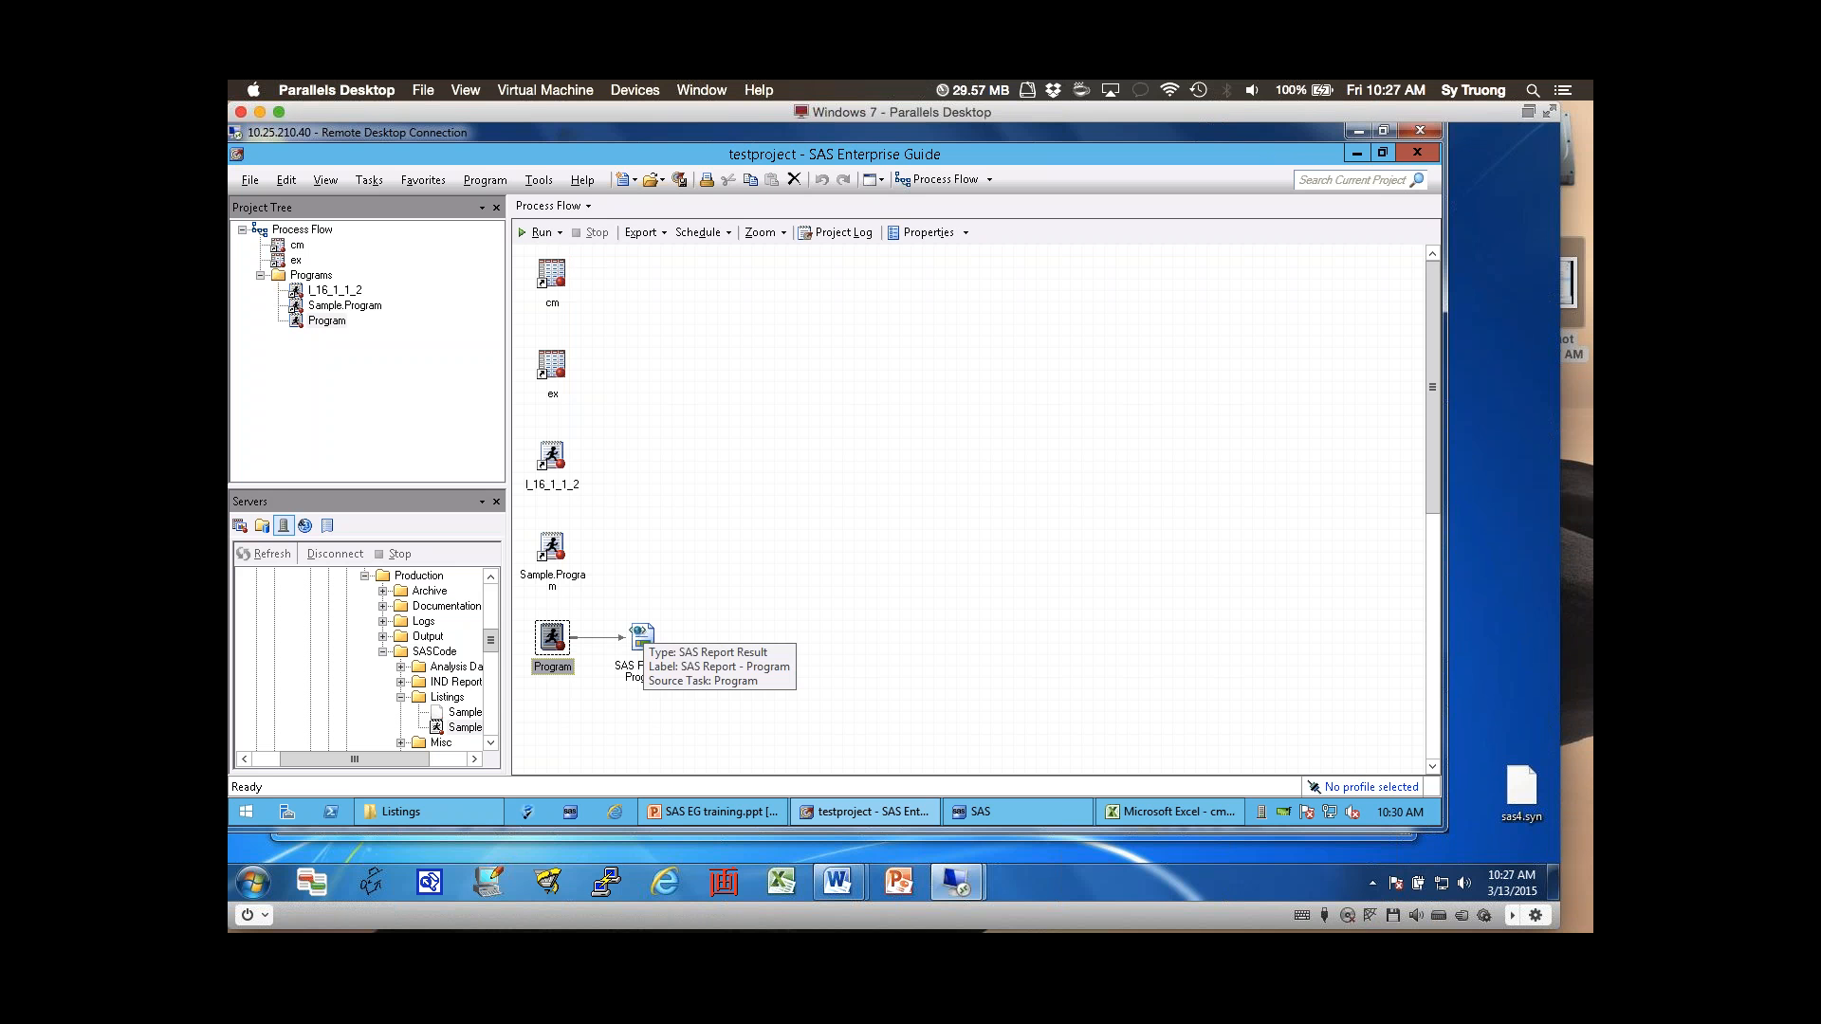
double_click(552, 275)
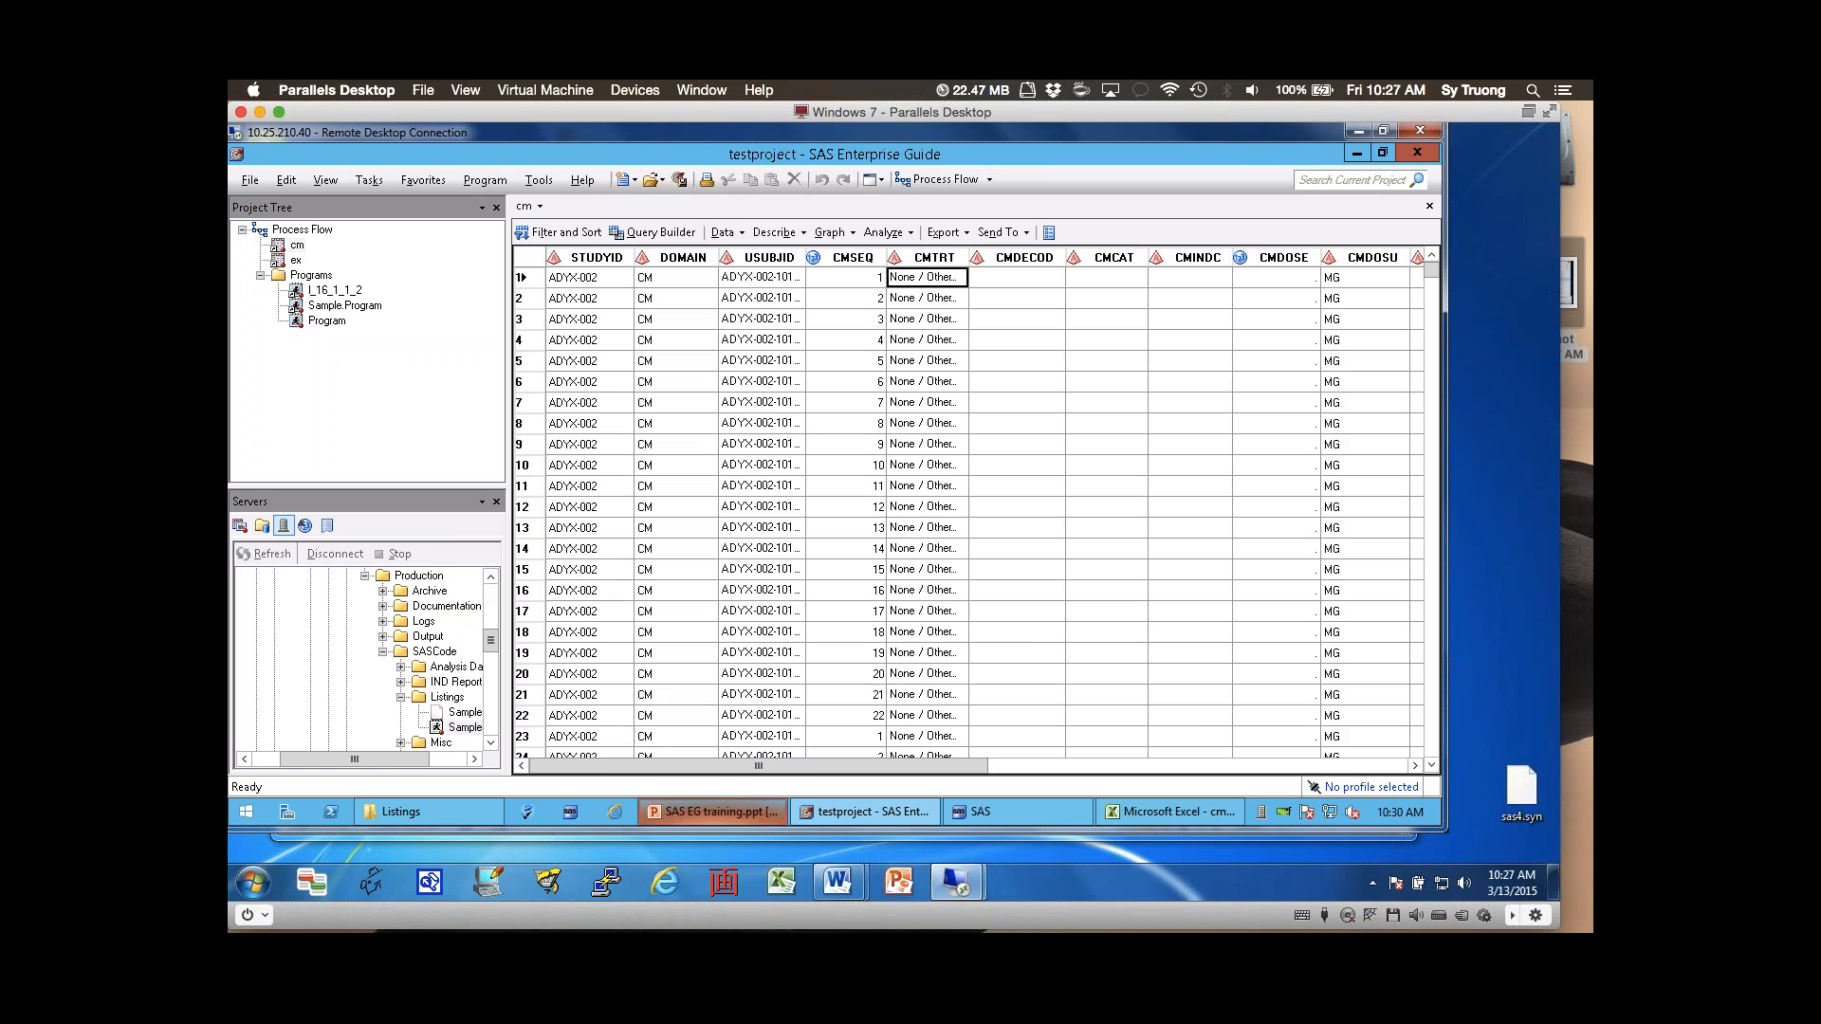
- Switch to the PowerPoint training deck, show slide 12 about Run, and highlight the two shortcut names in its title
left_click(714, 813)
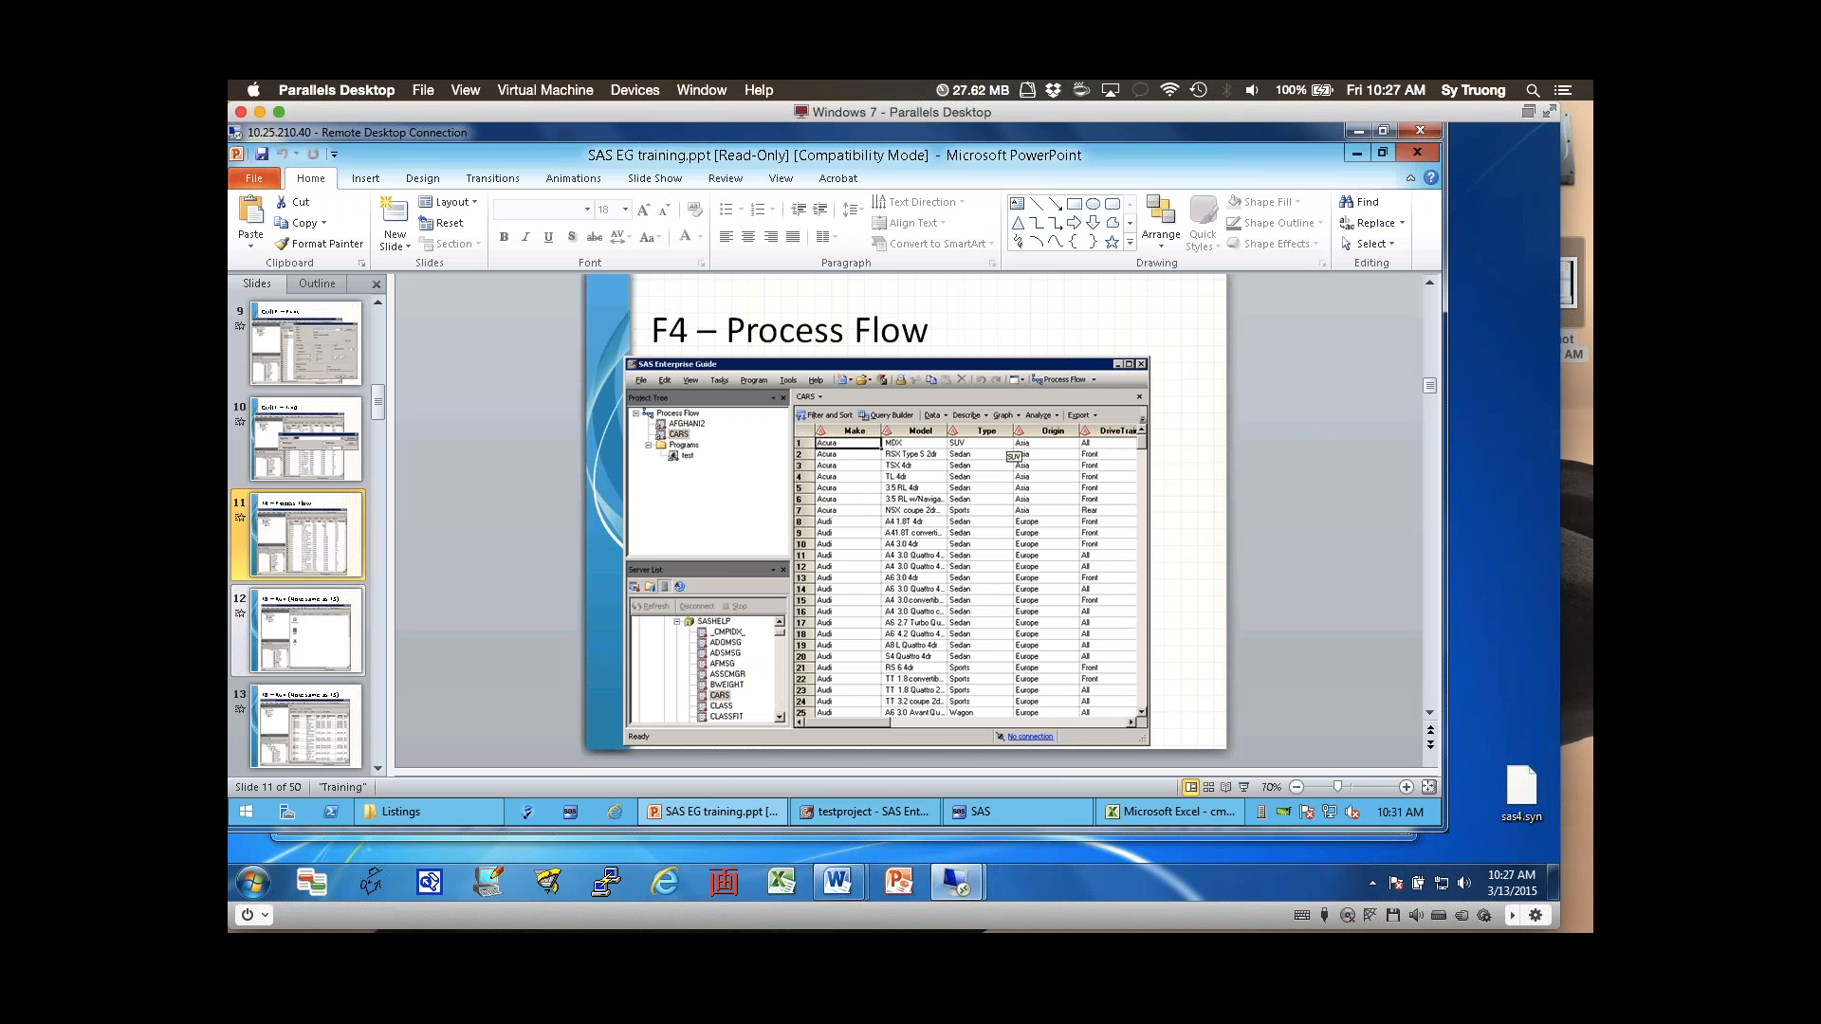
left_click(305, 631)
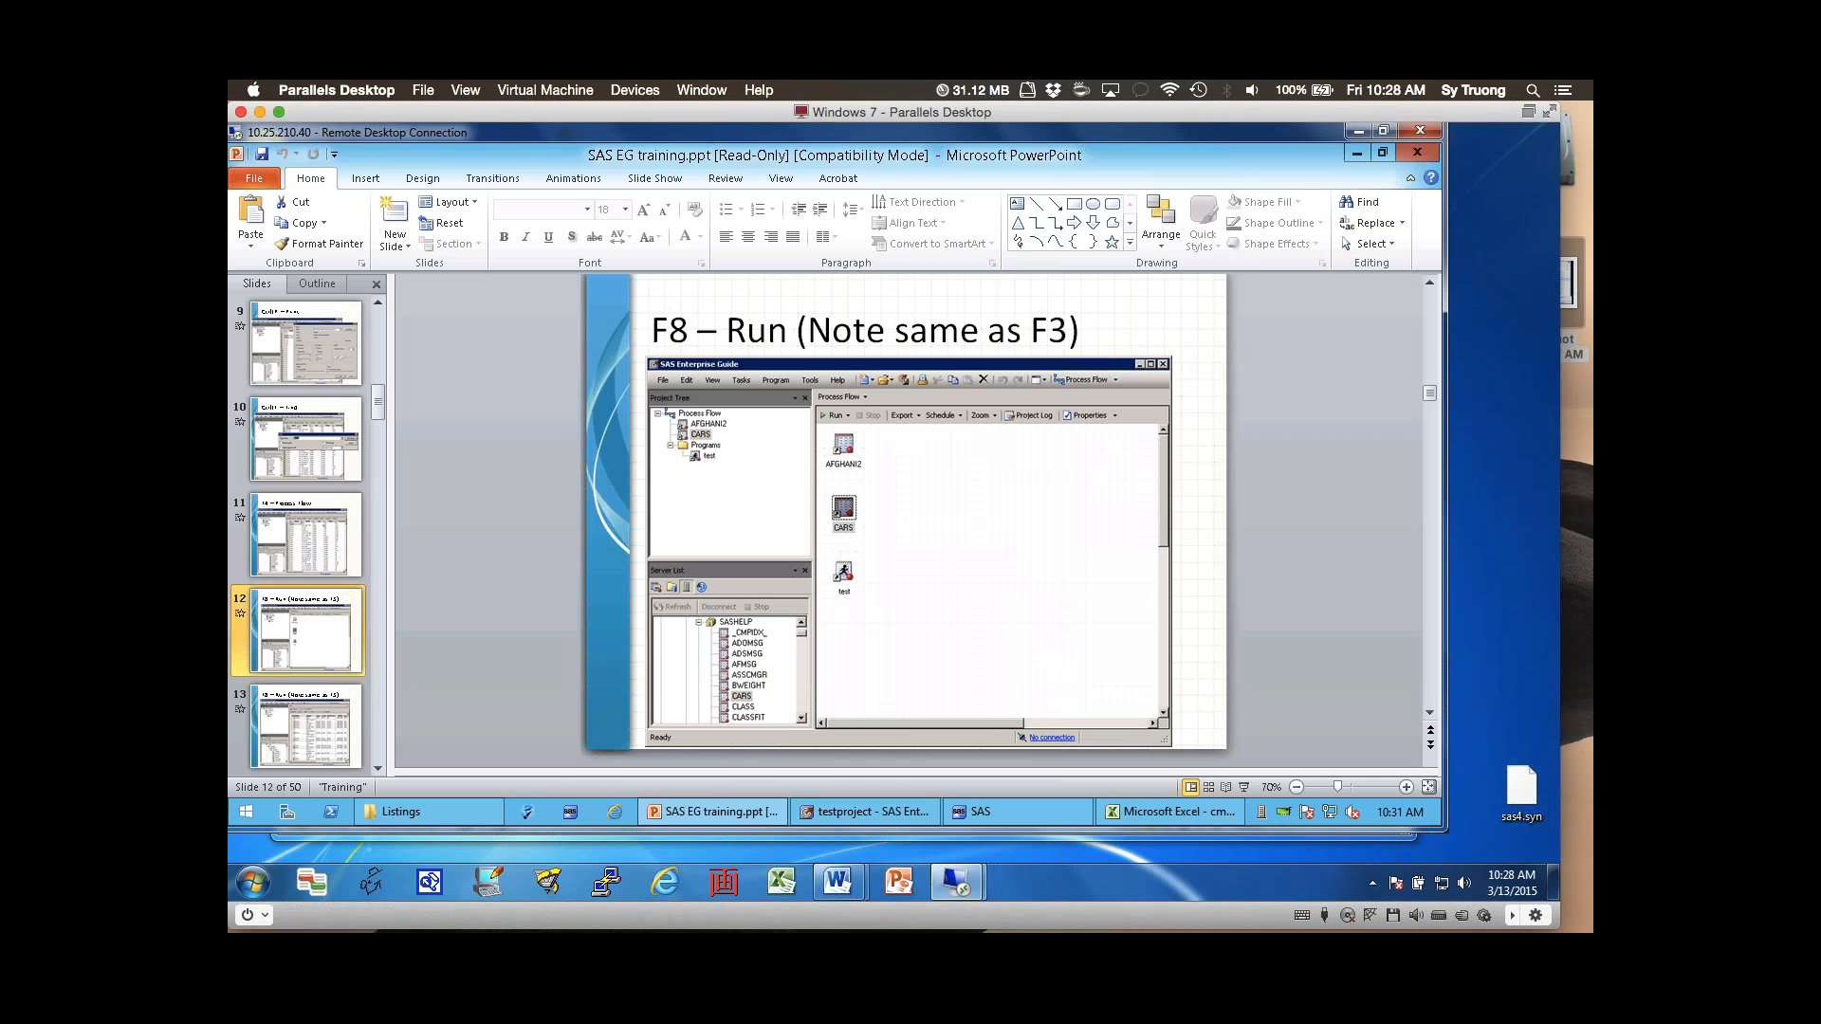
left_click_drag(1006, 331, 1061, 331)
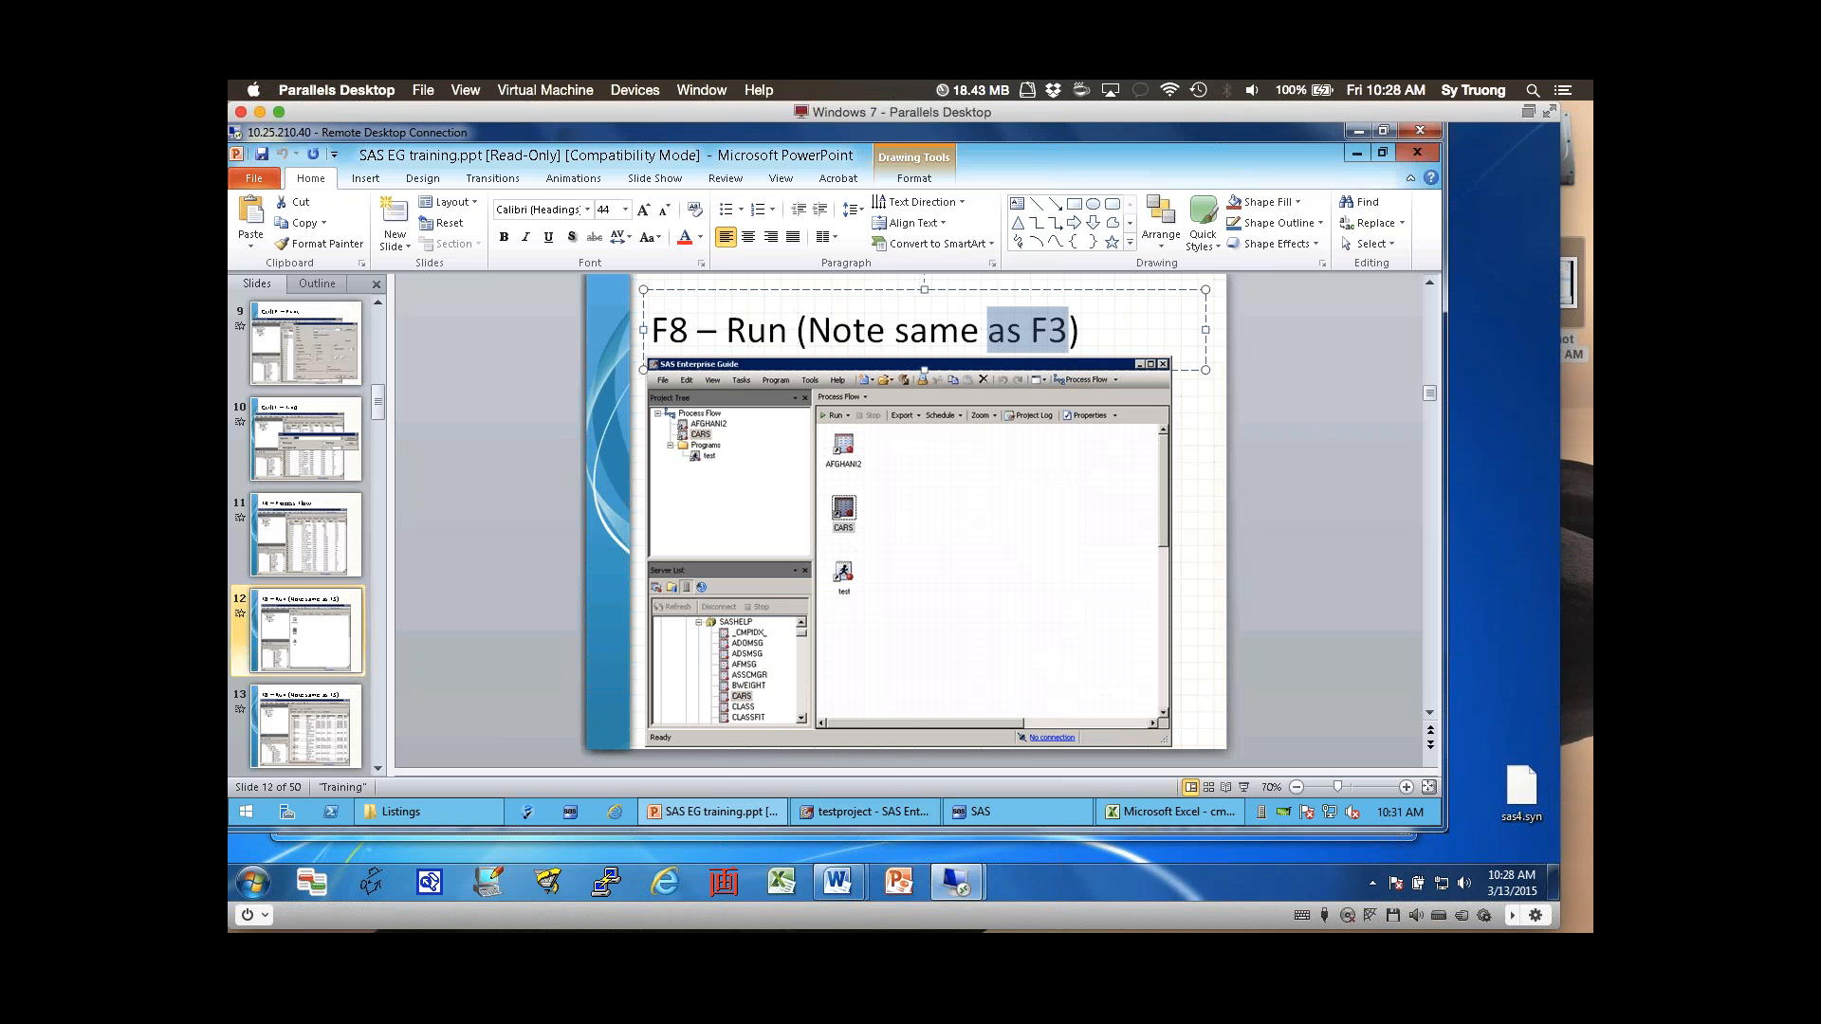
left_click_drag(697, 331, 655, 331)
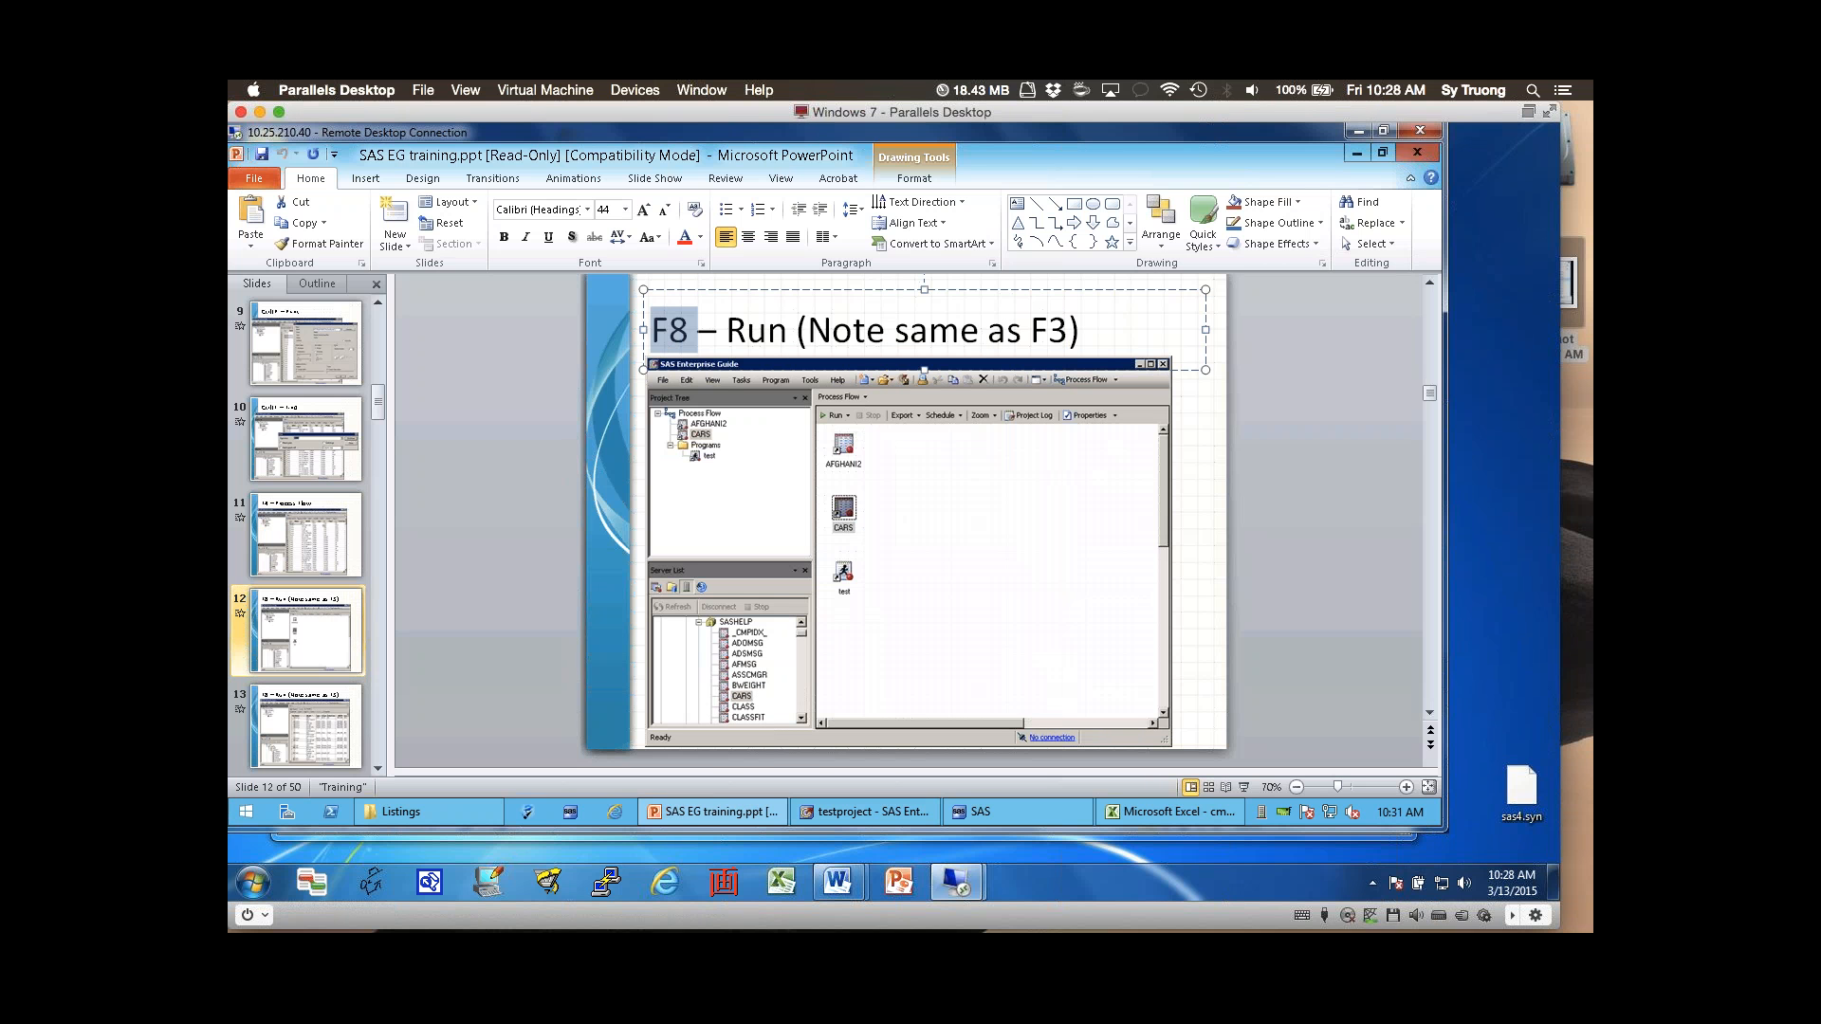
- Switch to SAS Enterprise Guide, open the l_16_1_1_2 program and view its run options
left_click(868, 812)
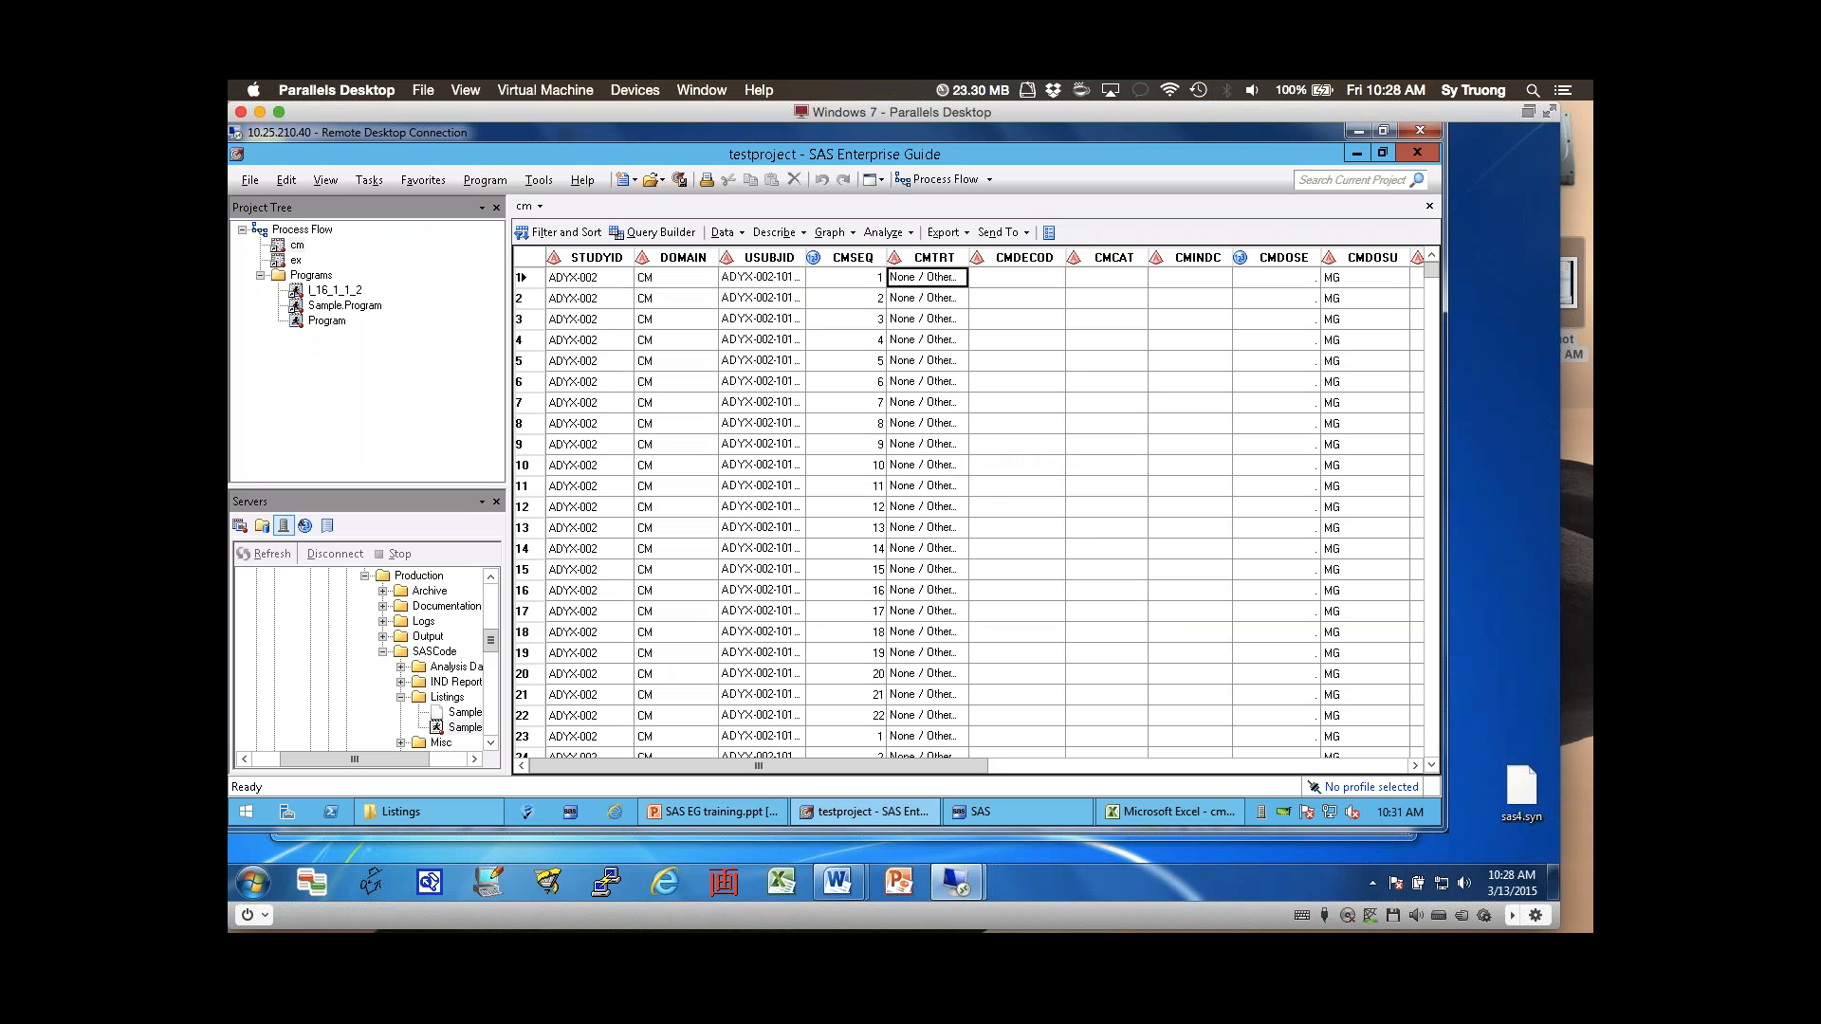
double_click(335, 291)
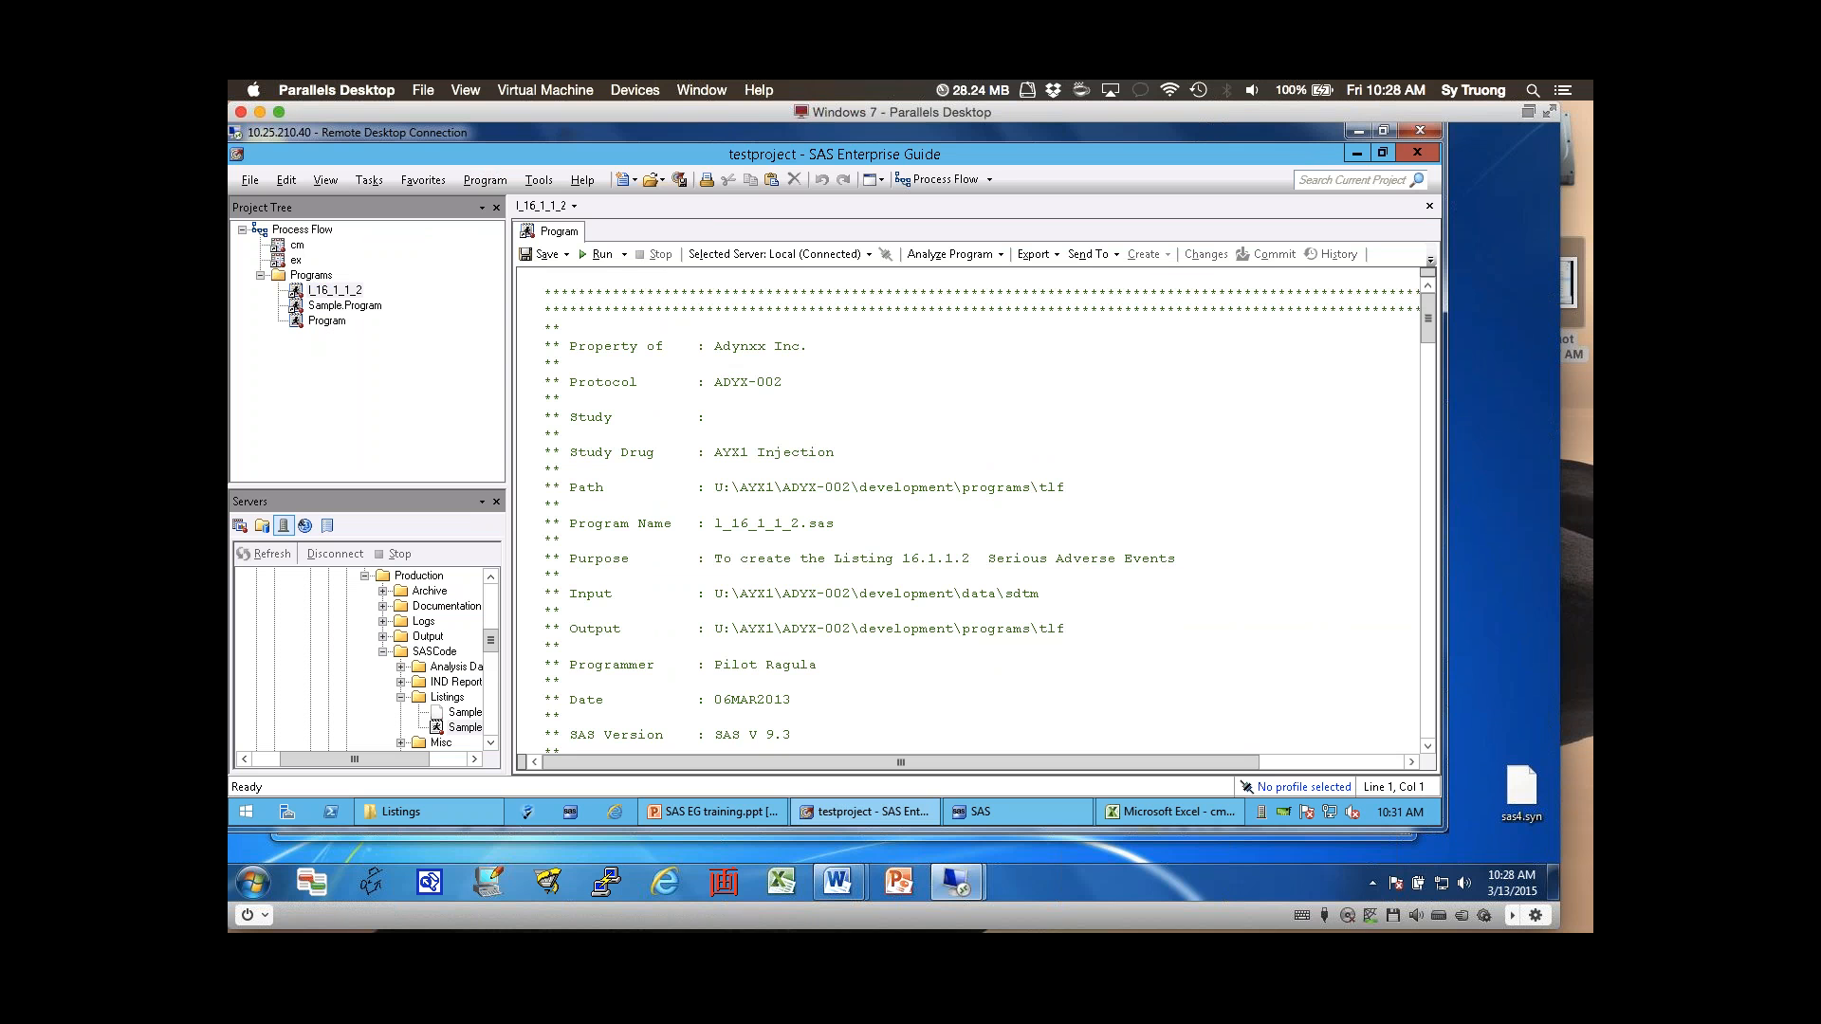
left_click(624, 254)
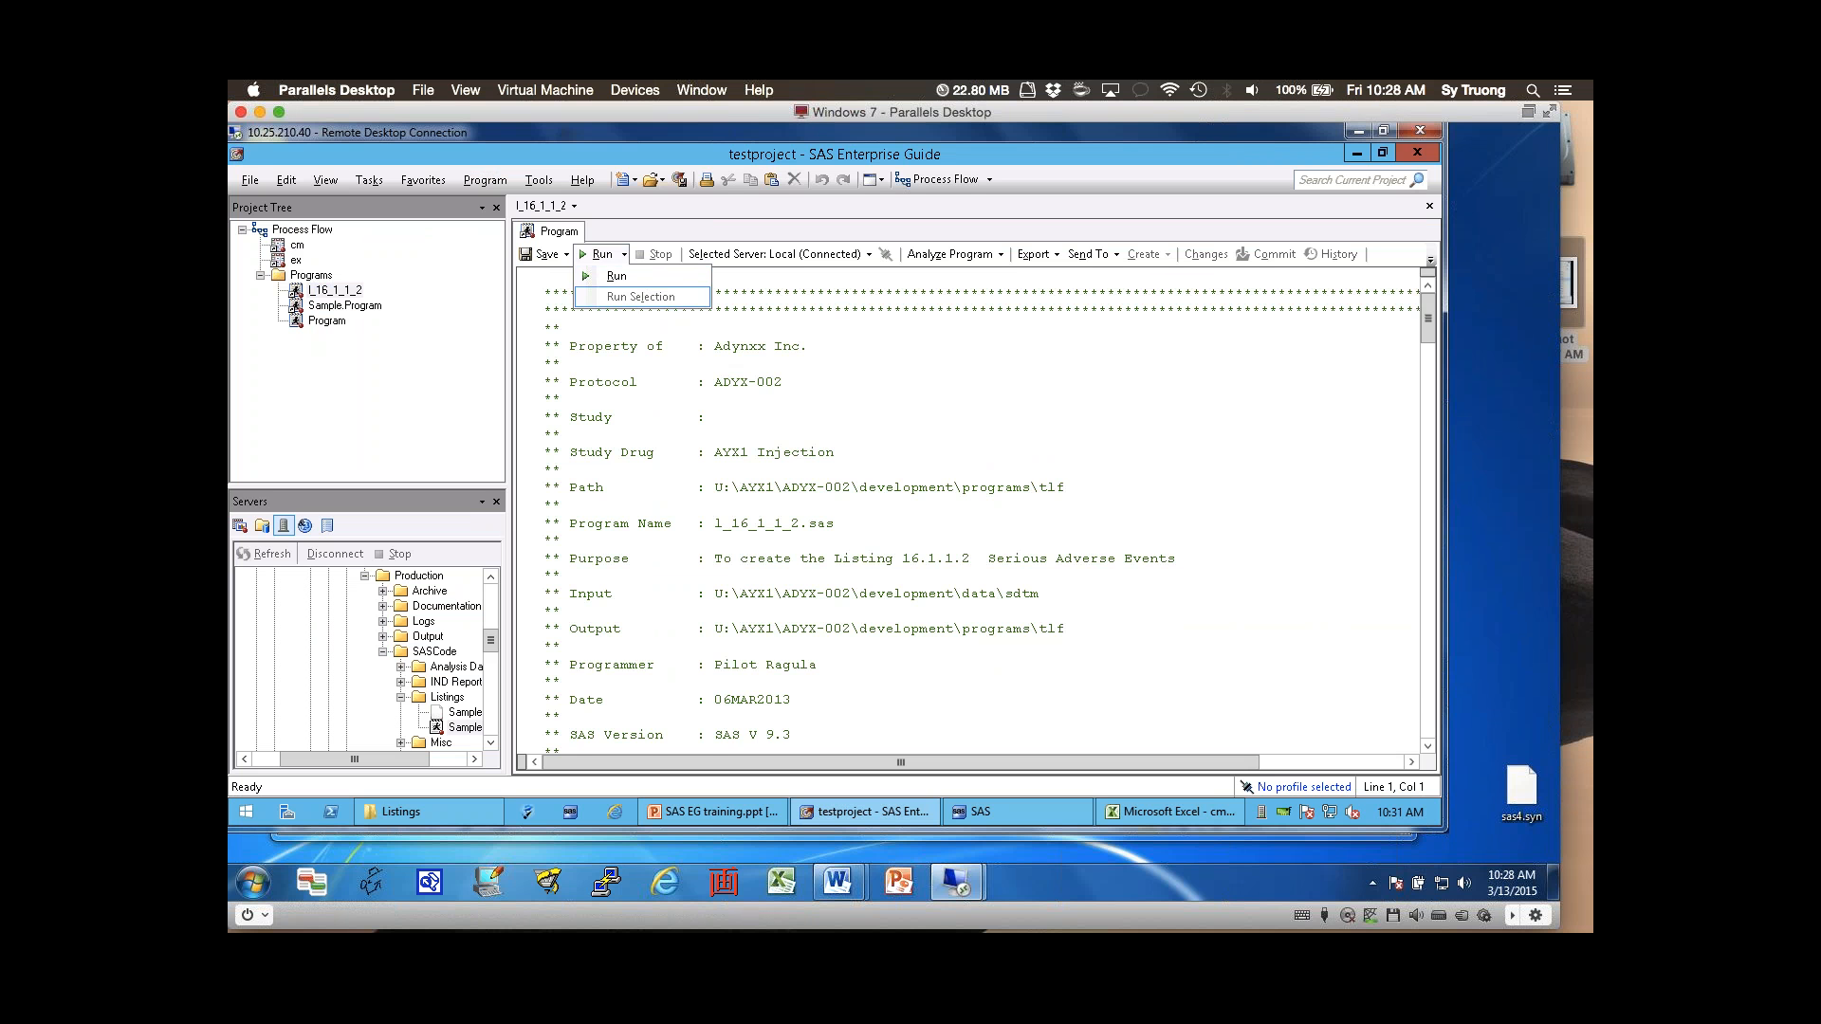
left_click(564, 433)
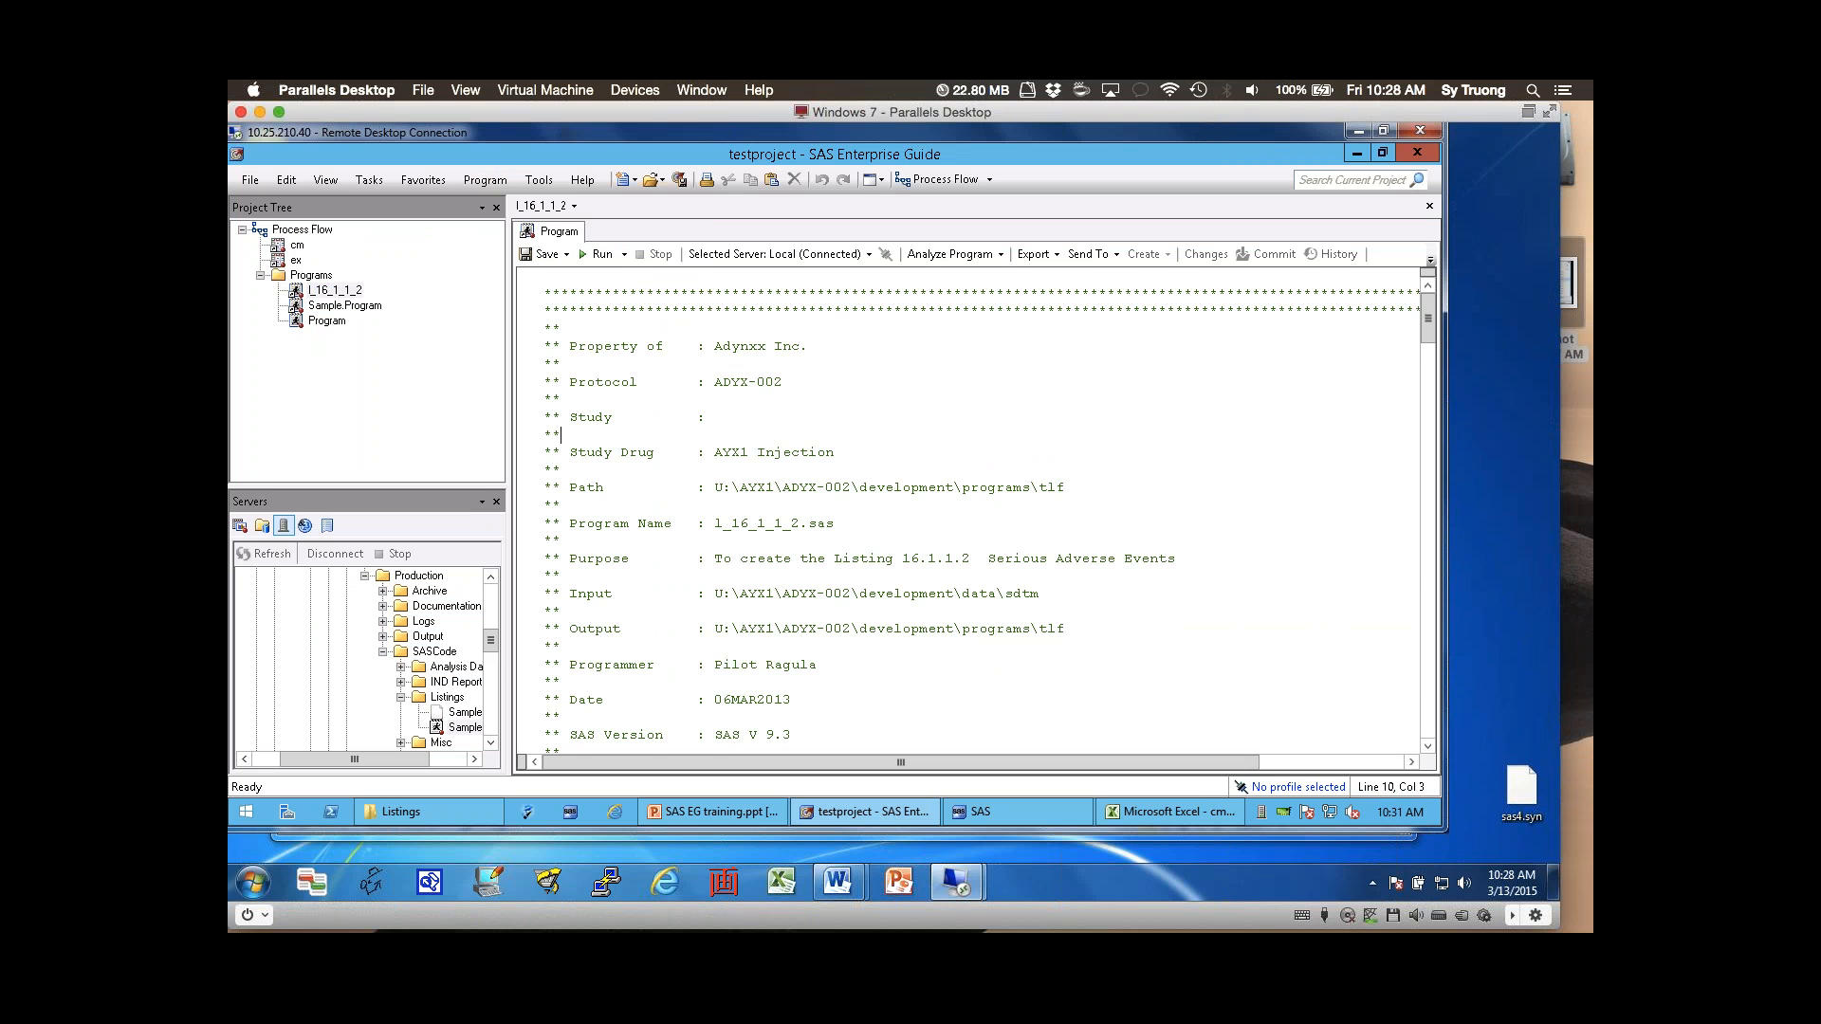
- Select the %include and %let pgmname lines under STEP 01 and view the run options for the selection
scroll(563, 433, "down", 5)
scroll(982, 508, "down", 6)
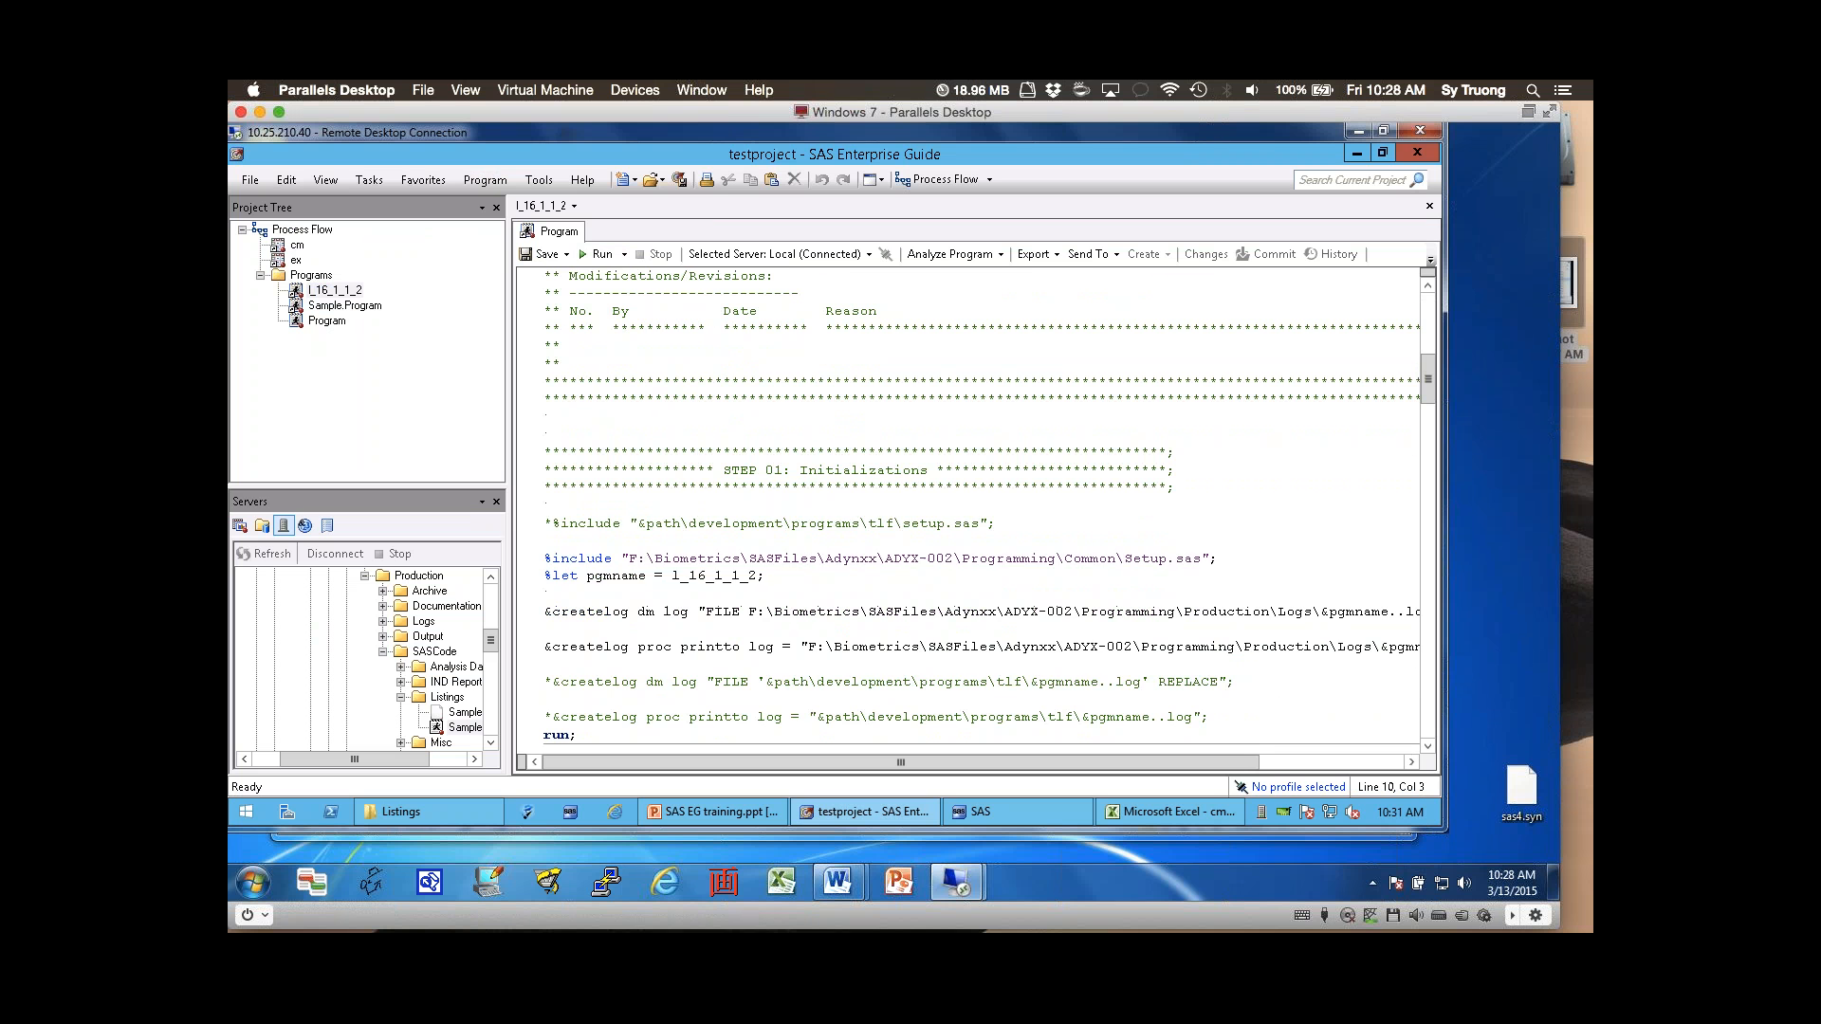
left_click_drag(544, 506, 544, 594)
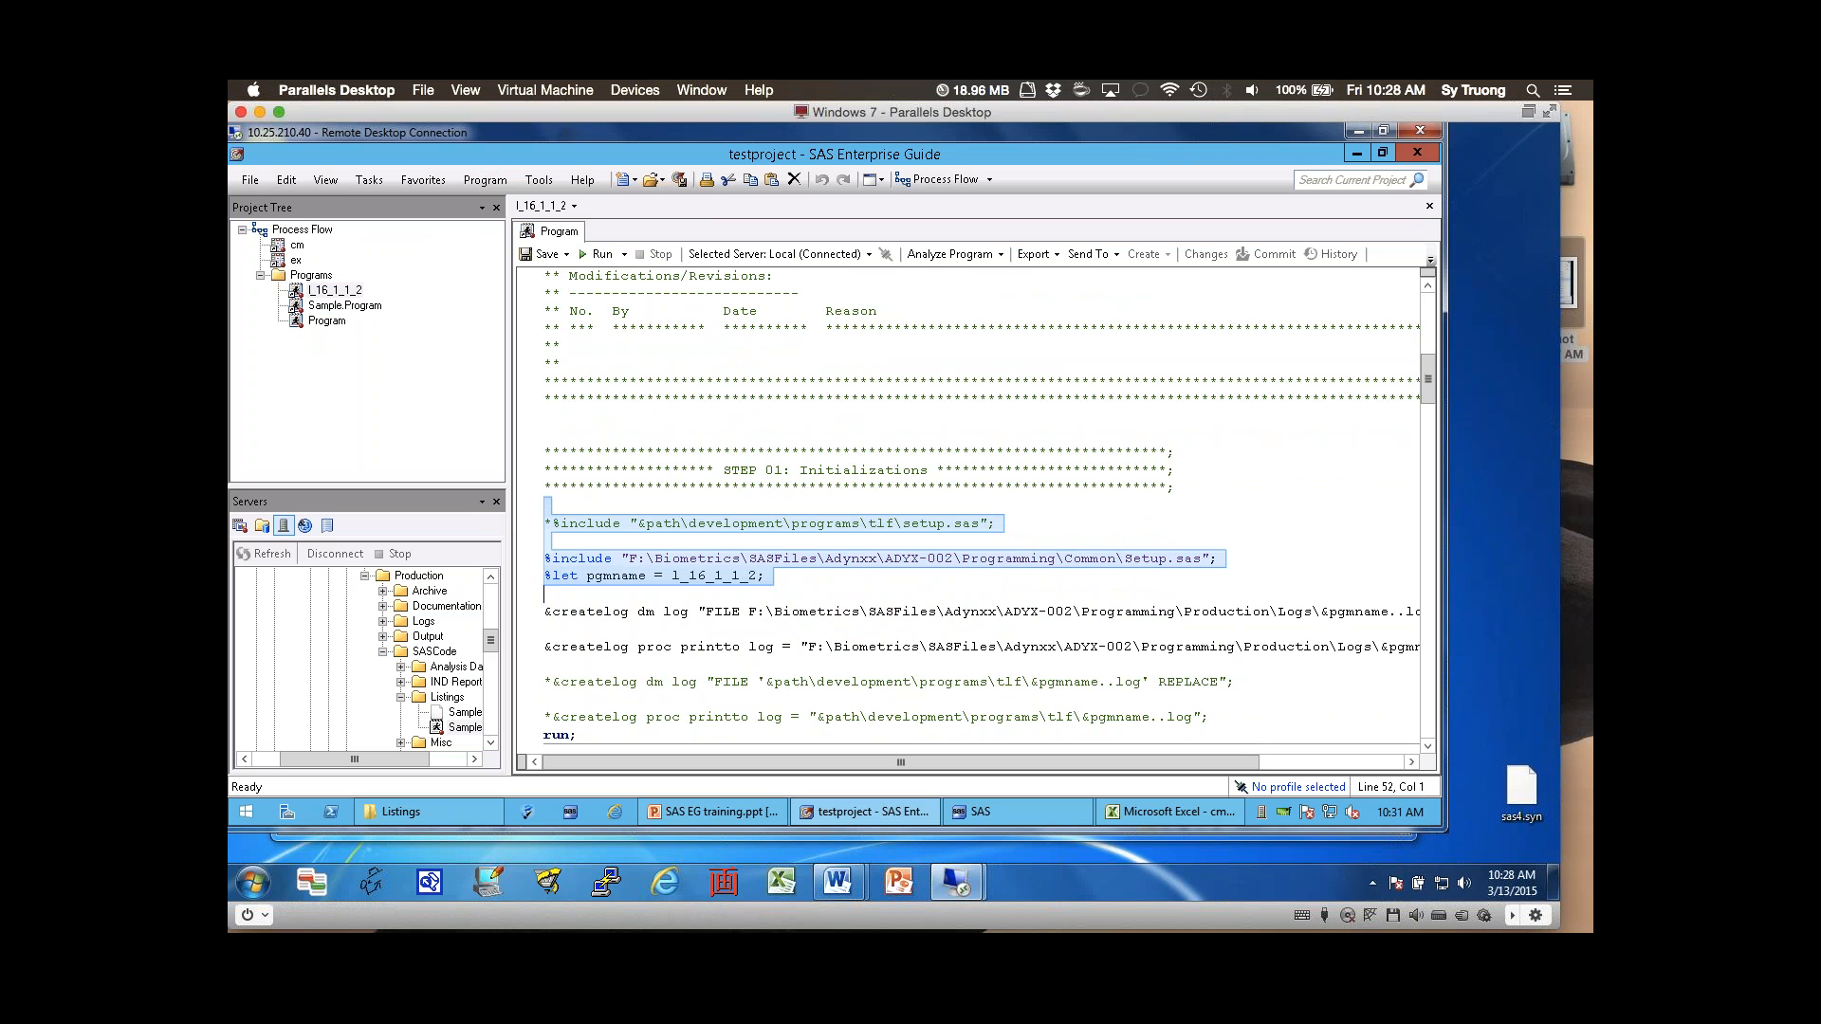
left_click(624, 254)
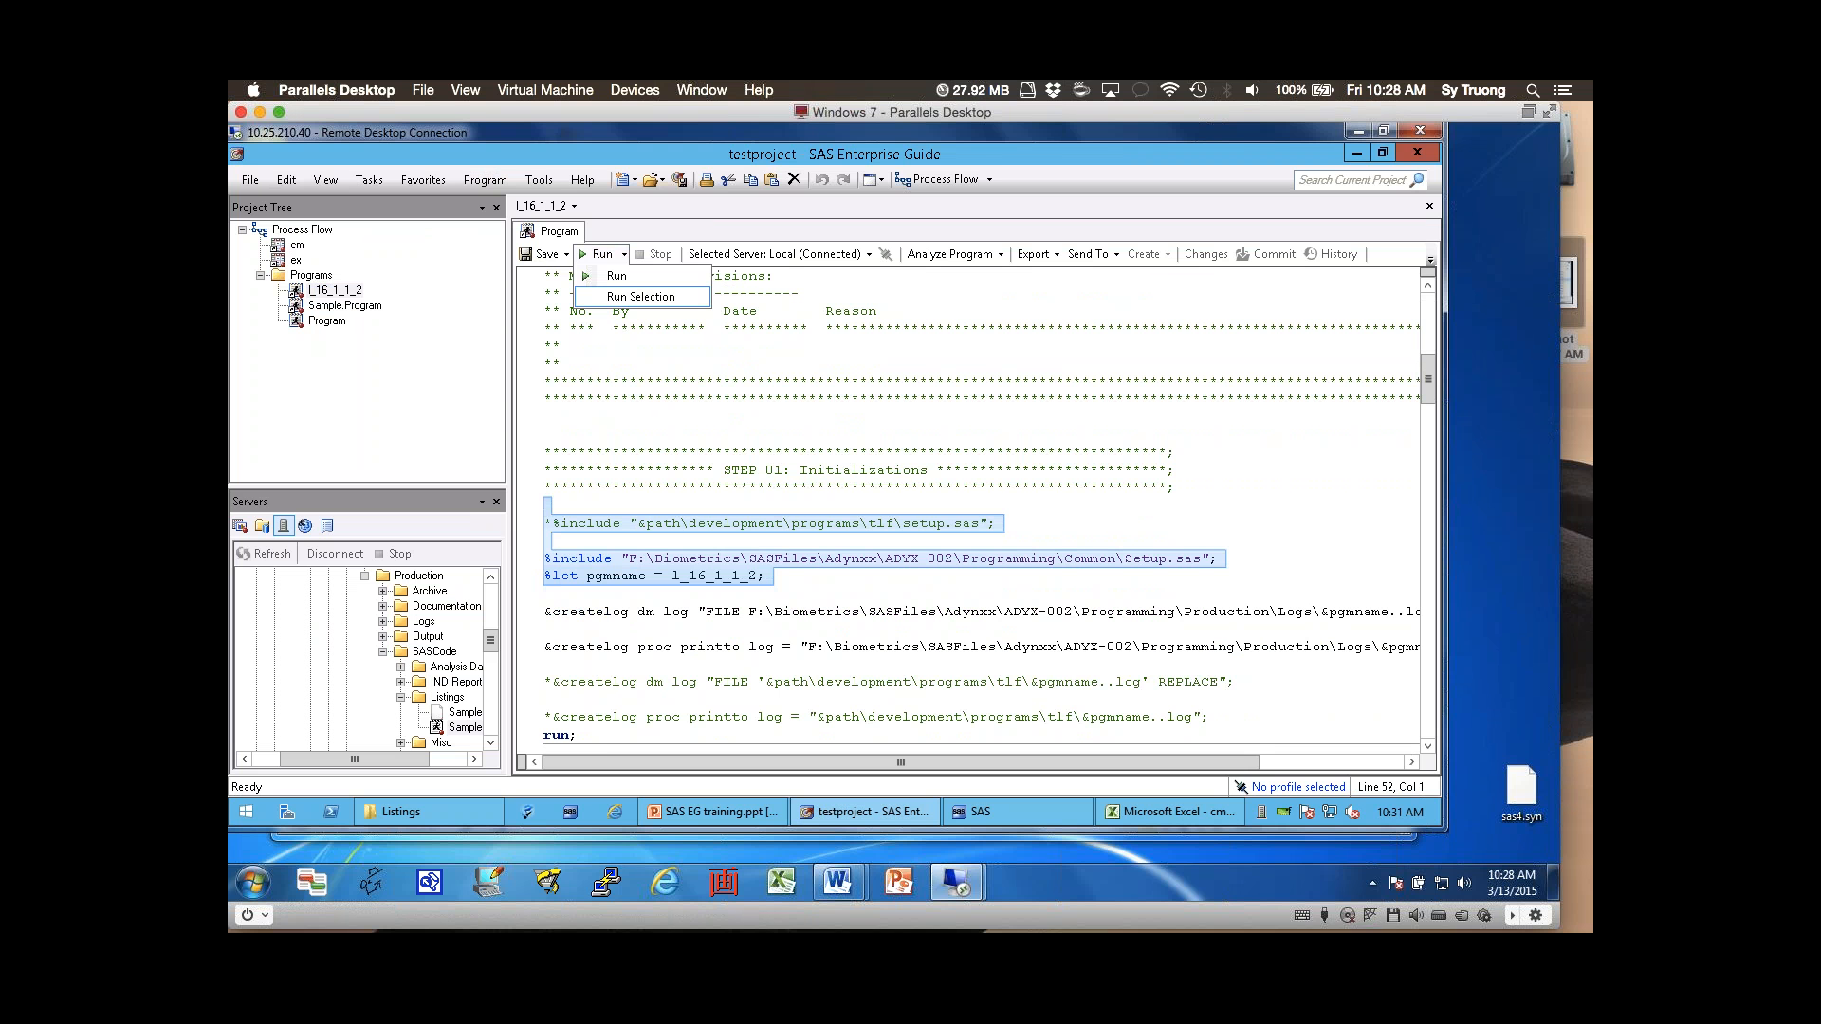
left_click(749, 452)
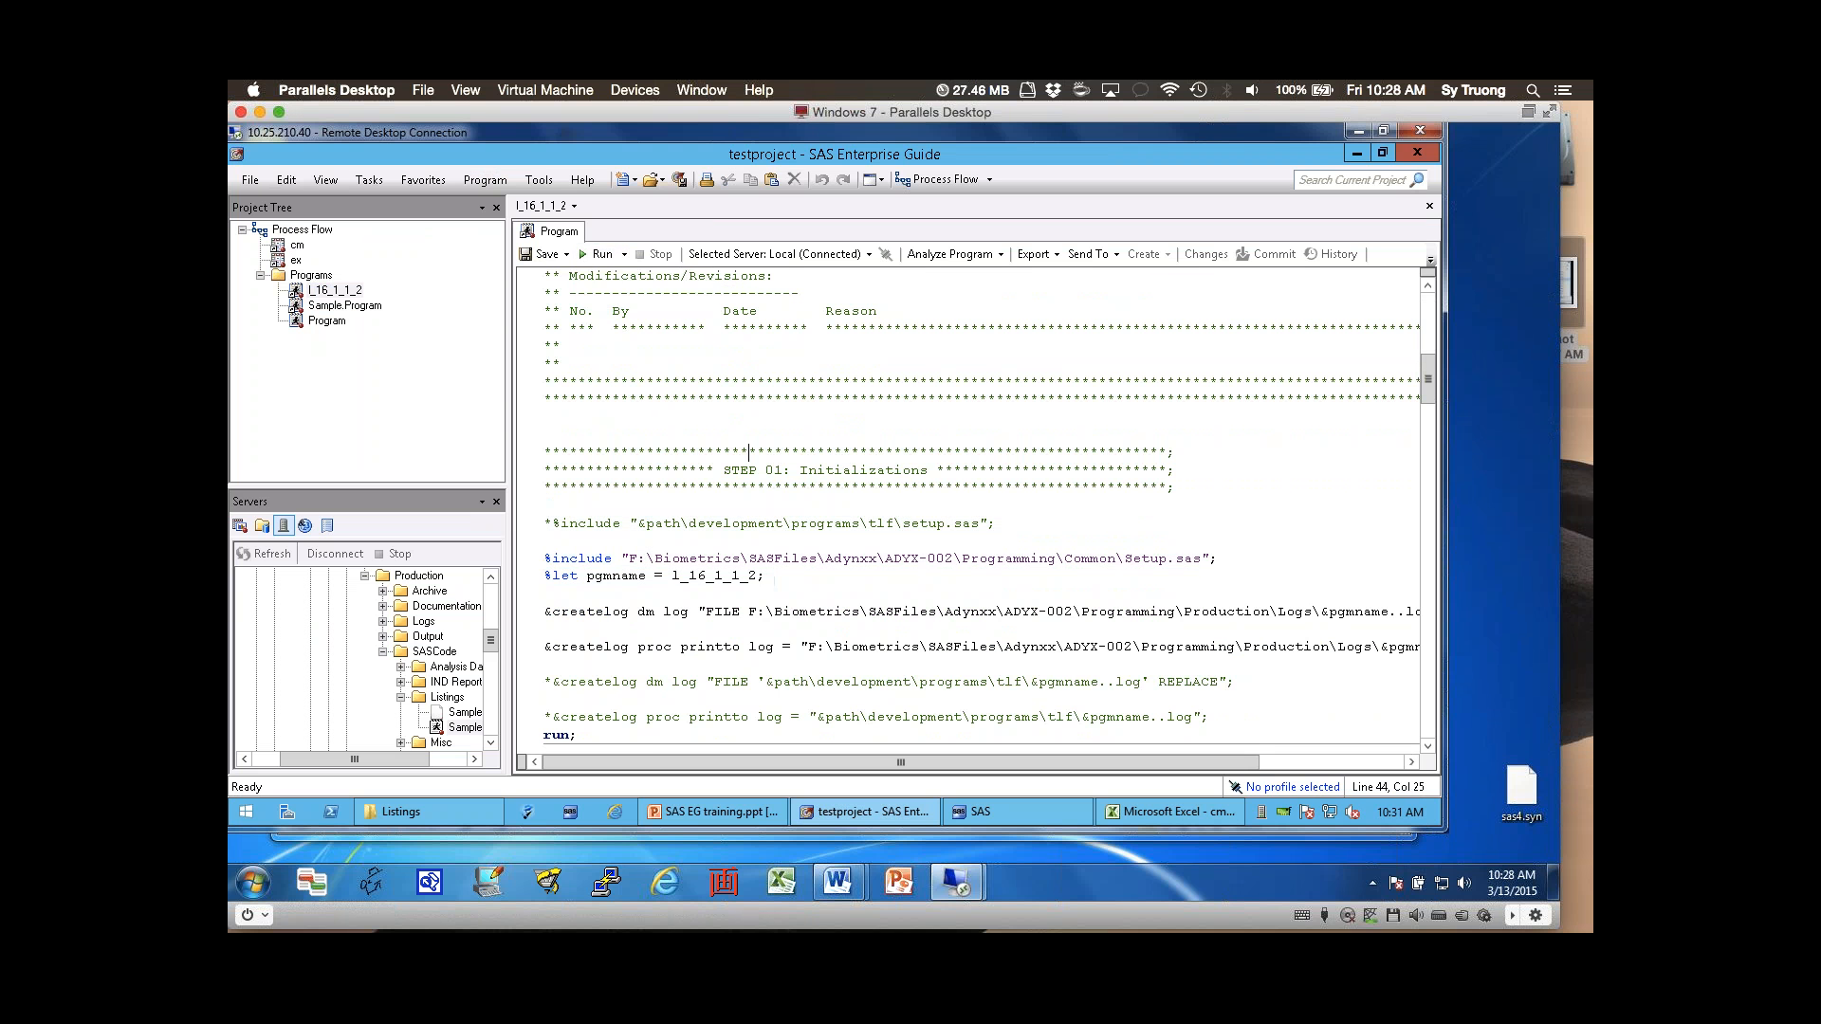
- Switch to the PowerPoint training deck, show slide 13, and continue to slide 14 about Record Macro
left_click(865, 811)
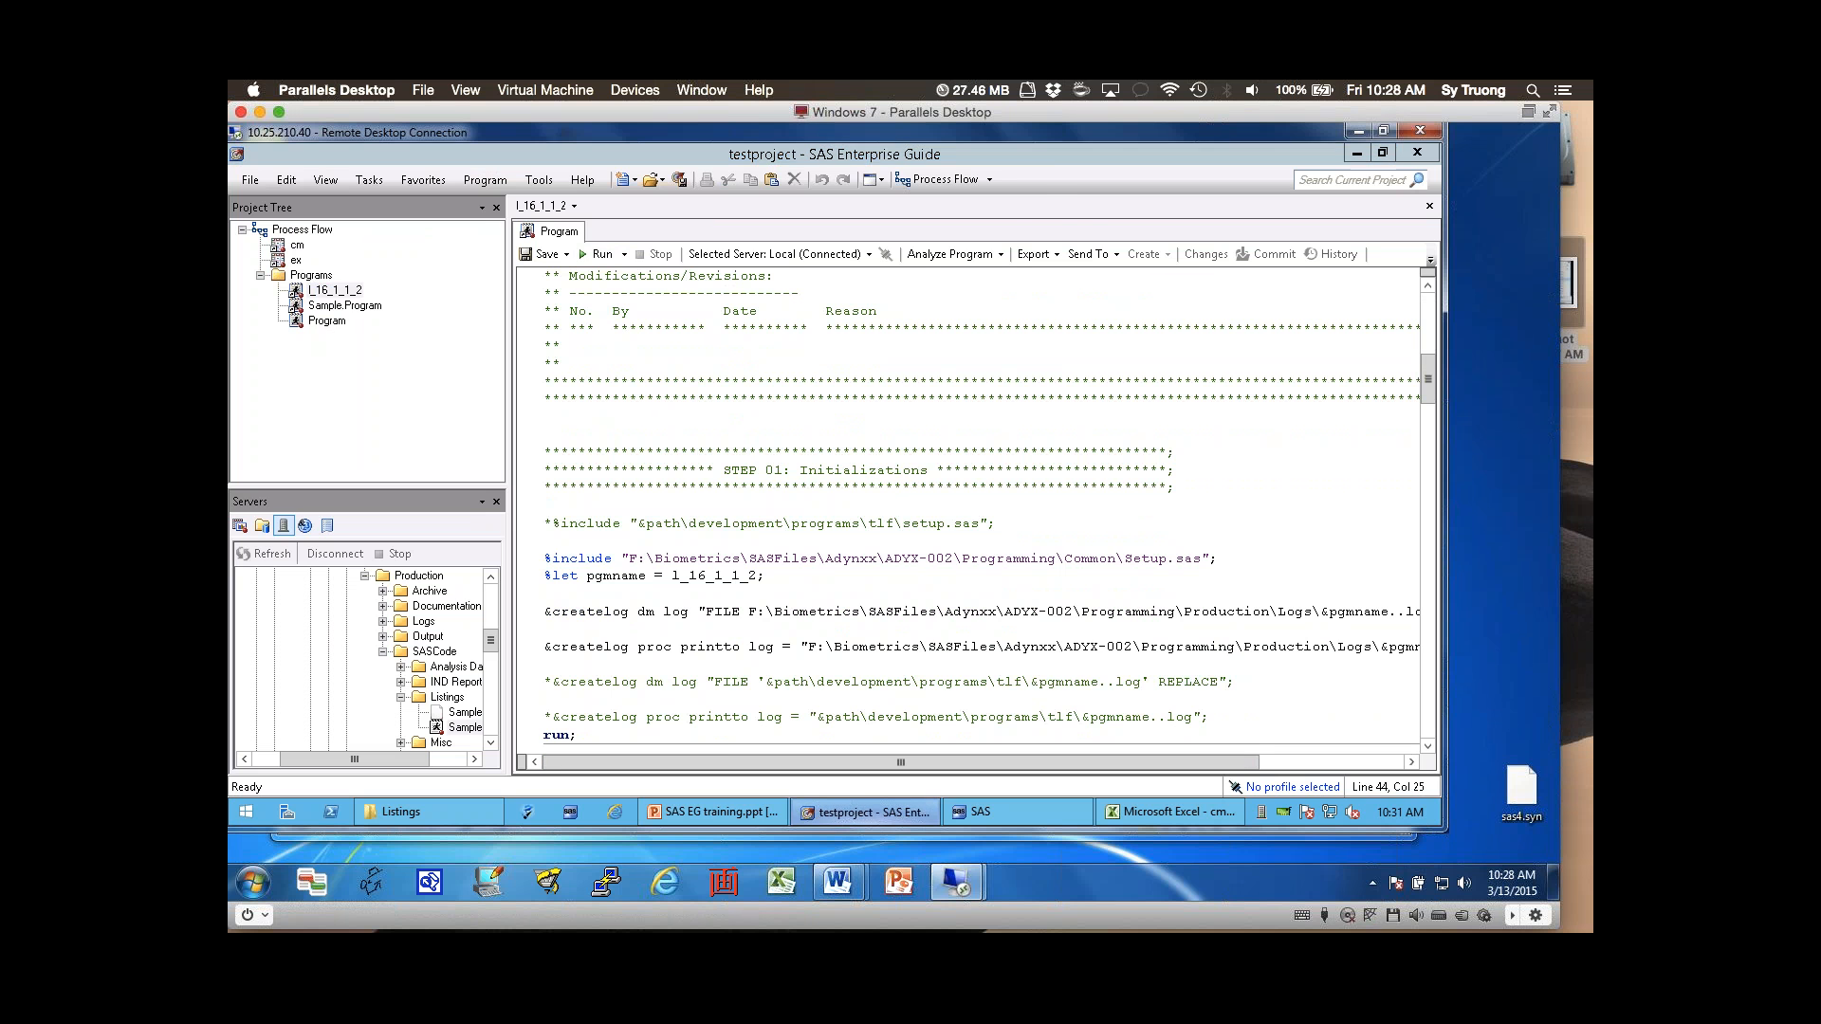
left_click(305, 728)
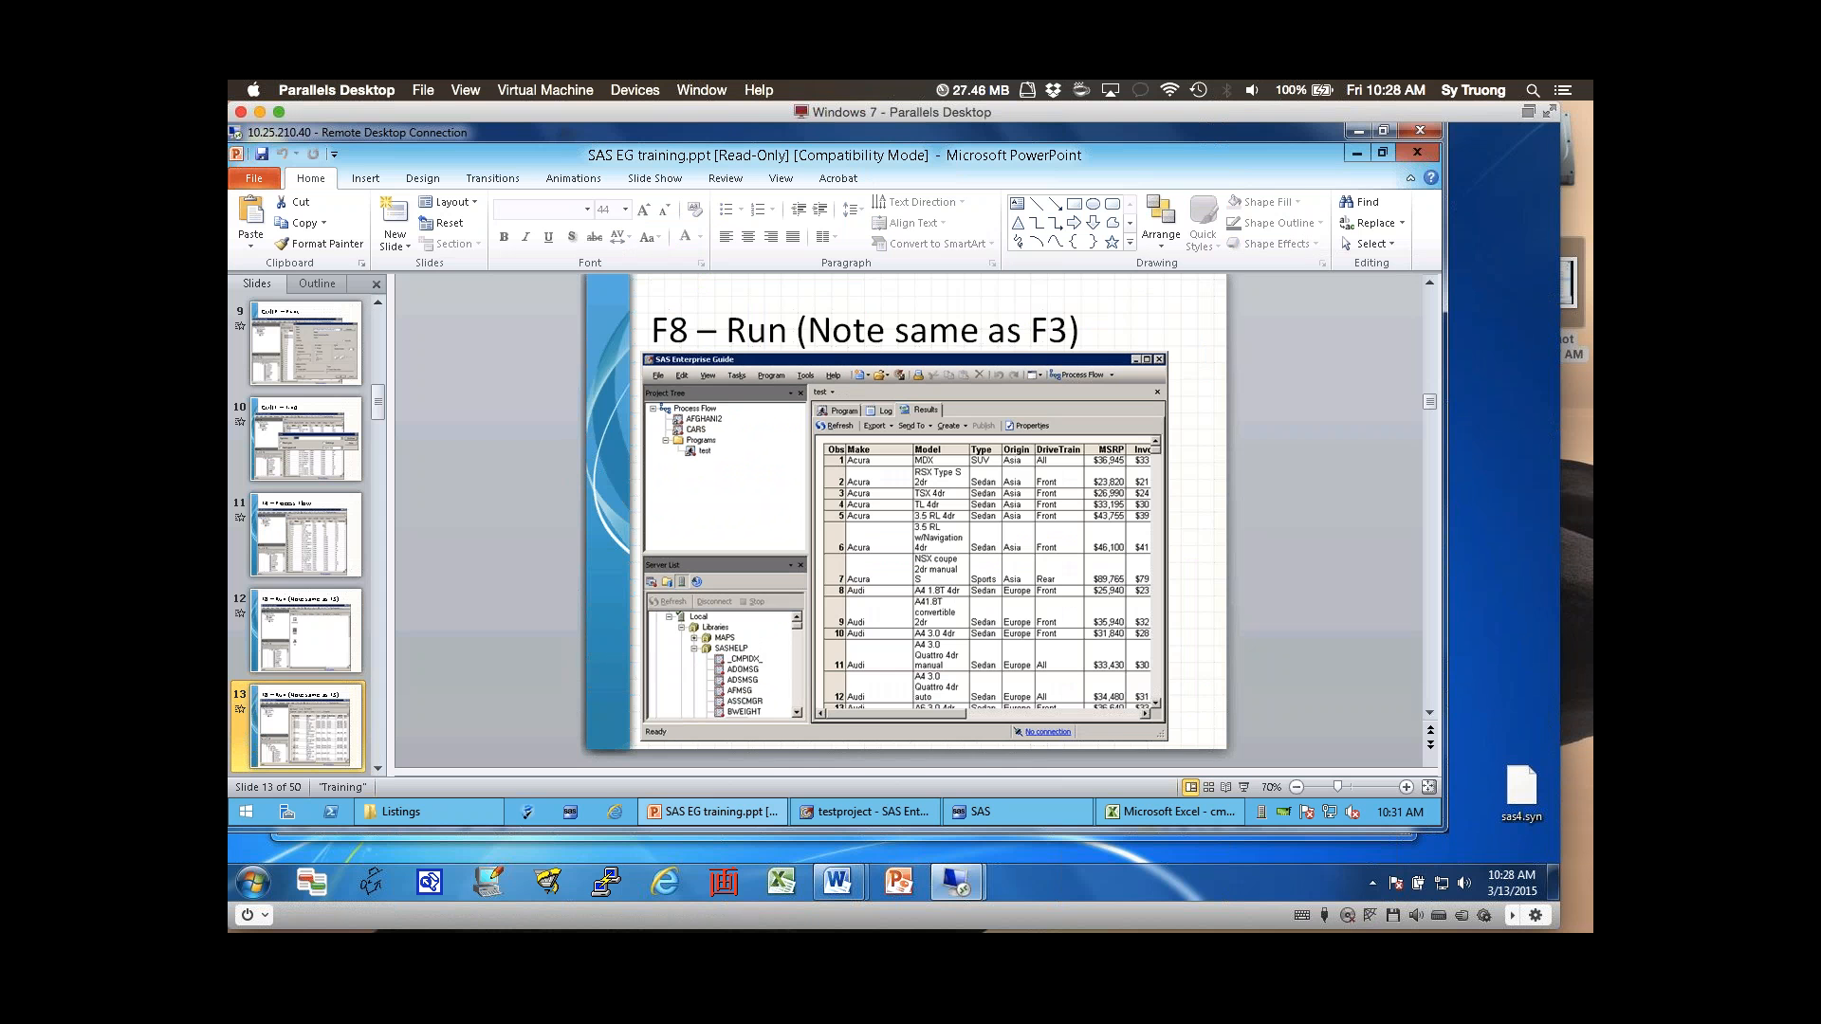
left_click(1429, 569)
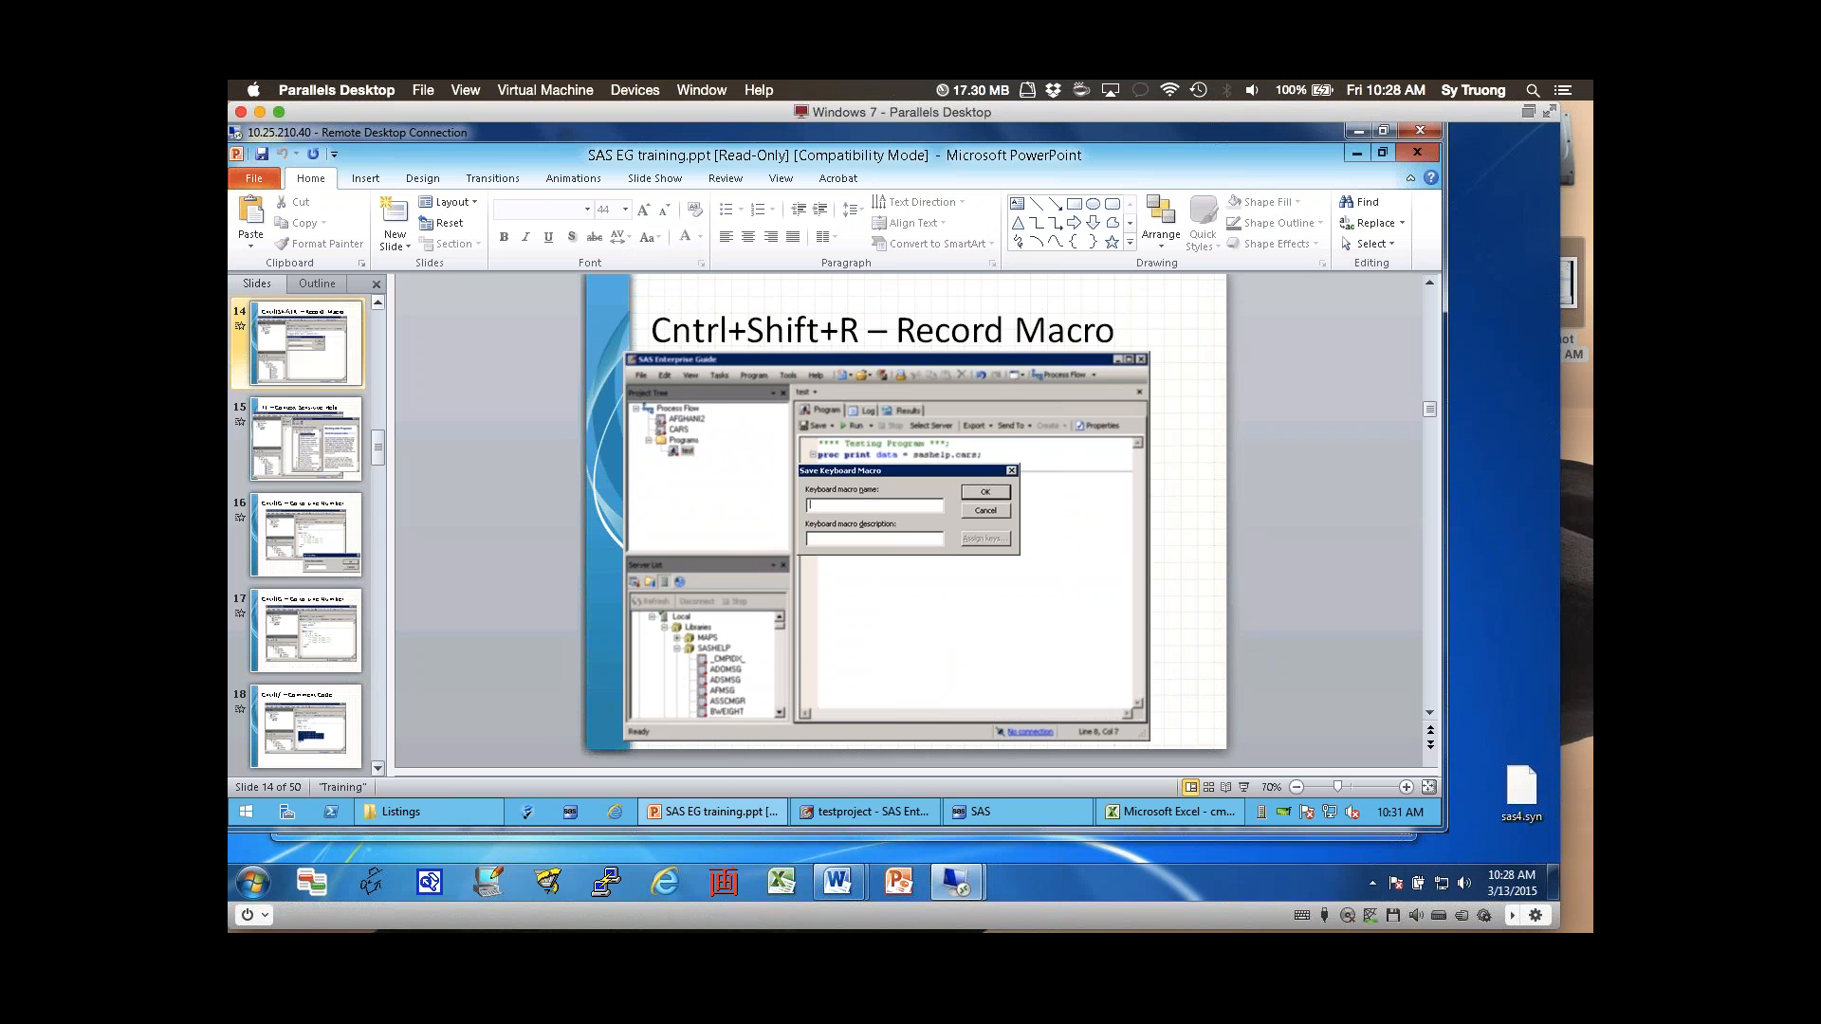
left_click(377, 303)
left_click(305, 536)
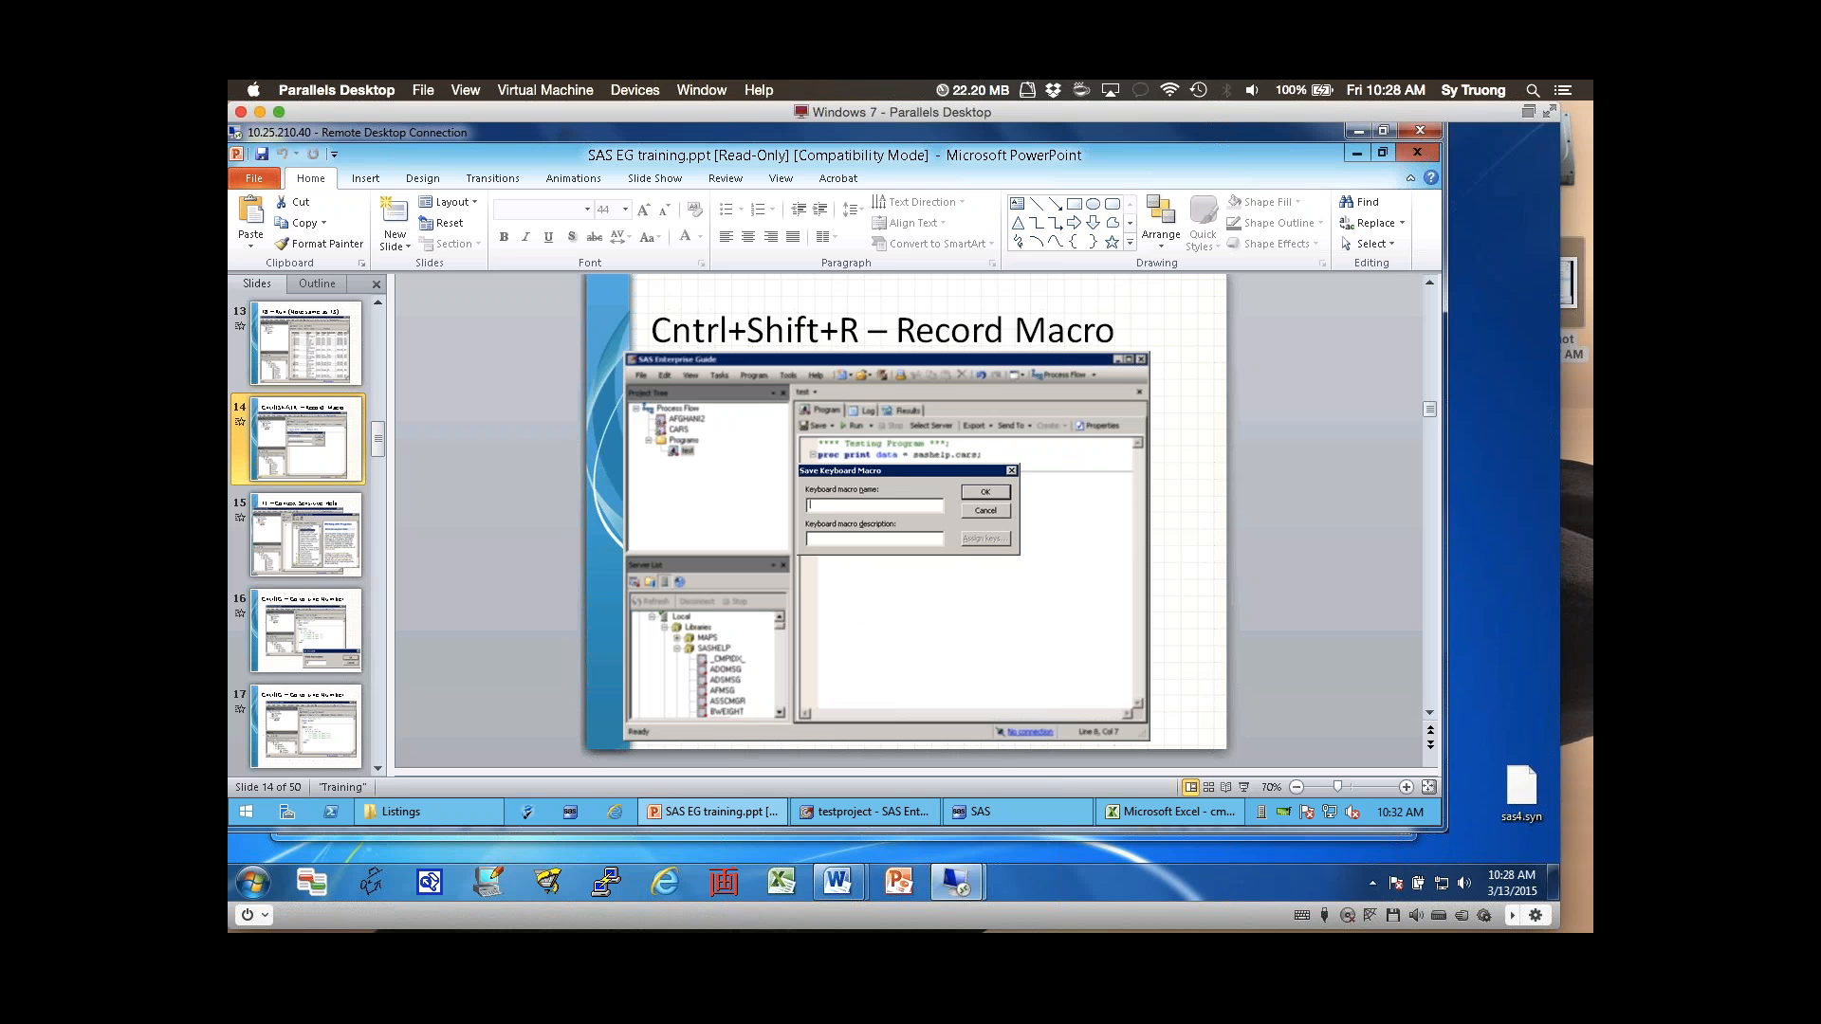
- Switch to SAS Enterprise Guide and start recording a new editor macro from the blank line above the STEP 01 header
mouse_move(712, 812)
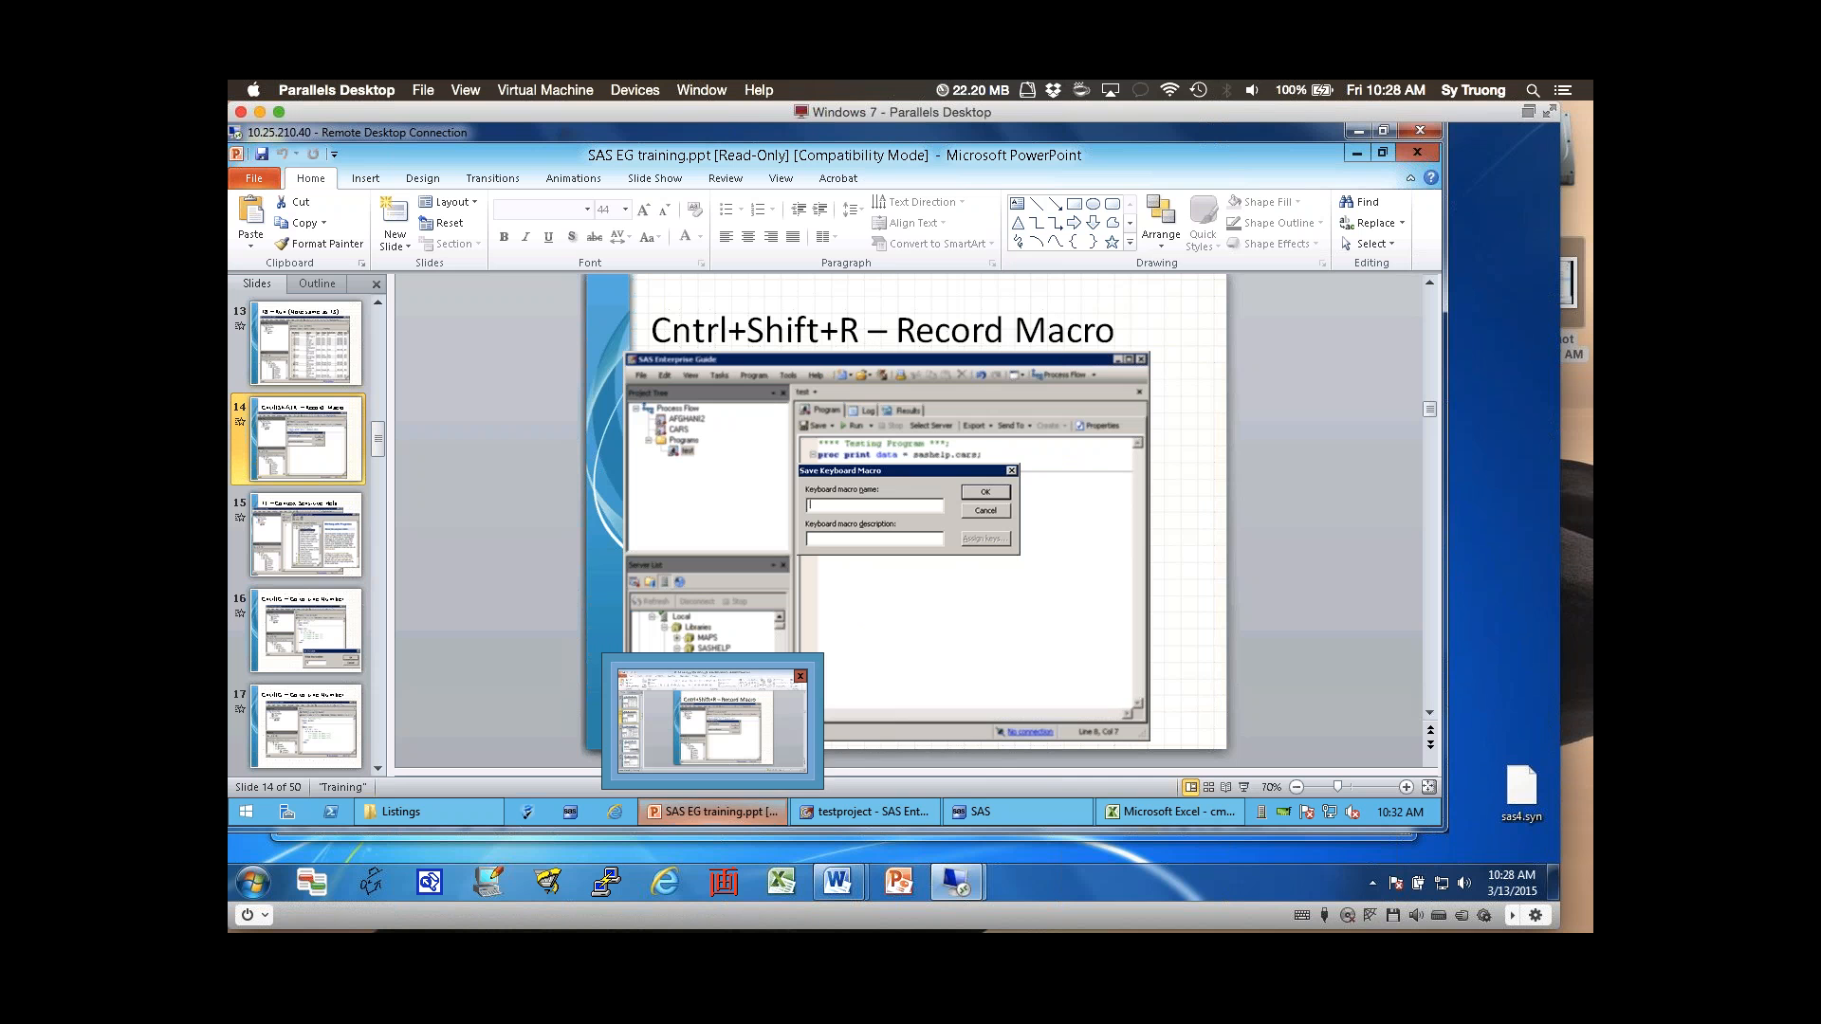
mouse_move(863, 812)
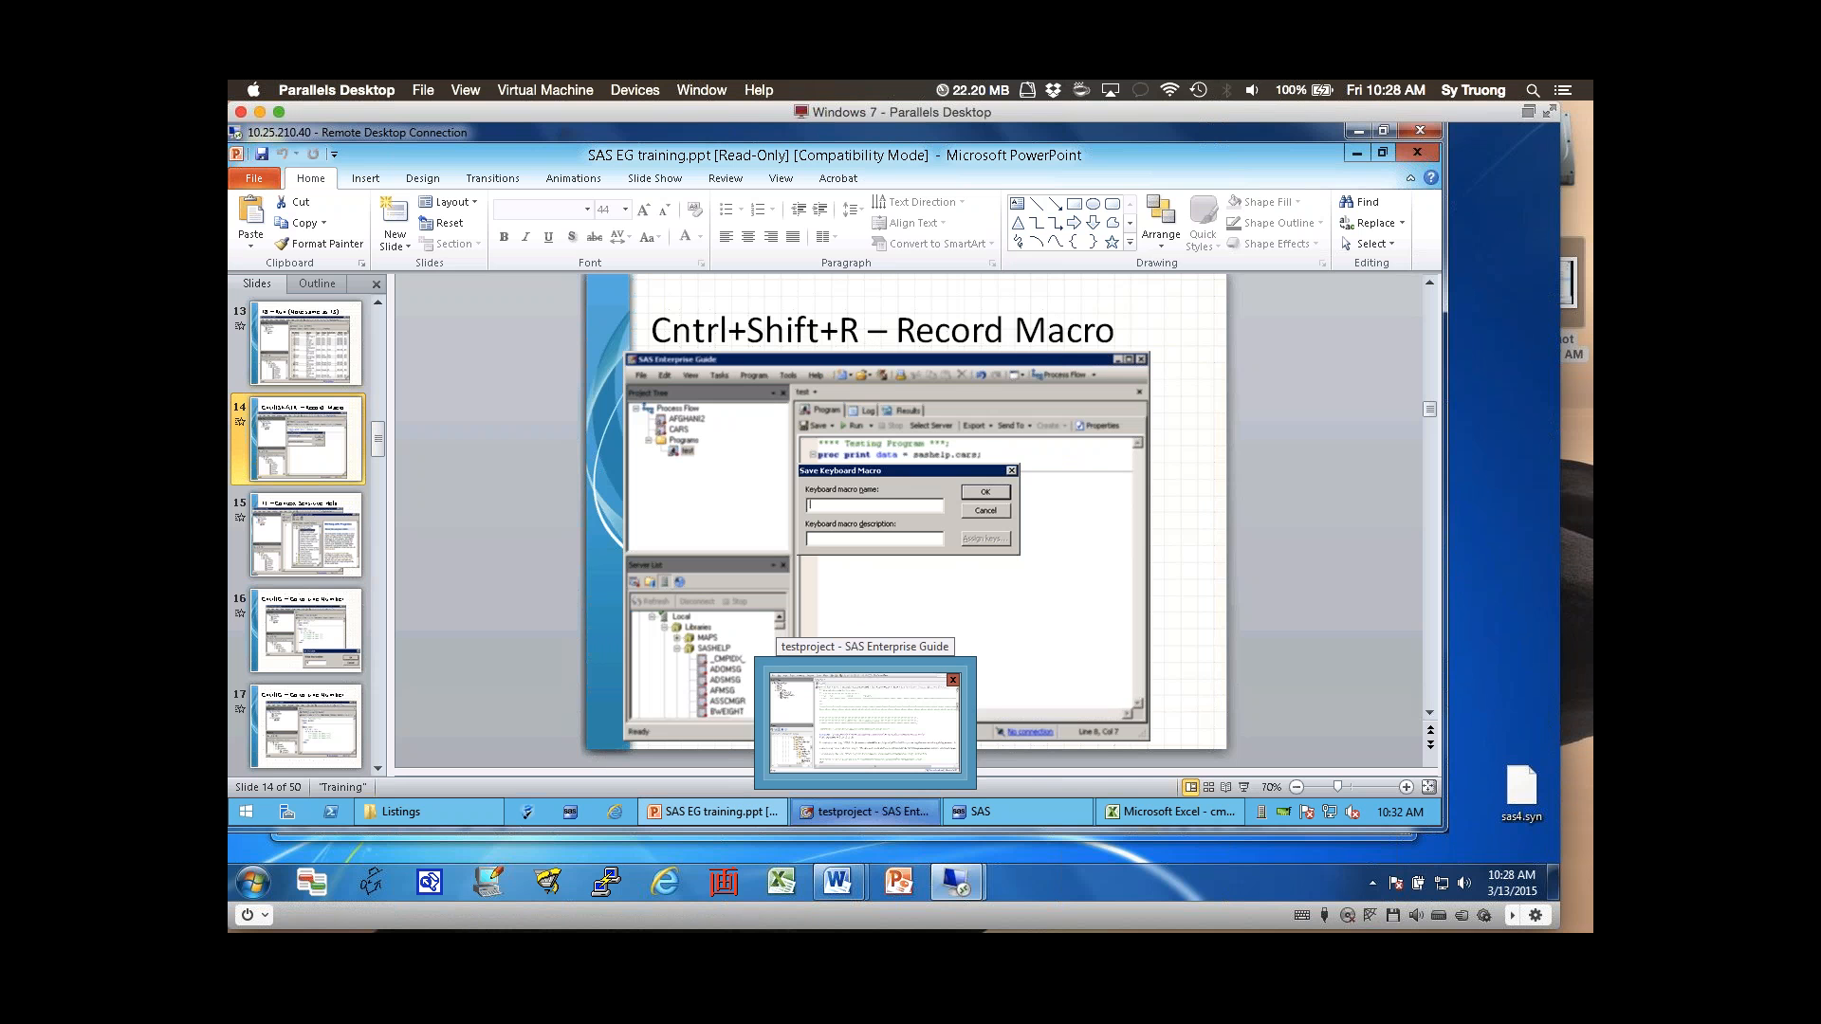
left_click(863, 812)
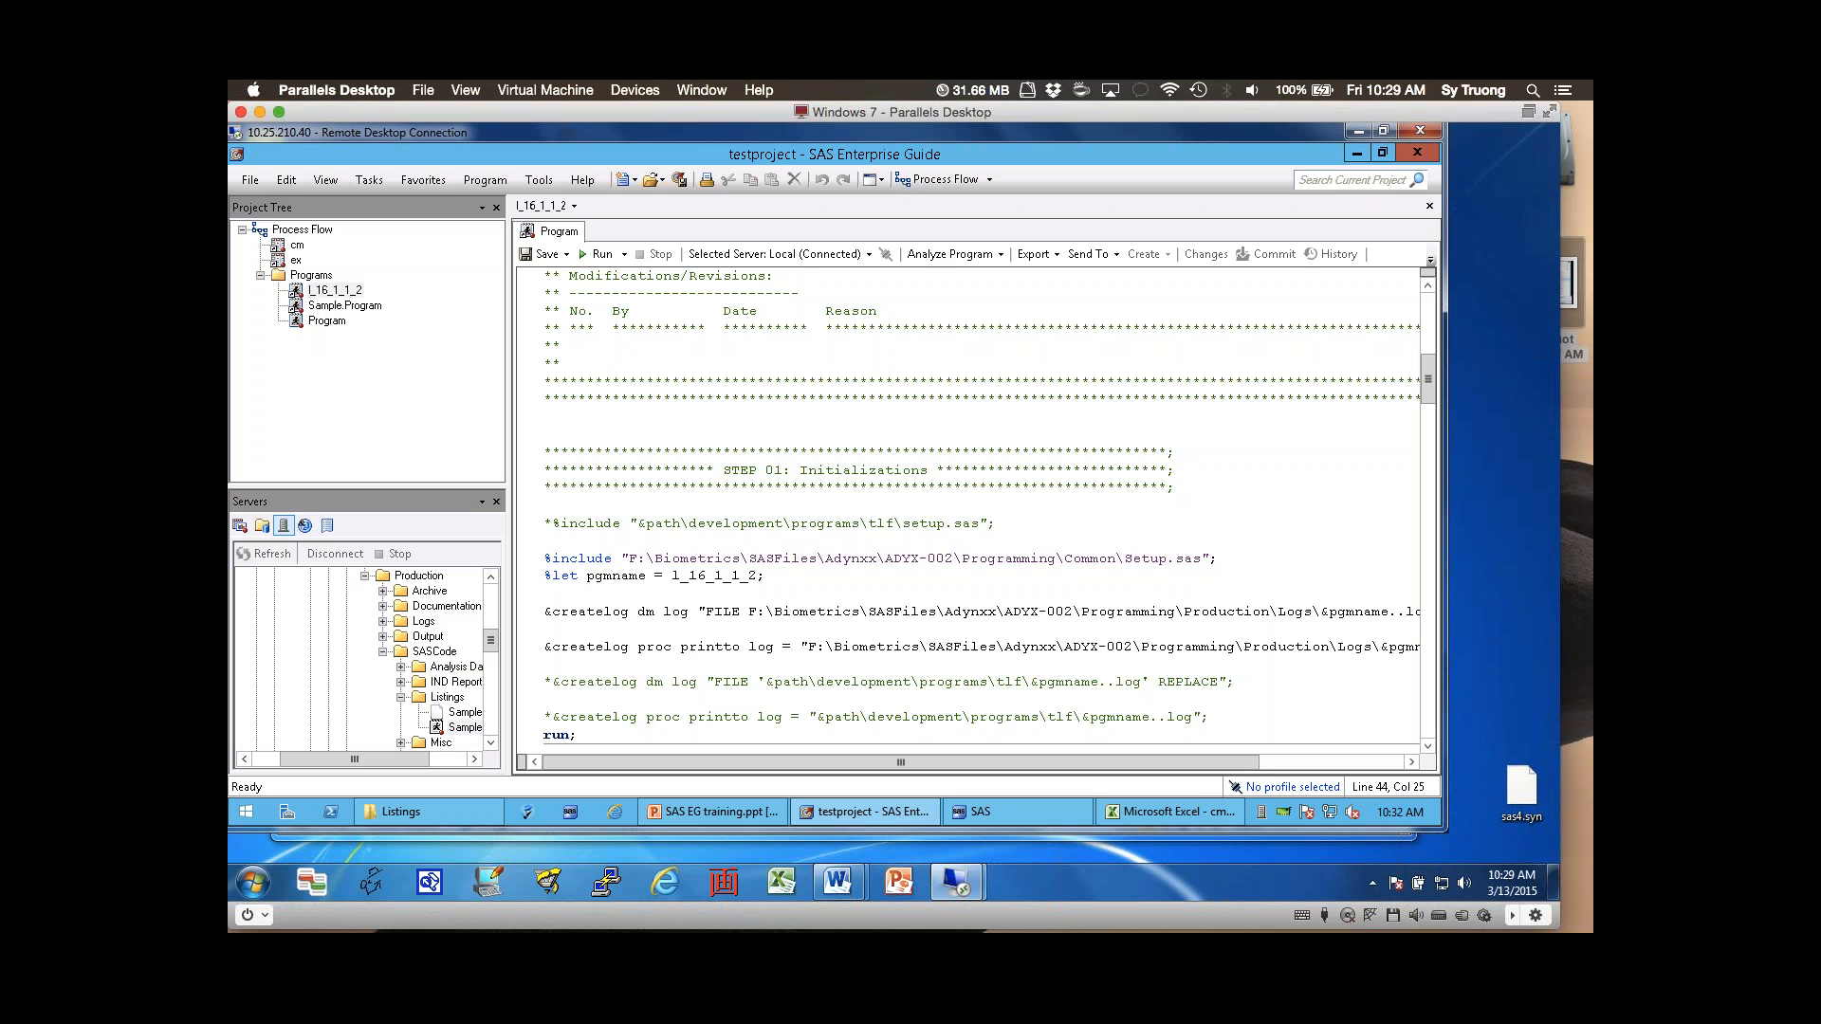
left_click(545, 418)
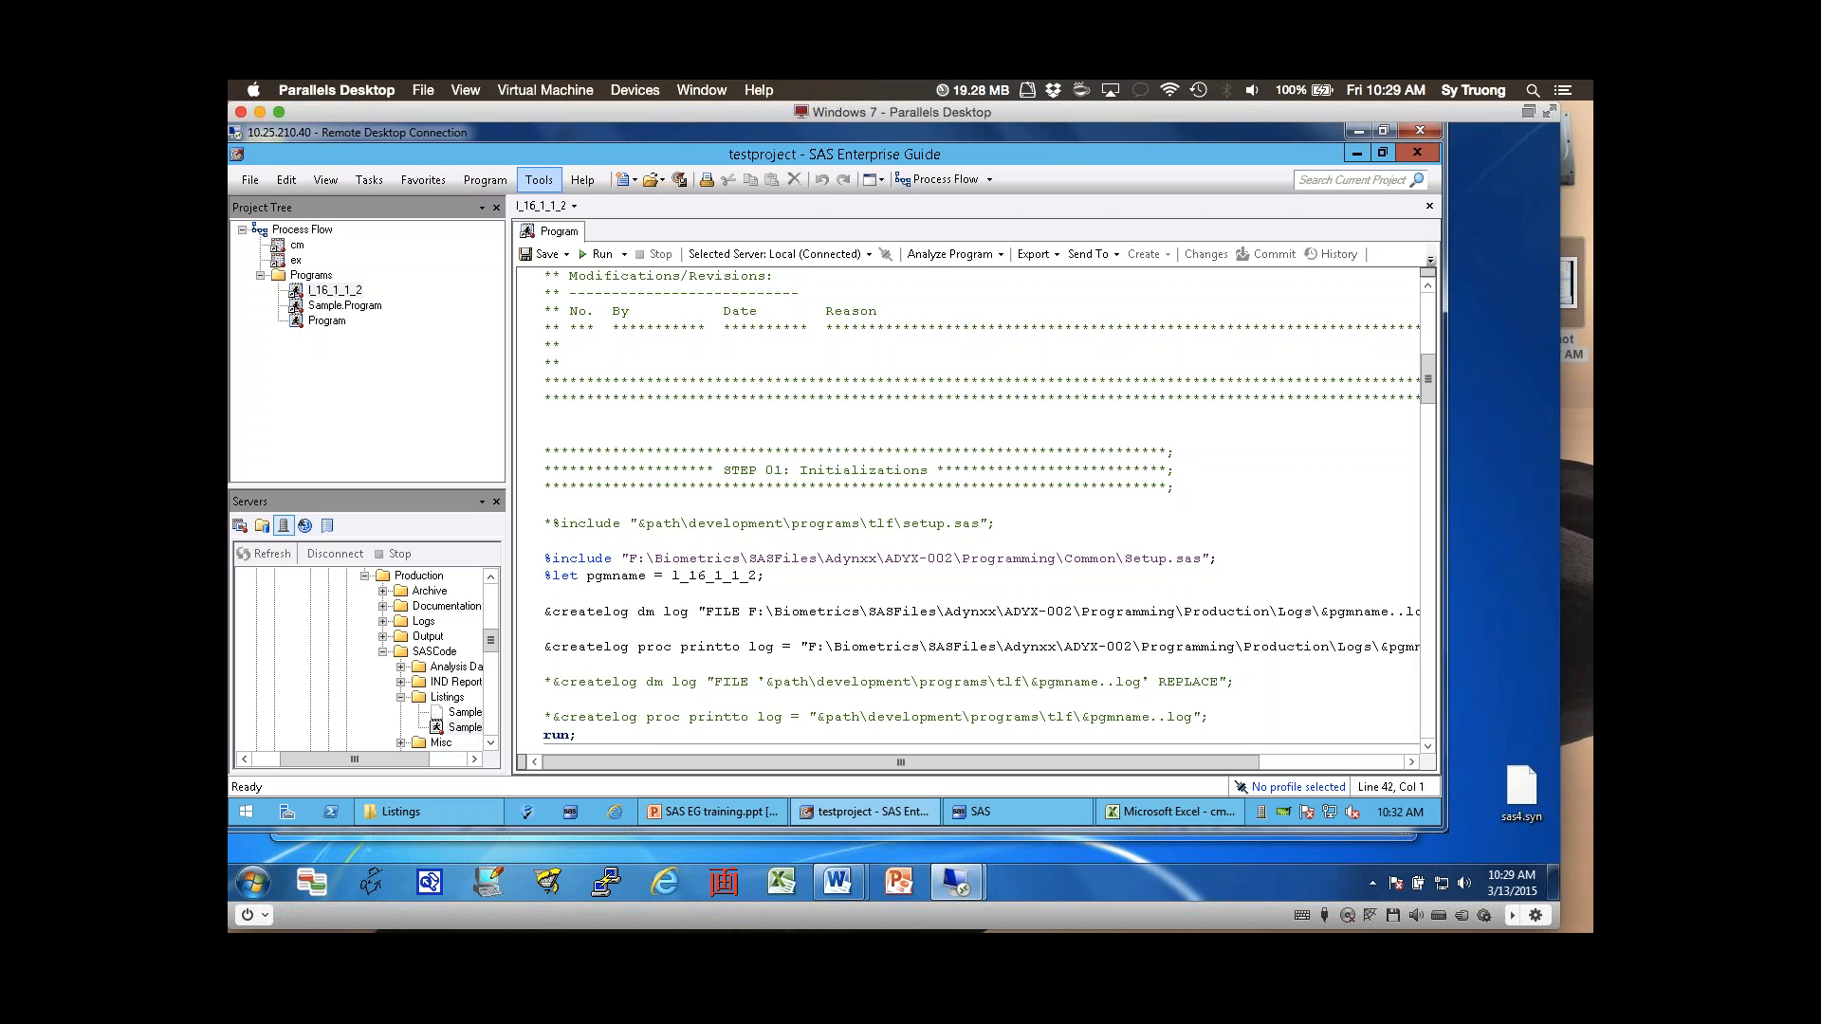
left_click(539, 179)
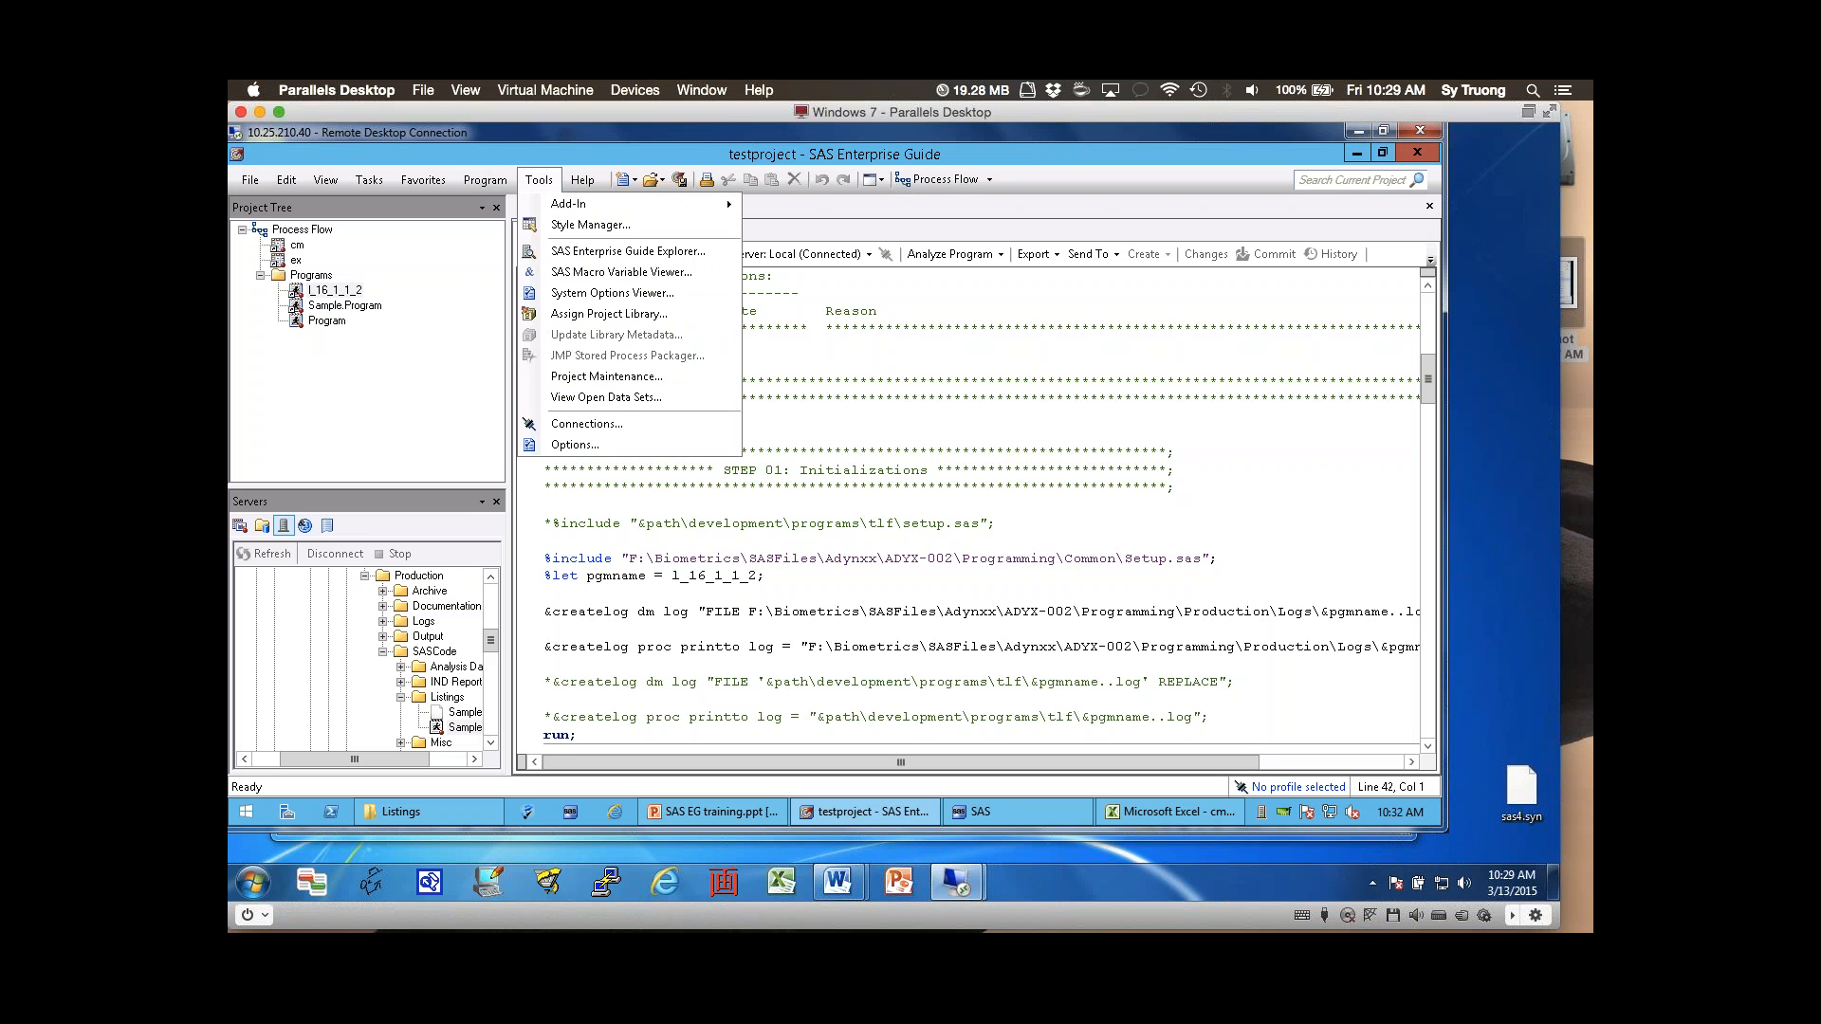
mouse_move(484, 180)
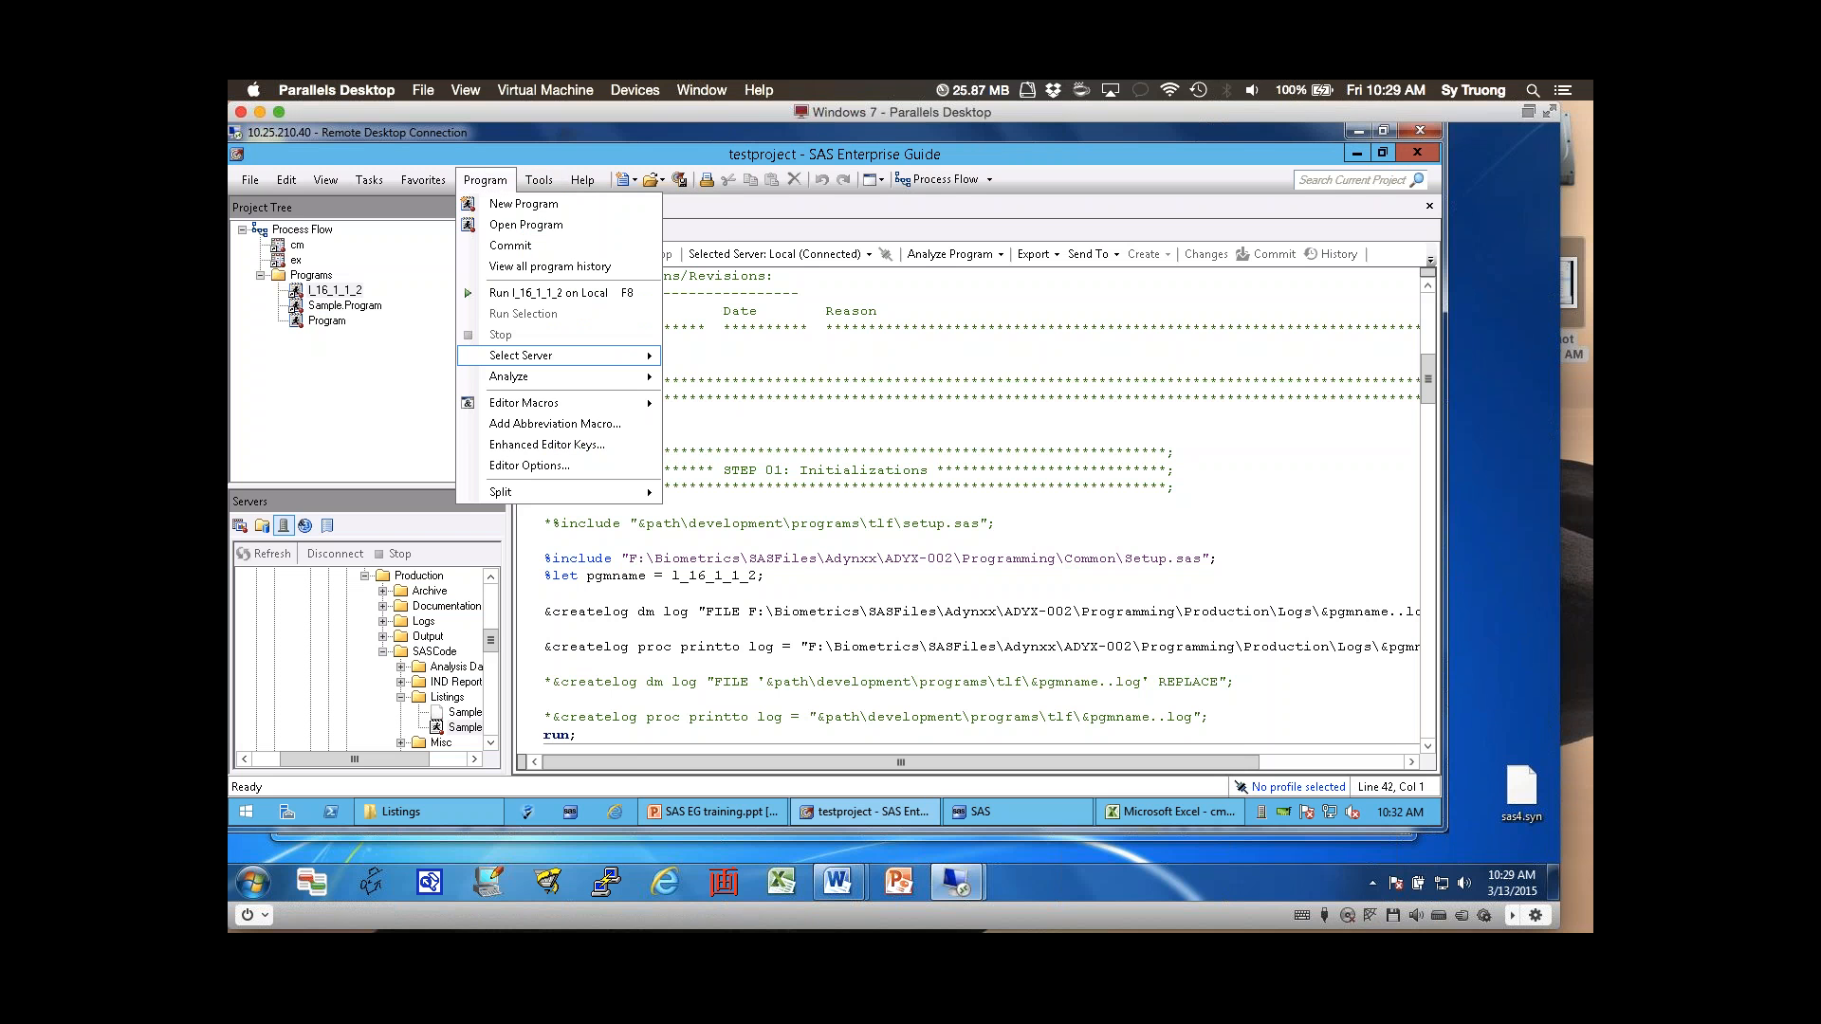
mouse_move(523, 403)
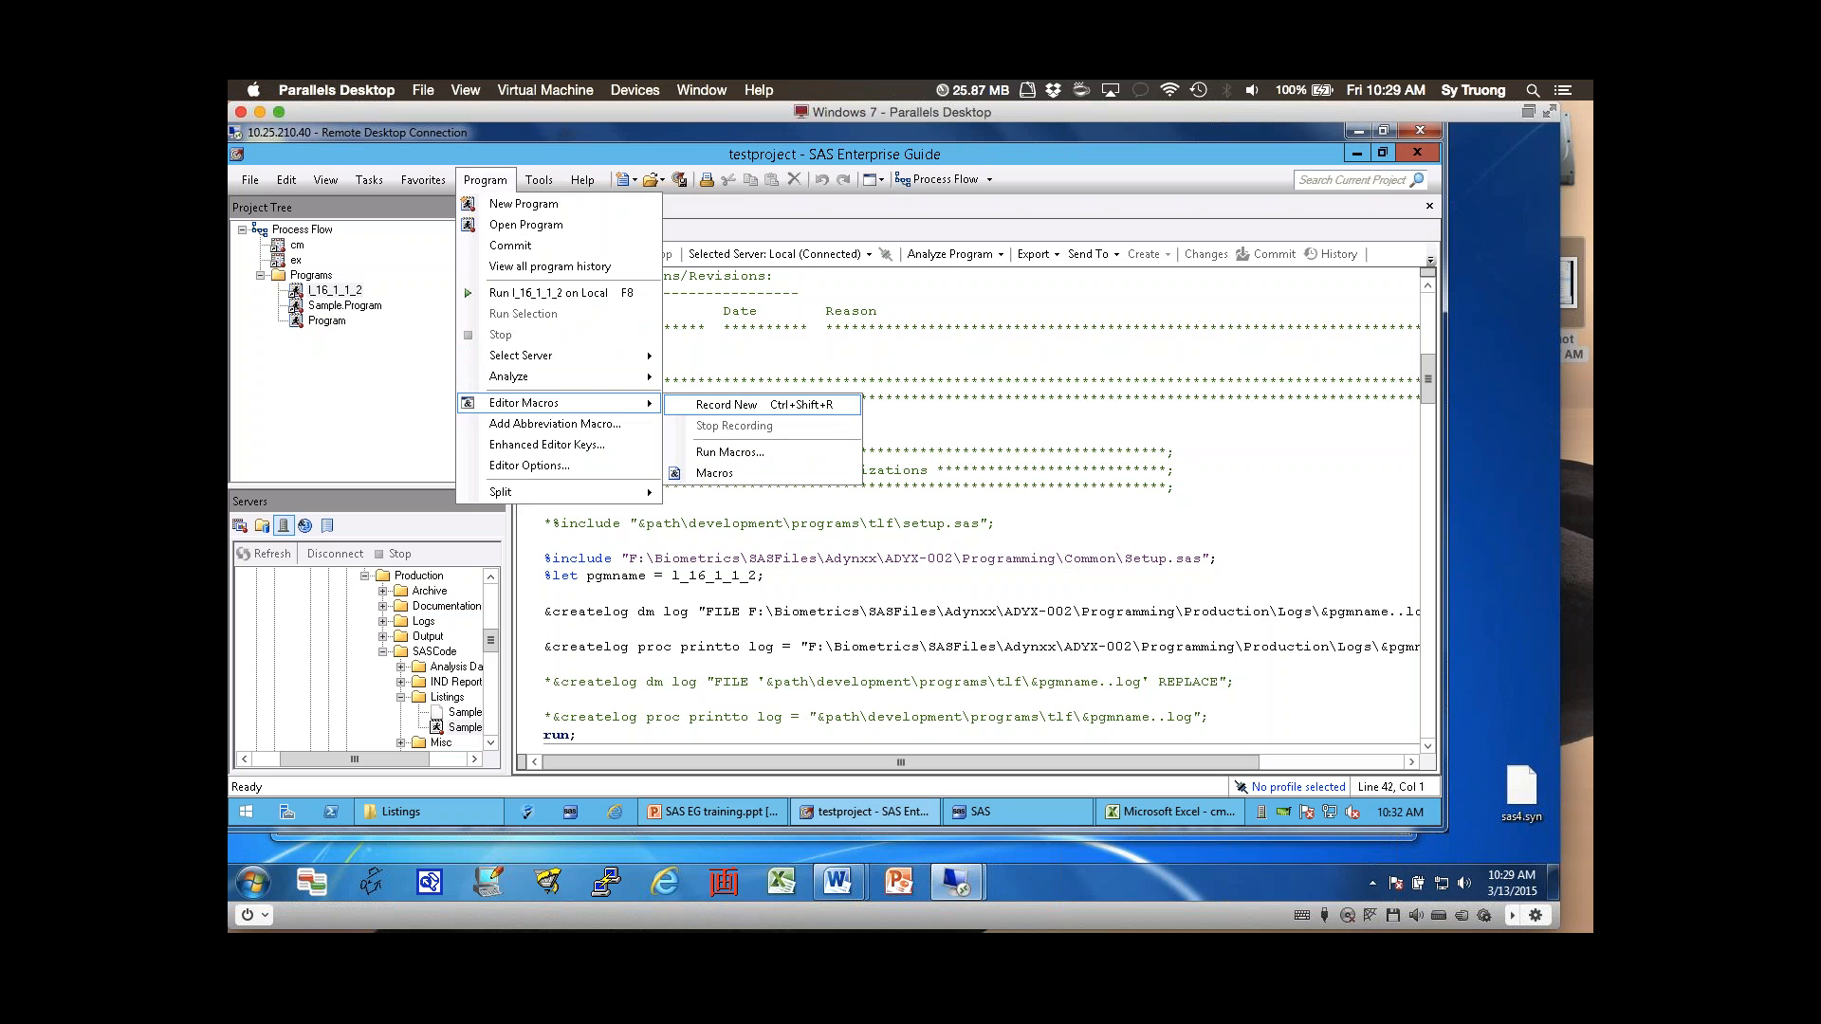
left_click(727, 404)
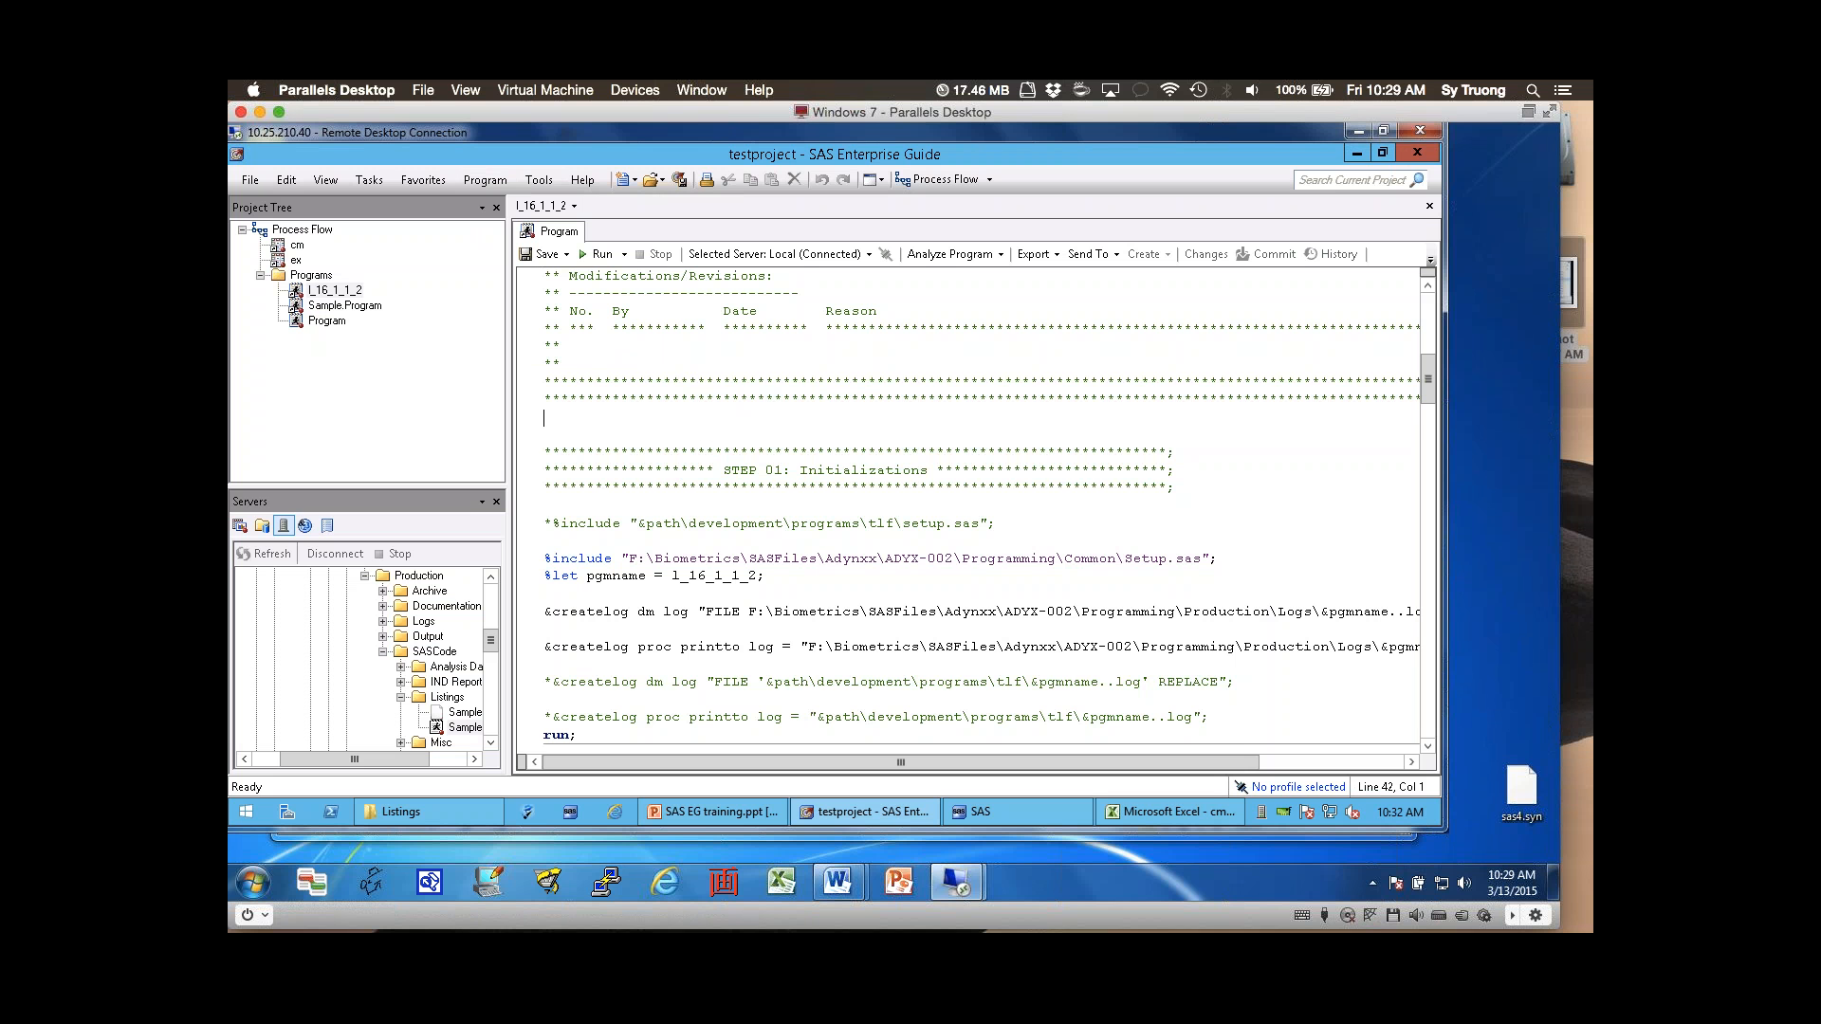
- Add the comment line "*** add comment ***;" above the STEP 01 header, followed by a line break
type("*** add comment  ")
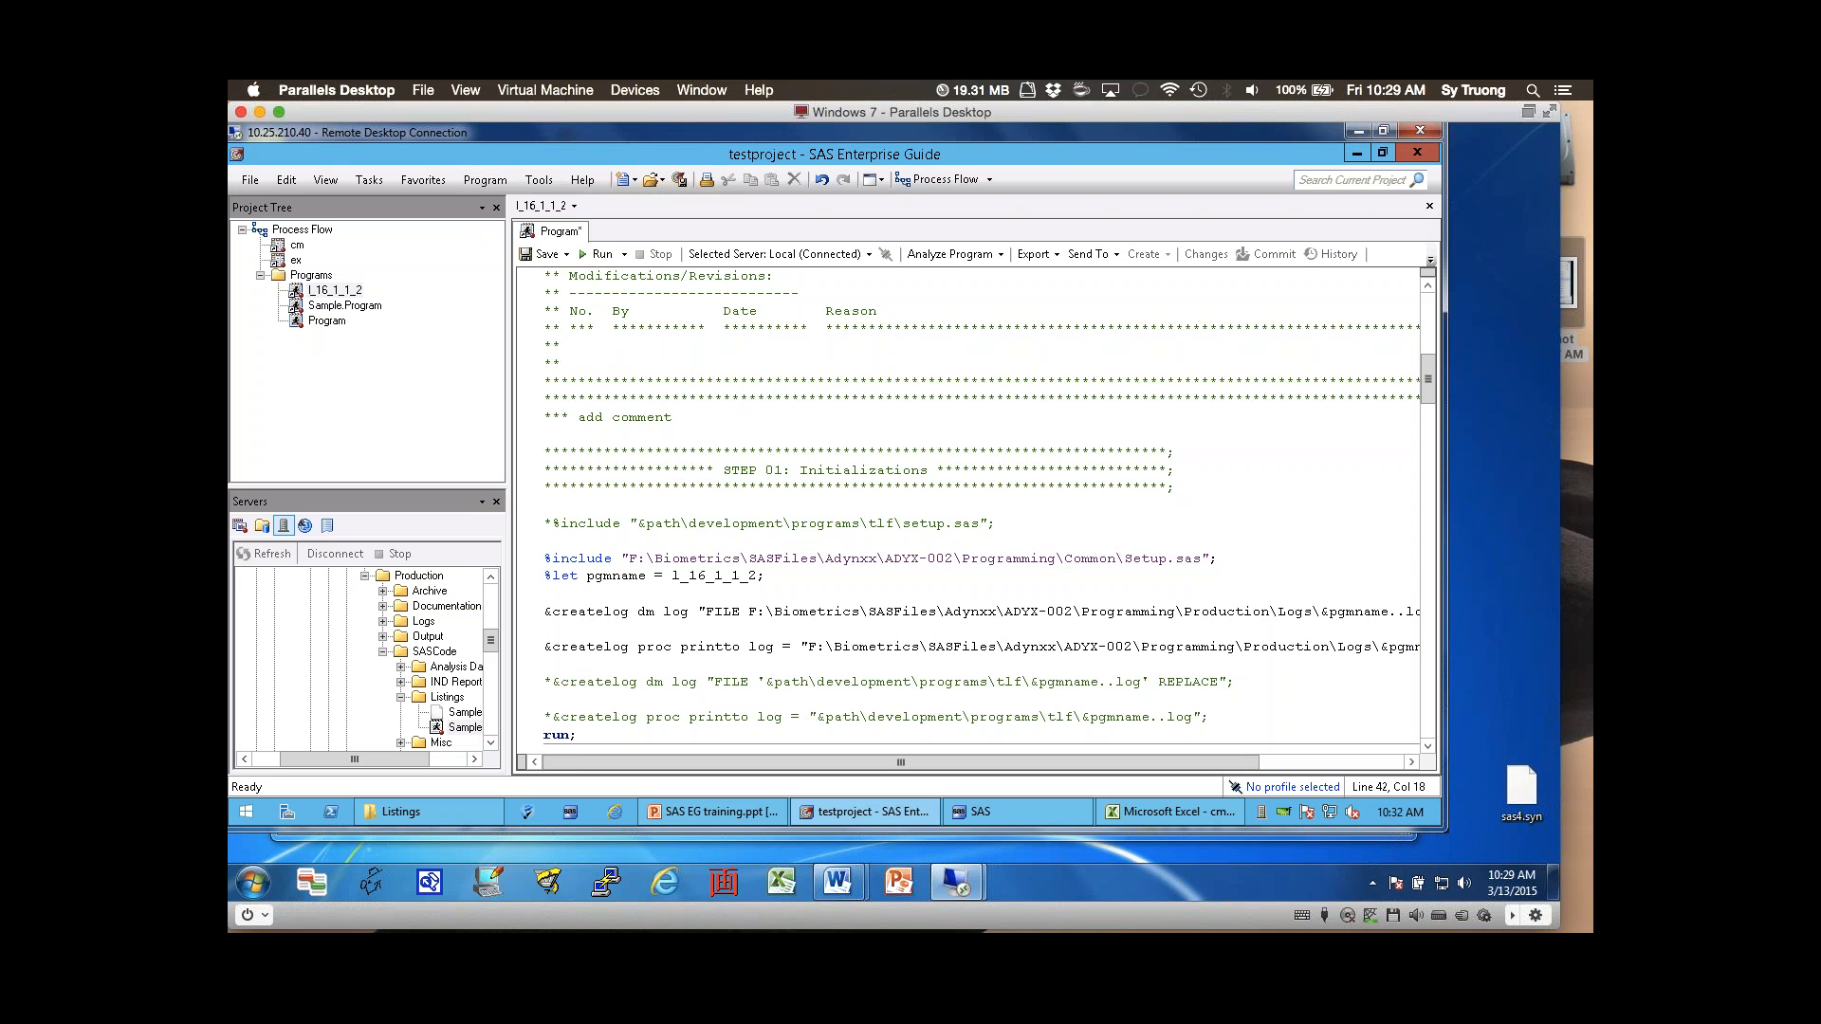
type("**;")
key("Return")
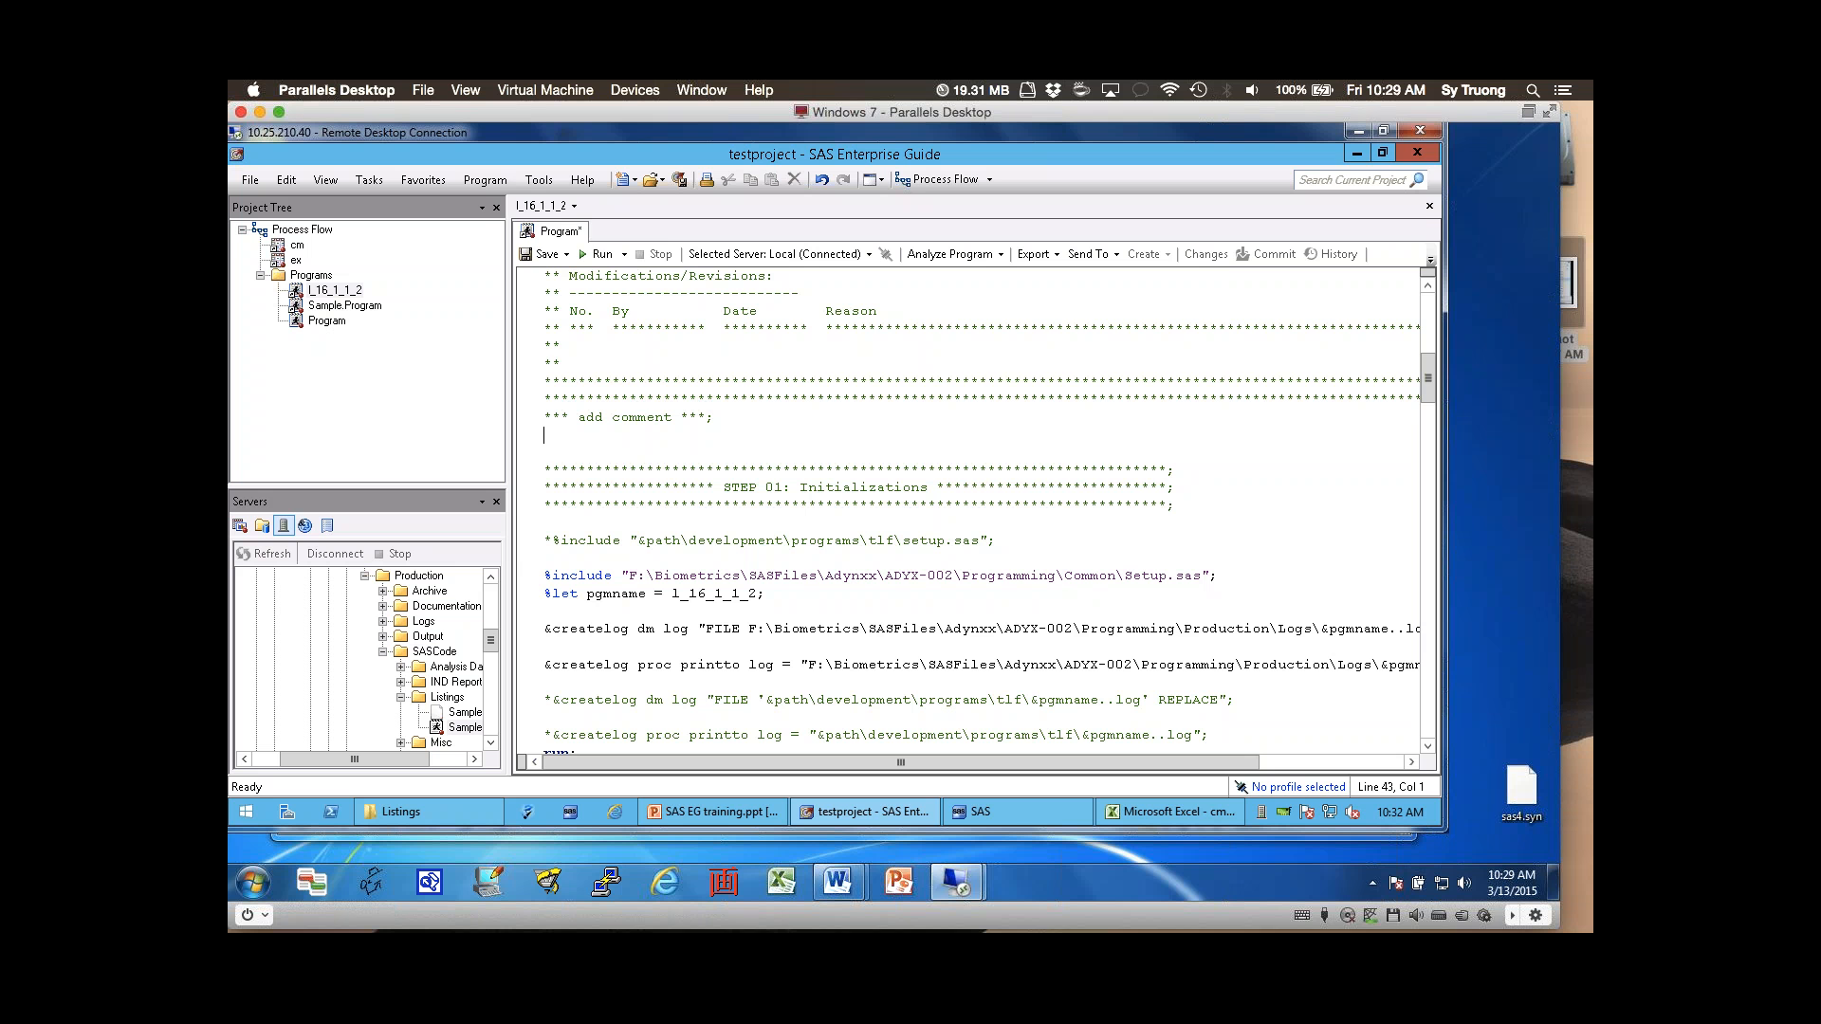
- Stop recording the editor macro and name the keyboard macro "insert comment"
left_click(485, 179)
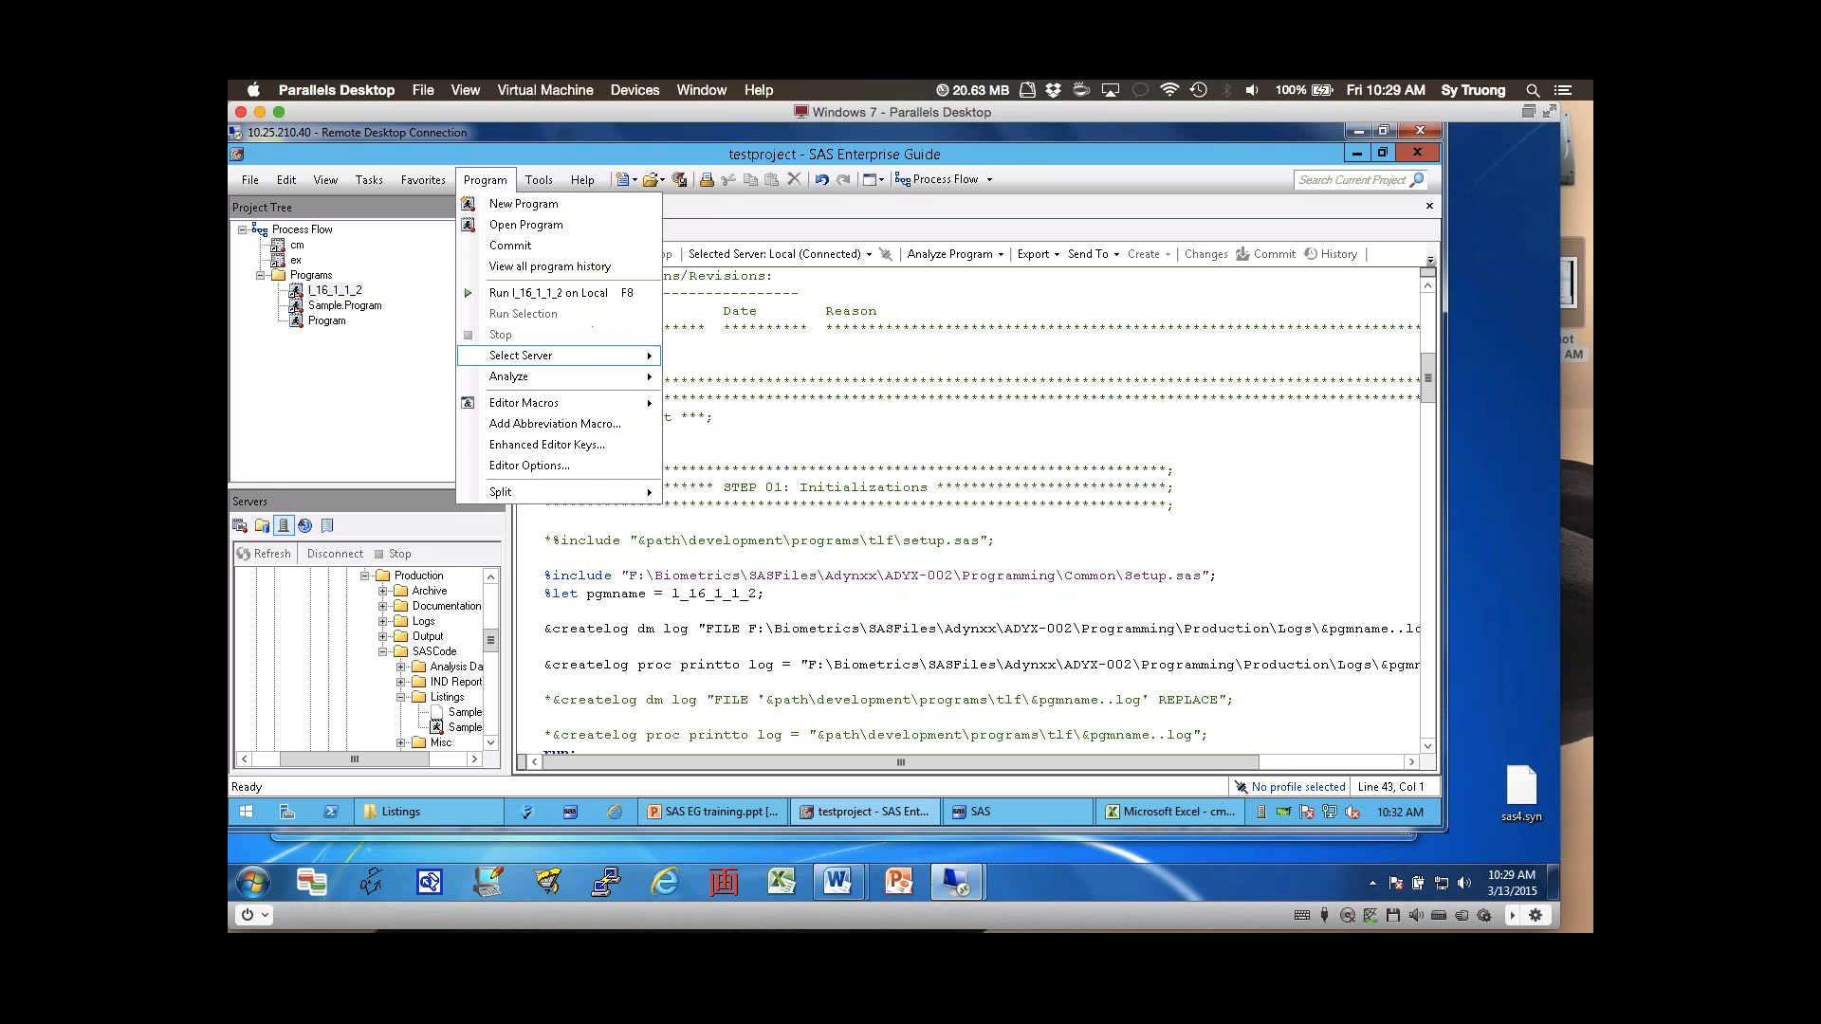
mouse_move(523, 402)
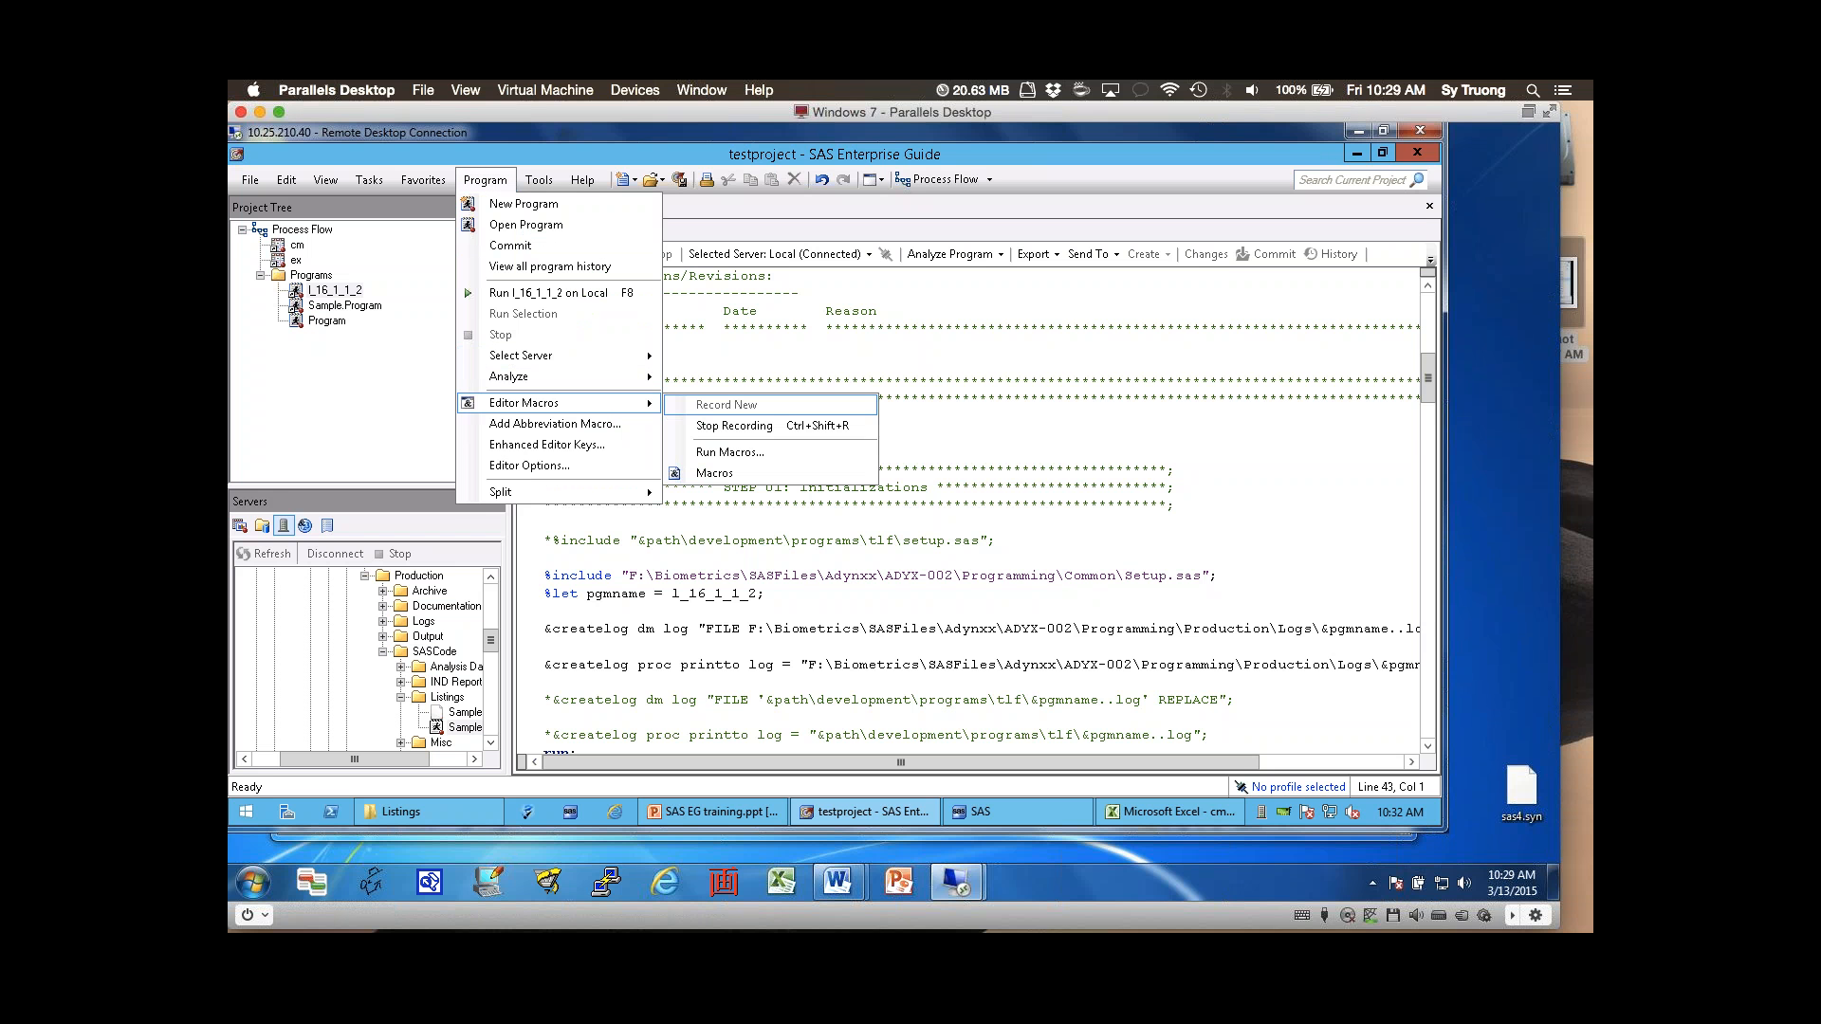
key("ctrl+shift+r")
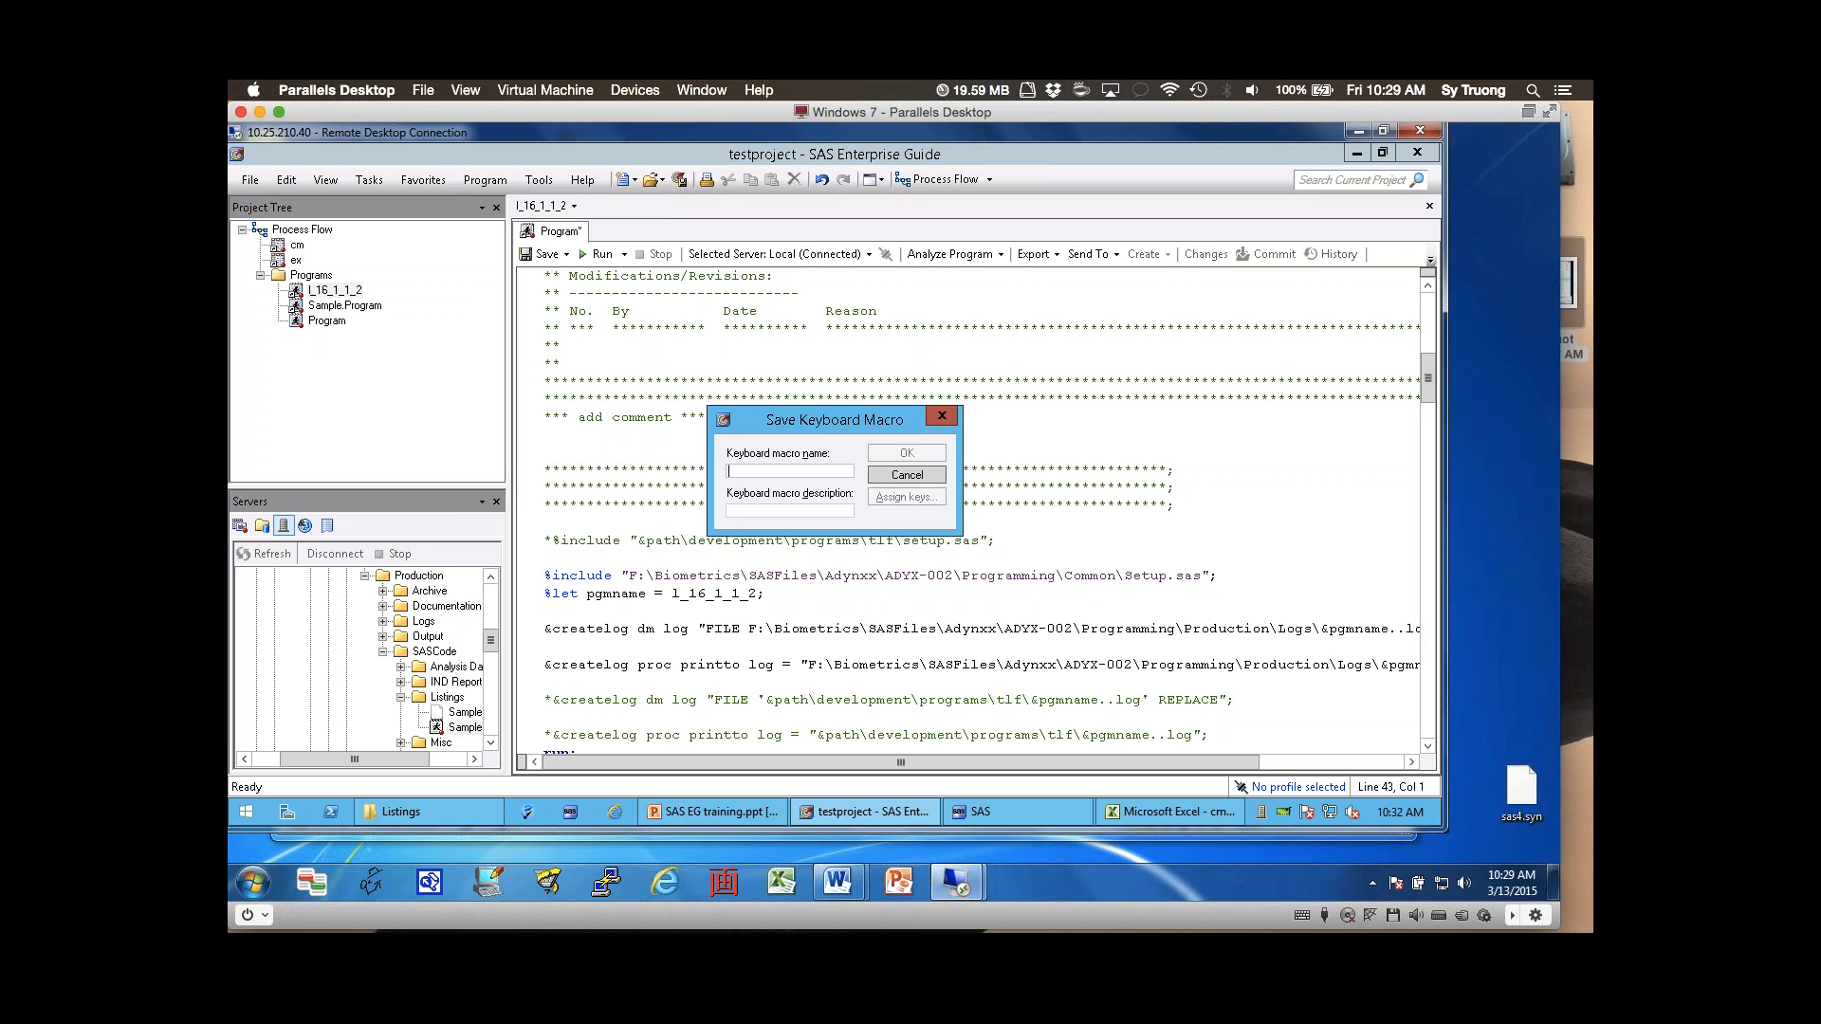
type("insert comment")
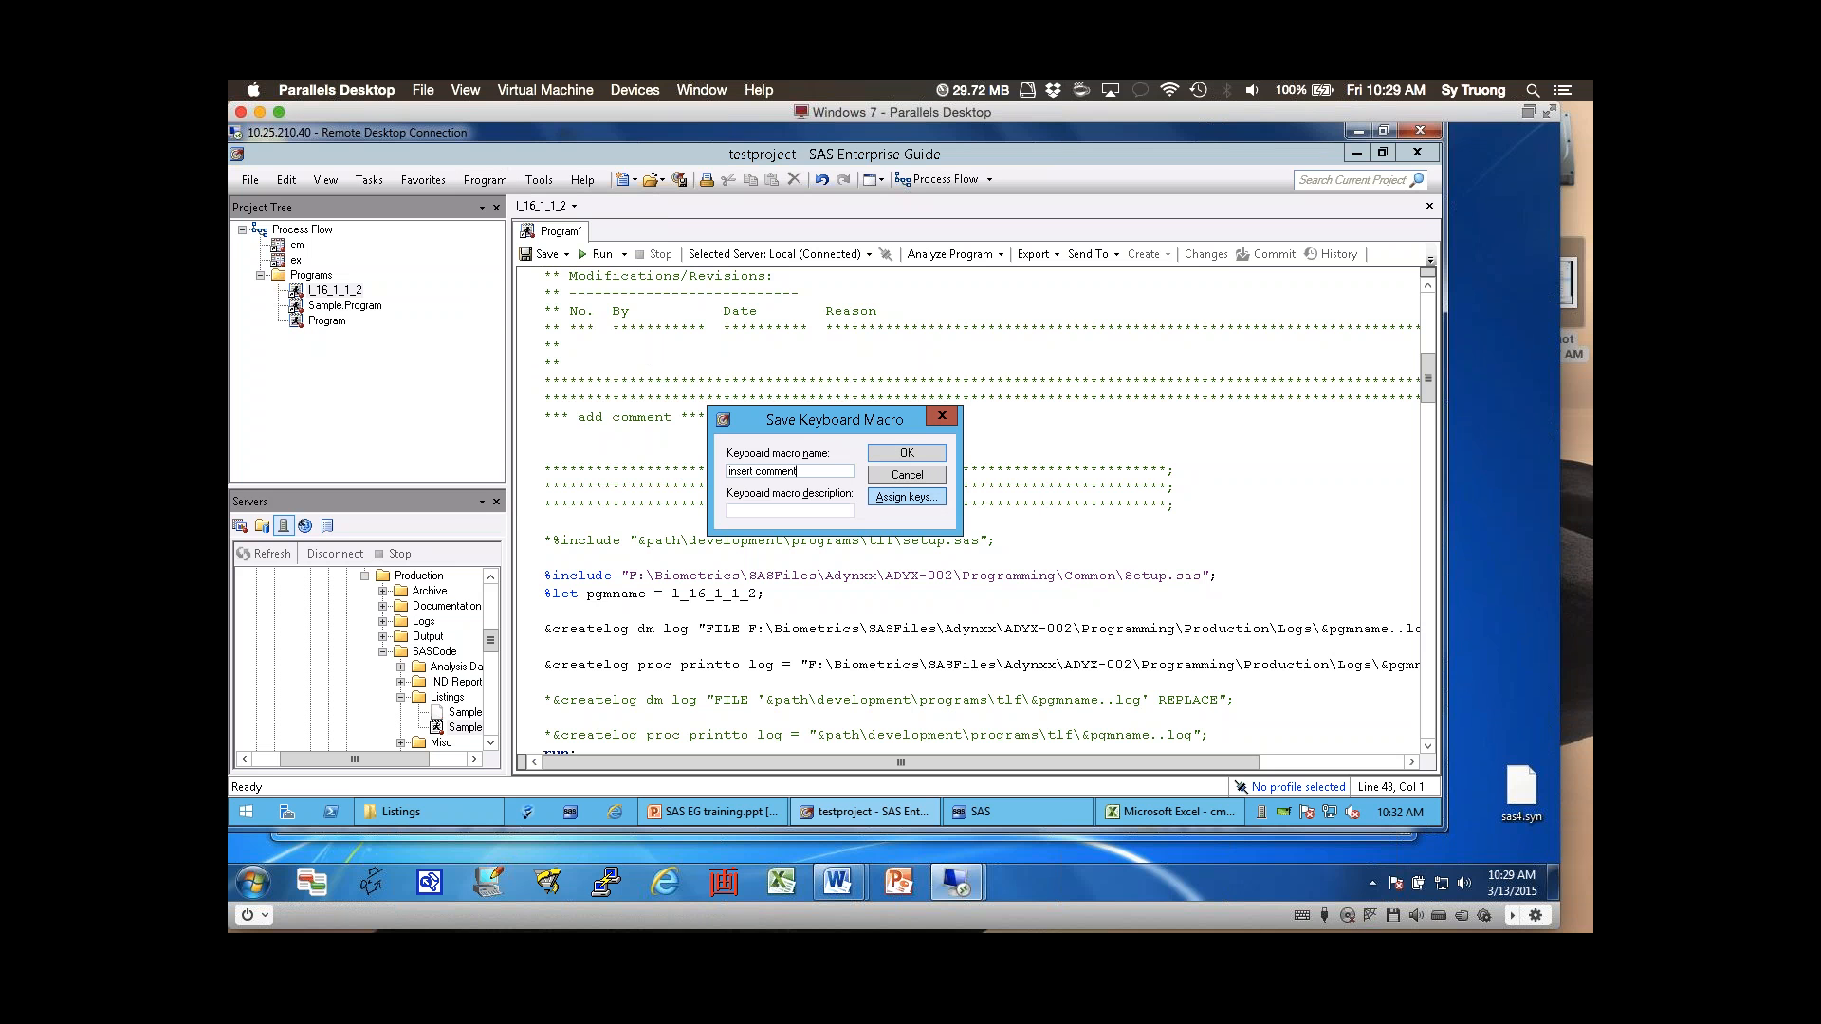
- Assign the shortcut Ctrl+A to the insert comment macro and save the assignment
left_click(907, 496)
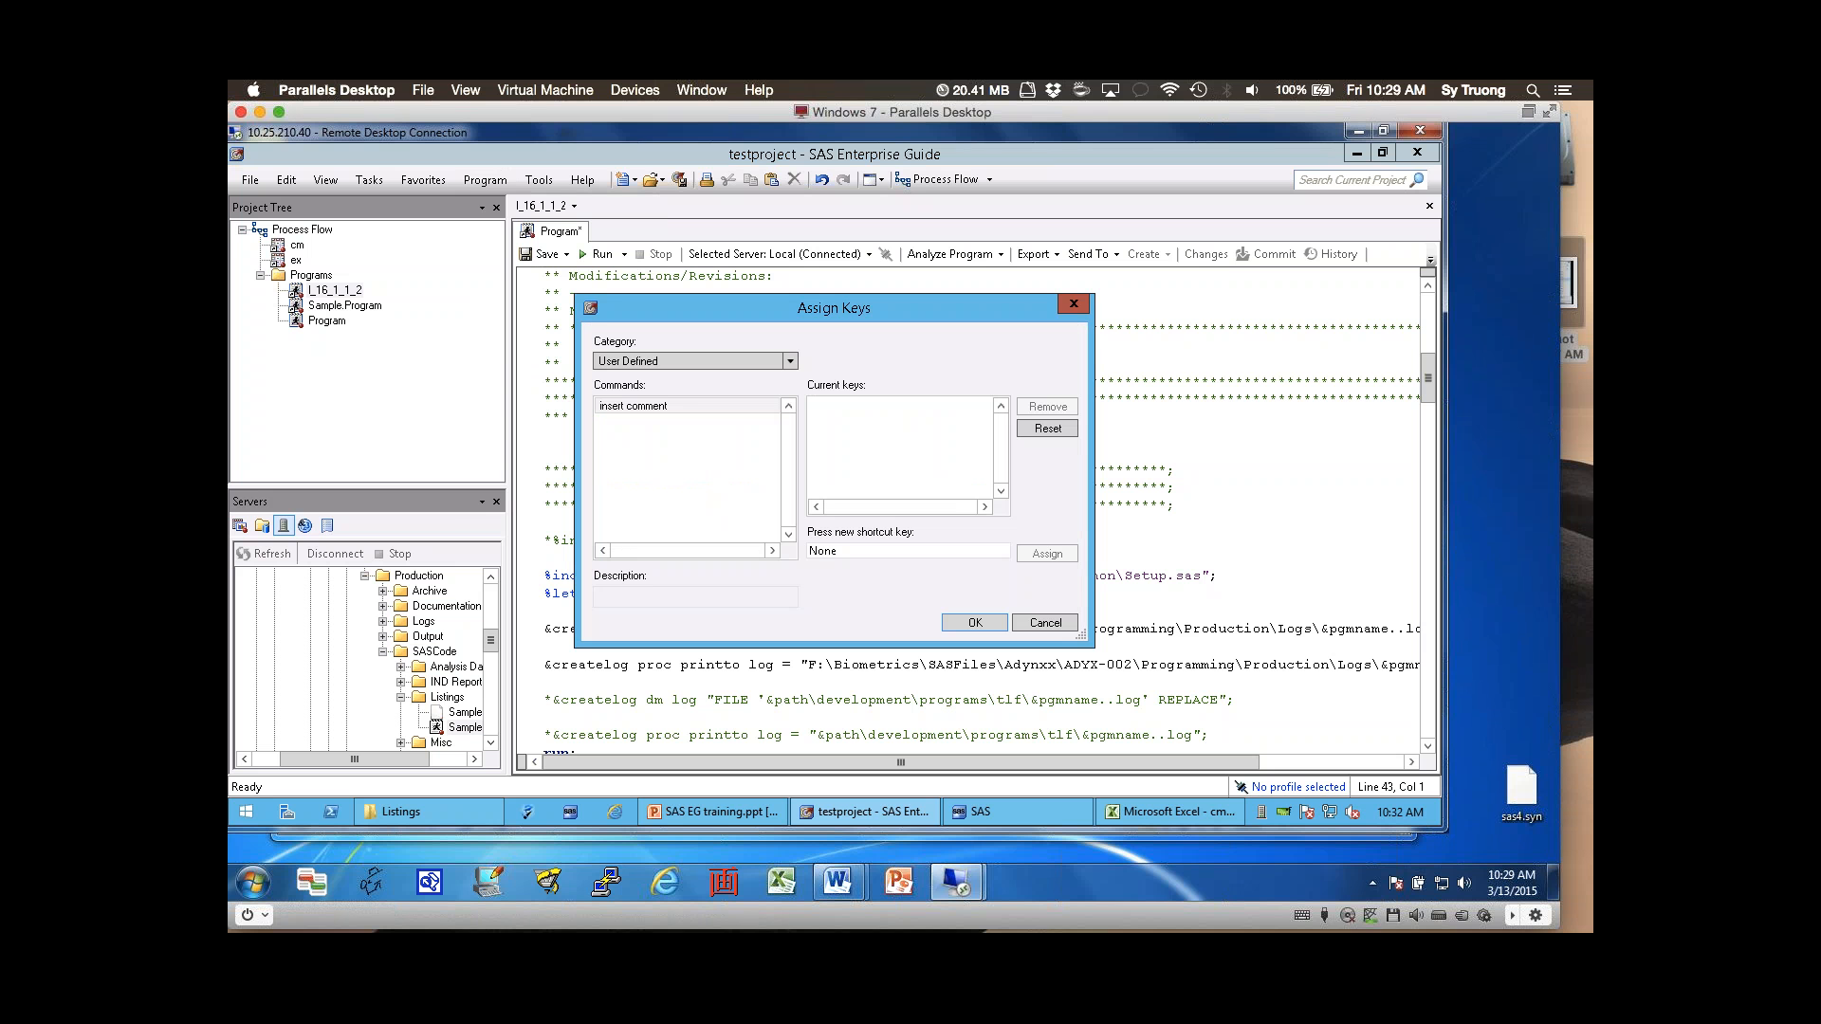
key("ctrl+a")
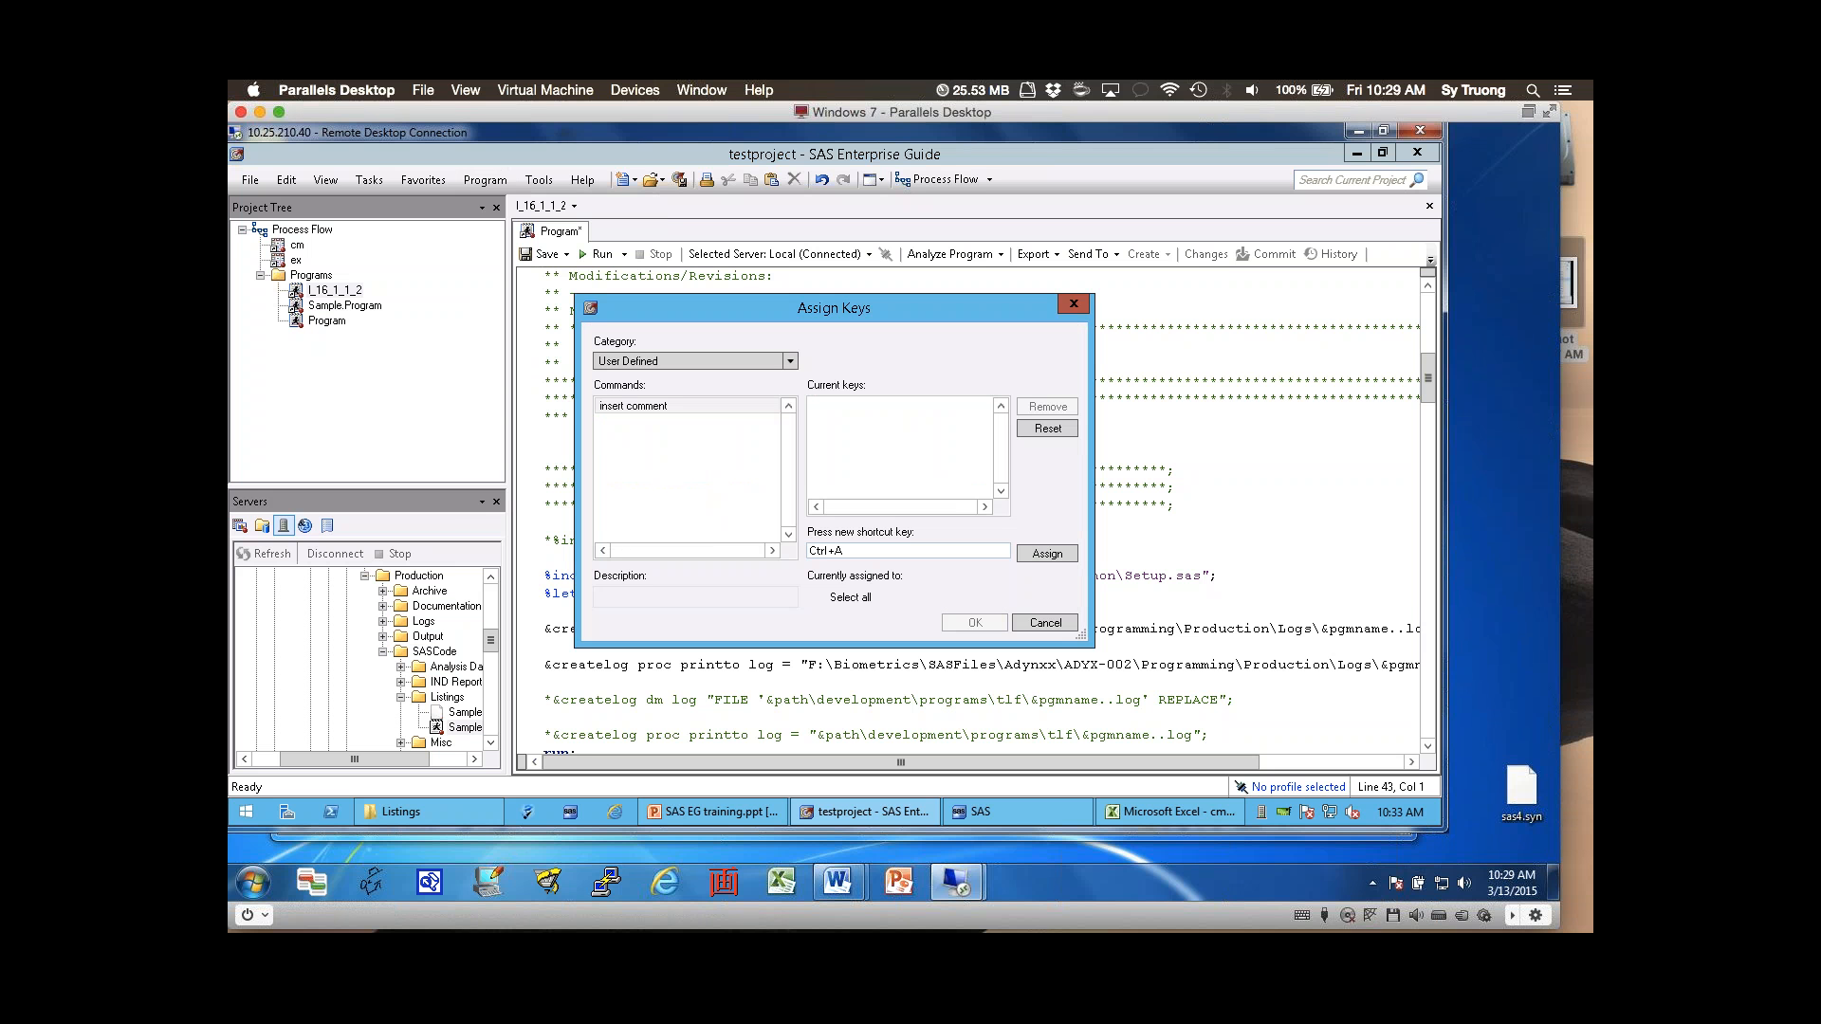
left_click_drag(844, 551, 807, 551)
left_click(1047, 554)
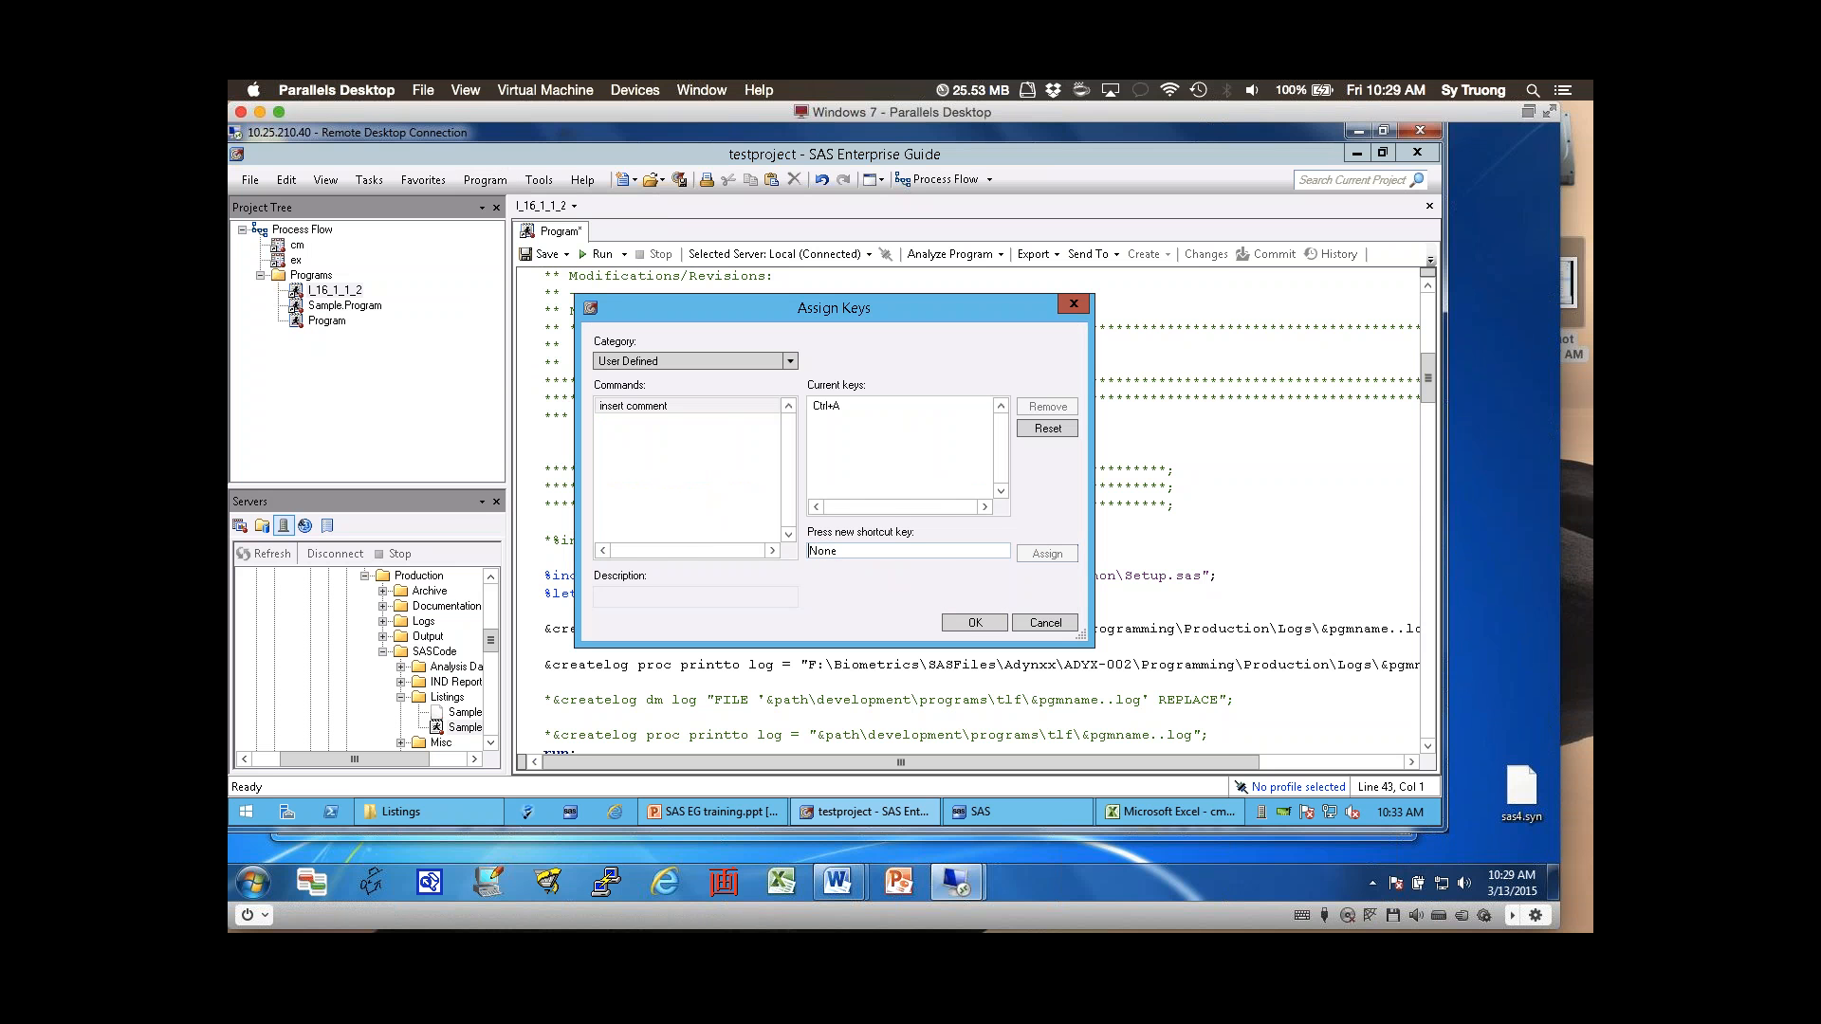
left_click(975, 623)
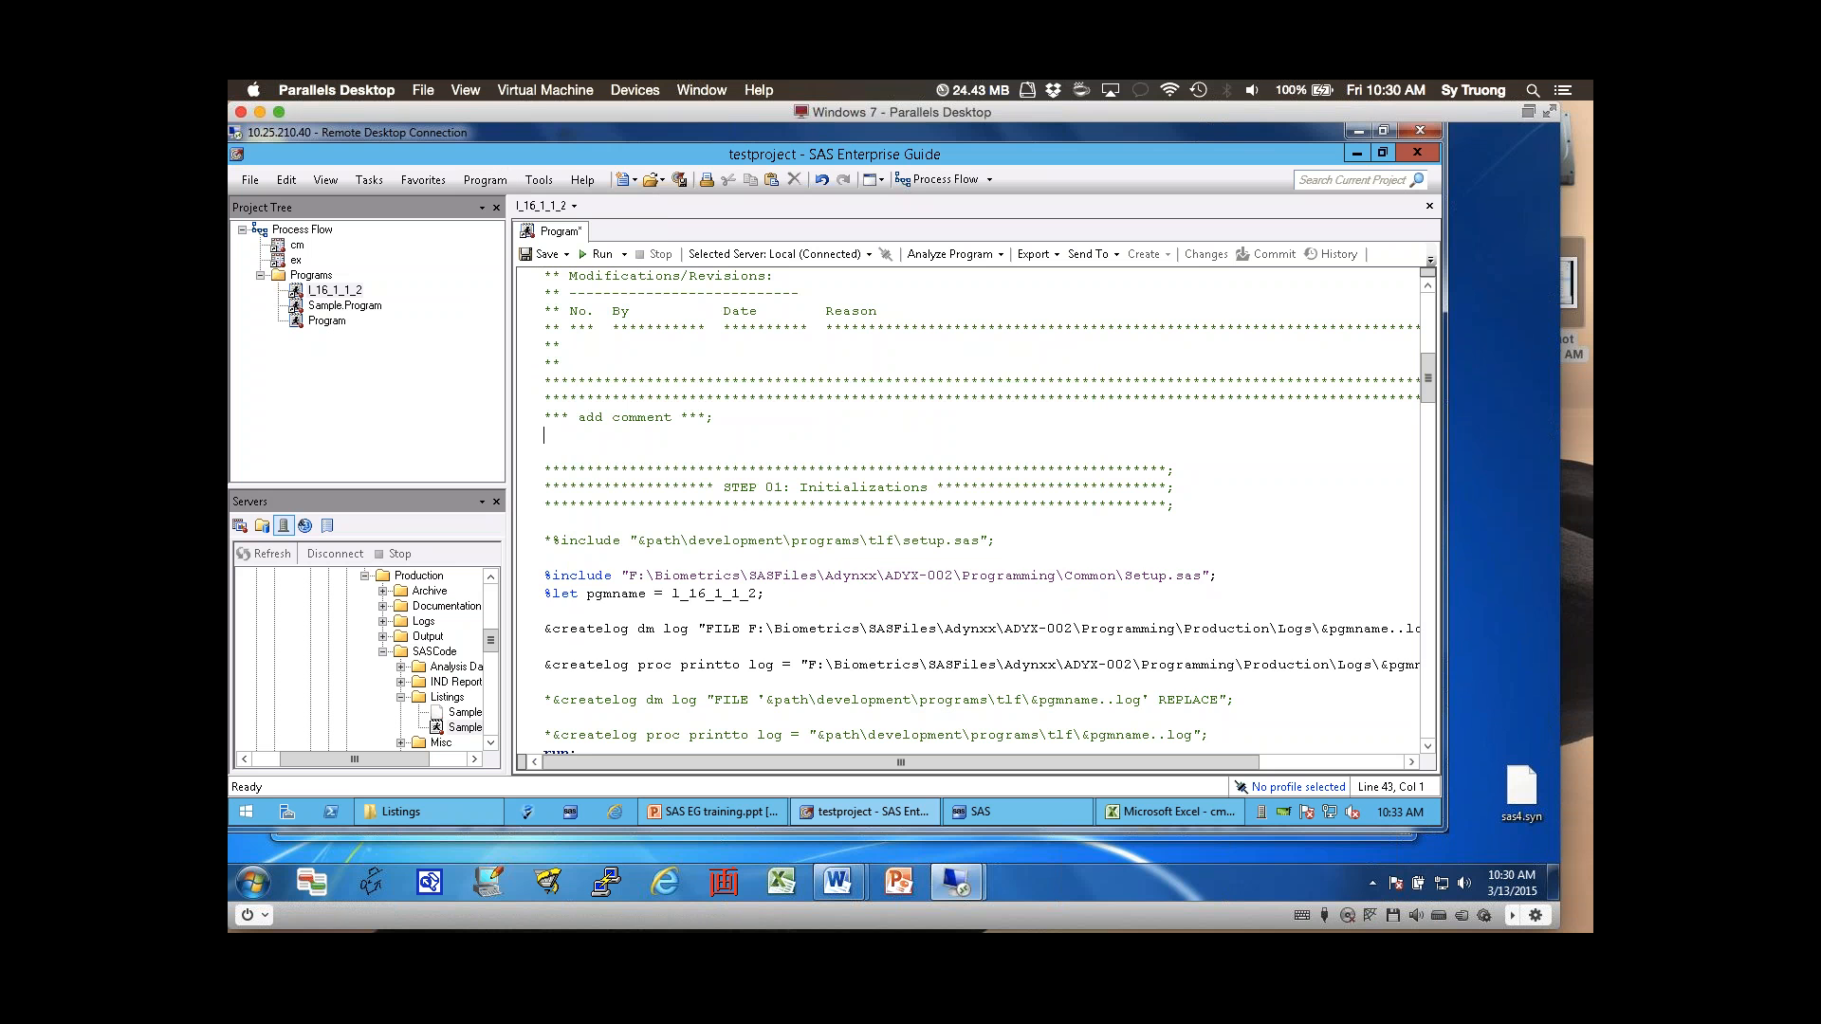
- Run the insert comment macro six times to add six more "*** add comment ***;" lines above the STEP 01 header
key("ctrl+a")
key("ctrl+a")
key("ctrl+a")
key("ctrl+a")
key("ctrl+a")
key("ctrl+a")
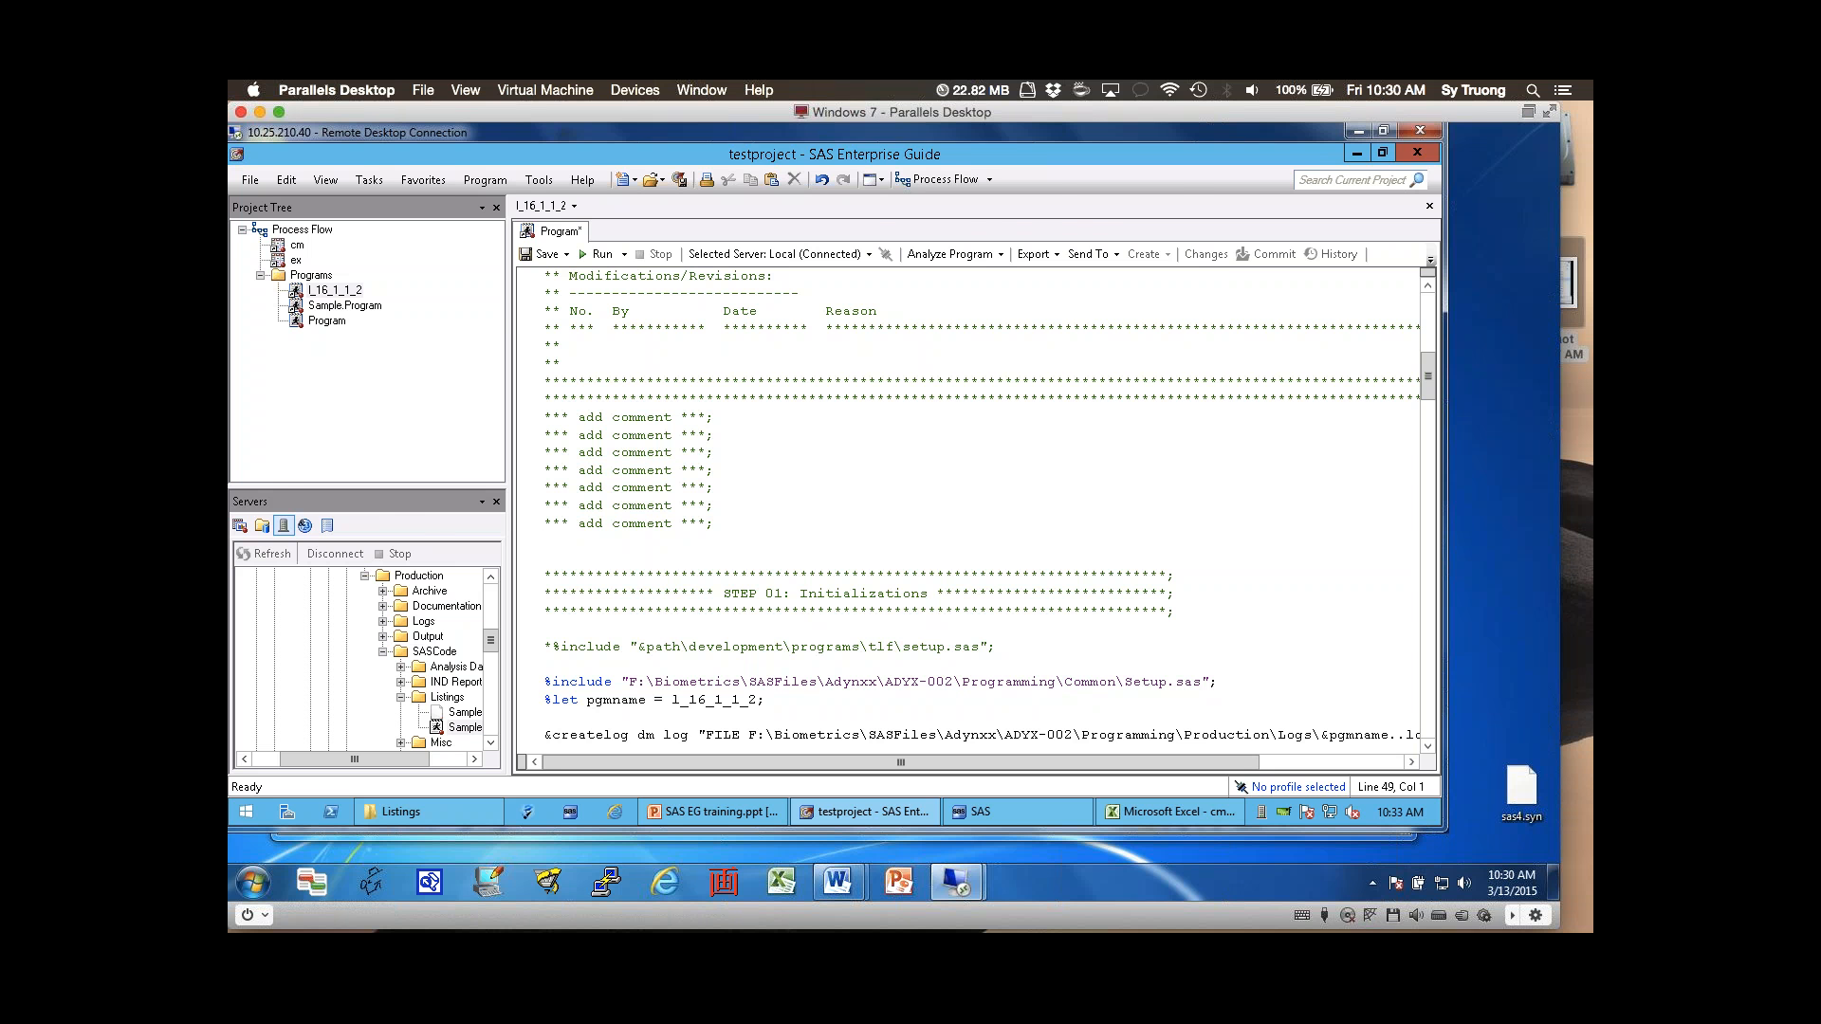
- Switch to the PowerPoint training deck, select the shortcut name in slide 14's title, and continue through slides 15 and 16
left_click(712, 812)
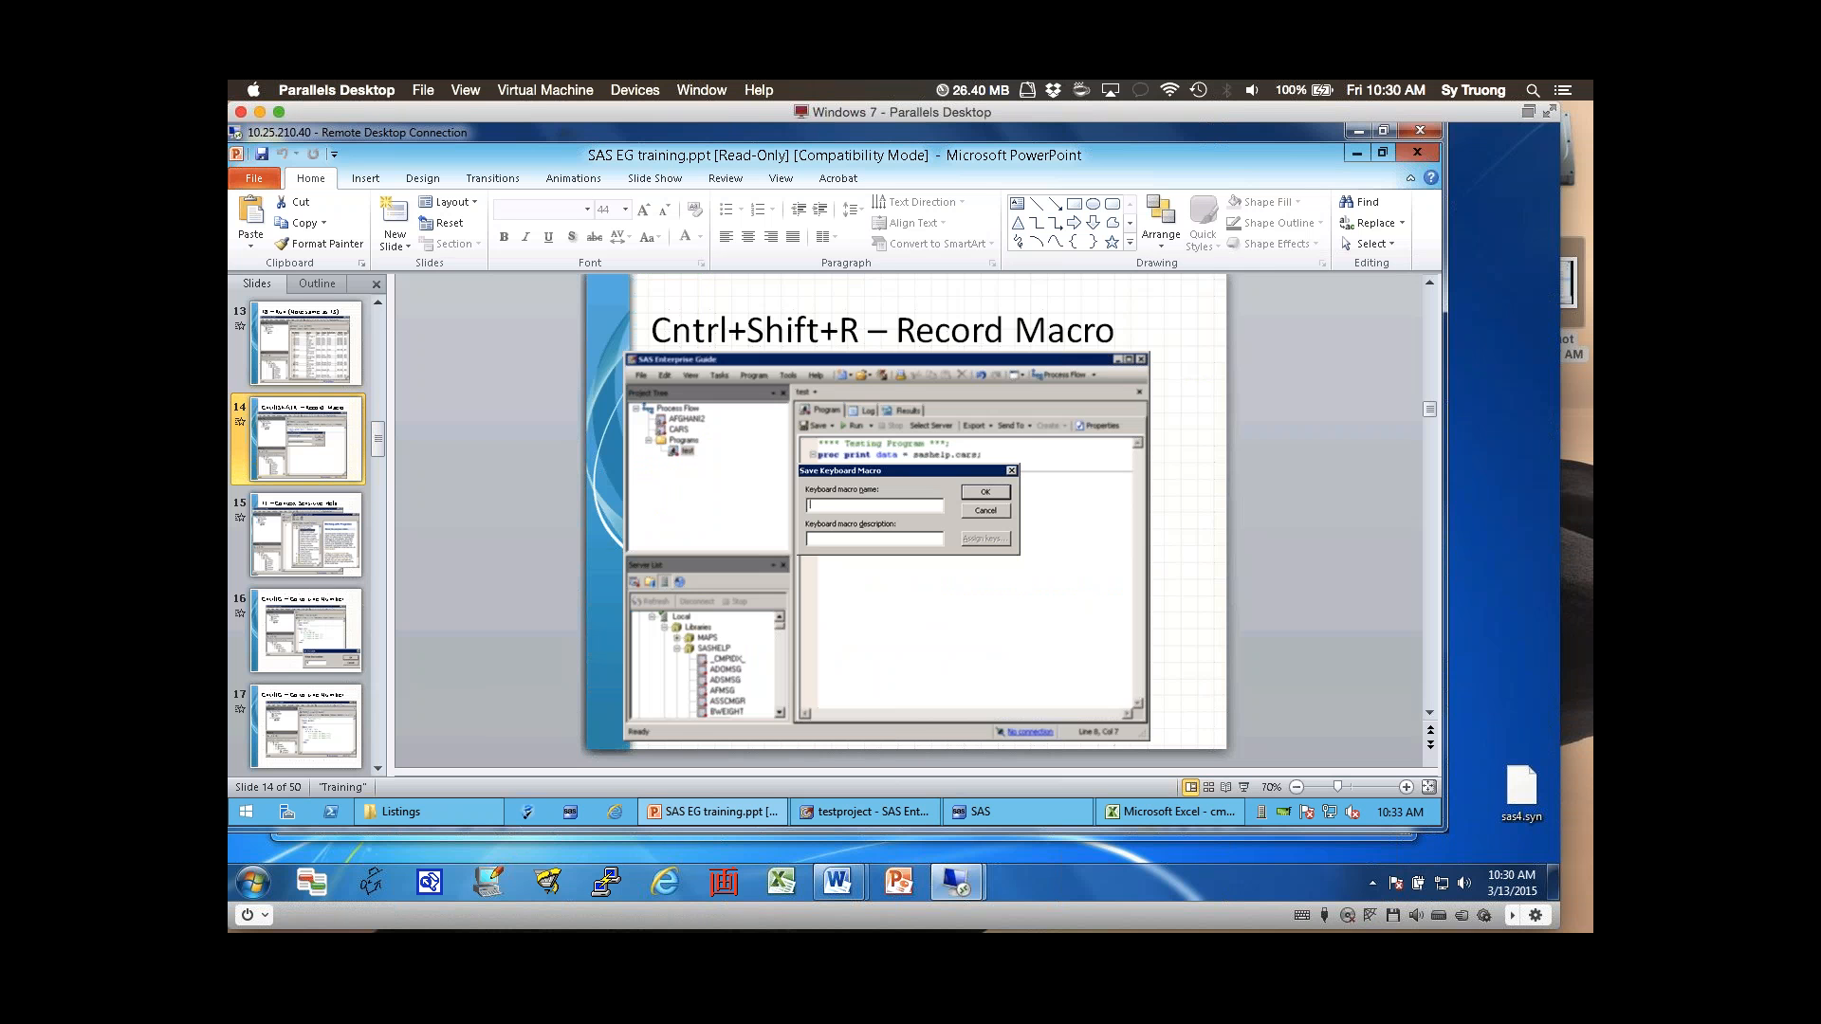
double_click(755, 330)
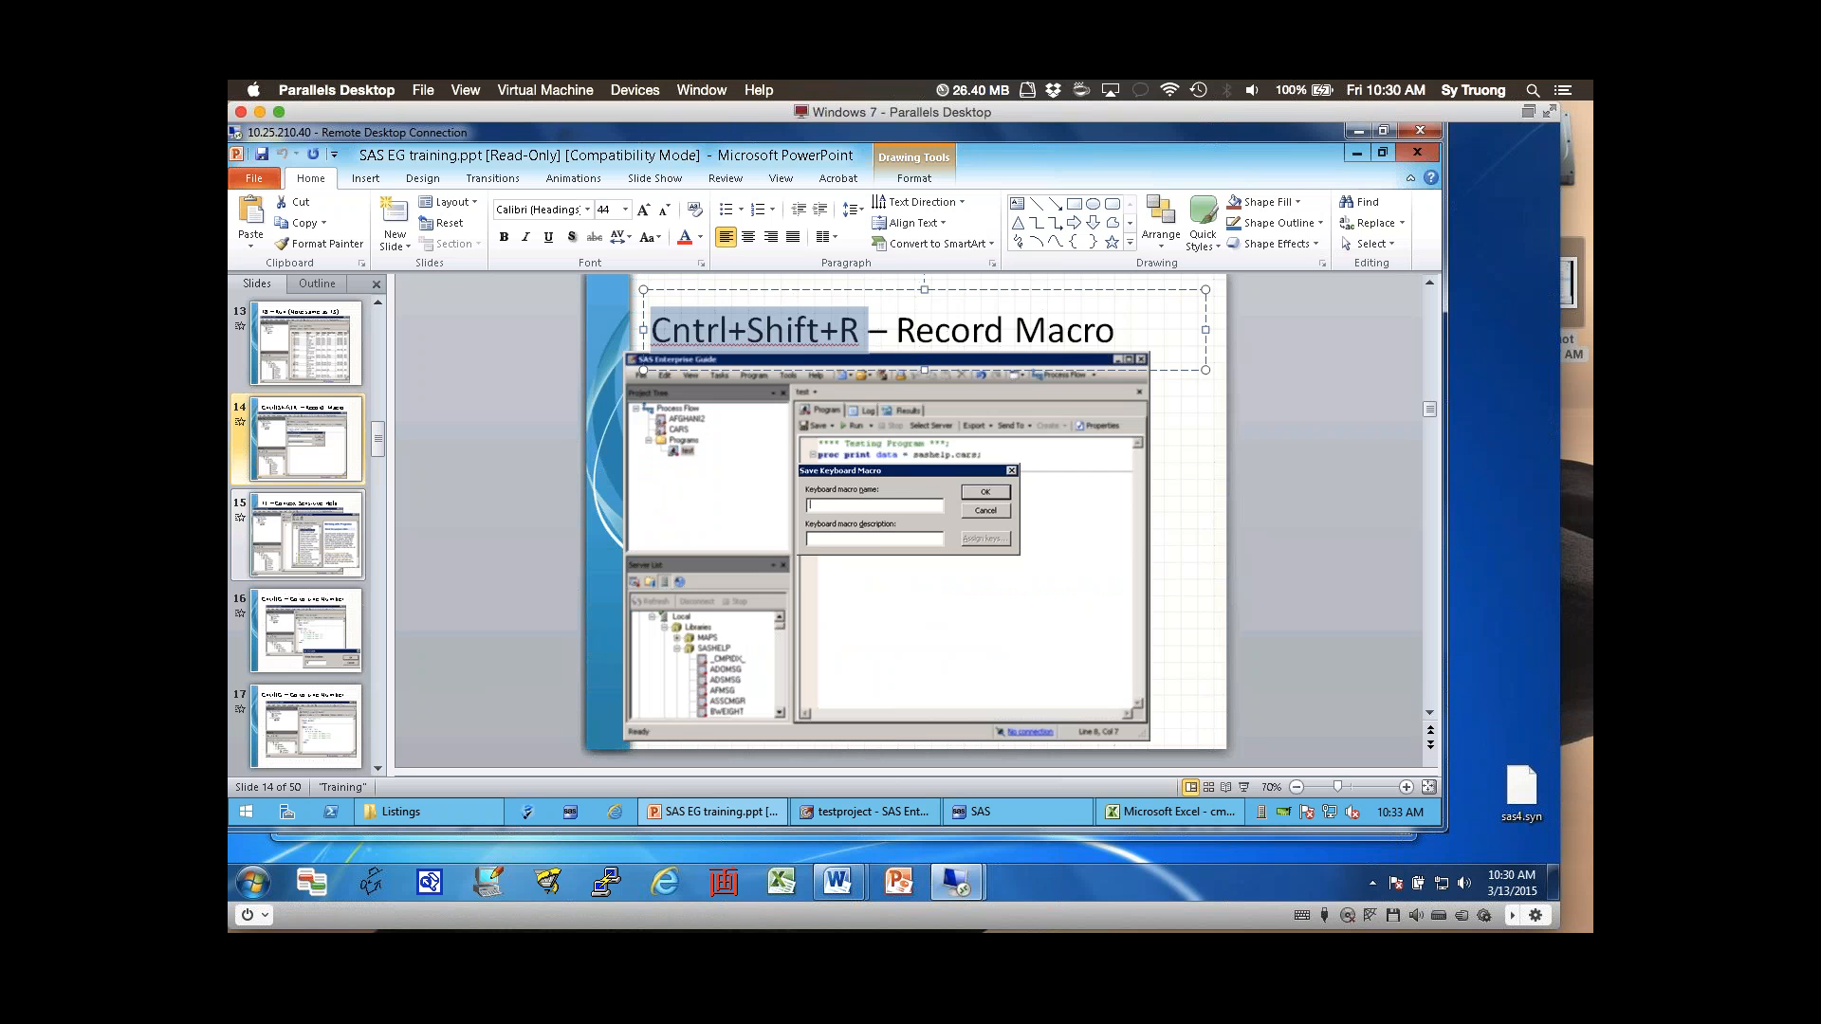
left_click(336, 531)
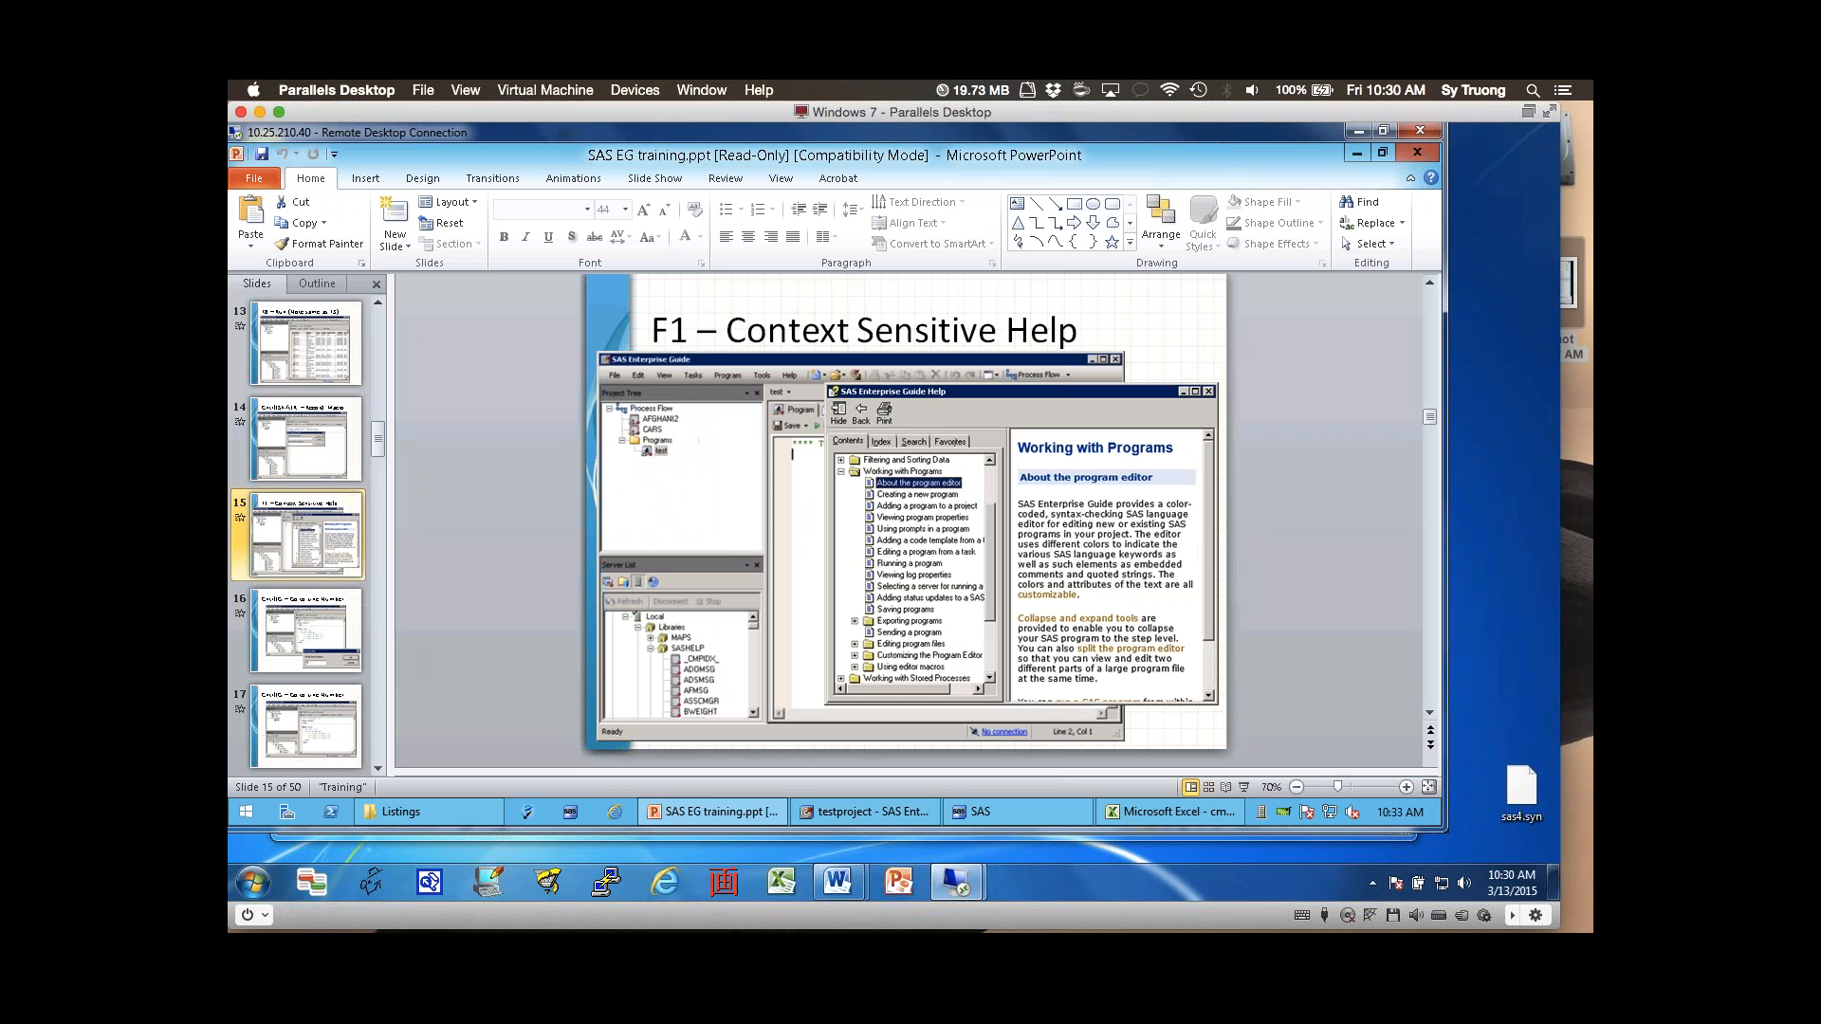
left_click(313, 629)
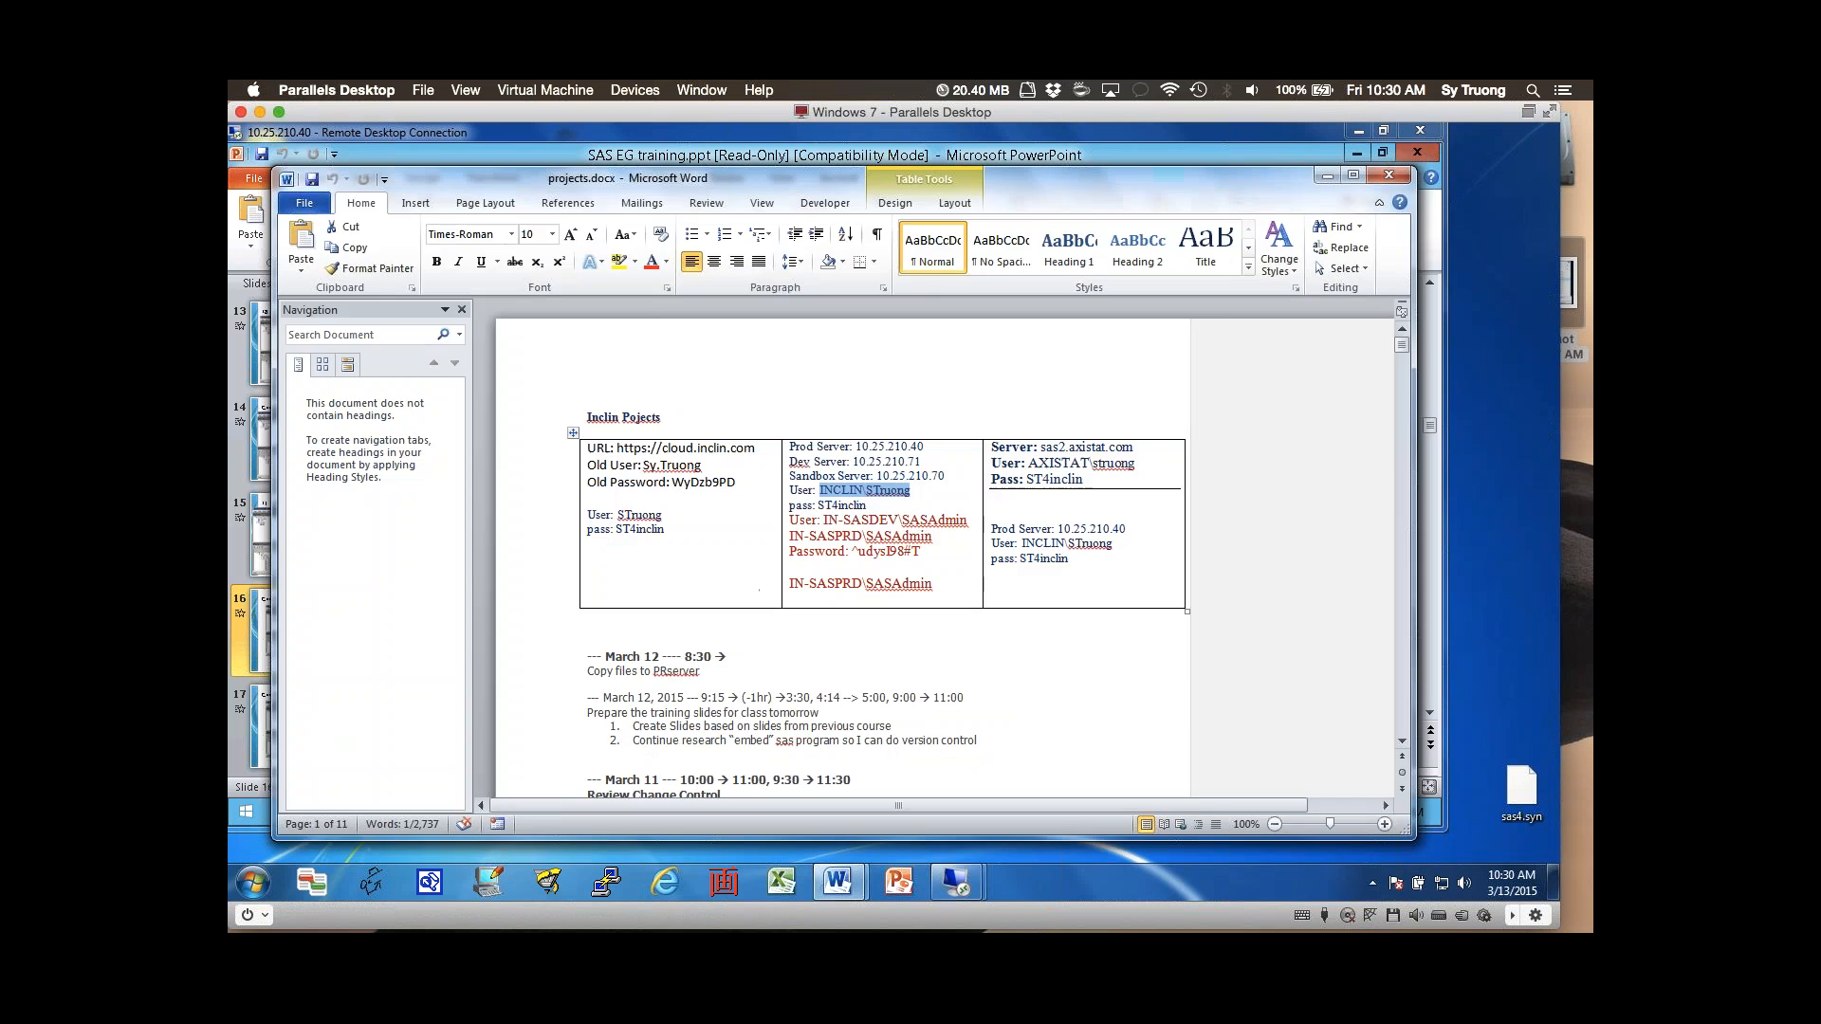
key("alt+Tab")
- Switch to SAS Enterprise Guide, go to line 30 of the l_16_1_1_2 program, and select that line's text
left_click(865, 812)
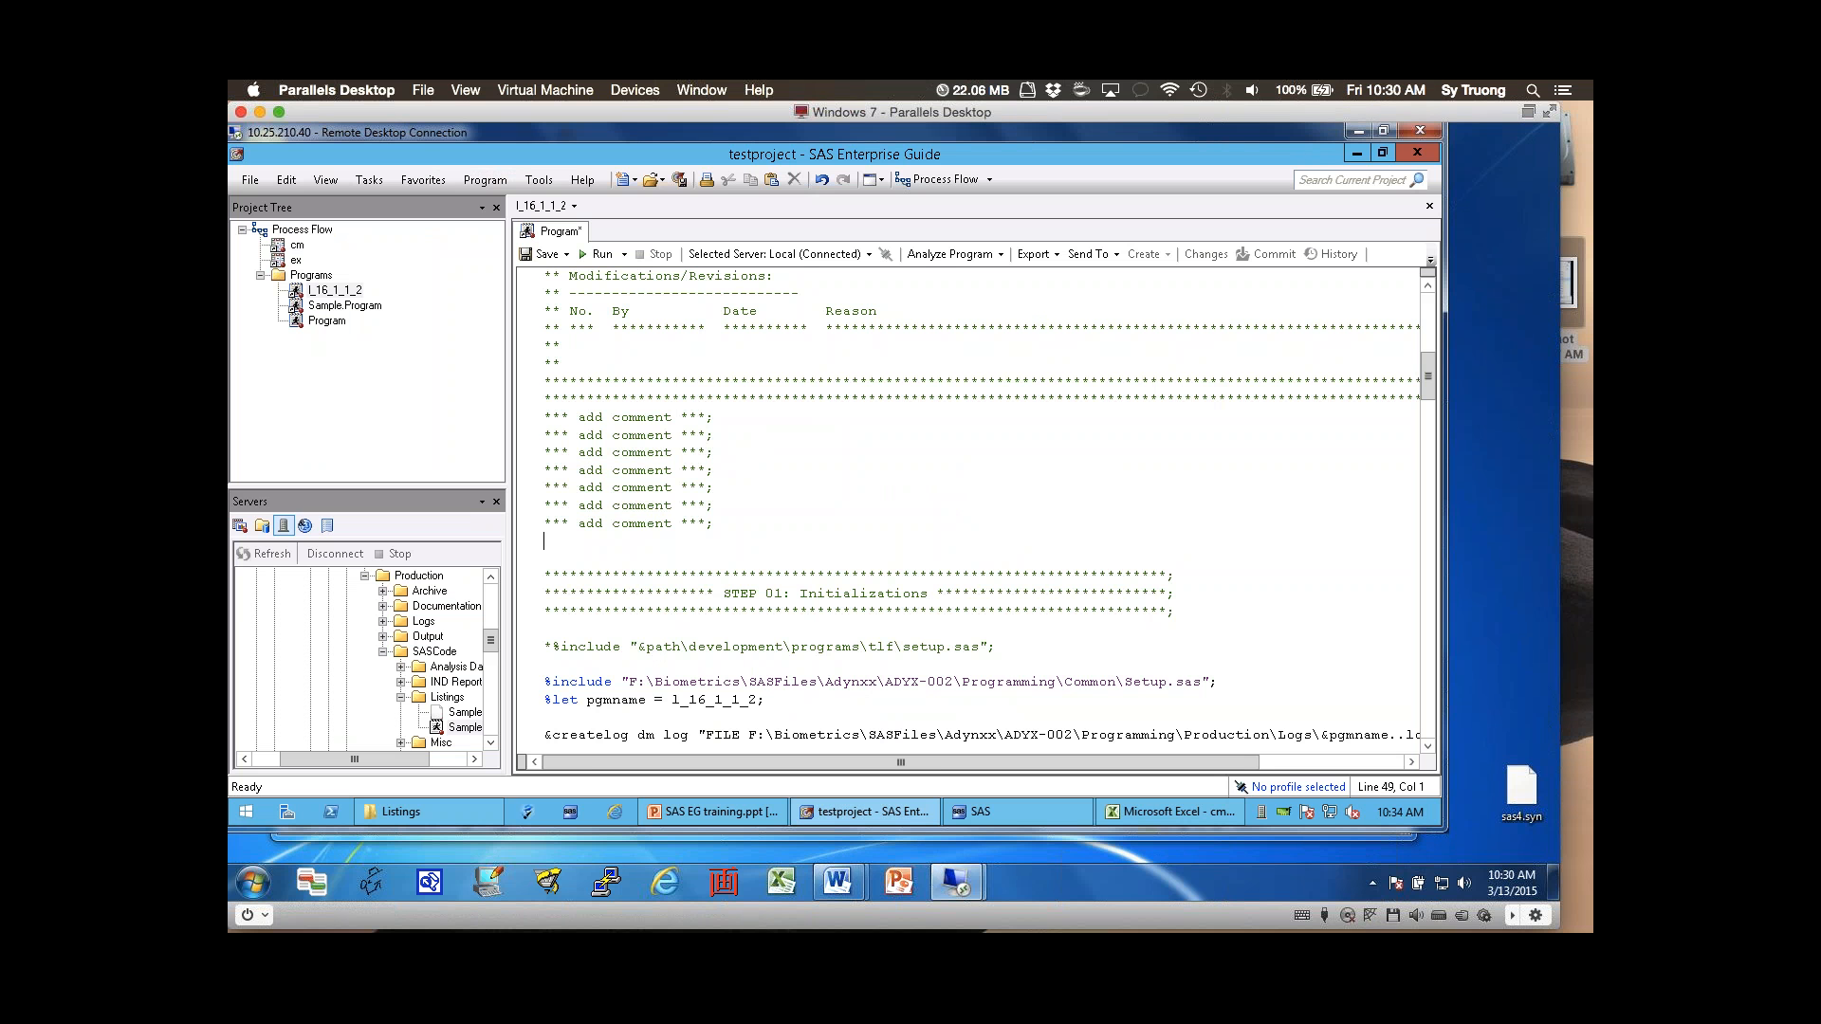
key("ctrl+f")
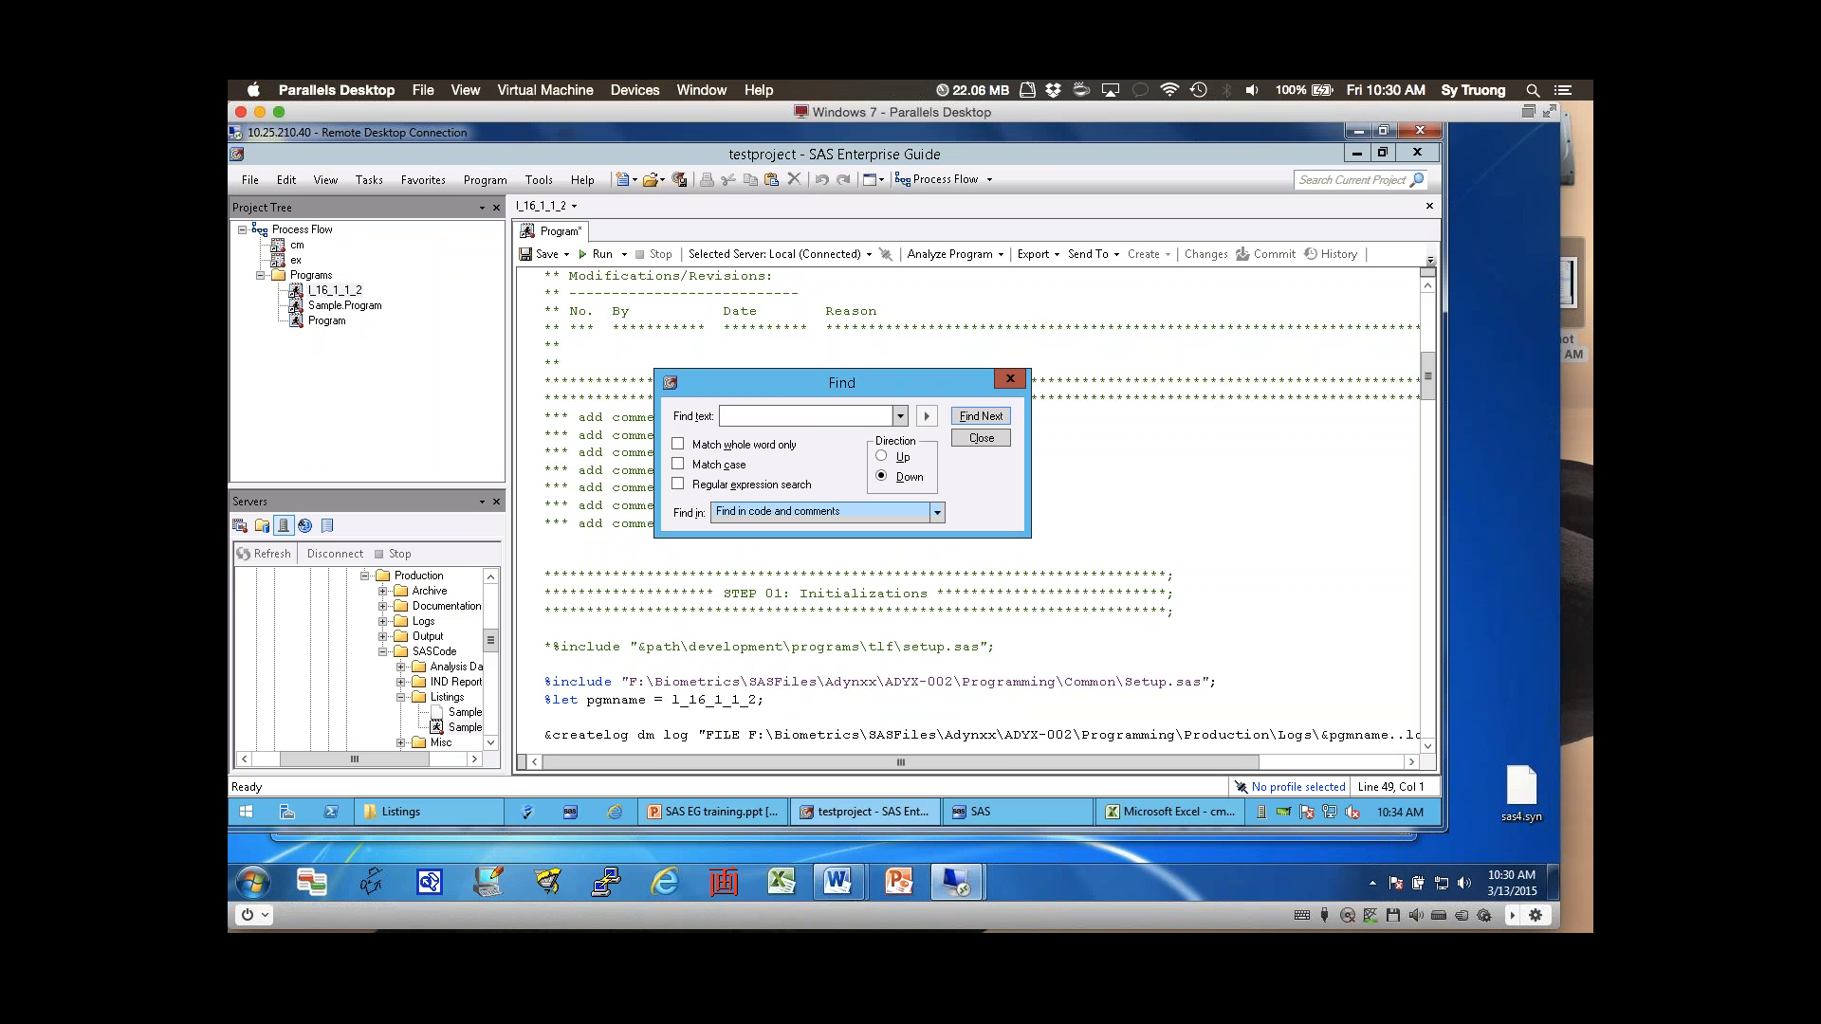
key("Escape")
key("ctrl+g")
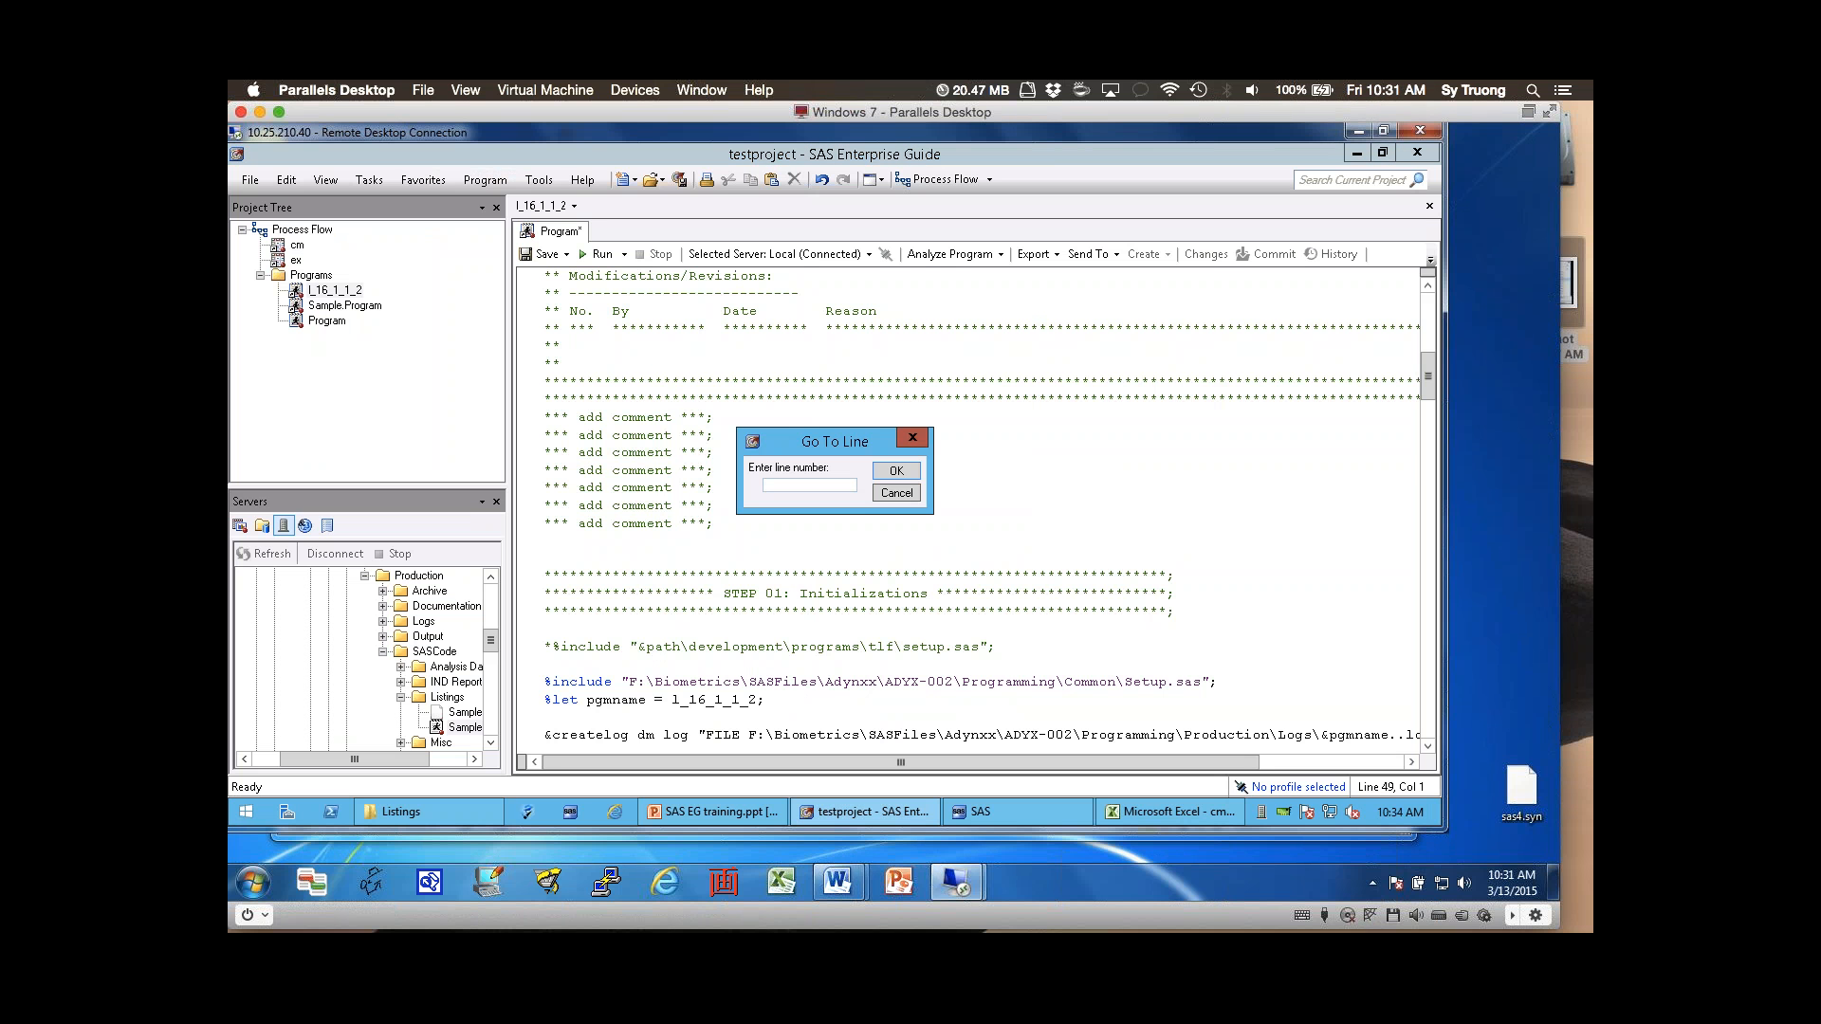
type("30")
key("Return")
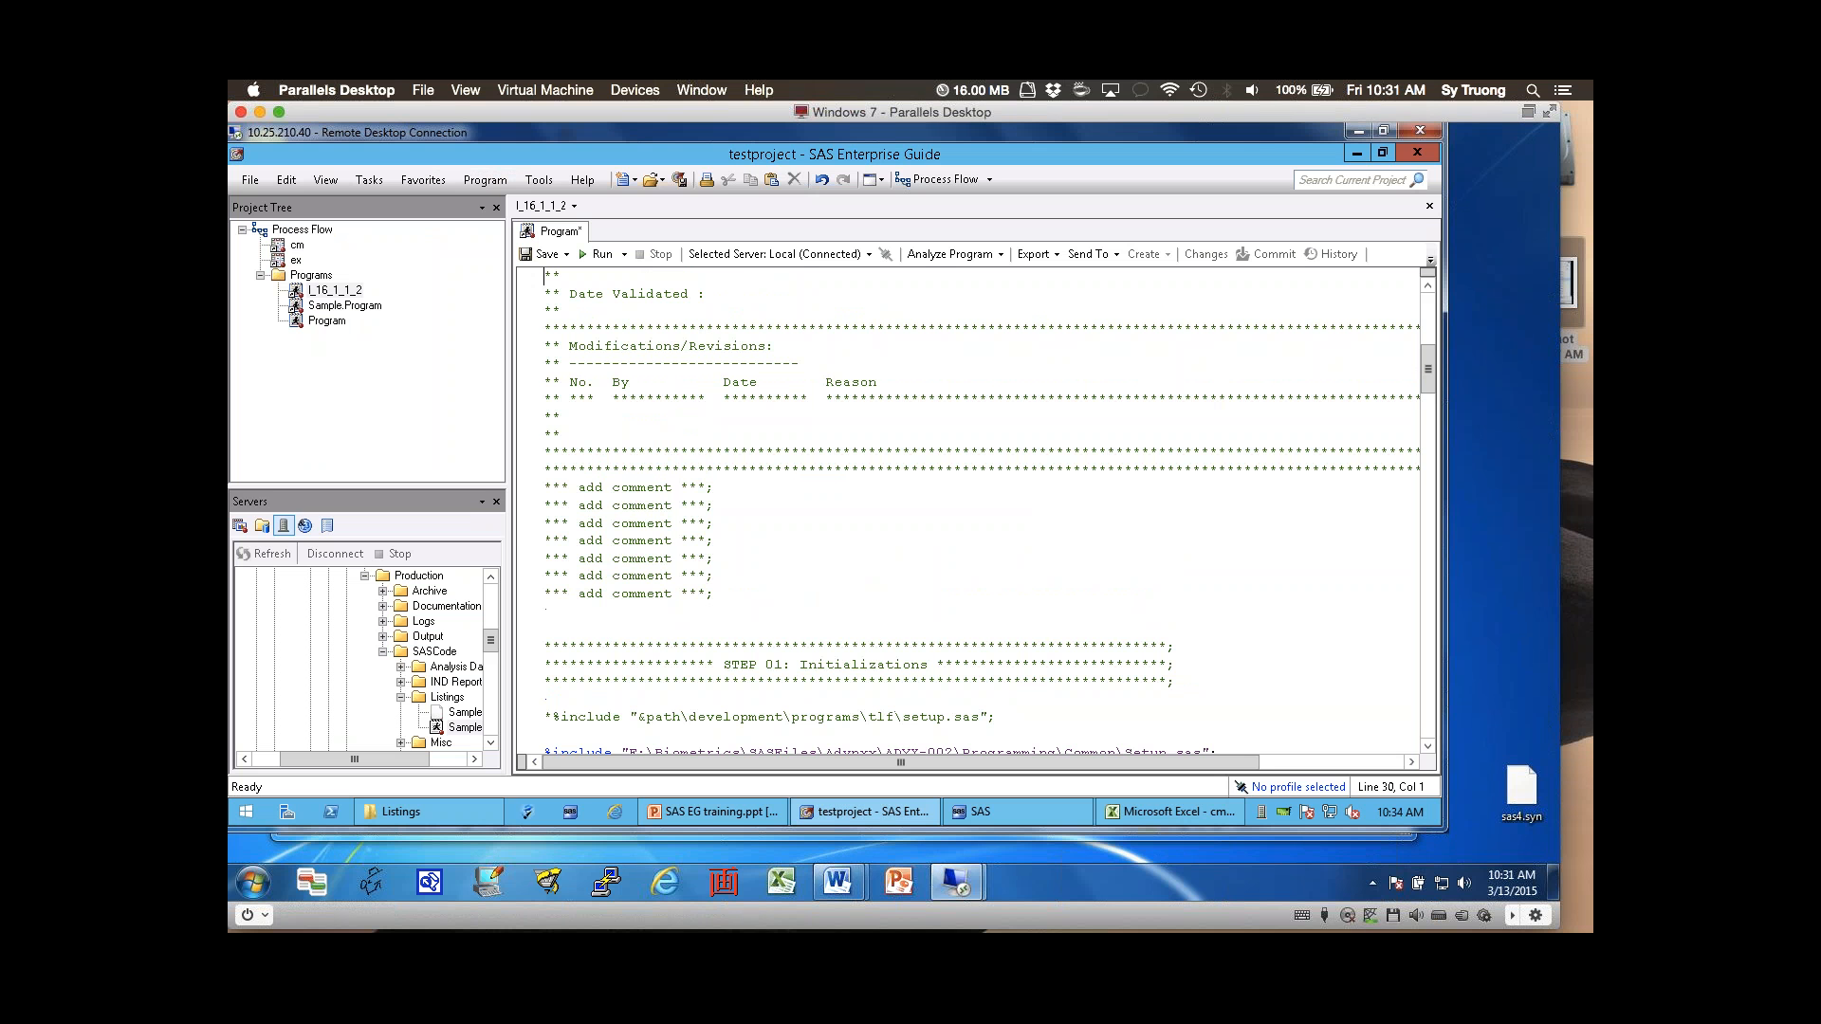
key("shift+End")
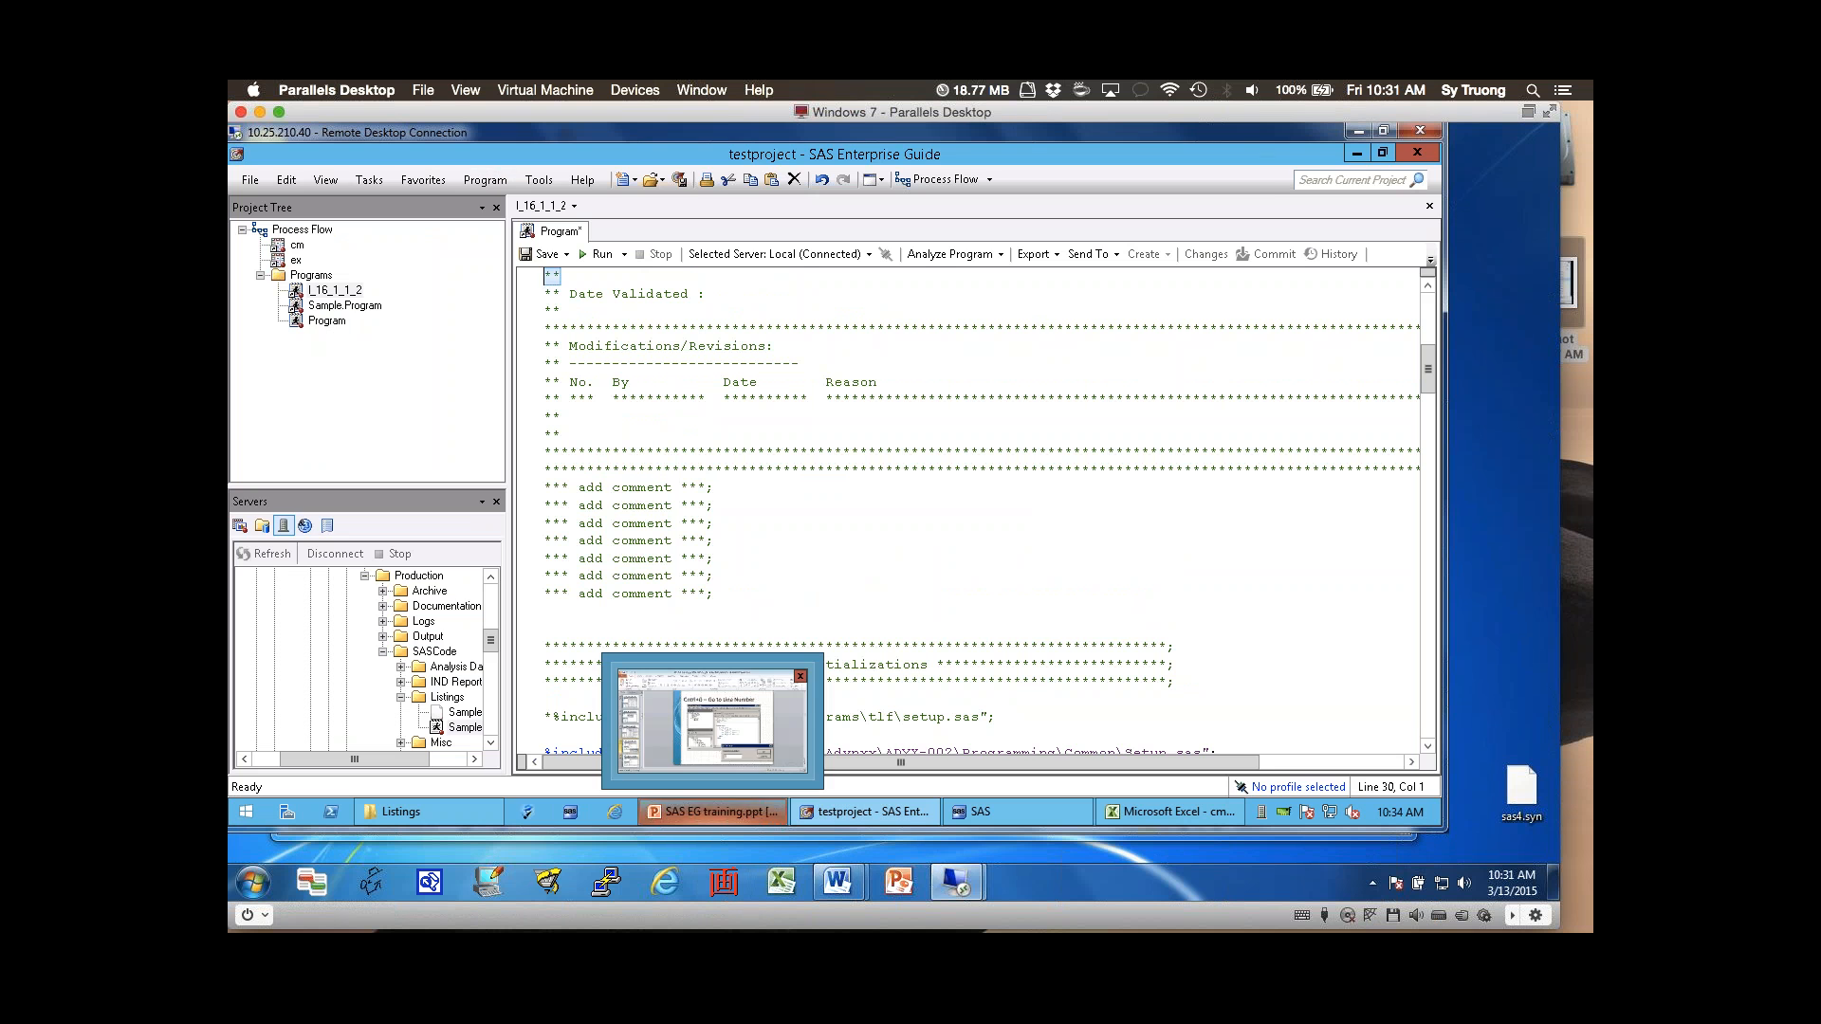
- Switch to the PowerPoint training deck and continue to slide 17 and slide 18 about Comment Code
left_click(713, 812)
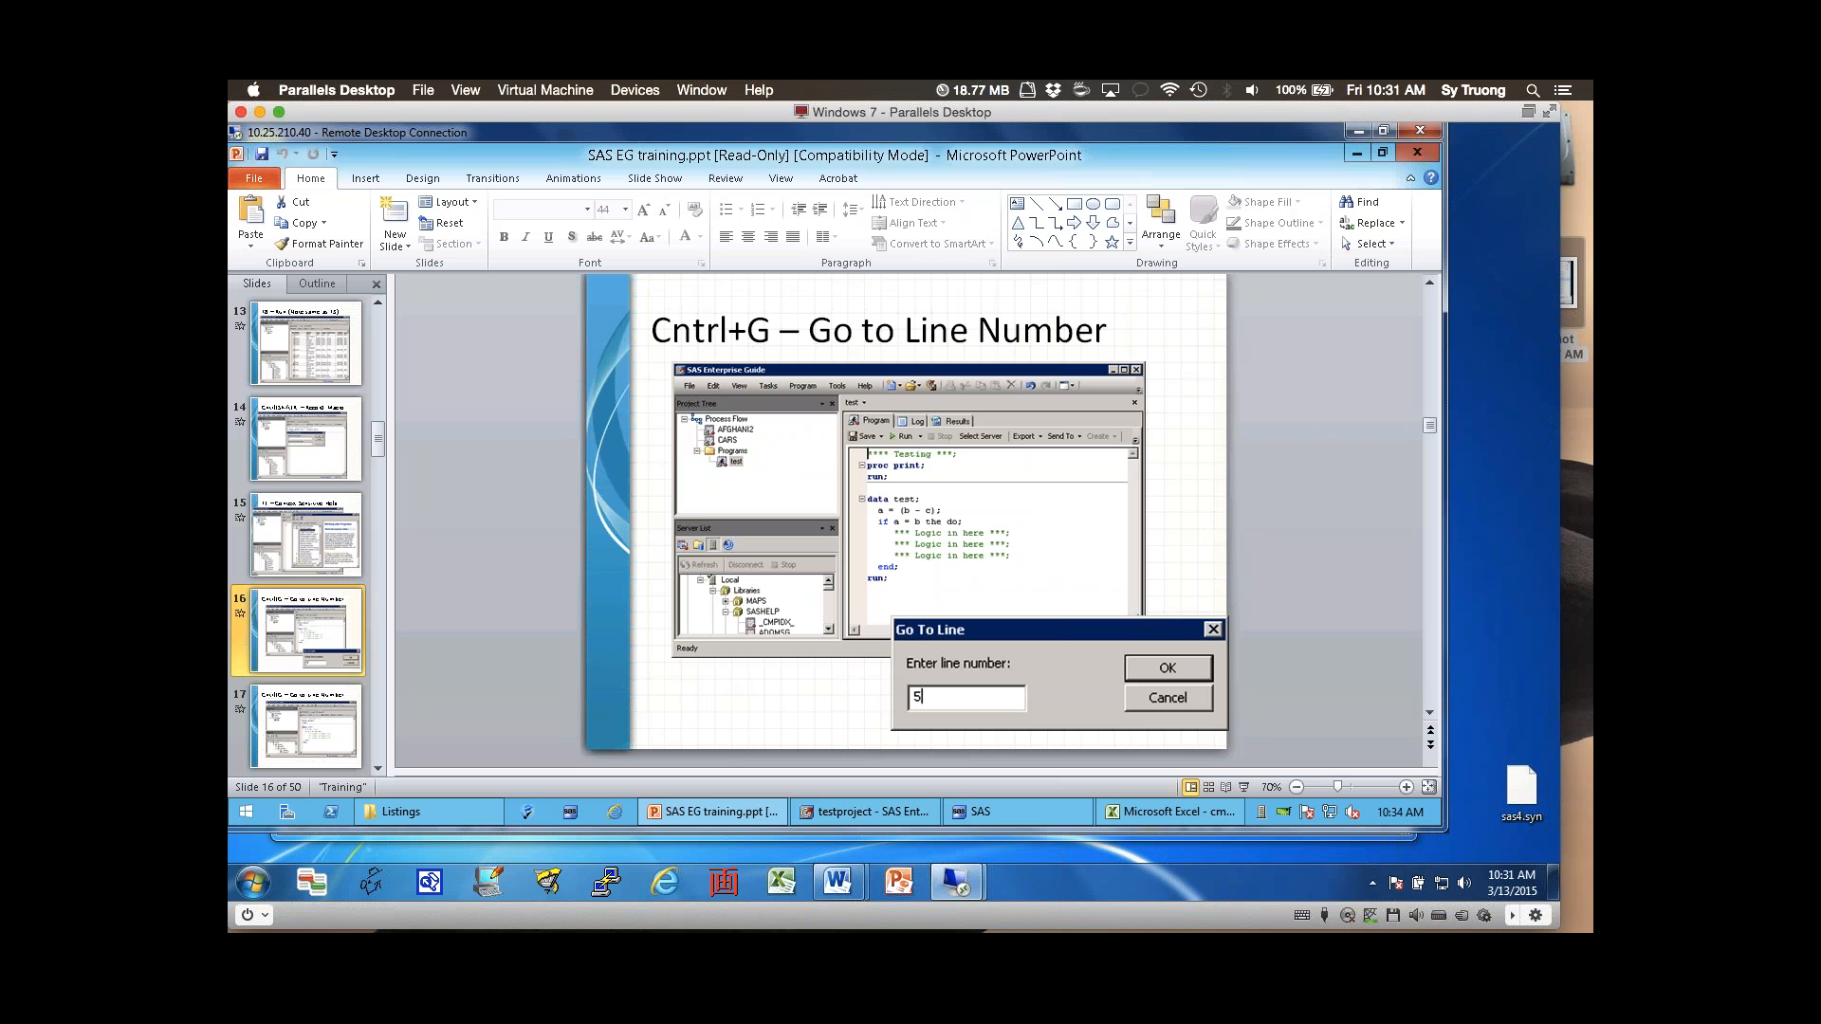
key("Down")
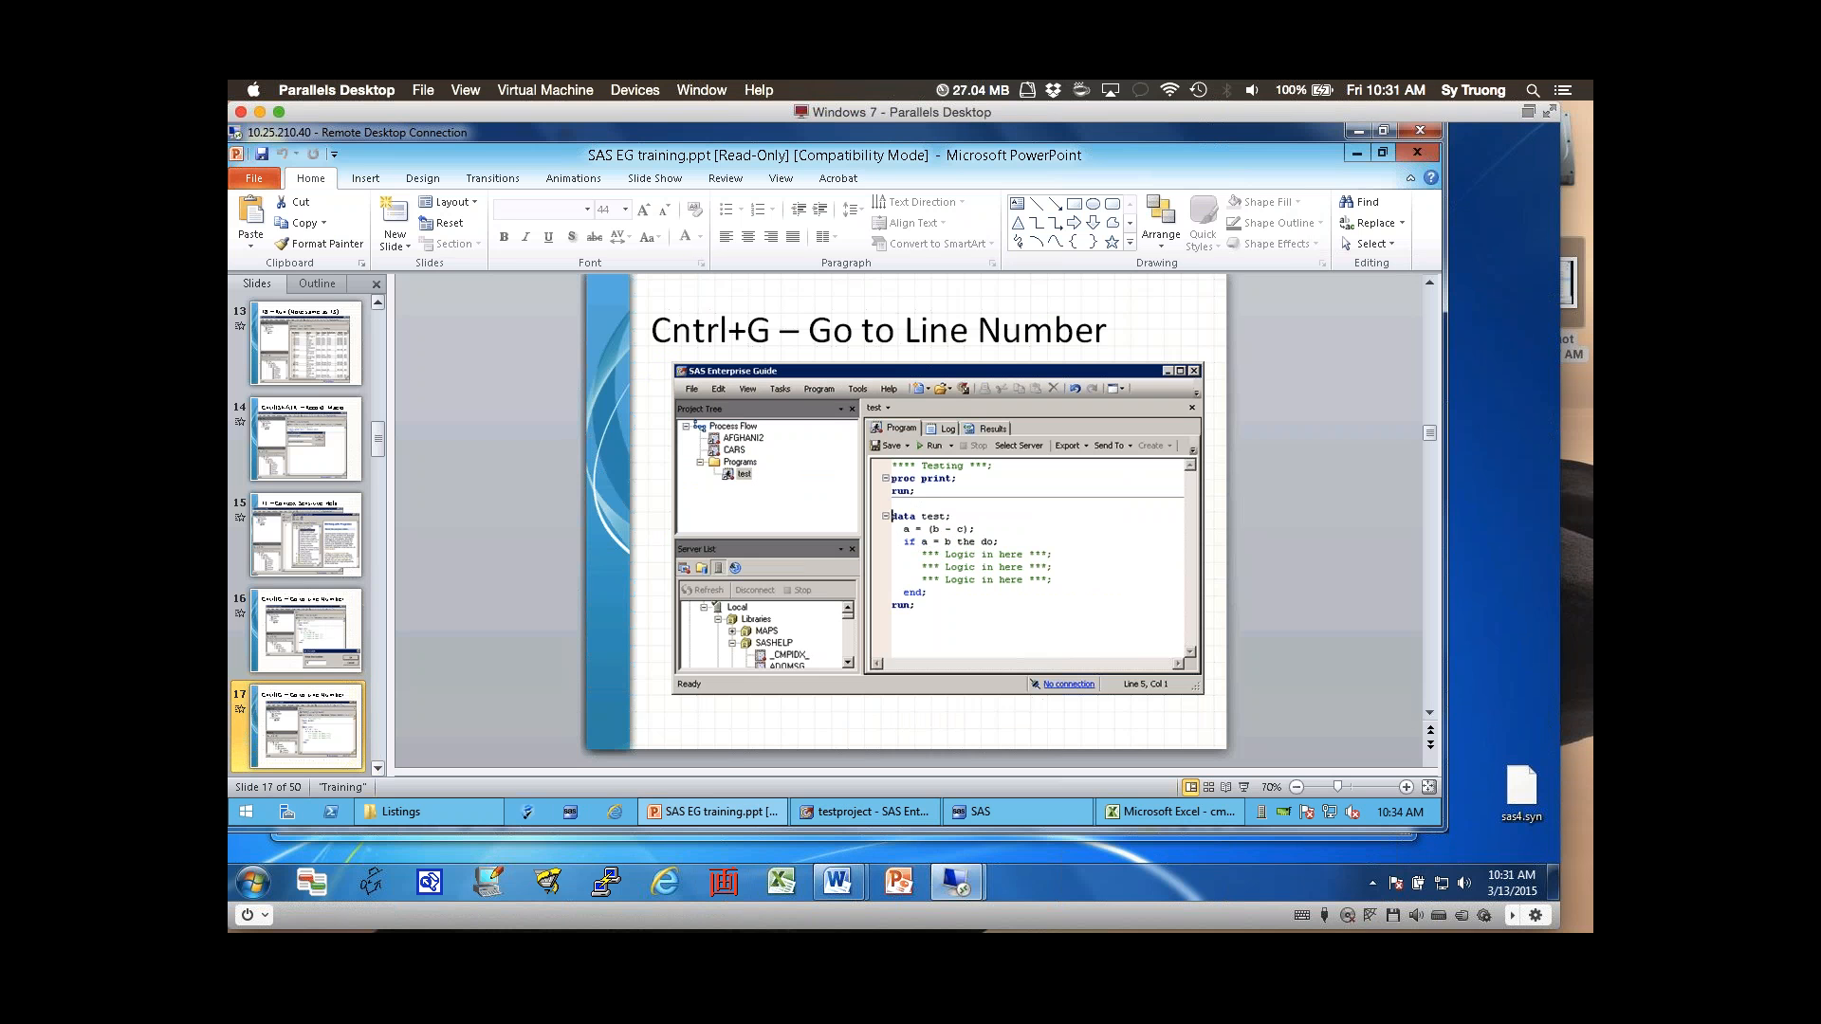
key("Down")
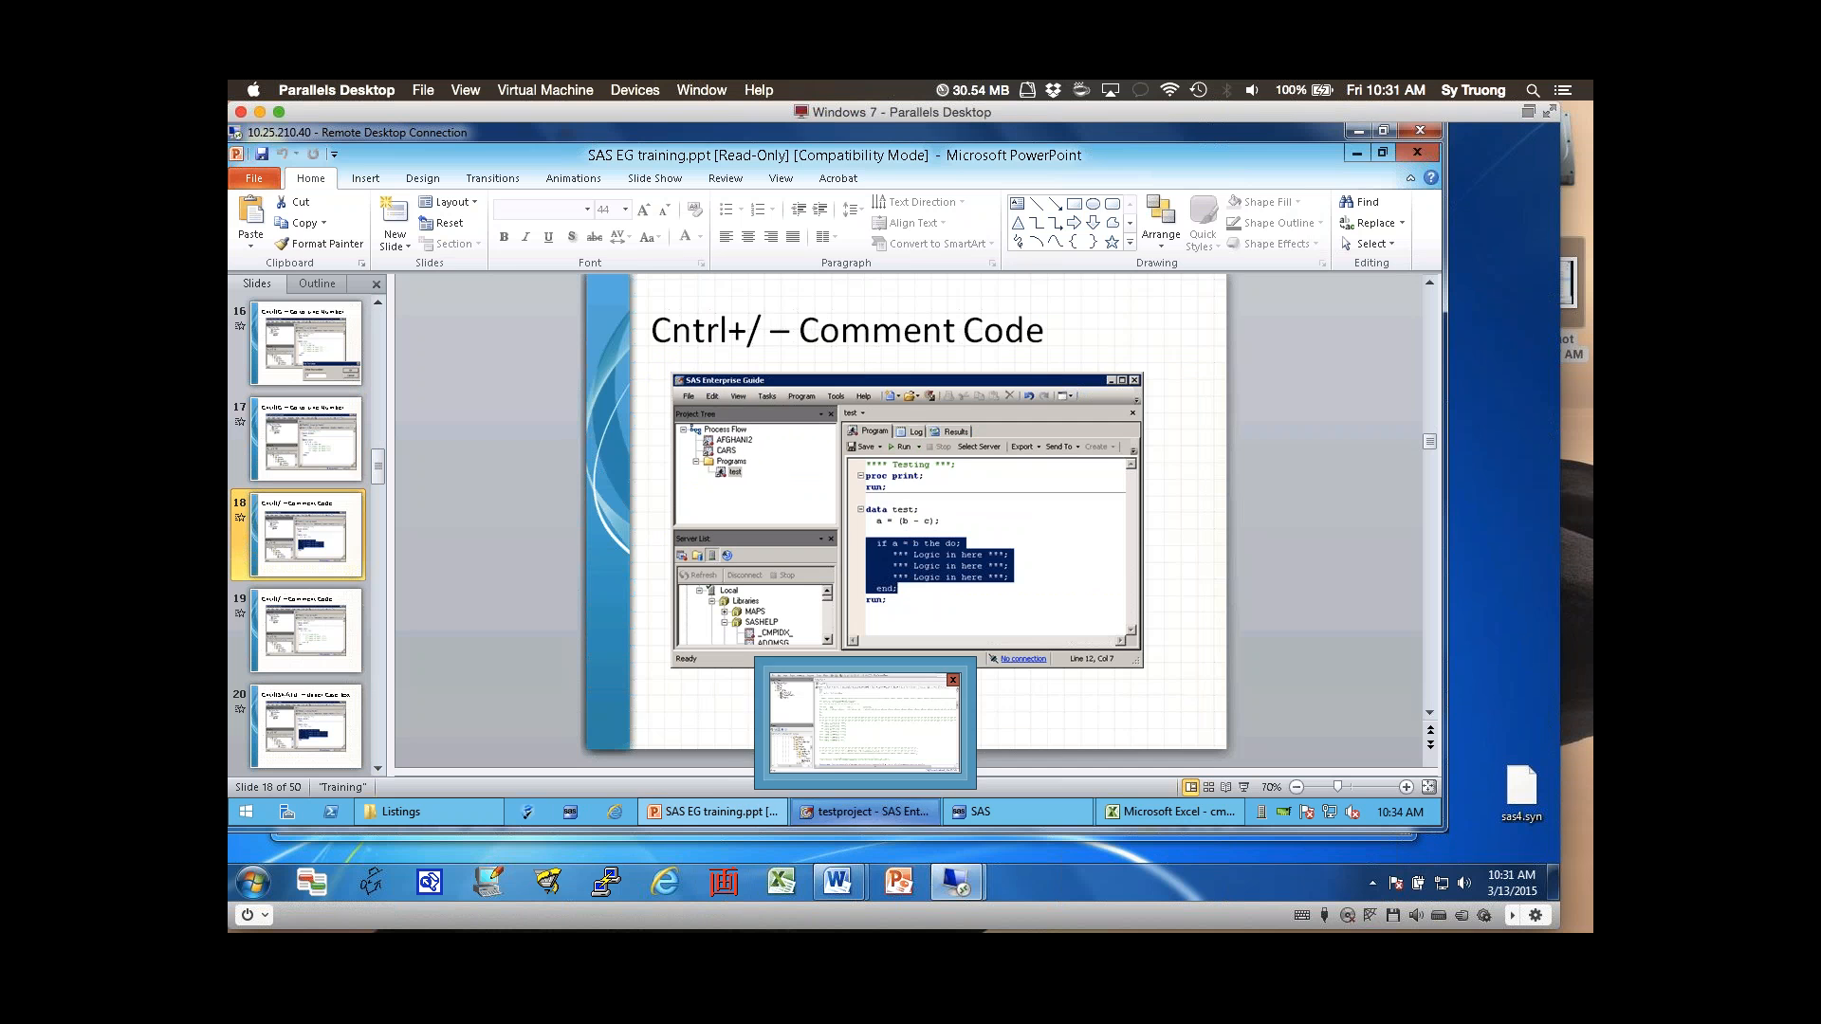
- Switch to SAS Enterprise Guide, comment out the proc sort block under STEP 02, and undo the commenting
left_click(864, 812)
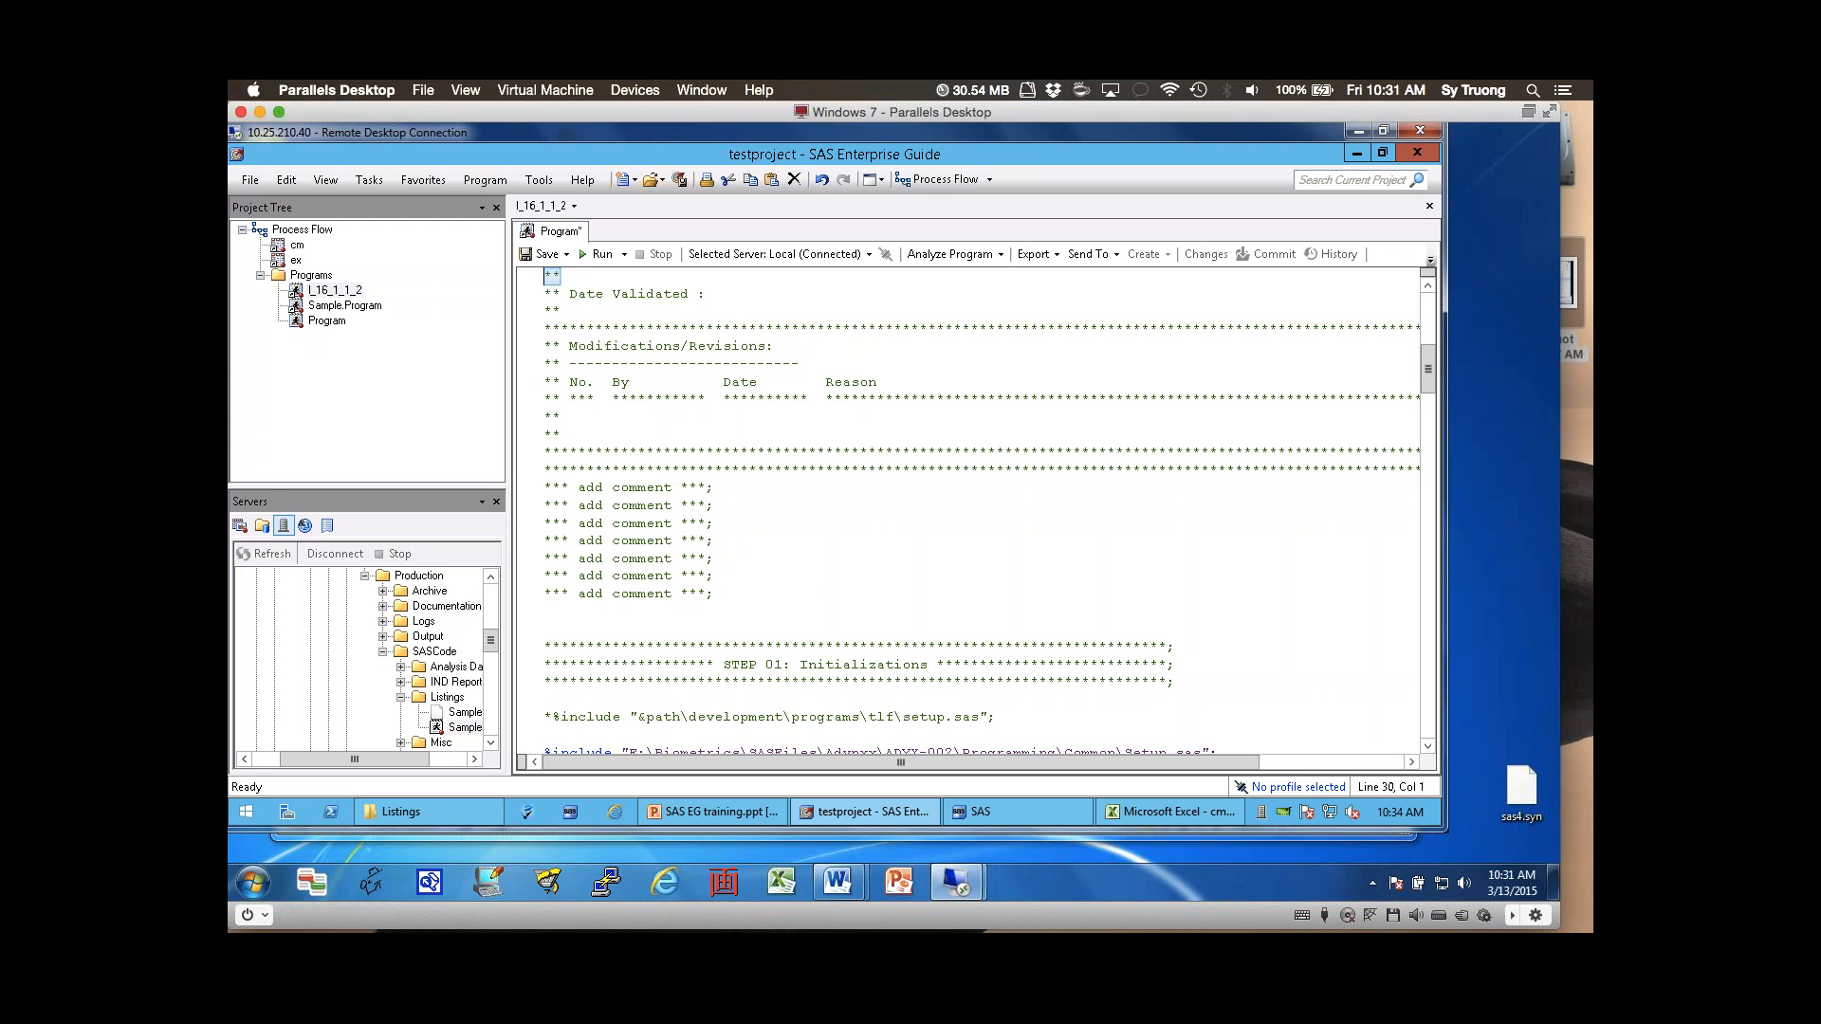
left_click_drag(1428, 370, 1429, 419)
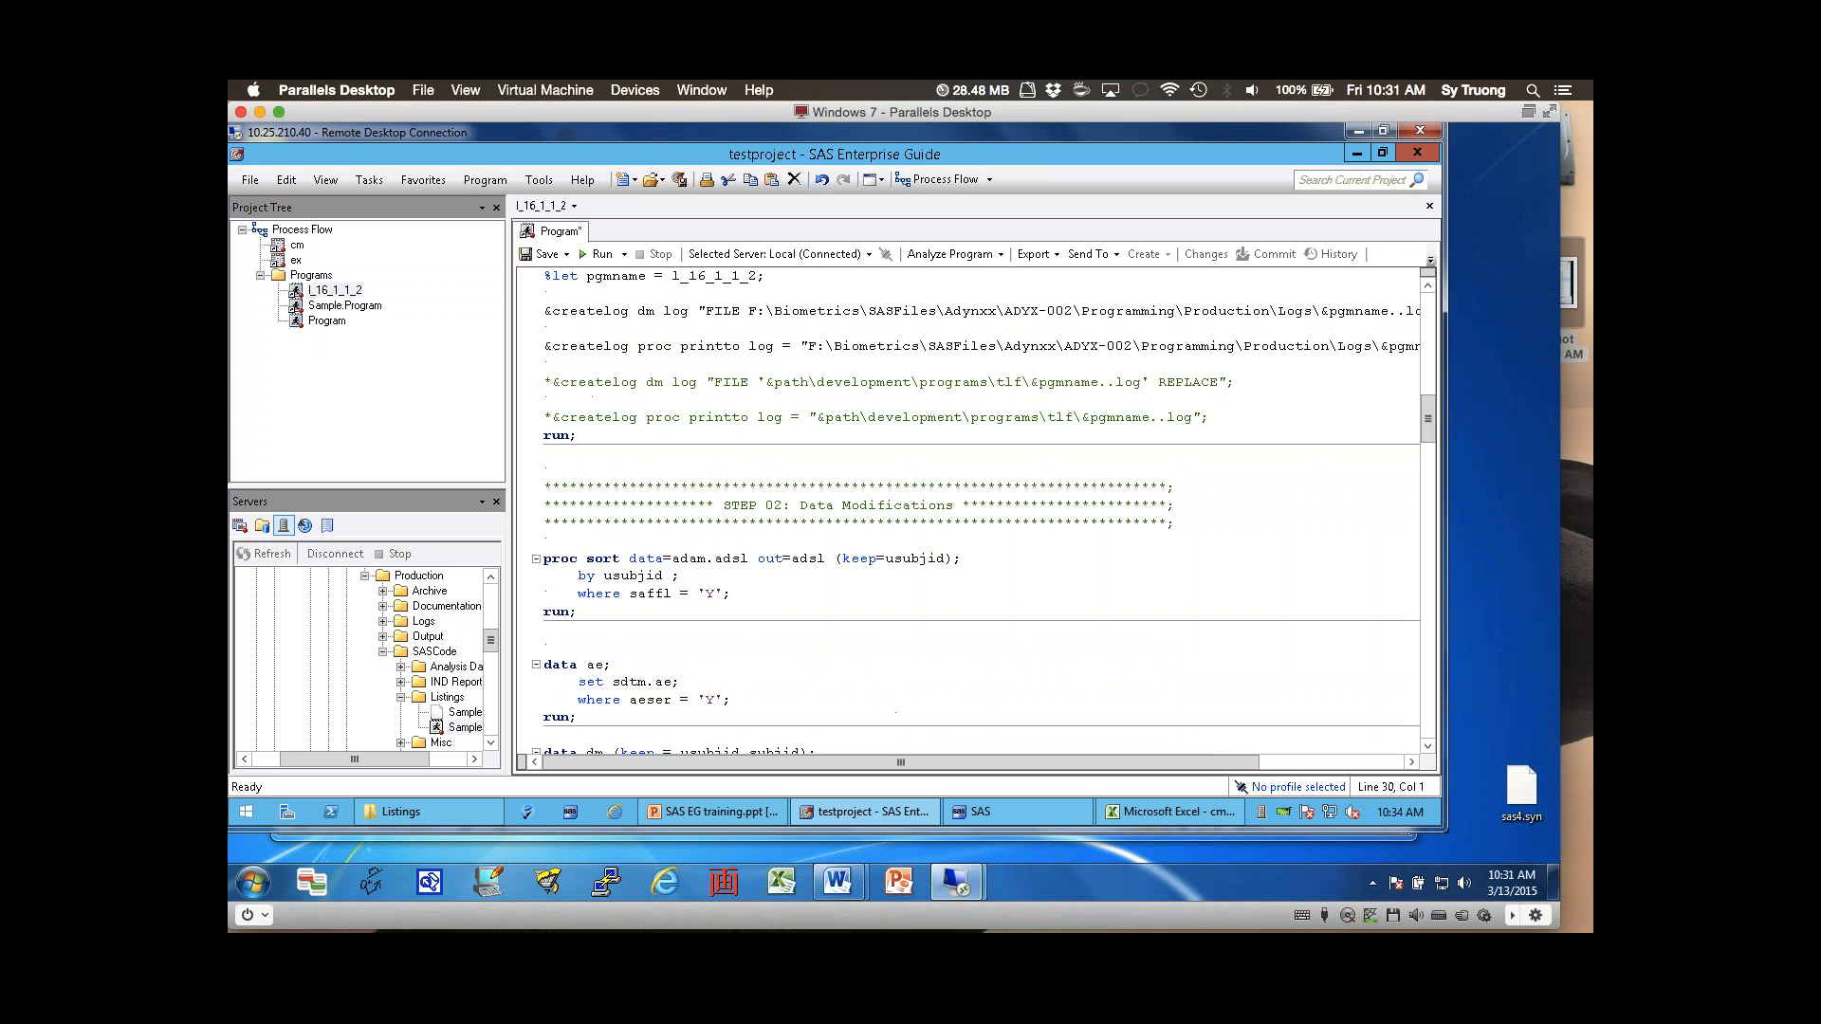
left_click_drag(545, 539, 544, 629)
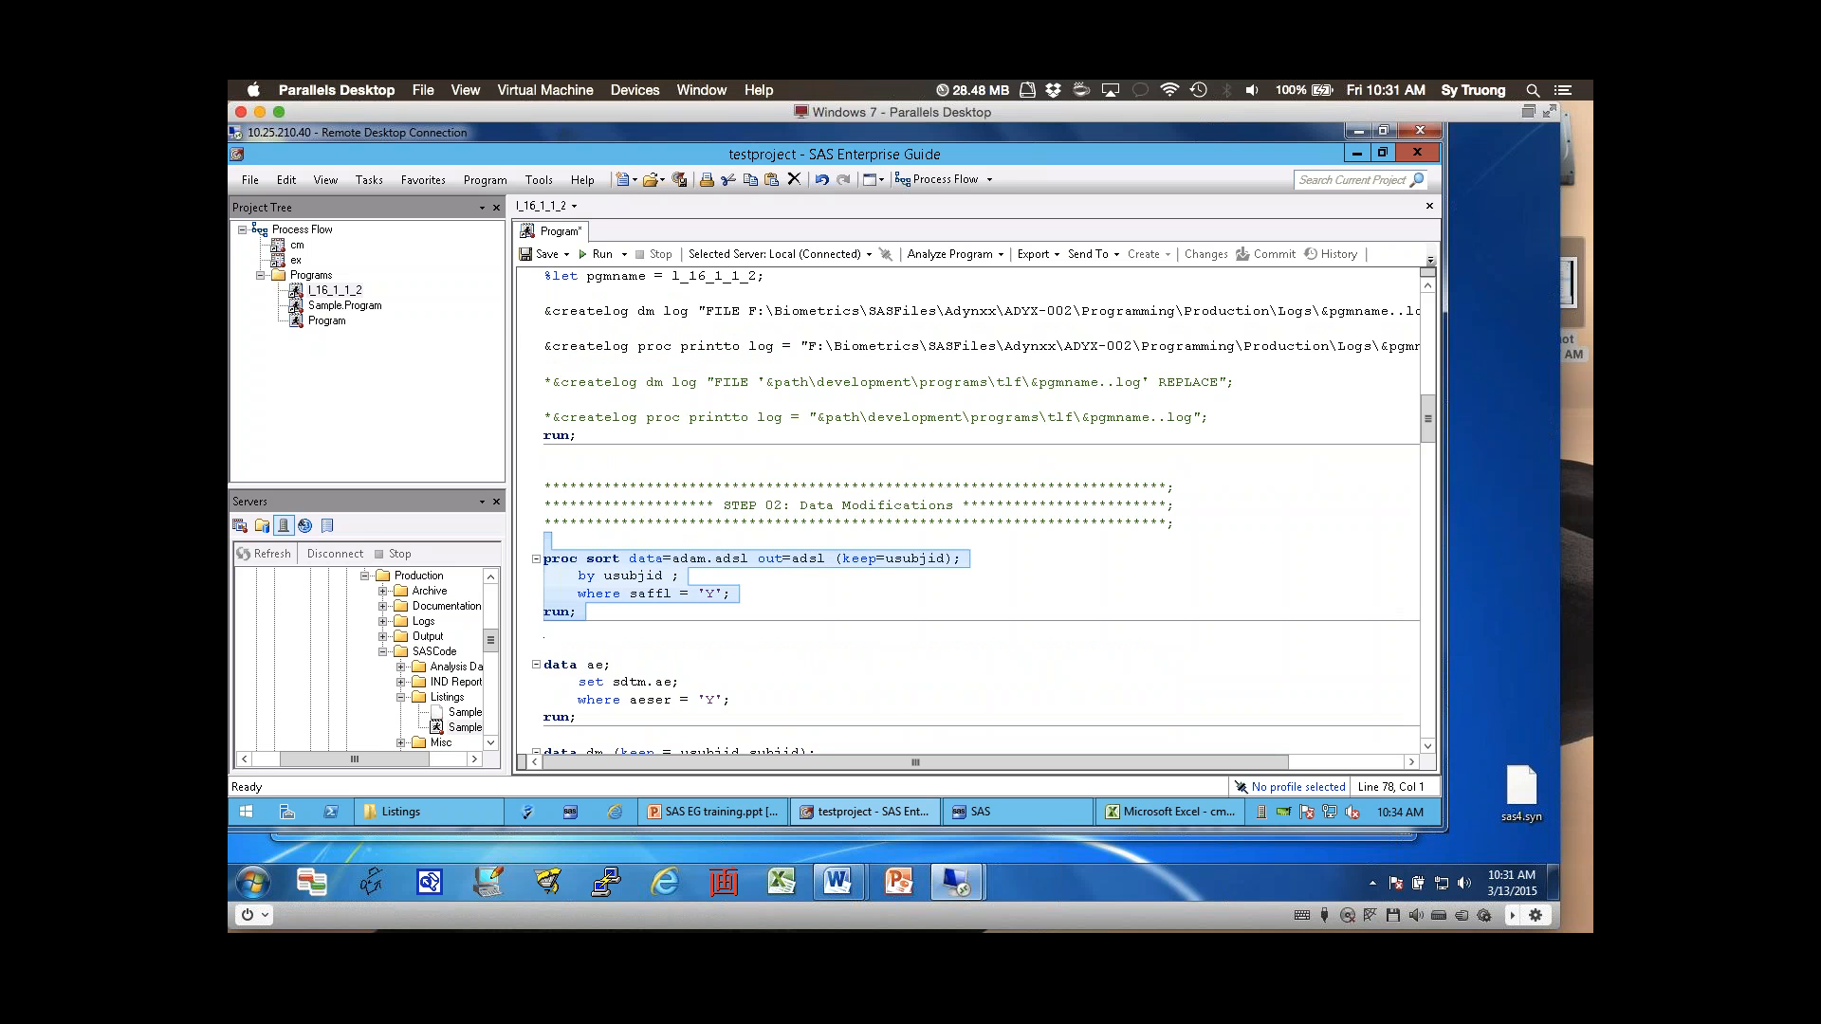
key("ctrl+slash")
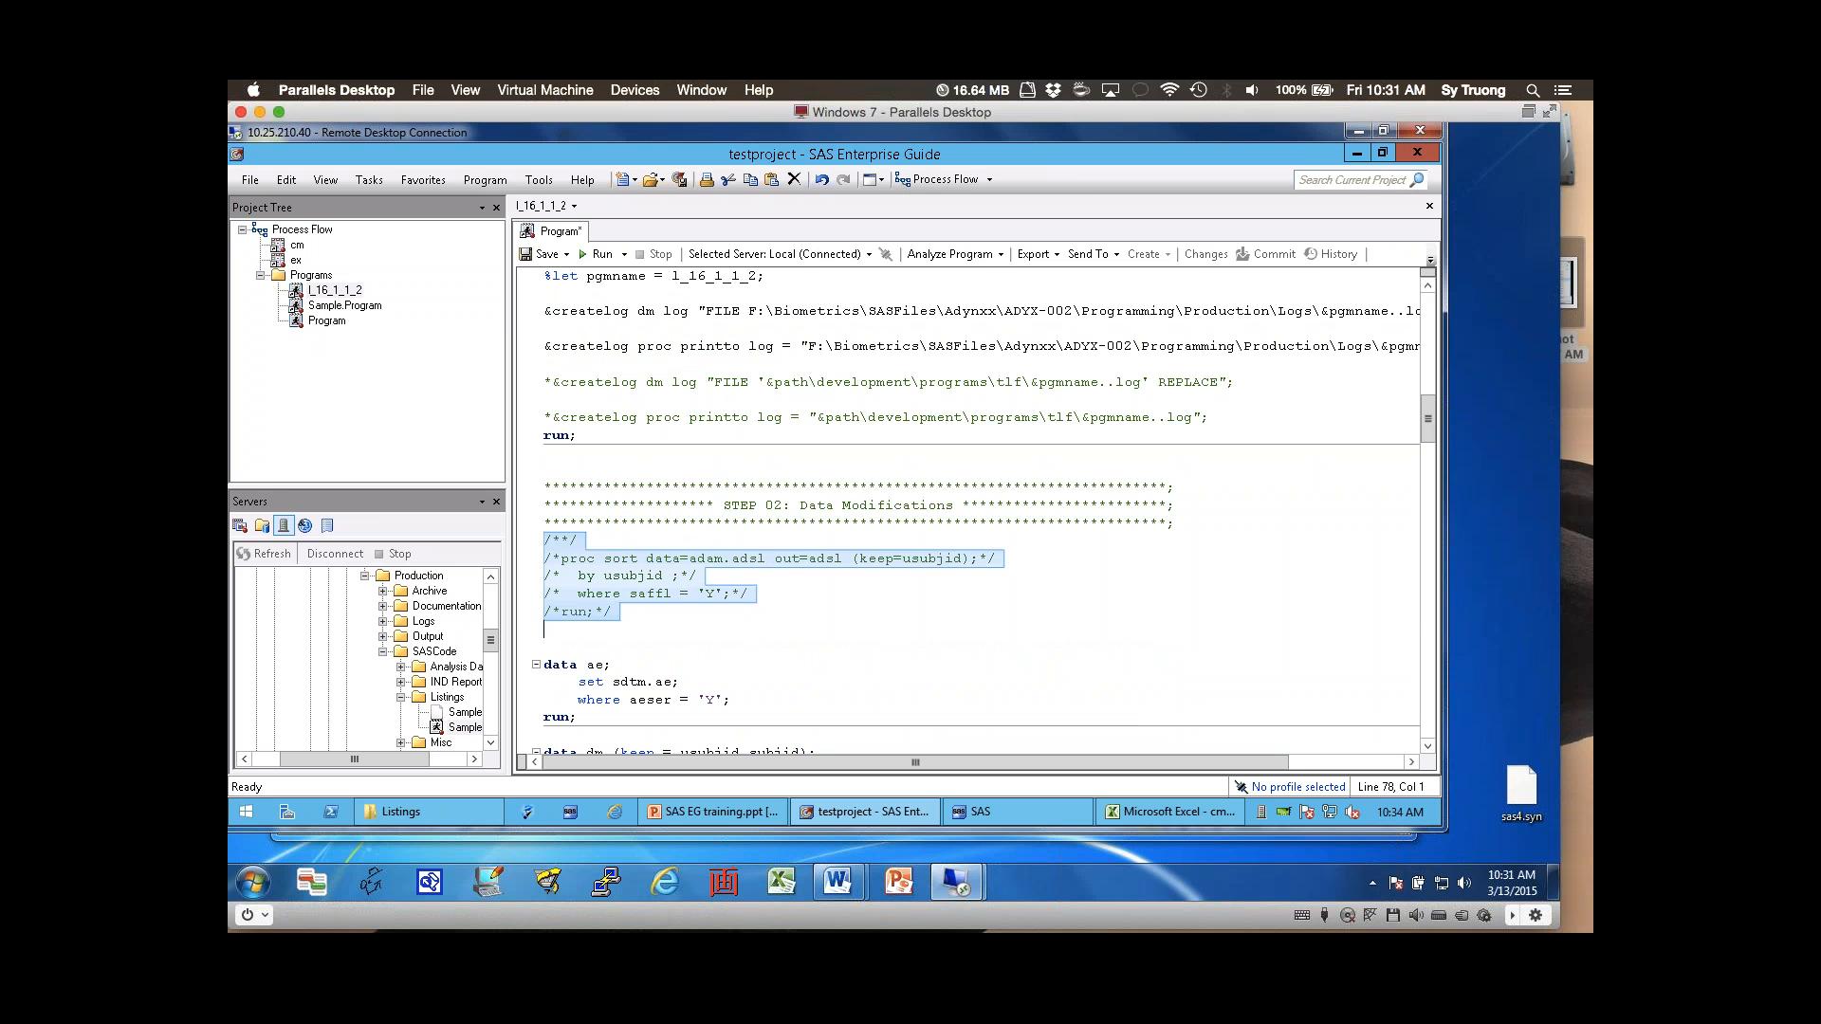
key("ctrl+z")
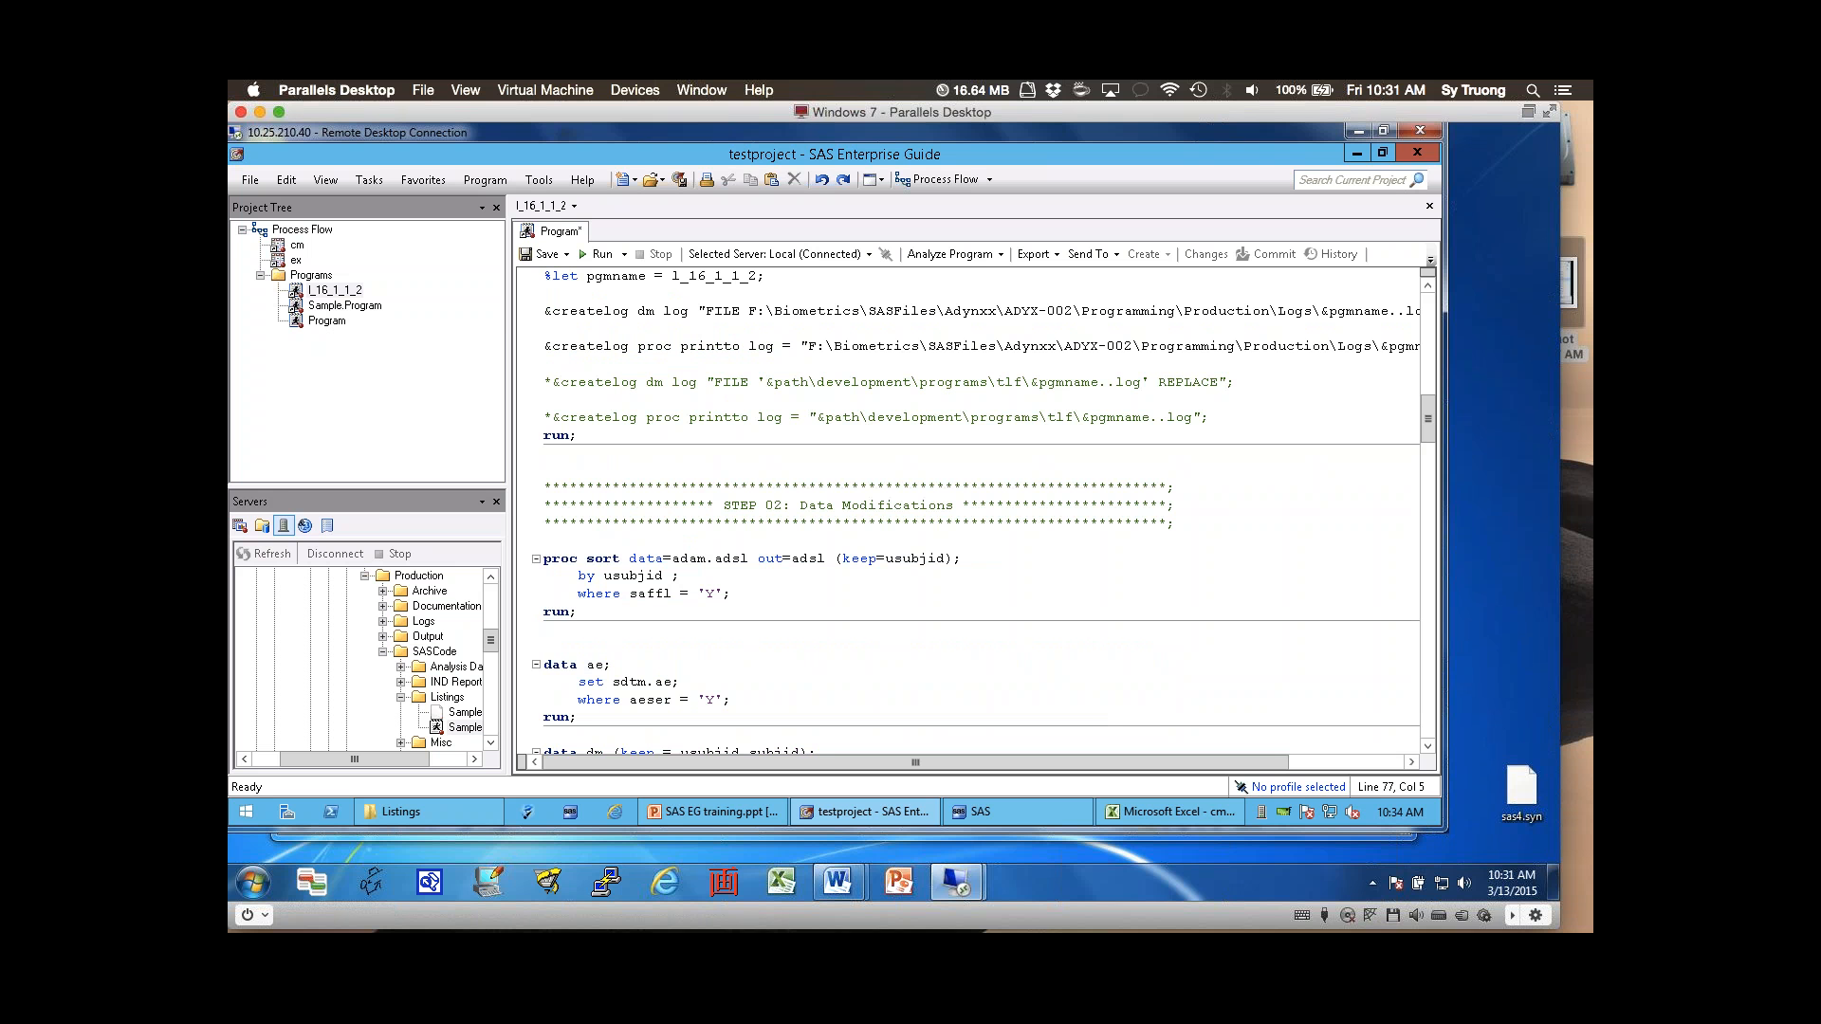
- Reselect the proc sort block under STEP 02, comment it out twice over, and undo both rounds of commenting
key("Up")
key("Up")
key("Up")
key("Up")
key("shift+Down")
key("shift+Down")
key("shift+Down")
key("shift+Down")
key("shift+End")
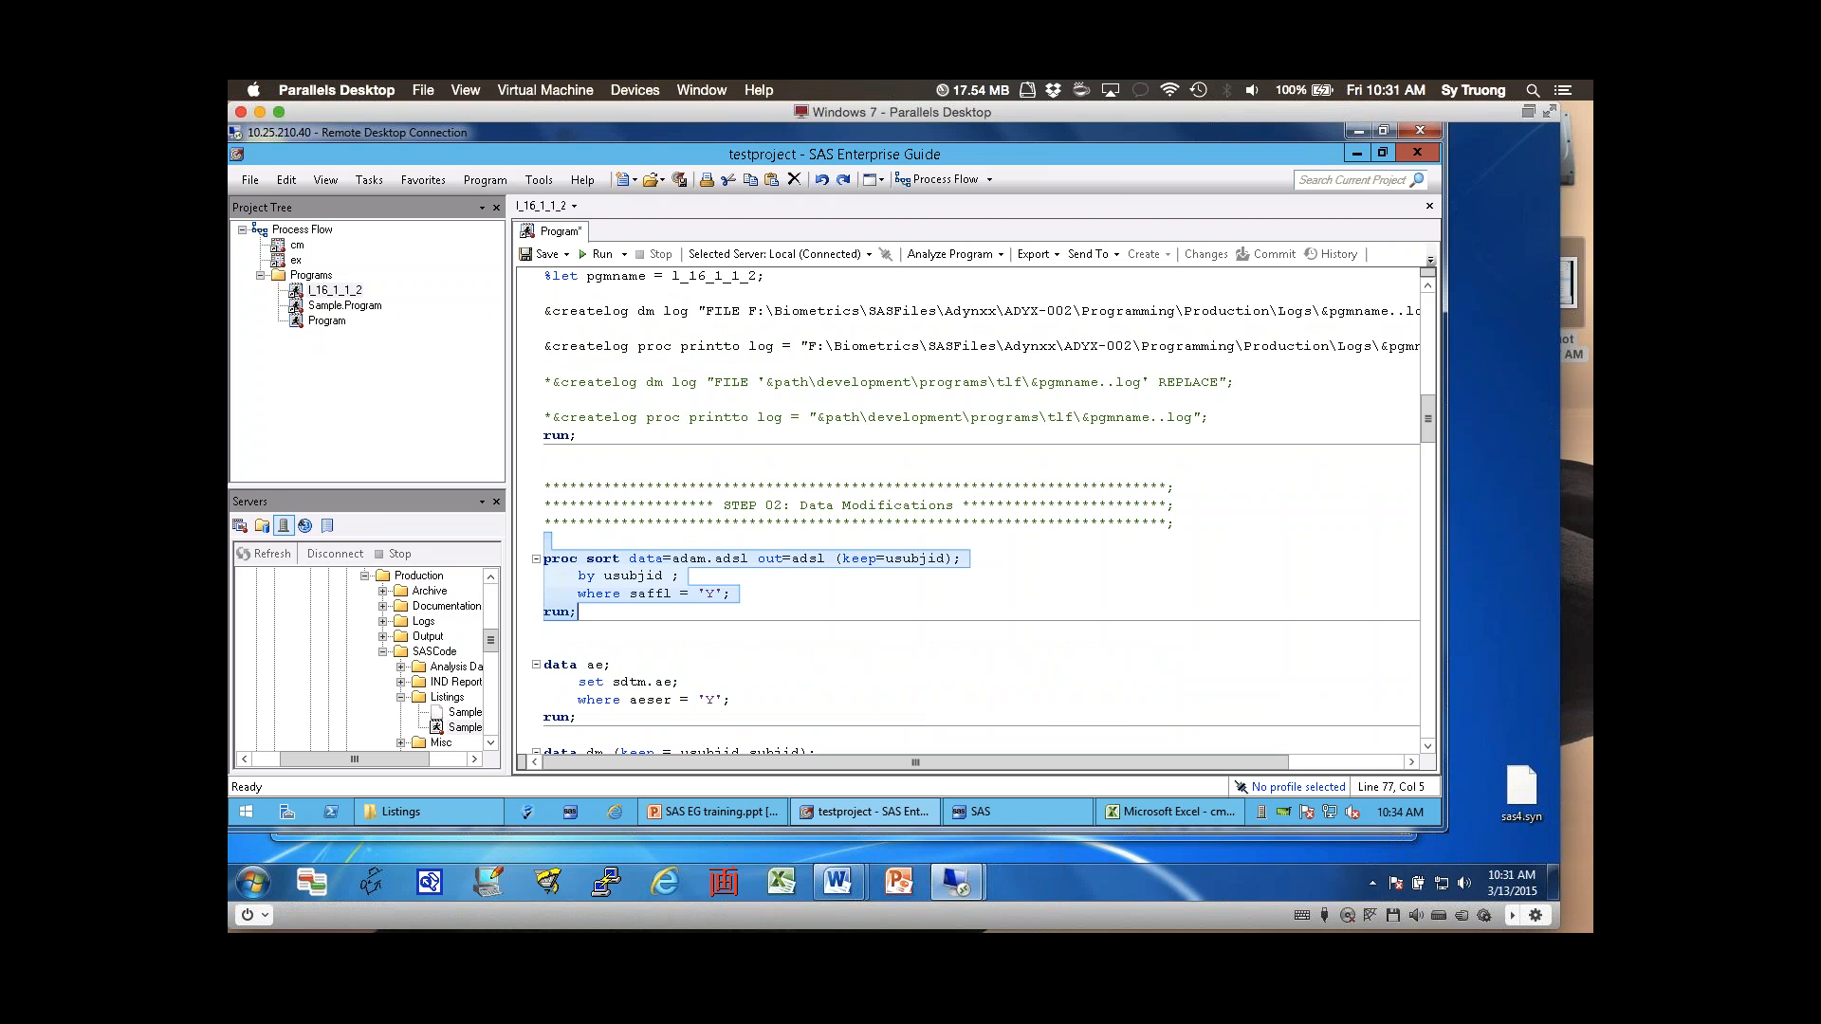
key("ctrl+/")
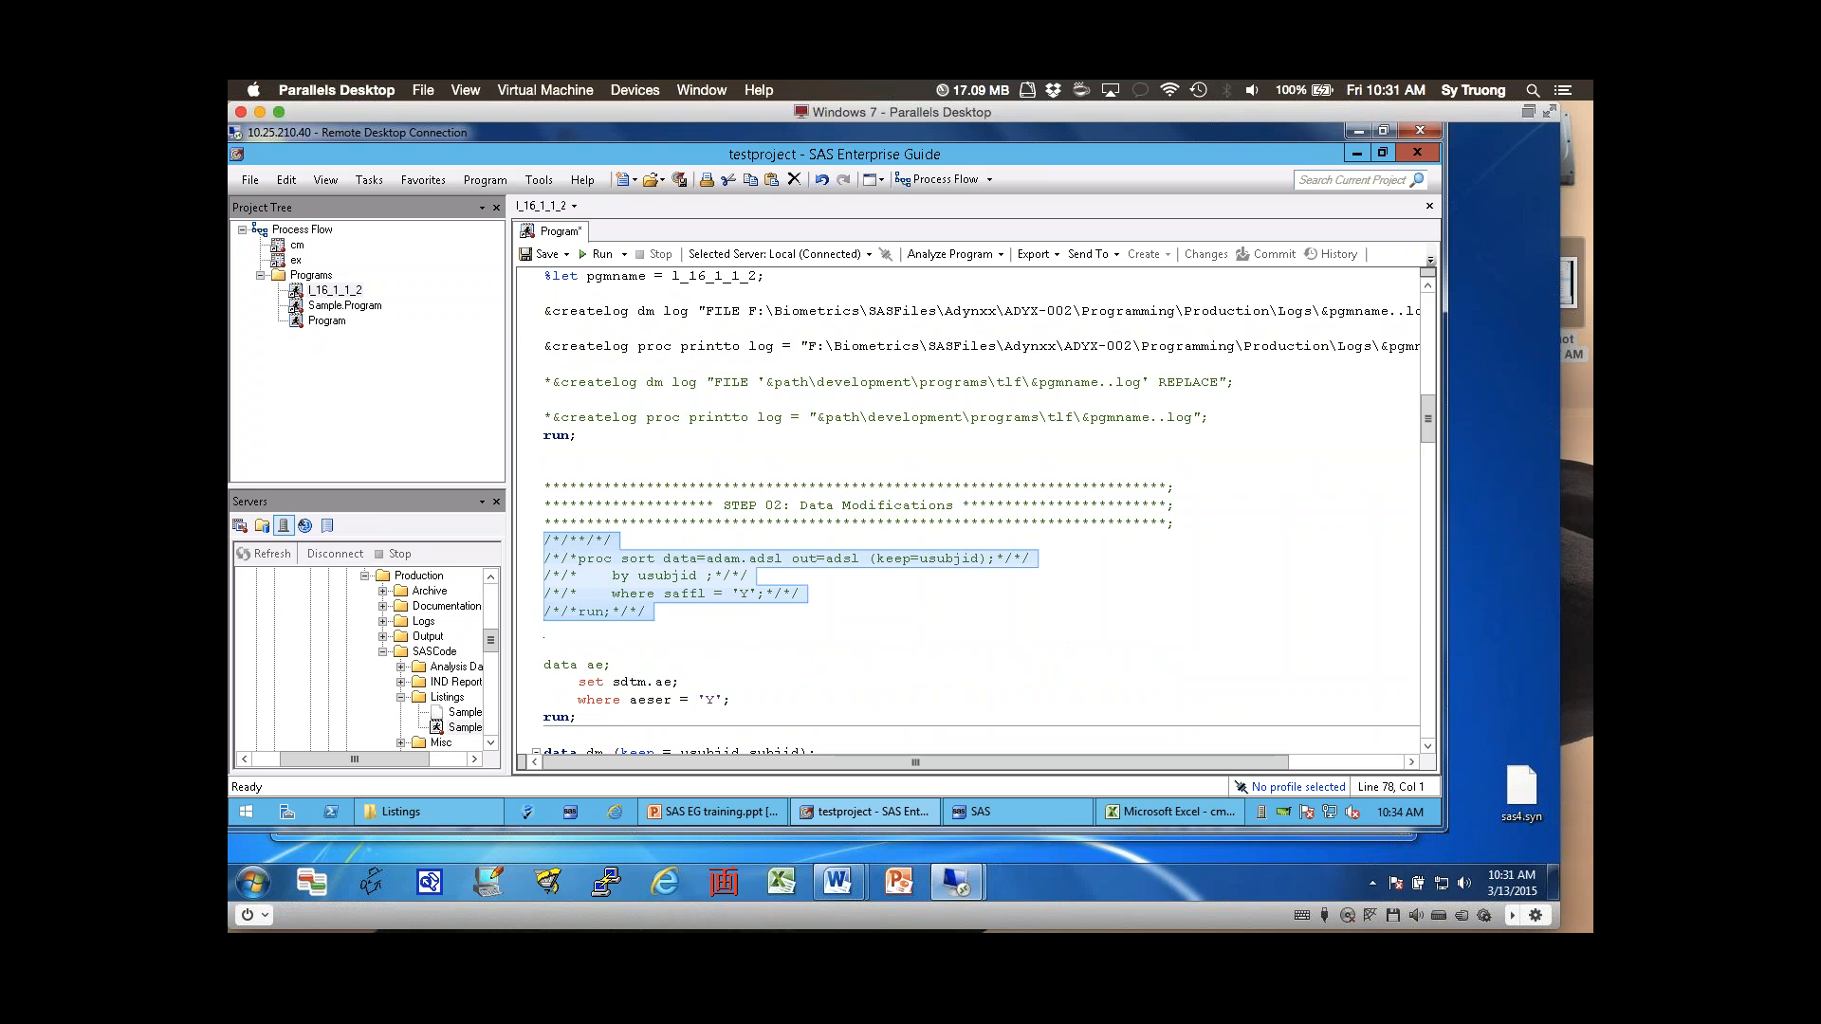
key("ctrl+z")
key("ctrl+z")
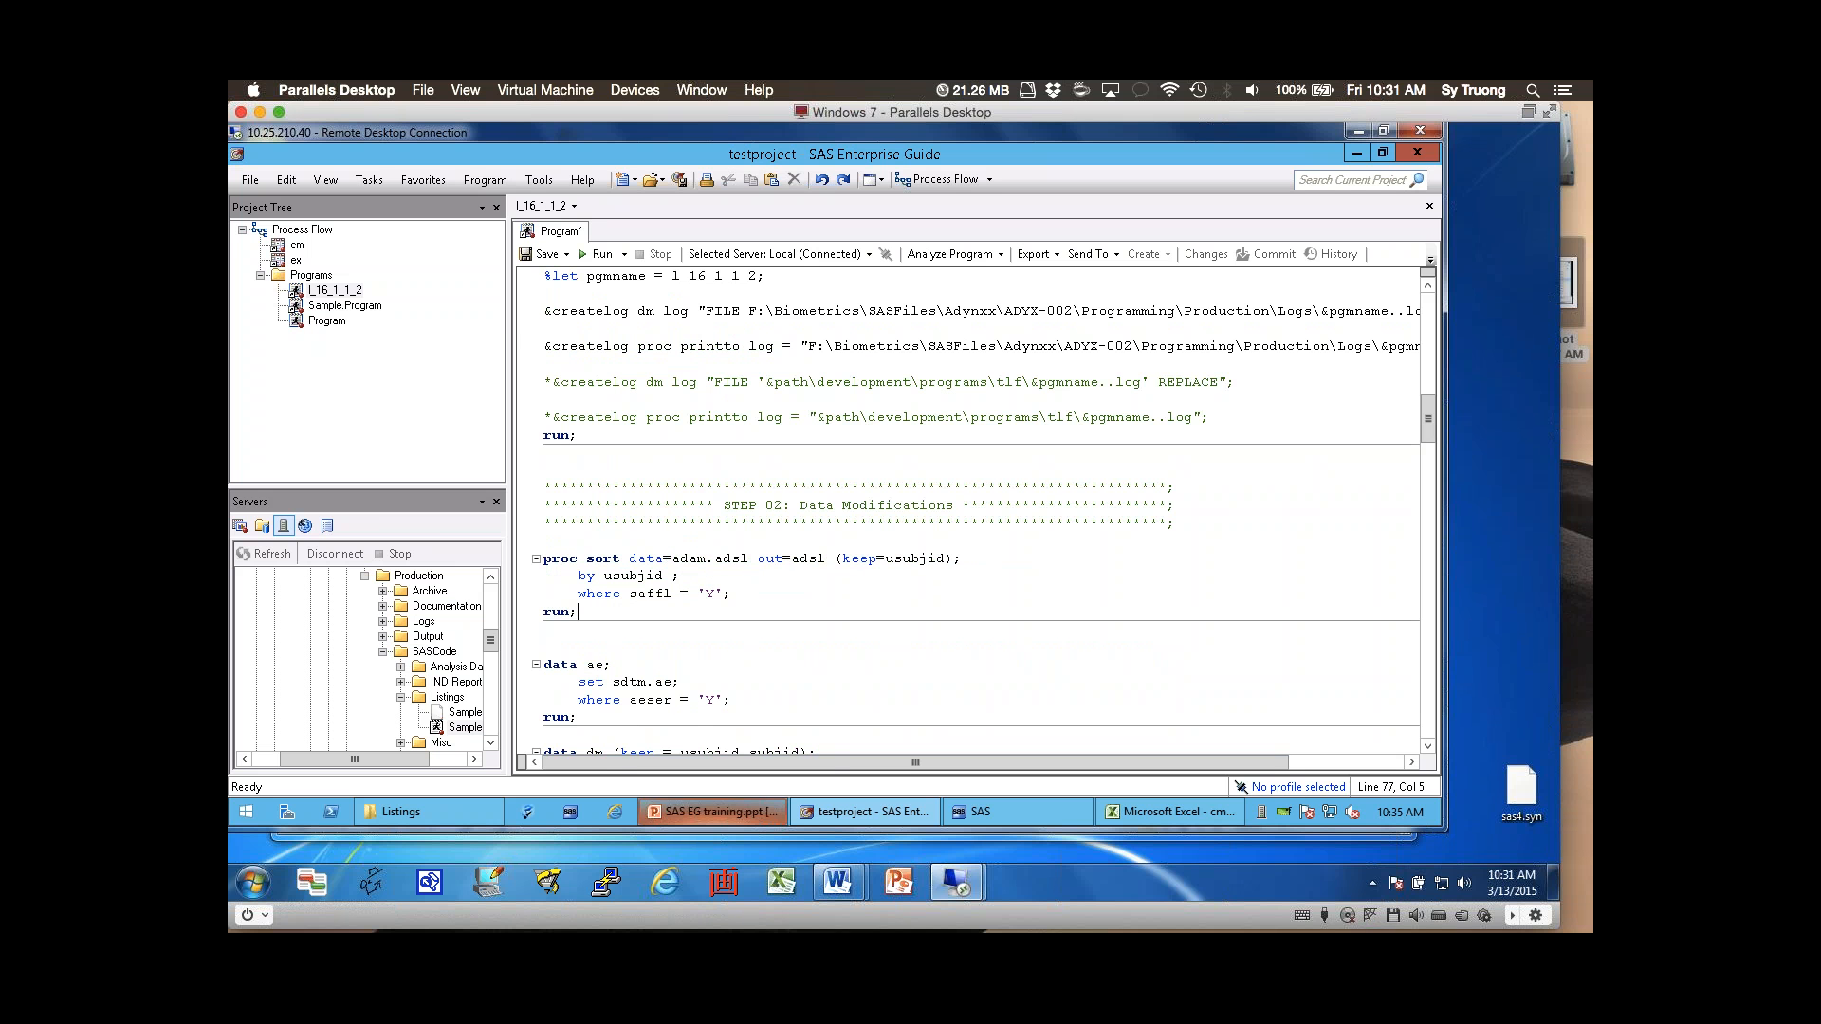
- Switch to the PowerPoint training deck and show slide 19 and slide 20 about Upper Case Text
left_click(713, 812)
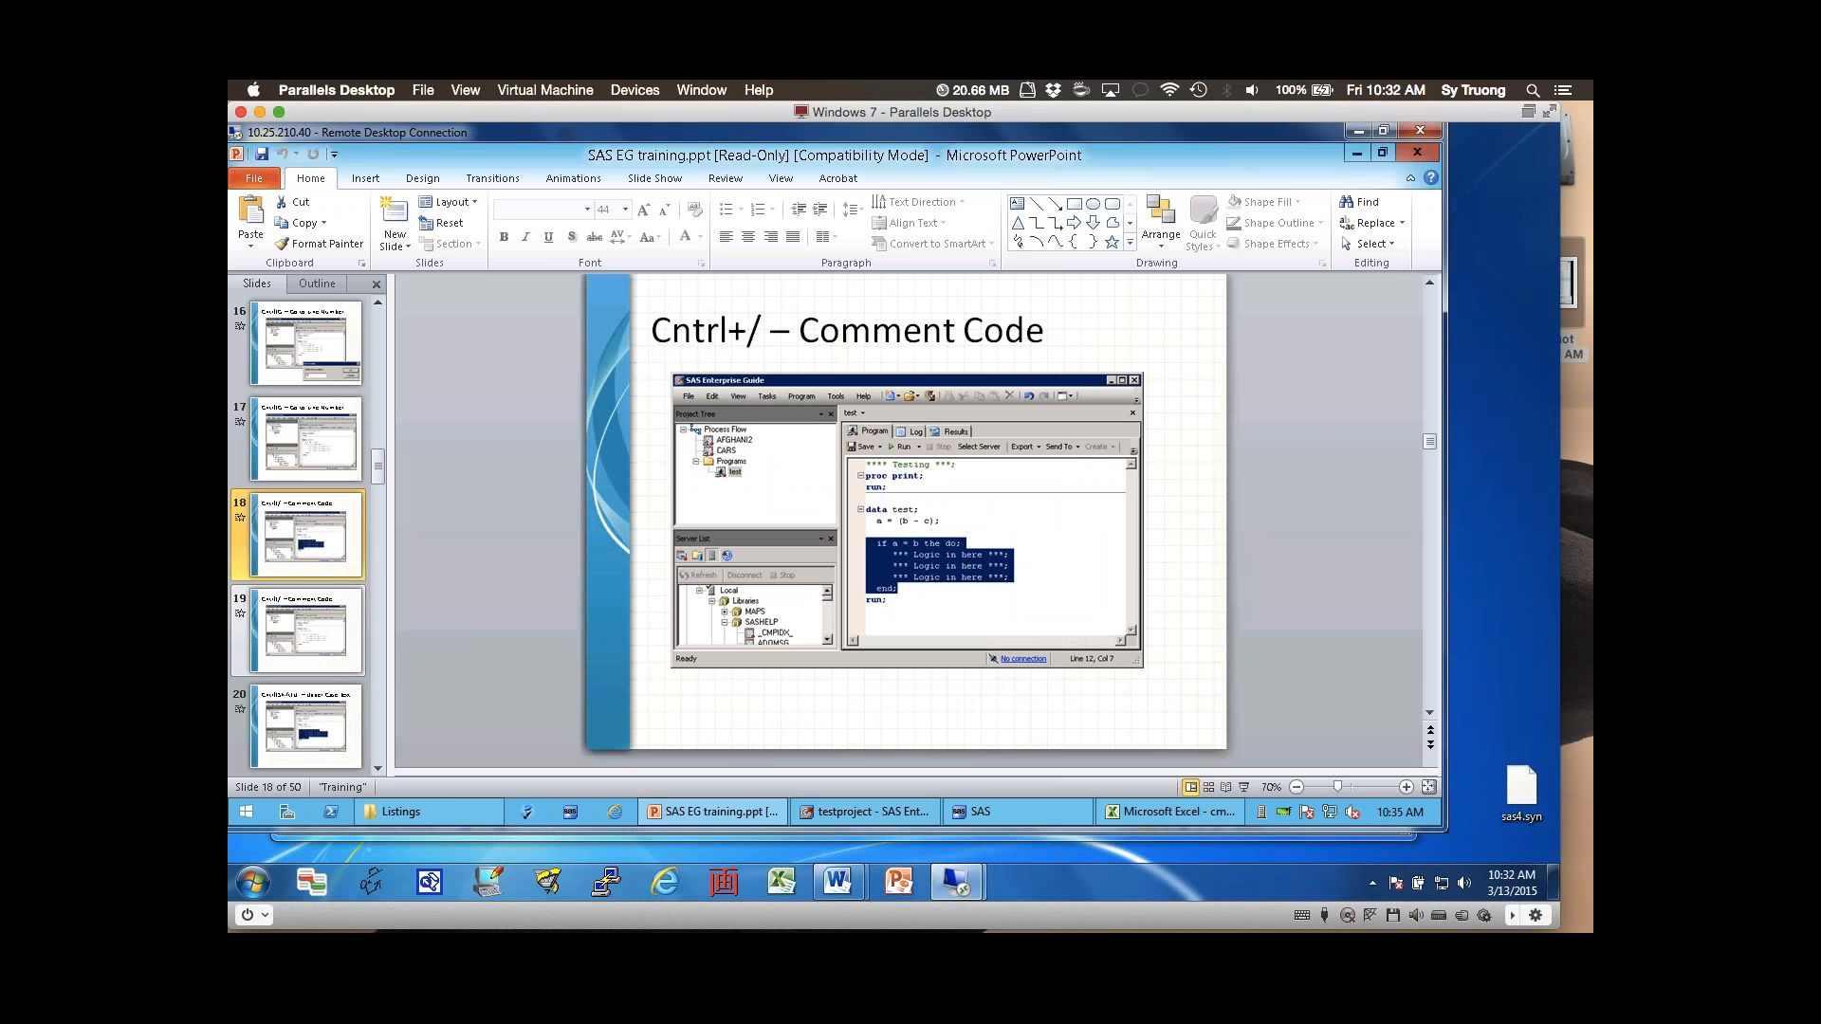
left_click(328, 631)
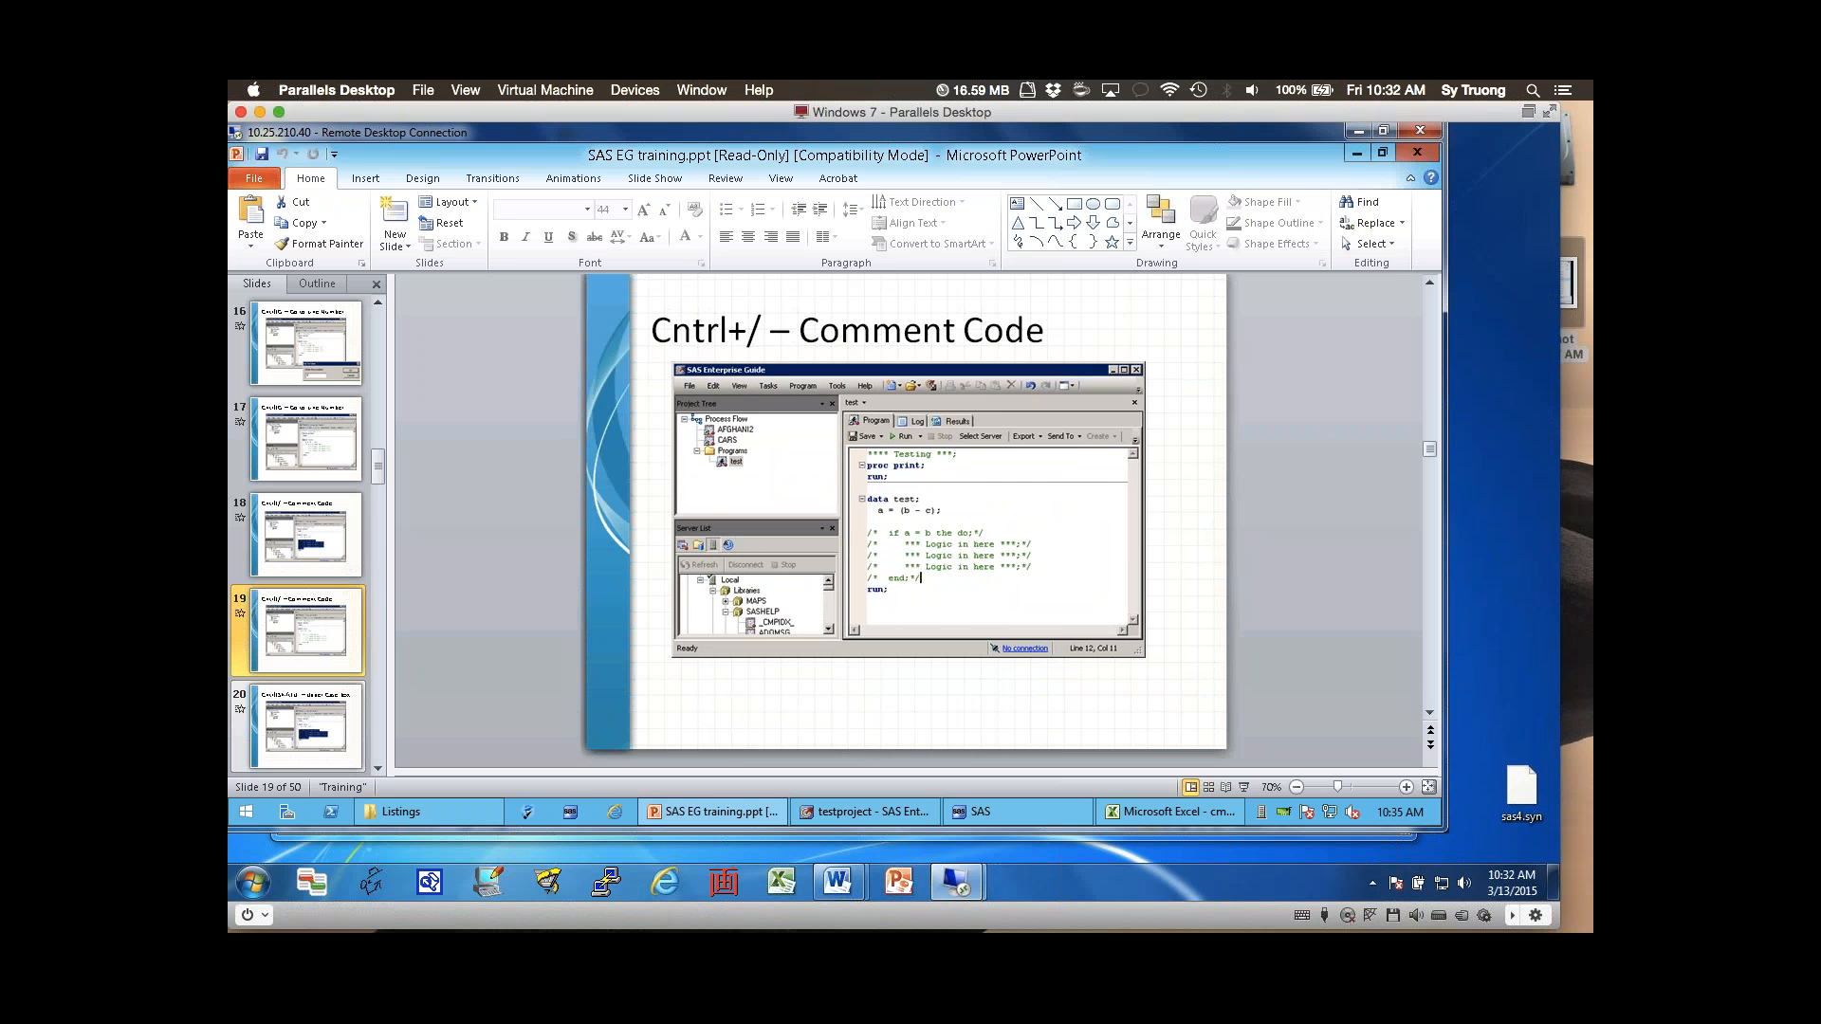
left_click(323, 726)
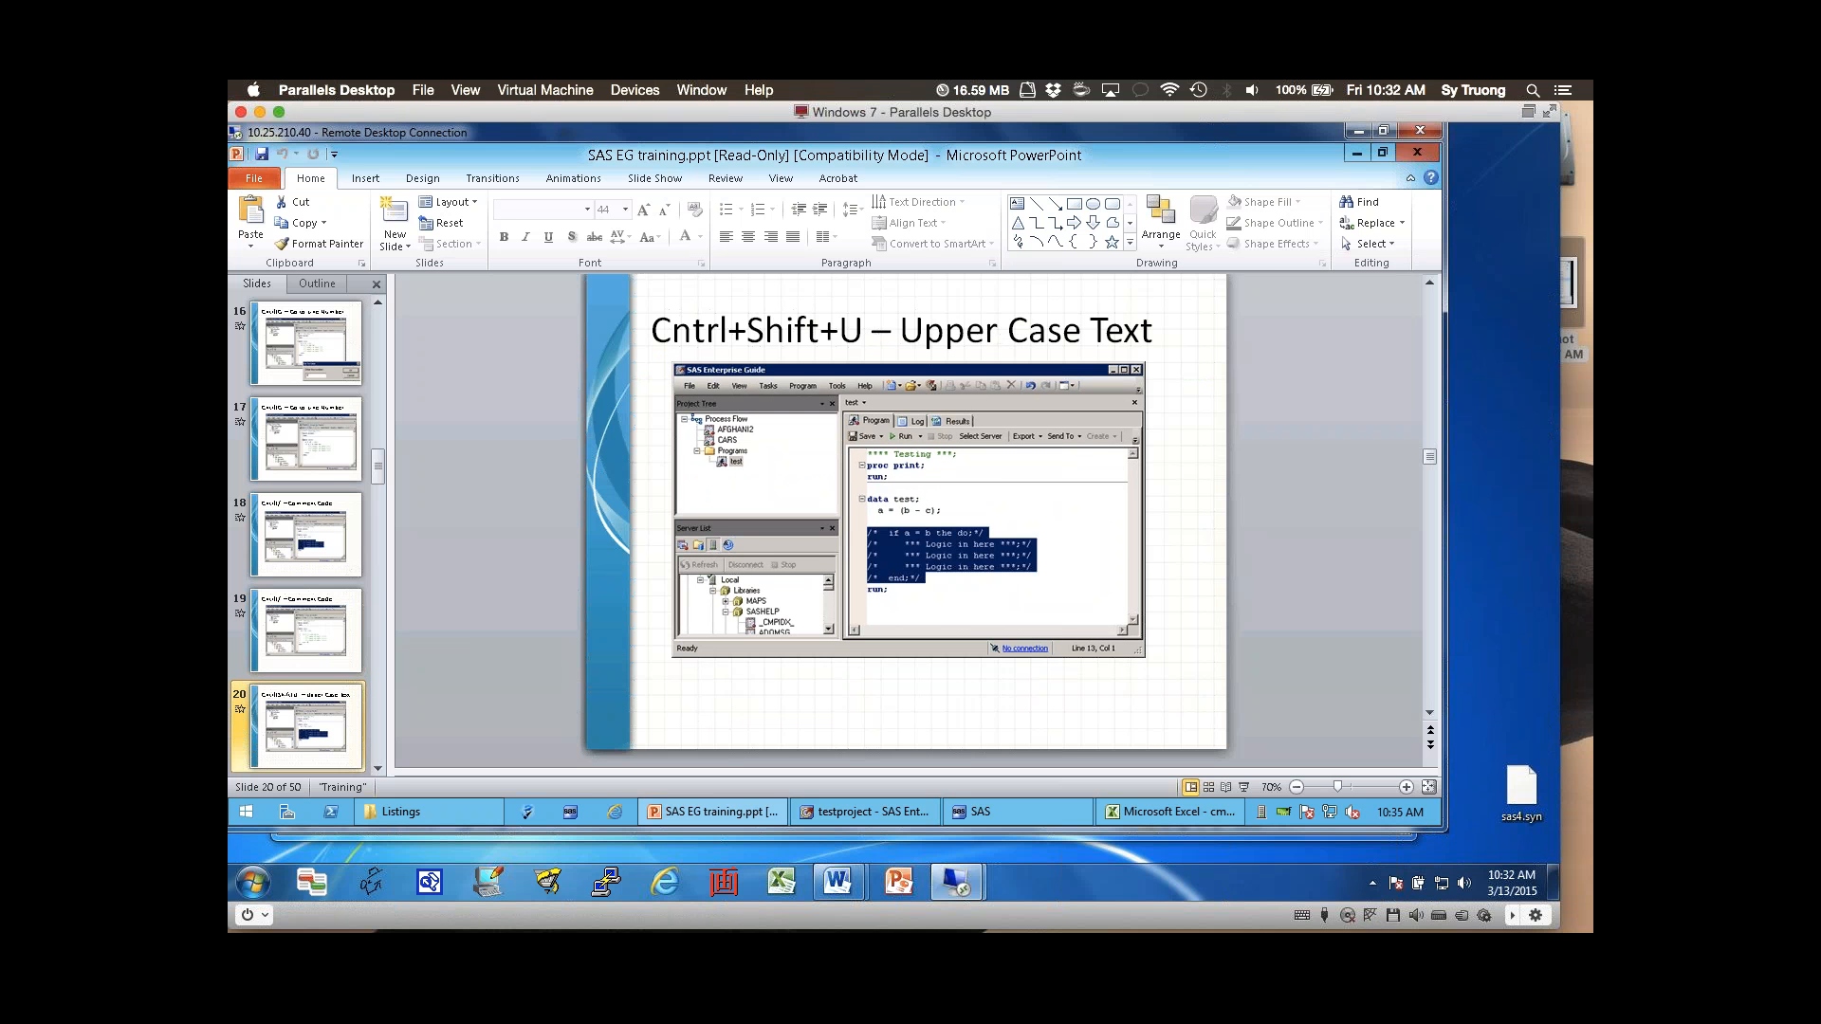
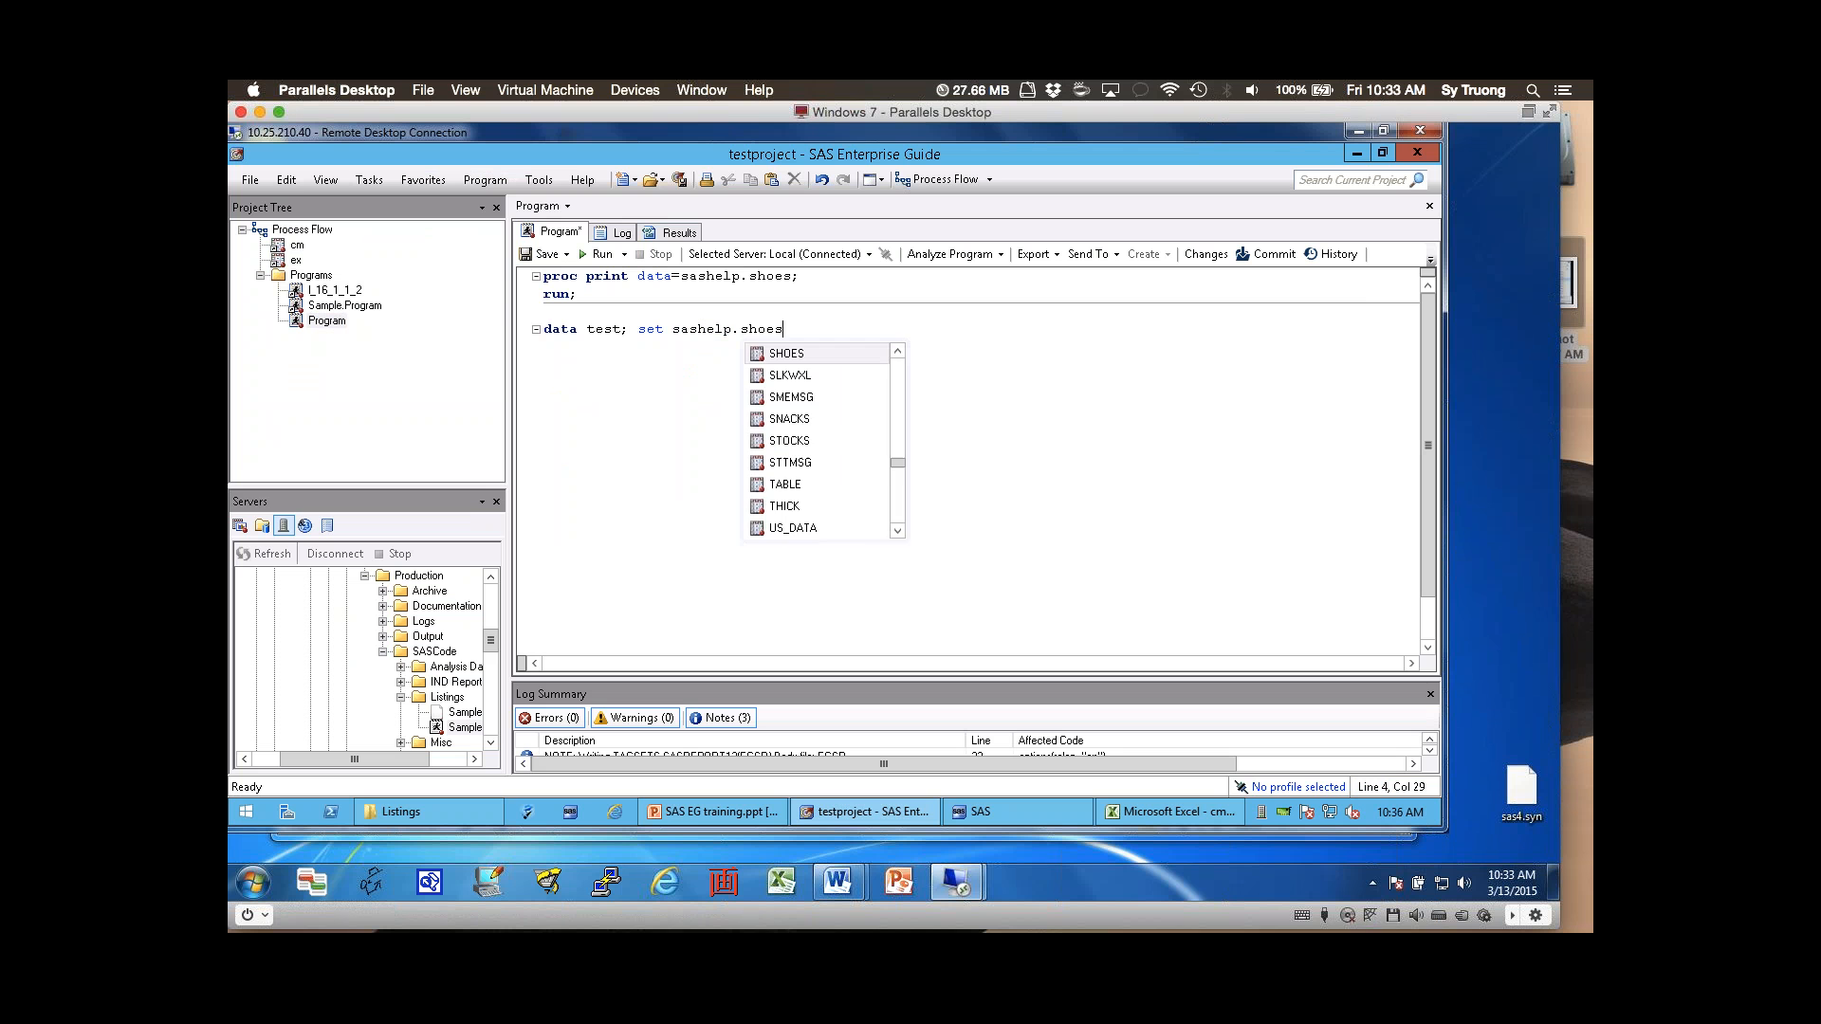
- Complete the data test step on sashelp.shoes with a run statement and auto-indent the program code
type("; r")
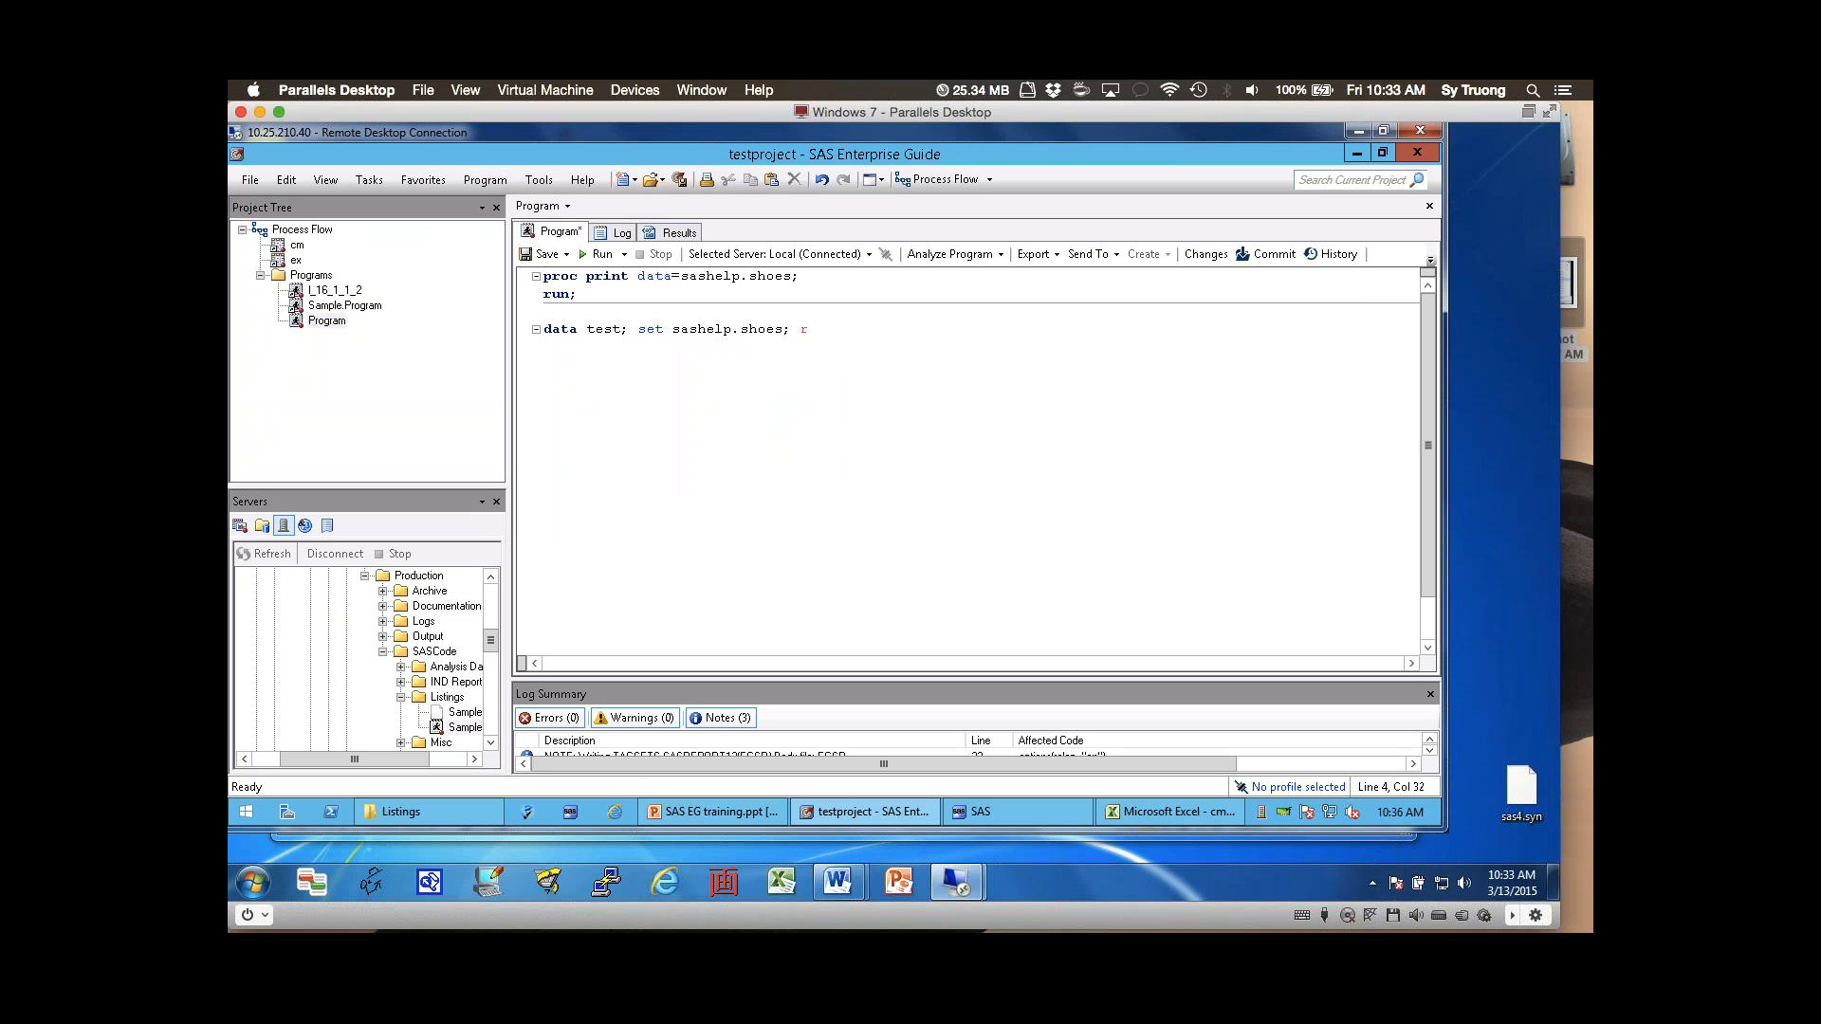
type("un;")
left_click_drag(543, 330, 784, 329)
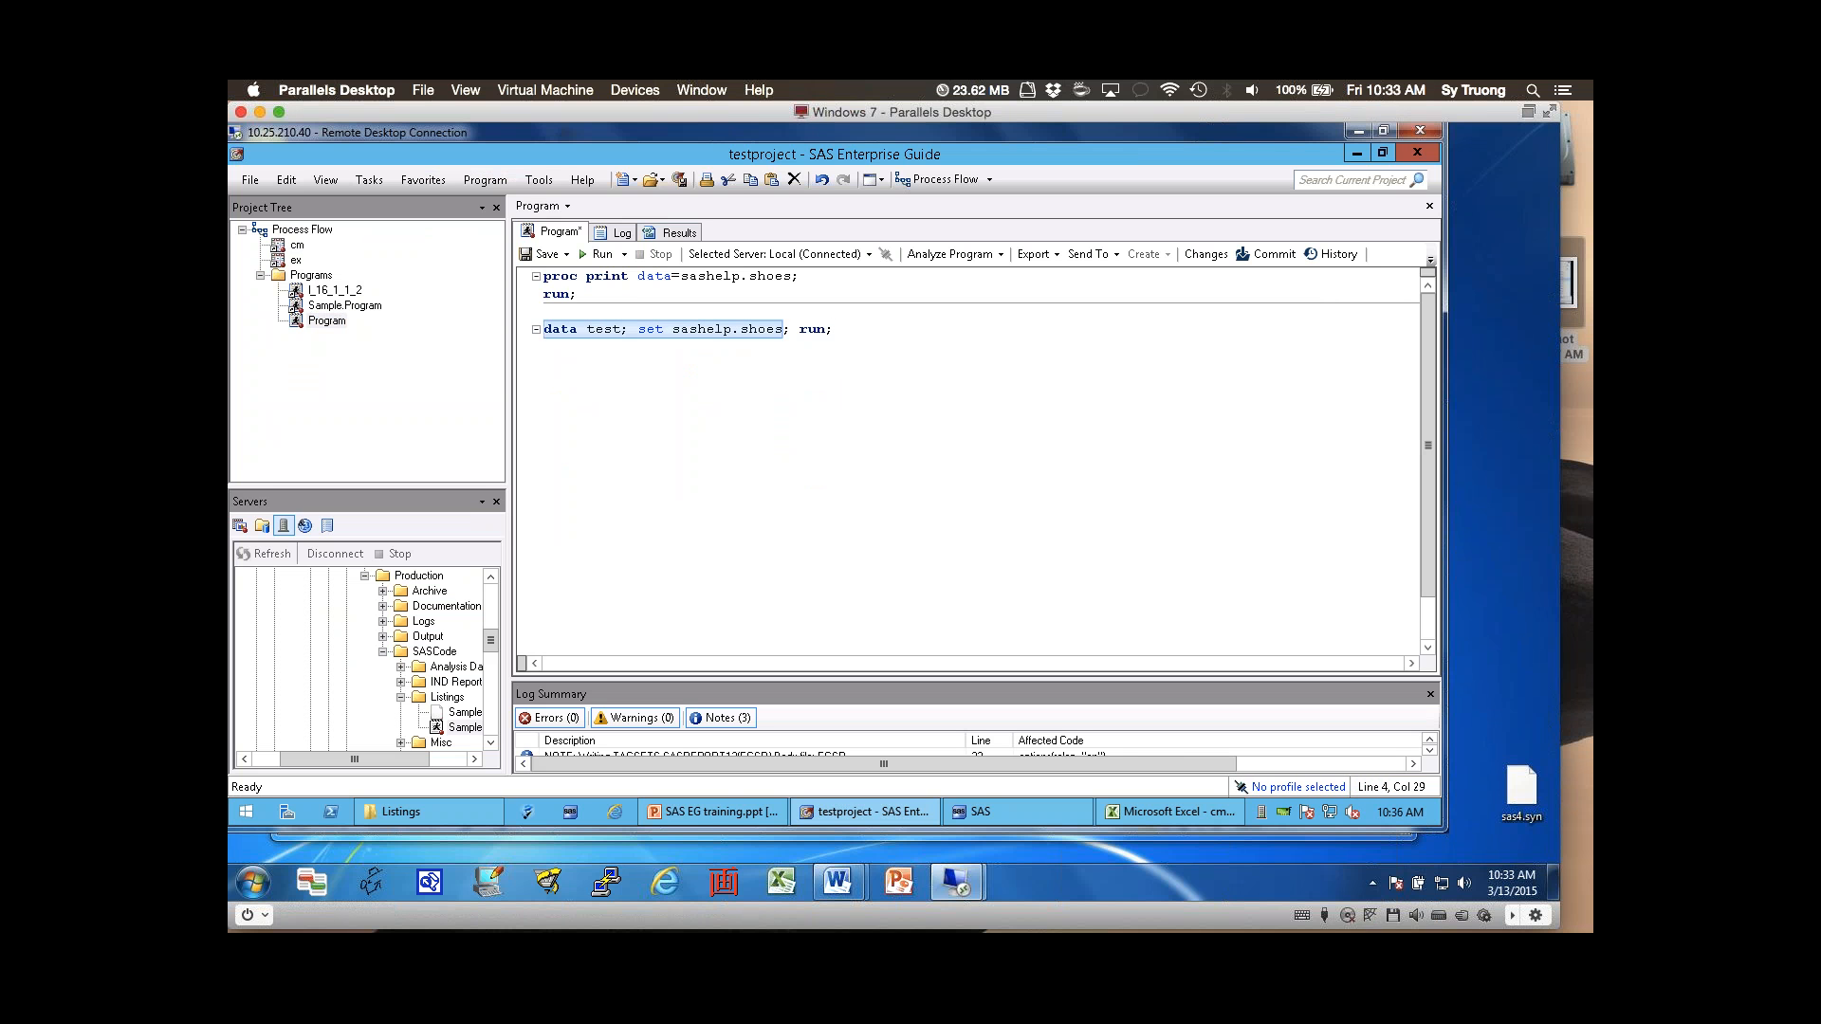
left_click(812, 329)
key("ctrl+i")
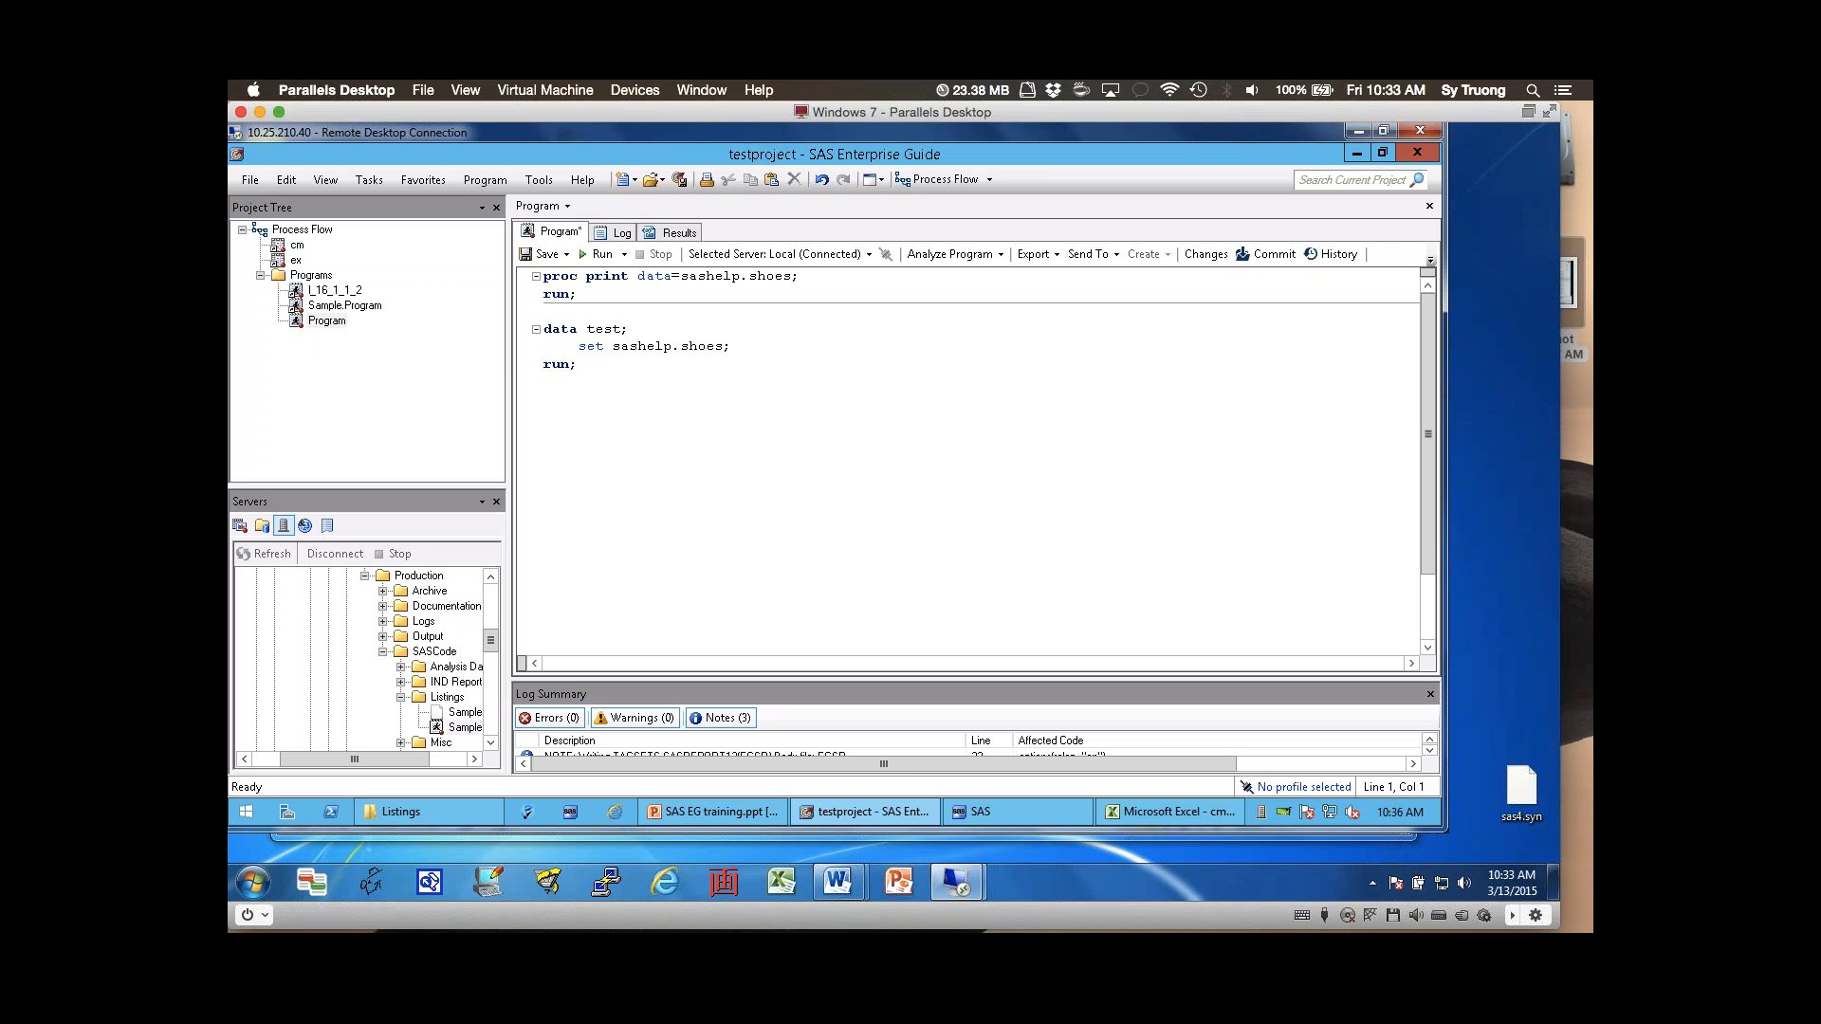
- Highlight the indentation before the set statement and the whole program to review the auto-indented code
left_click(578, 347)
left_click_drag(544, 347, 583, 347)
left_click(579, 365)
left_click_drag(578, 365, 551, 276)
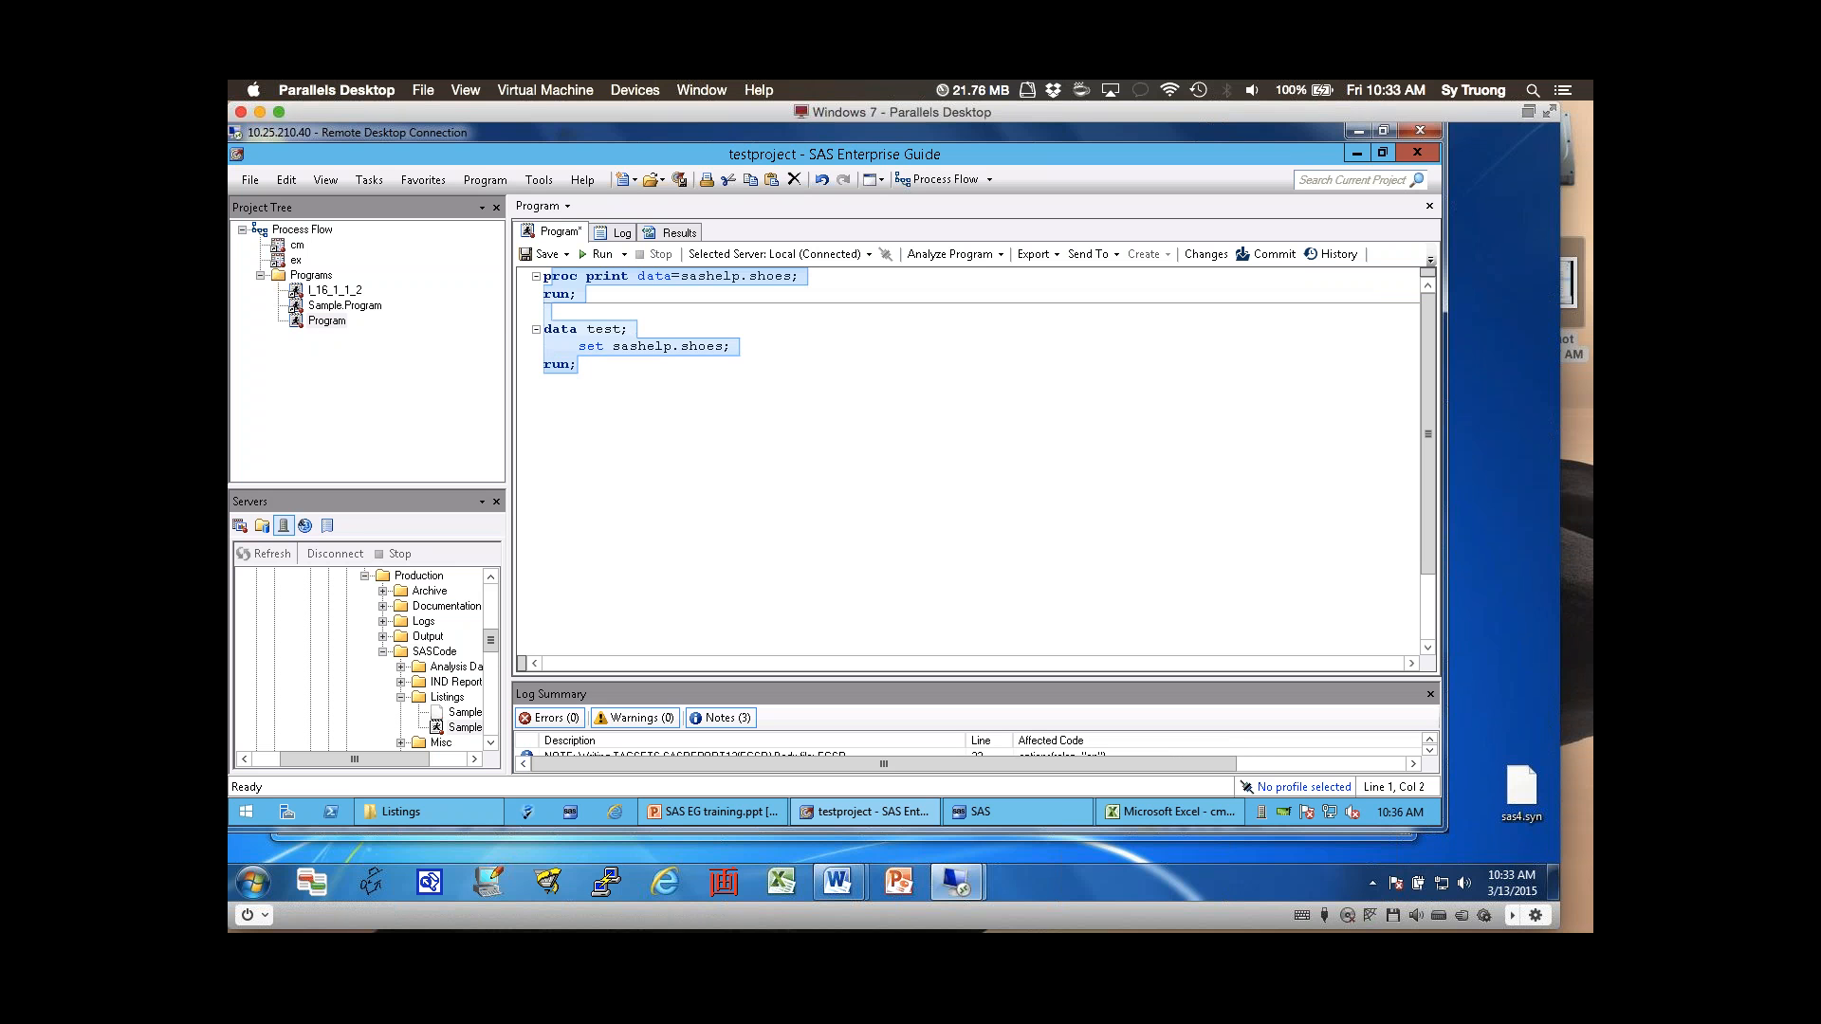
left_click(579, 364)
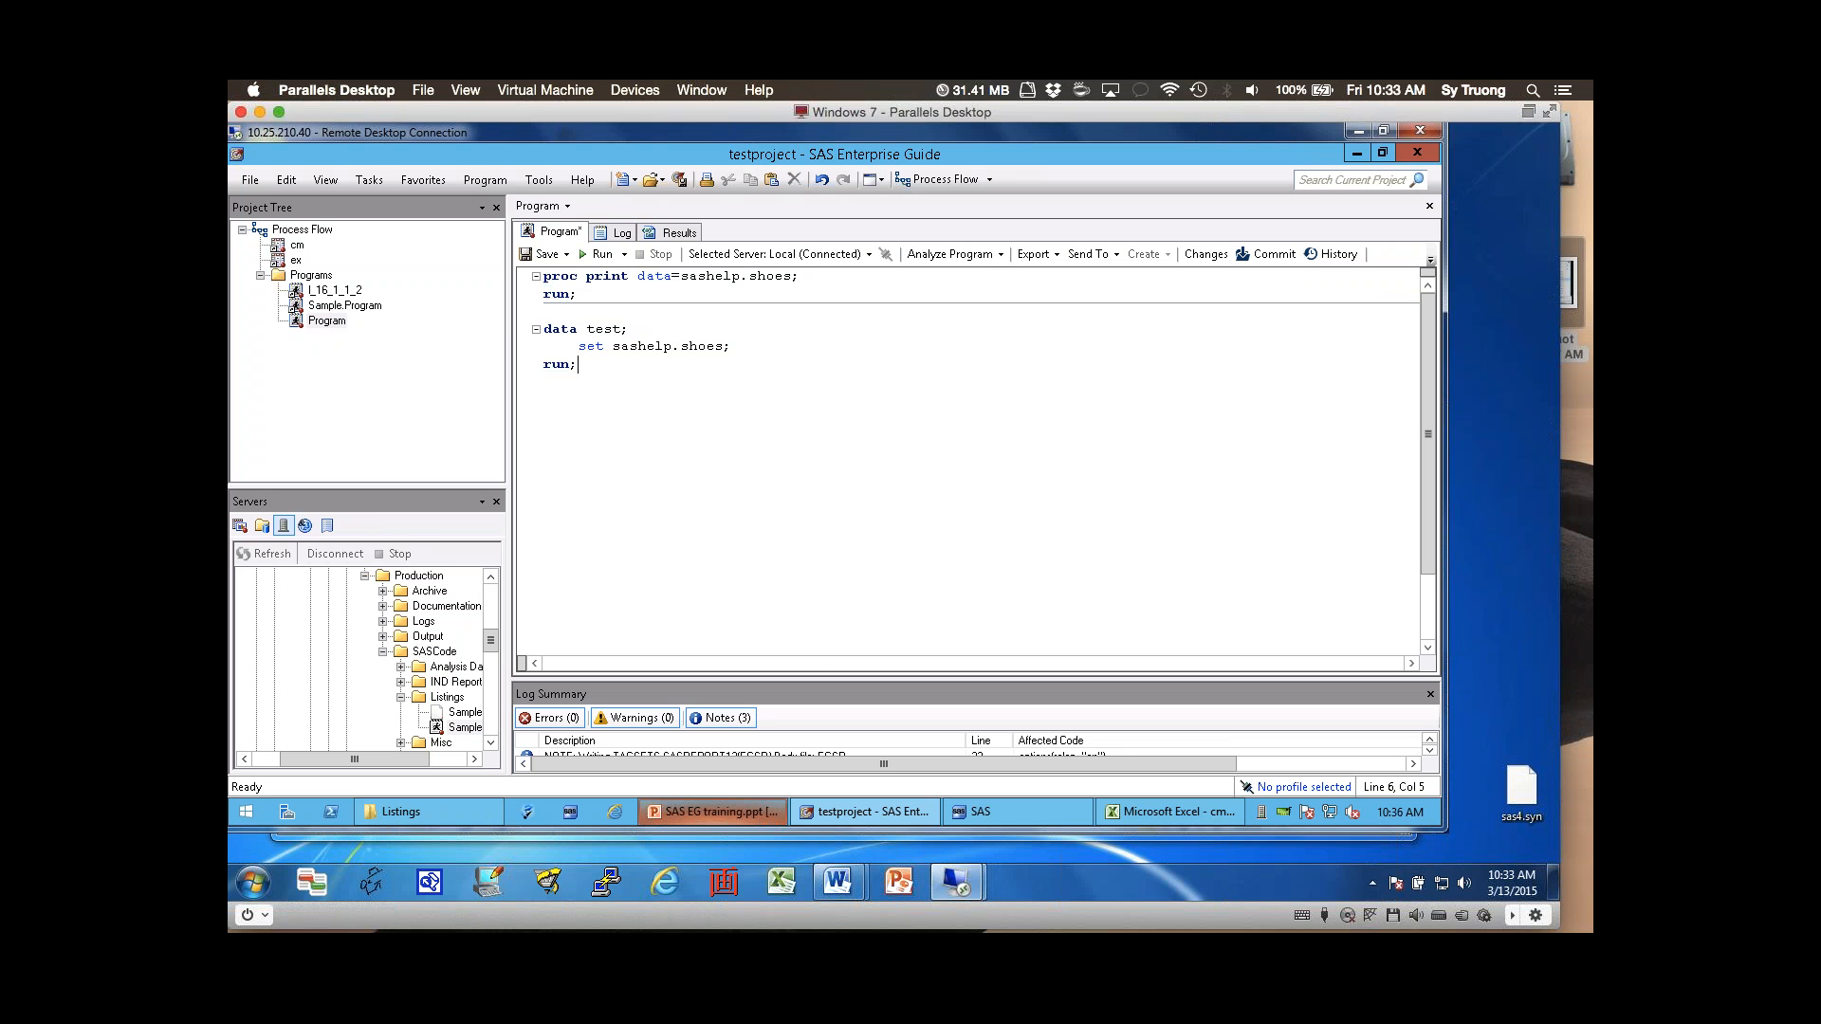
- Switch to the PowerPoint training deck, show slides 23 and 24 about Auto Indent and Move Next ERROR, and highlight the shortcut in slide 24's title
mouse_move(712, 812)
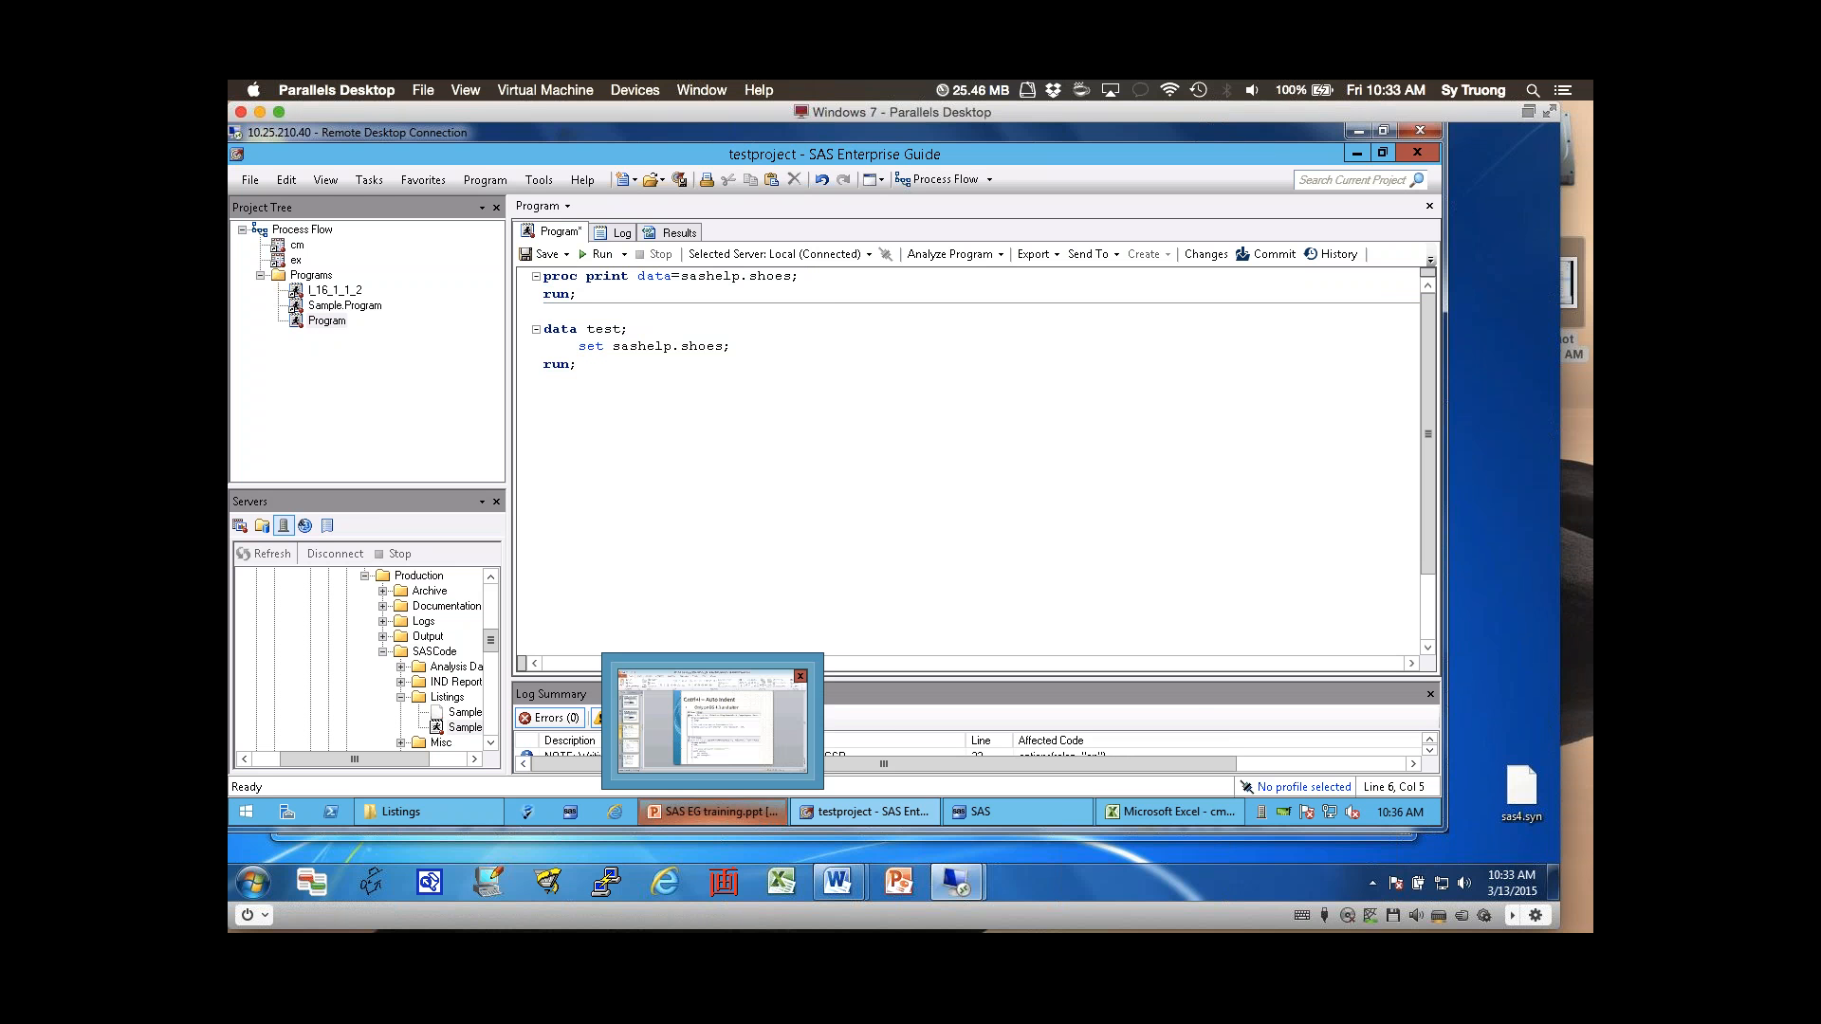
left_click(711, 721)
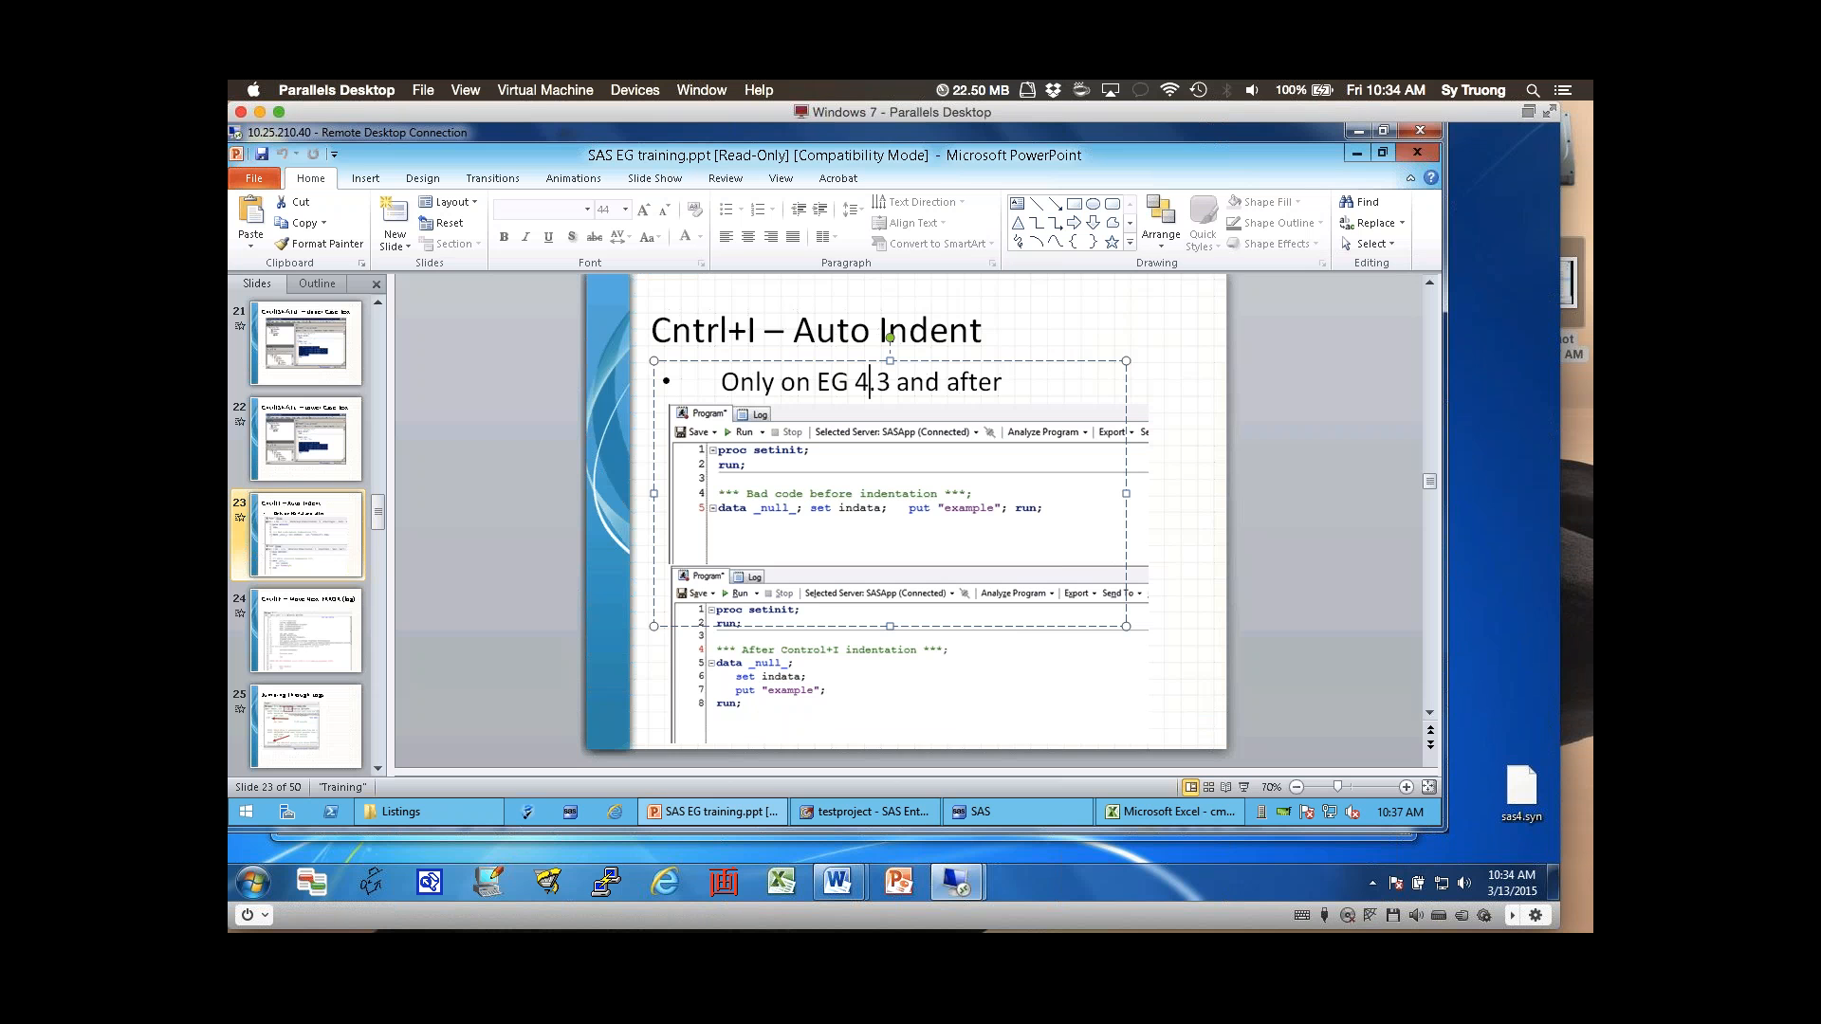
left_click(870, 382)
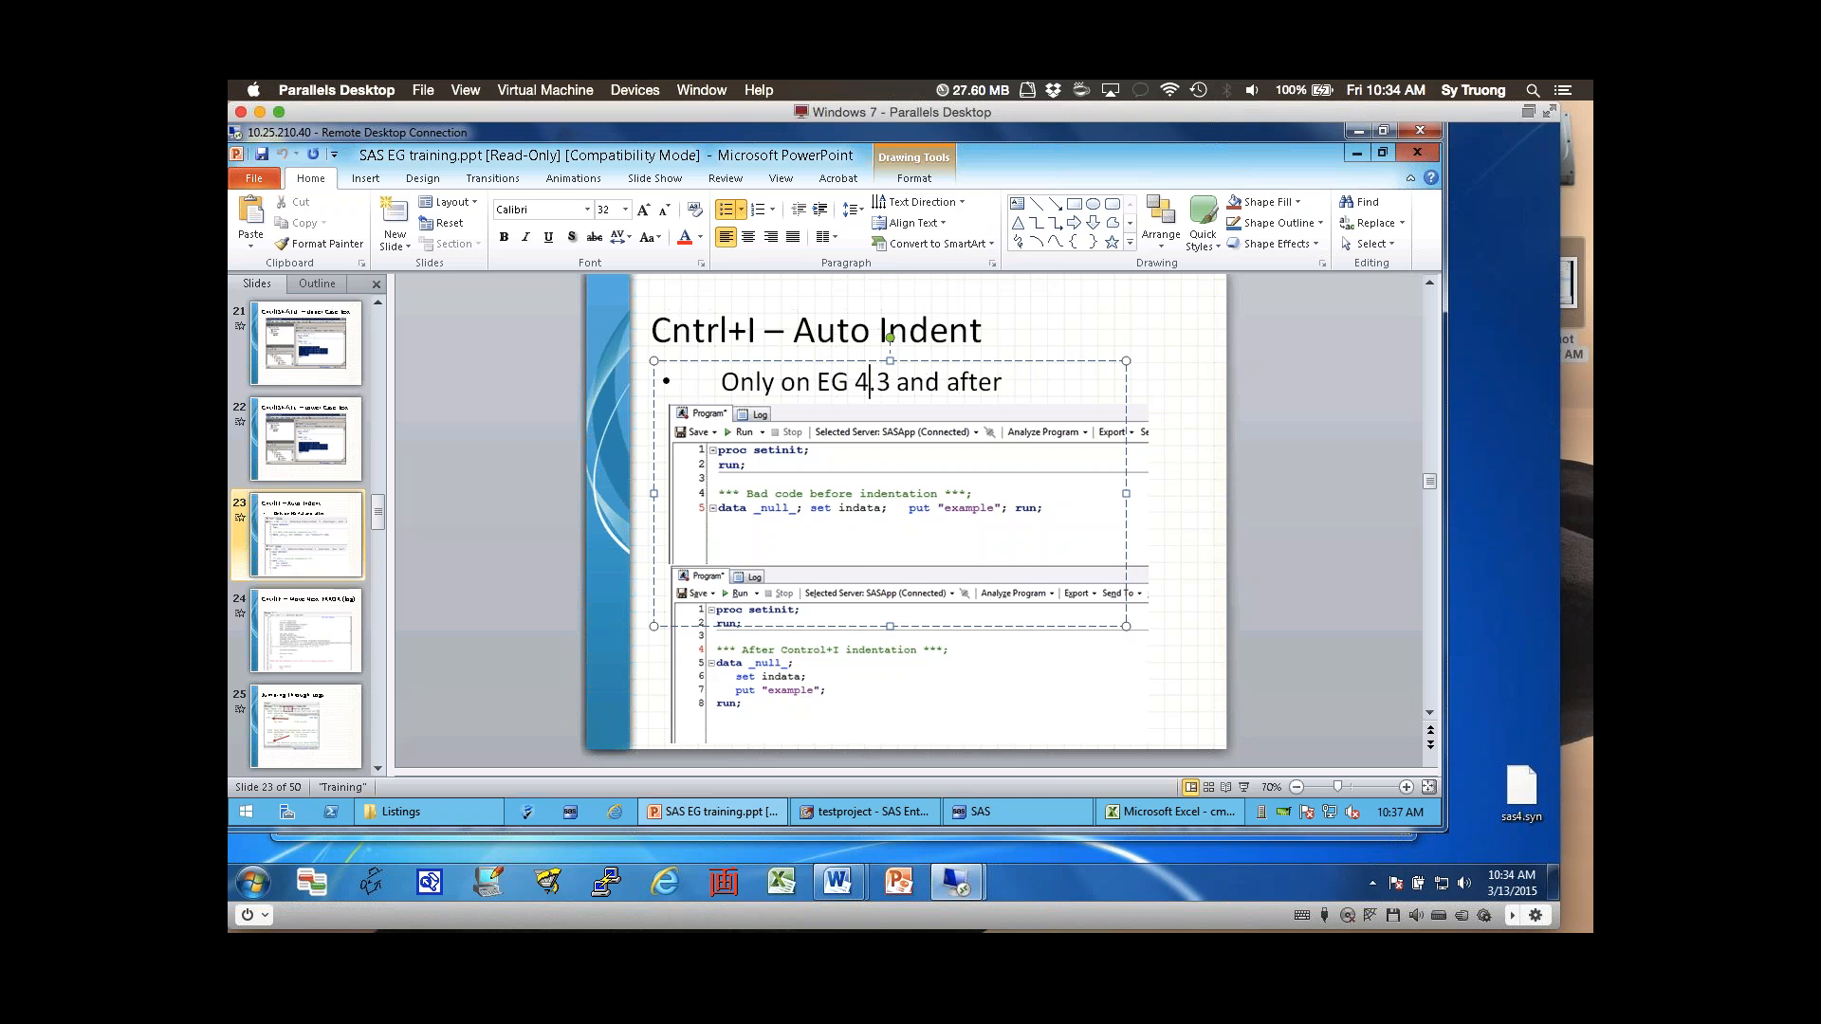
left_click(305, 631)
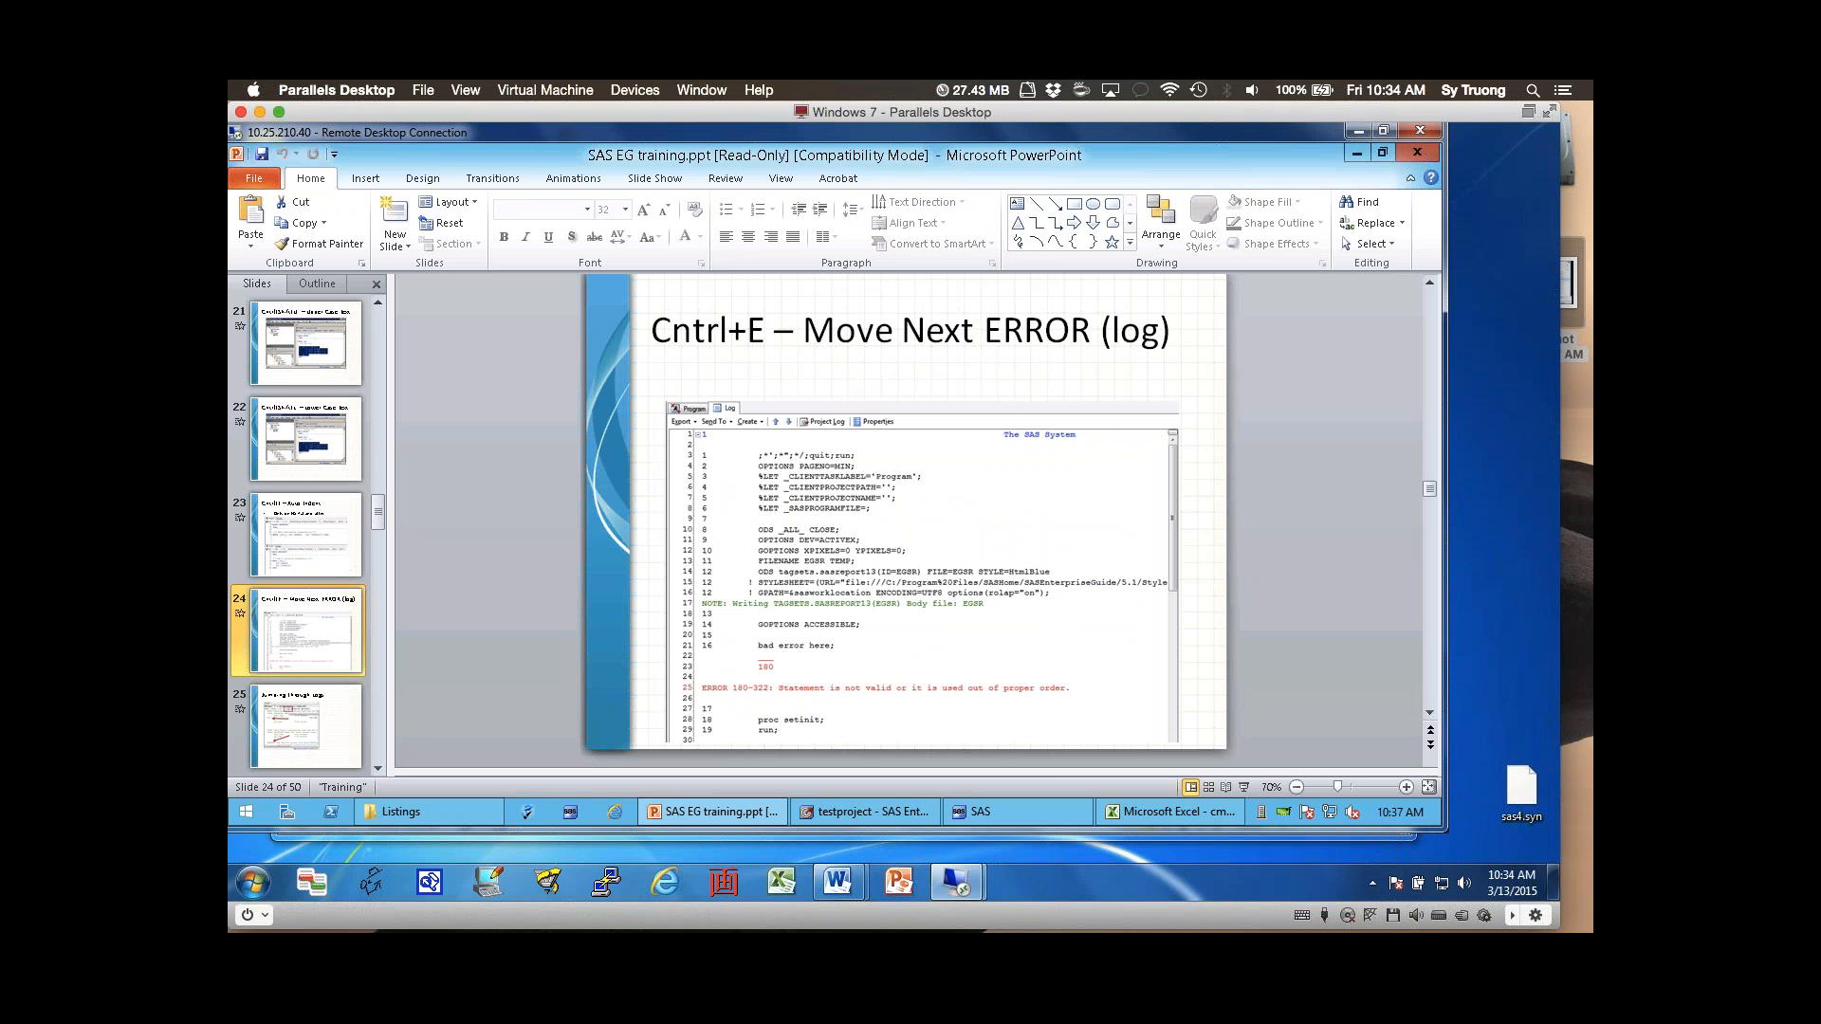
left_click_drag(671, 331, 766, 331)
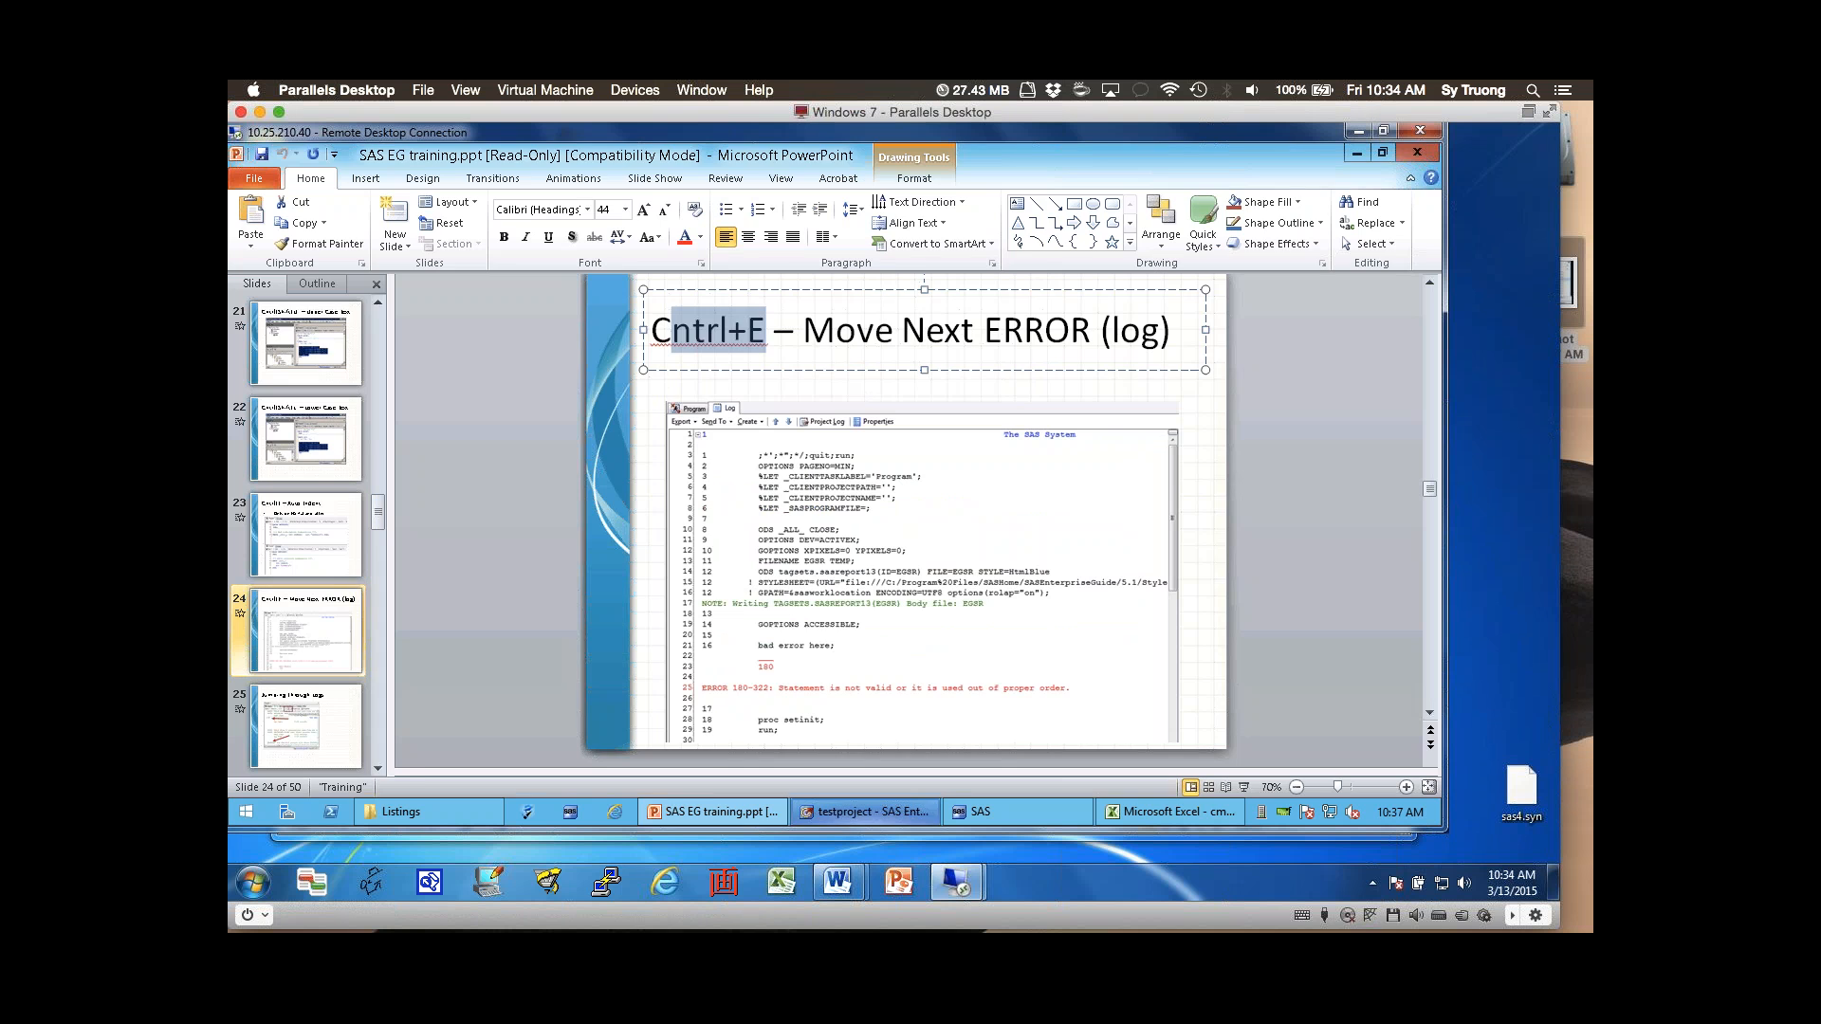
- Switch to SAS Enterprise Guide, add the invalid line "some errors" below the set statement, and run the program
left_click(865, 812)
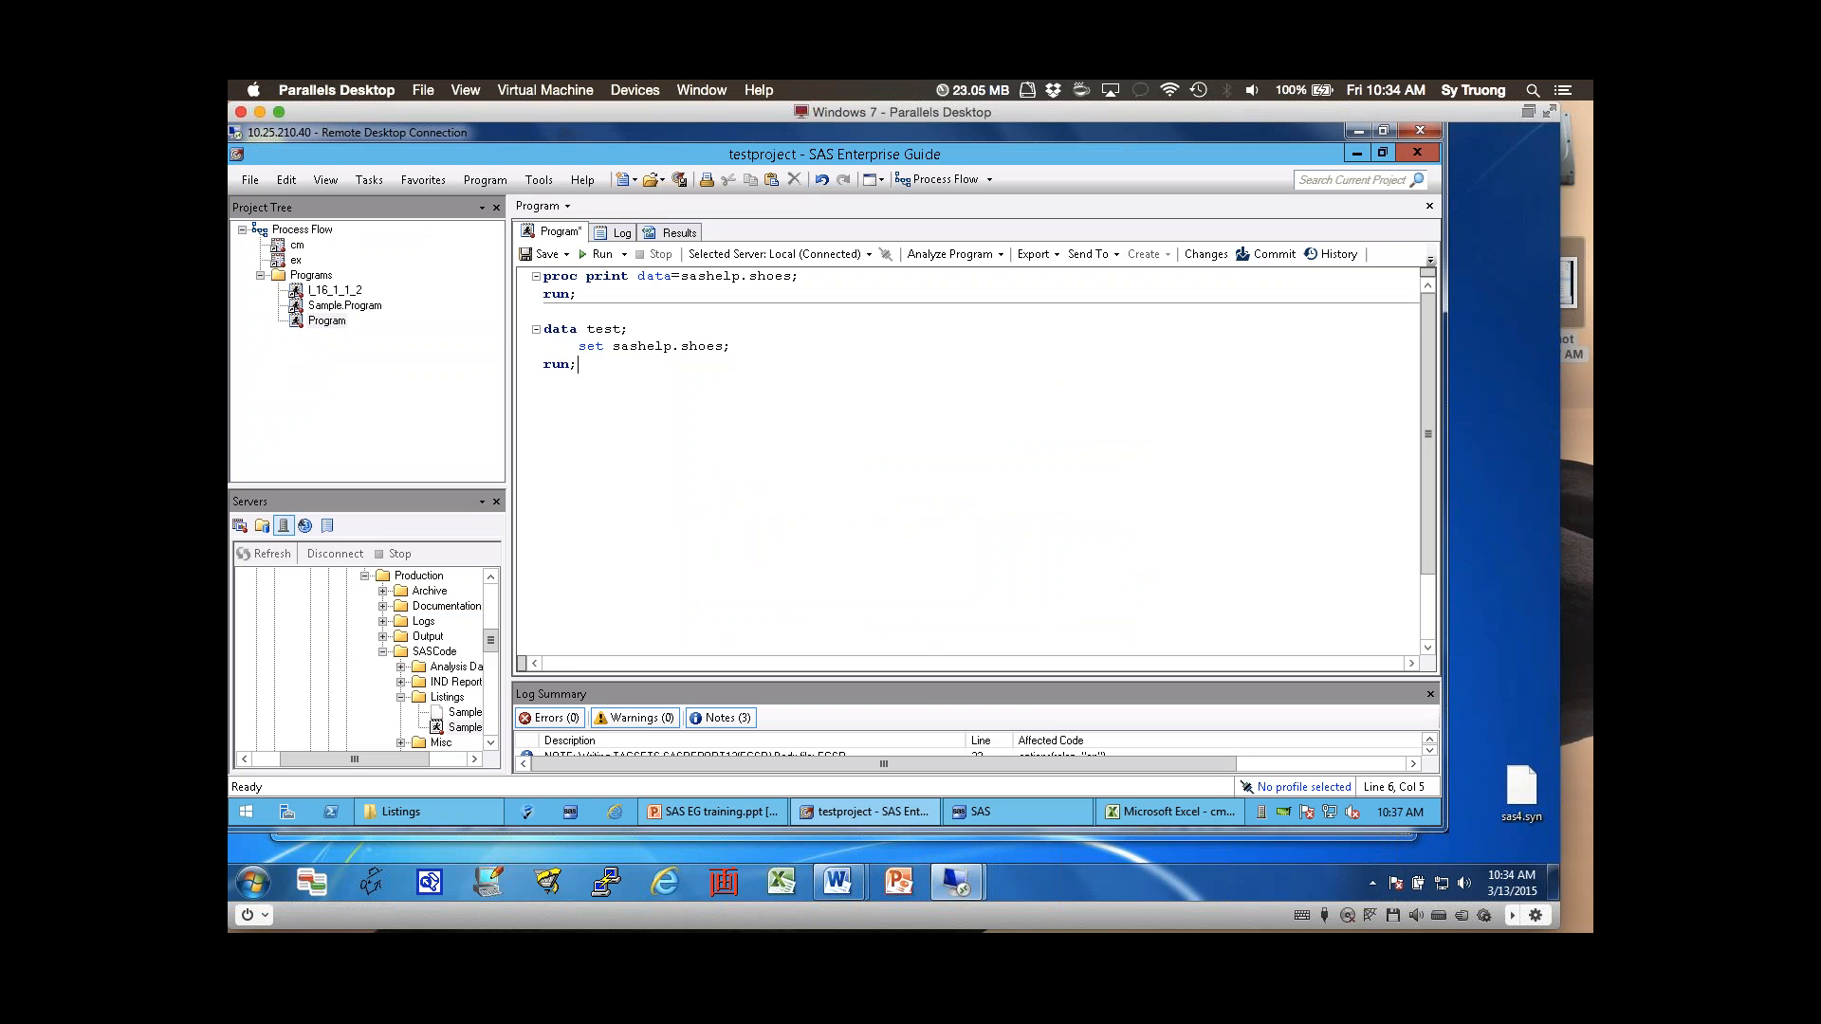
left_click(731, 347)
key("Return")
type("some err")
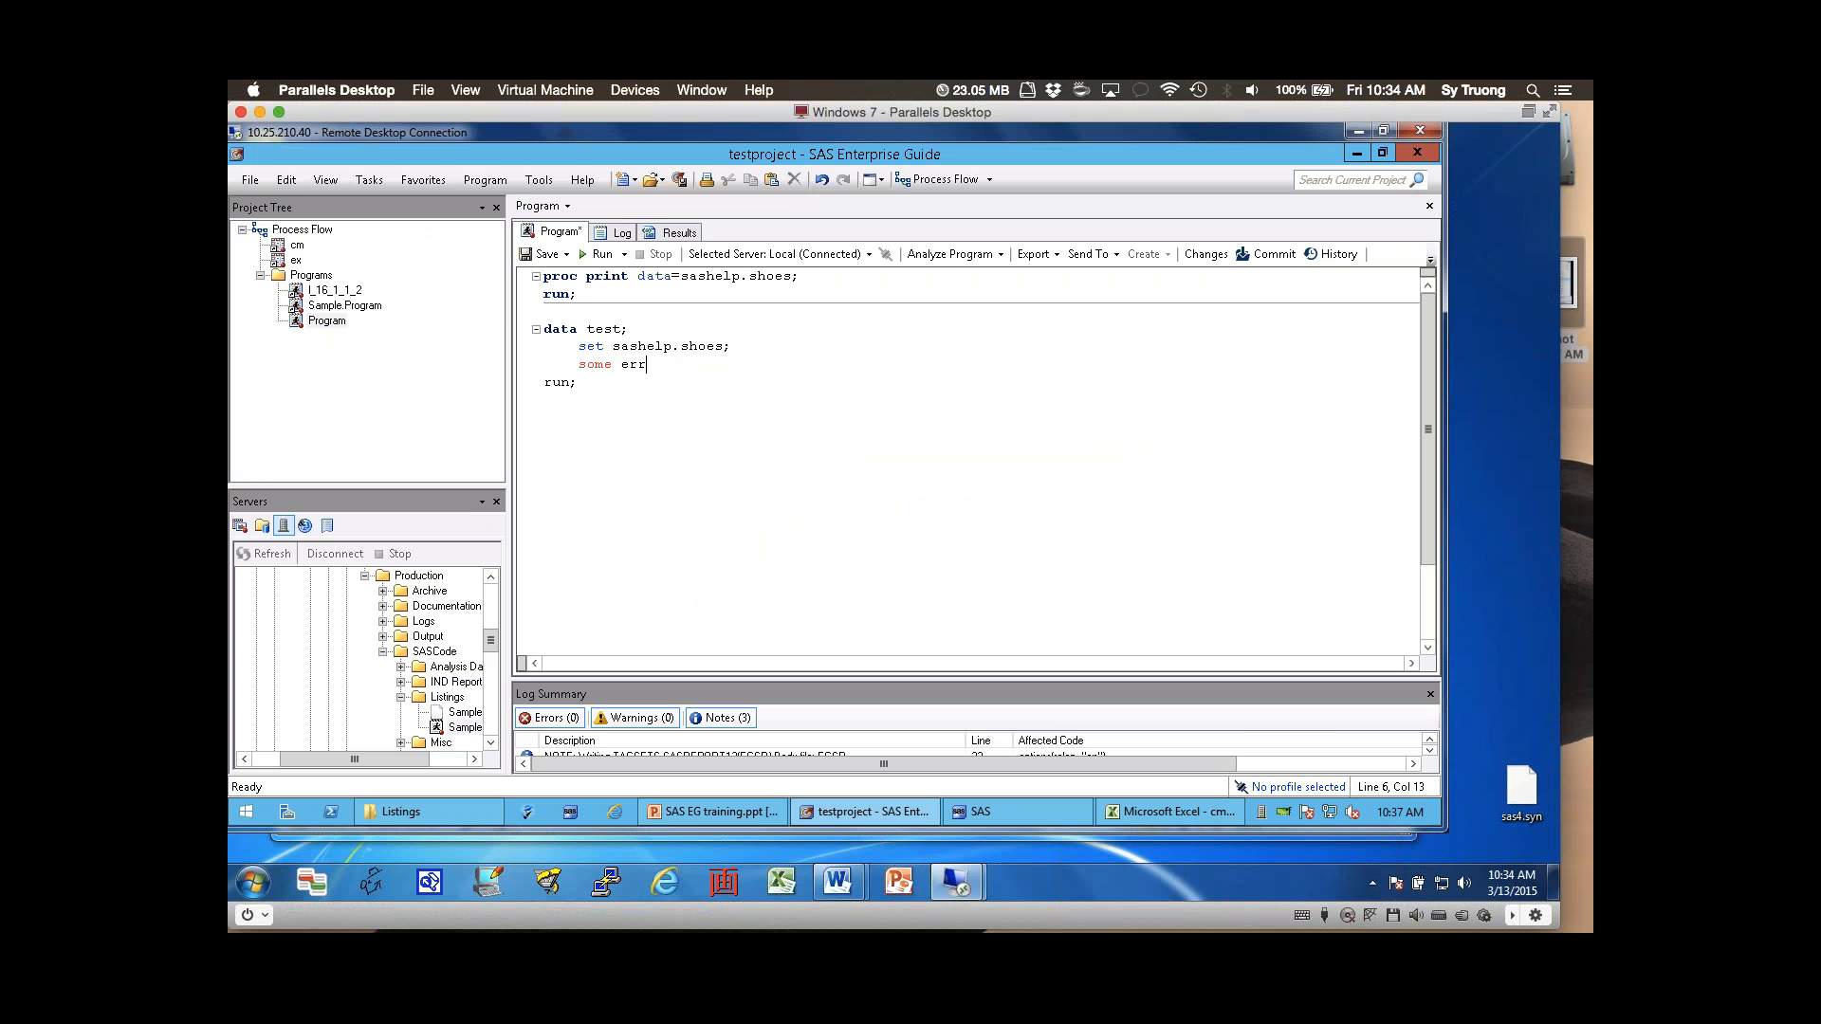
type("ors")
left_click(597, 255)
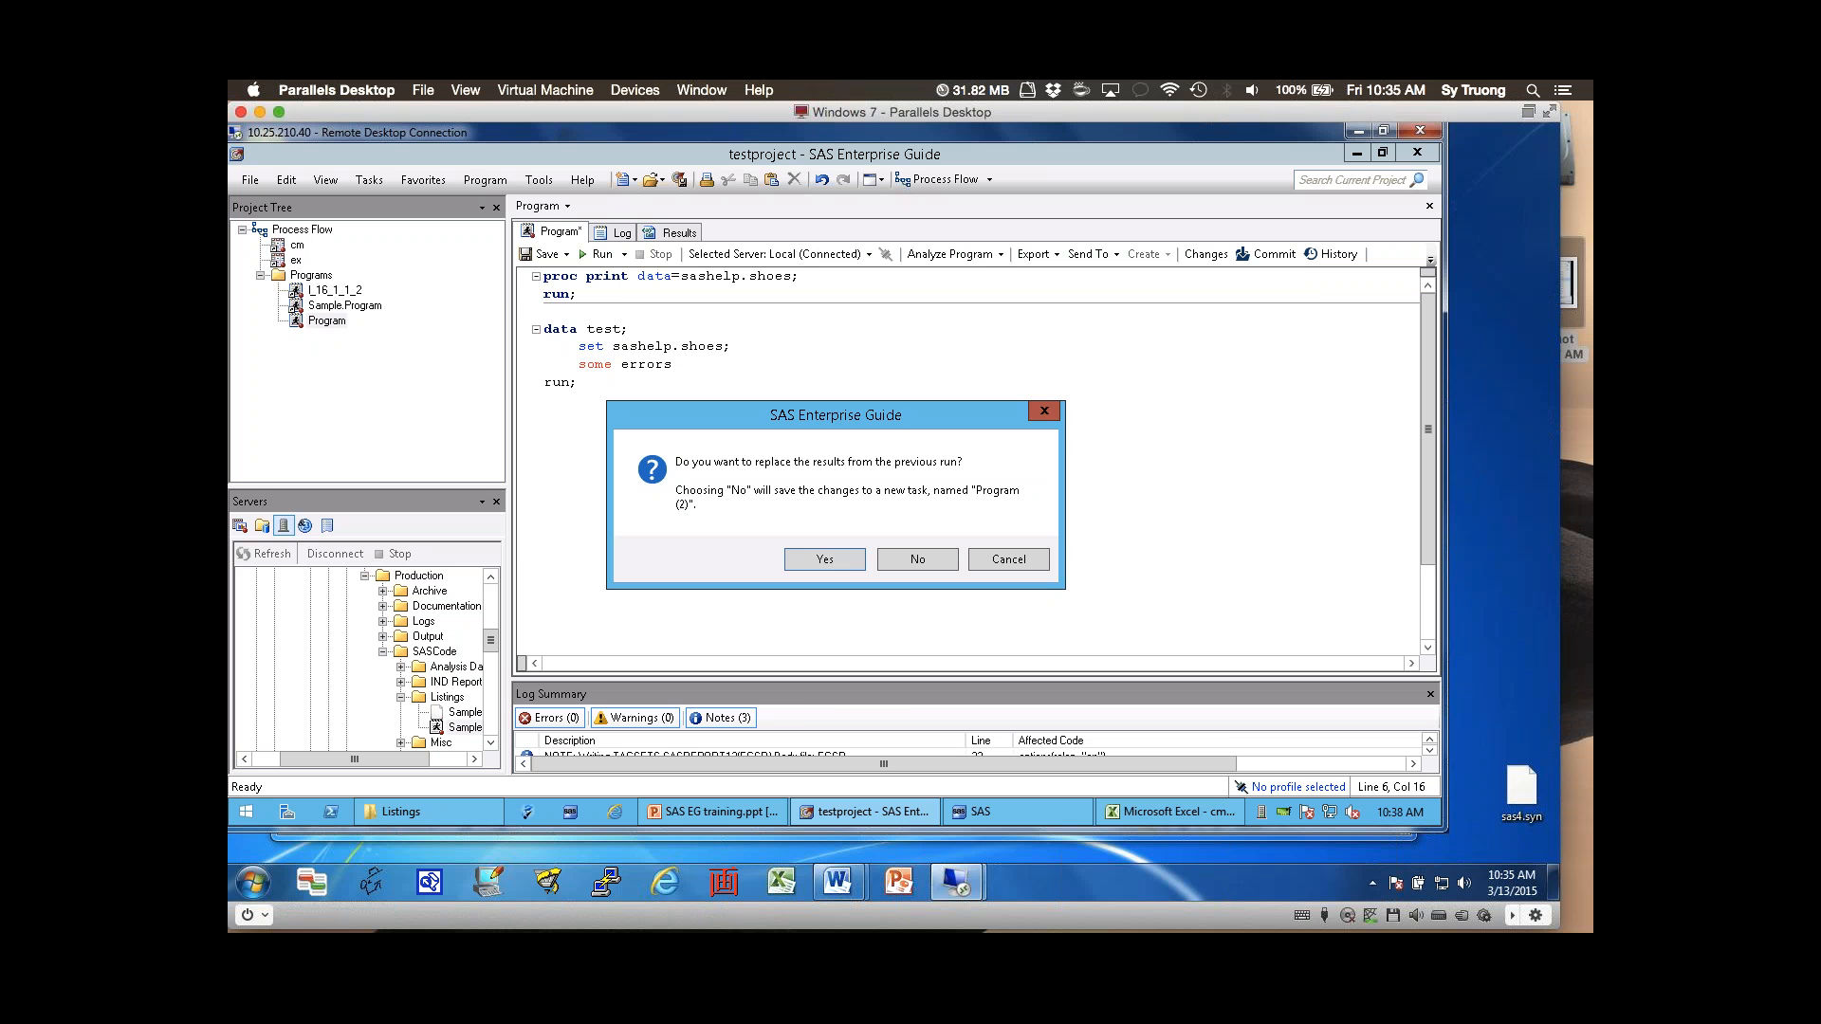
left_click(427, 811)
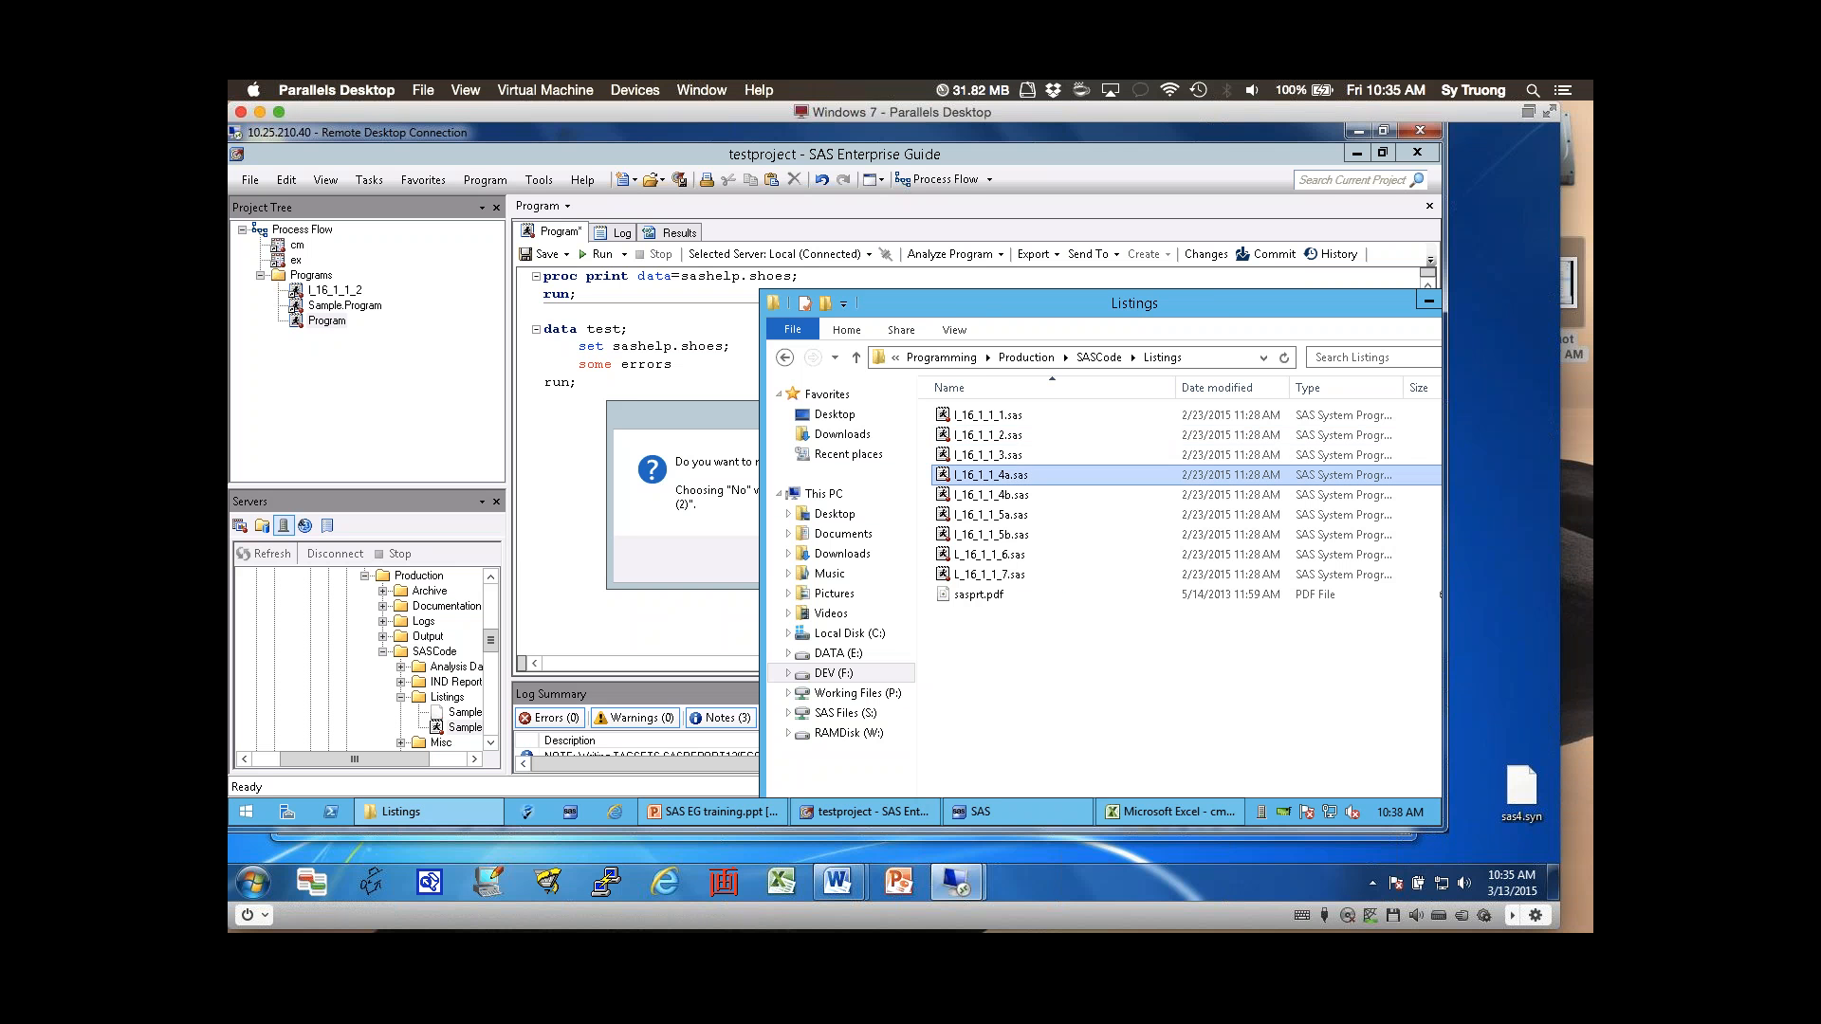
right_click(956, 475)
left_click(1314, 674)
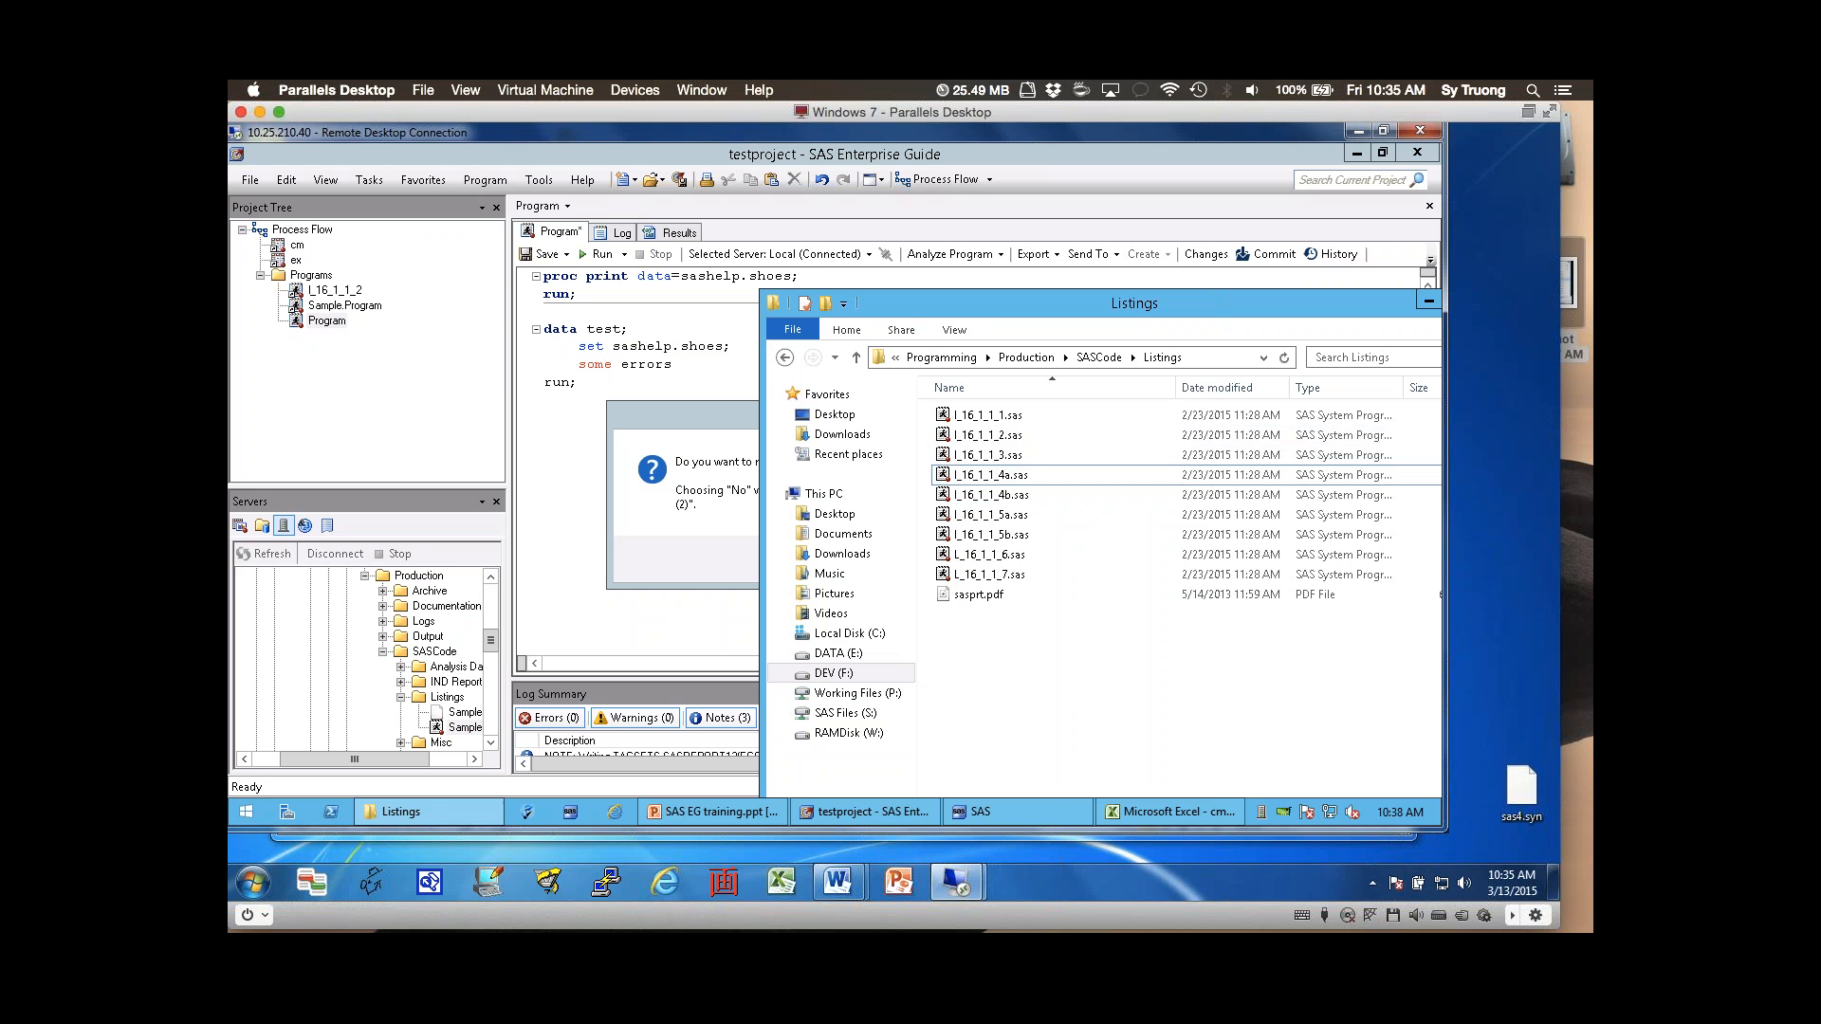
left_click(685, 521)
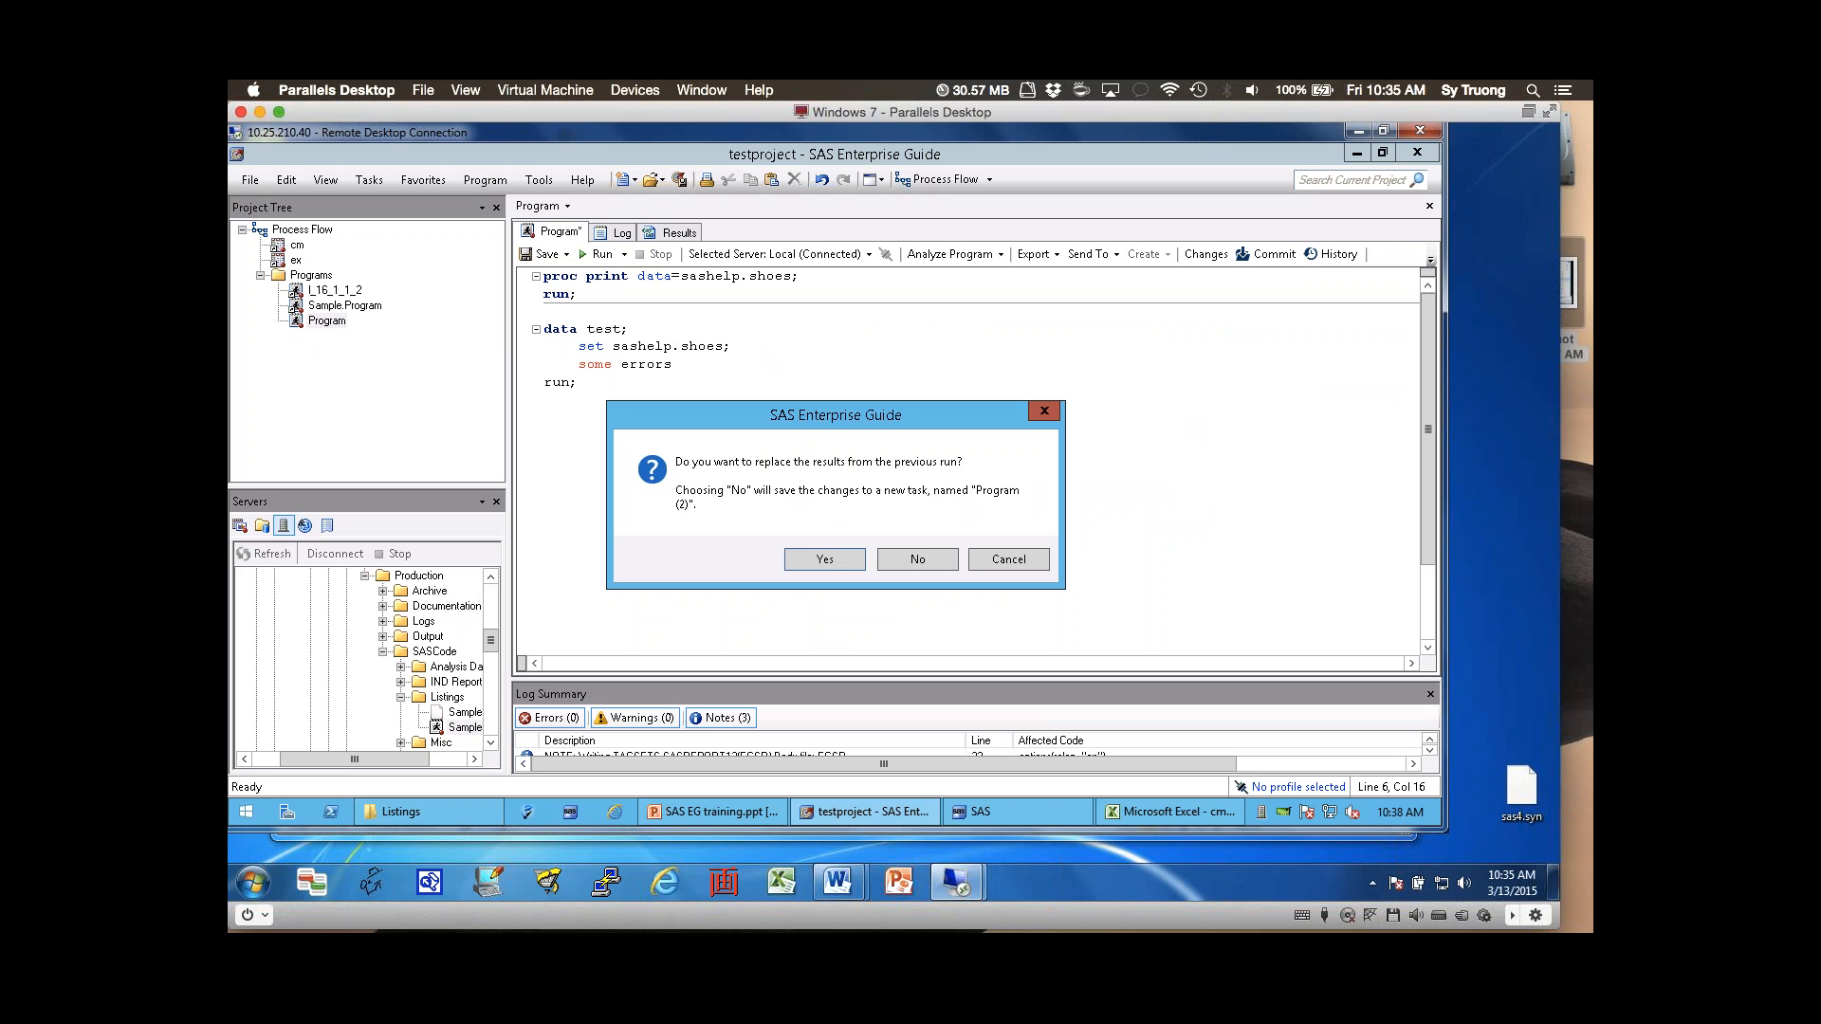
- Replace the results from the previous run and, from the start of the log, find the first error and inspect its message
key("Return")
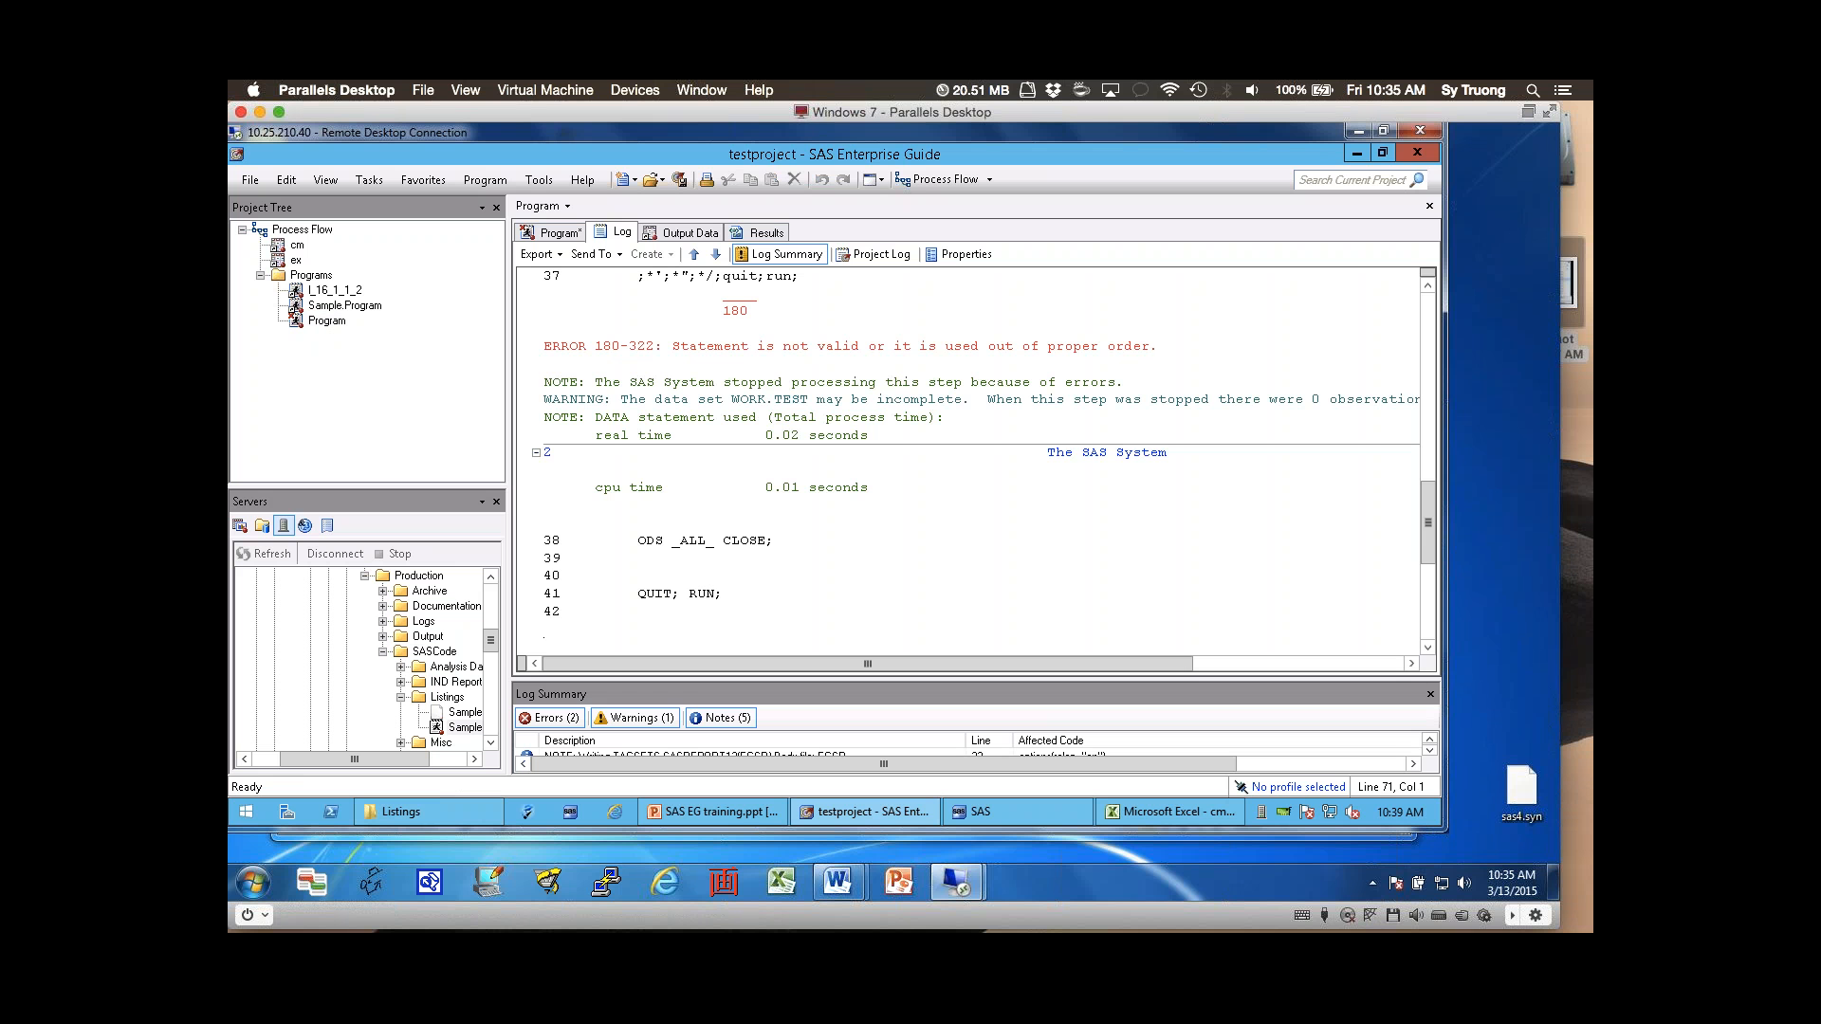
left_click_drag(1427, 523, 1427, 334)
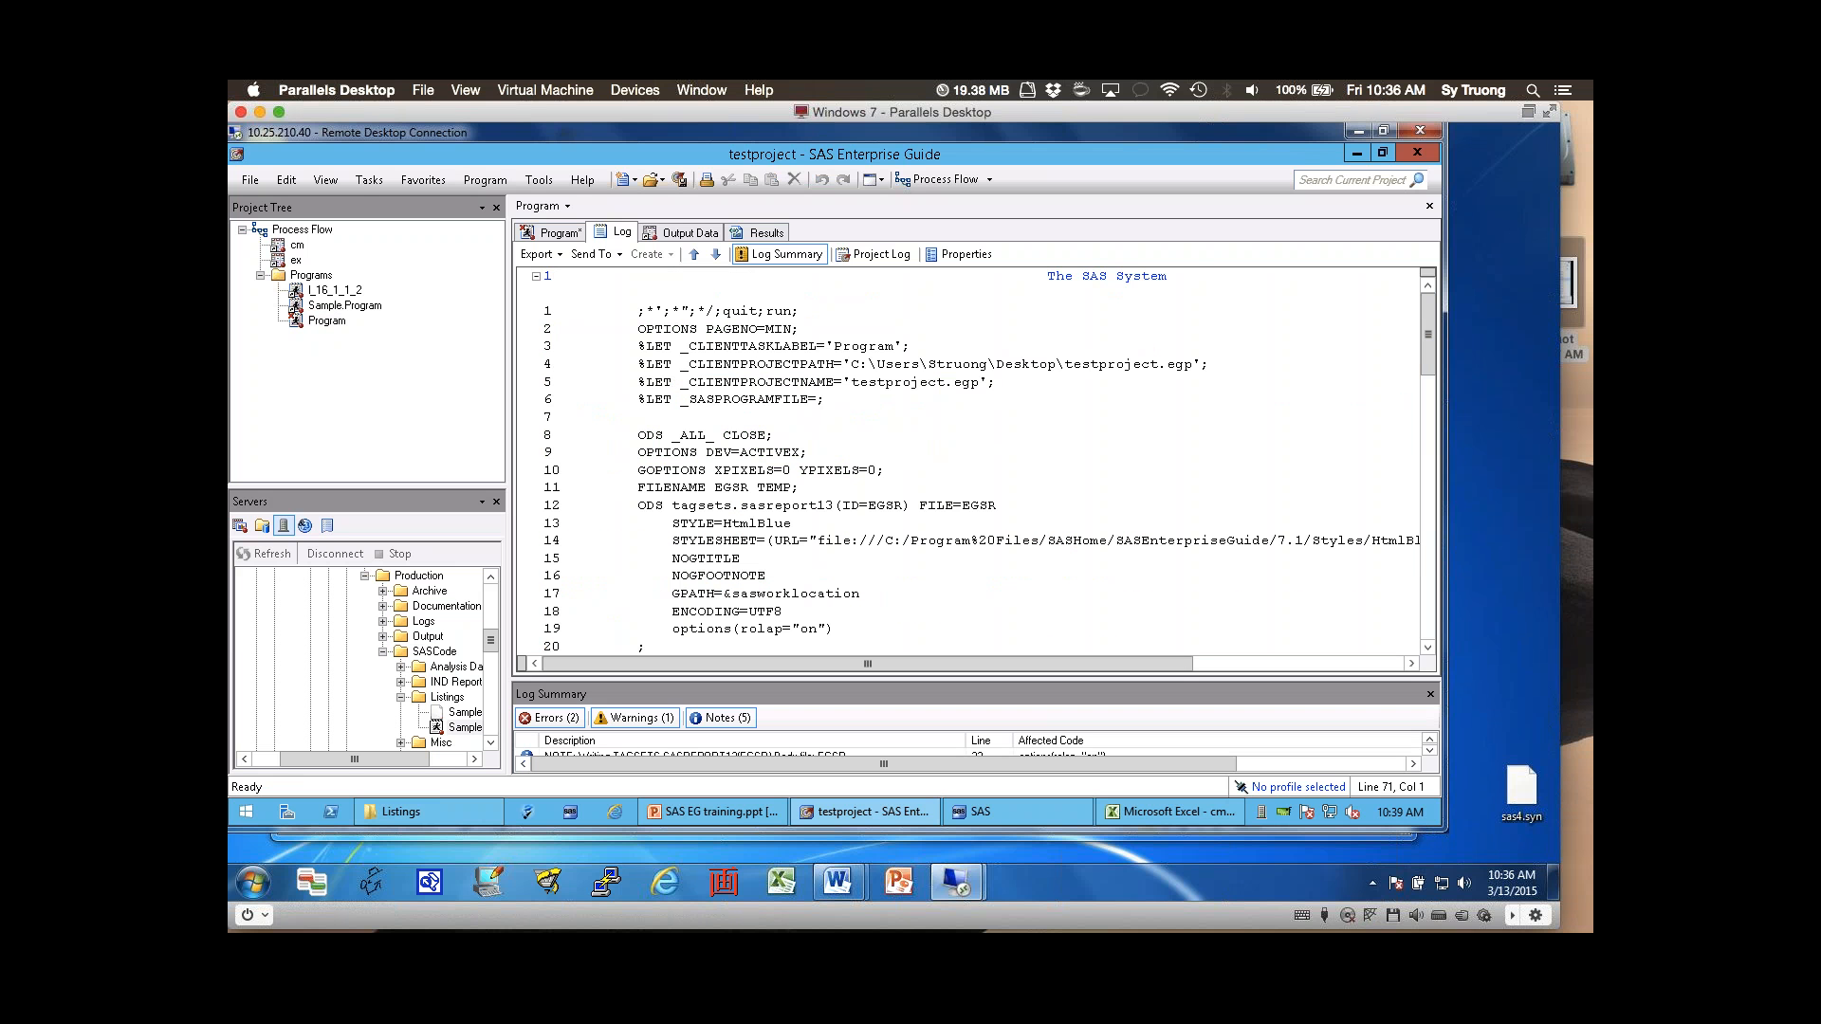
left_click(771, 311)
key("ctrl+Down")
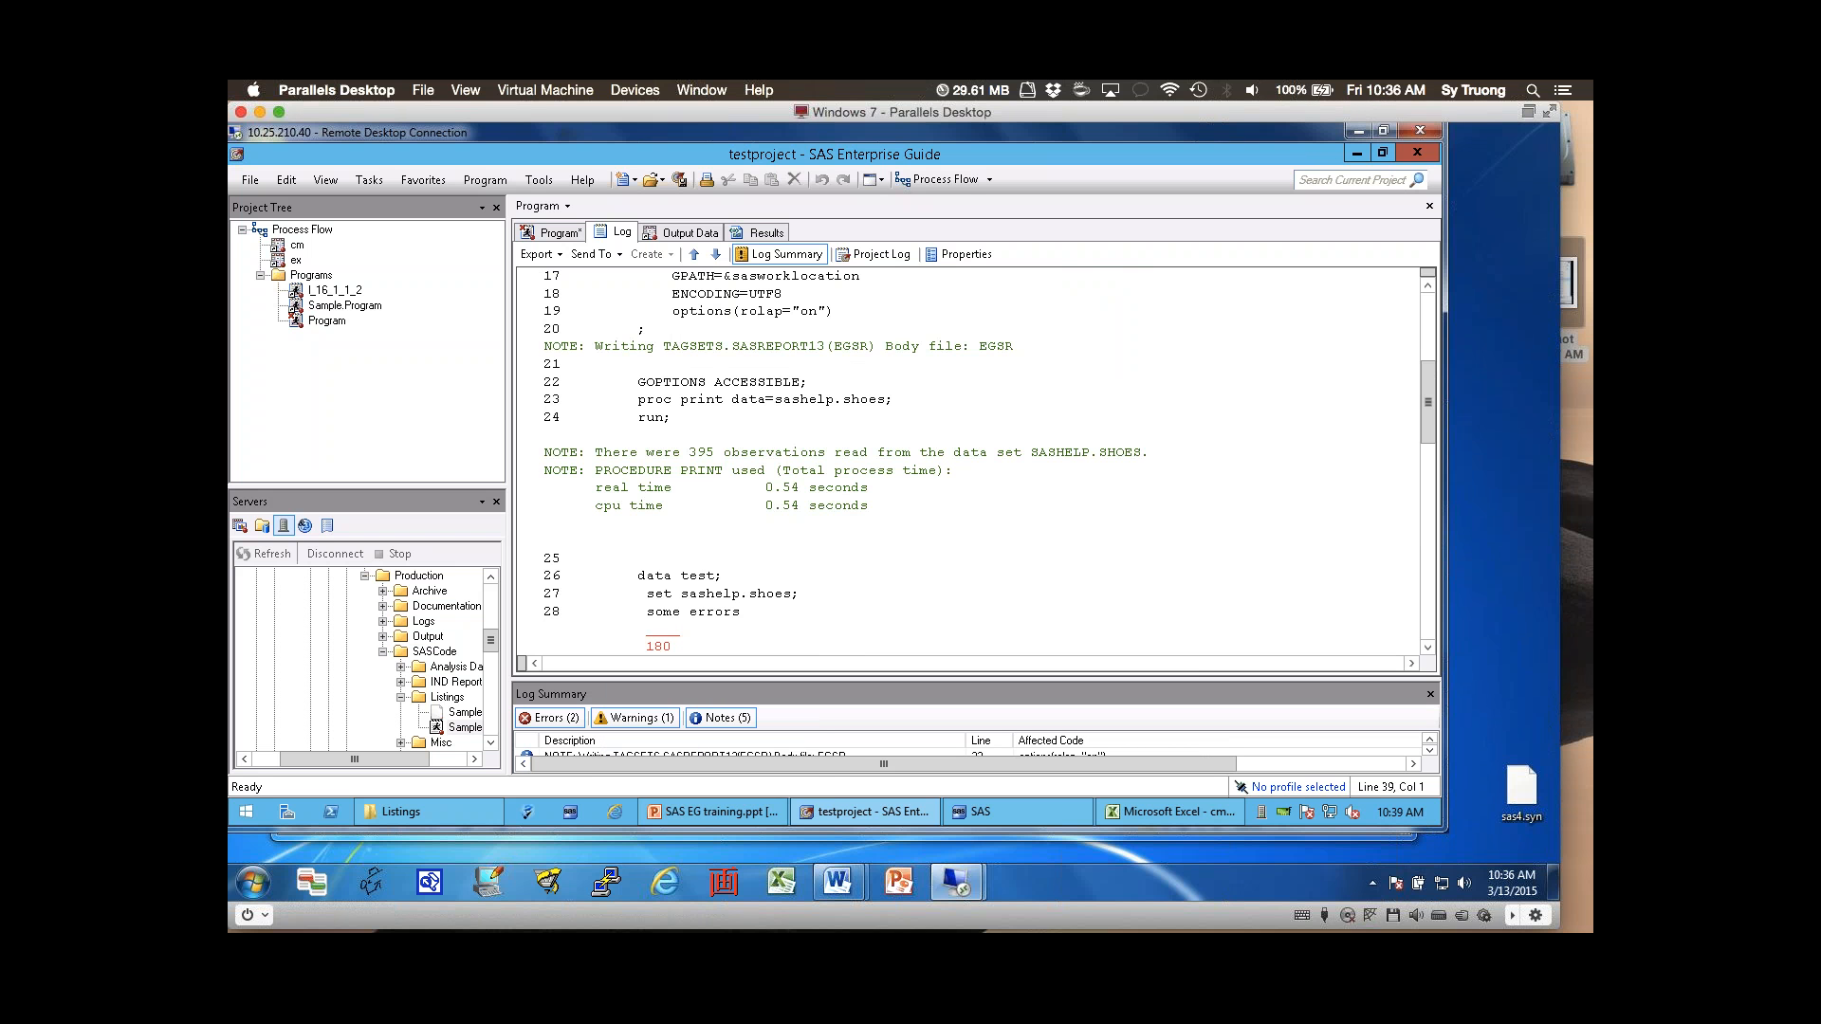
double_click(651, 630)
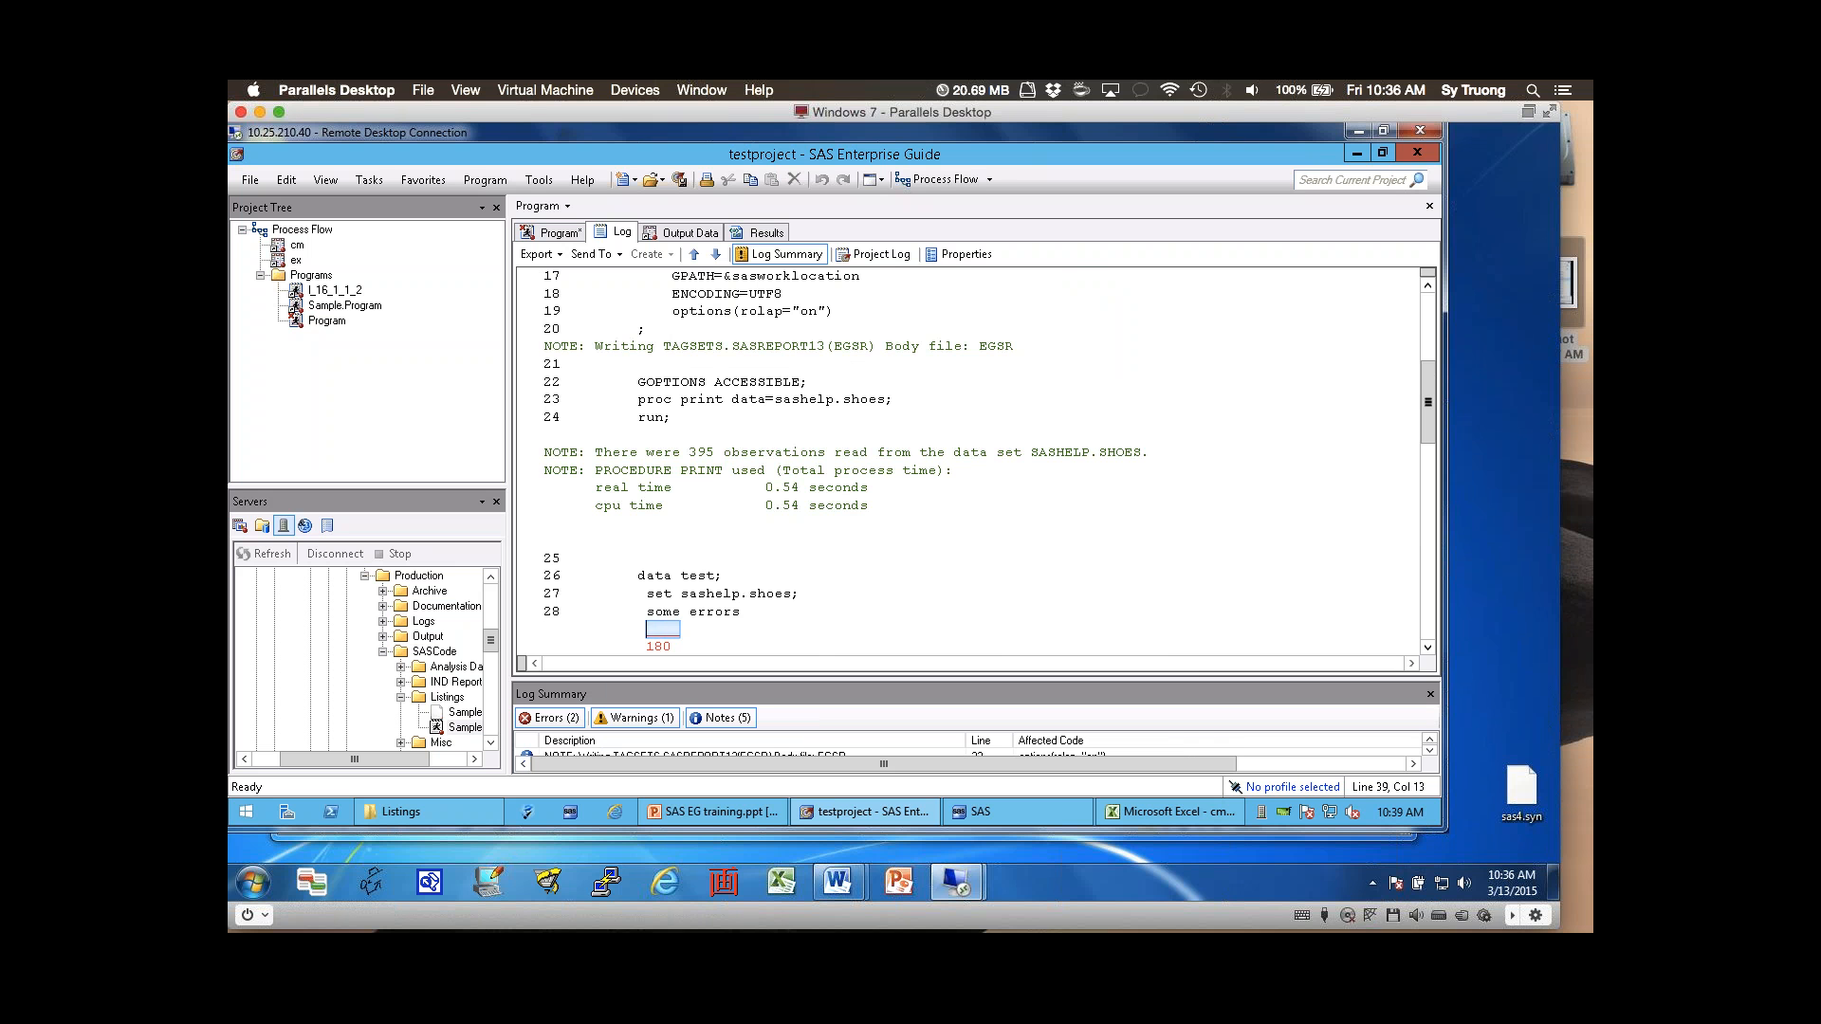
left_click(1428, 648)
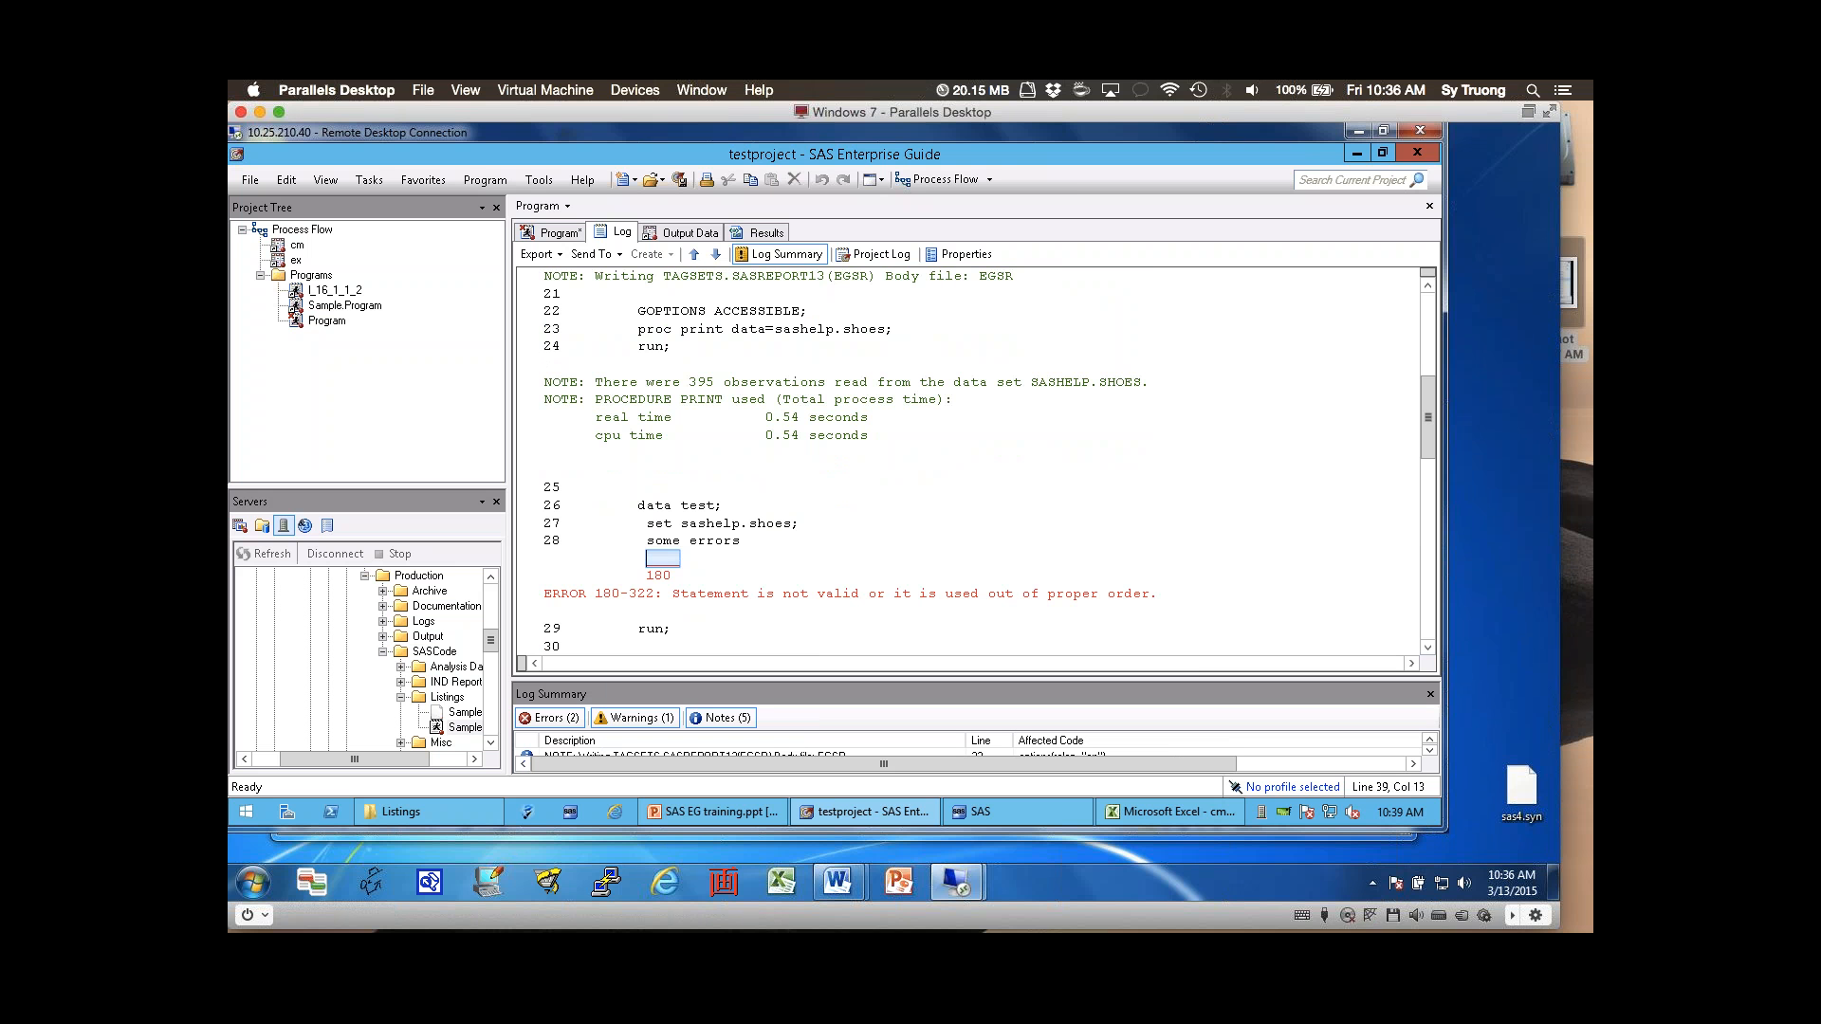
- Return to the start of the log and step forward through the next four error and warning locations
left_click_drag(1428, 413, 1428, 328)
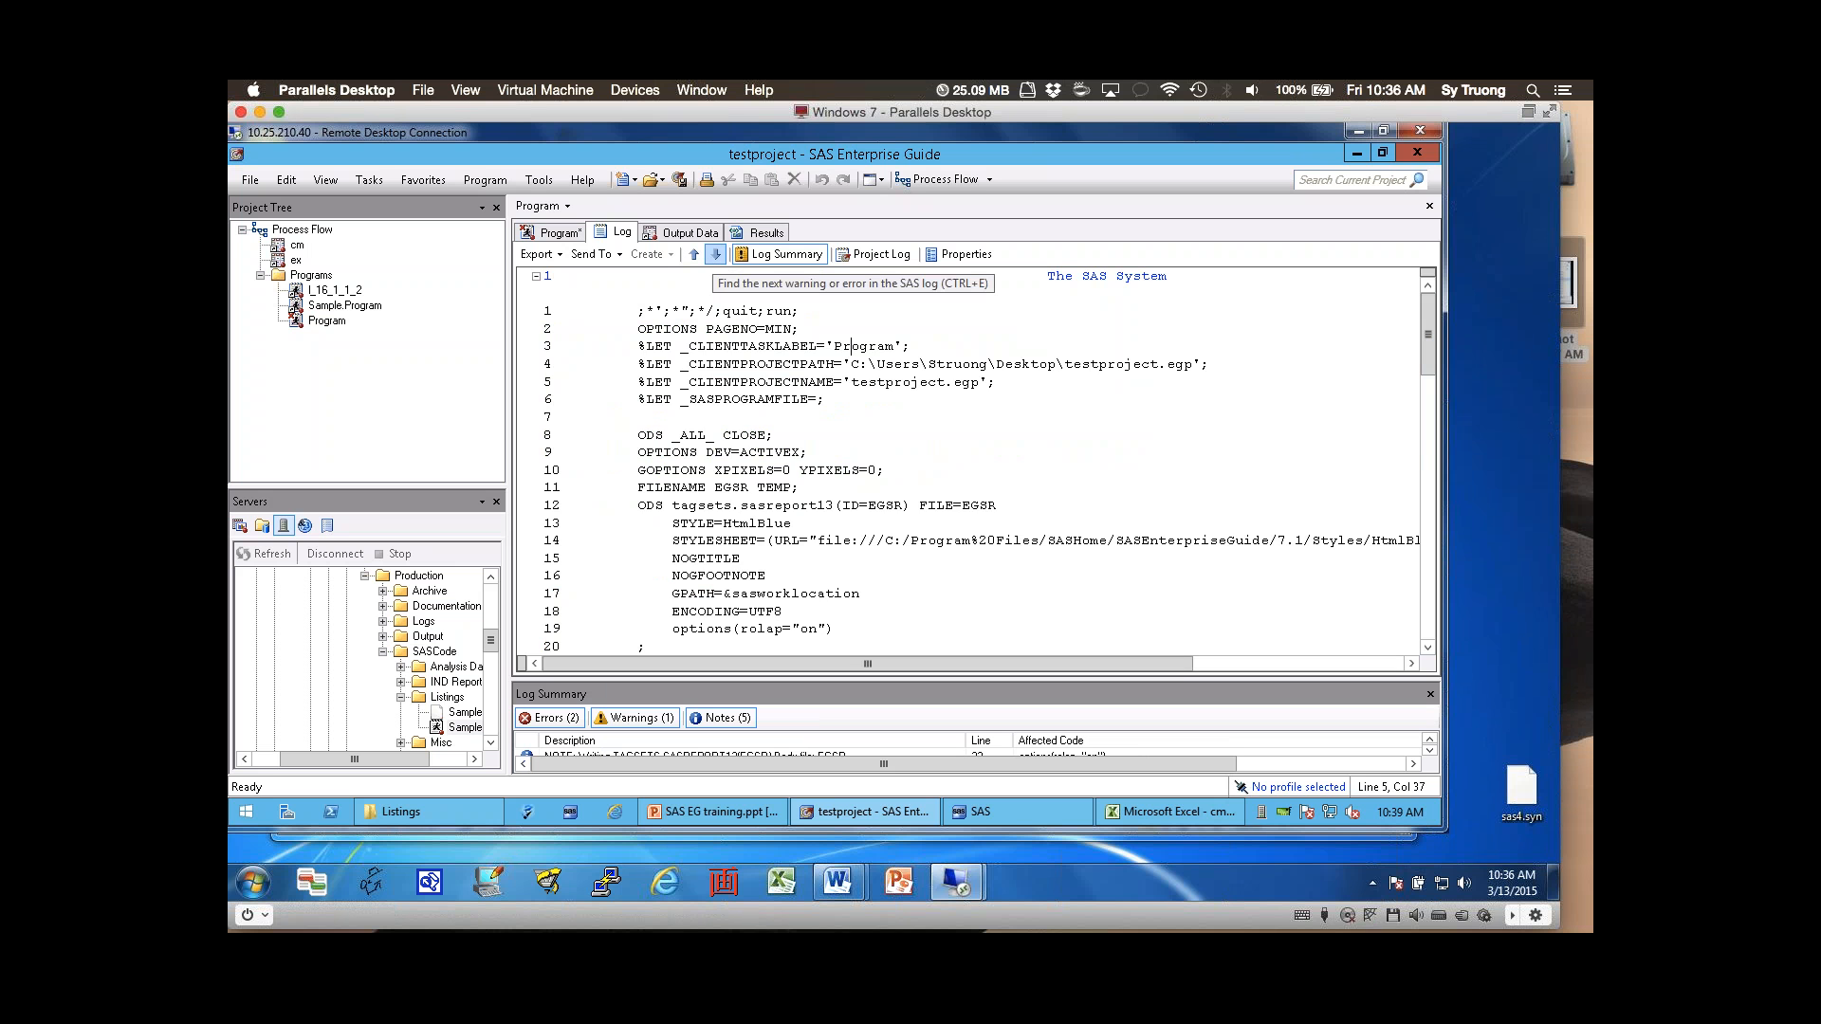
left_click(716, 254)
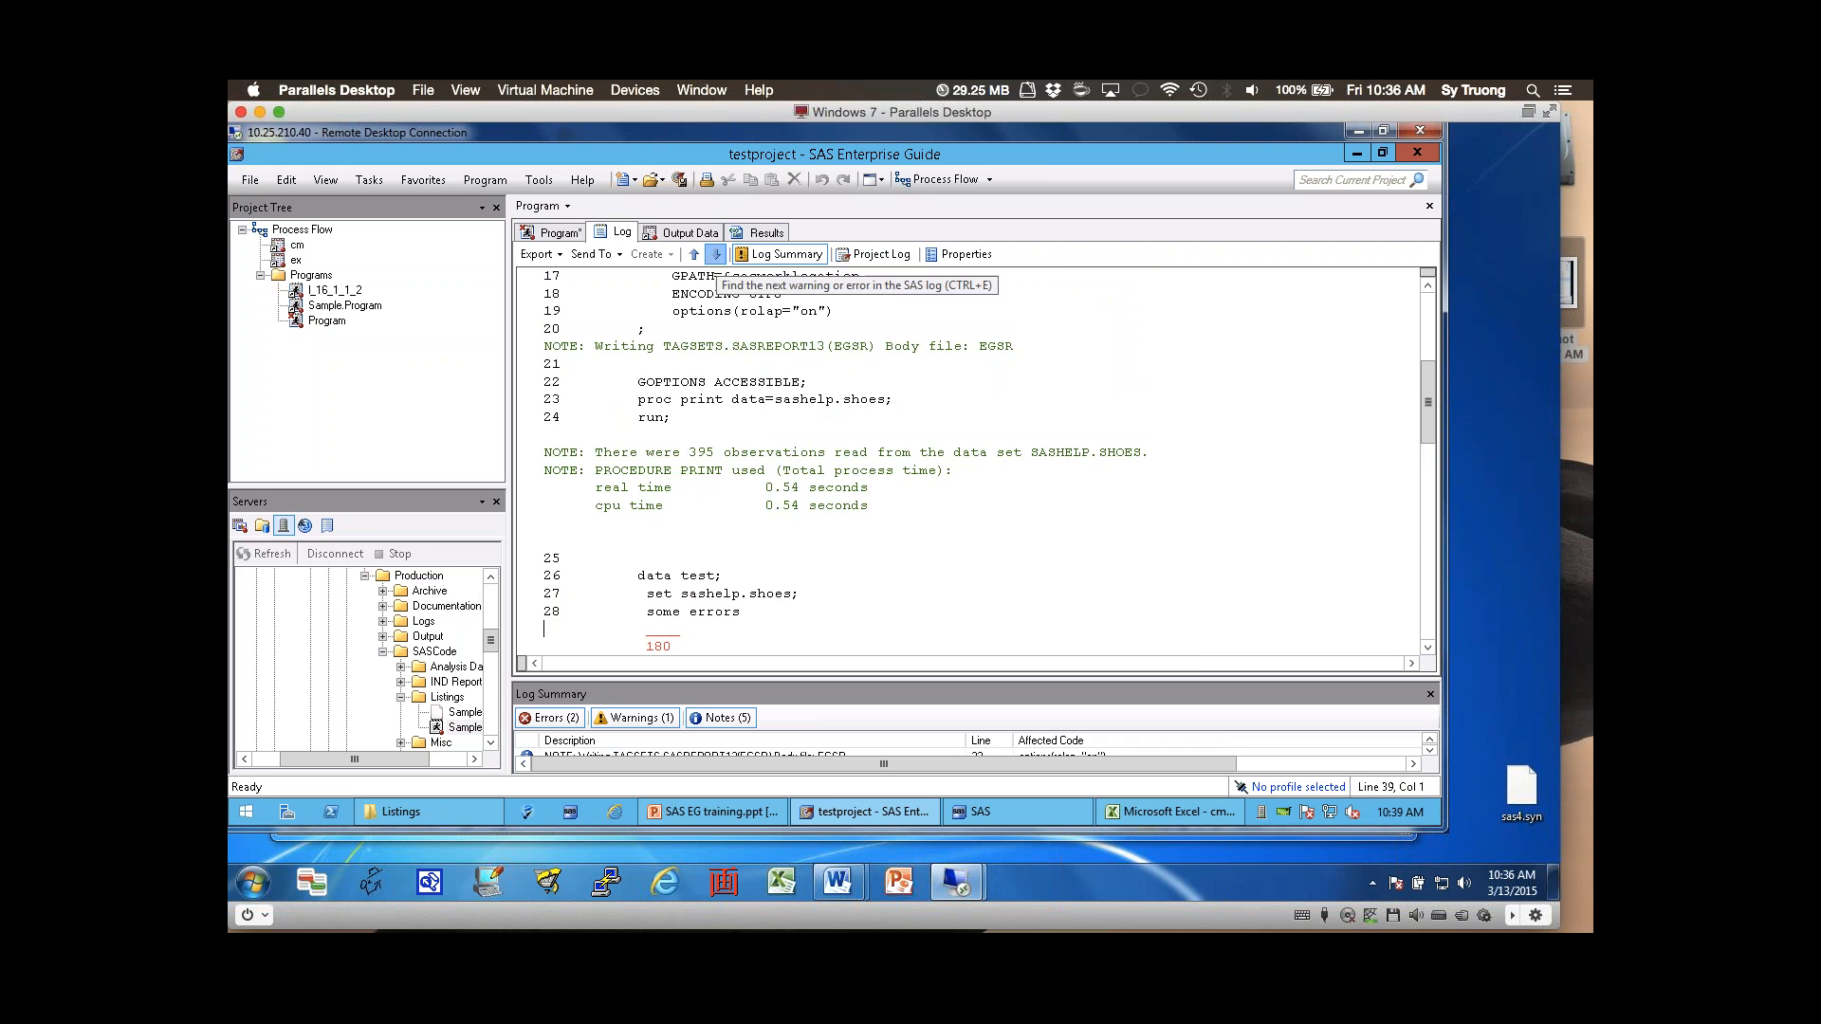
left_click(716, 254)
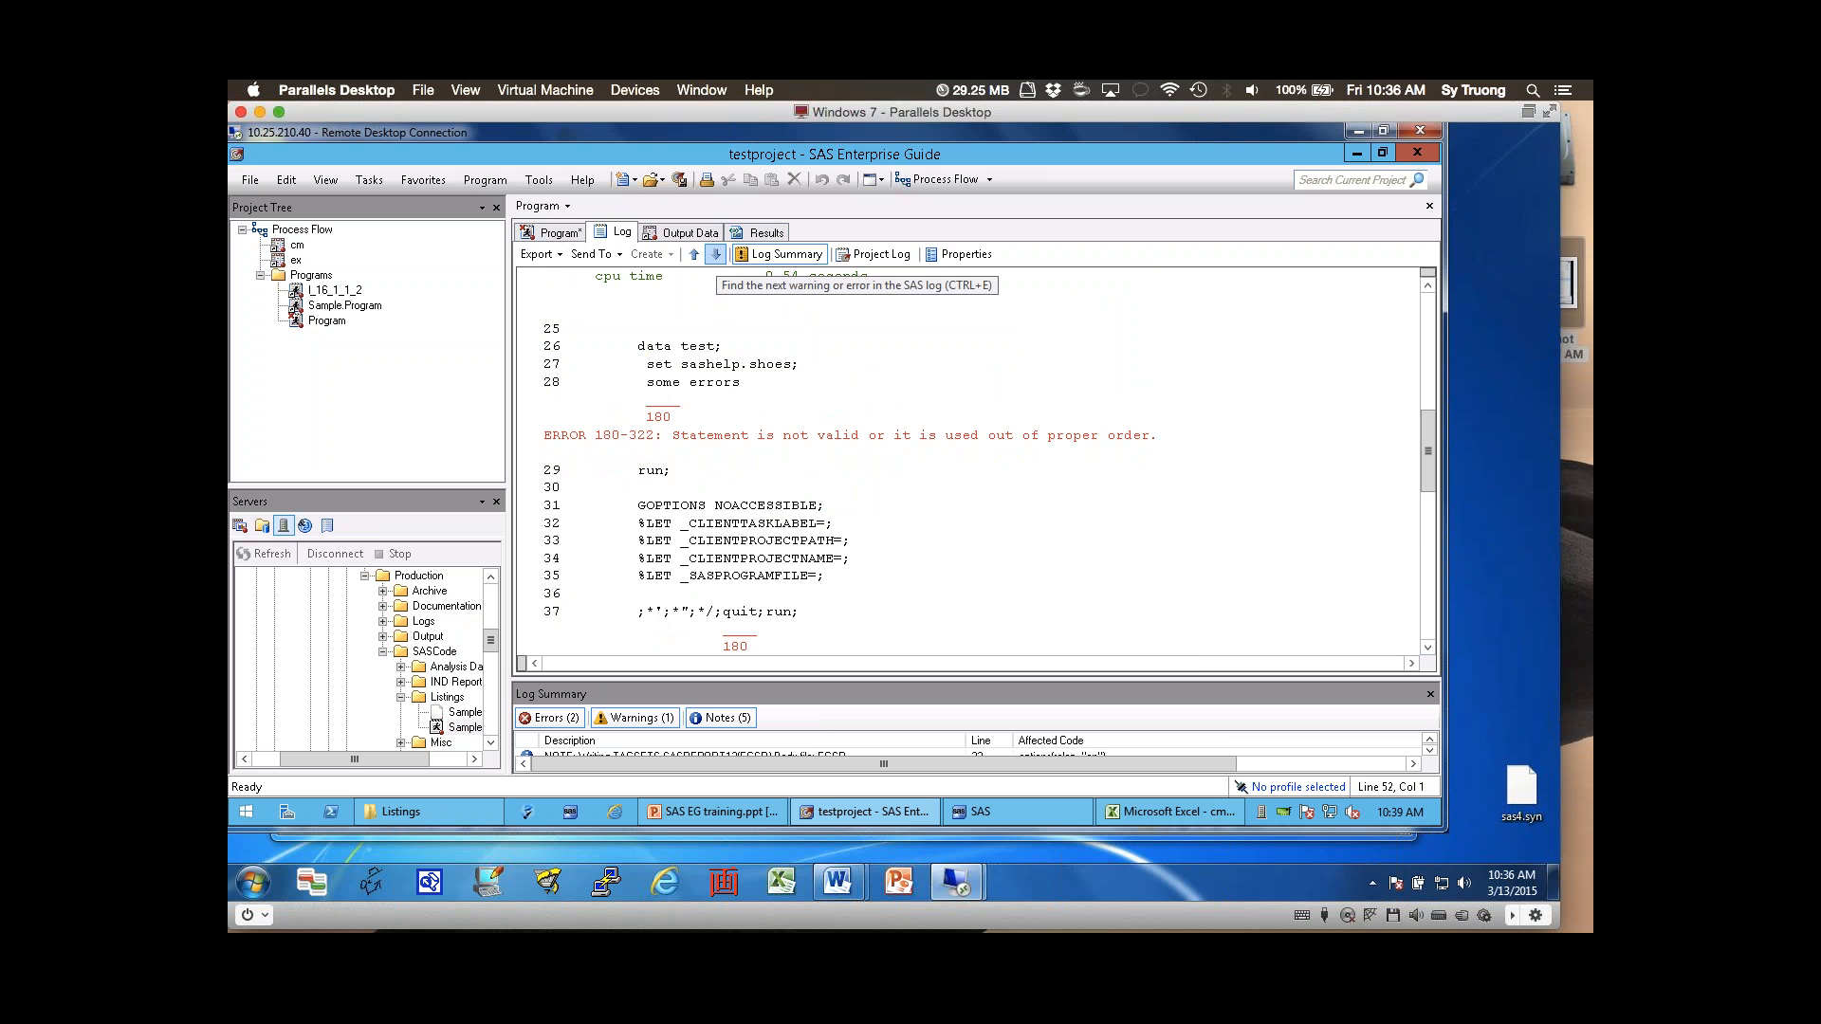
left_click(716, 254)
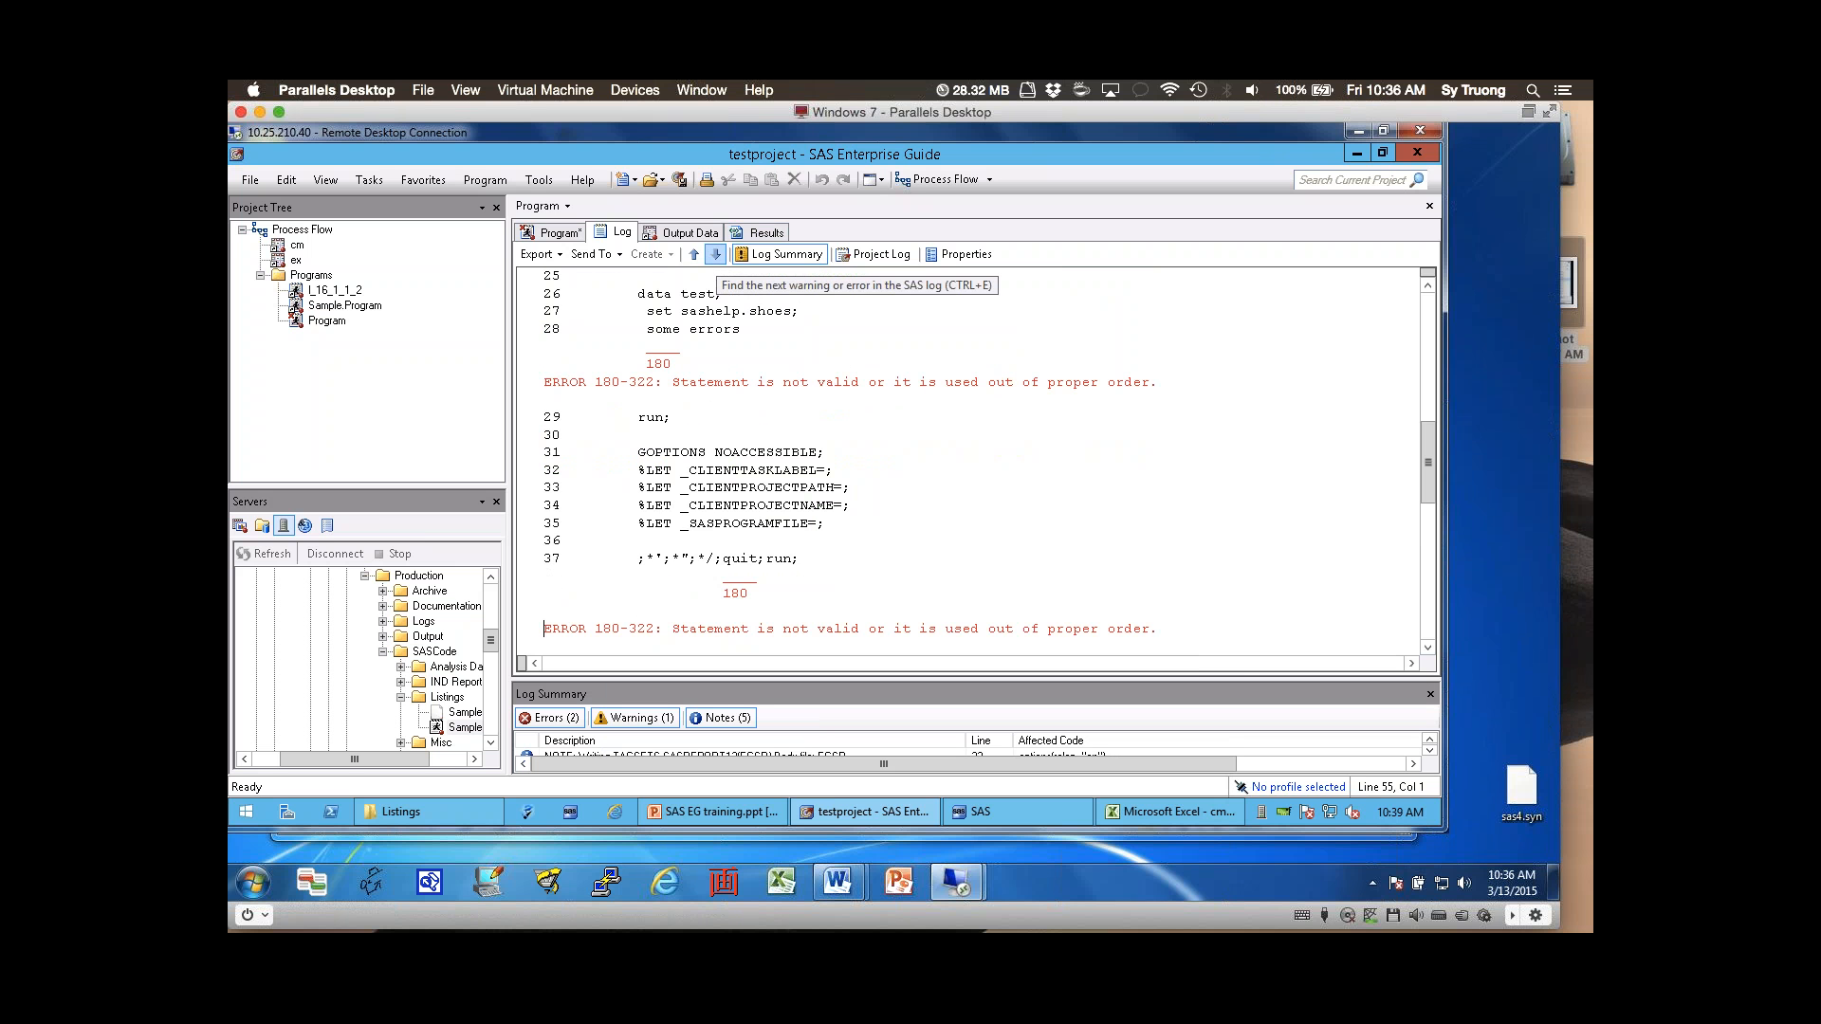
left_click(716, 254)
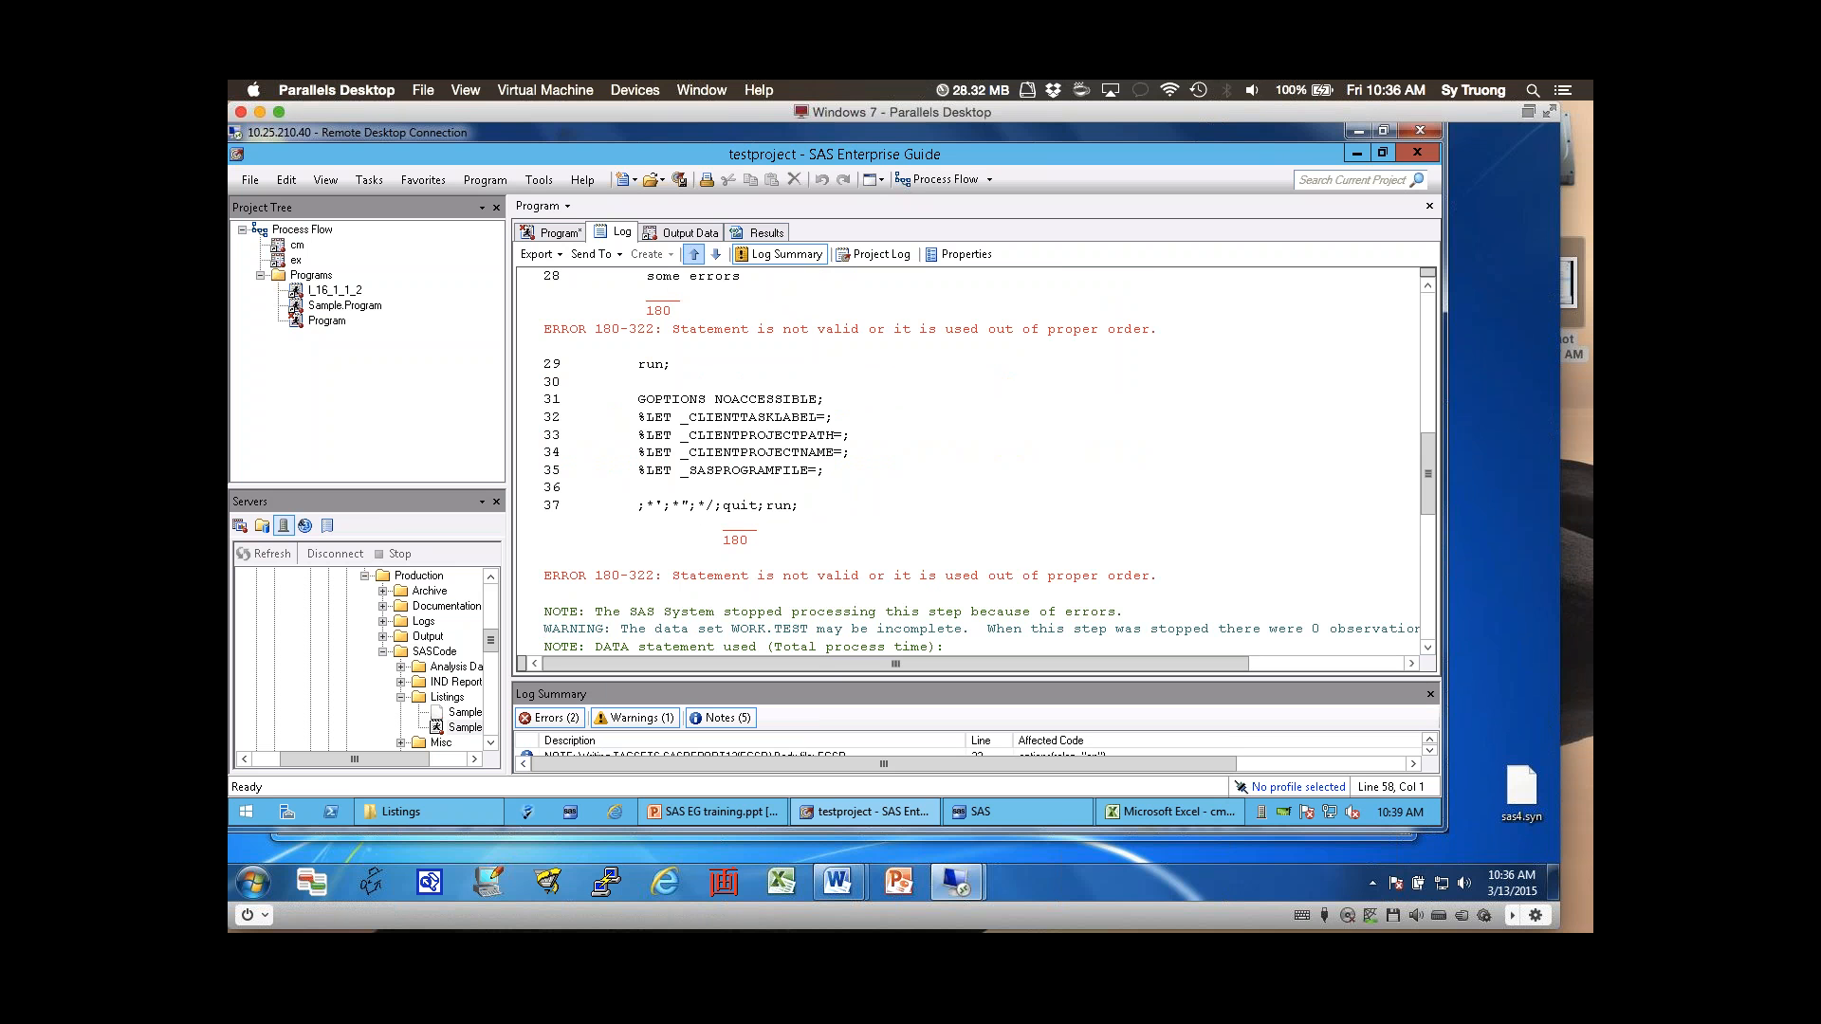
- Step backward through the previous warnings and errors in the SAS log
left_click(694, 255)
left_click(694, 254)
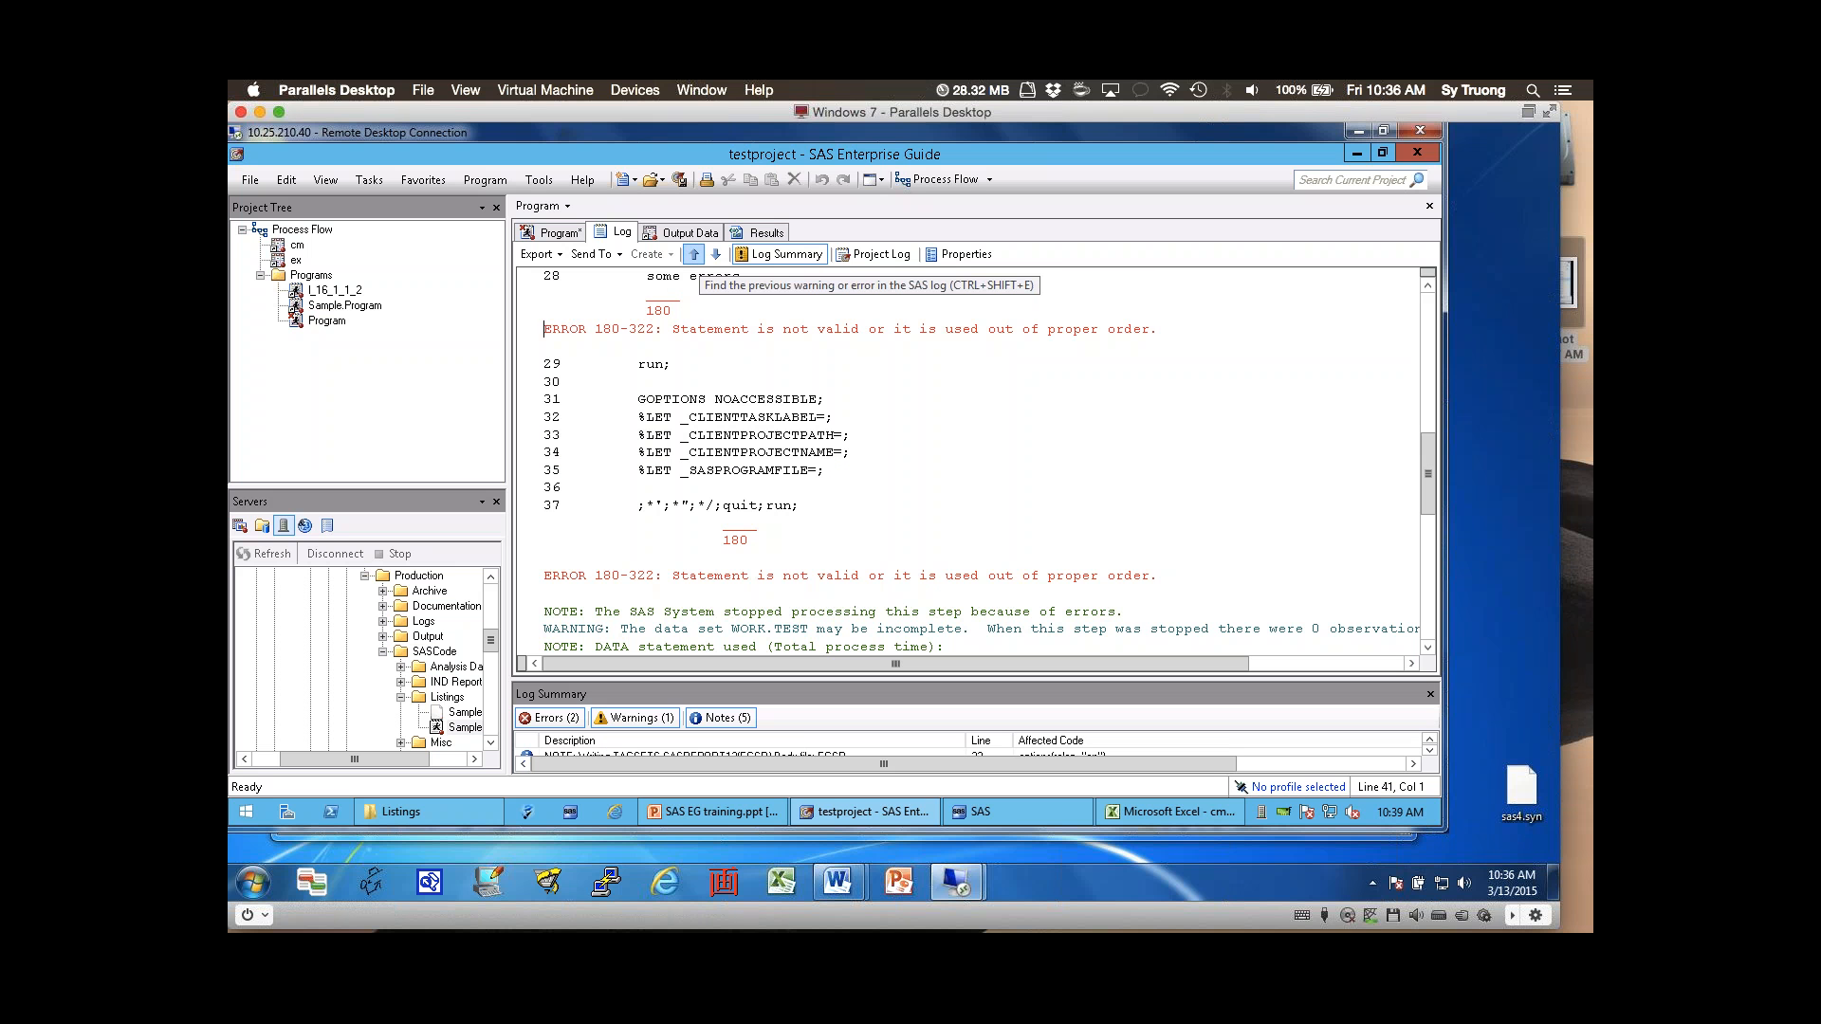
left_click(695, 255)
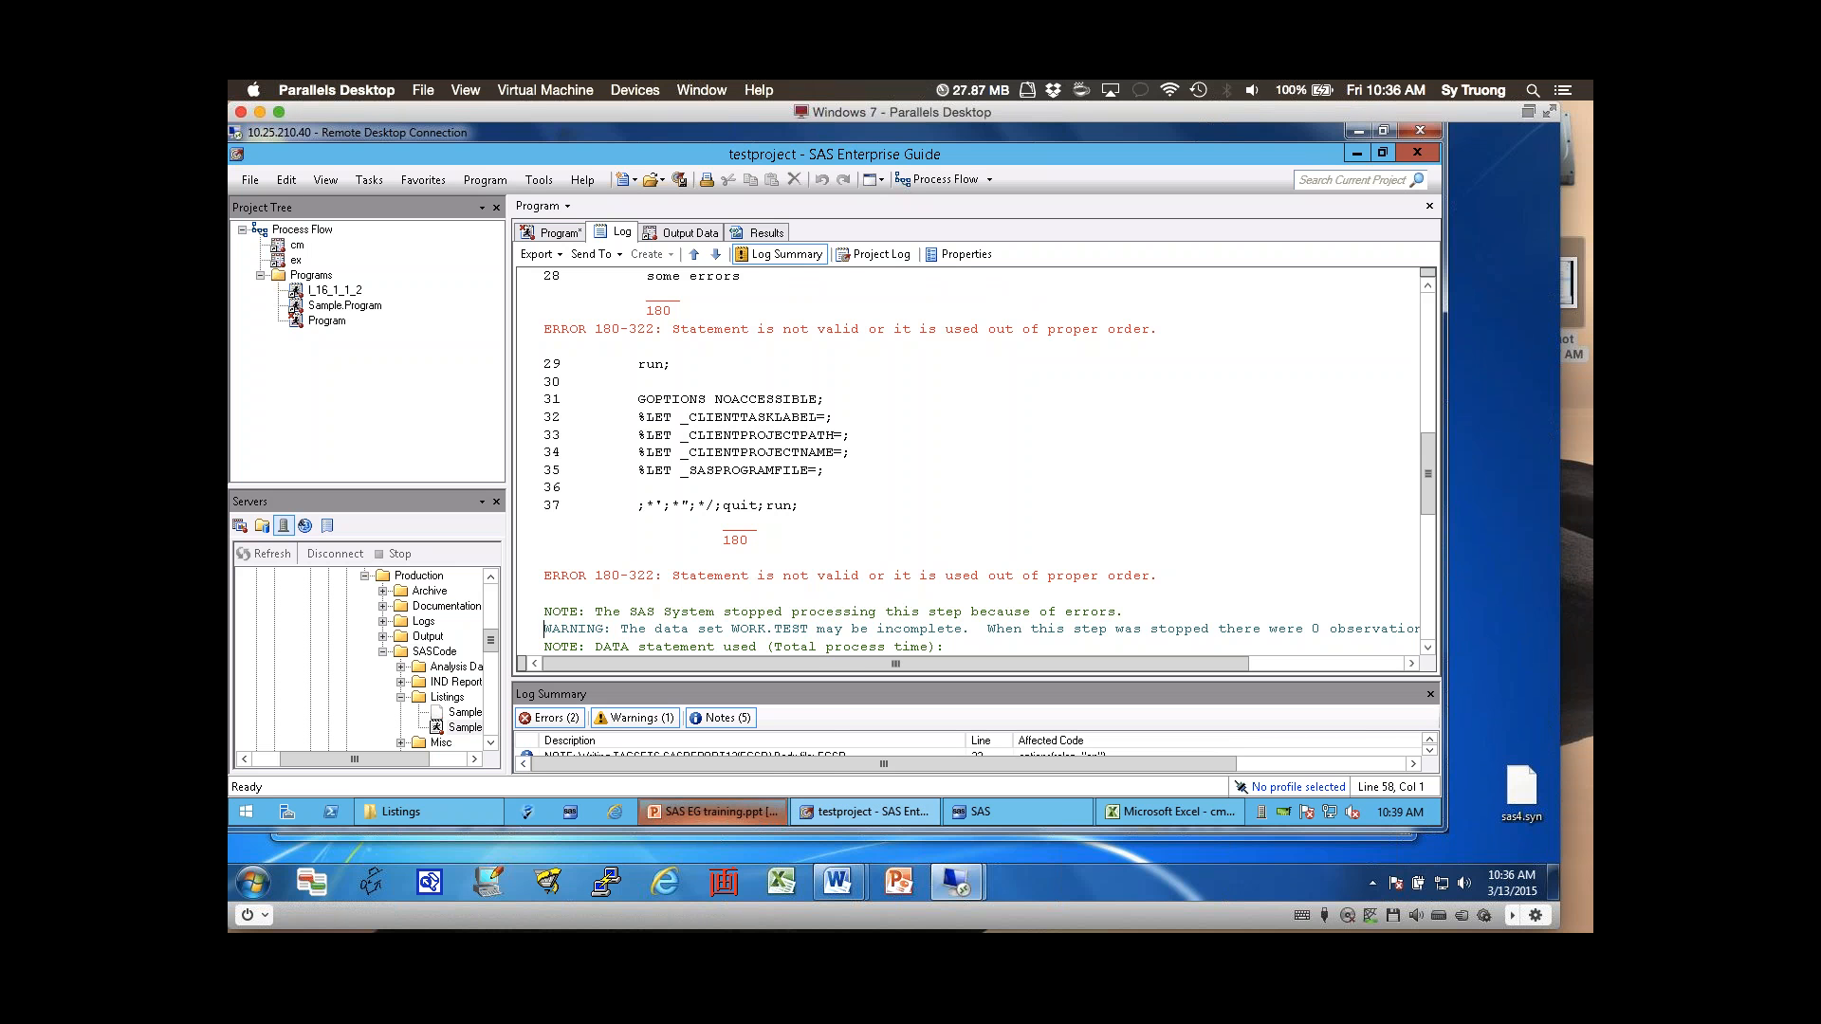
- Switch to the PowerPoint training deck and show slide 25, Jumping Through Logs, and slide 26, Multiple Process Flows
left_click(713, 812)
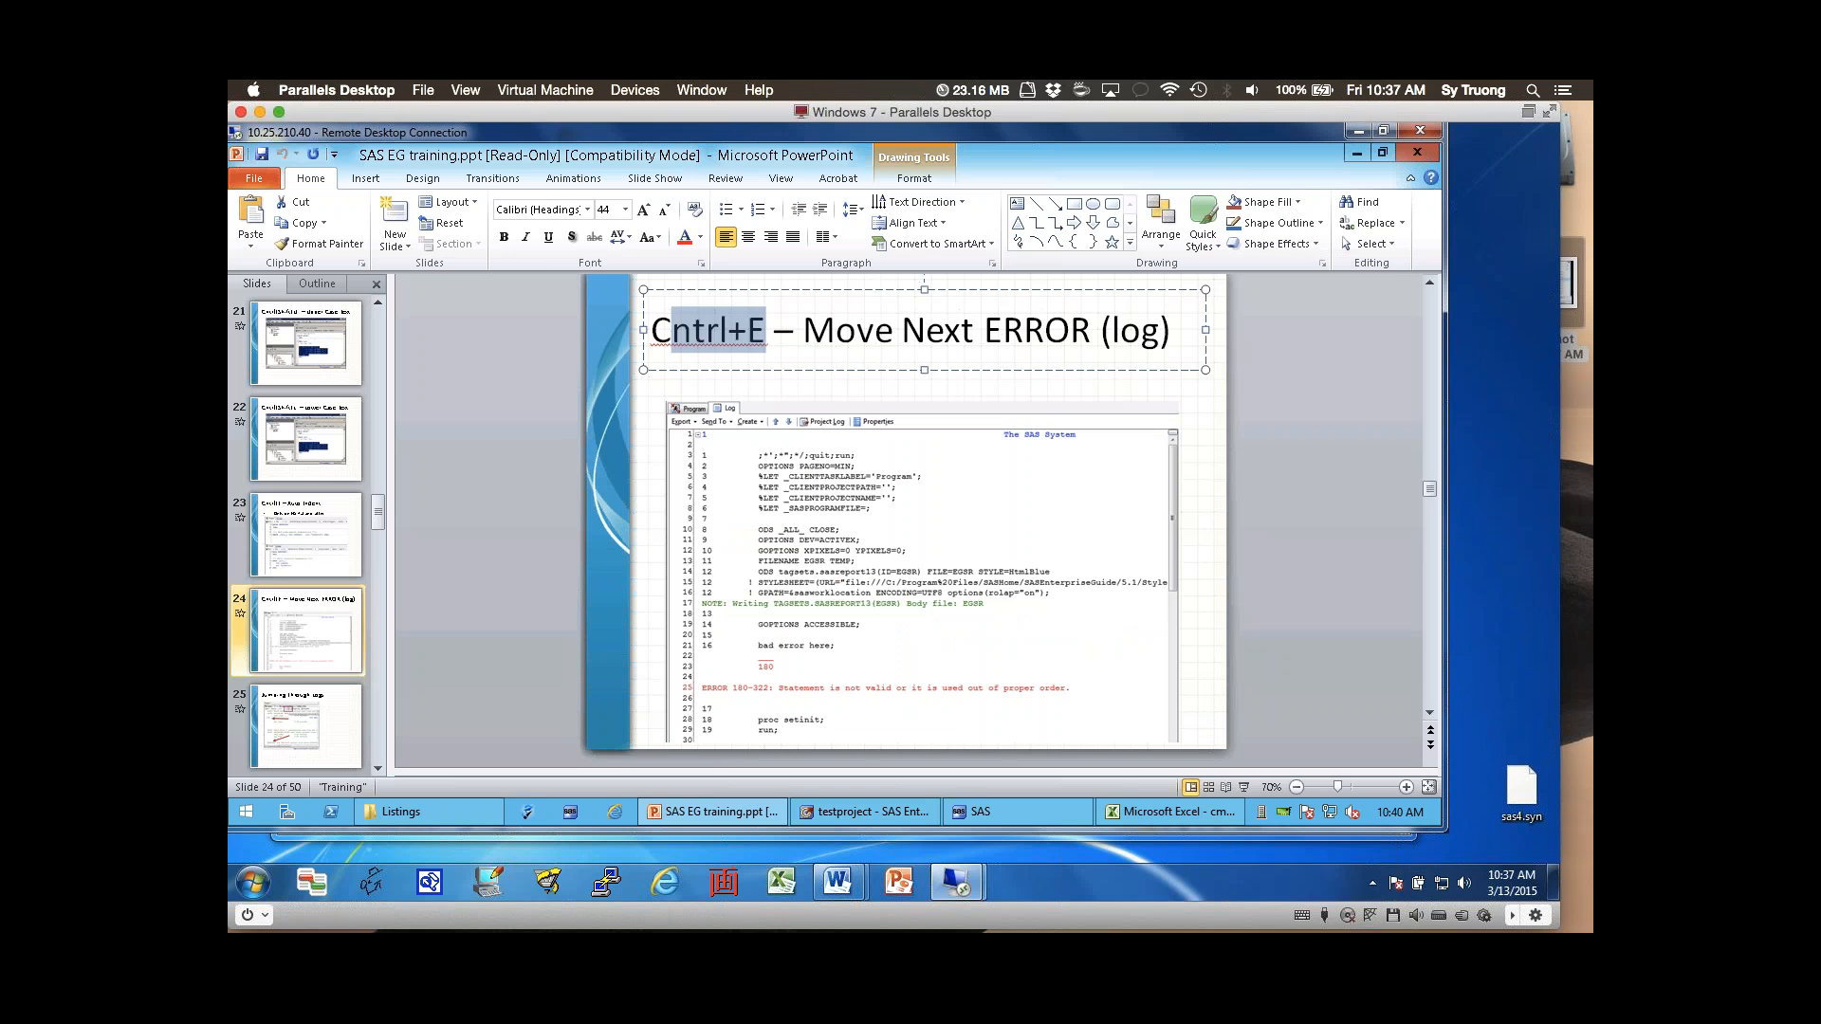
left_click(306, 725)
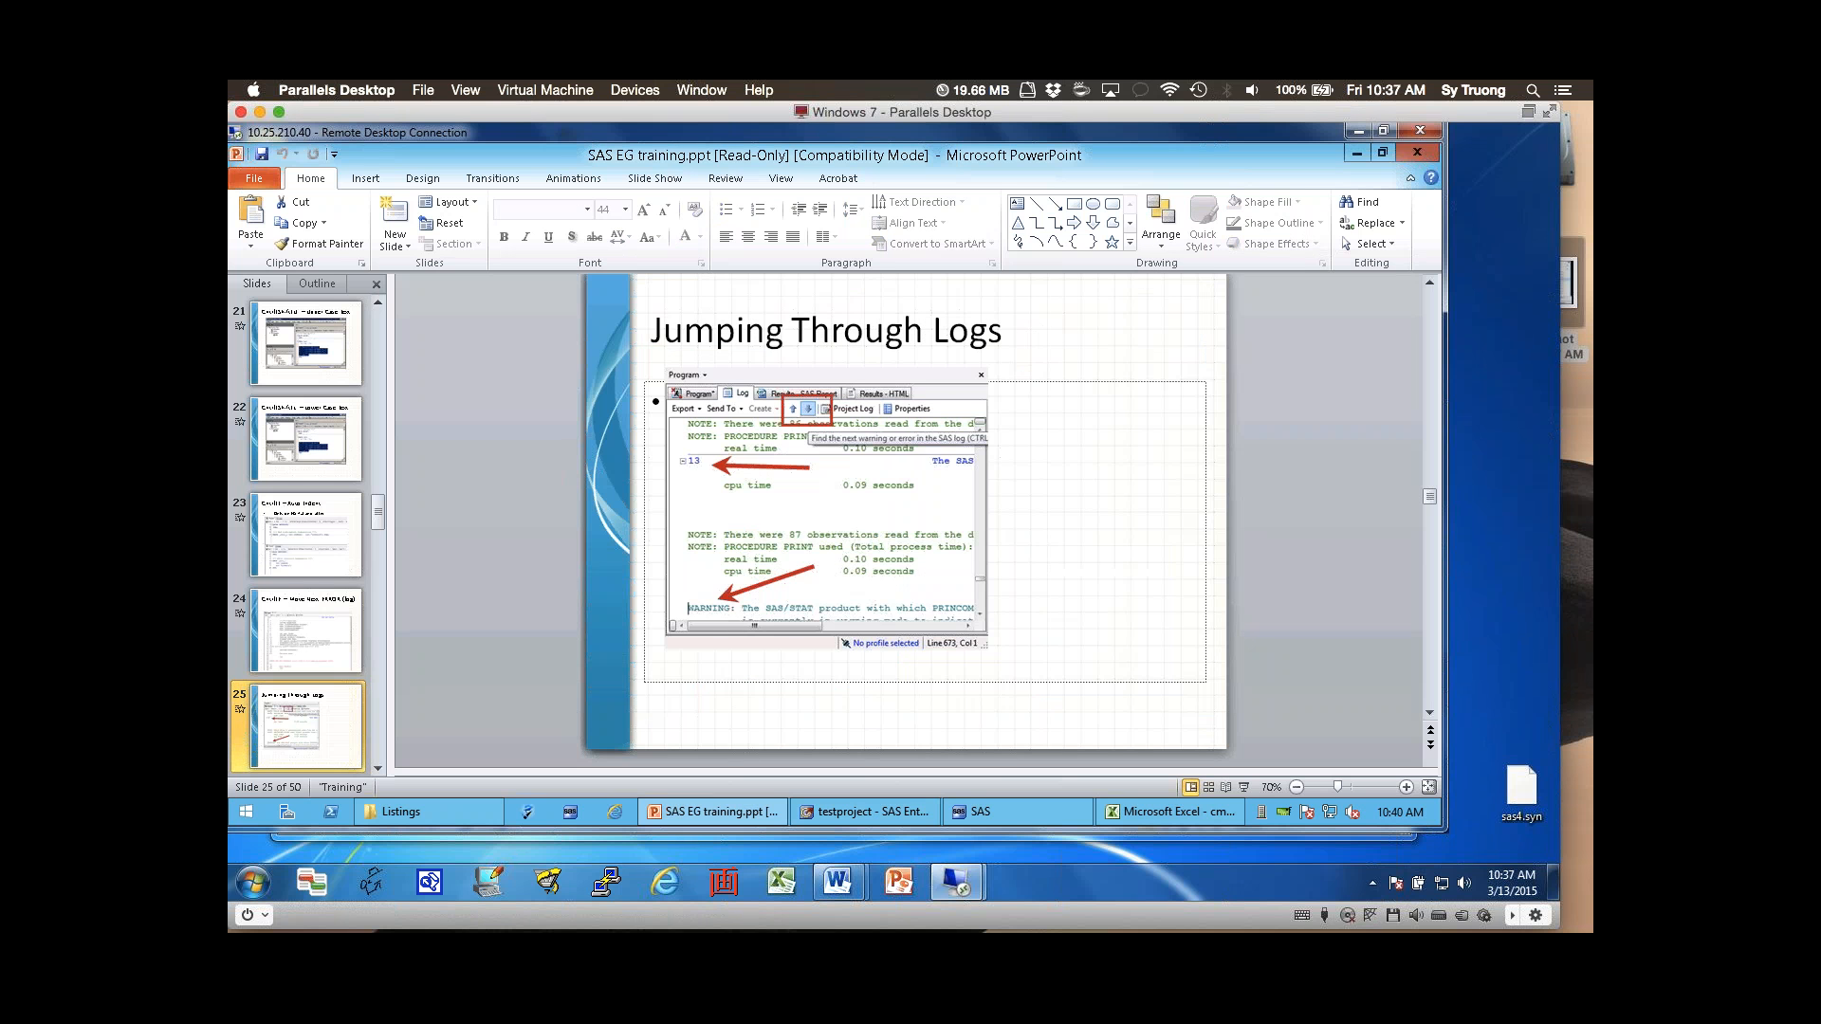
left_click(377, 769)
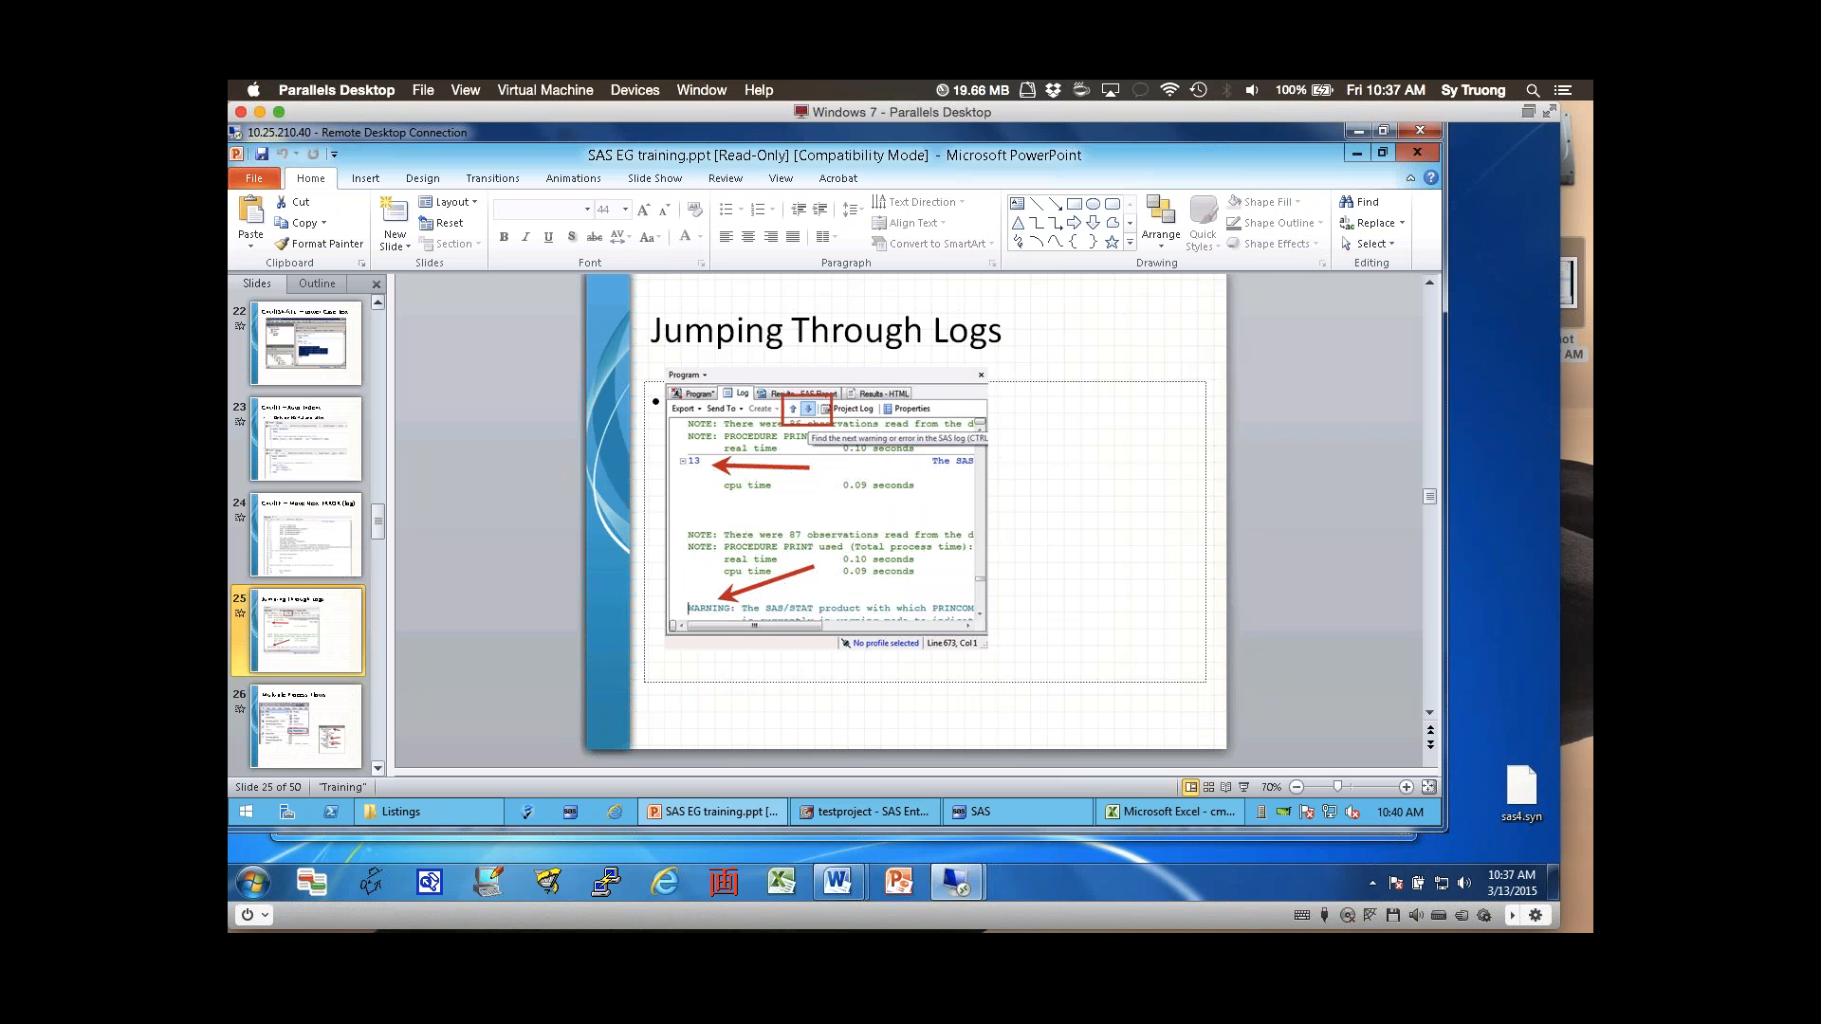
scroll(305, 536, "down", 2)
left_click(305, 540)
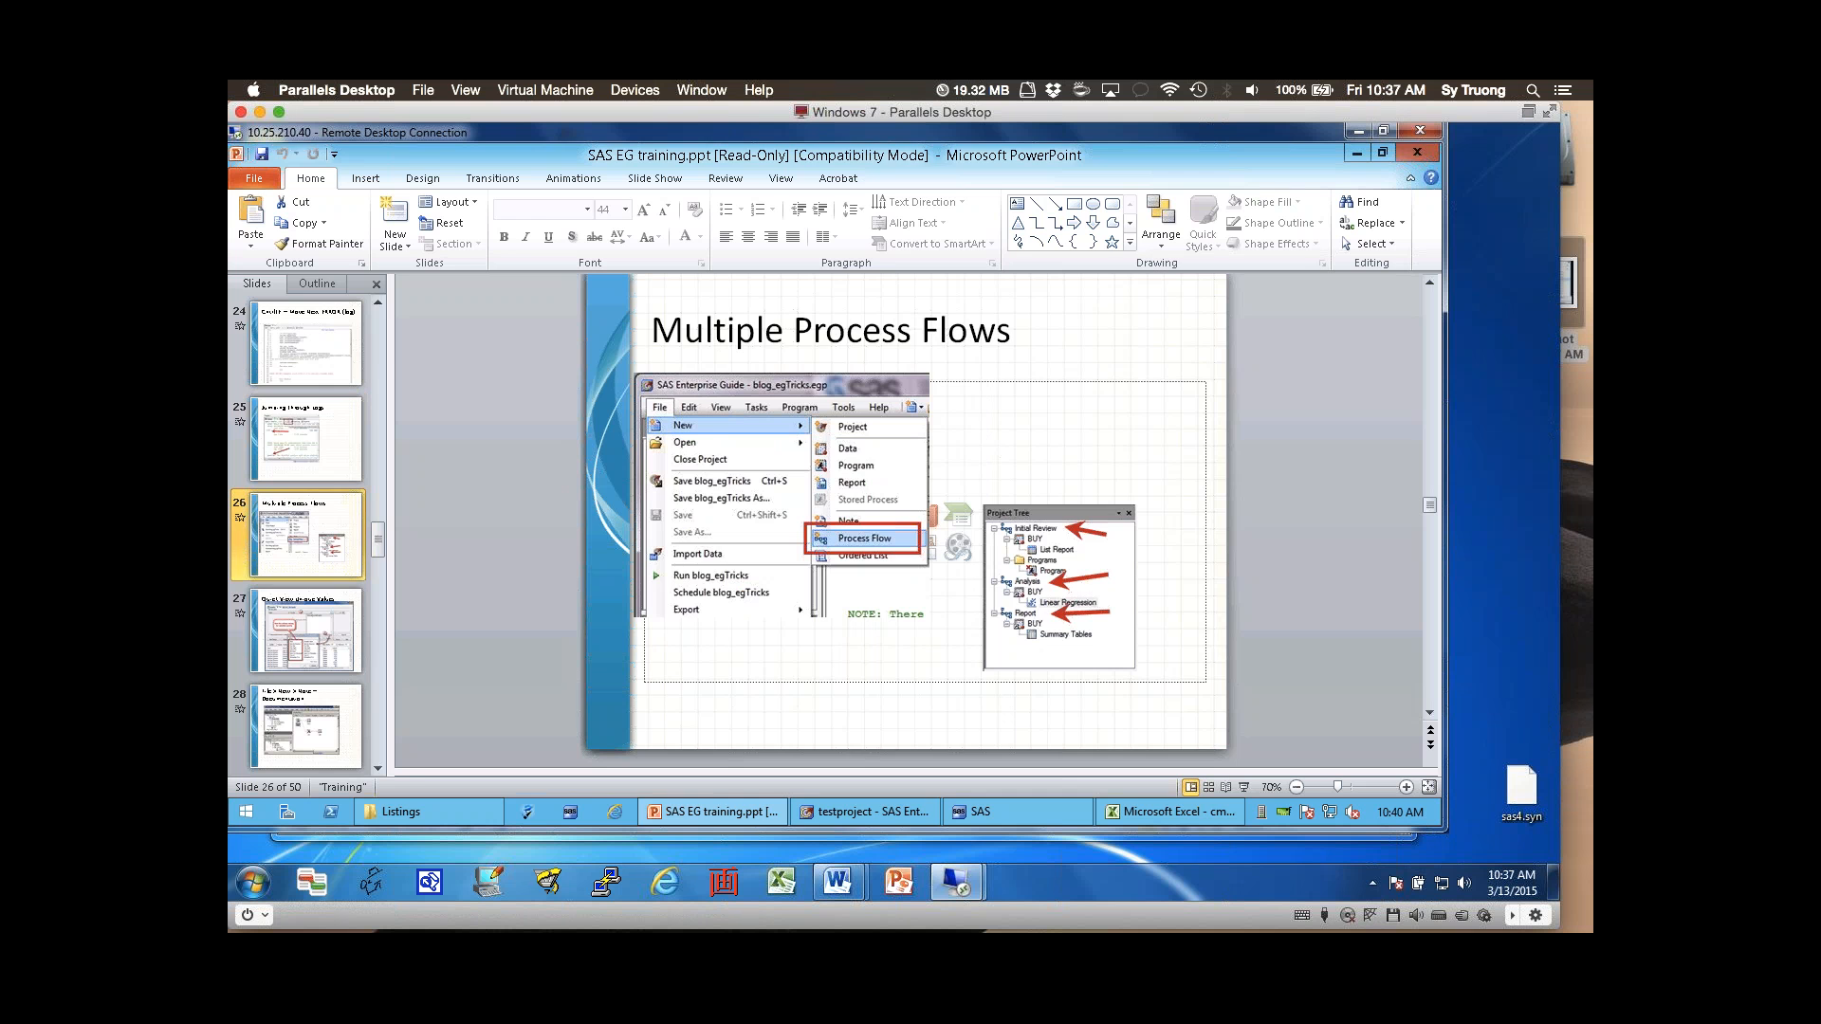
- Switch to SAS Enterprise Guide, recheck the Multiple Process Flows slide in PowerPoint, and return to SAS Enterprise Guide
left_click(863, 812)
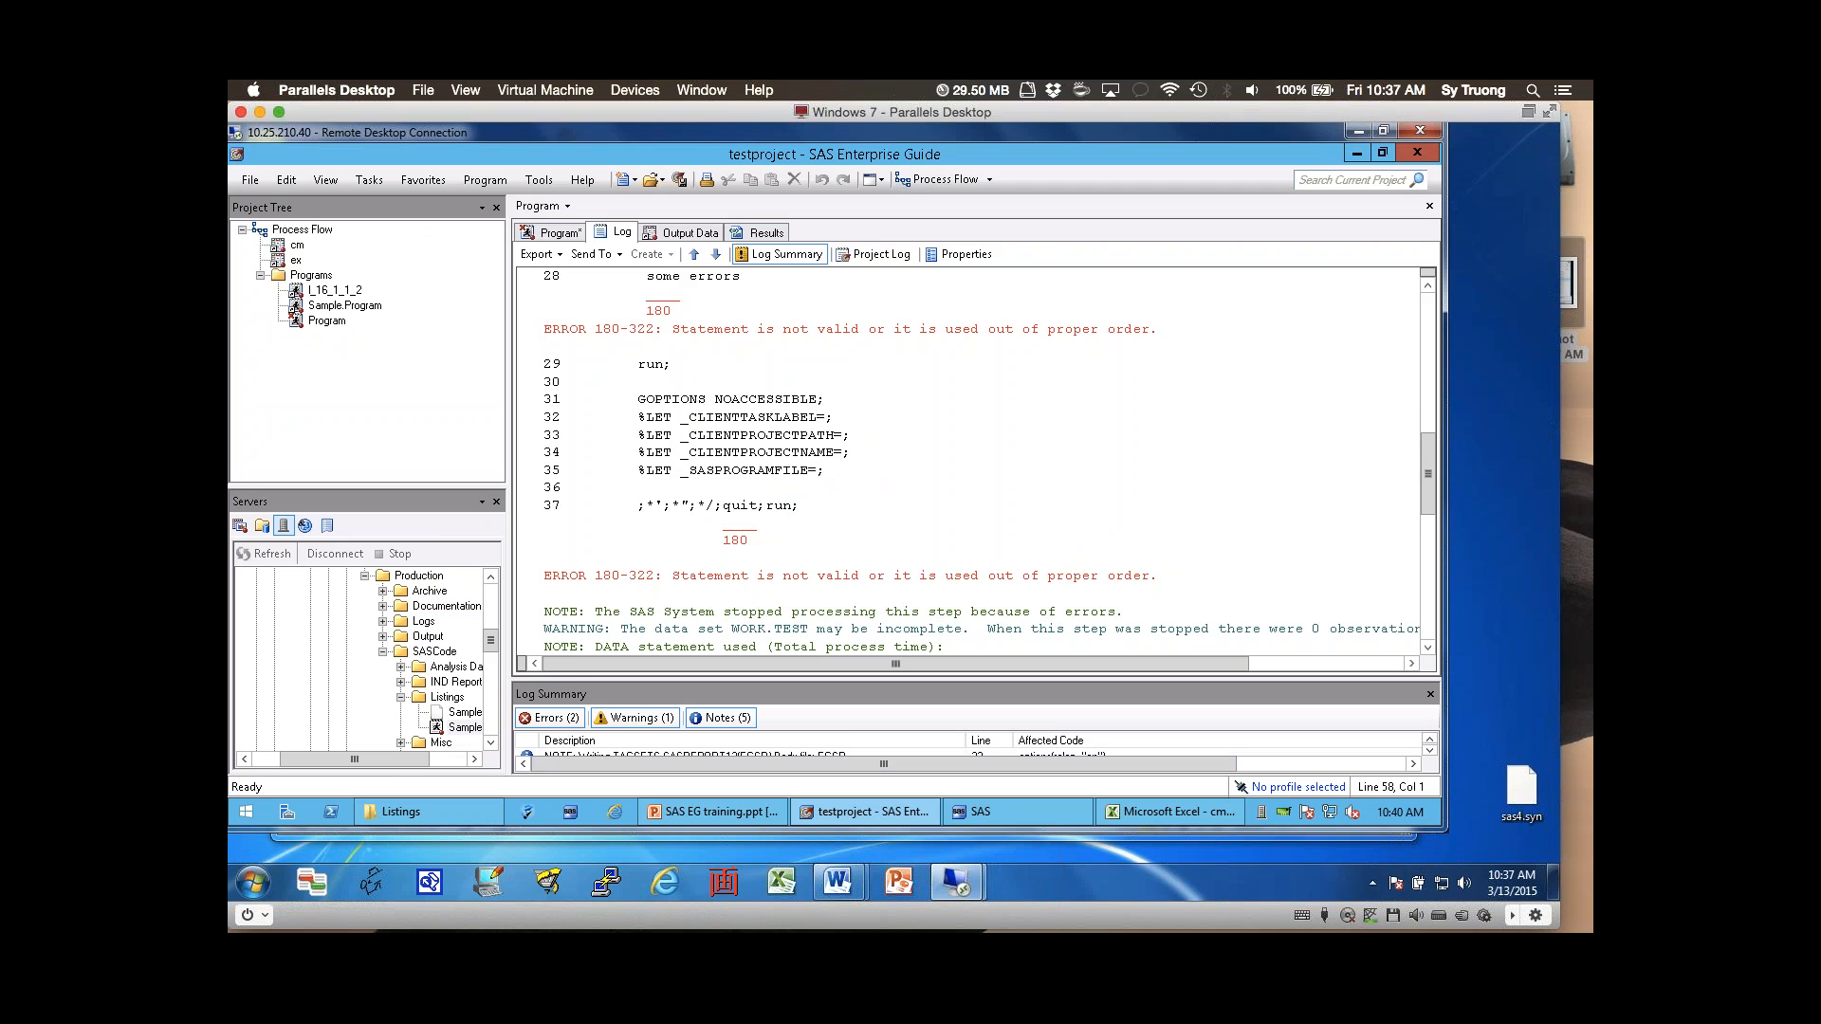
left_click(711, 811)
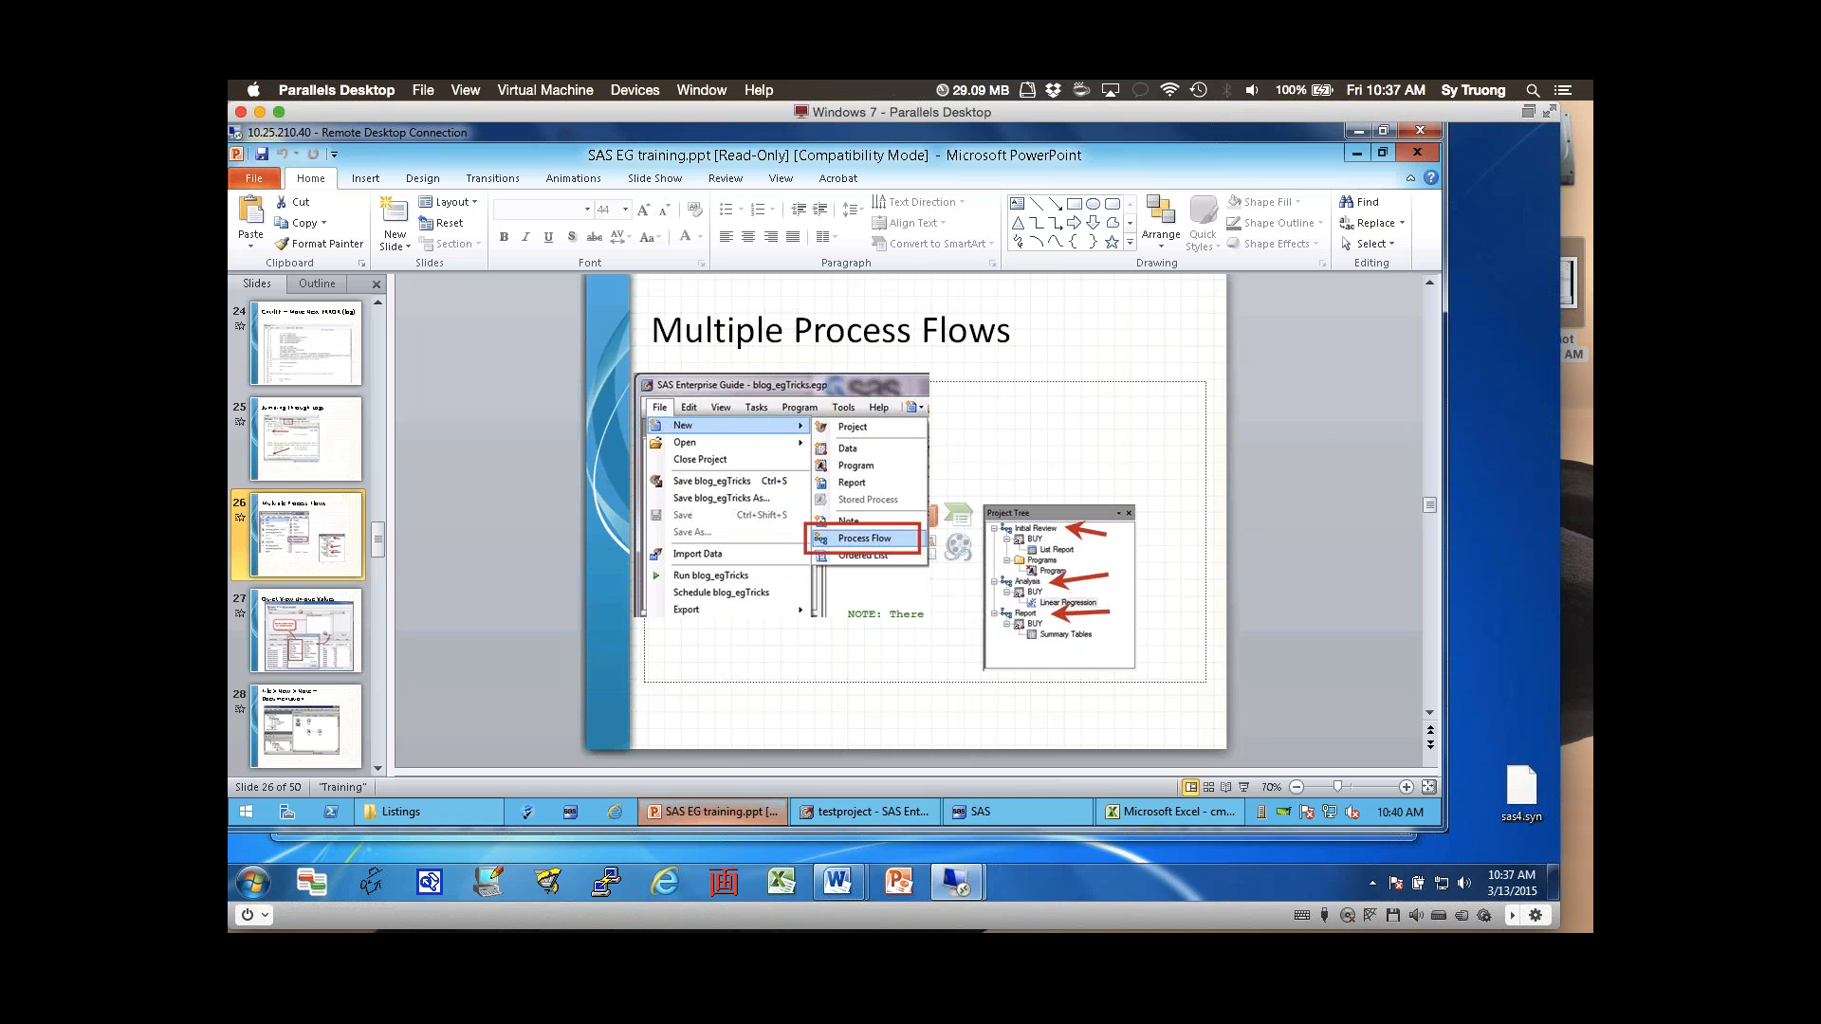
left_click(865, 812)
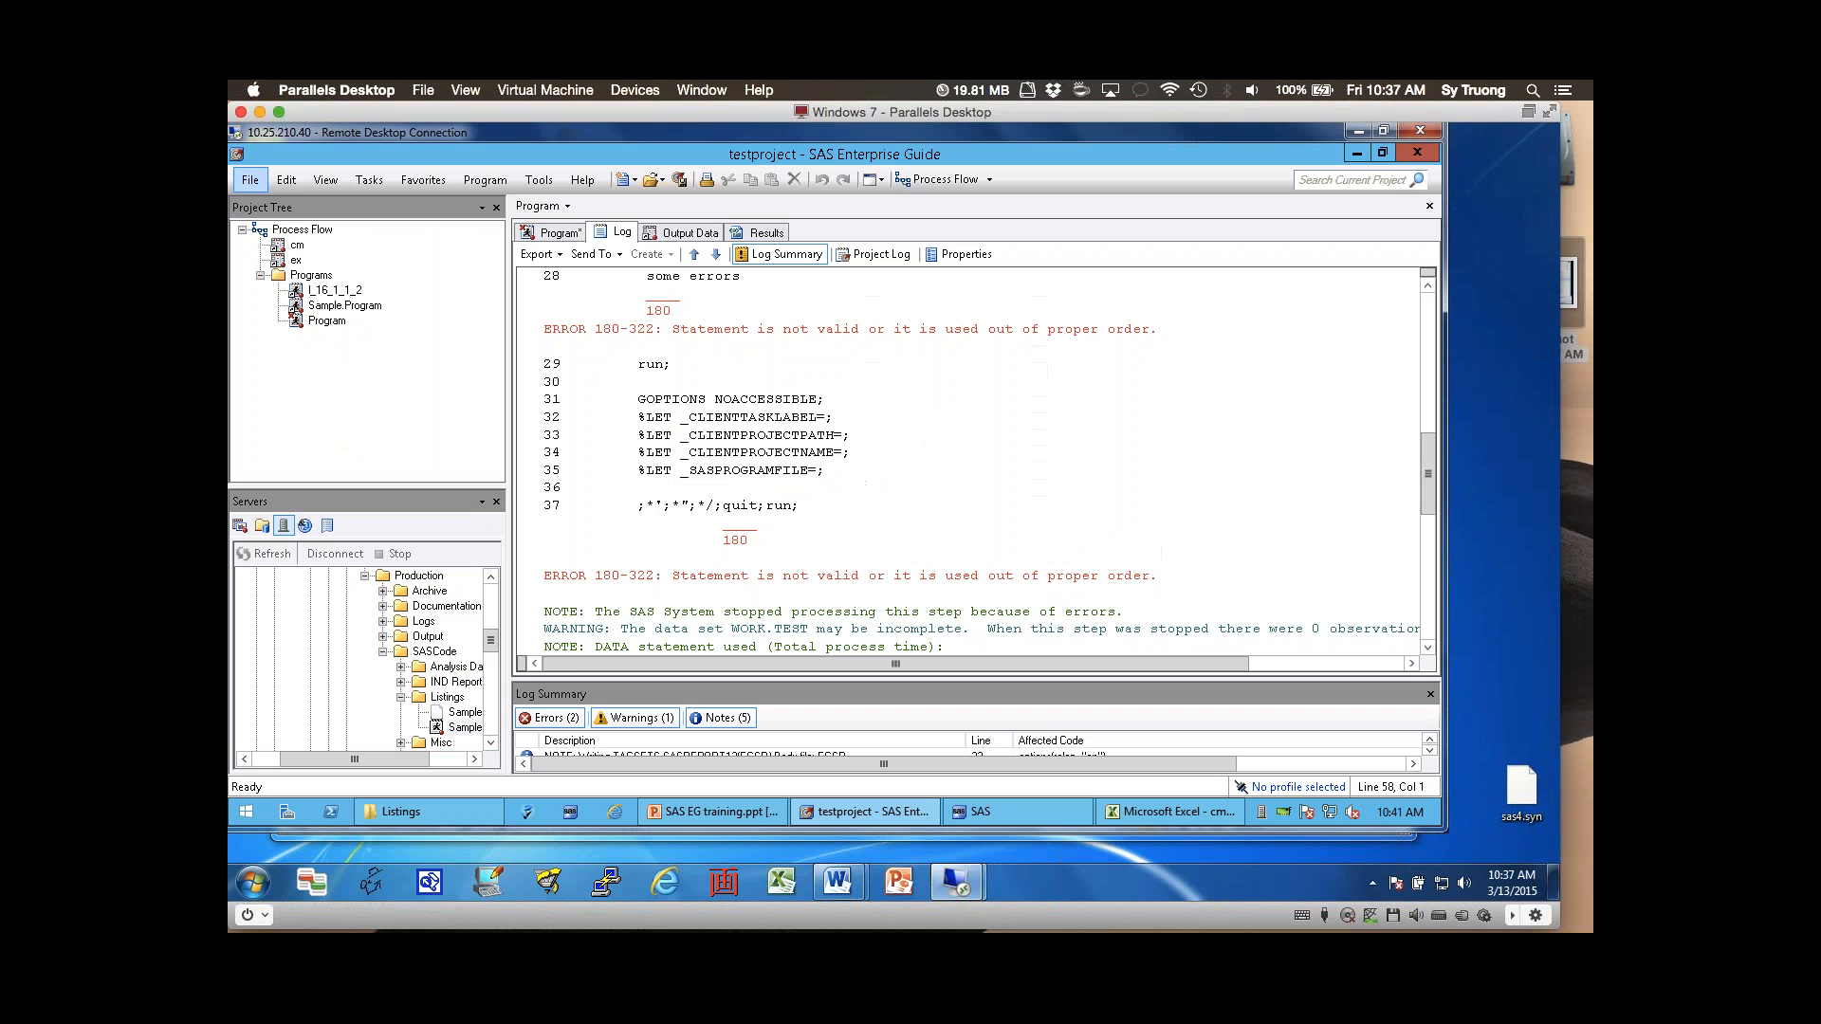
- Add a second process flow to the testproject project
left_click(249, 179)
mouse_move(285, 204)
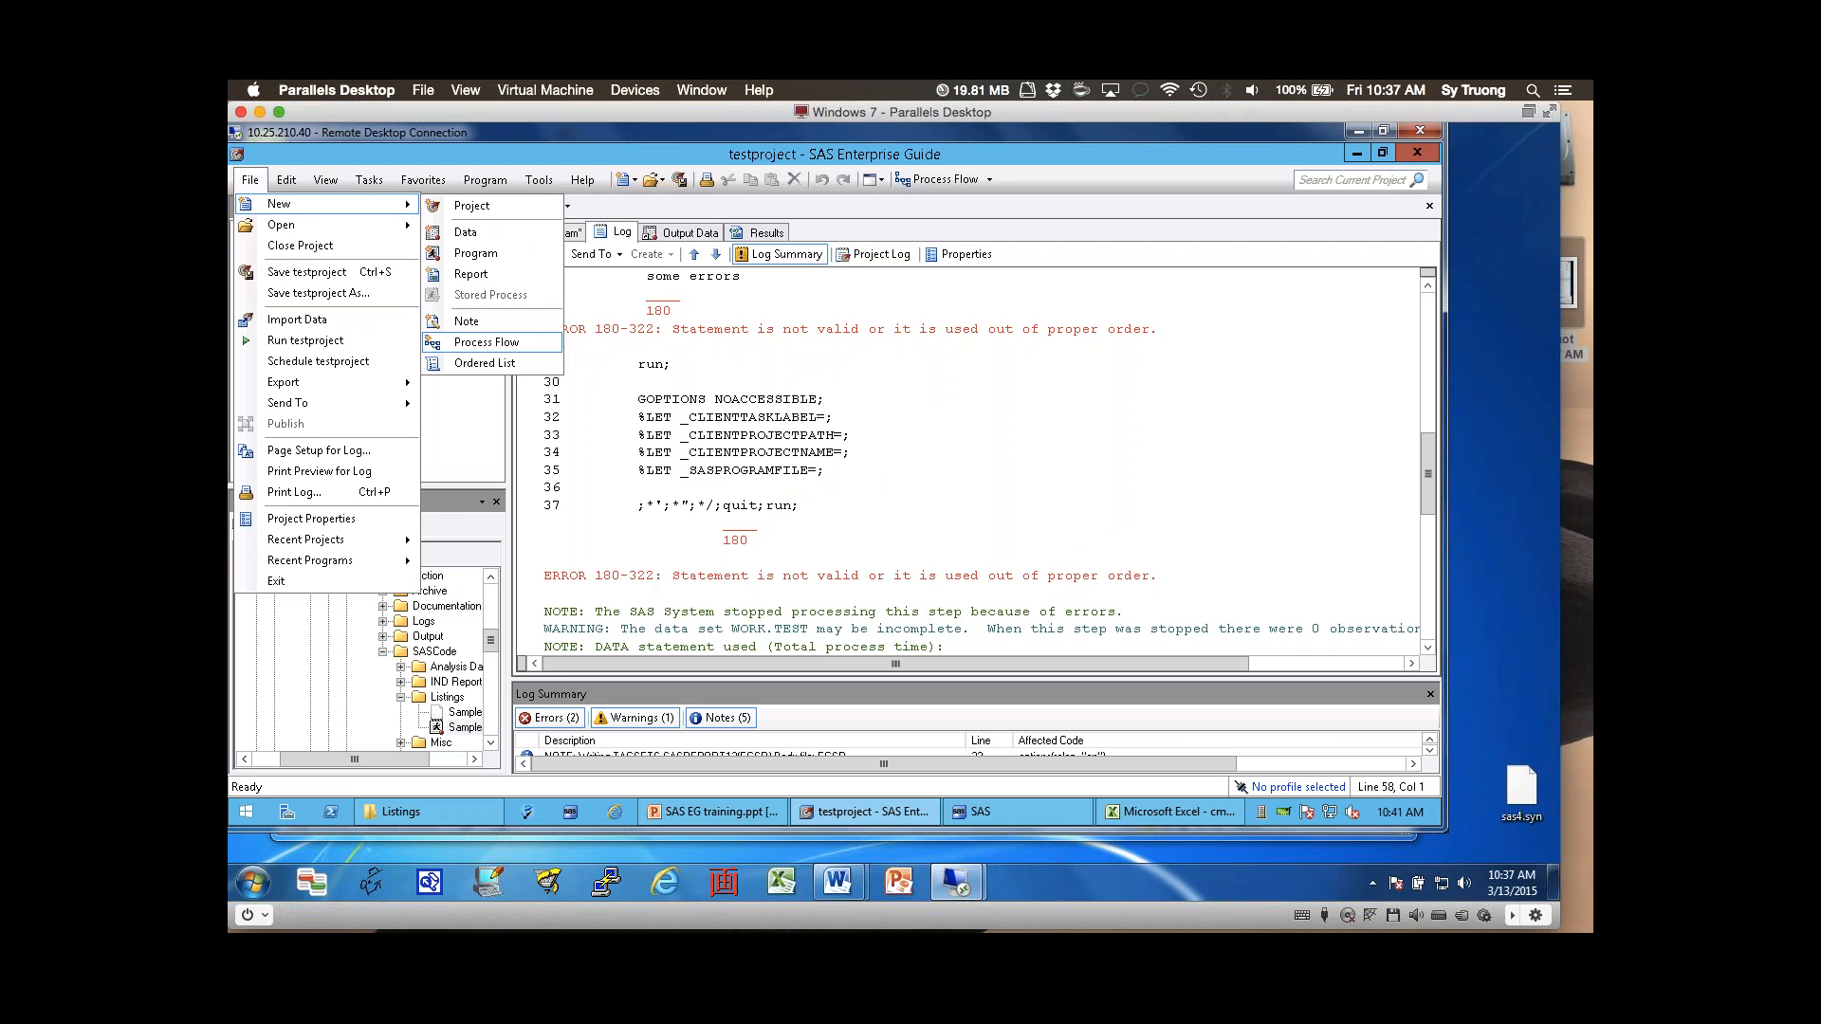
left_click(487, 341)
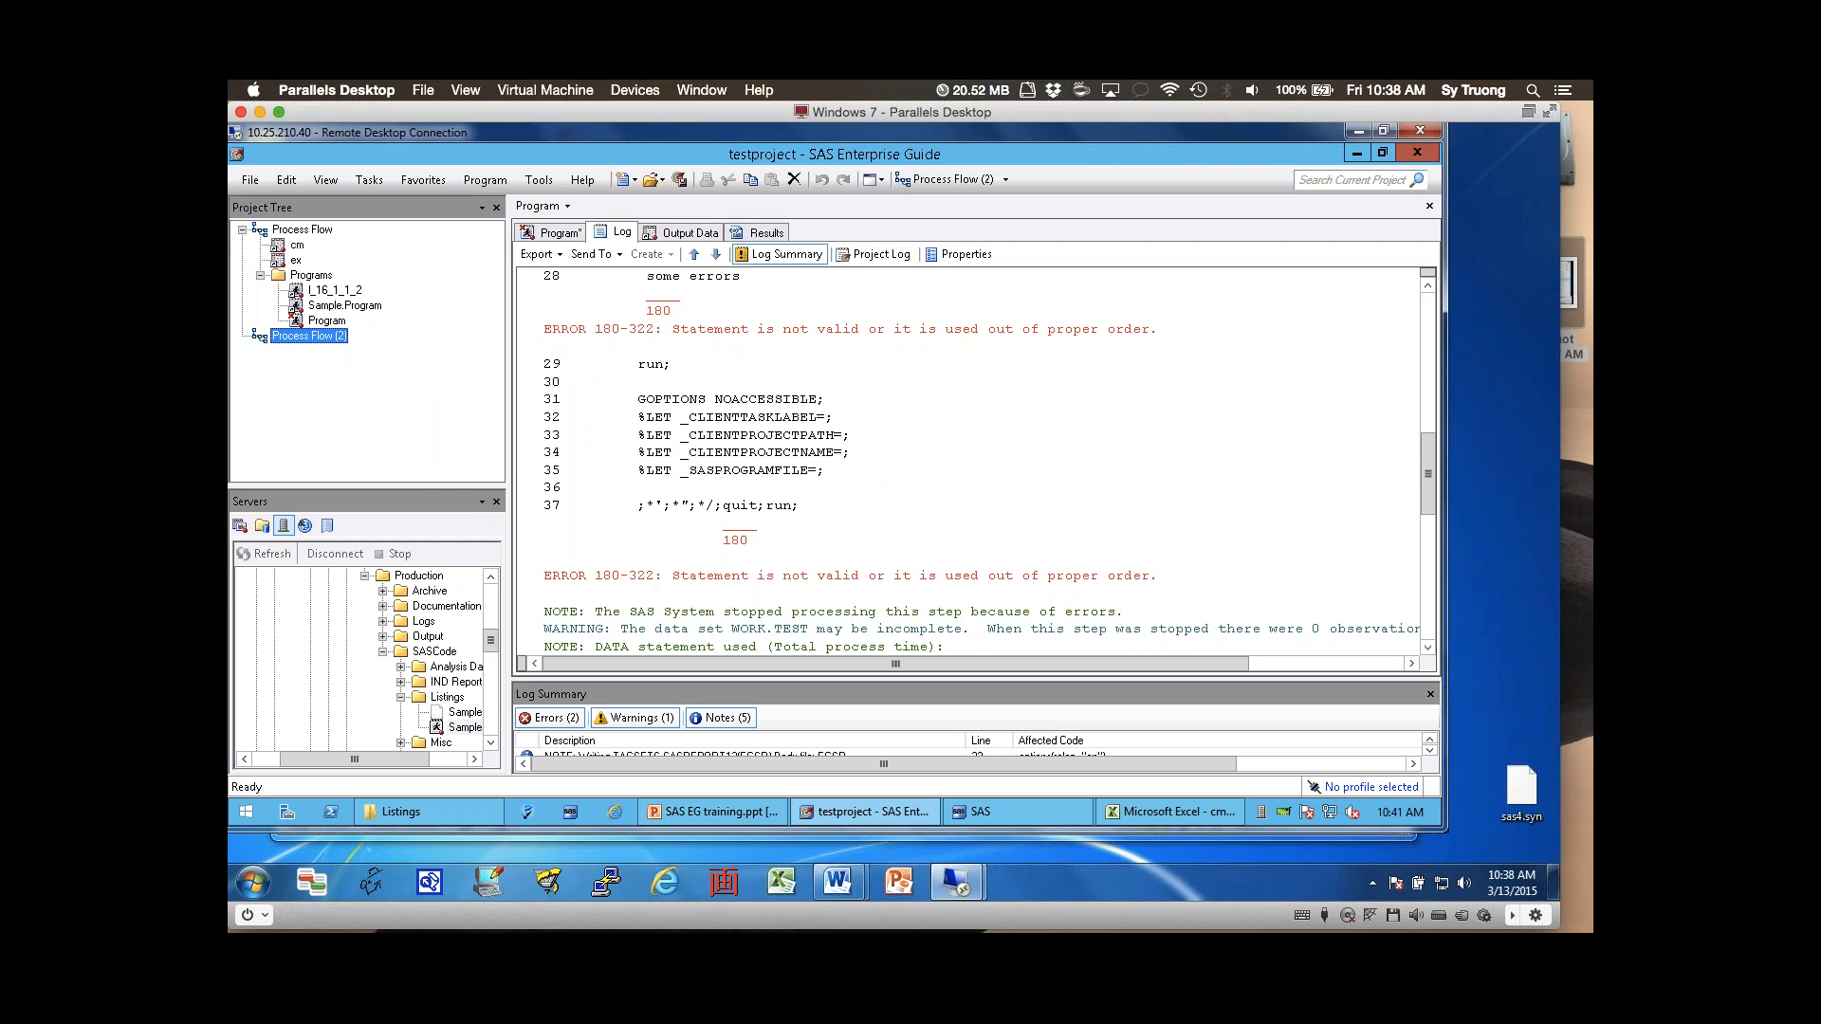
- Compare the original process flow and its cm dataset with the new Process Flow (2) in the project tree
left_click(302, 229)
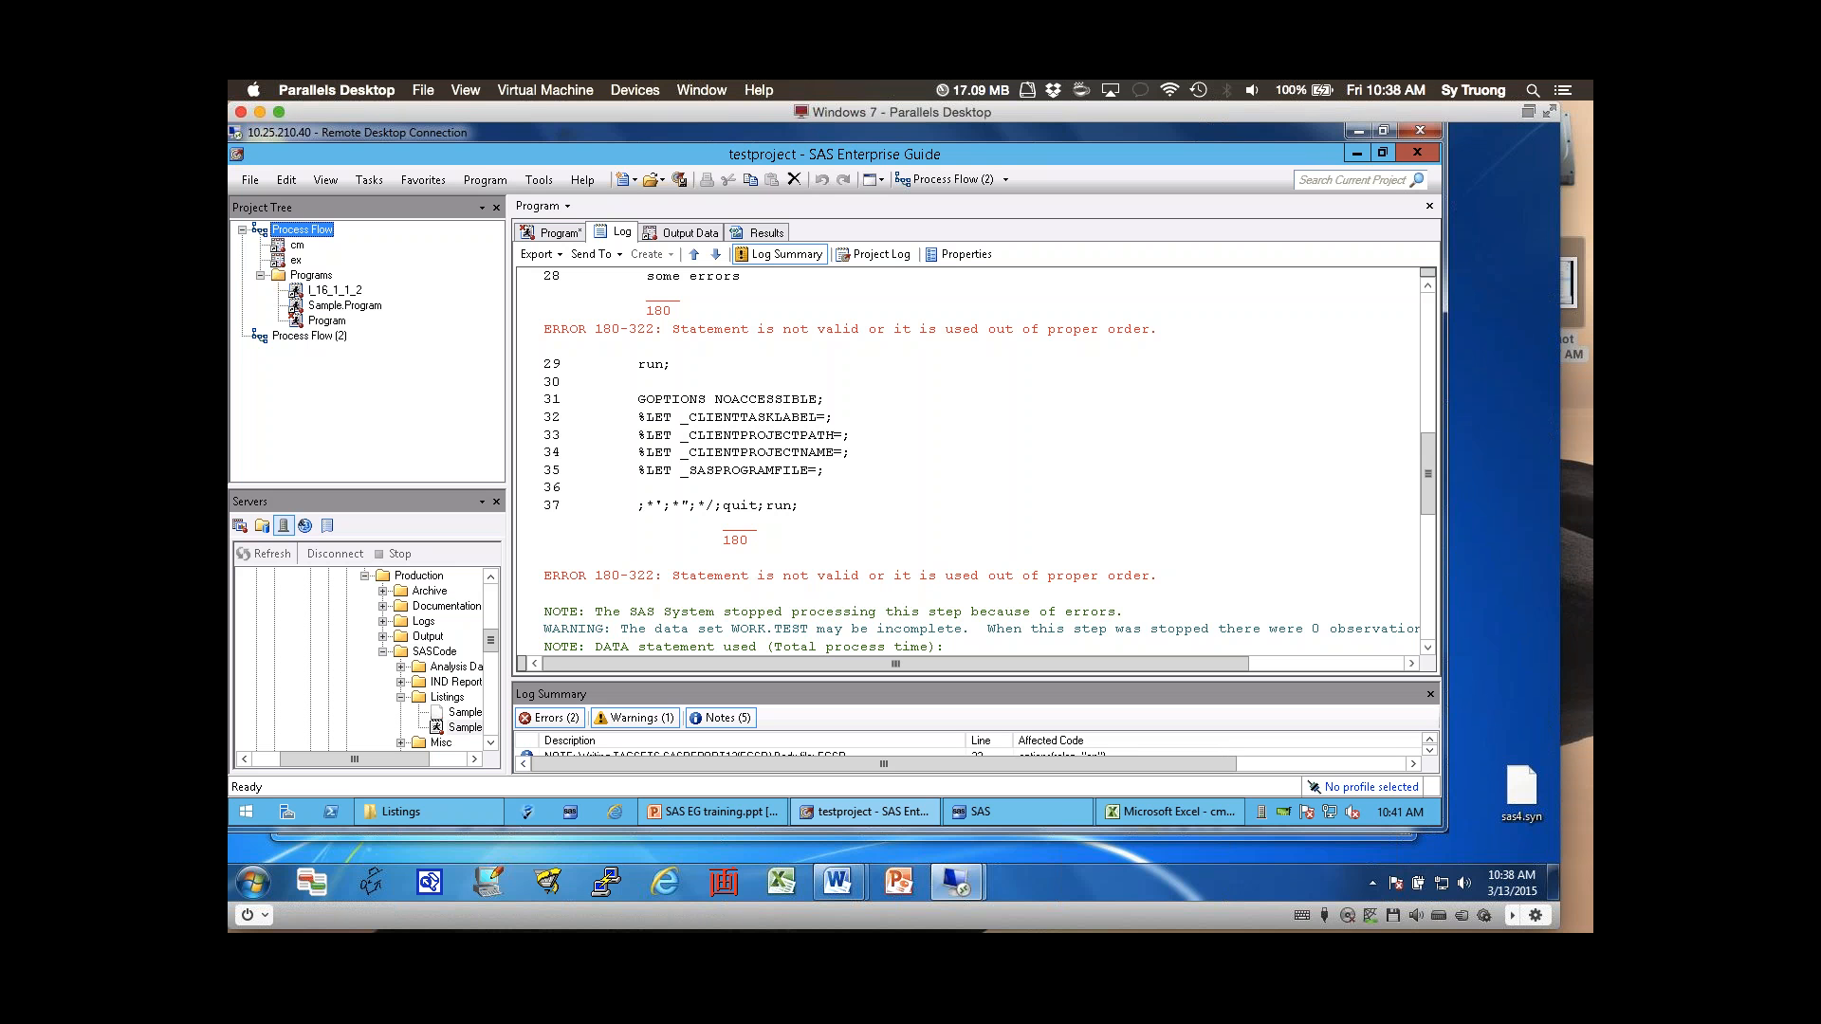
left_click(309, 336)
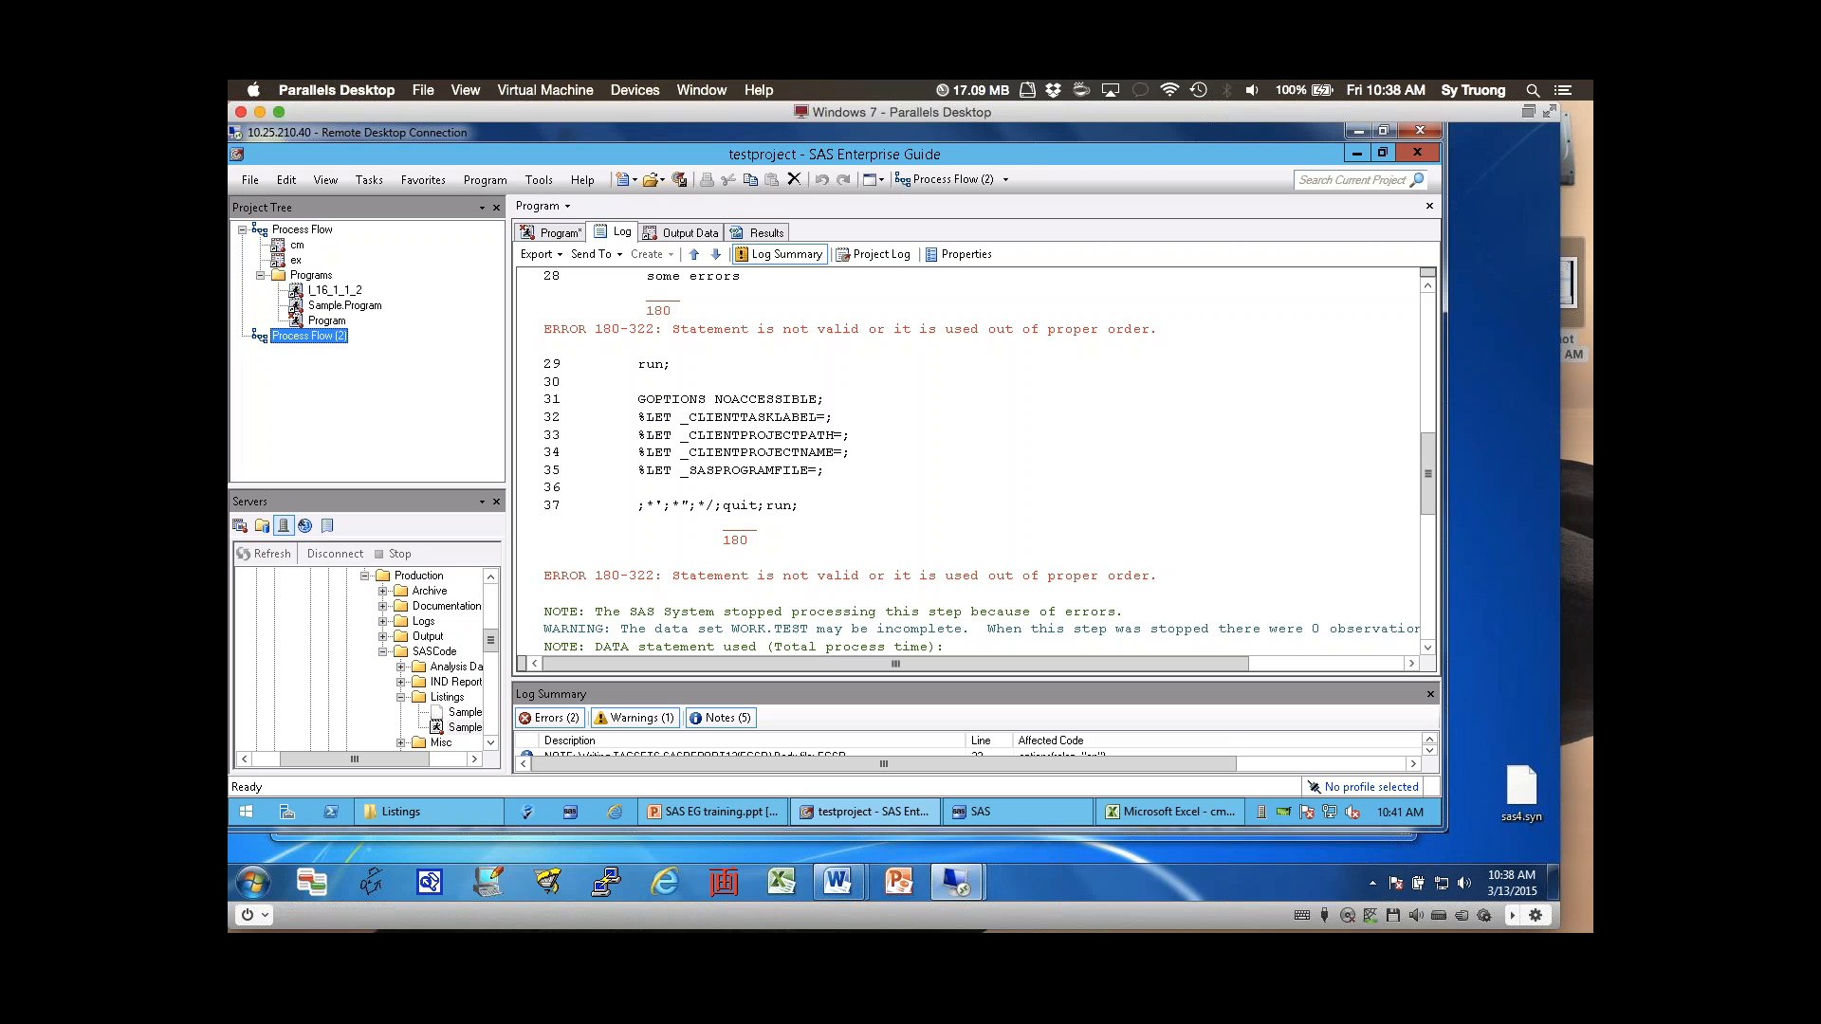
left_click(297, 244)
left_click(301, 229)
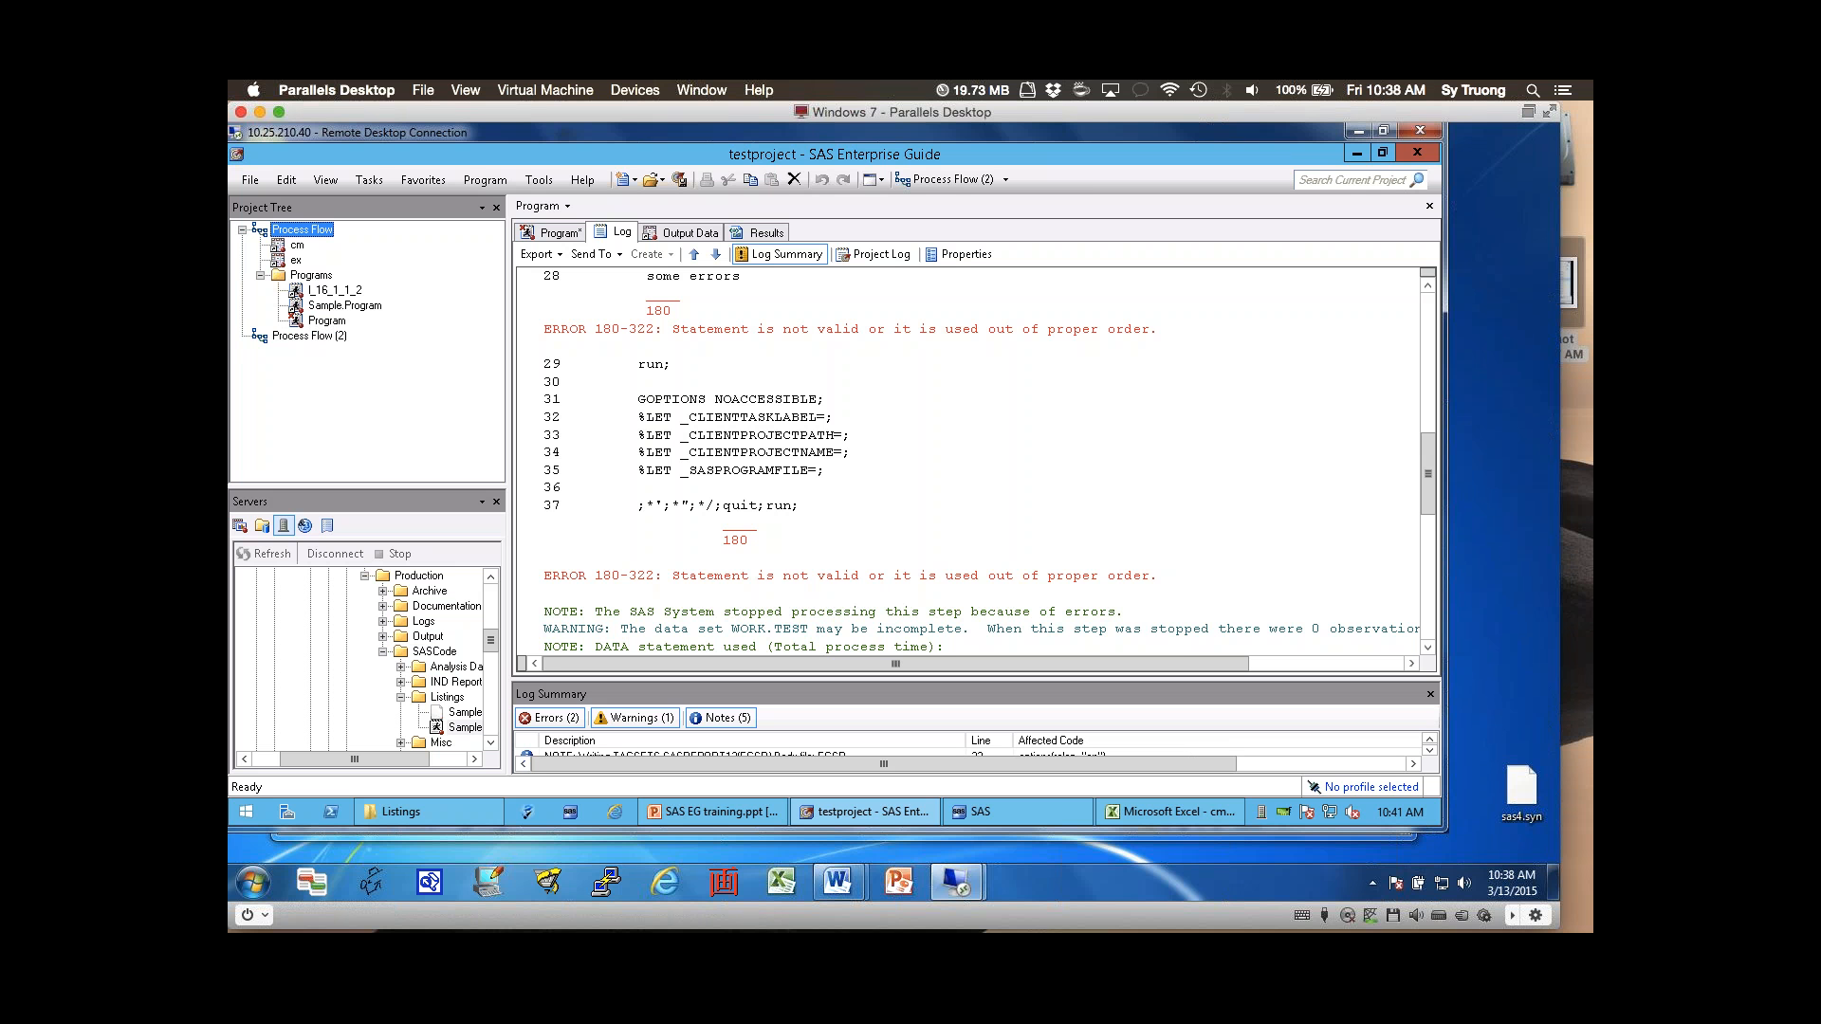
left_click(309, 336)
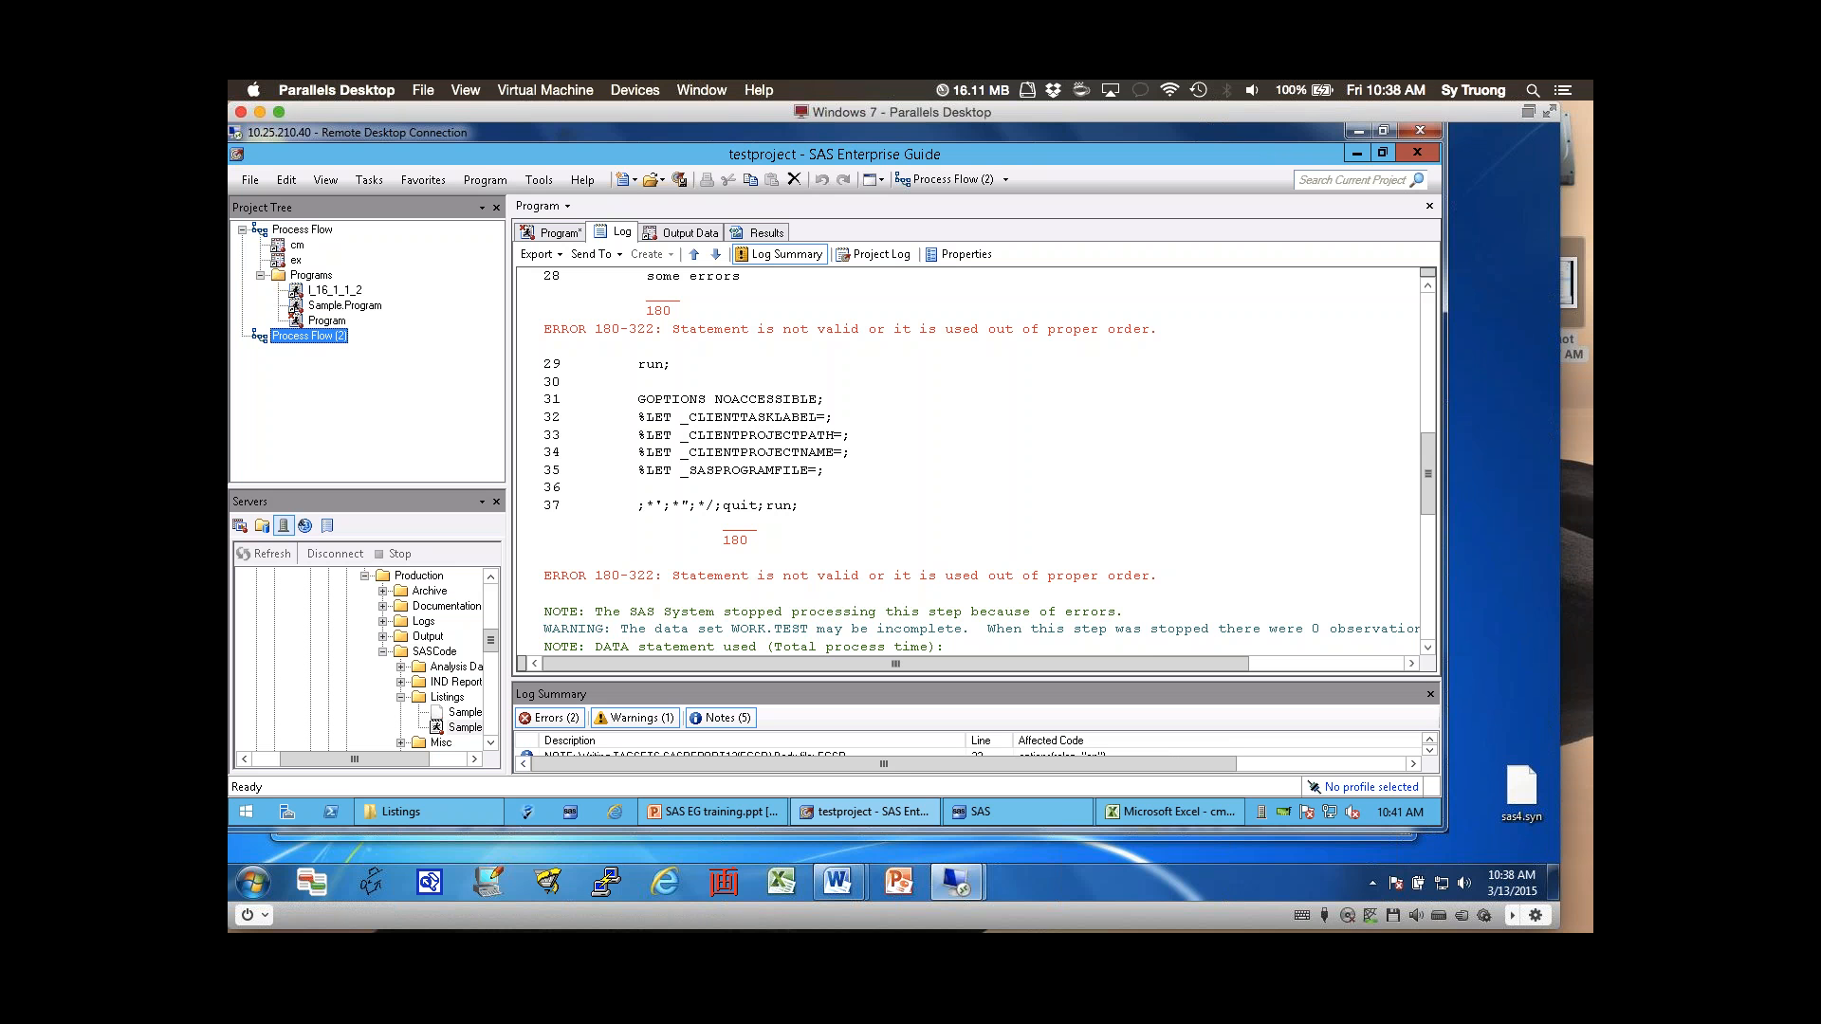
- Switch to the PowerPoint training deck, show slide 27, Quick View Unique Values, and return to SAS Enterprise Guide
left_click(711, 812)
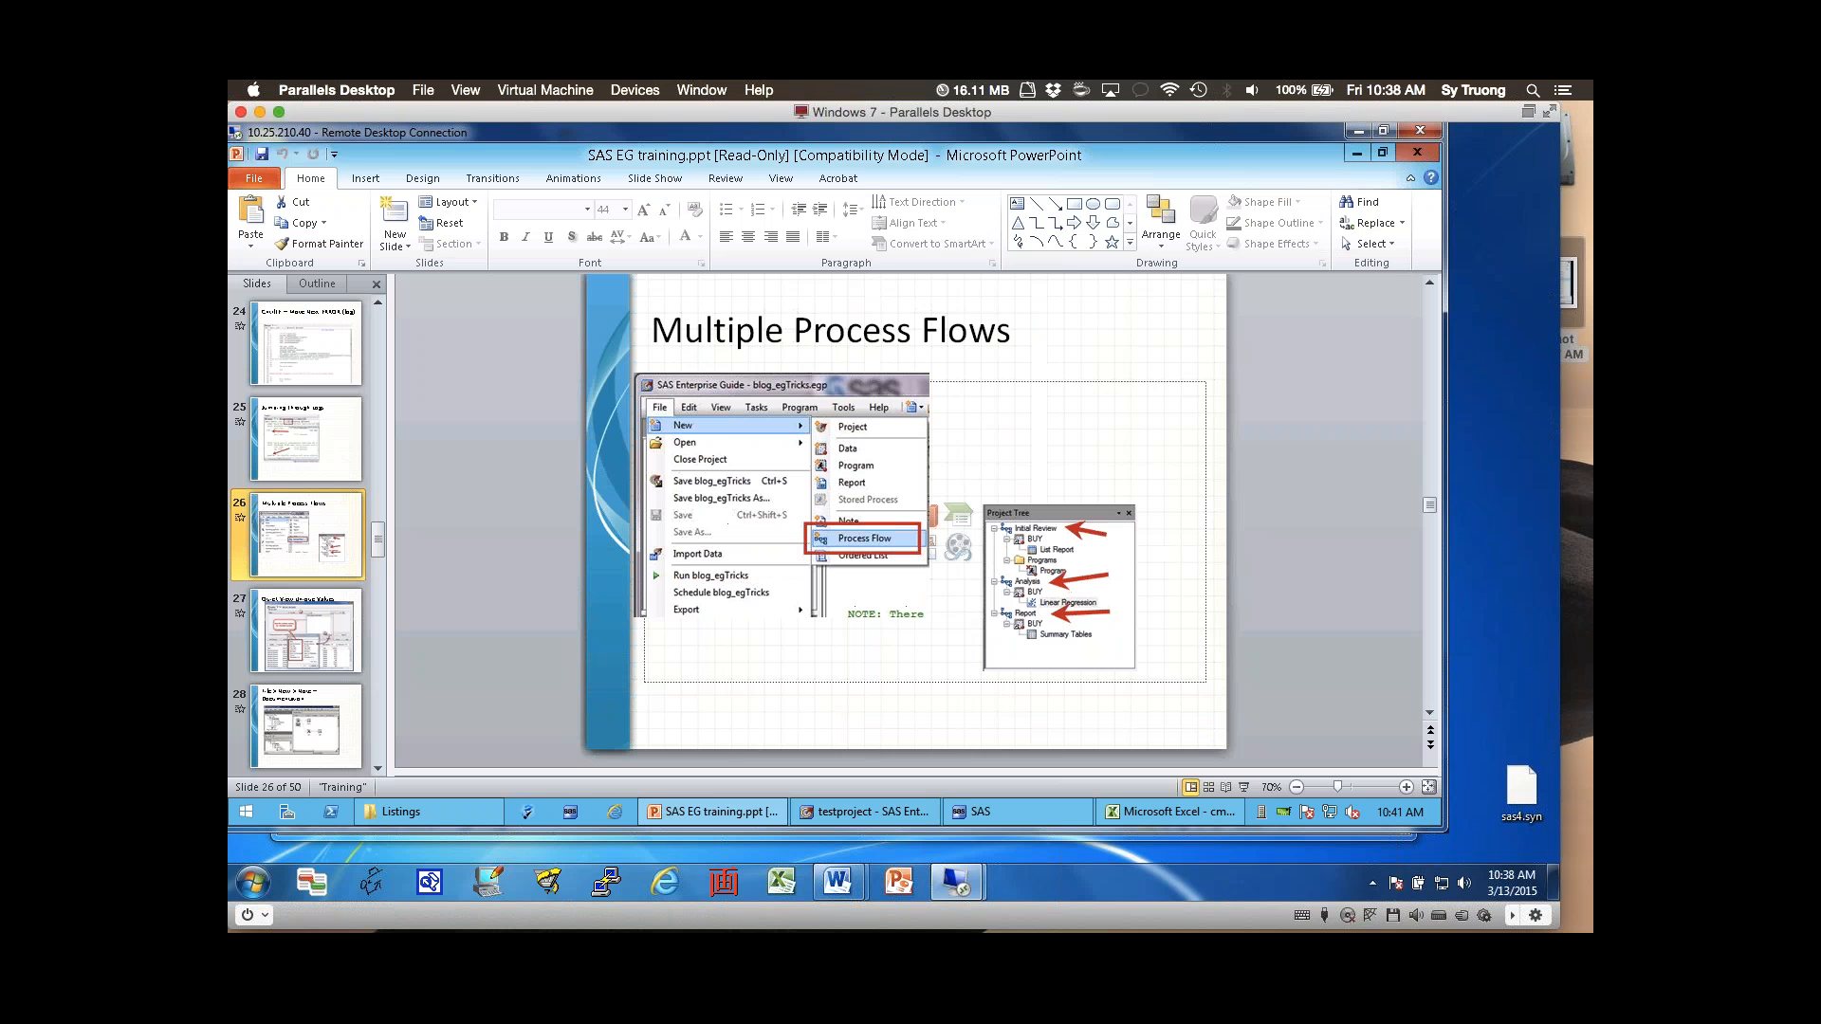
left_click(305, 630)
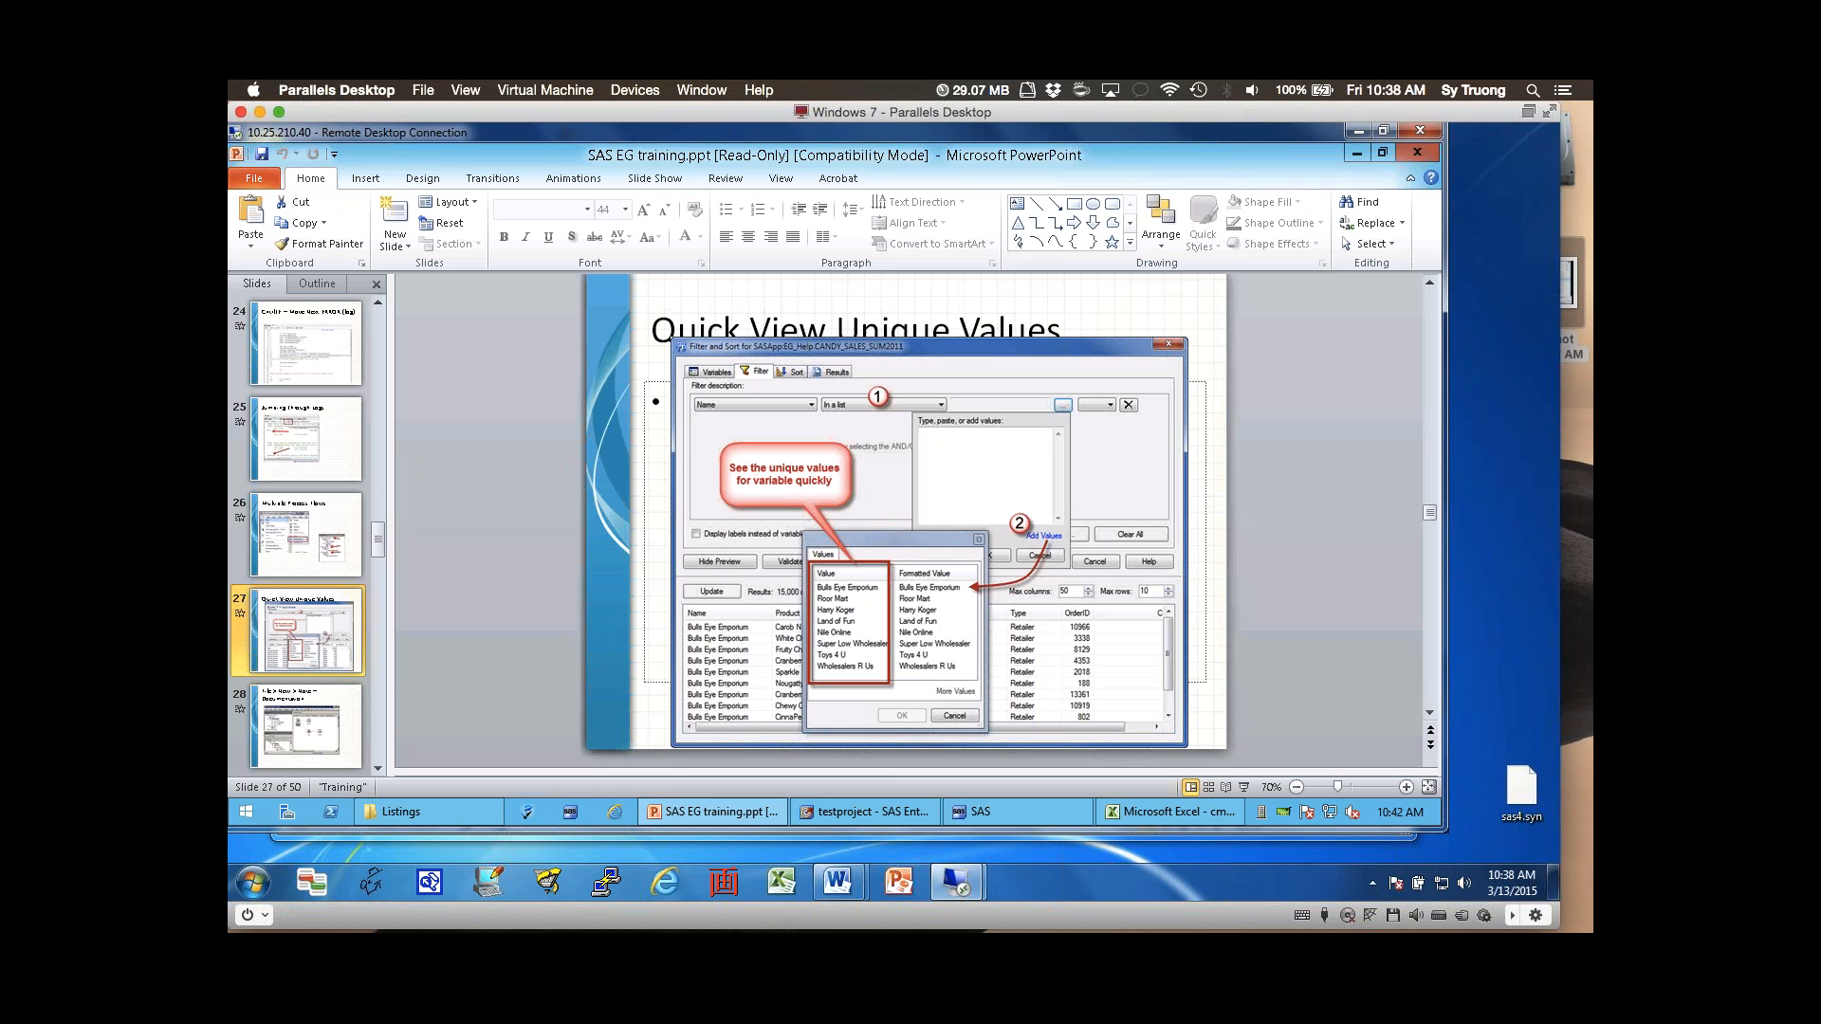
left_click(863, 812)
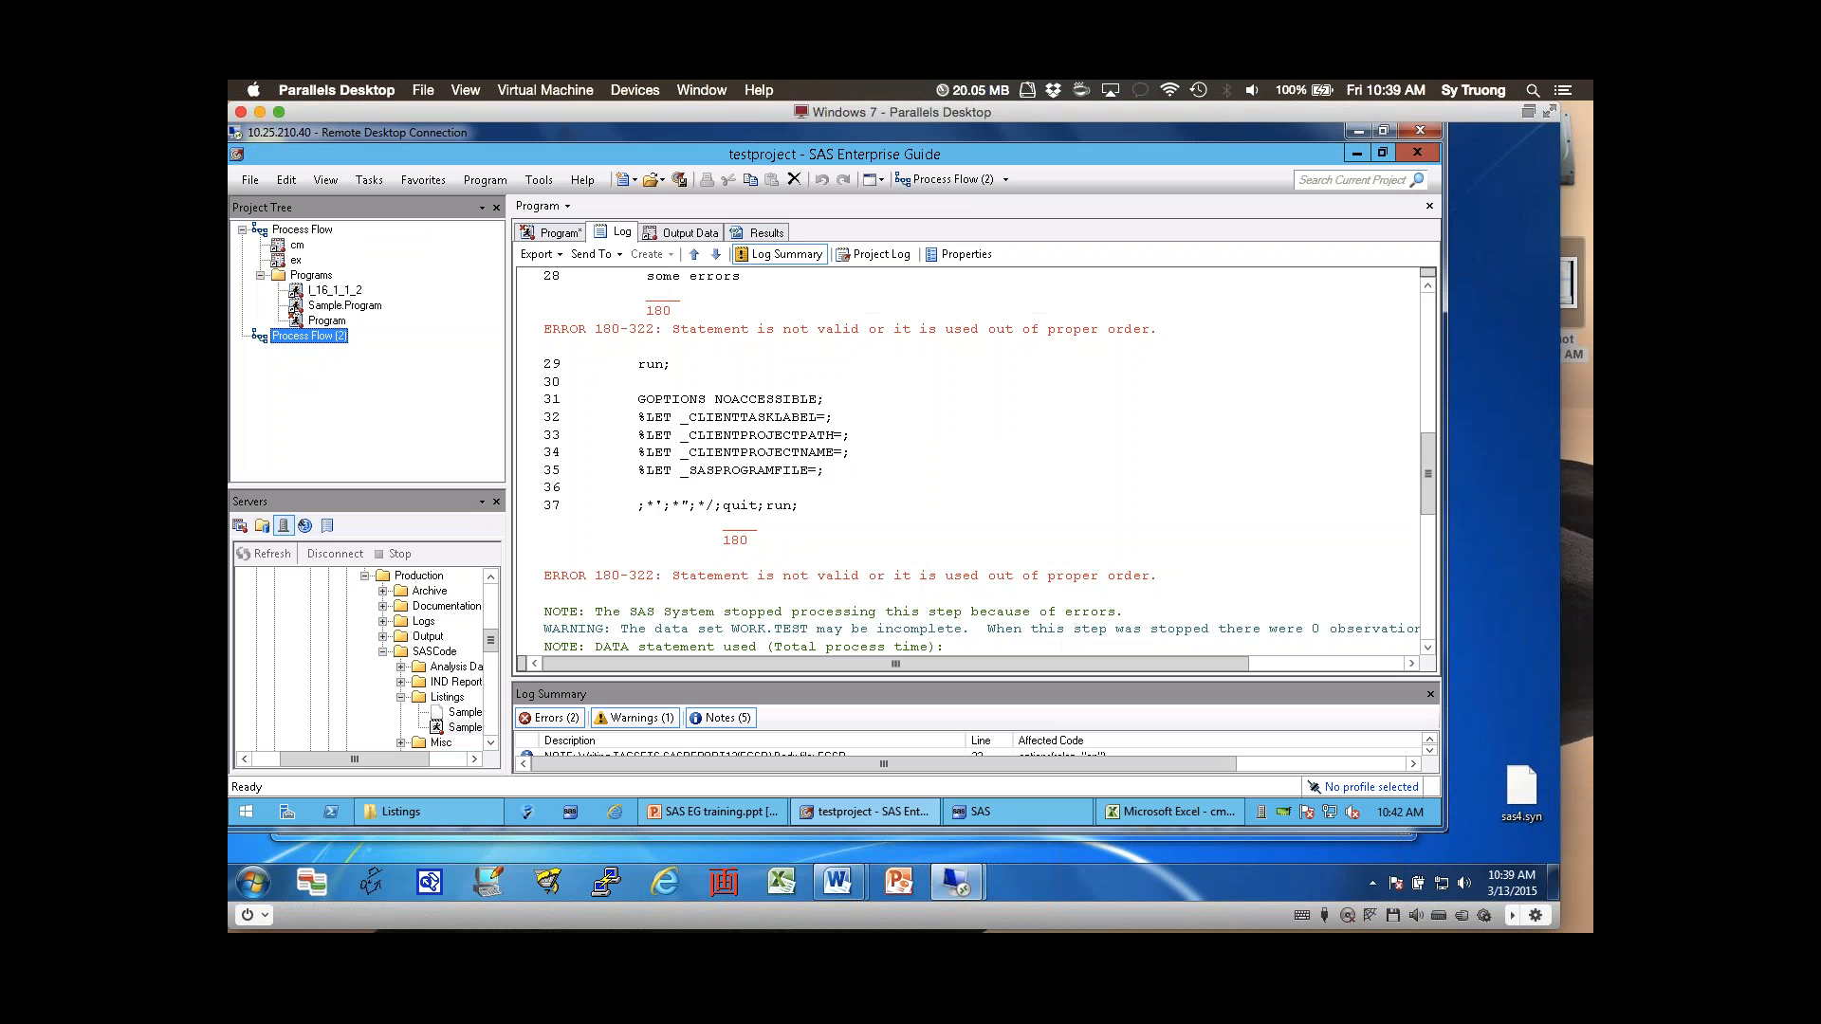
- Open the cm dataset, start Filter and Sort, and include the variables from STUDYID through CMENDTC
double_click(297, 244)
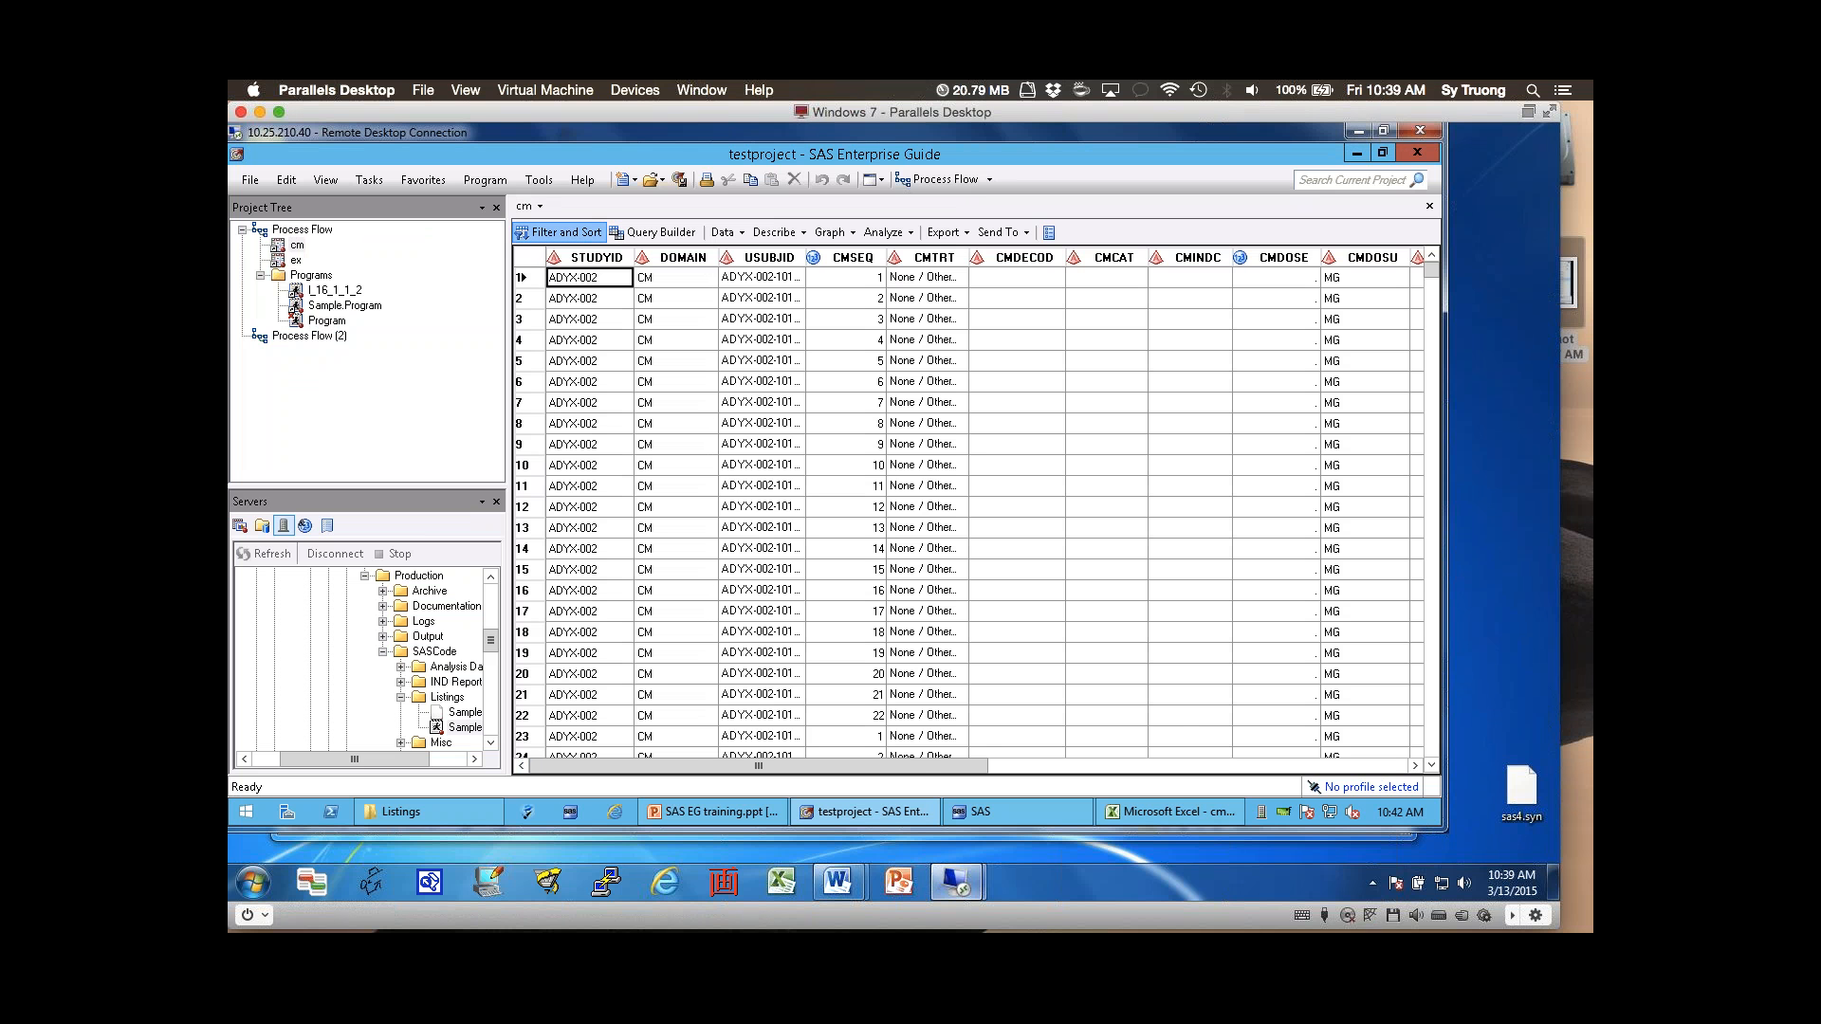
mouse_move(958, 882)
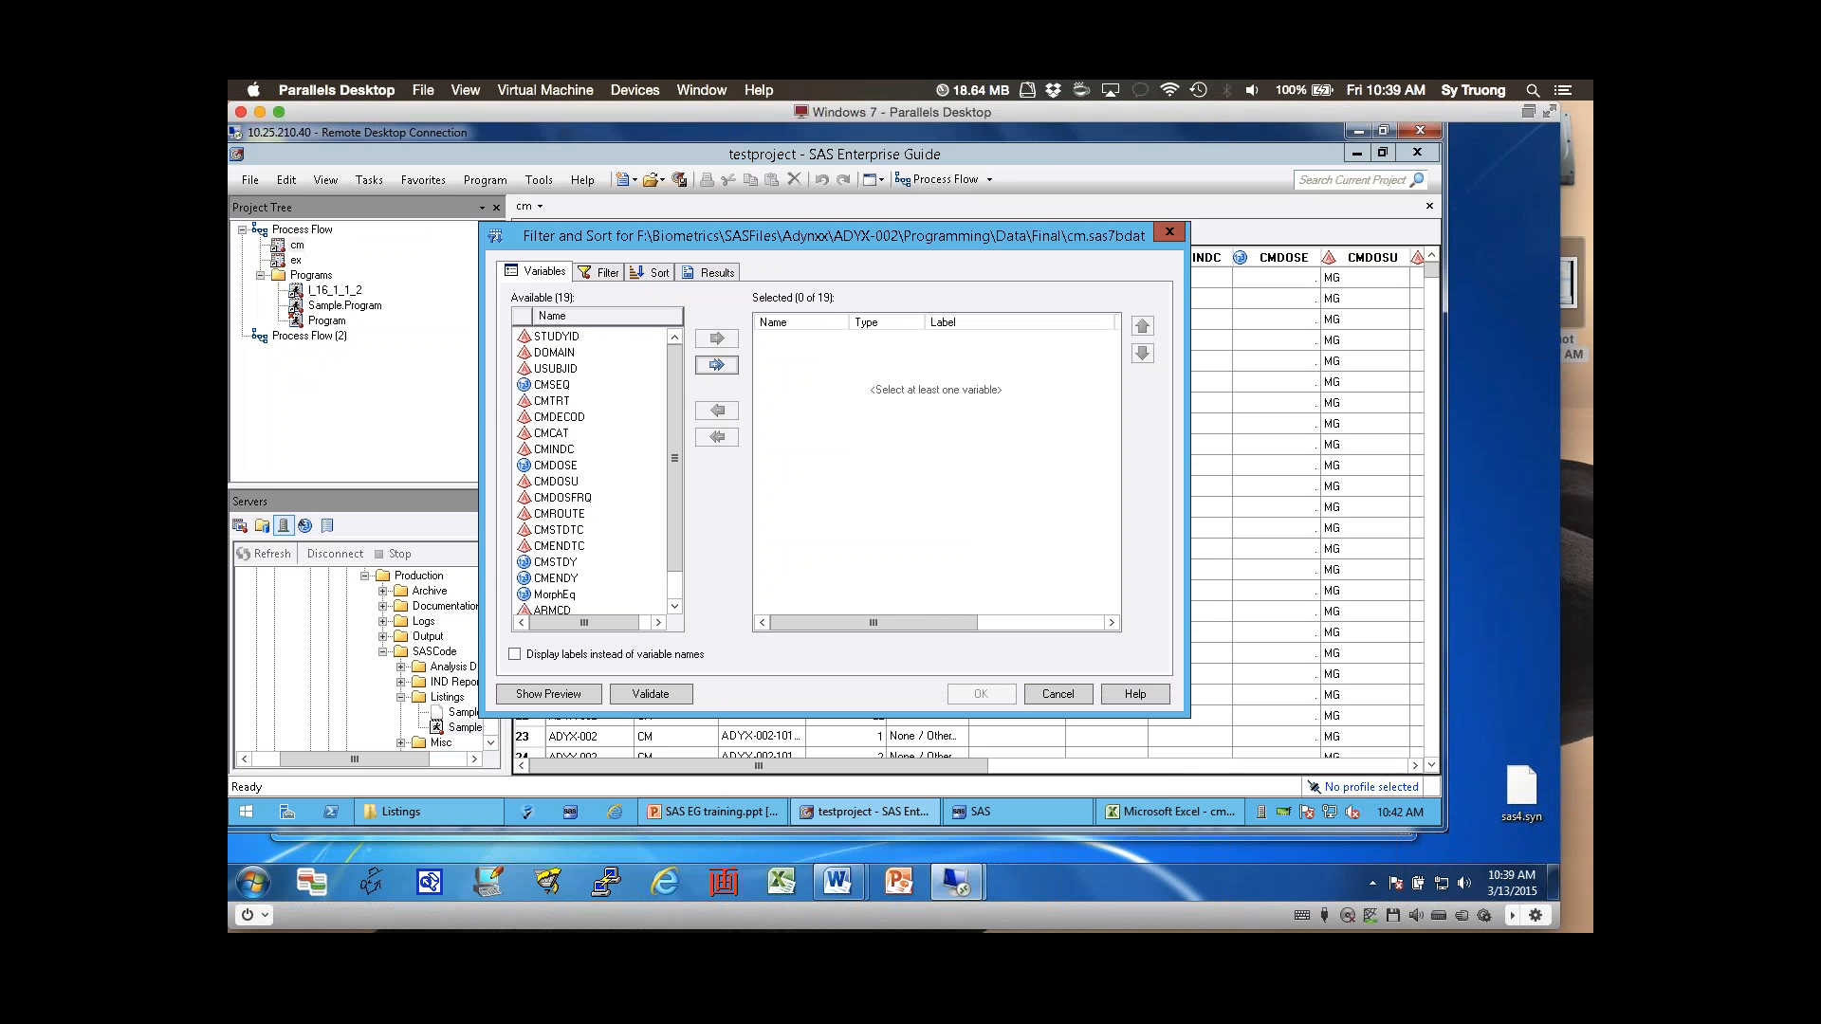
left_click(557, 337)
left_click(560, 547, "shift")
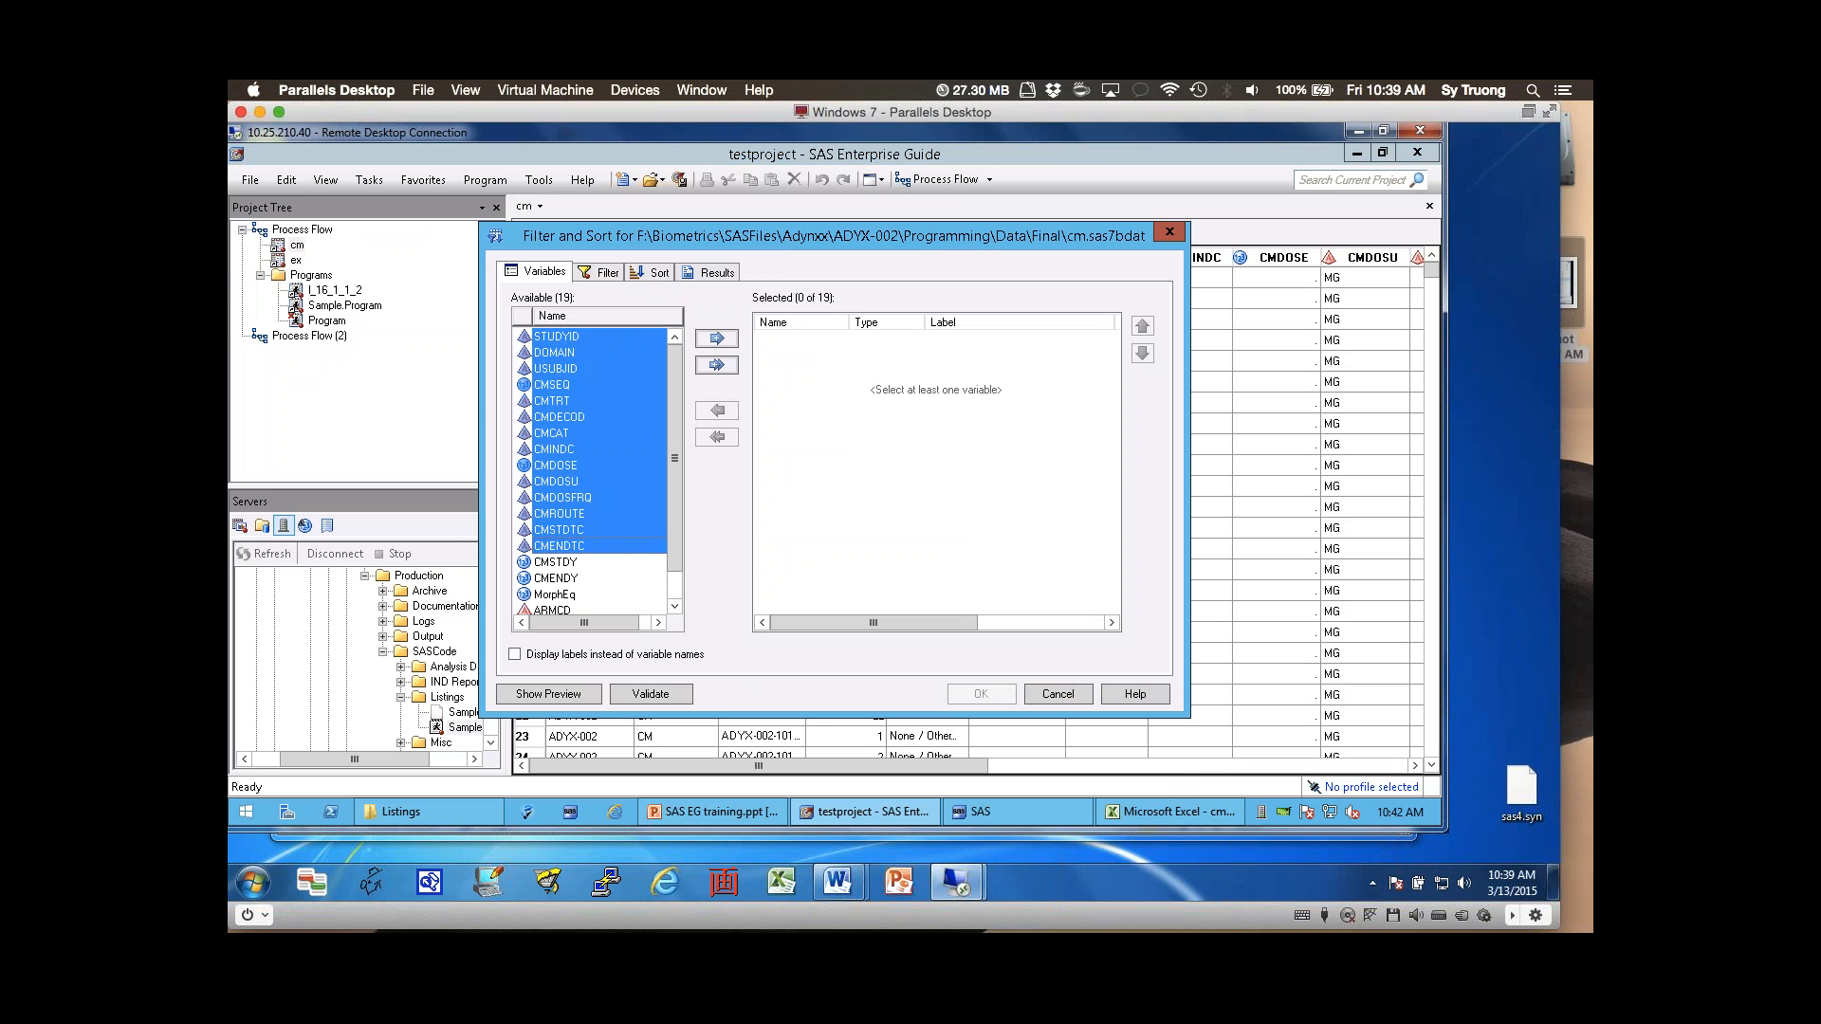
left_click(717, 339)
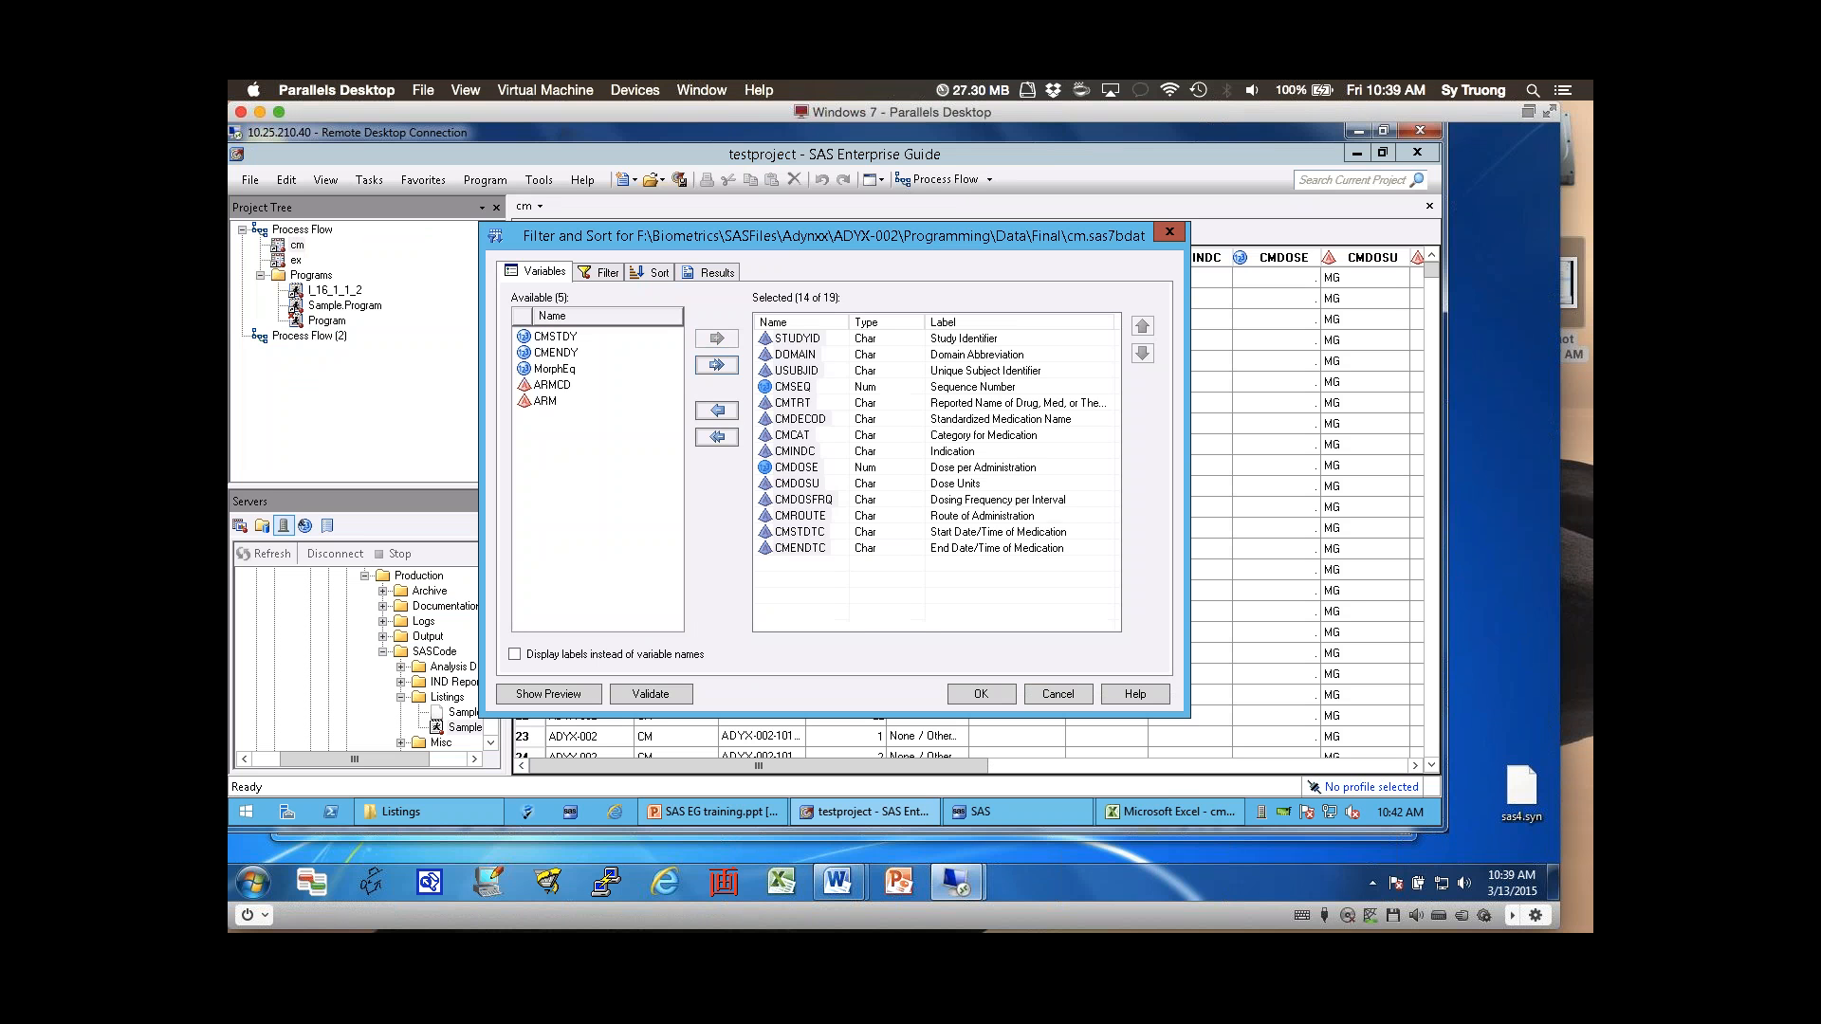
- Start a filter condition and choose CMDOSU as its variable, keeping the dataset columns in view behind the dialog
left_click(601, 272)
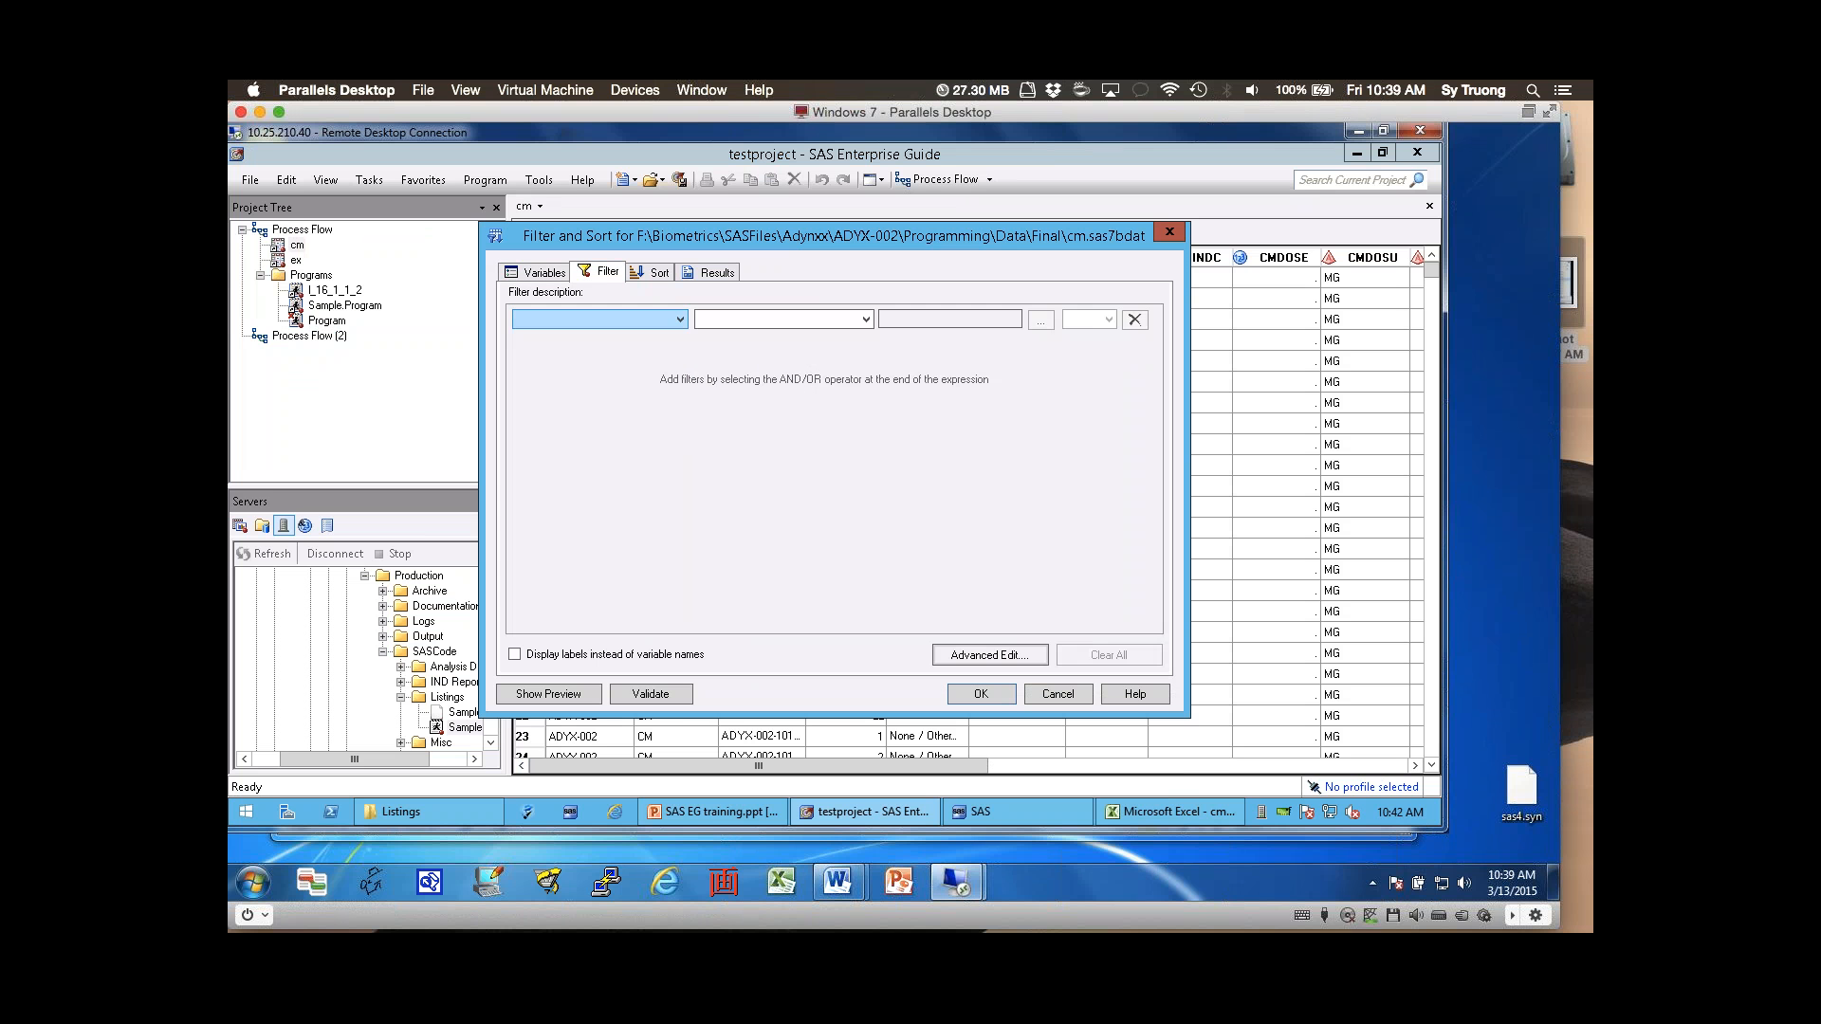
left_click(679, 320)
left_click(823, 455)
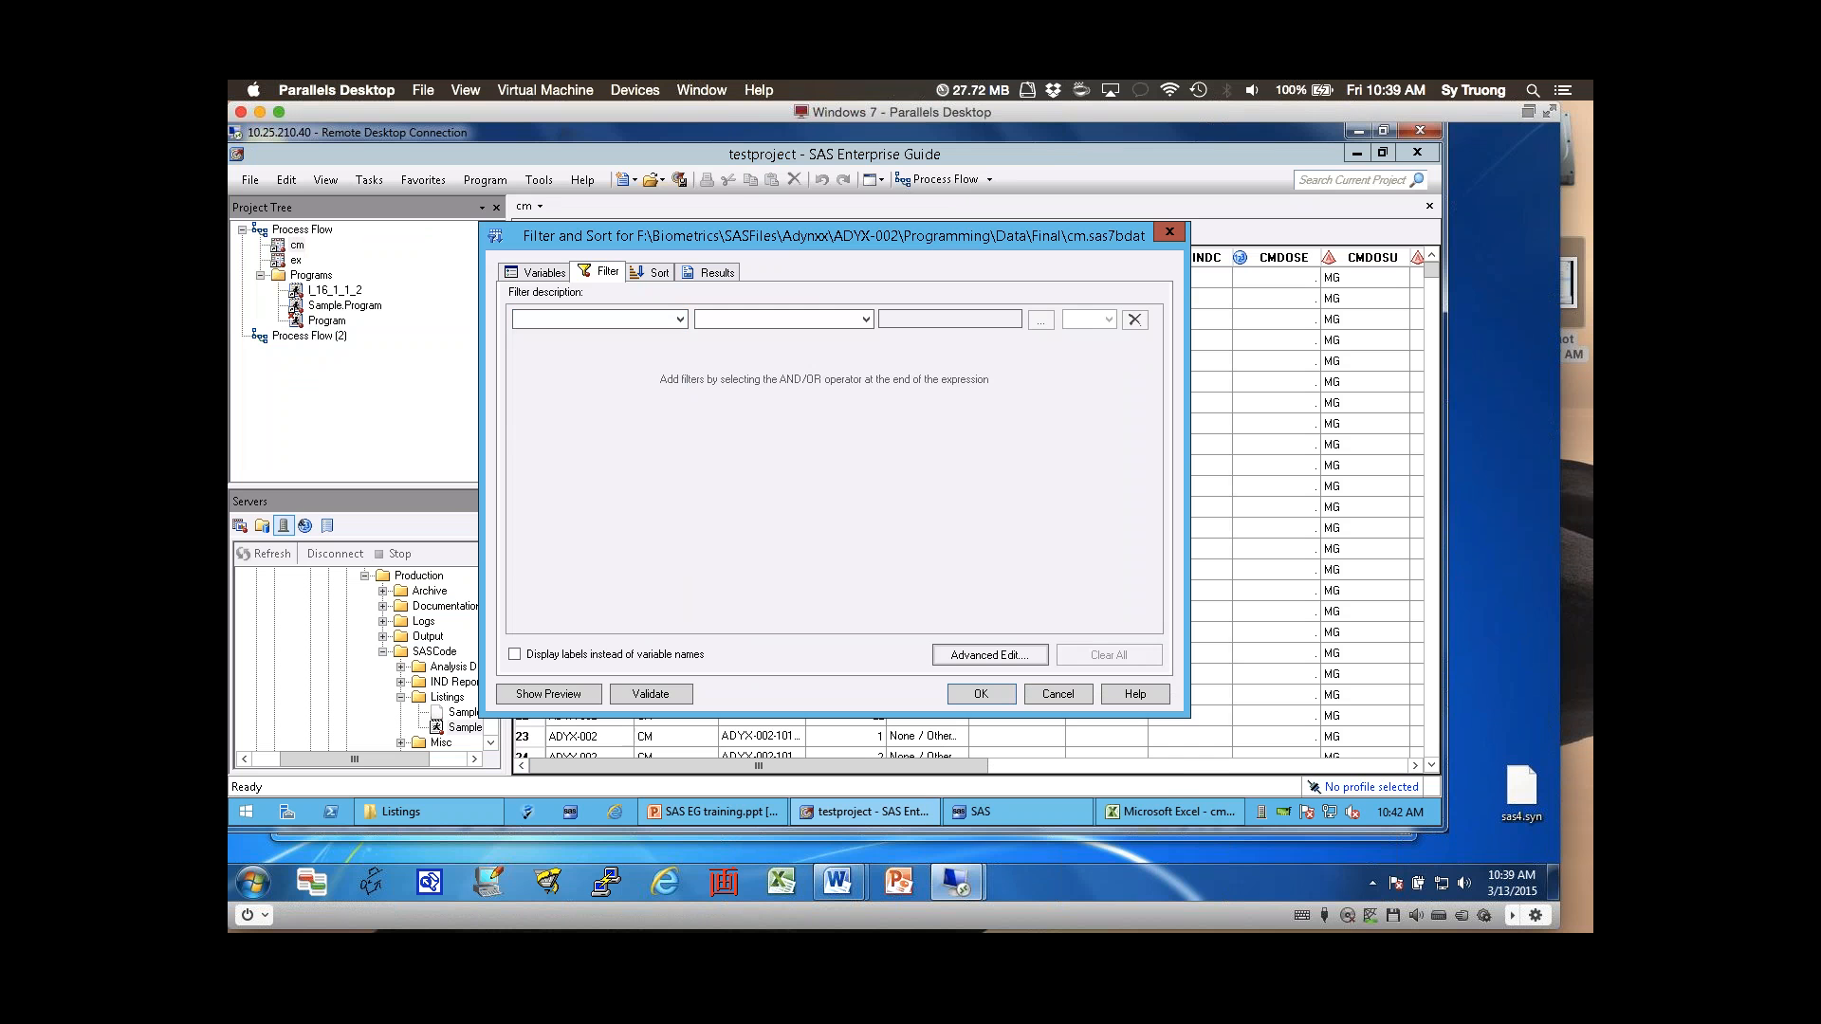
left_click_drag(823, 236, 867, 443)
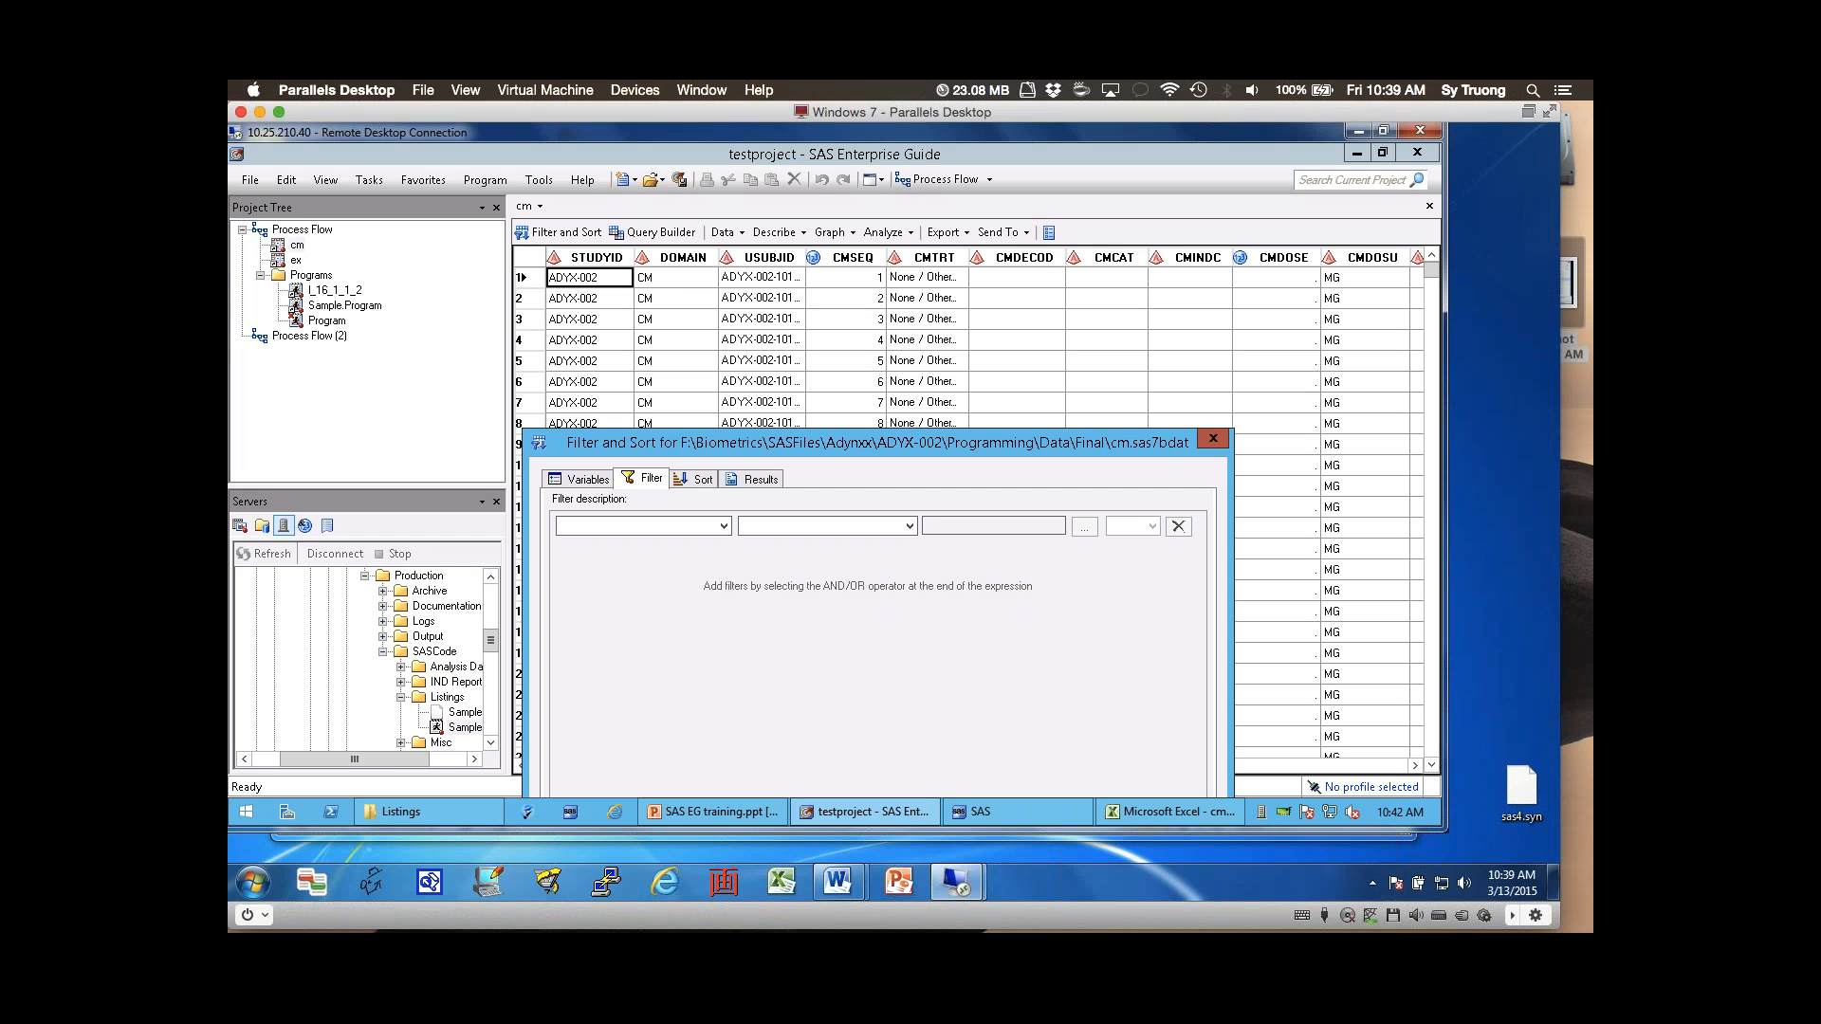
left_click(723, 526)
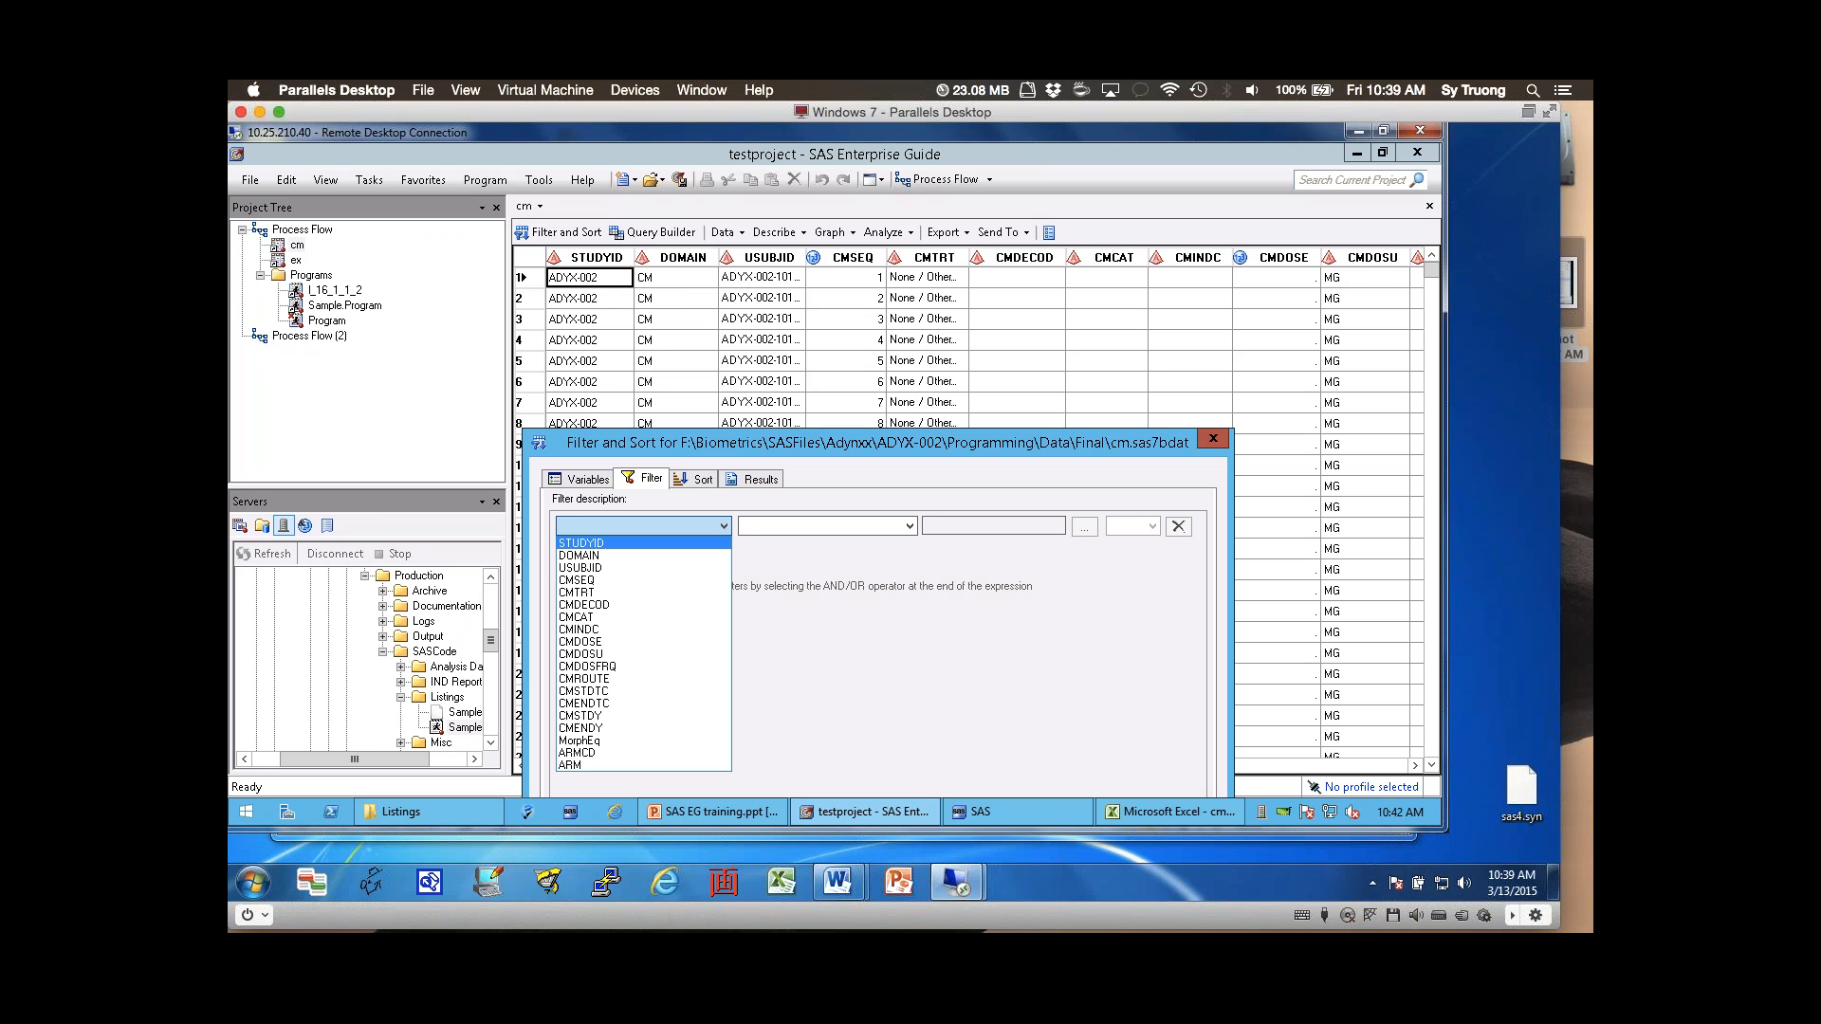
key("Down")
key("Down")
key("Down")
key("Down")
key("Down")
key("Down")
key("Down")
key("Down")
key("Down")
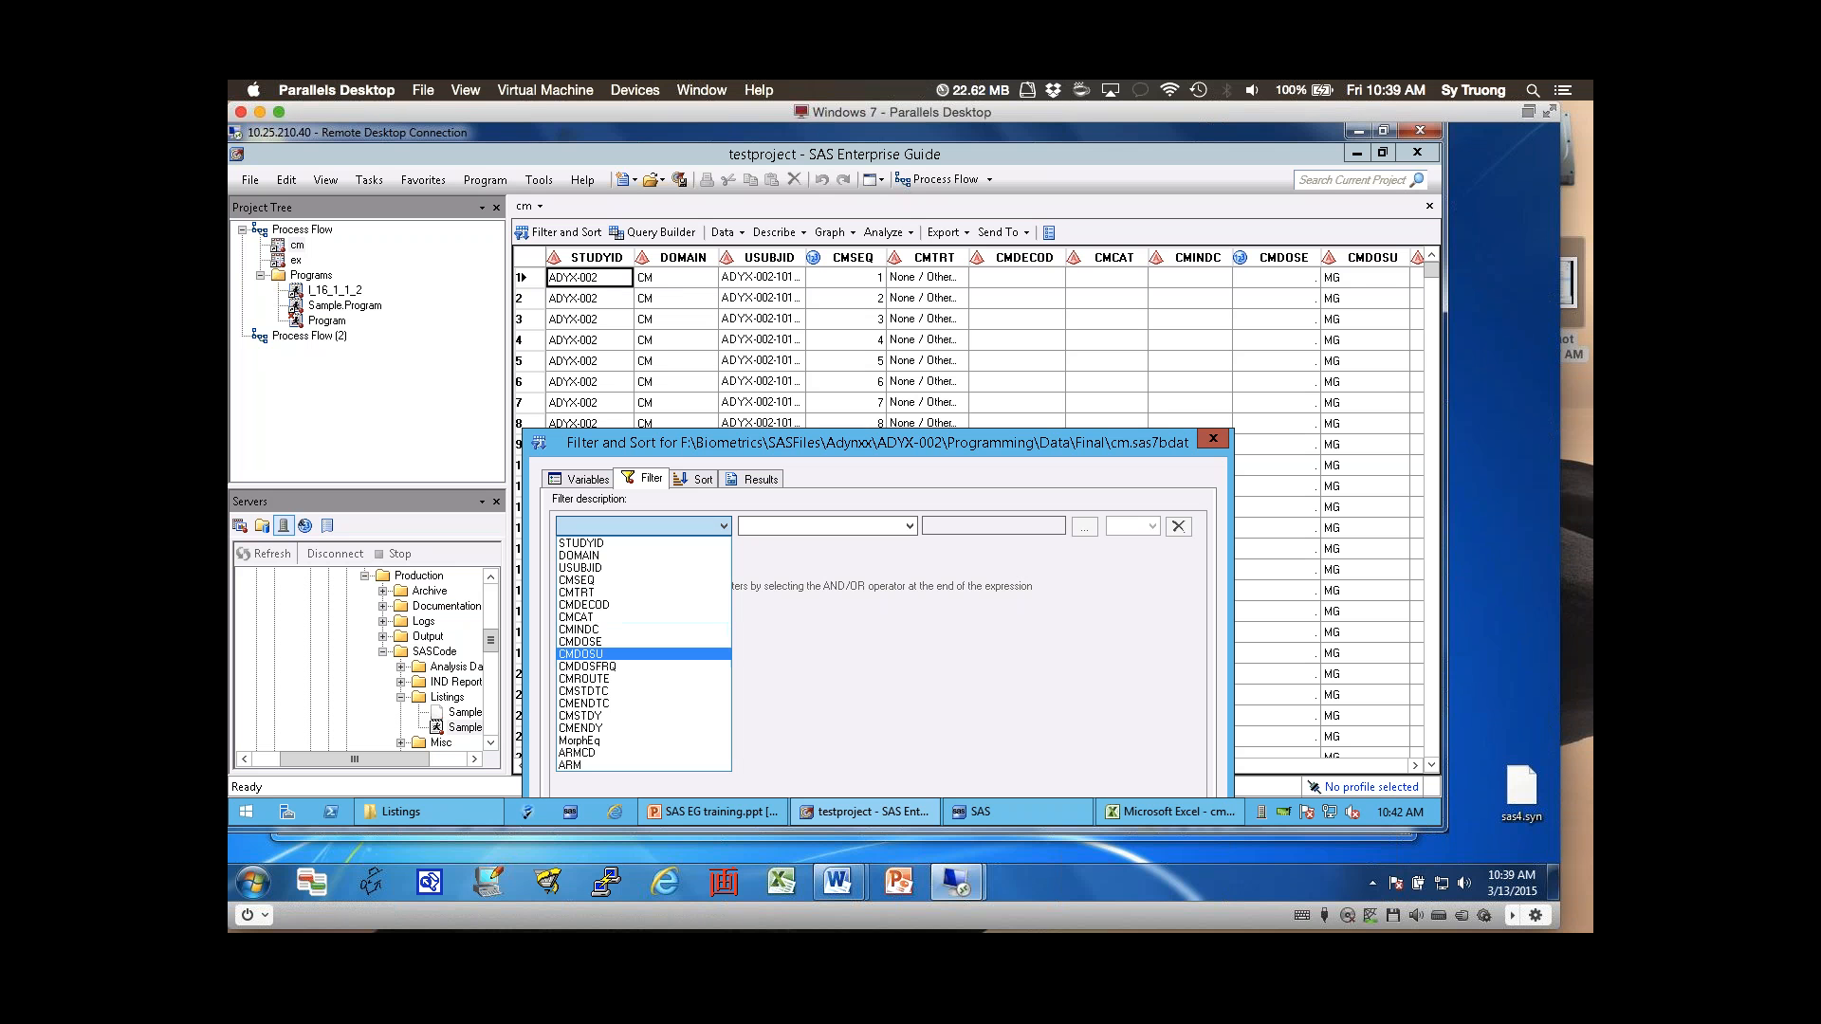
key("Return")
- Set the CMDOSU filter operator to In a list
left_click(910, 527)
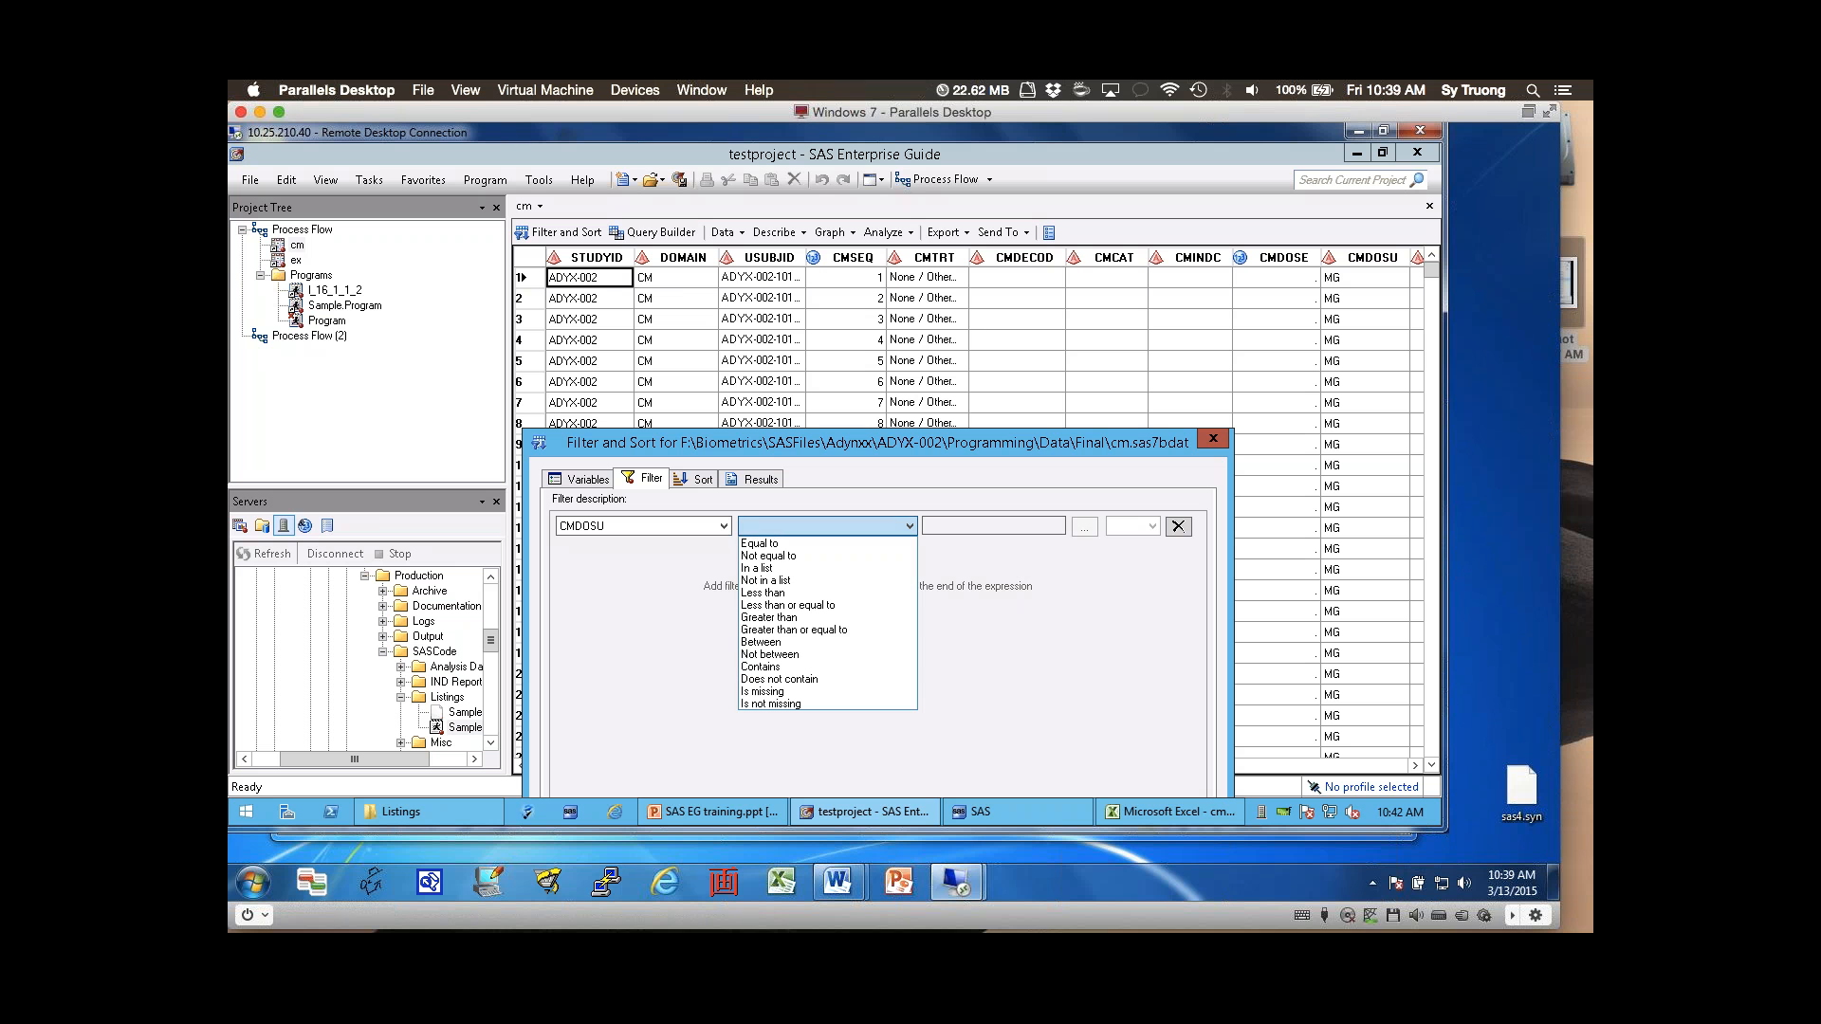
key("Down")
key("Down")
key("Down")
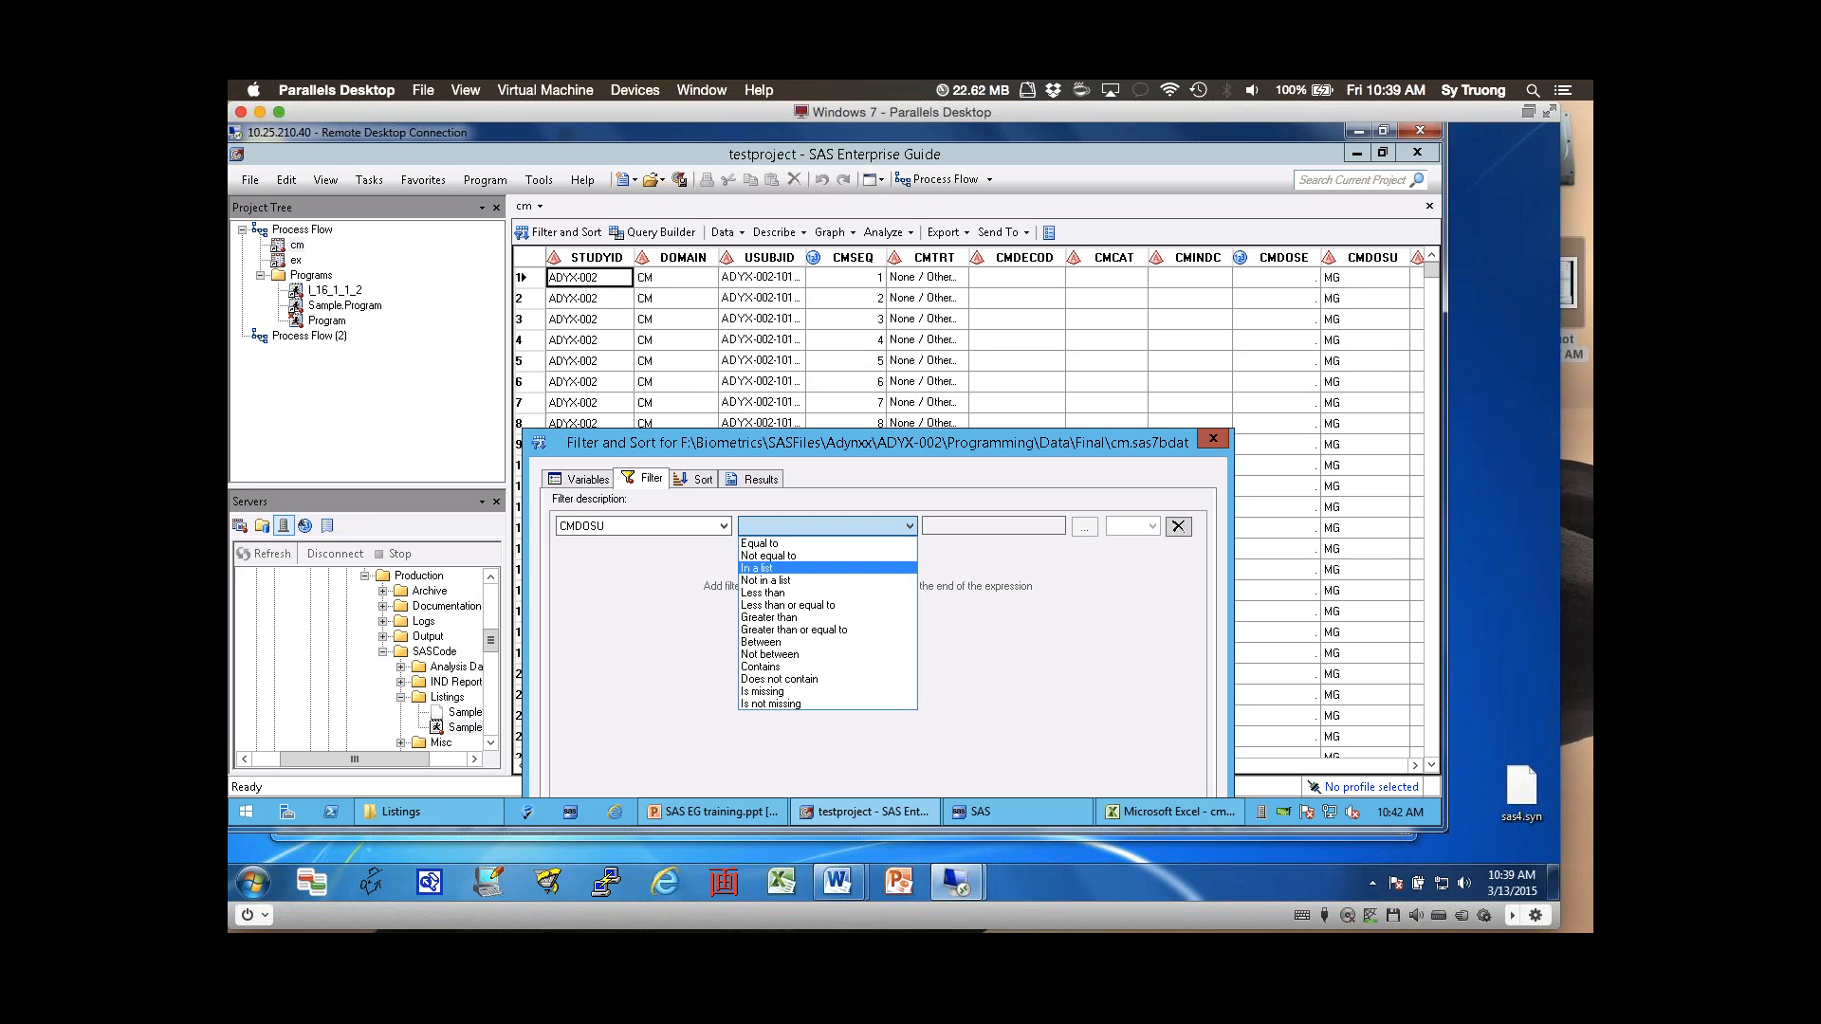
key("Return")
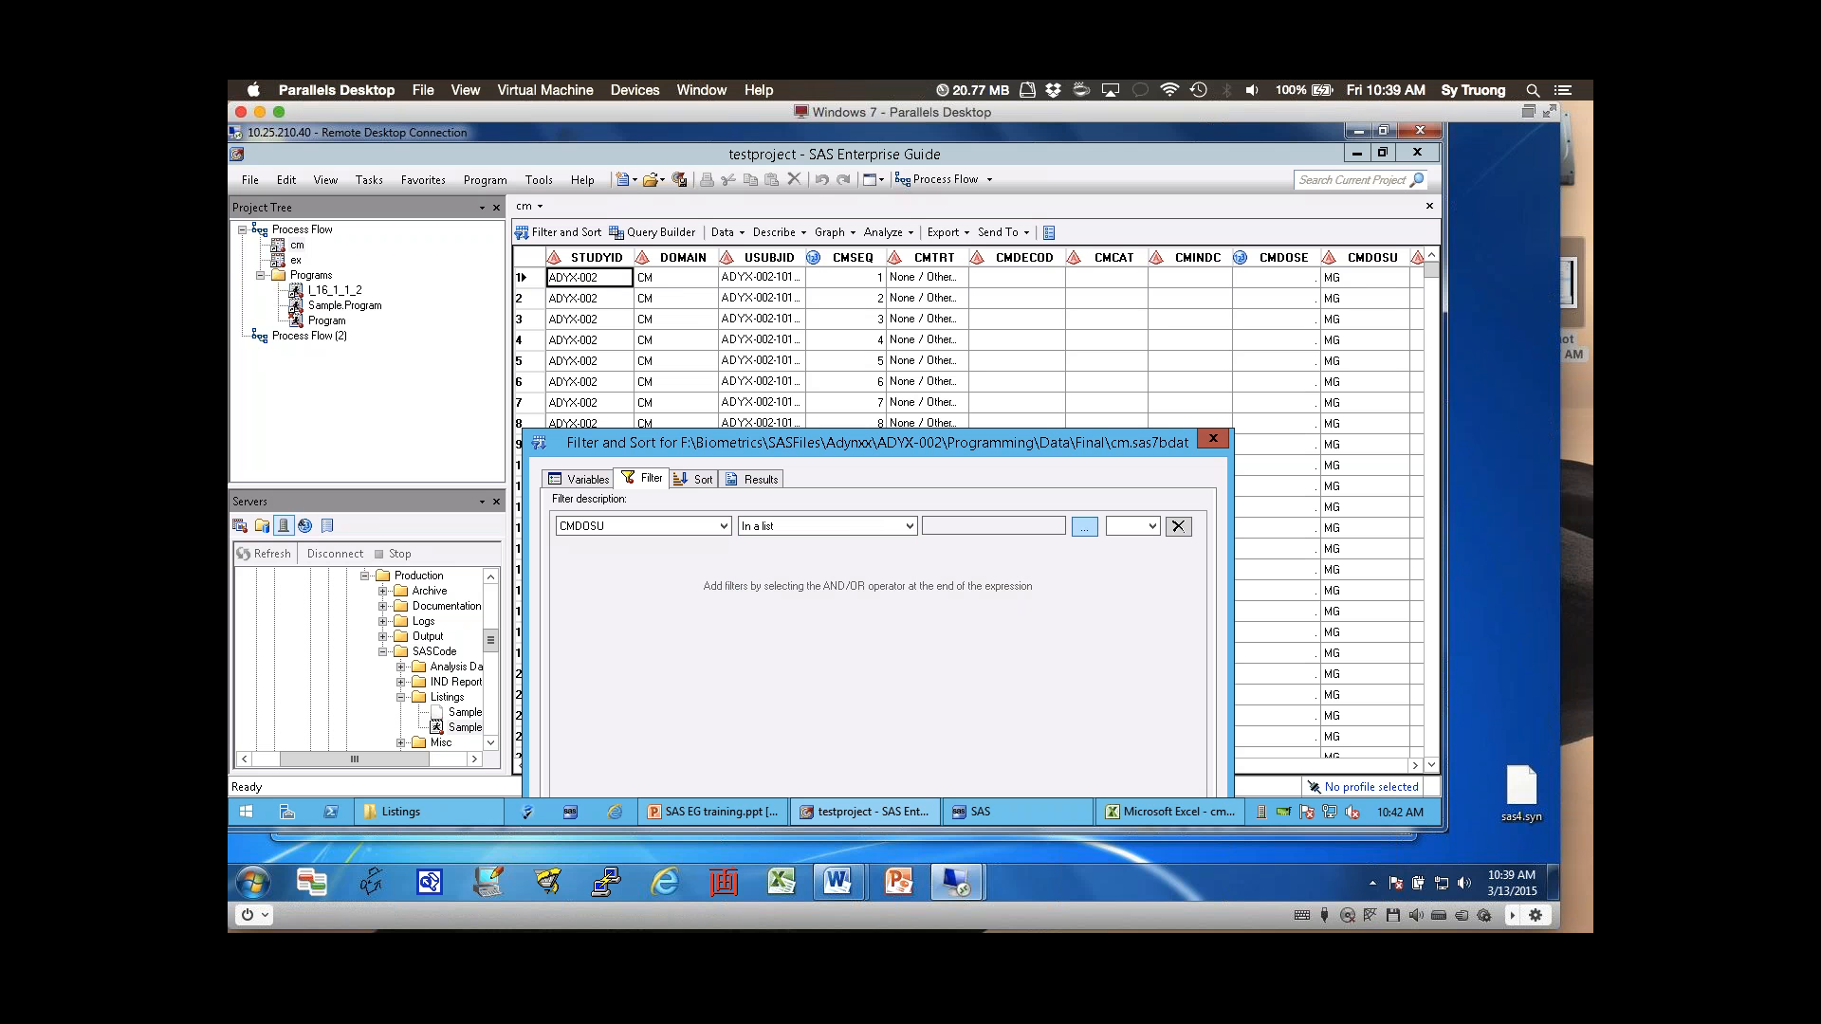
- Look up the unique values of CMDOSU and add g to the filter's value list
left_click(1084, 527)
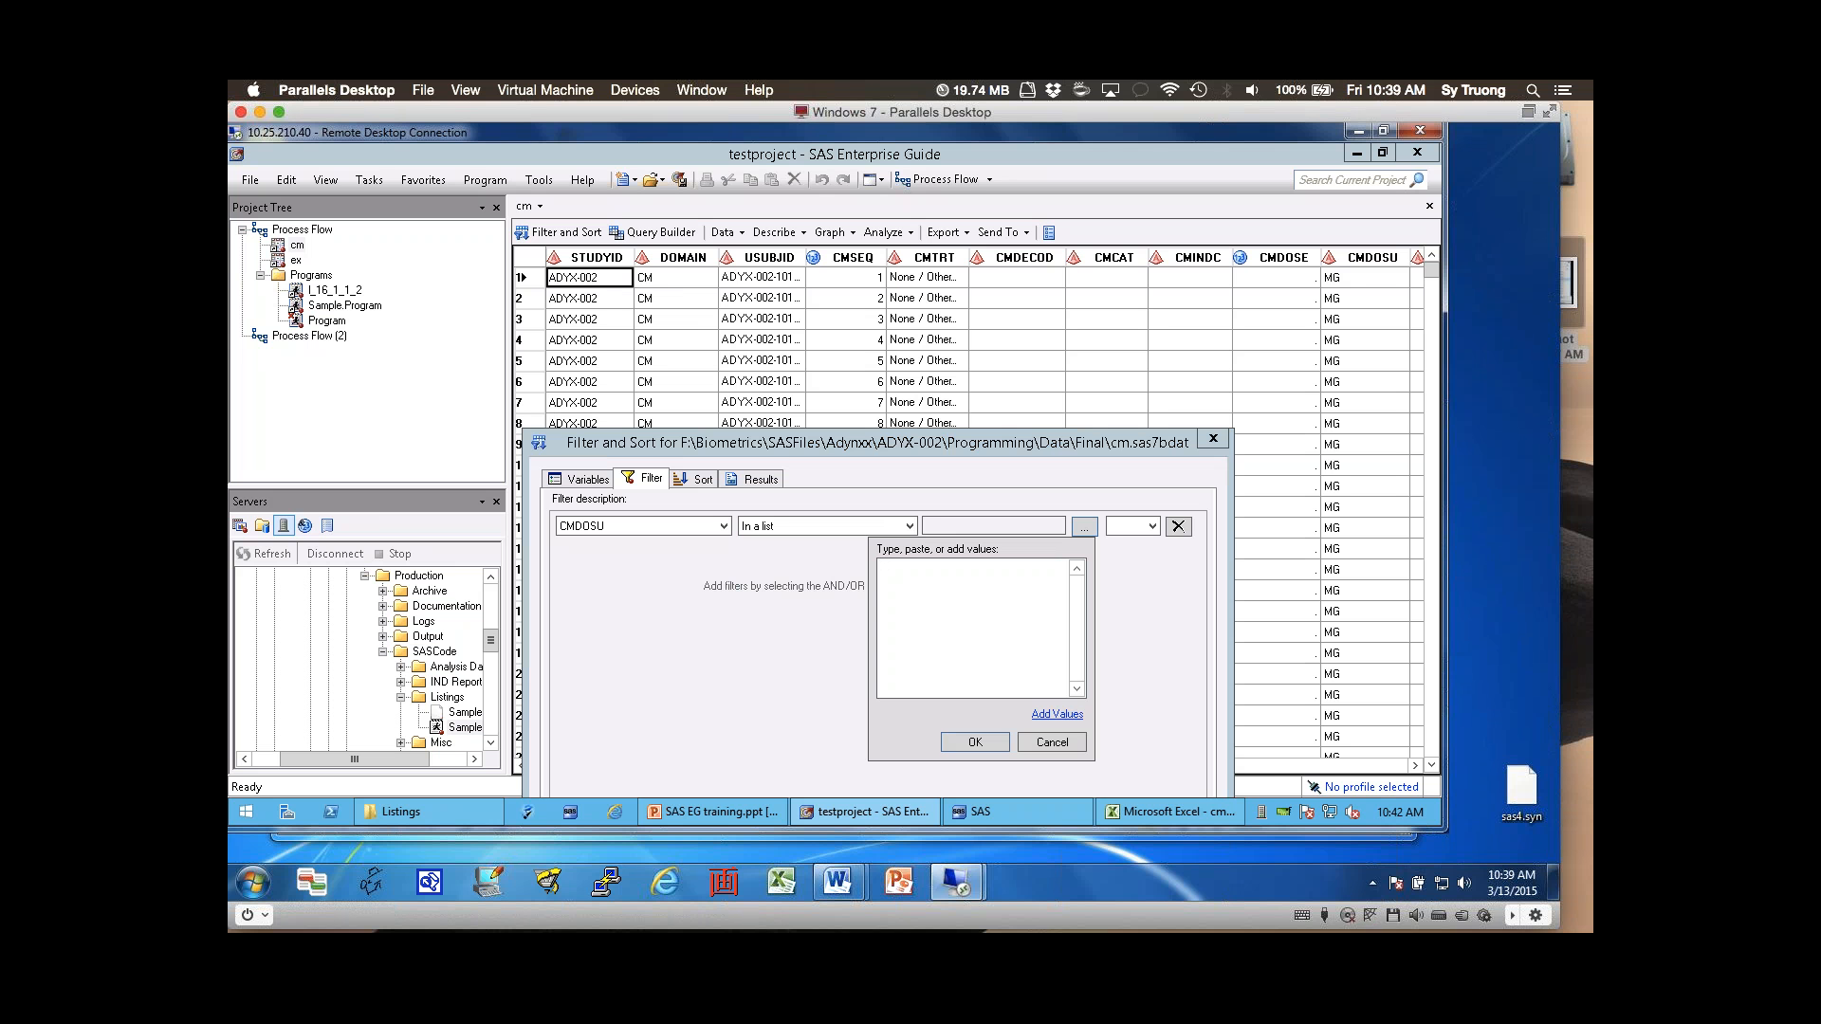
left_click(1057, 714)
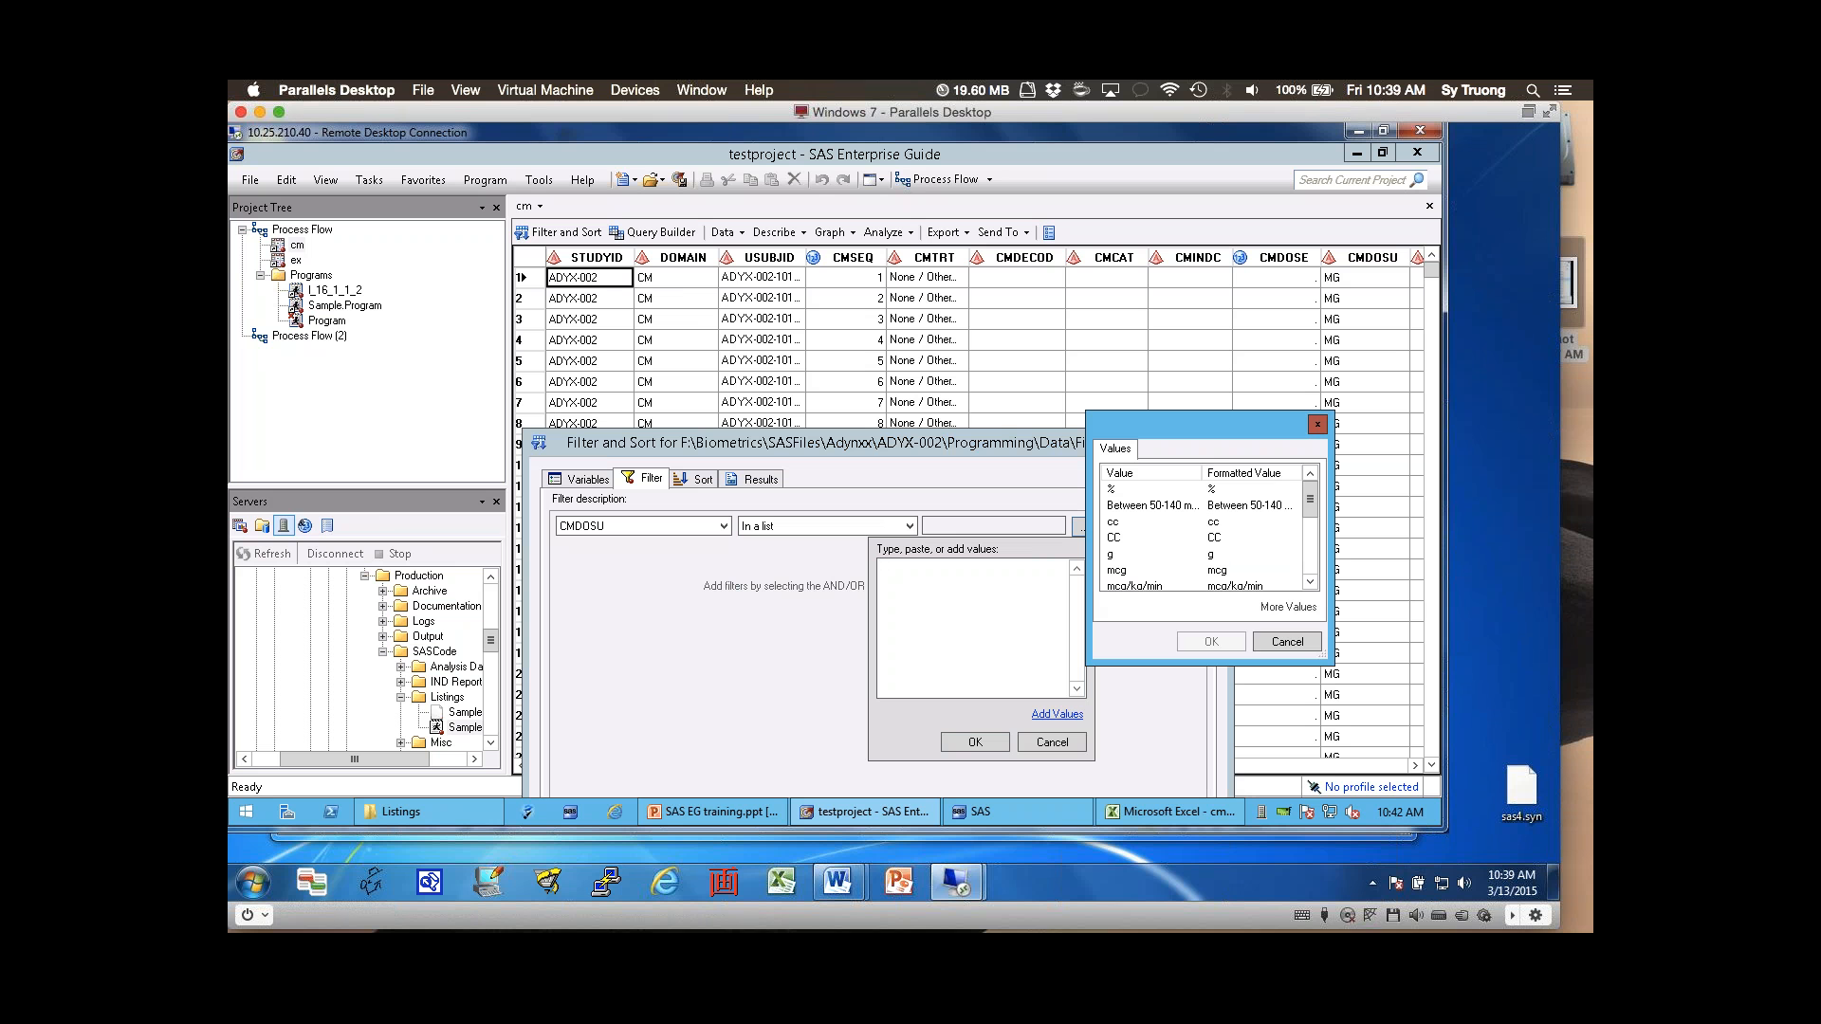
left_click(1111, 489)
left_click(1112, 554)
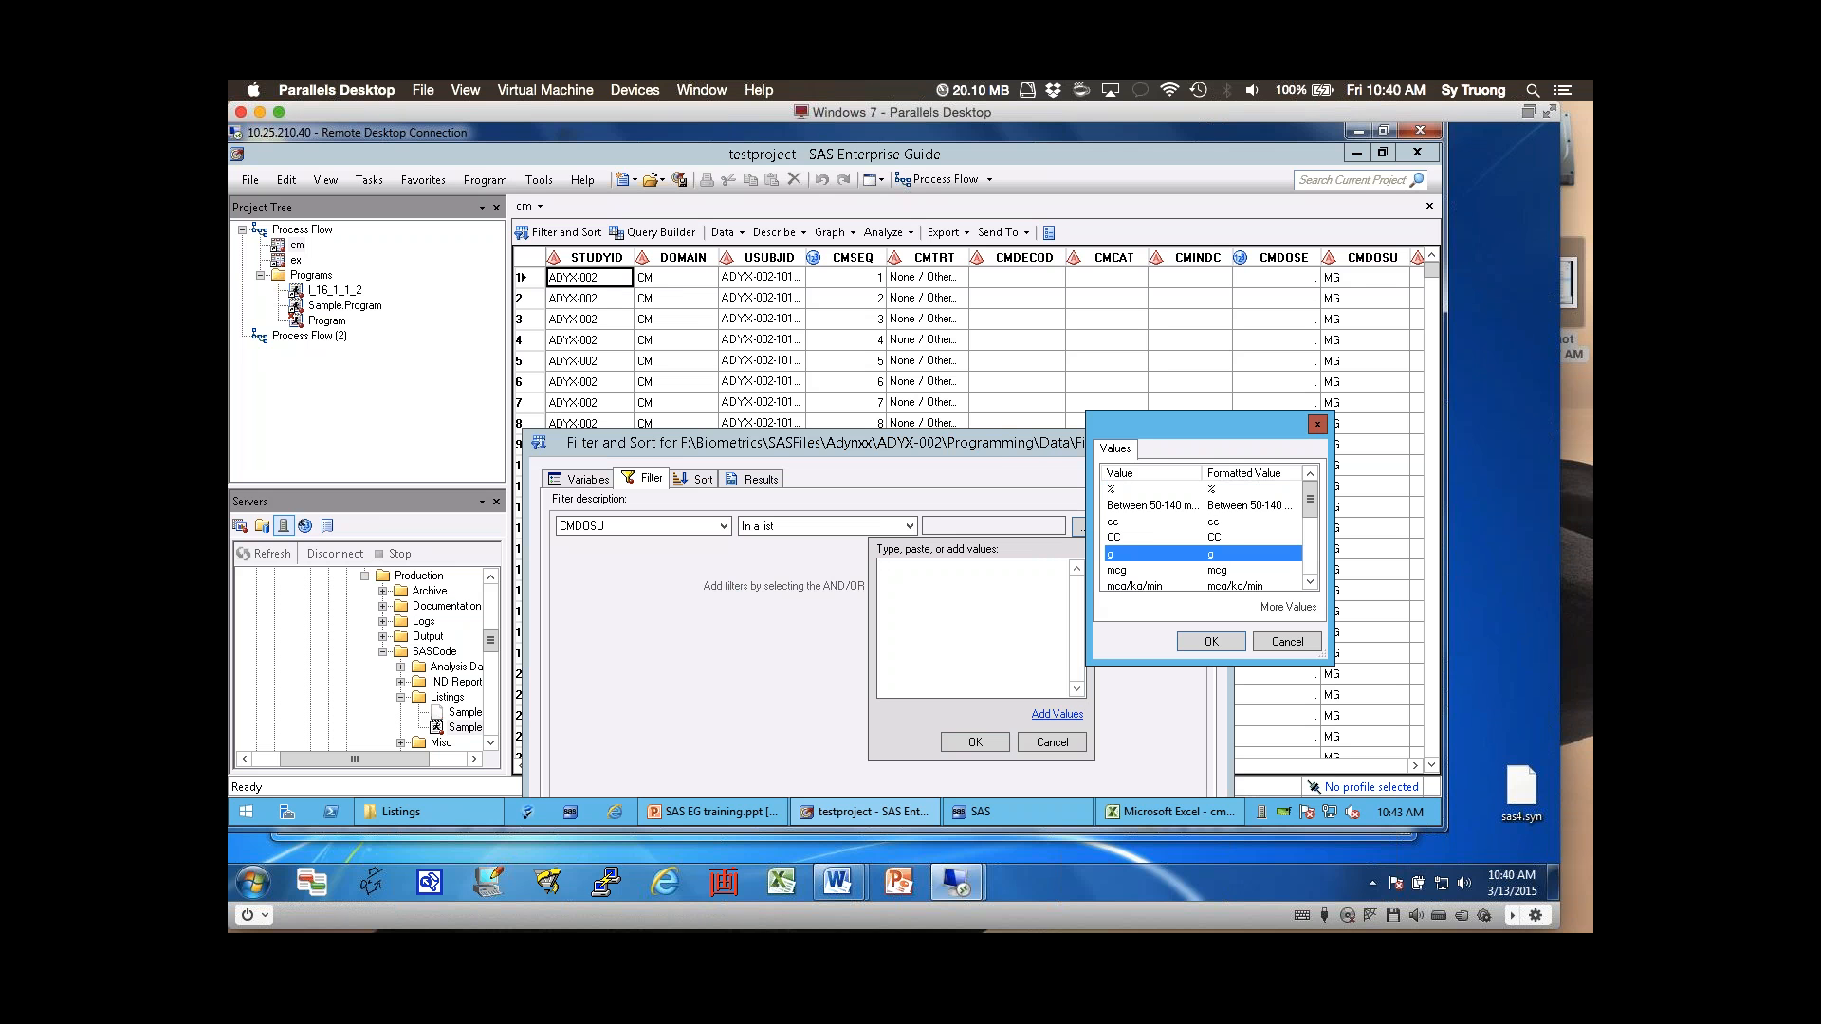
left_click(1114, 537)
left_click(1138, 506)
left_click(1114, 538)
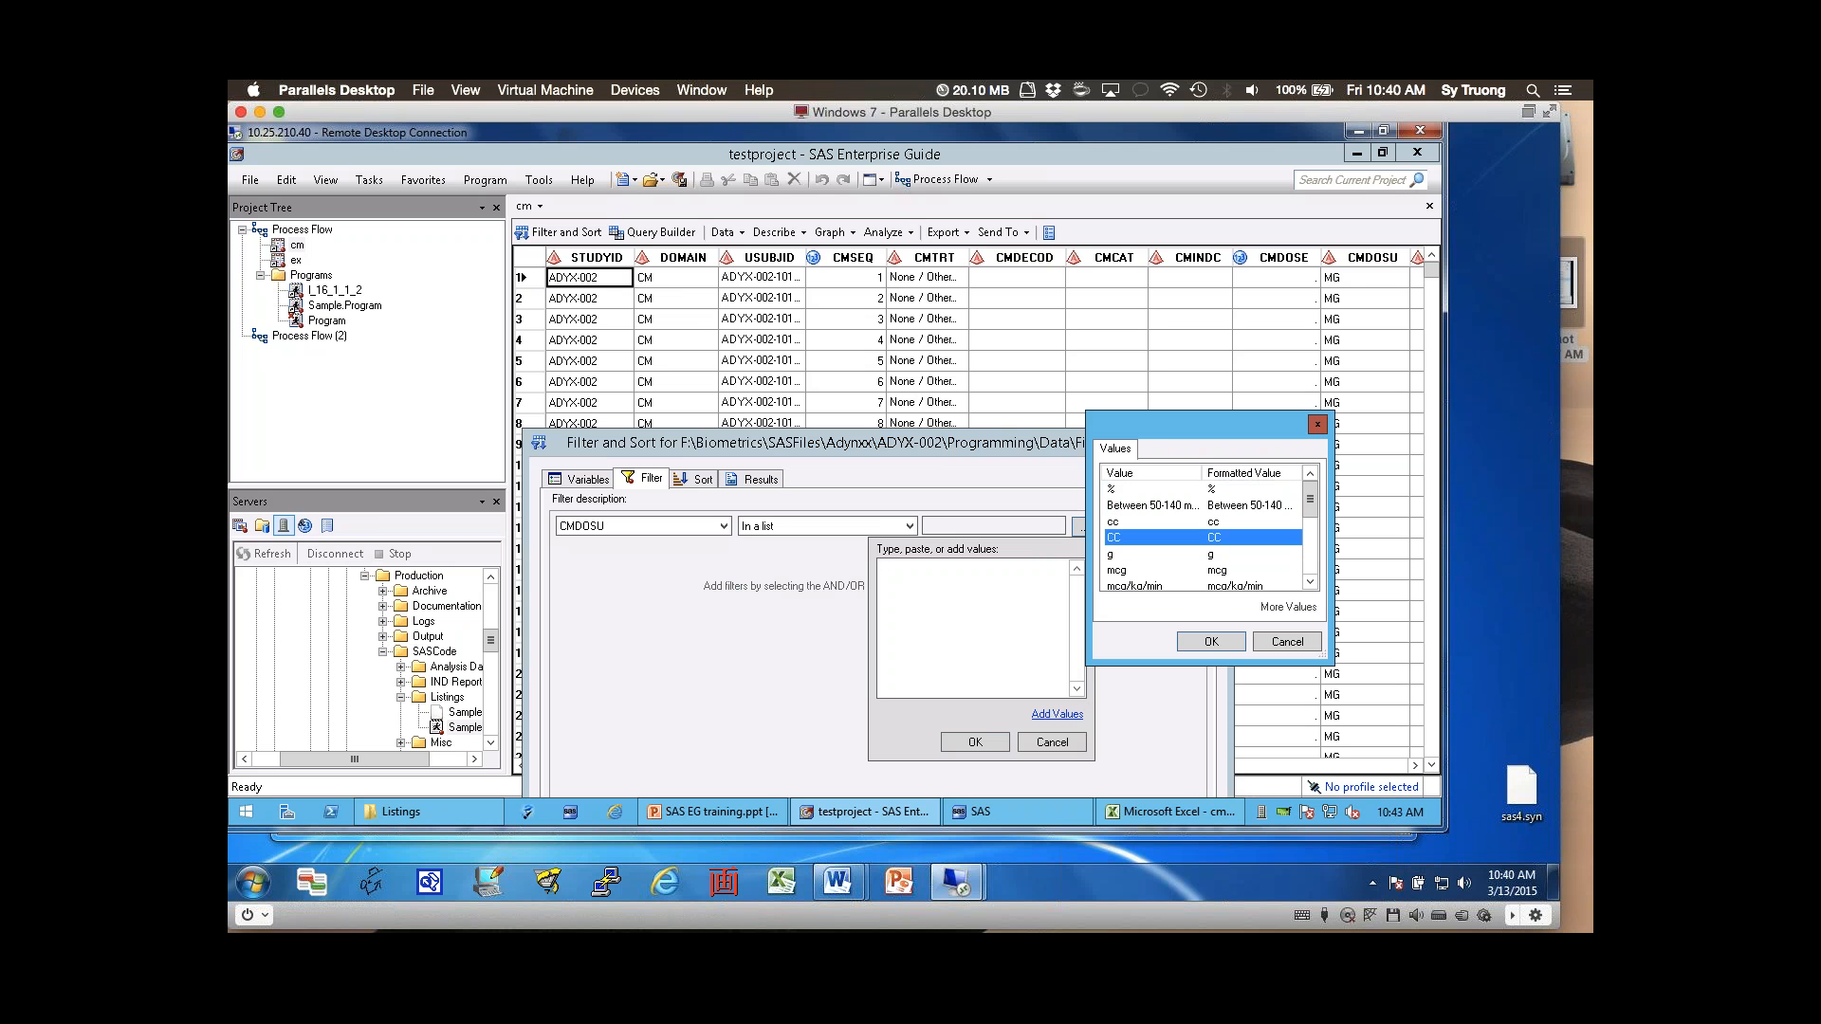
left_click(1112, 554)
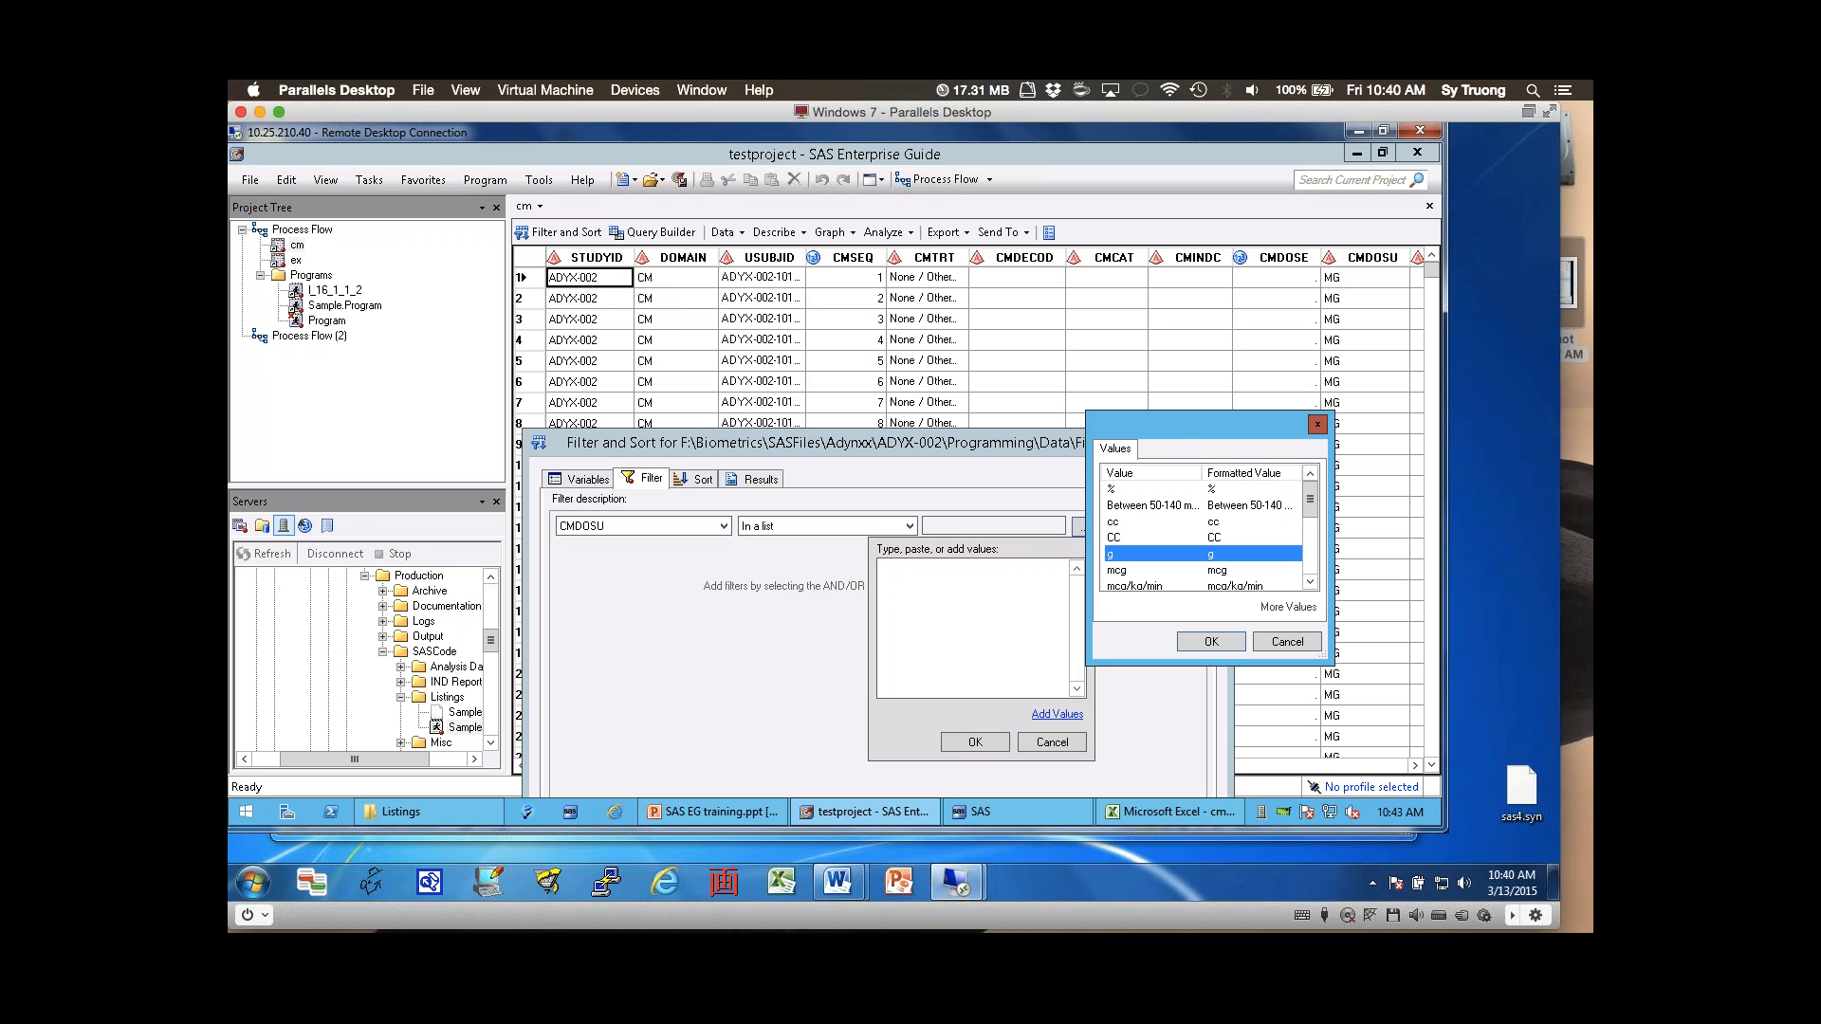
left_click(1211, 642)
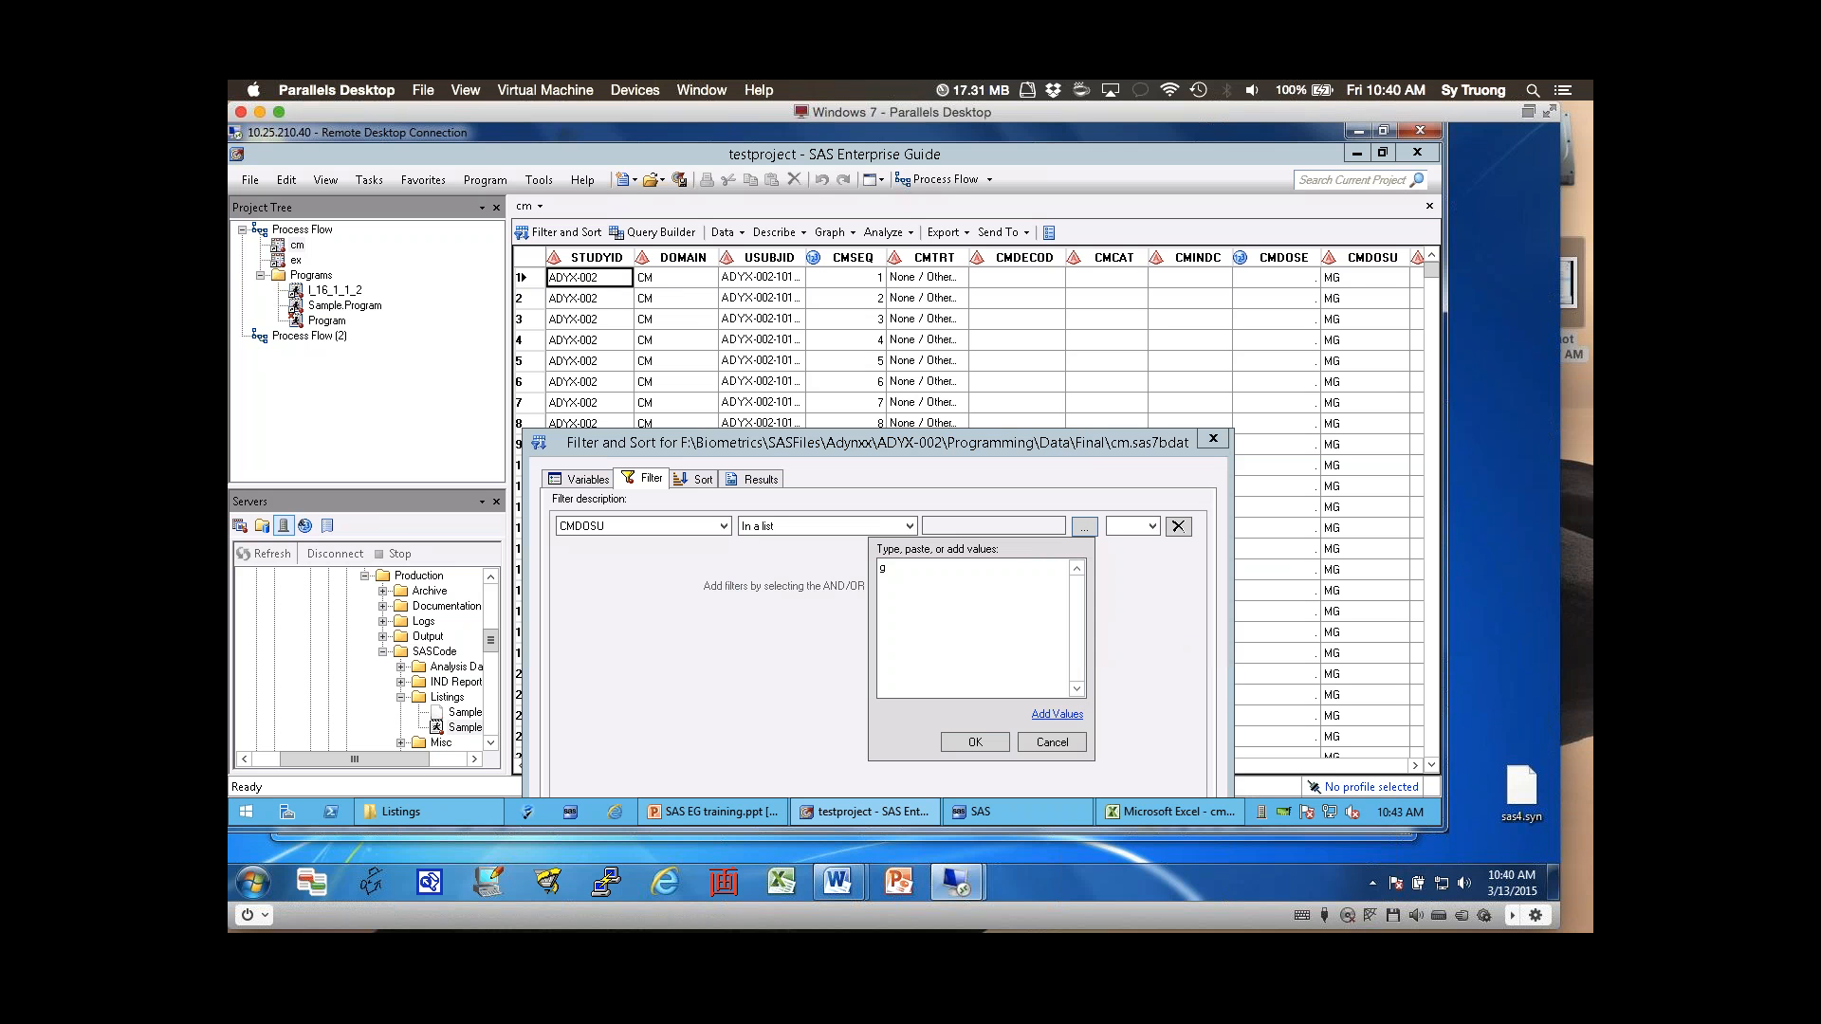
left_click(975, 743)
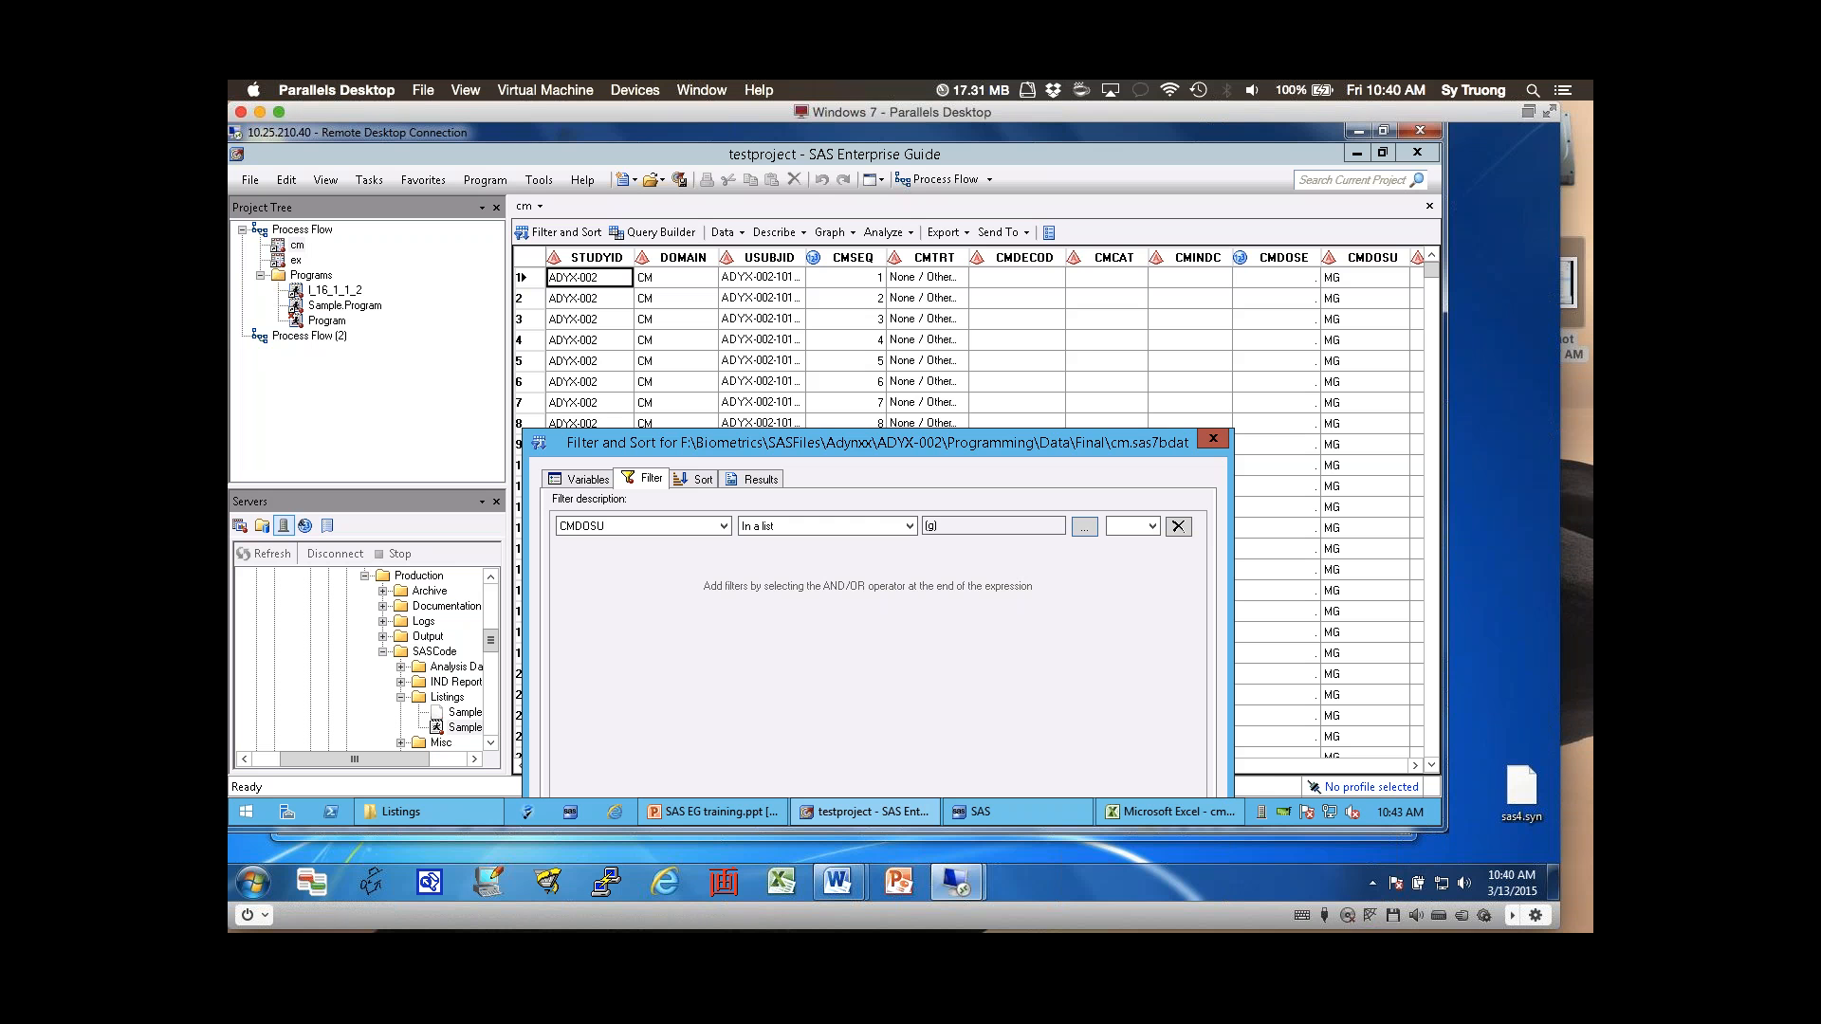
- Apply Filter and Sort to the cm dataset and highlight the CMDOSU values in the output data
left_click_drag(891, 442, 968, 209)
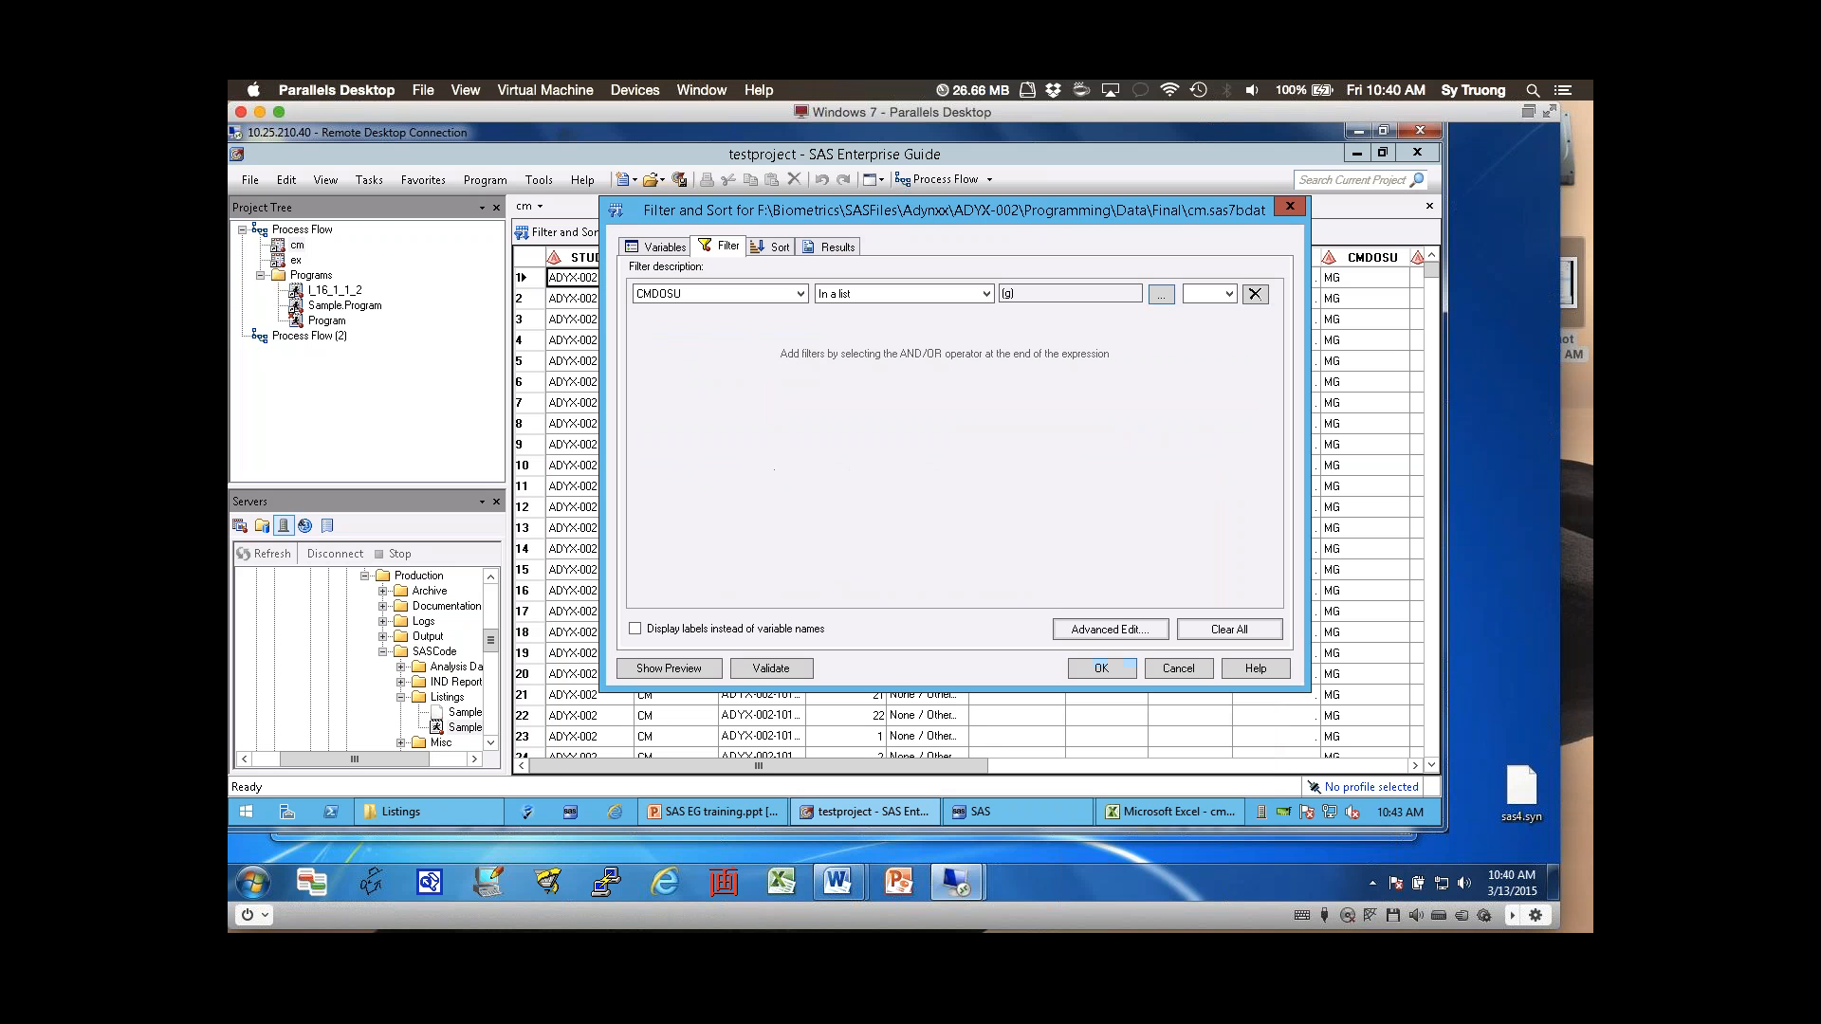
left_click(1102, 668)
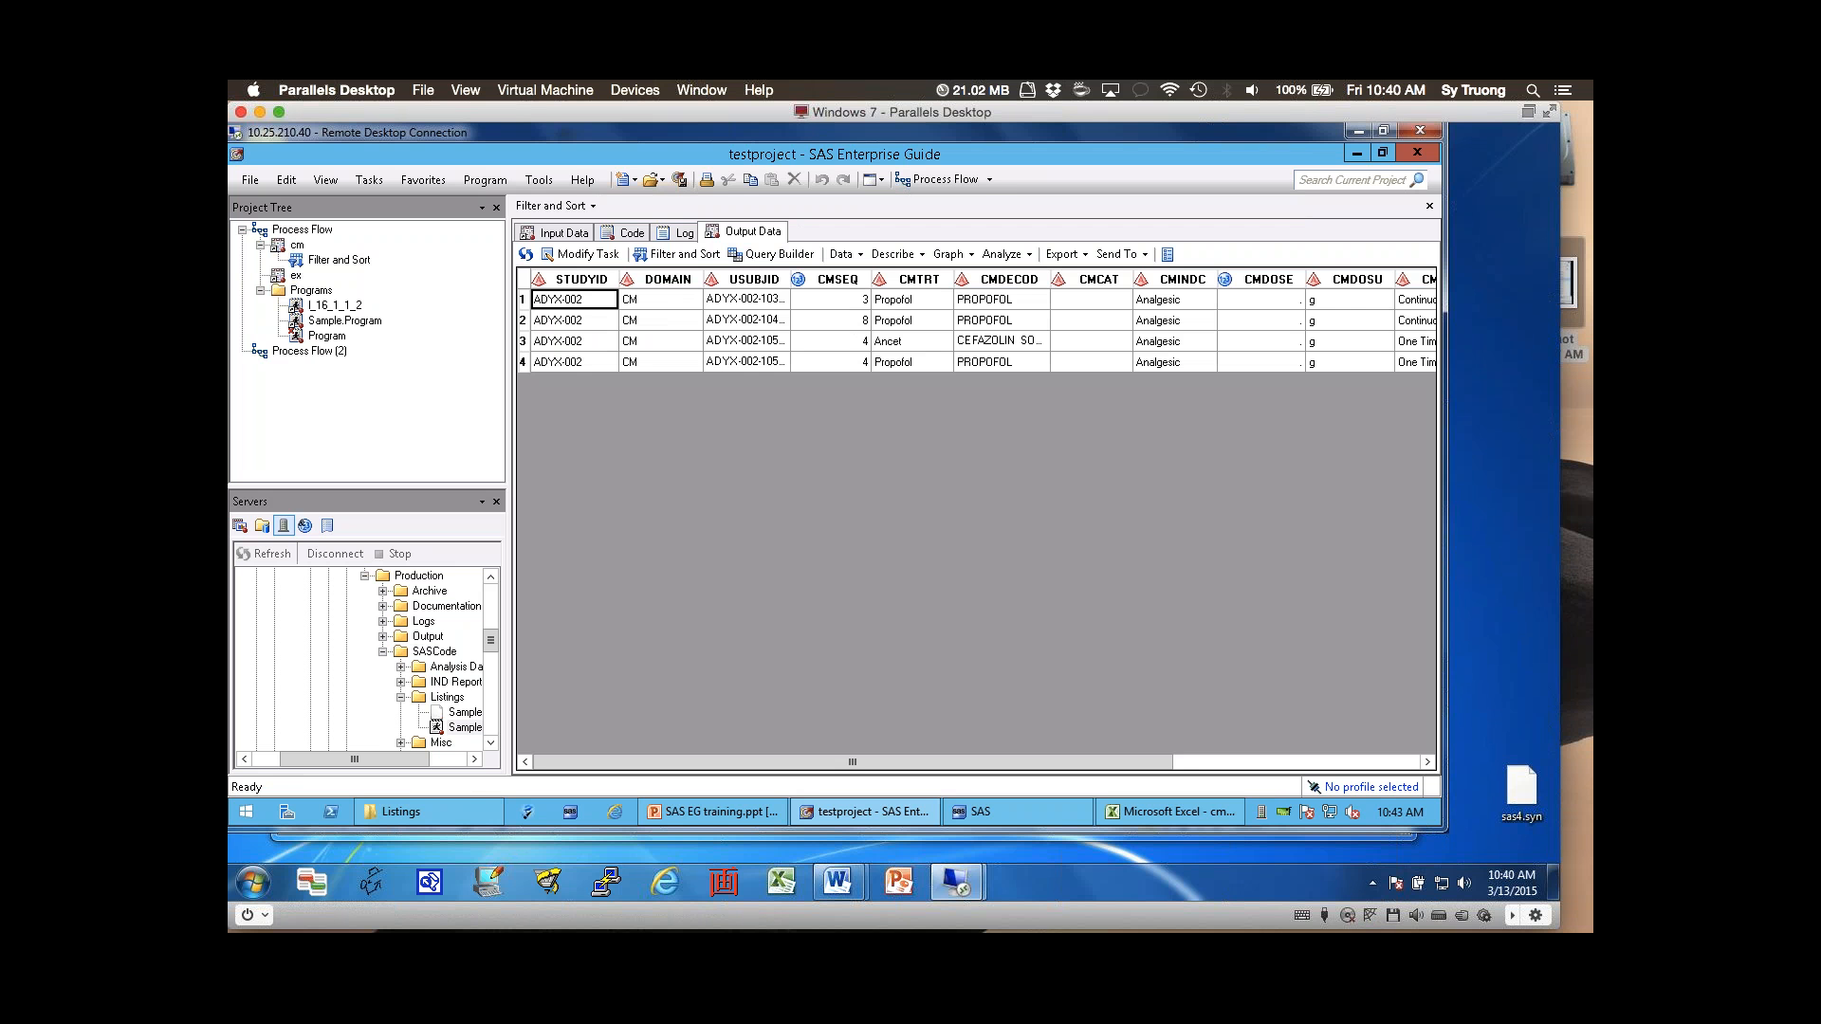
left_click_drag(1349, 300, 1348, 362)
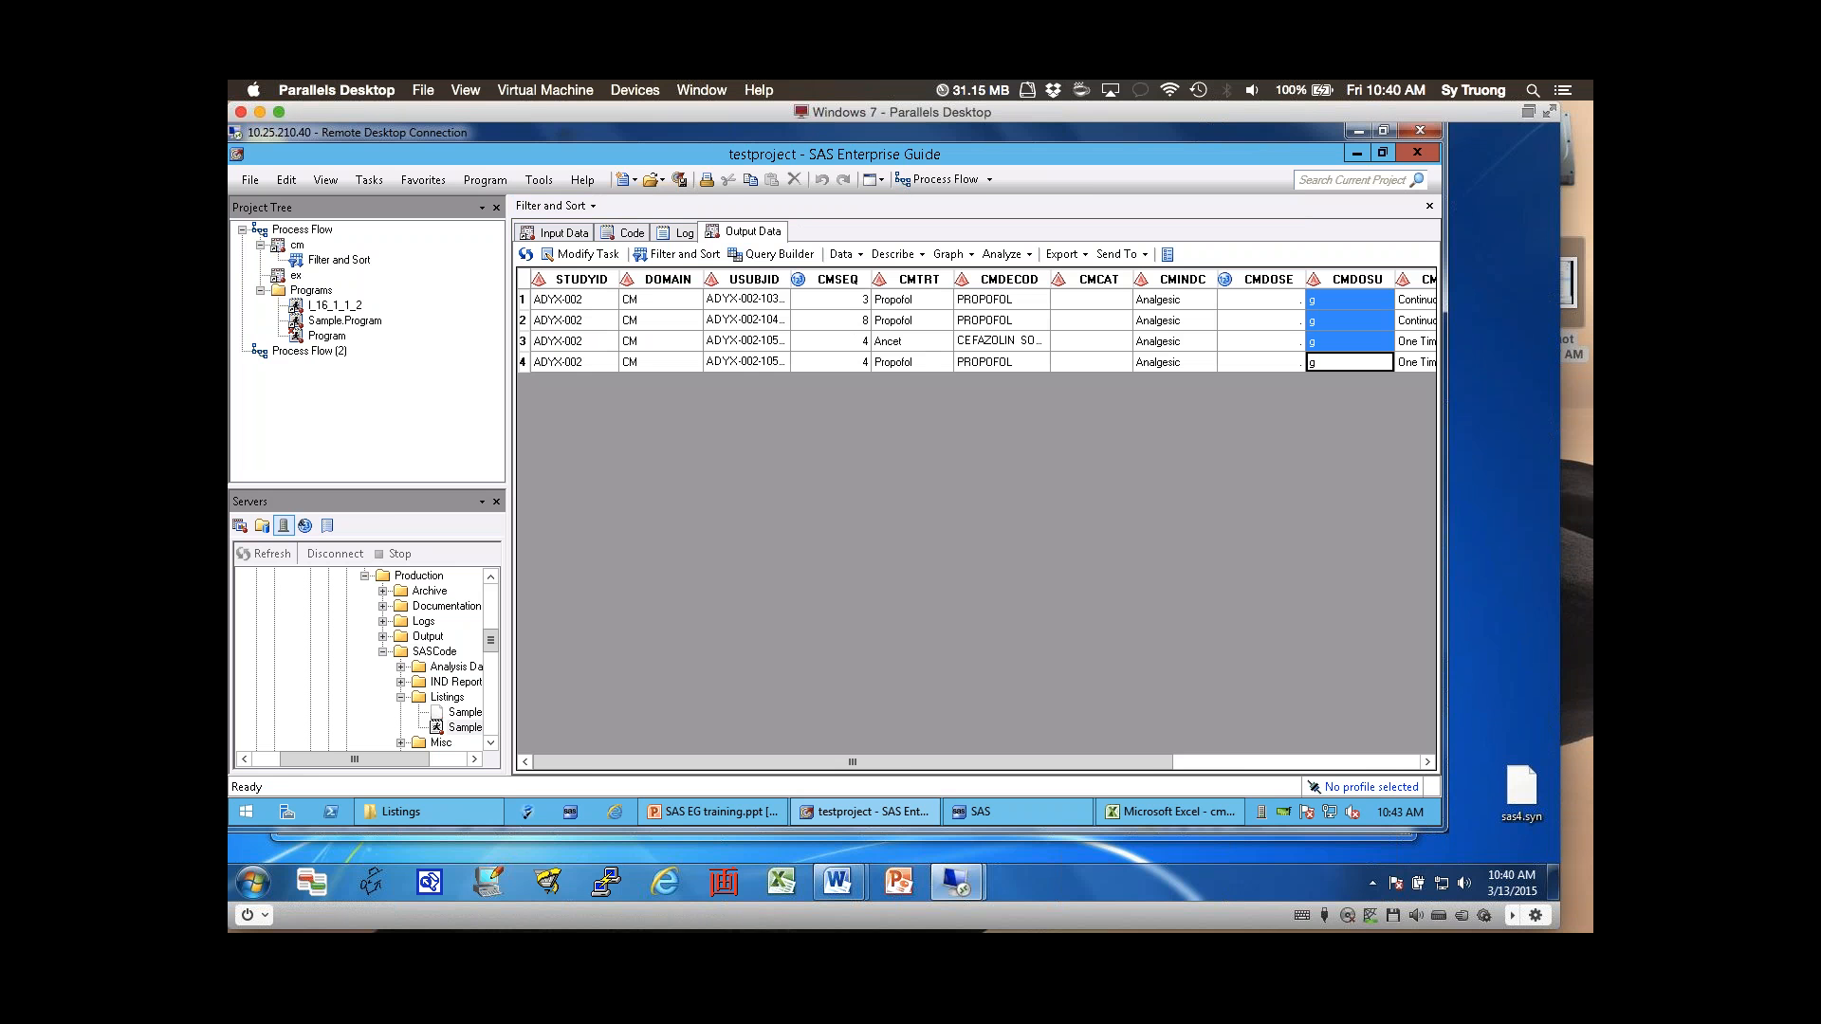
- Show the process flow diagram and examine the cm dataset, its Filter and Sort task and the linked output
key("F4")
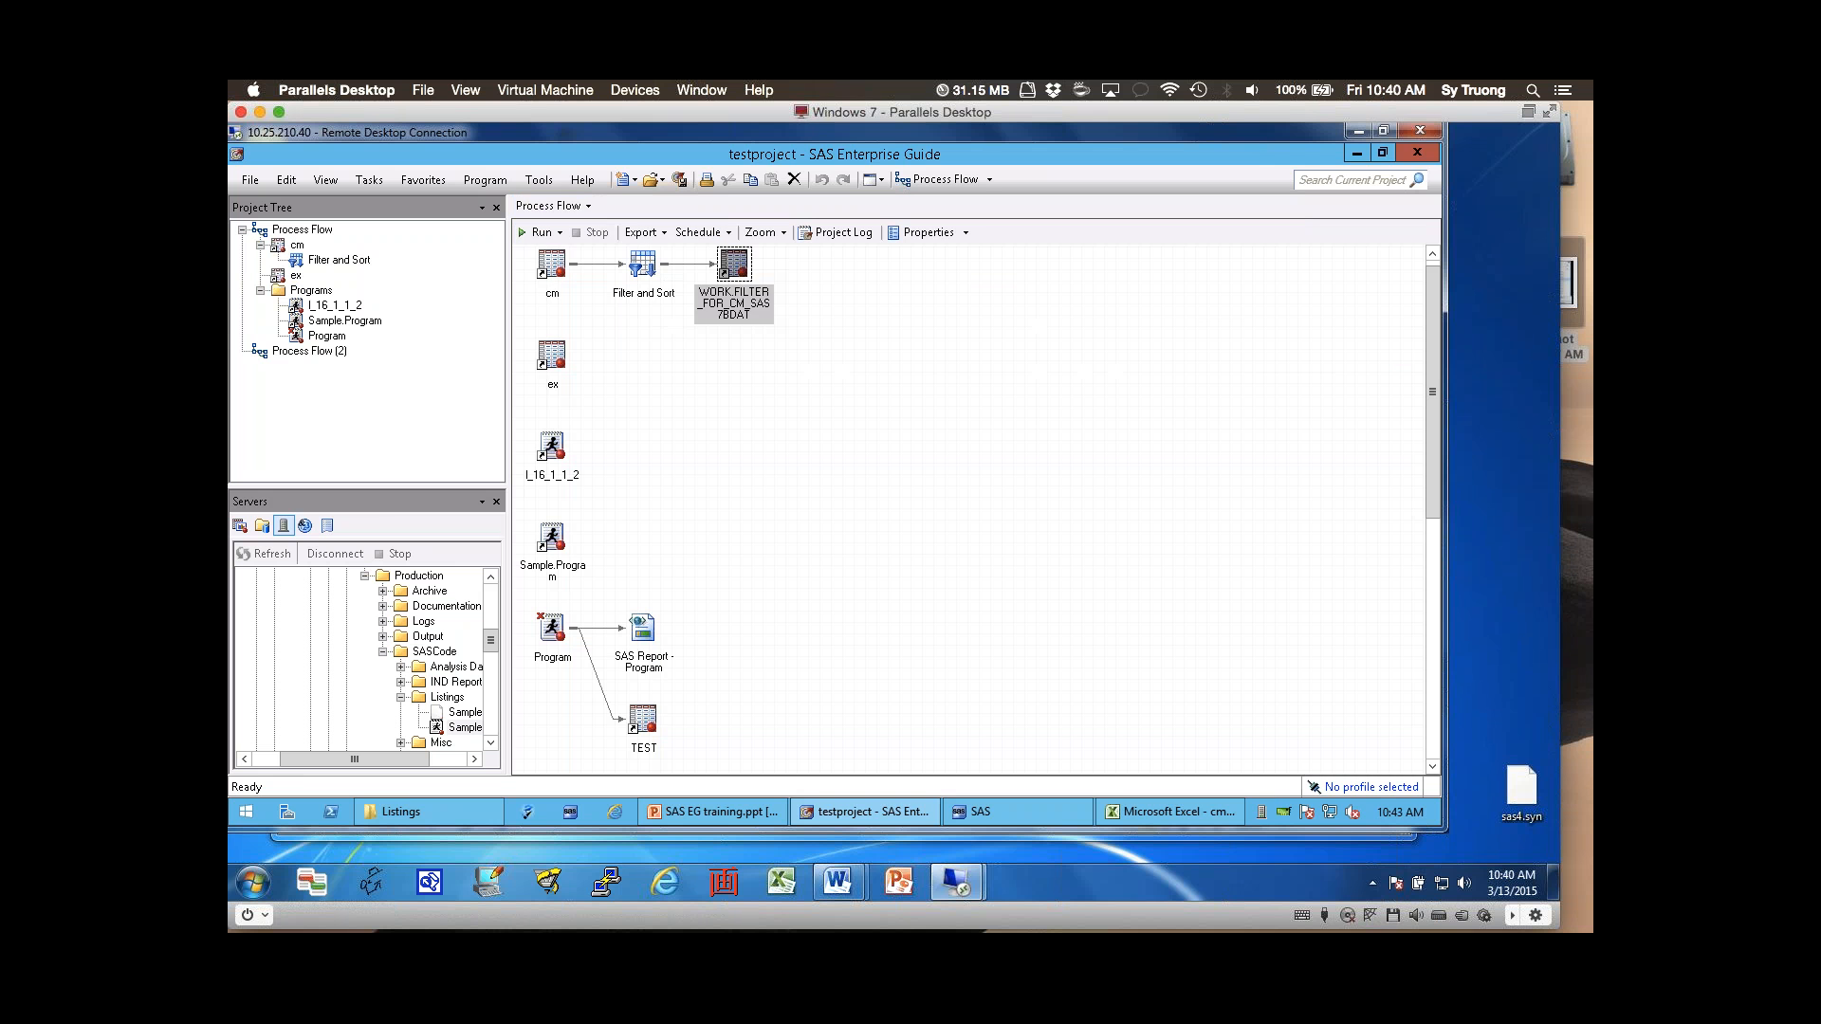
left_click(551, 264)
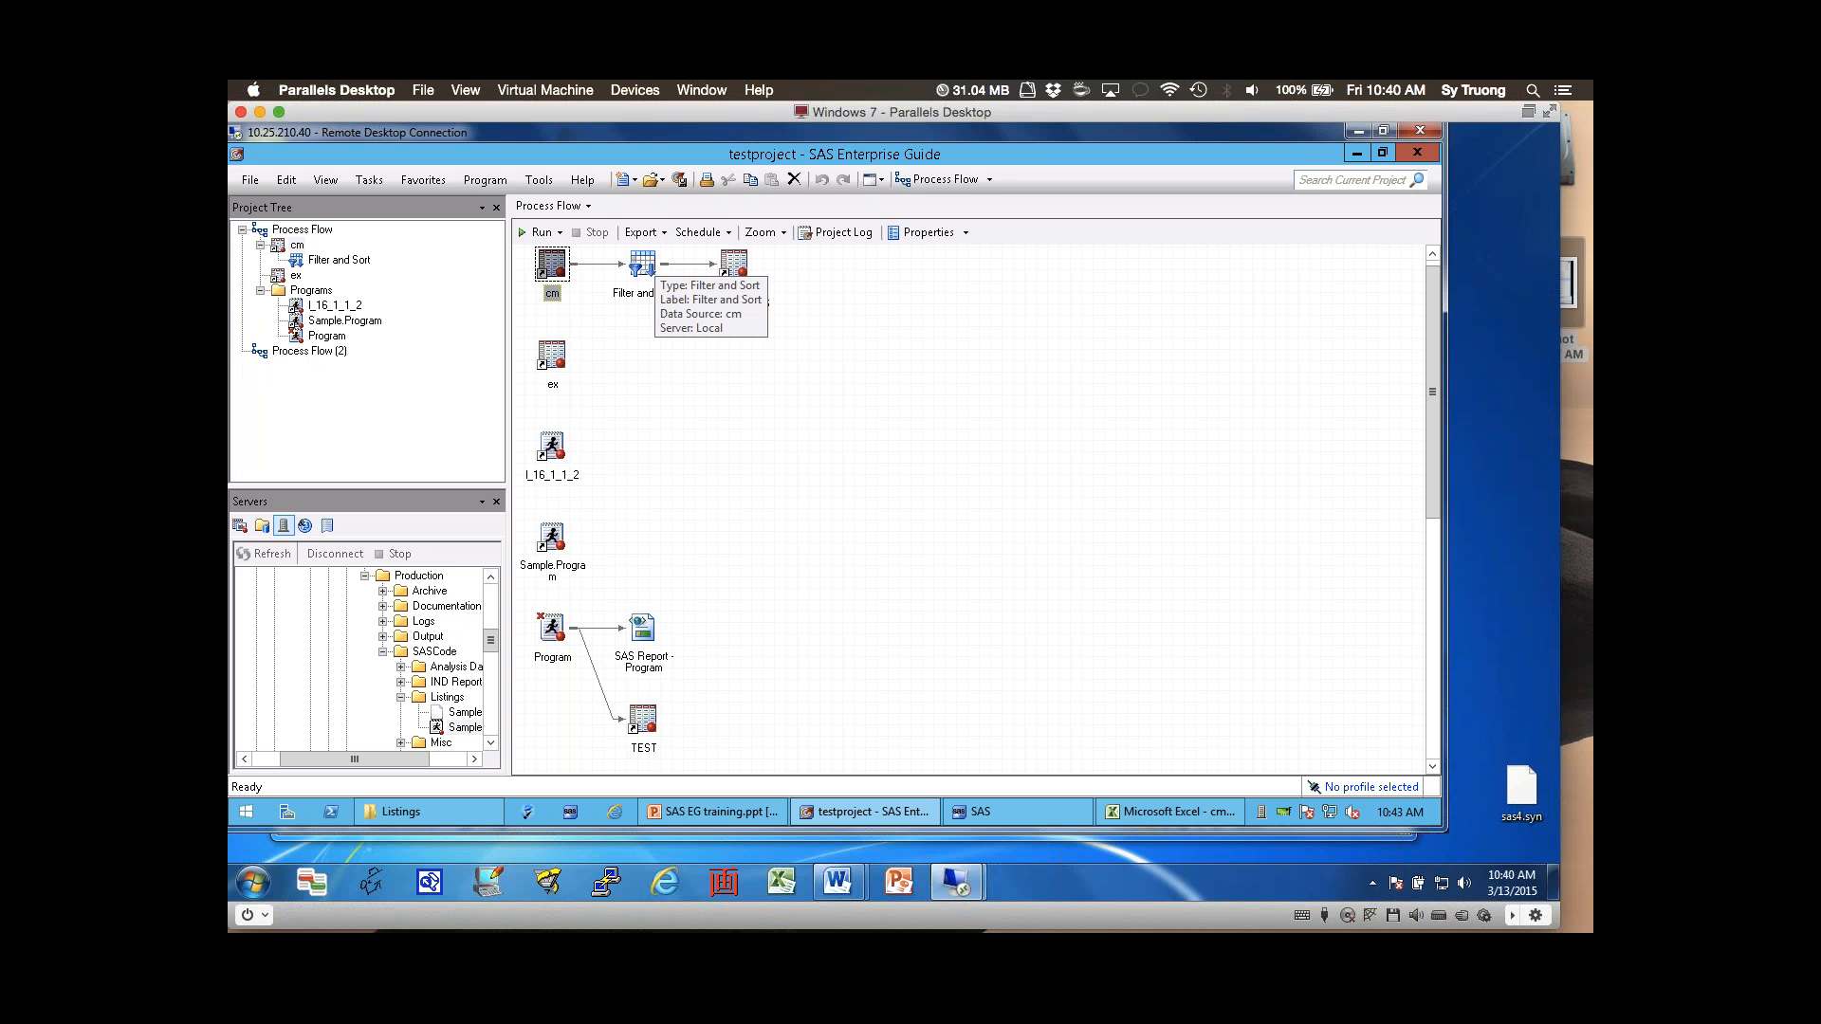
left_click(644, 263)
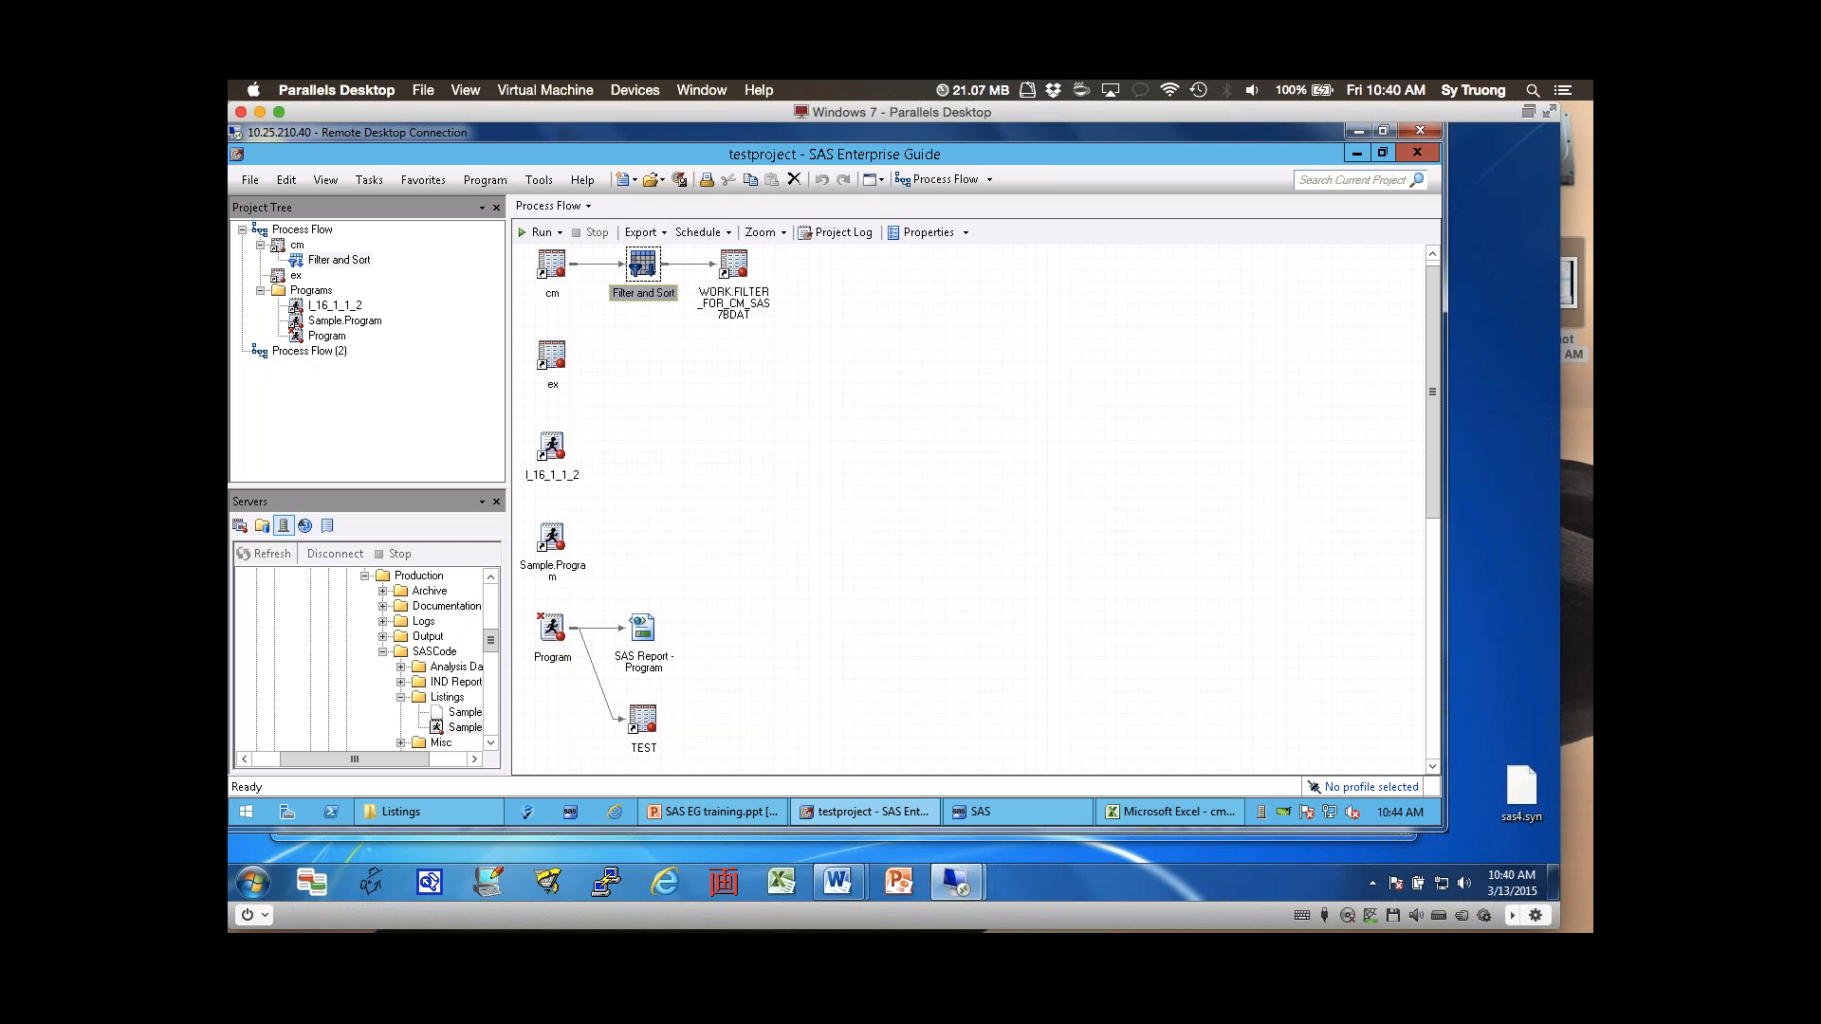
left_click(702, 379)
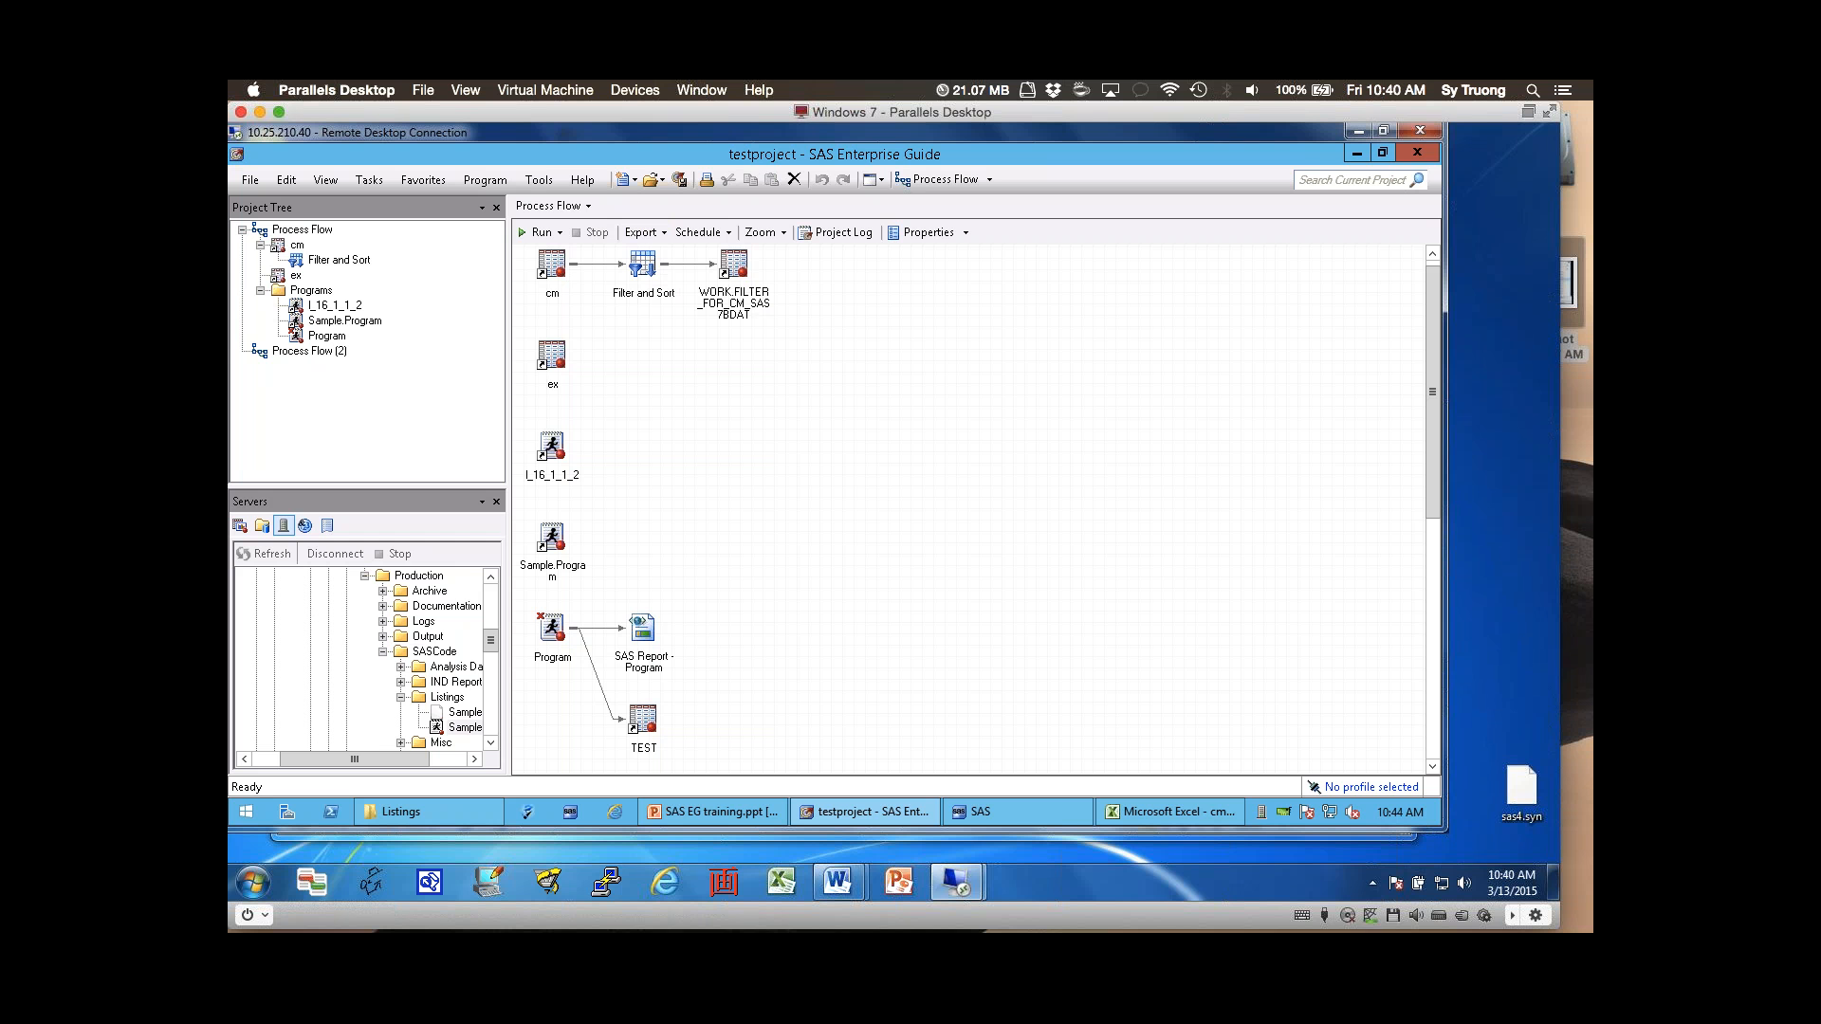
- Locate the filtered cm output dataset in the WORK library of the Local server
left_click(734, 264)
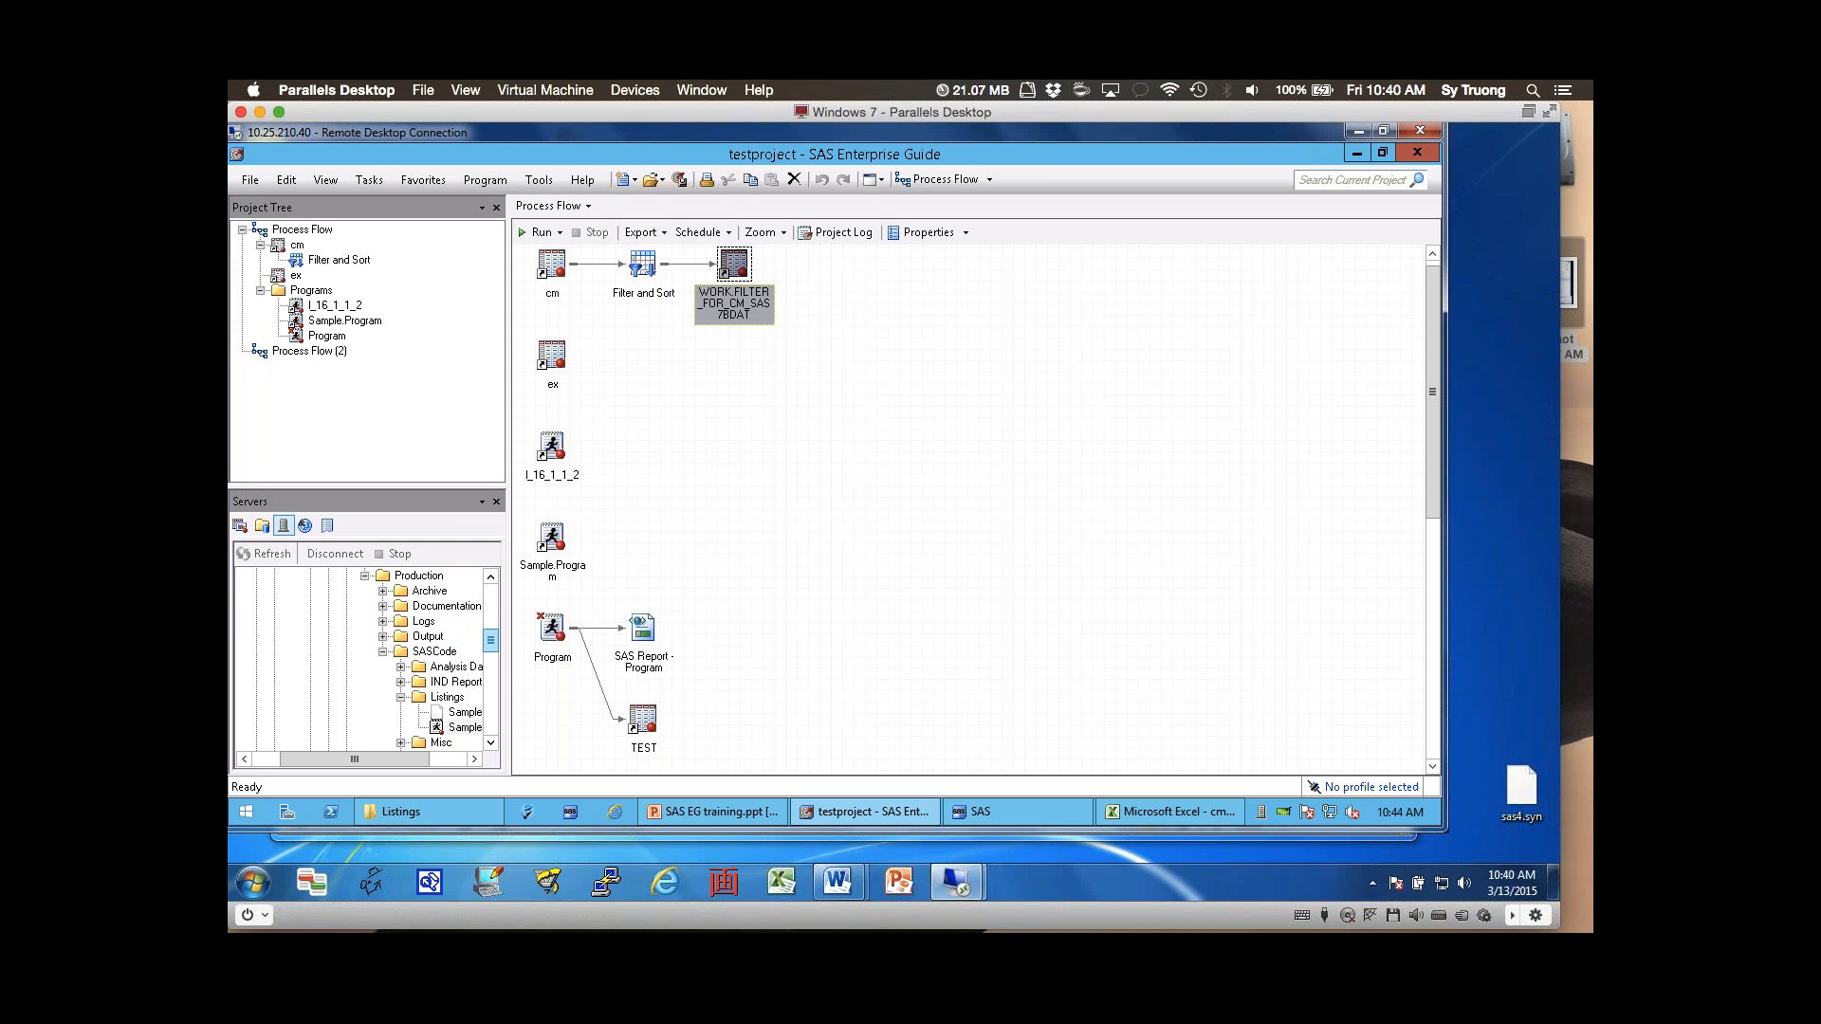
left_click_drag(490, 640, 491, 596)
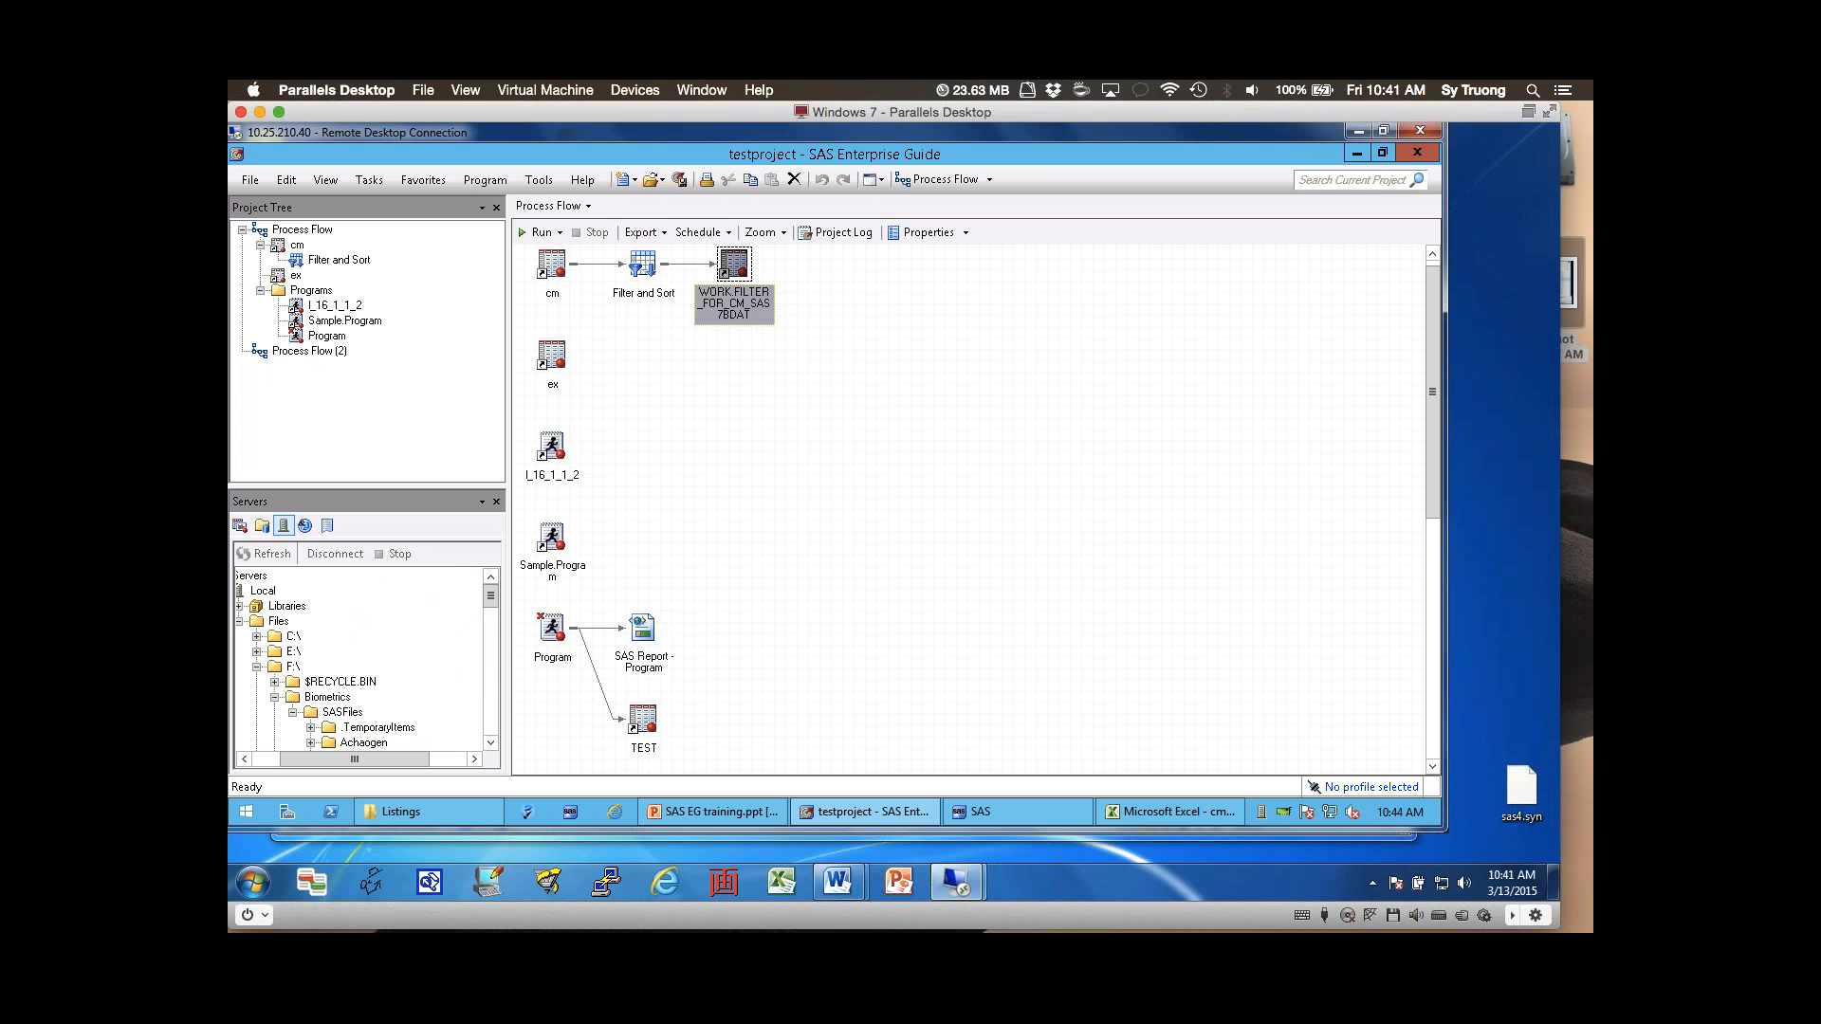
left_click_drag(354, 760, 327, 760)
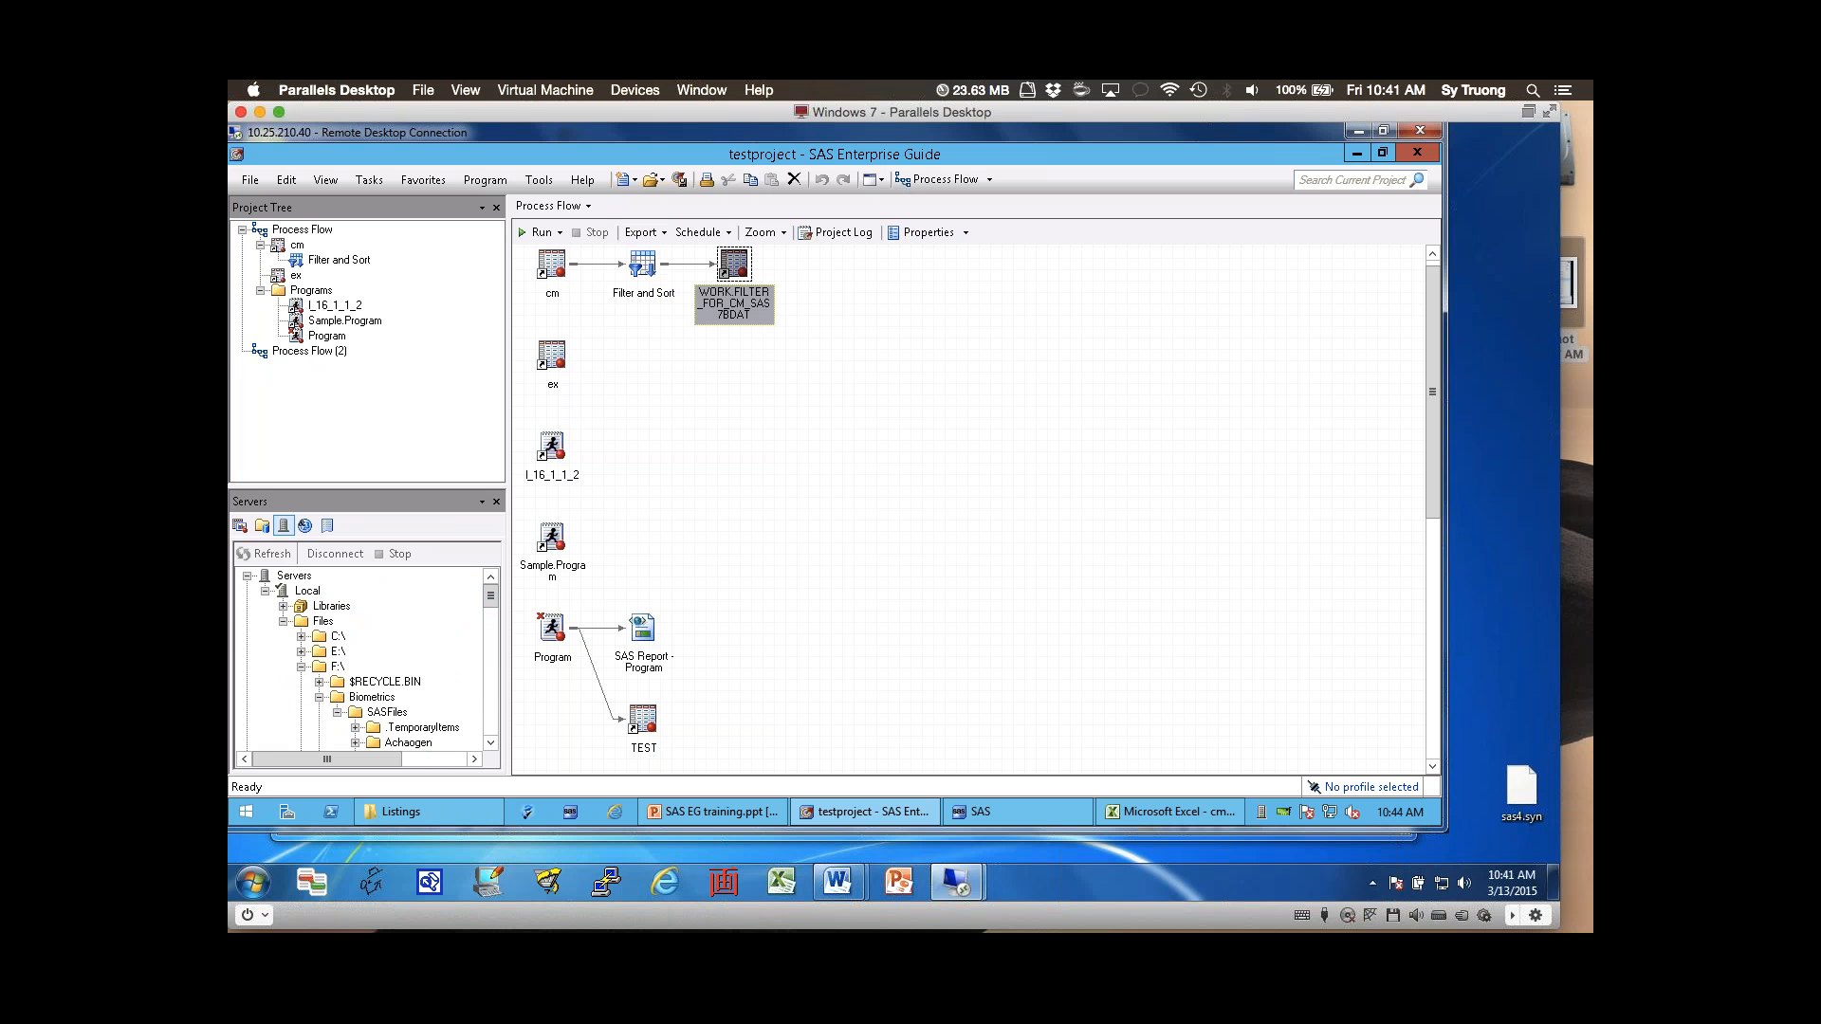
left_click(284, 606)
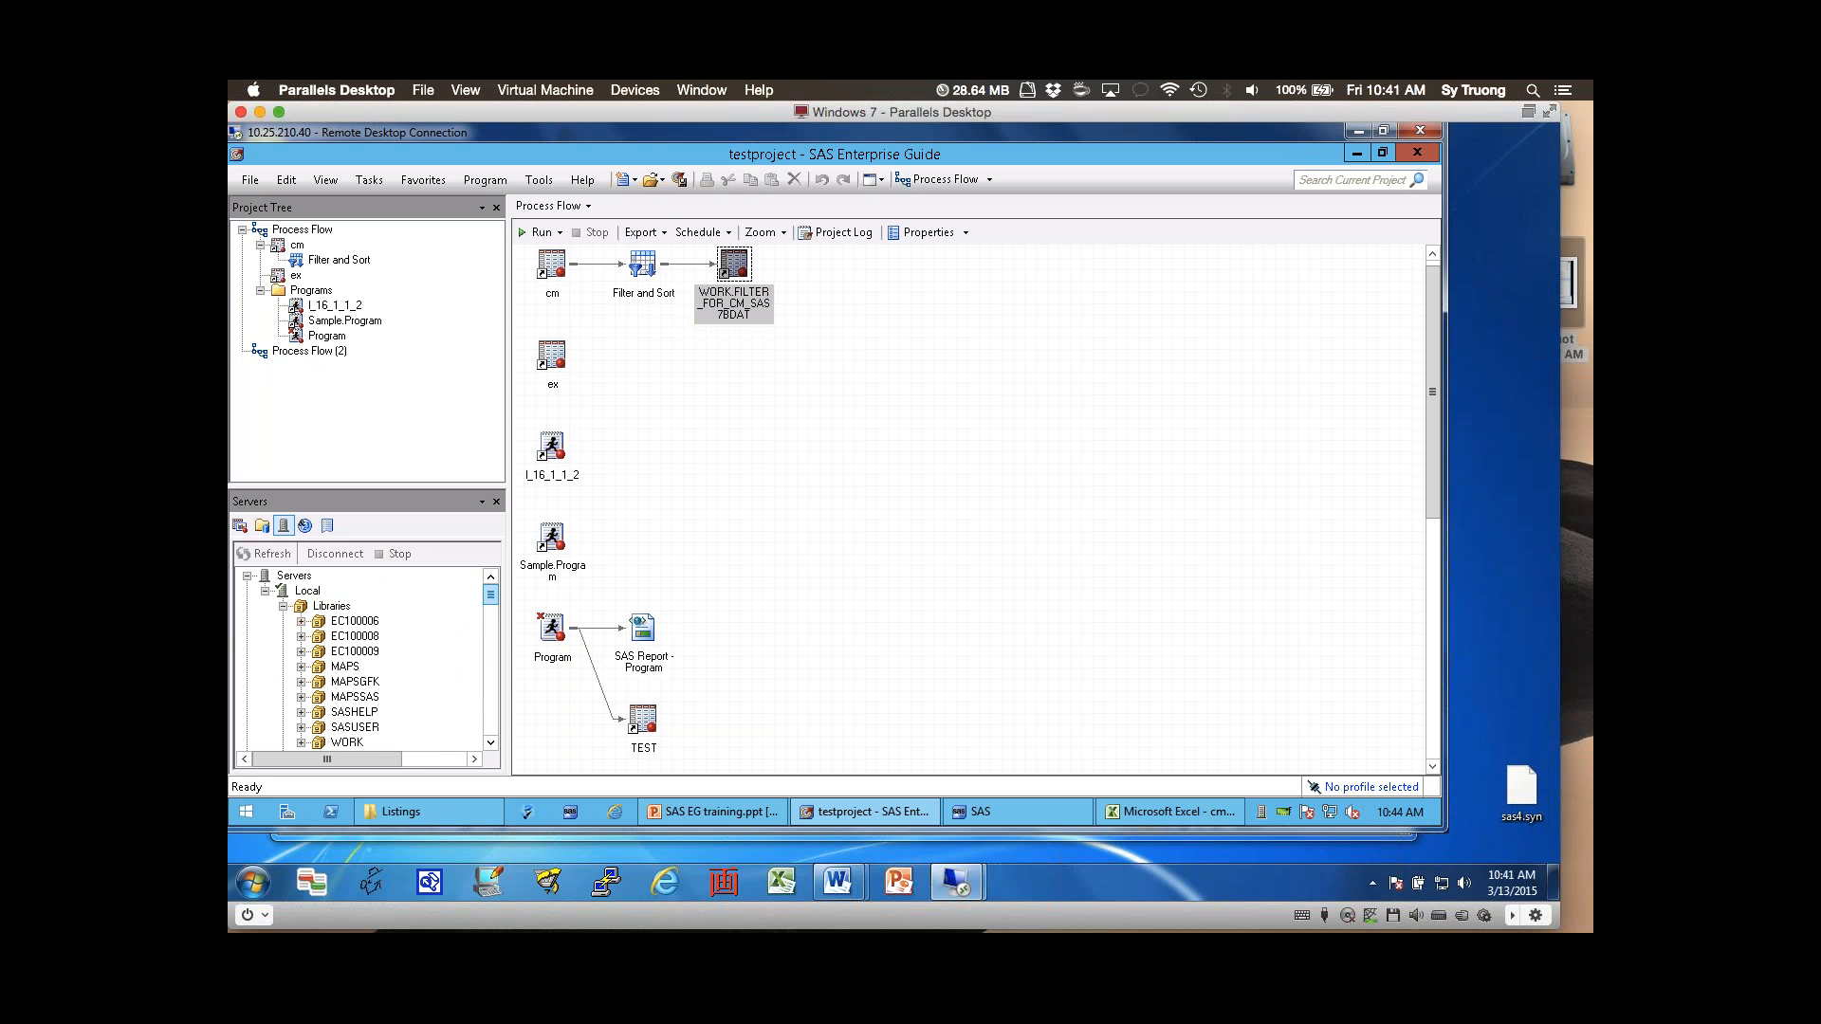
scroll(365, 664, "down", 3)
scroll(365, 660, "up", 1)
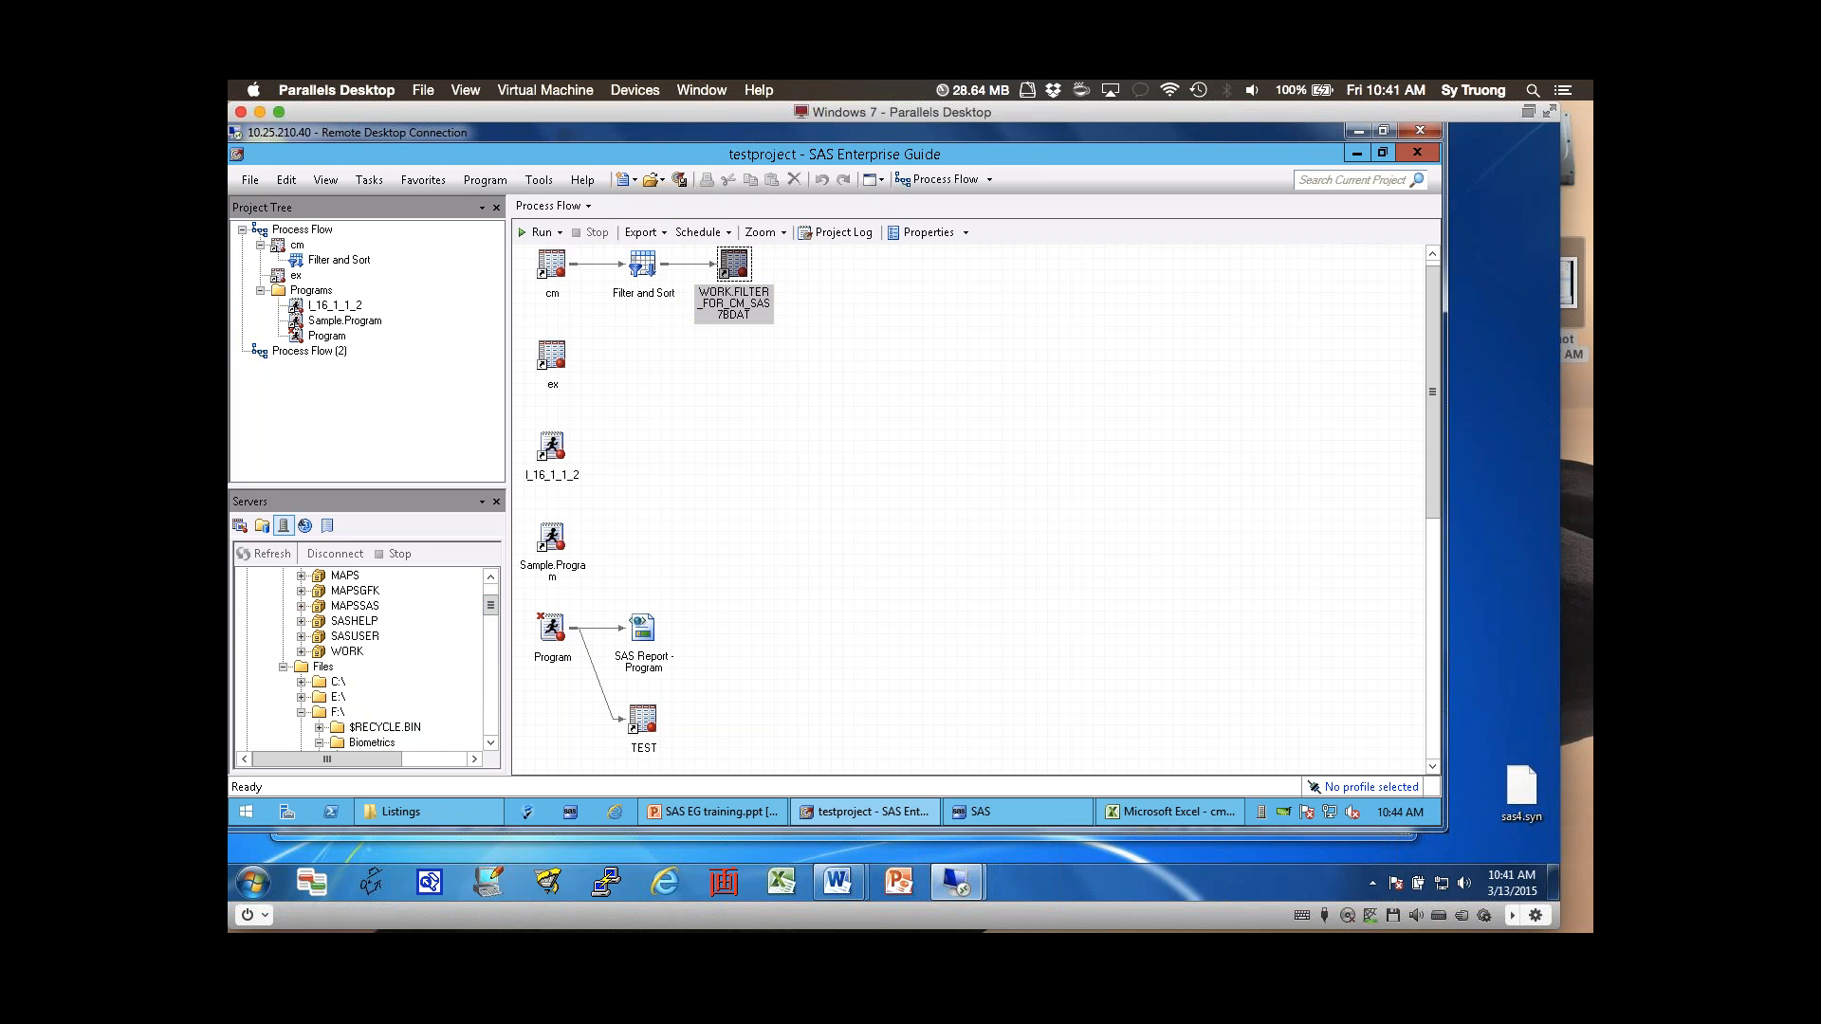
left_click(302, 652)
left_click(415, 682)
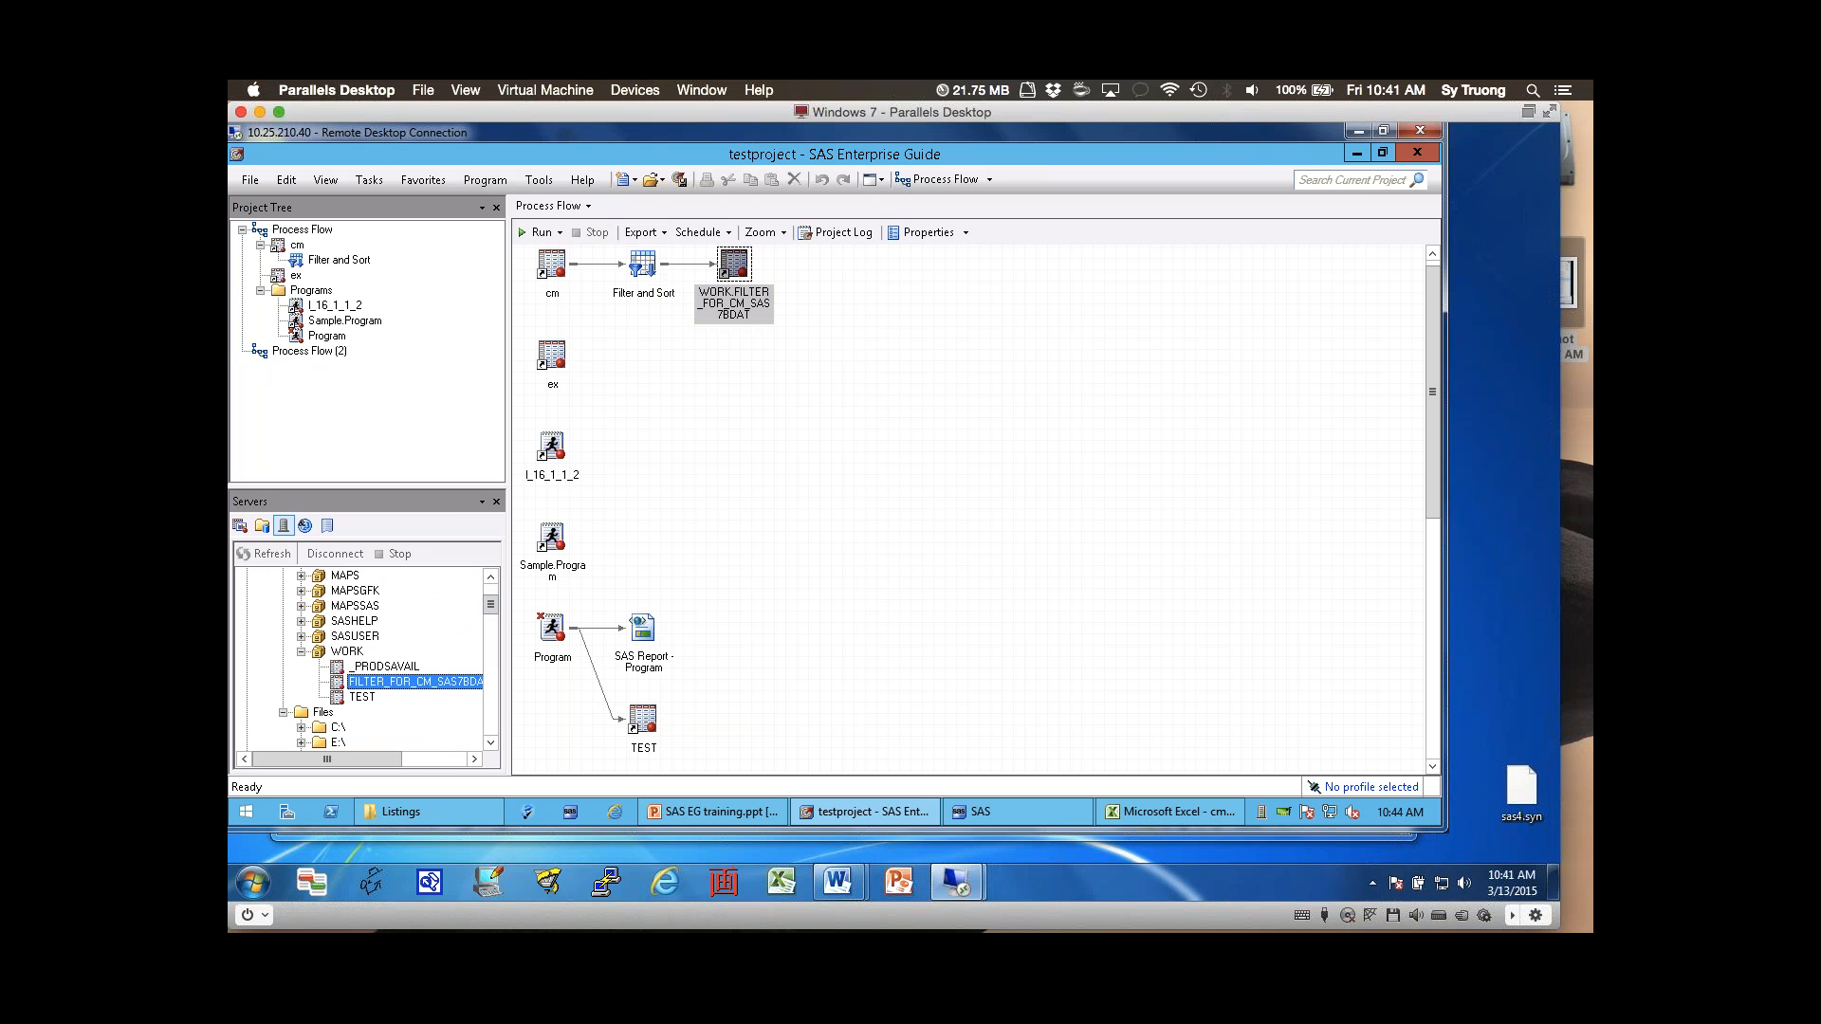
mouse_move(327, 760)
left_mouse_down()
mouse_move(371, 759)
mouse_move(327, 760)
left_mouse_up()
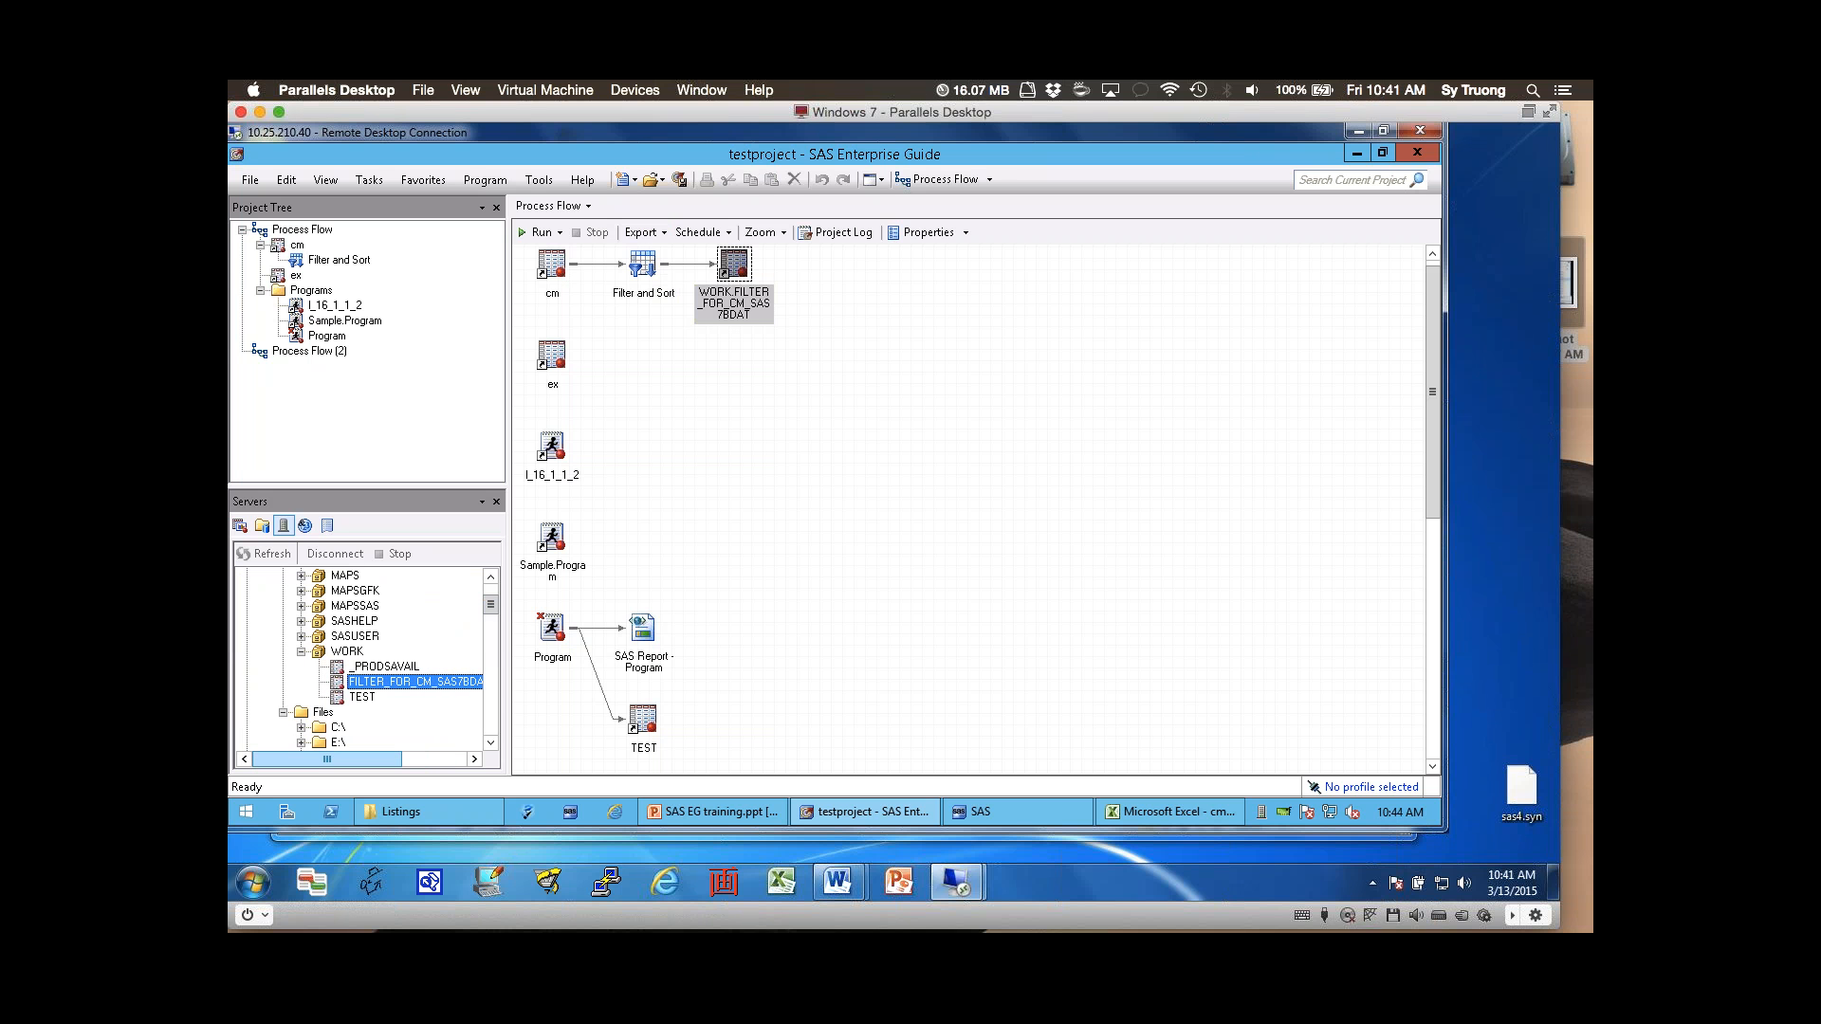
- Compare the Filter and Sort task's output in the process flow with FILTER_FOR_CM_SAS7BDAT in the WORK library
left_click(643, 265)
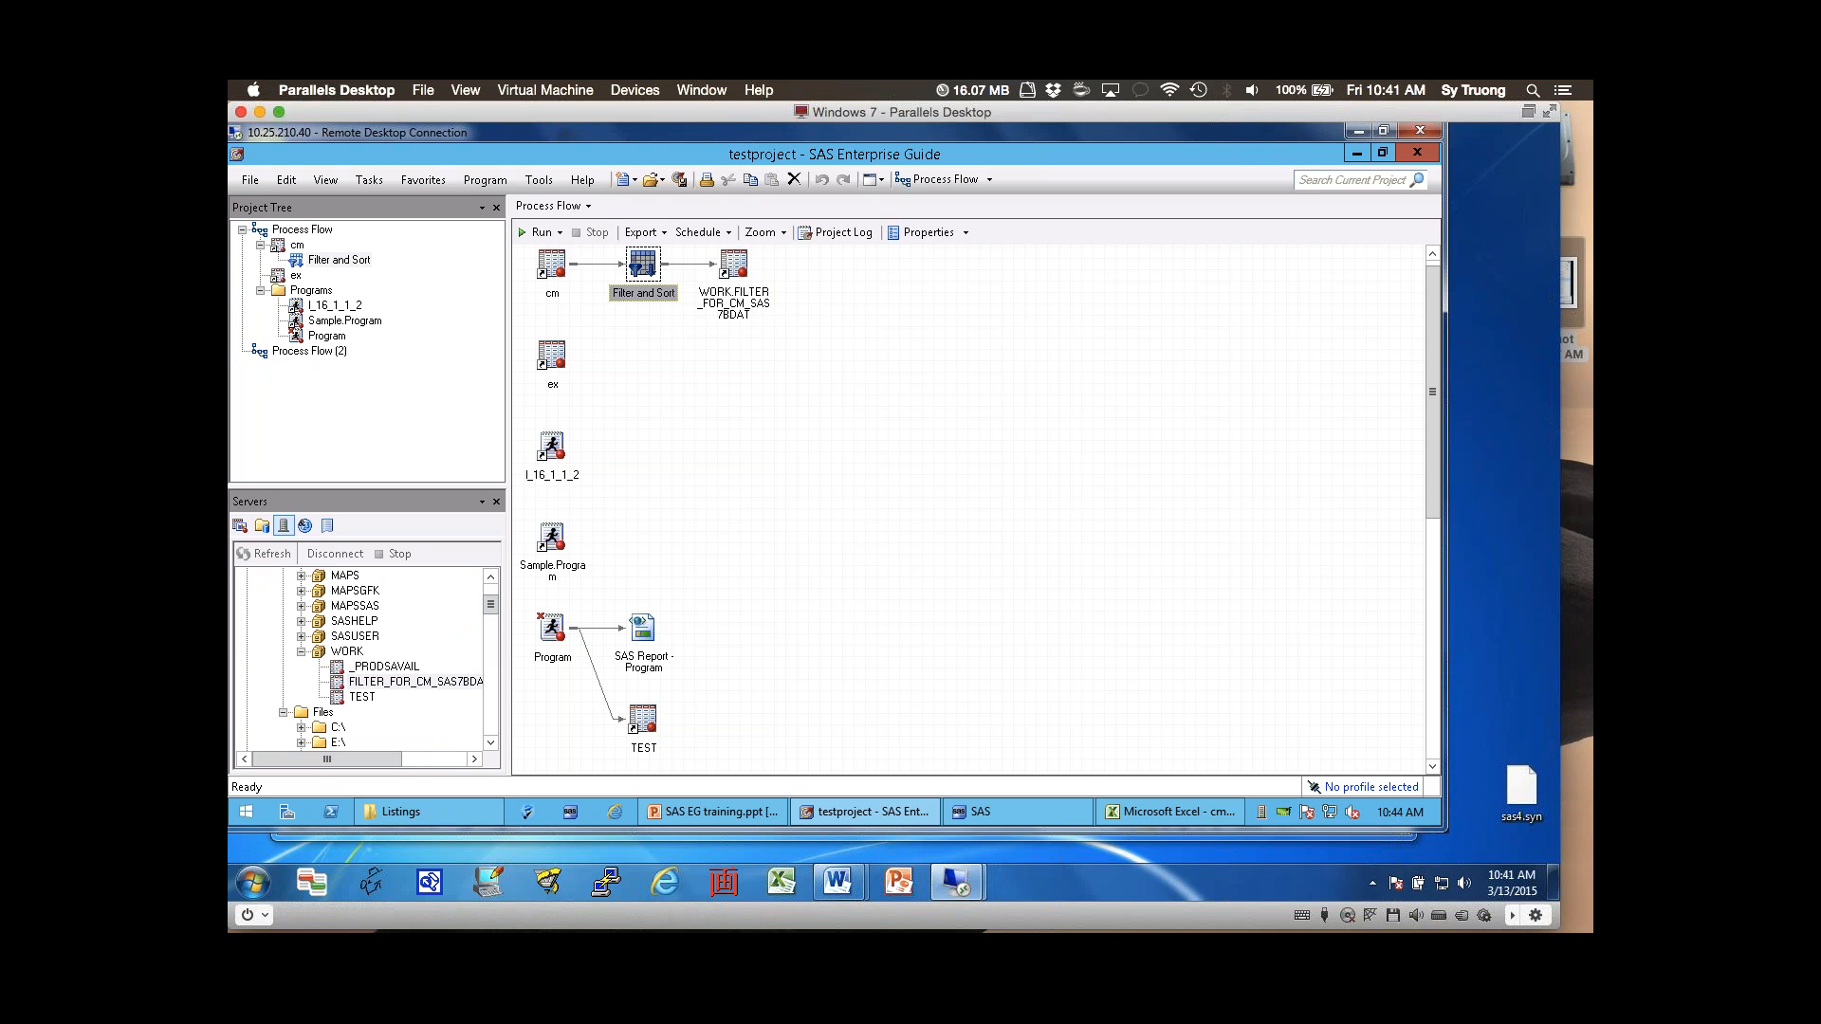
left_click(734, 264)
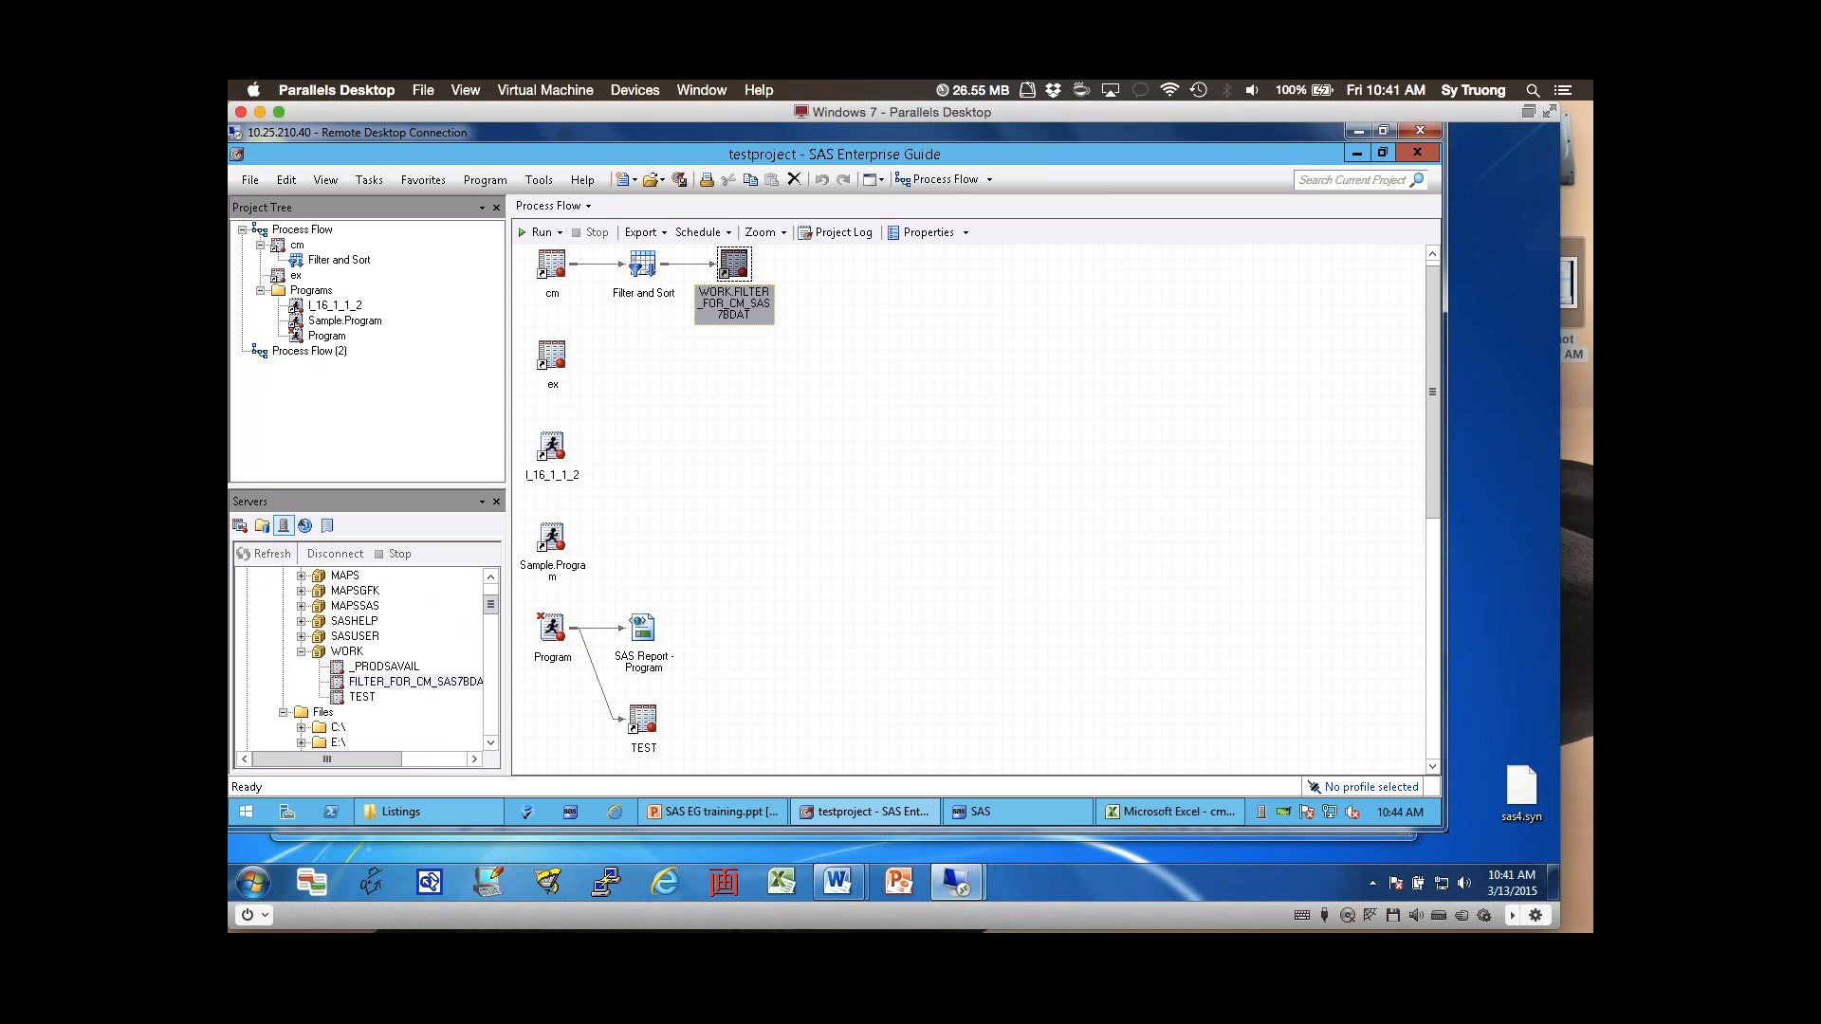
left_click(408, 682)
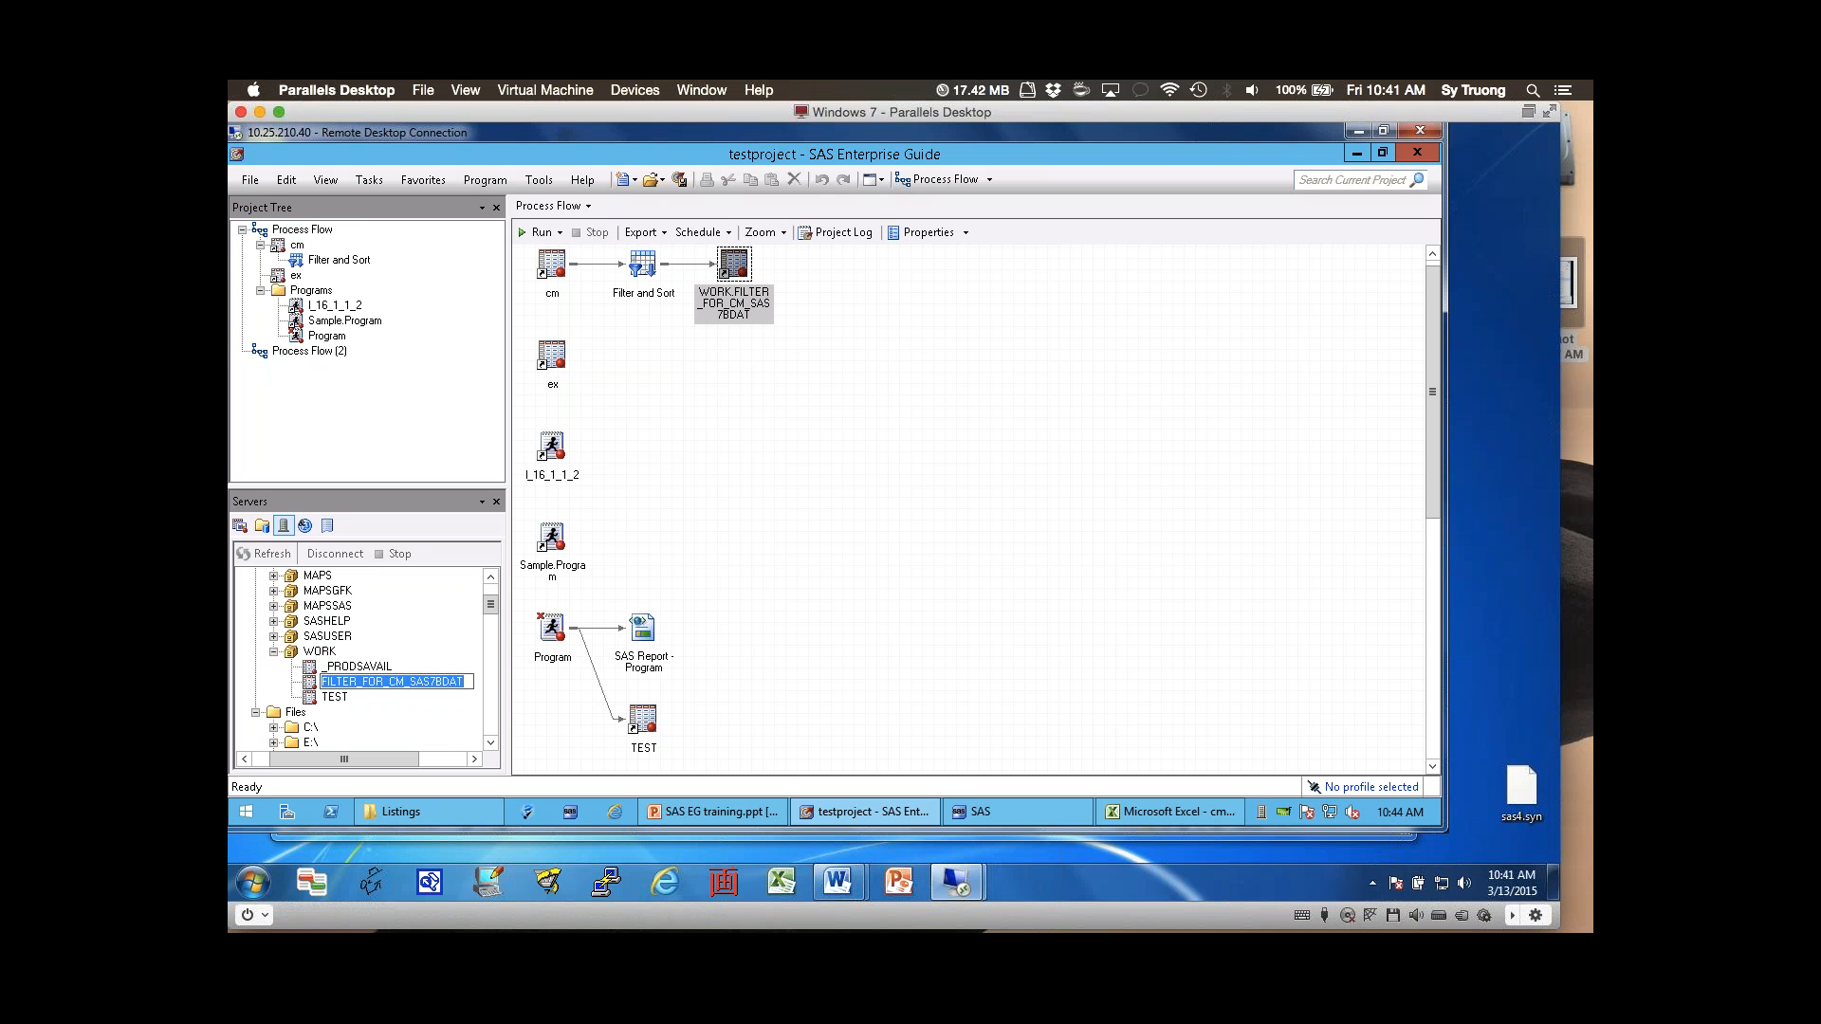
left_click(865, 812)
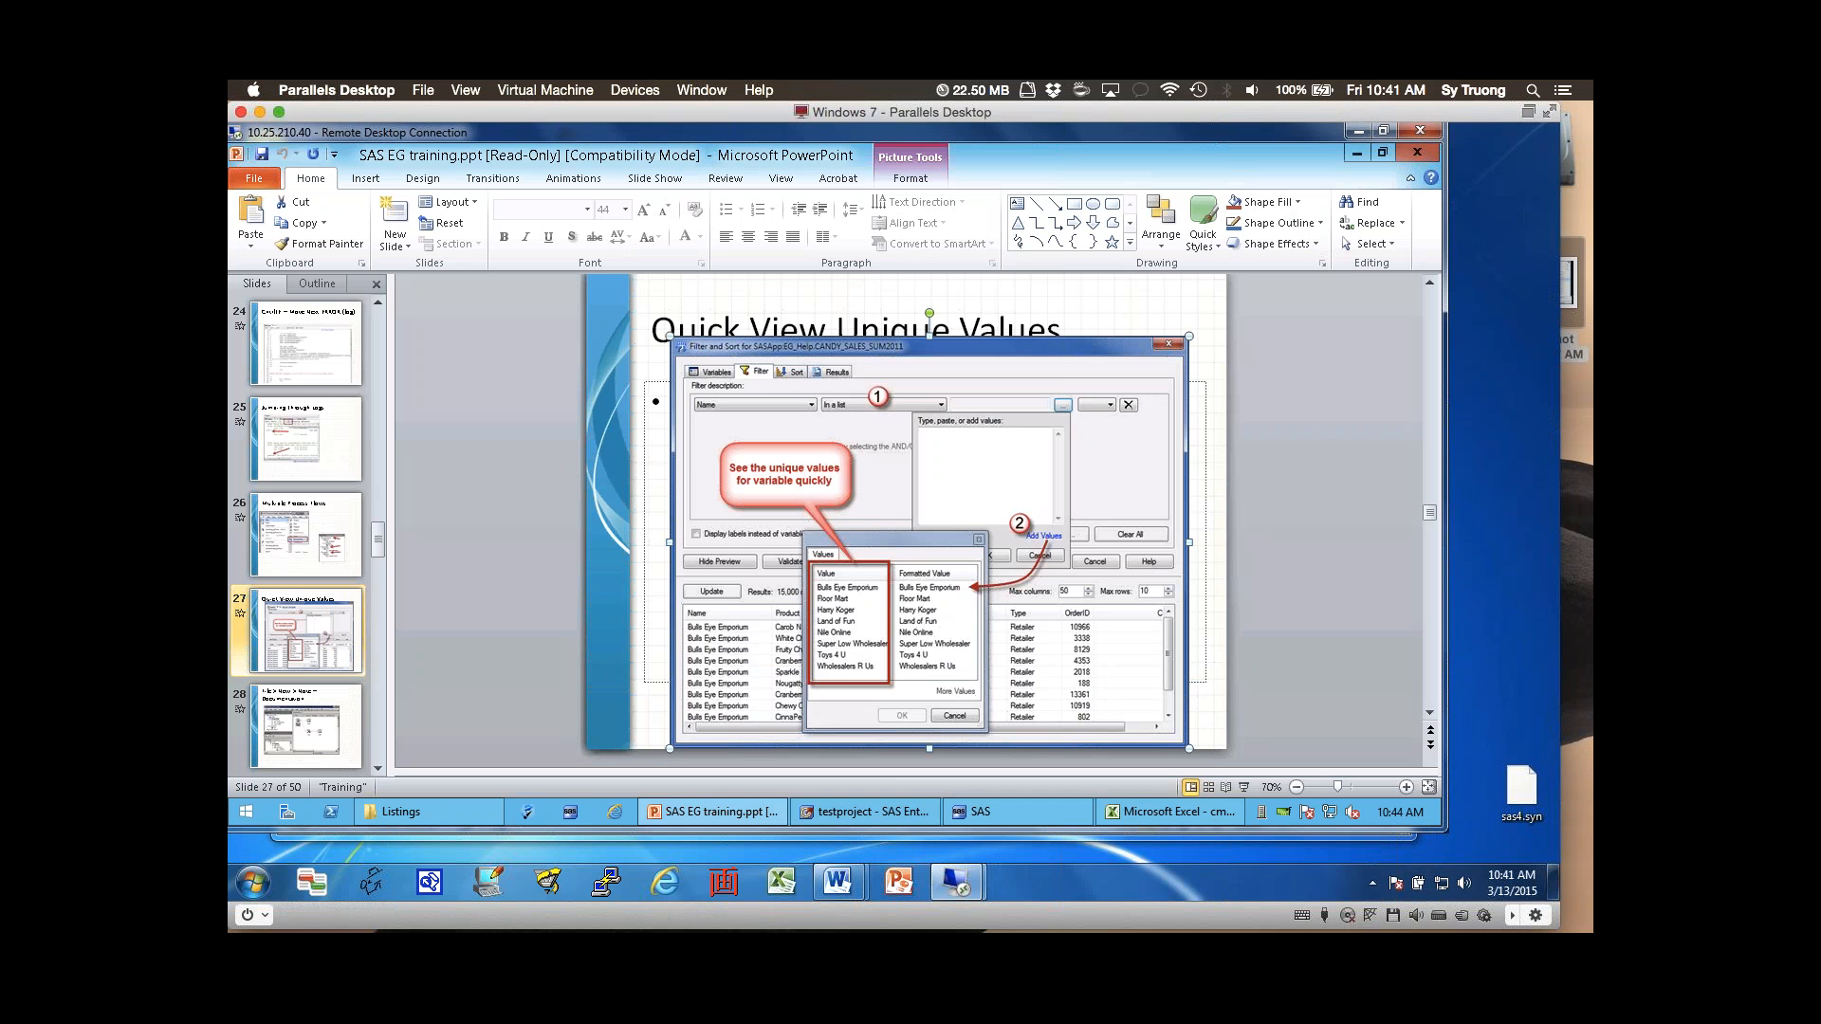
left_click(865, 812)
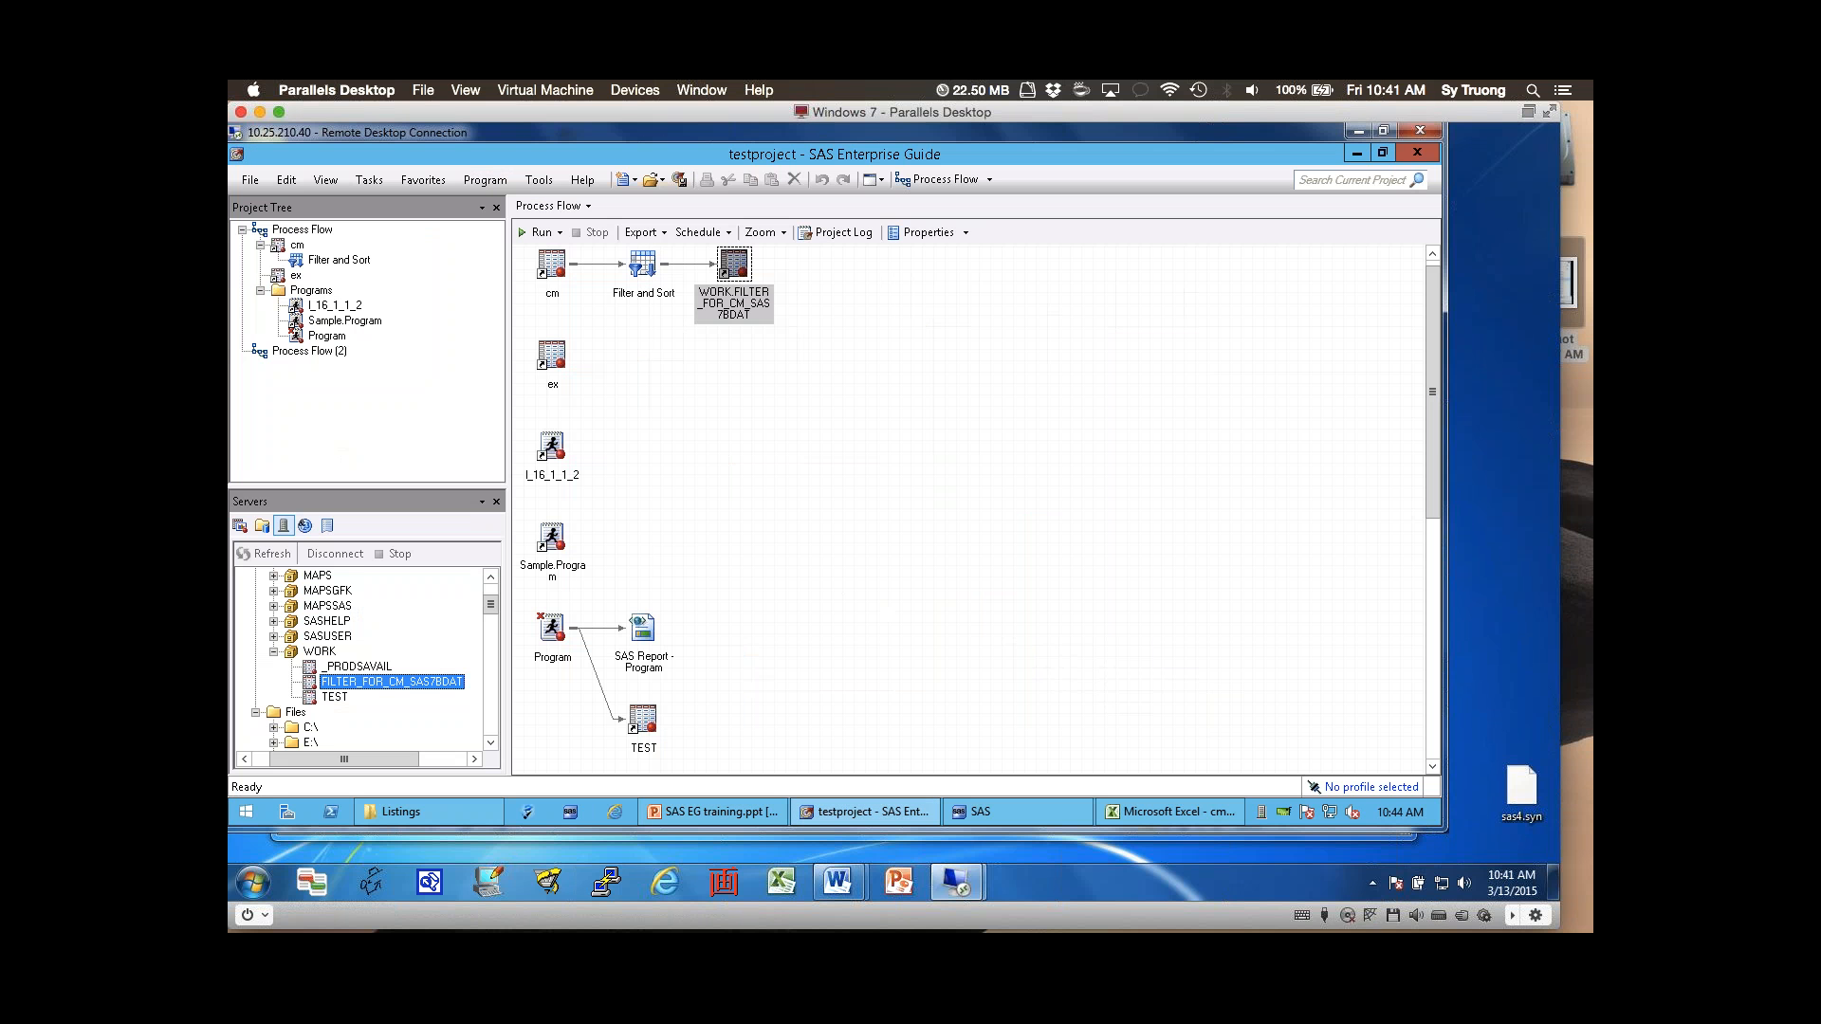
- Open the cm dataset and examine the Query Builder's filter, sort and table join options, leaving without building a query
double_click(552, 264)
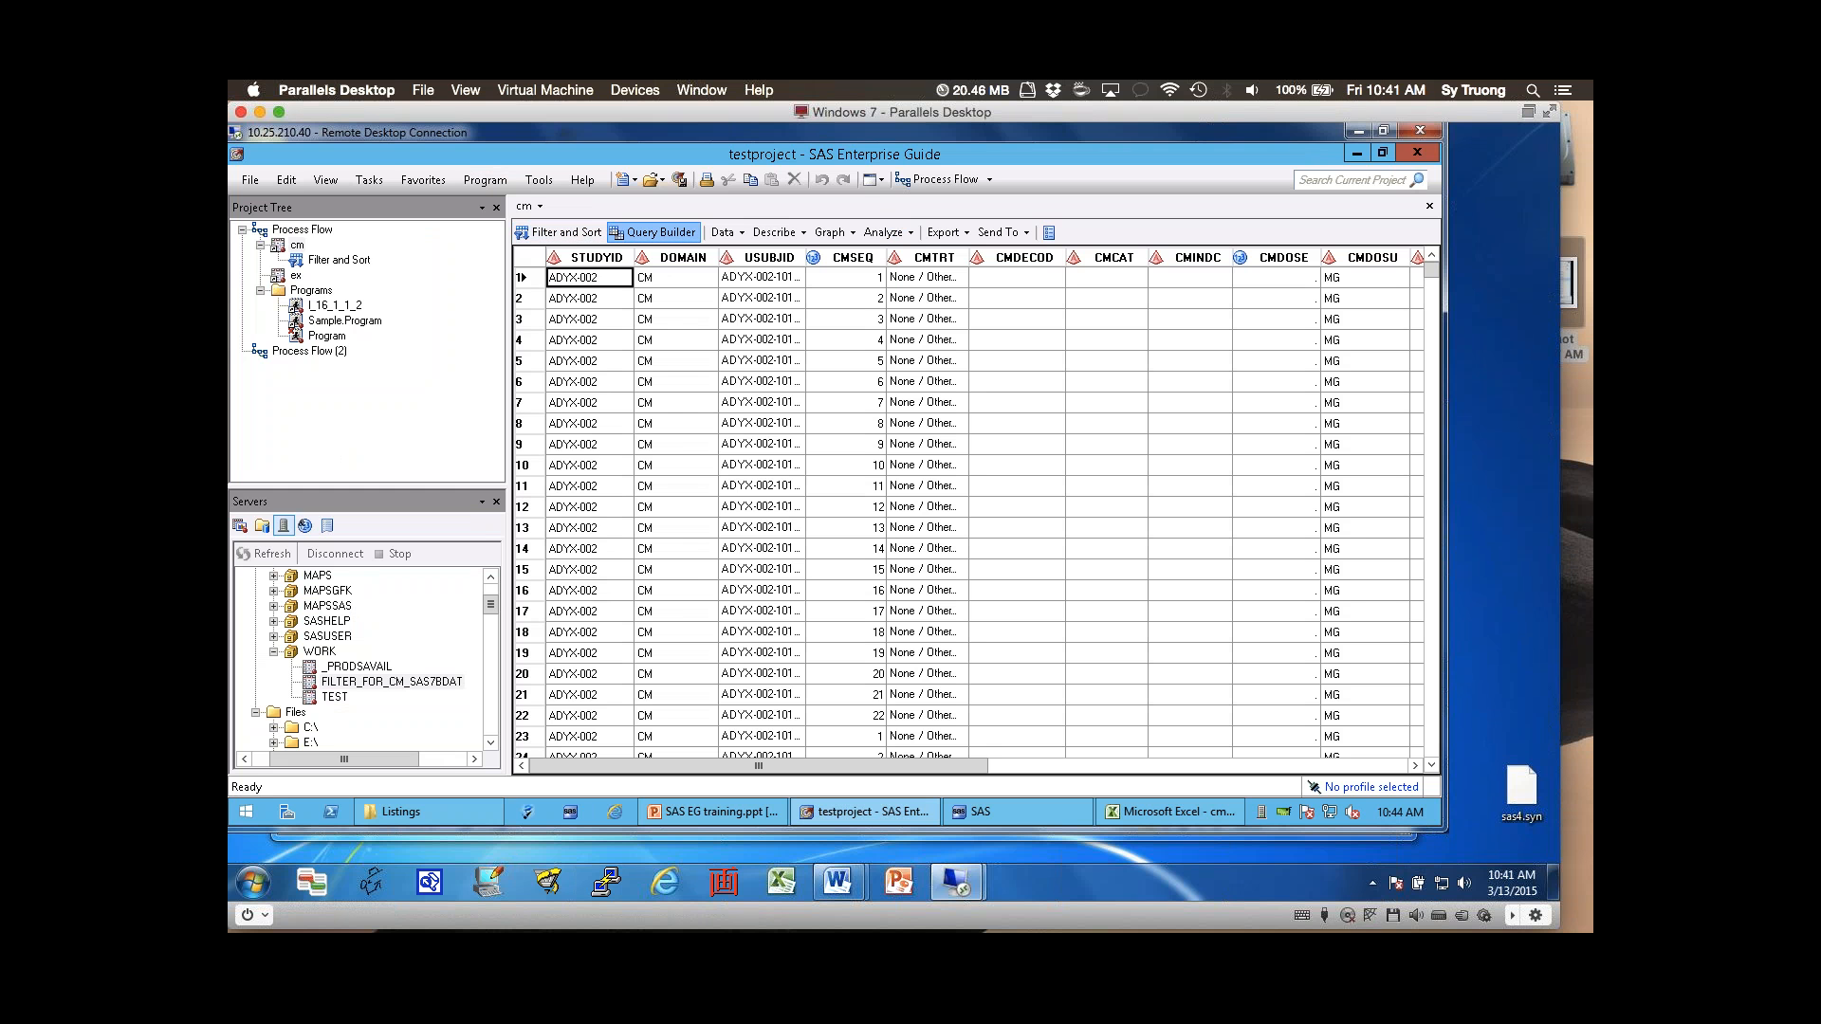
left_click(653, 232)
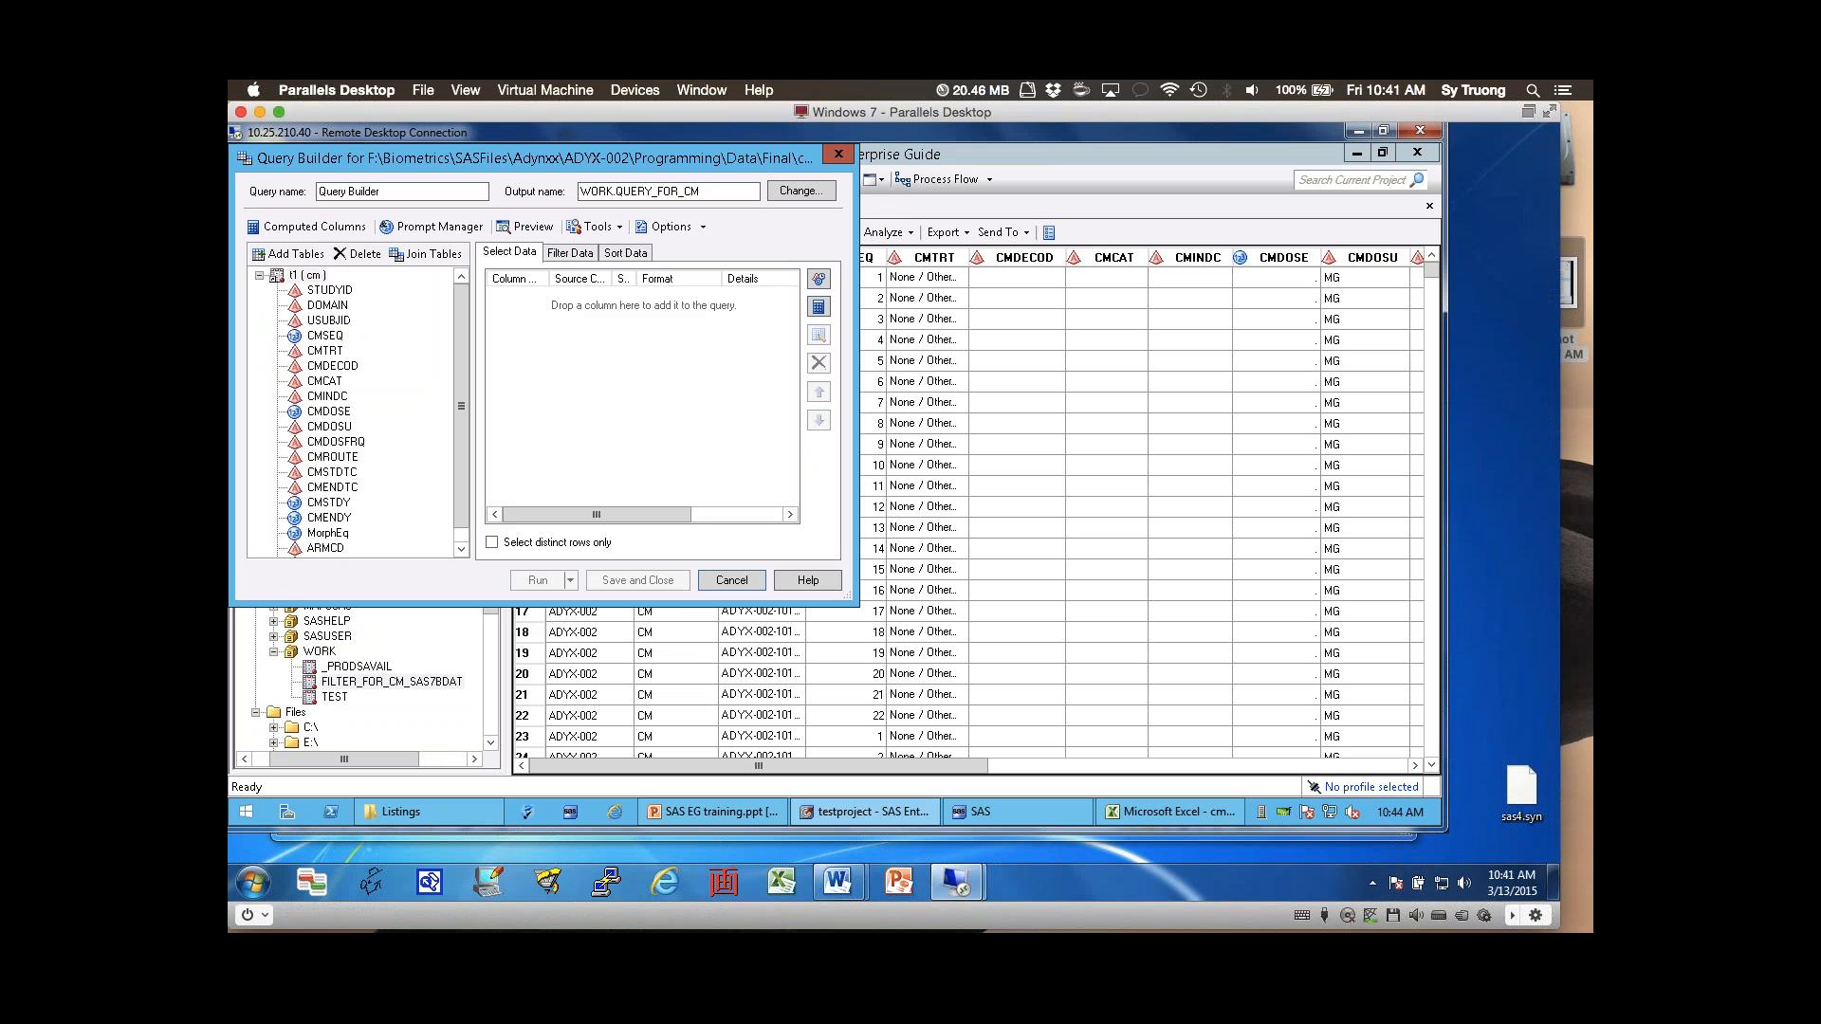
left_click(570, 253)
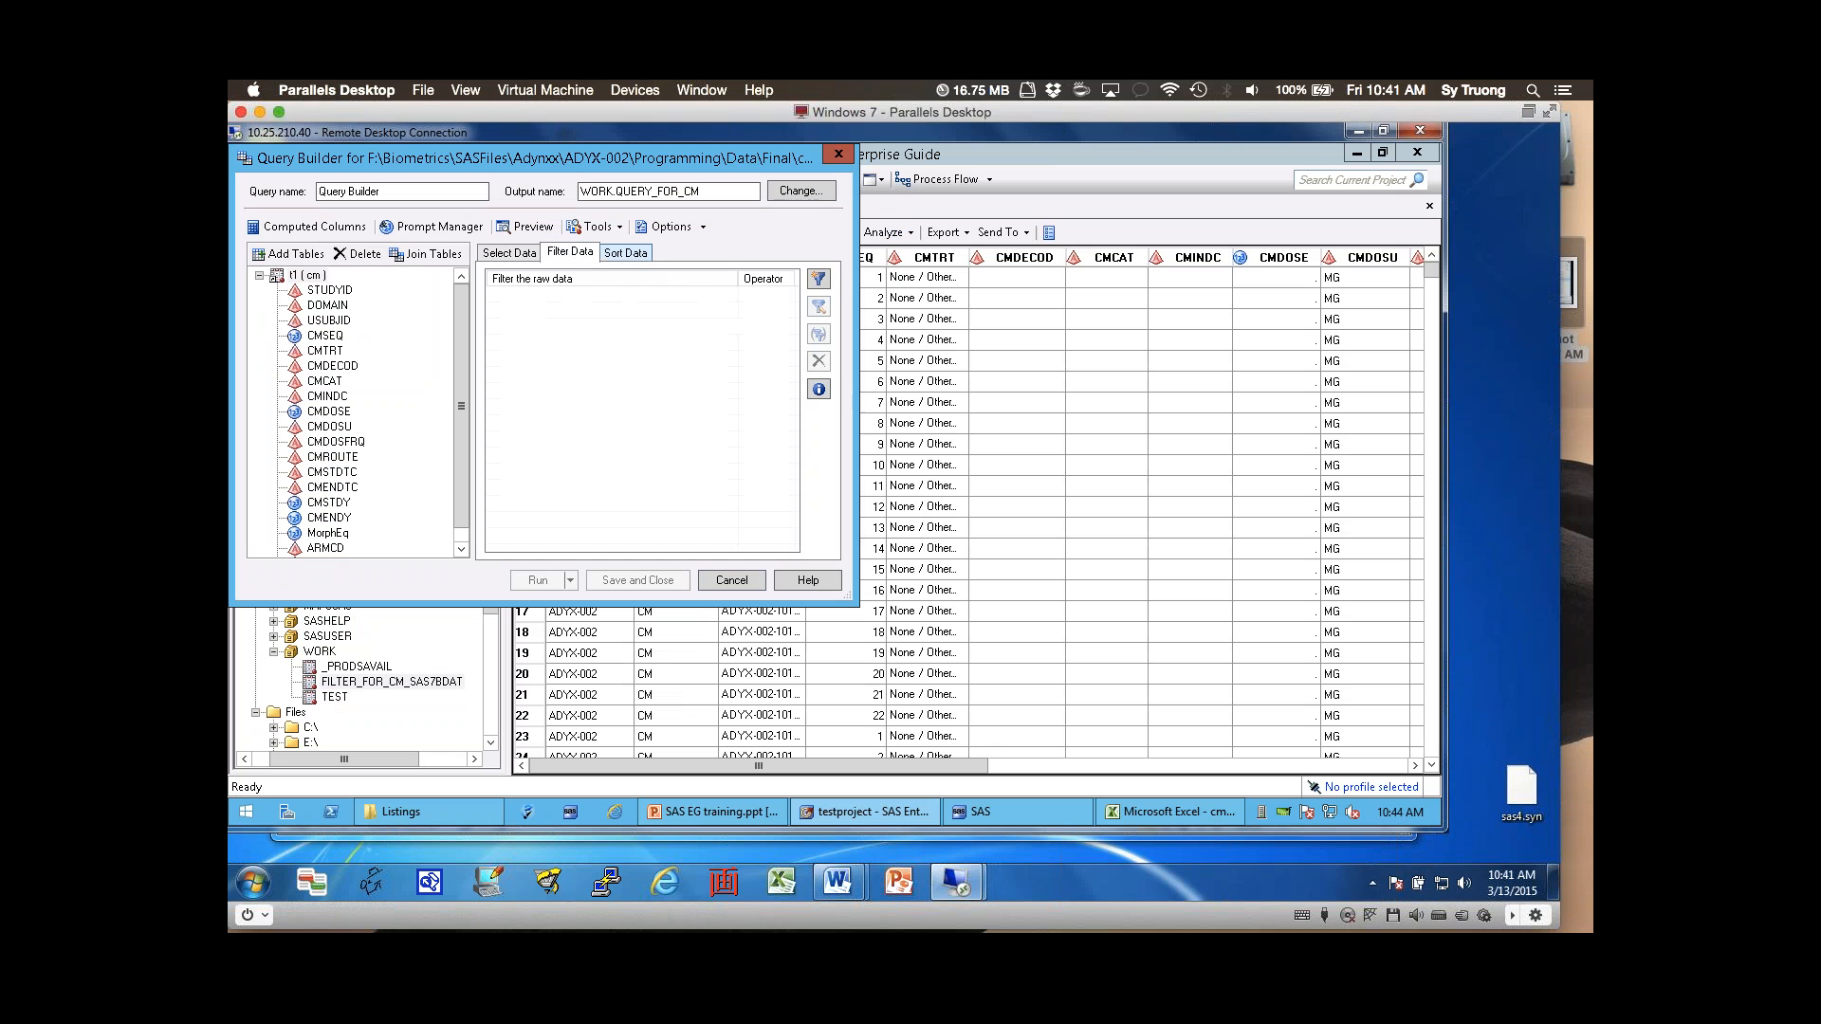
left_click(626, 253)
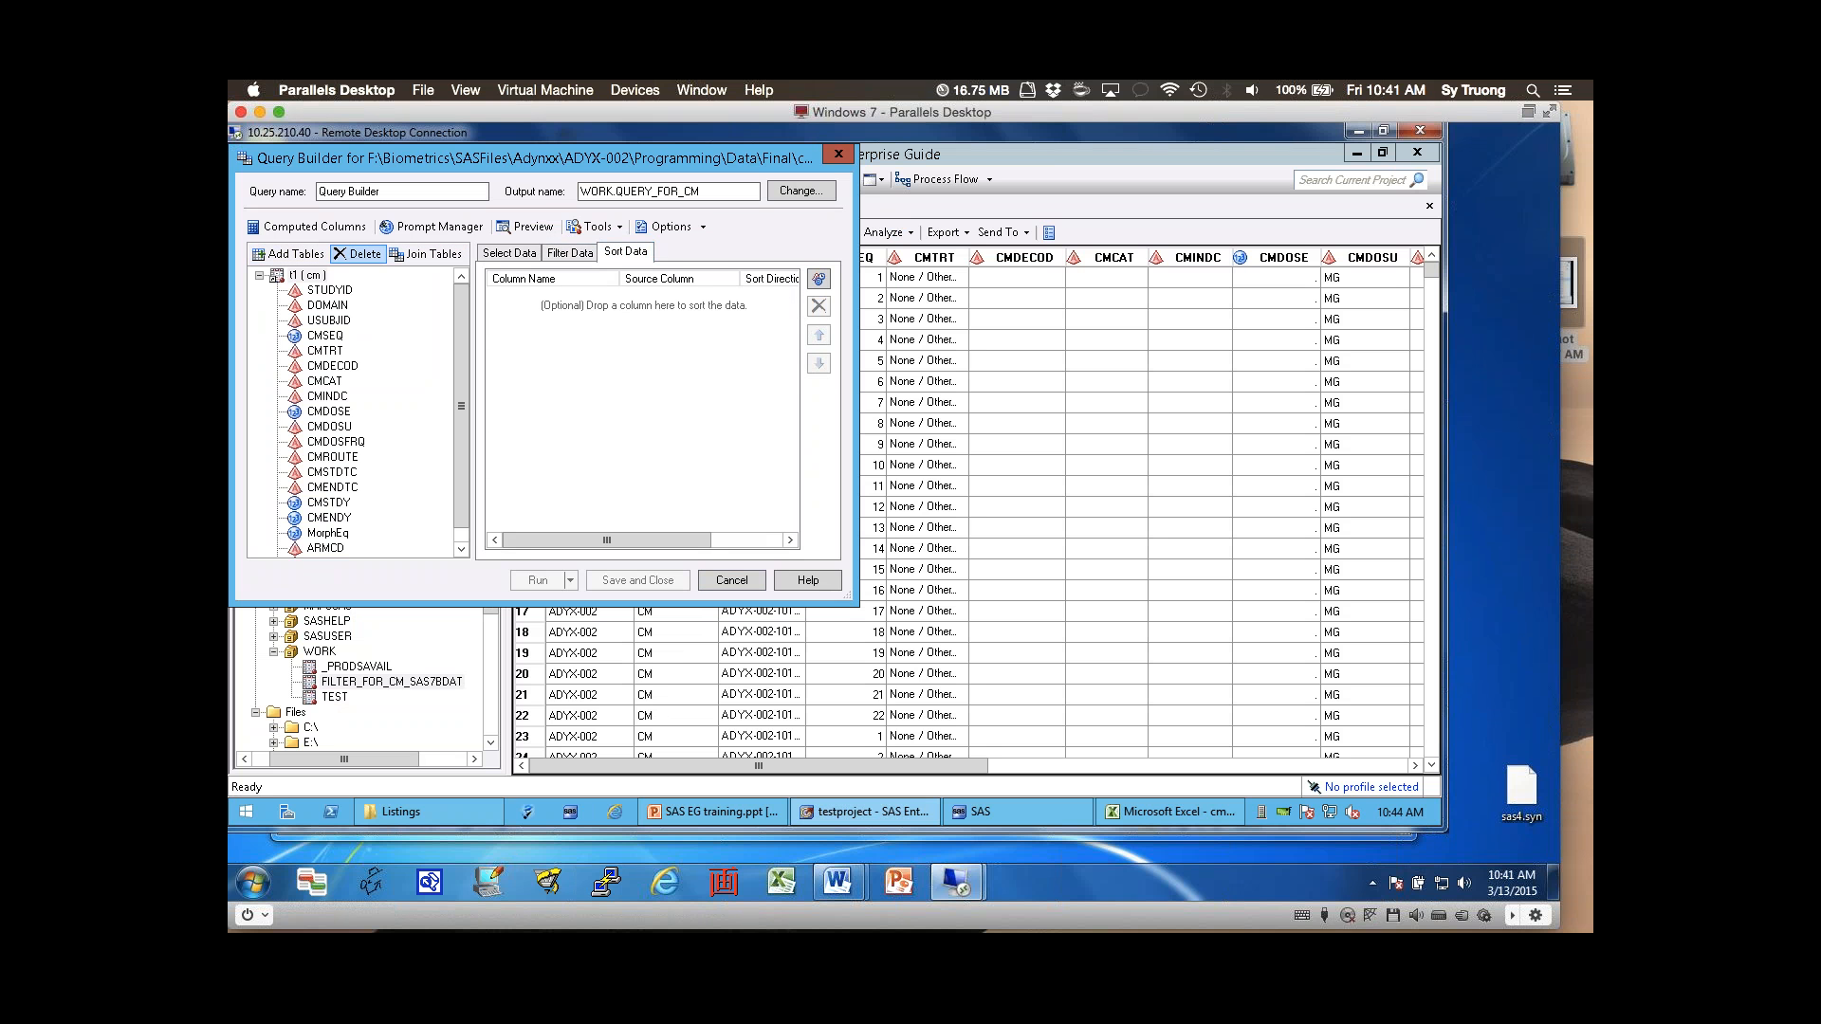
left_click(427, 253)
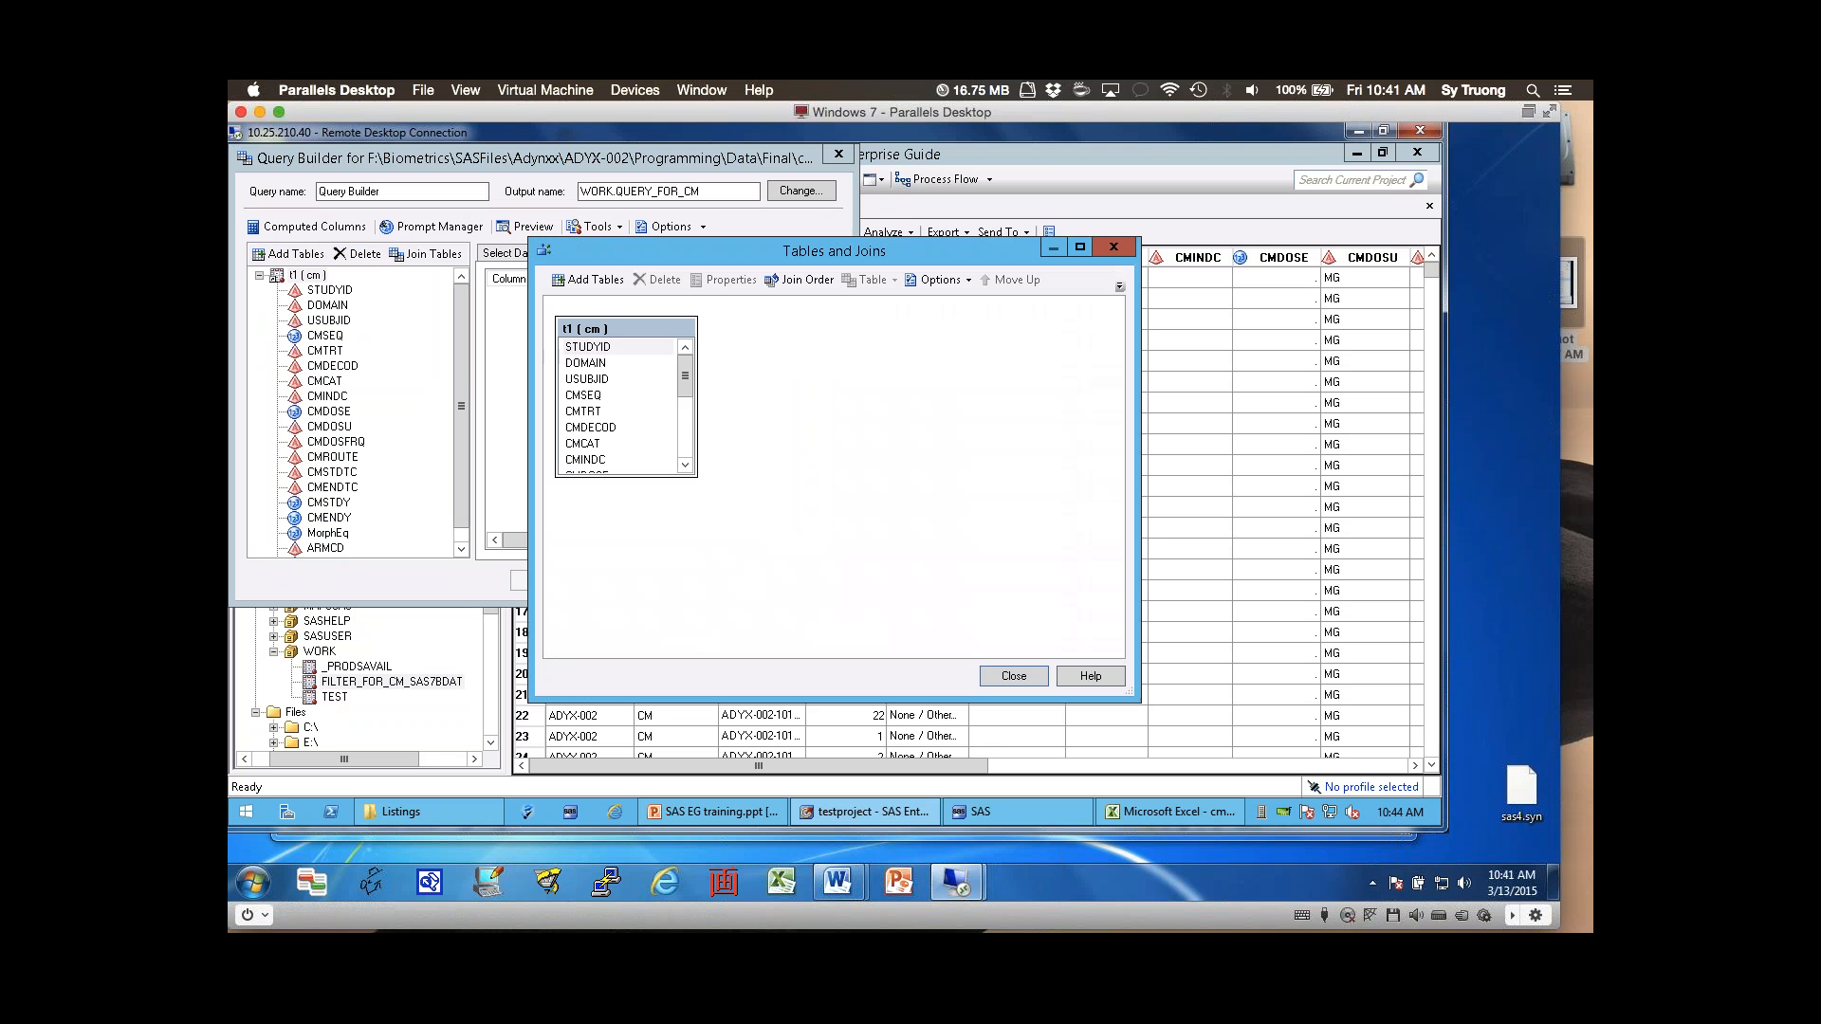
left_click(1014, 676)
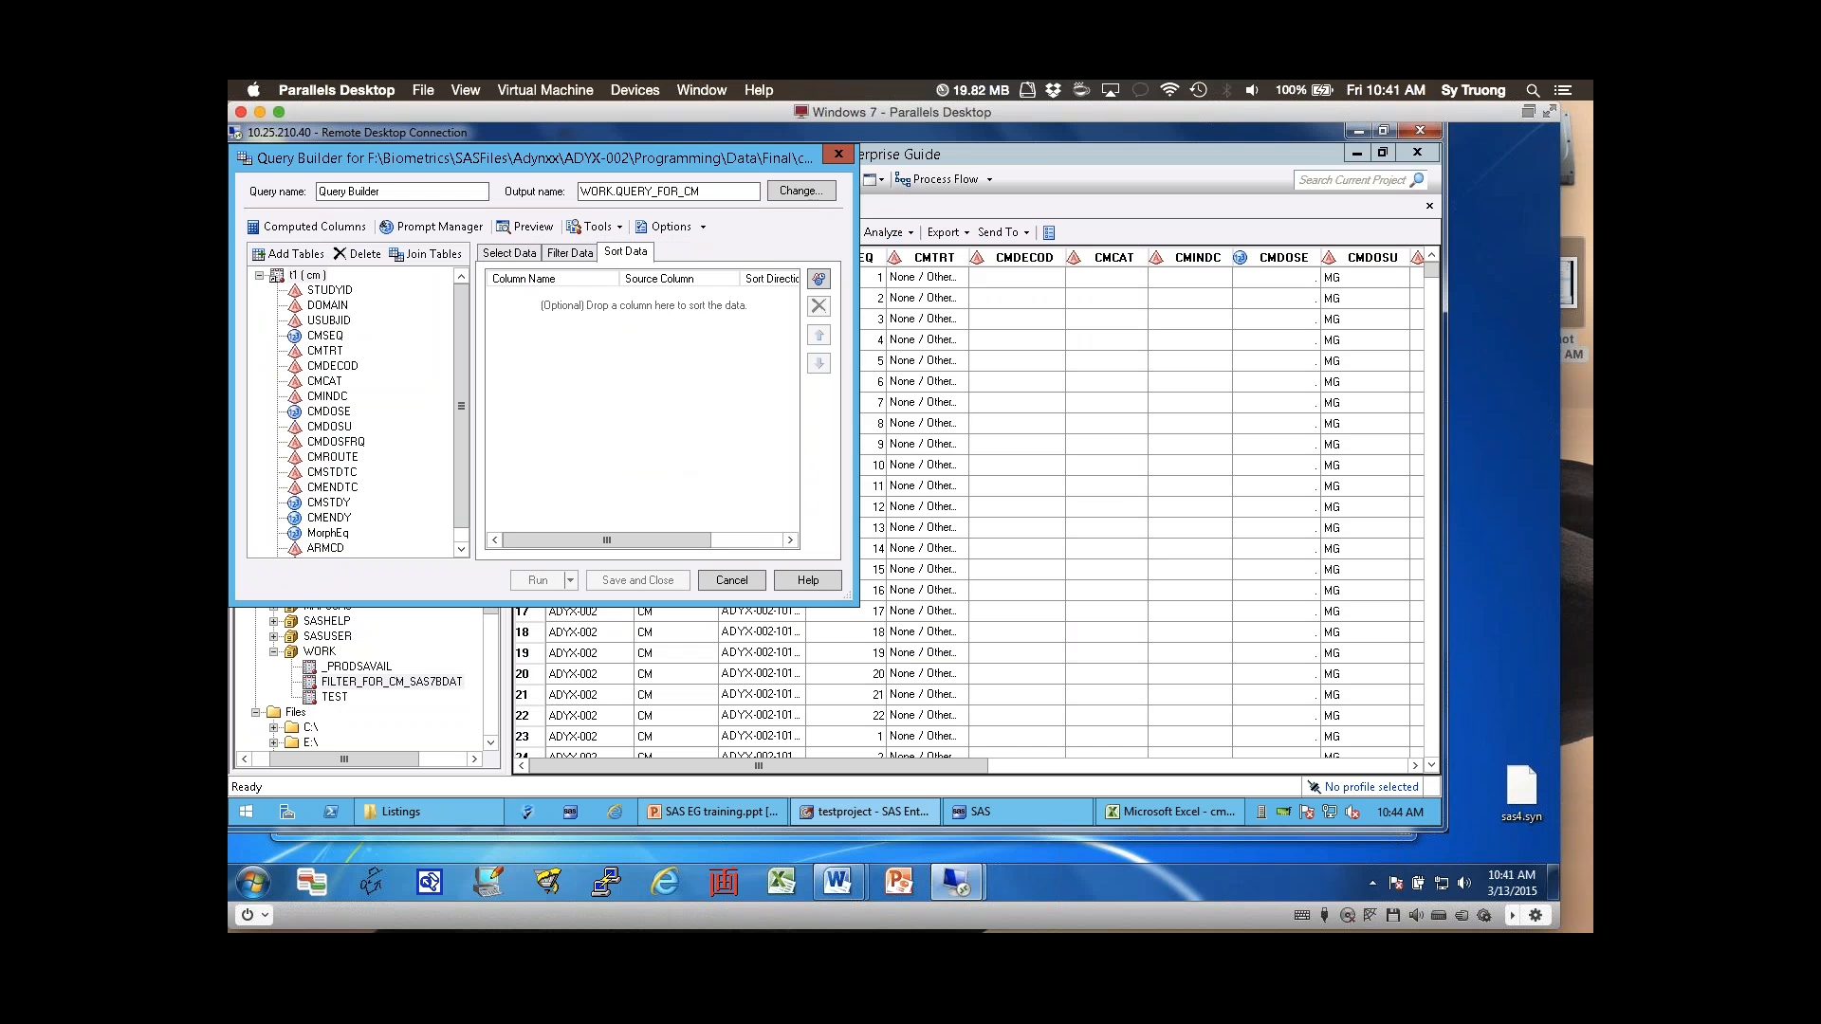
left_click(839, 155)
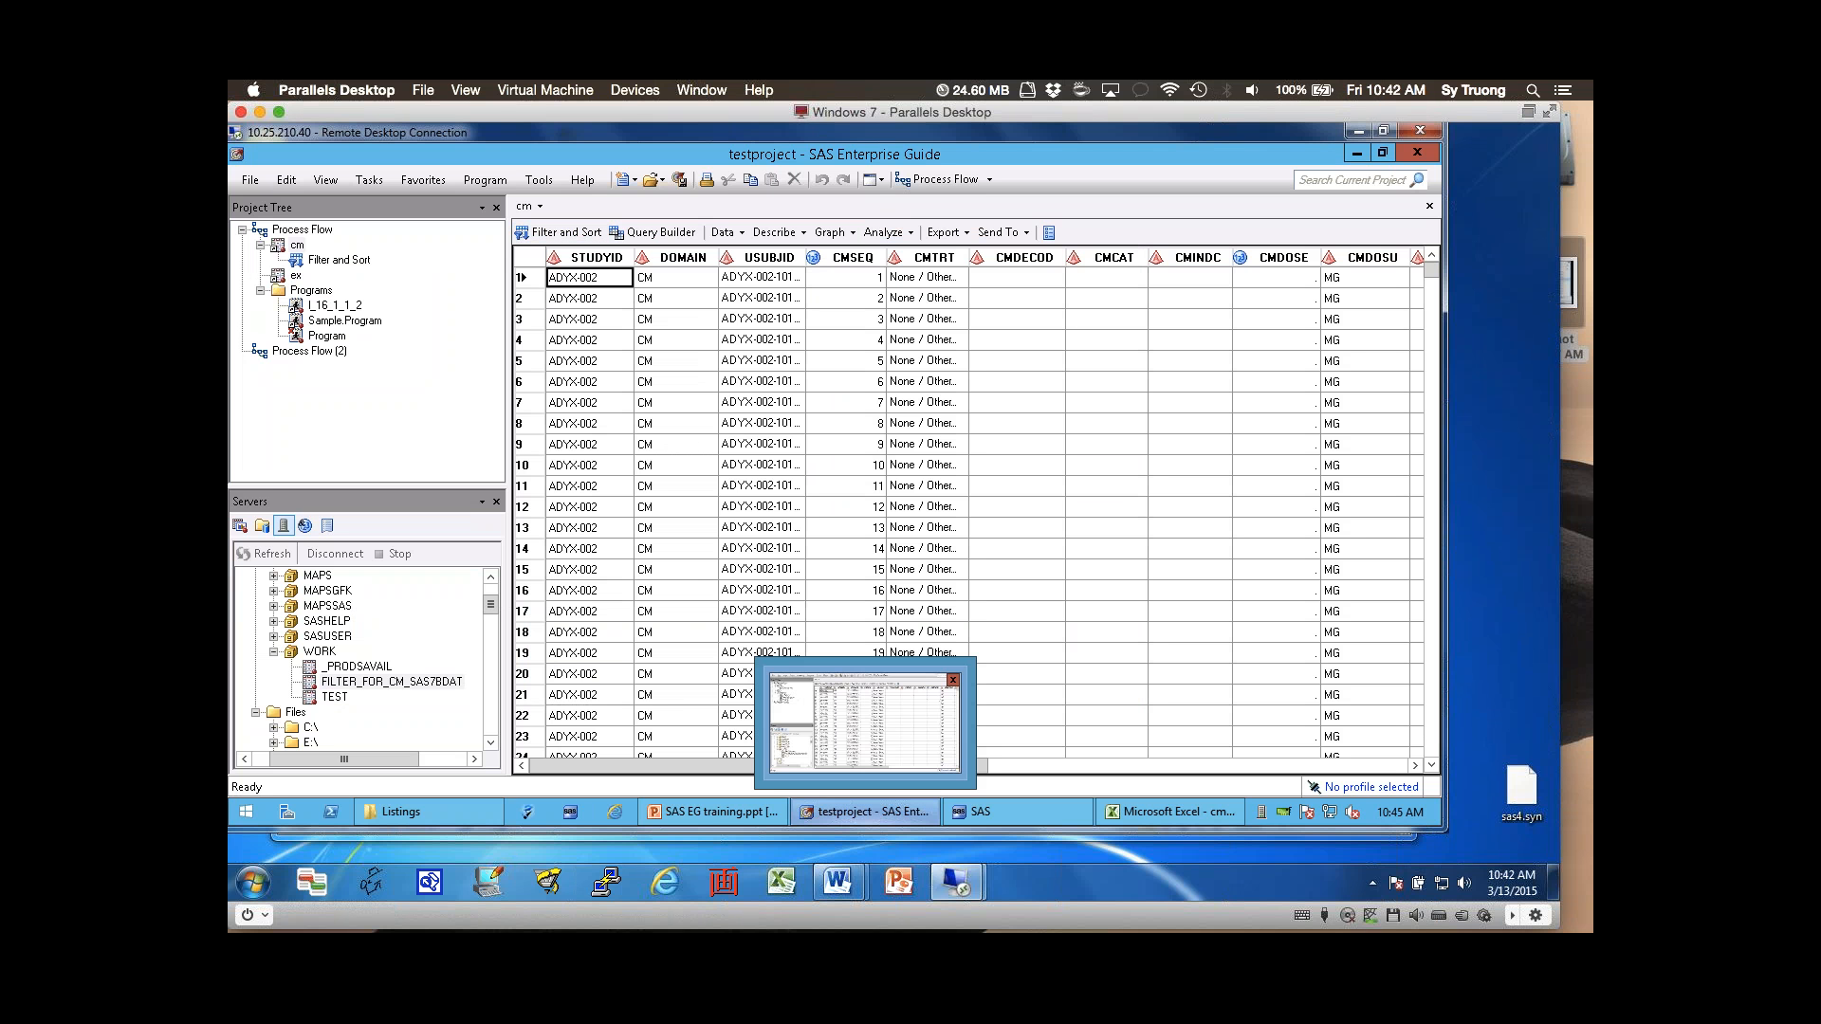
- Switch to the training deck in PowerPoint and show slide 28 about documenting with notes
left_click(713, 812)
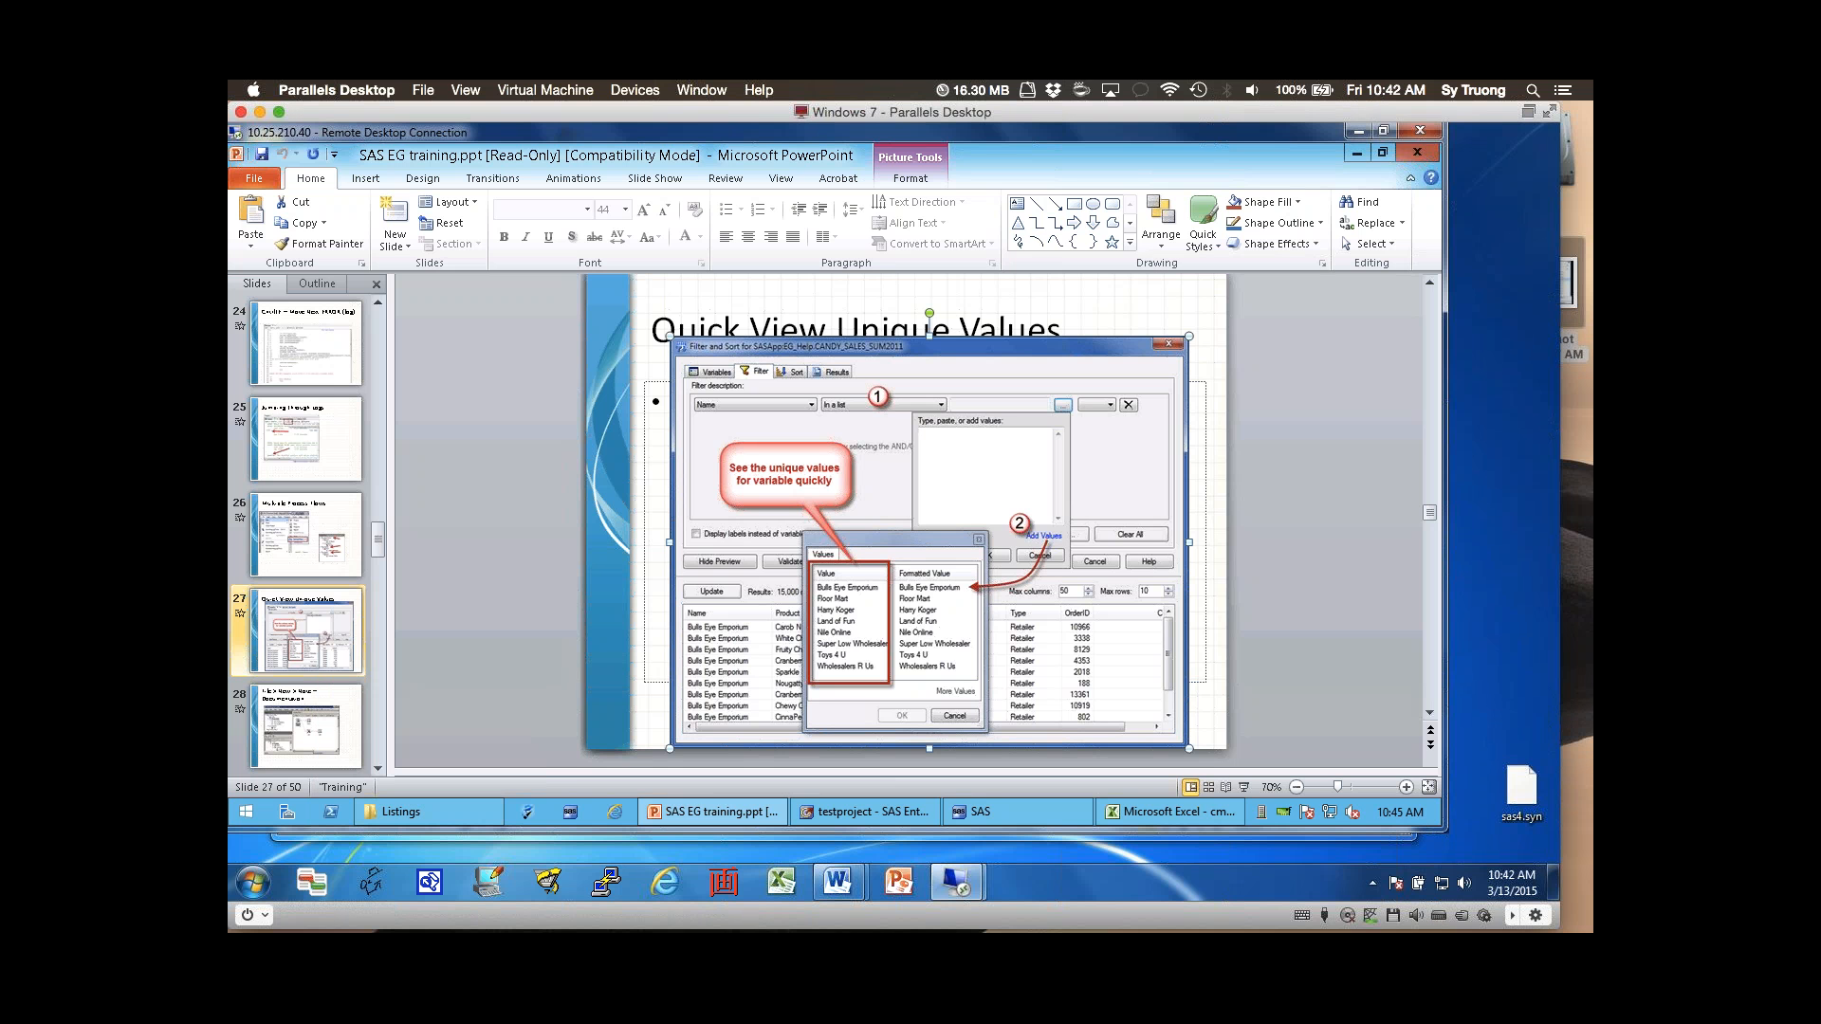
left_click(377, 769)
left_click(377, 768)
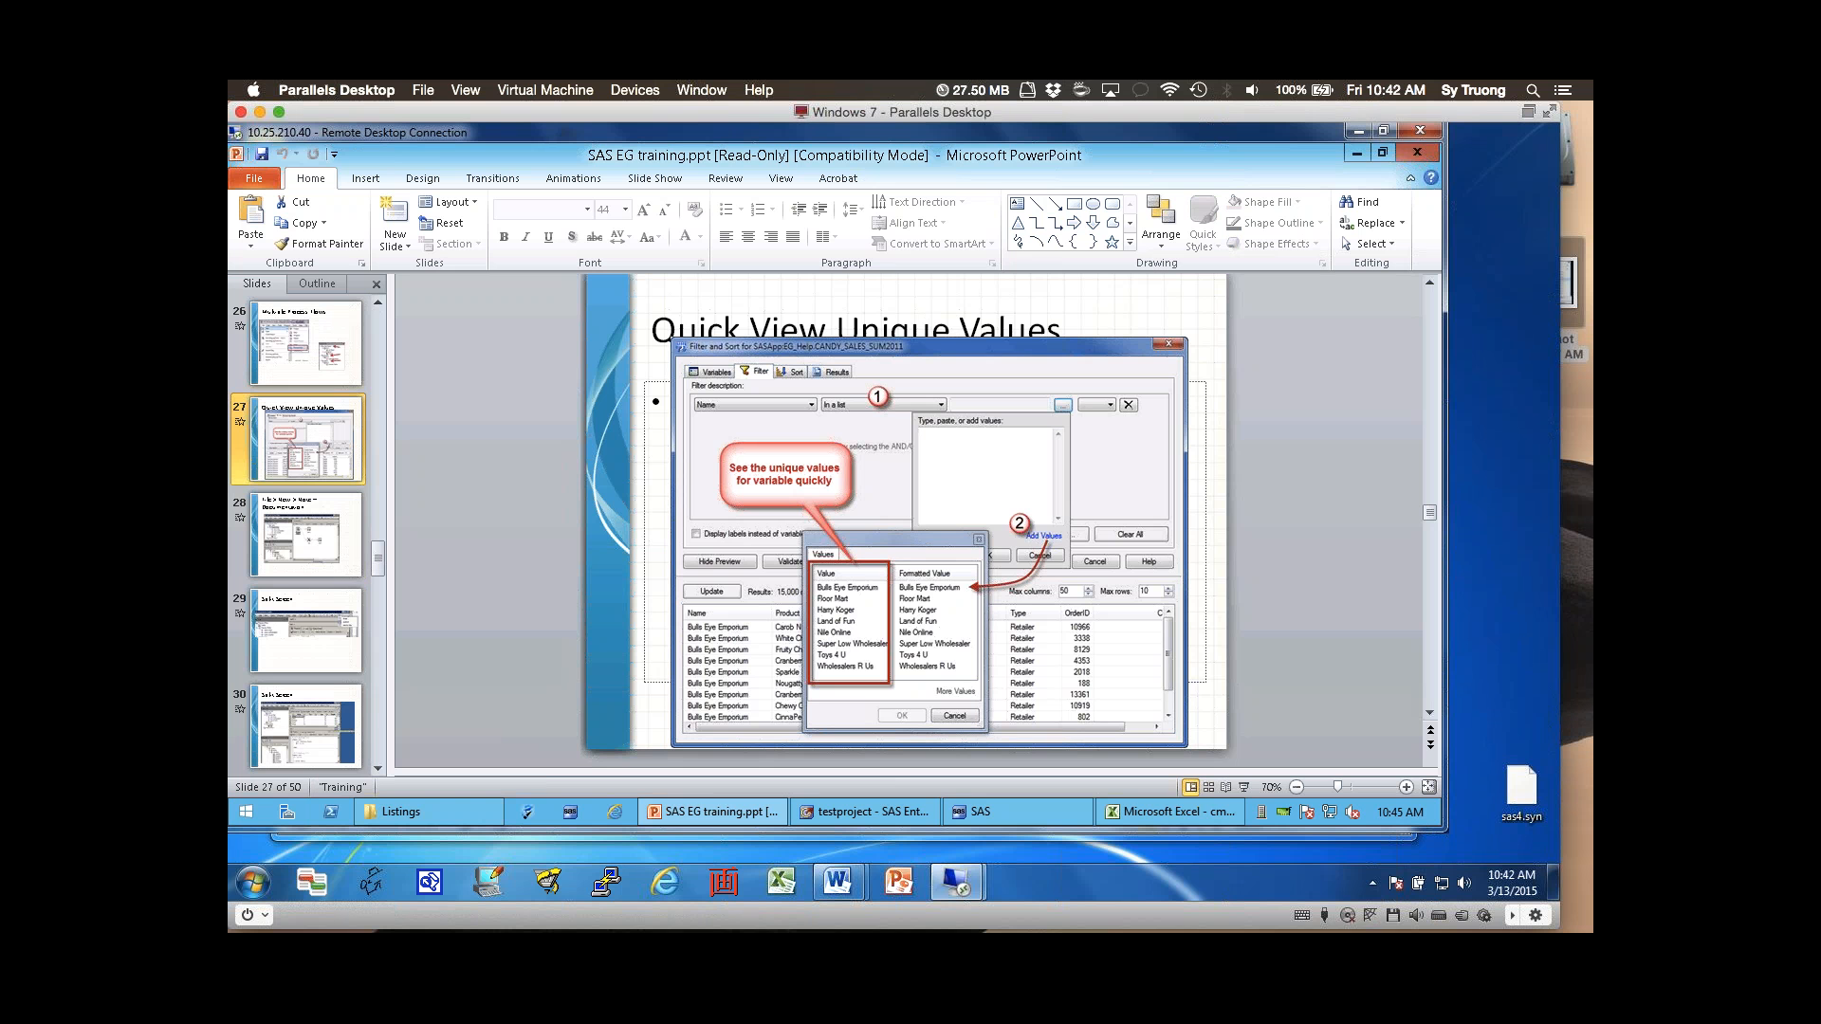
left_click(309, 538)
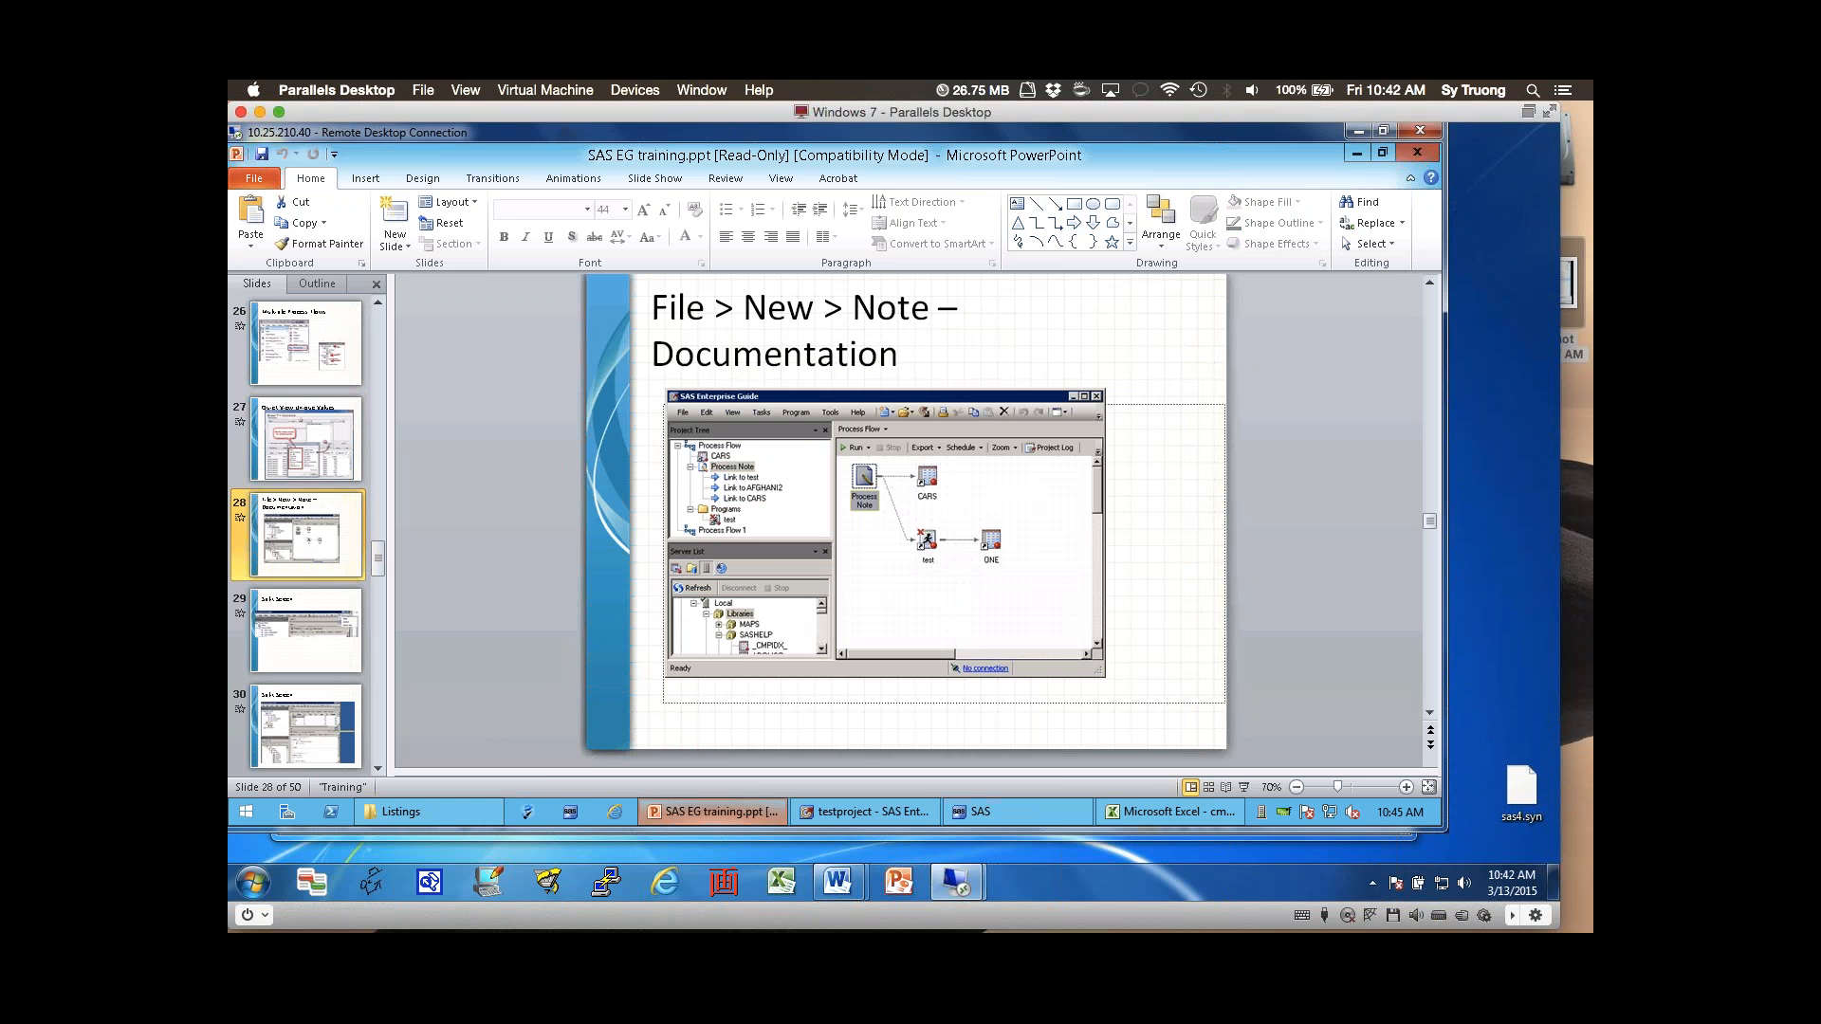
- Close the cm data view in SAS Enterprise Guide and go back to the note documentation slide in PowerPoint
left_click(712, 811)
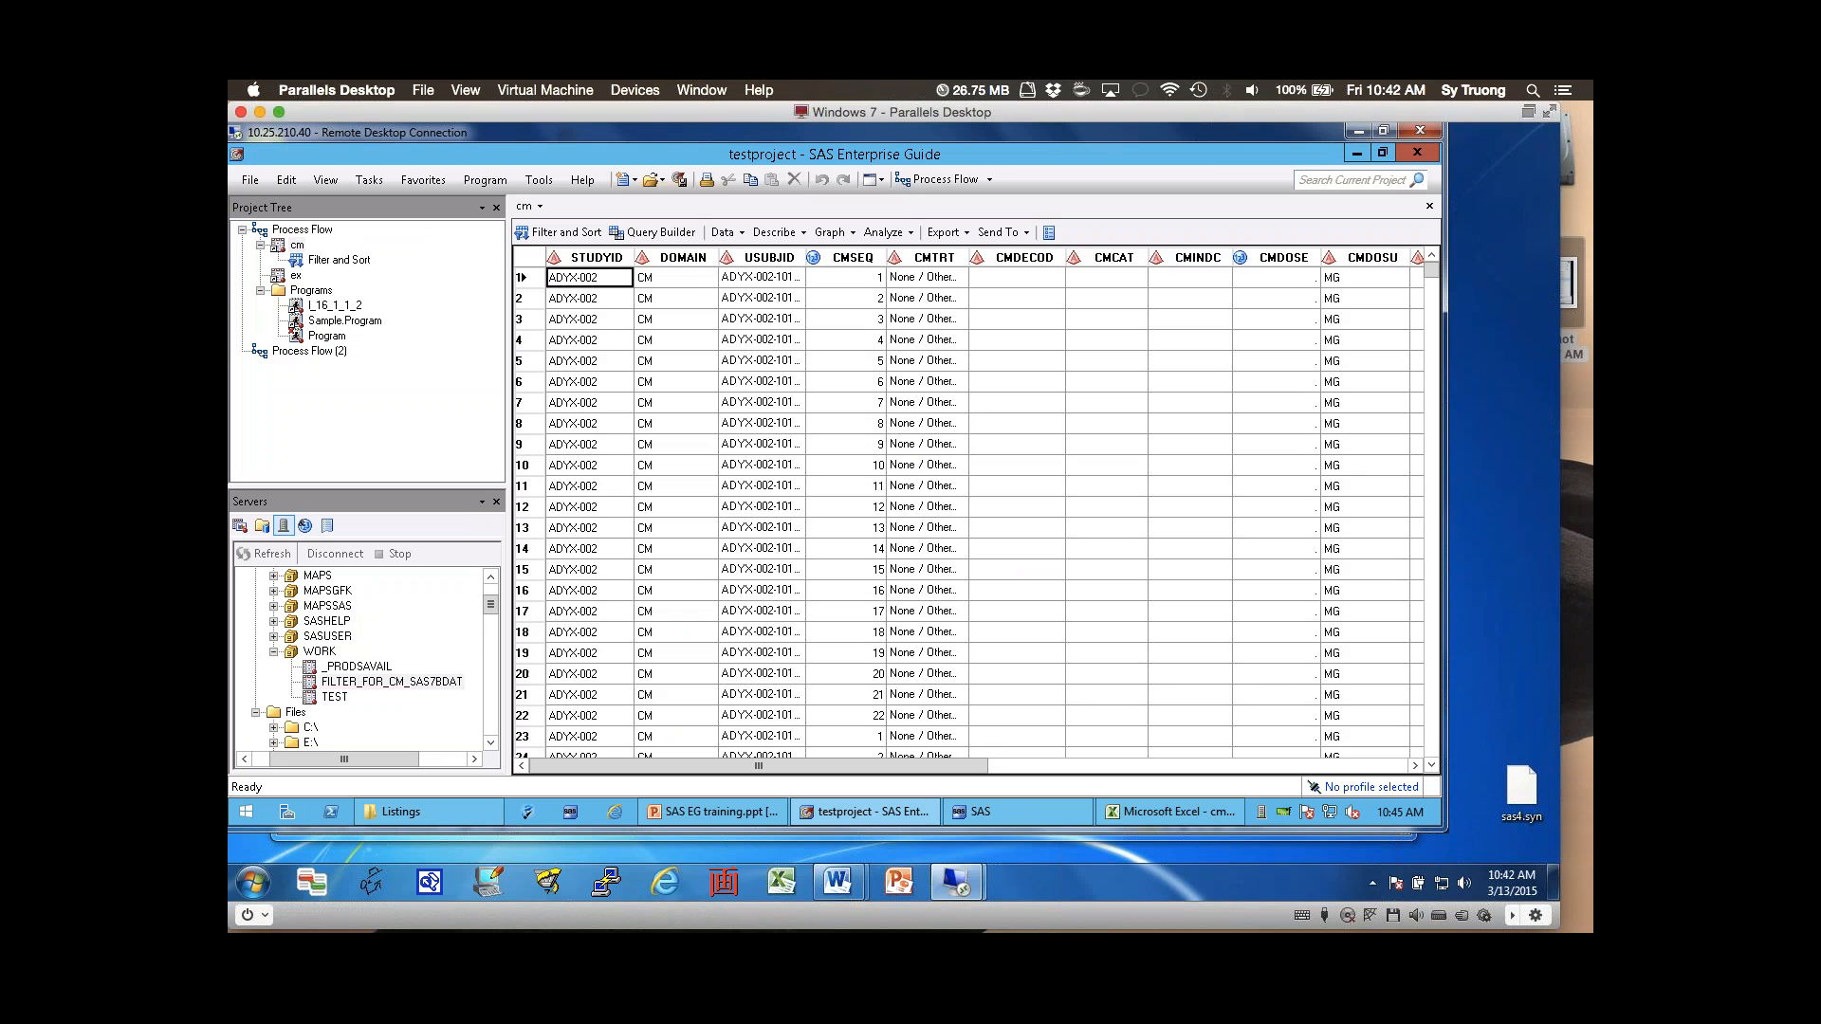
left_click(1429, 206)
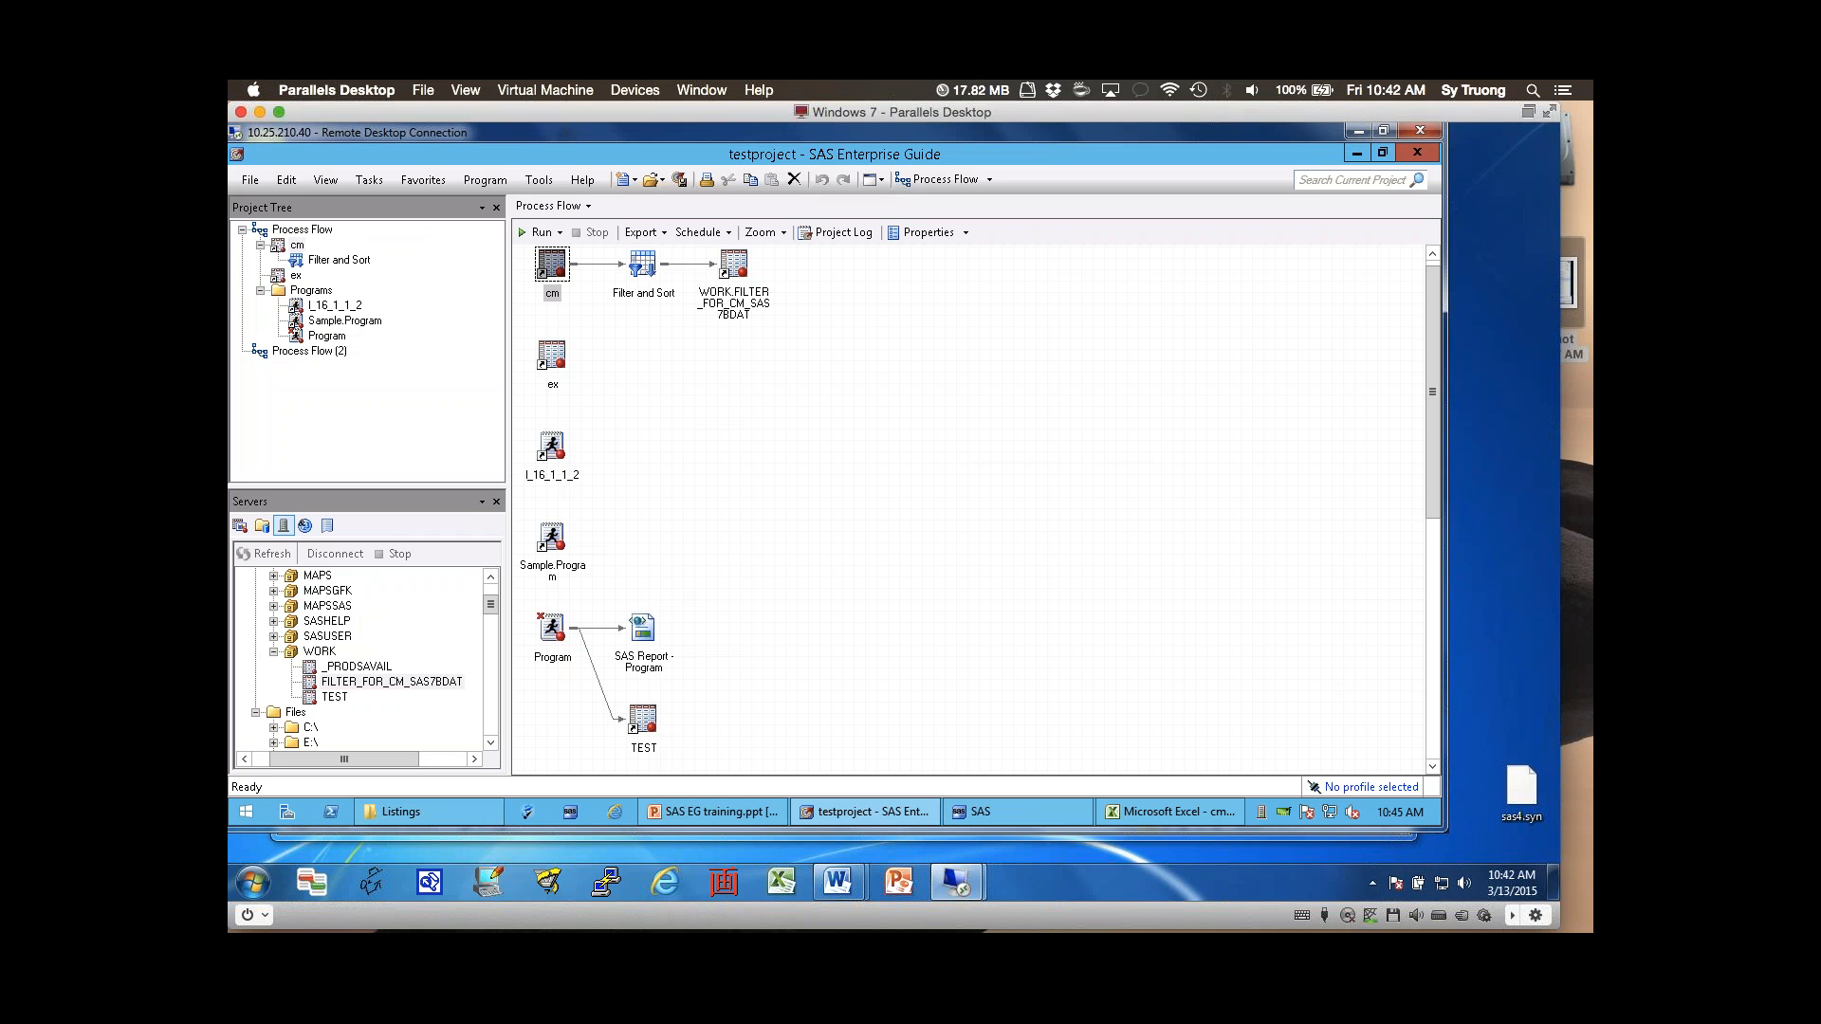
mouse_move(712, 812)
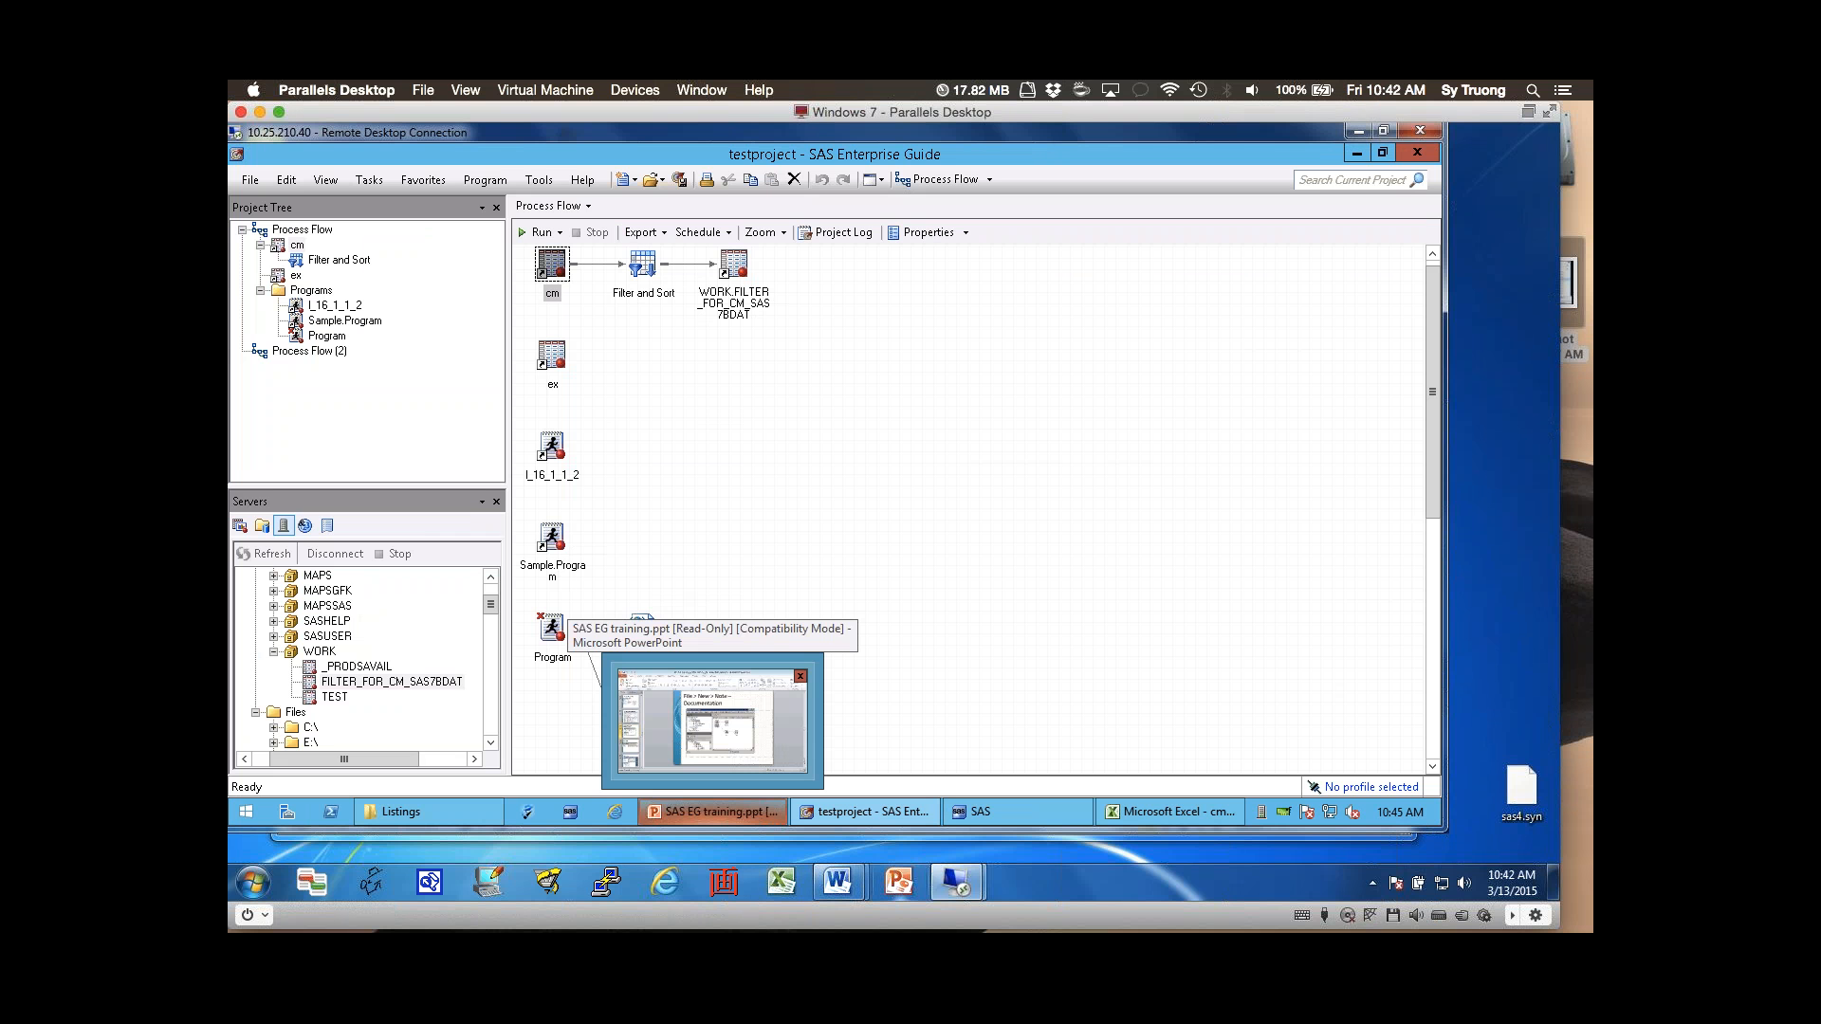
left_click(711, 812)
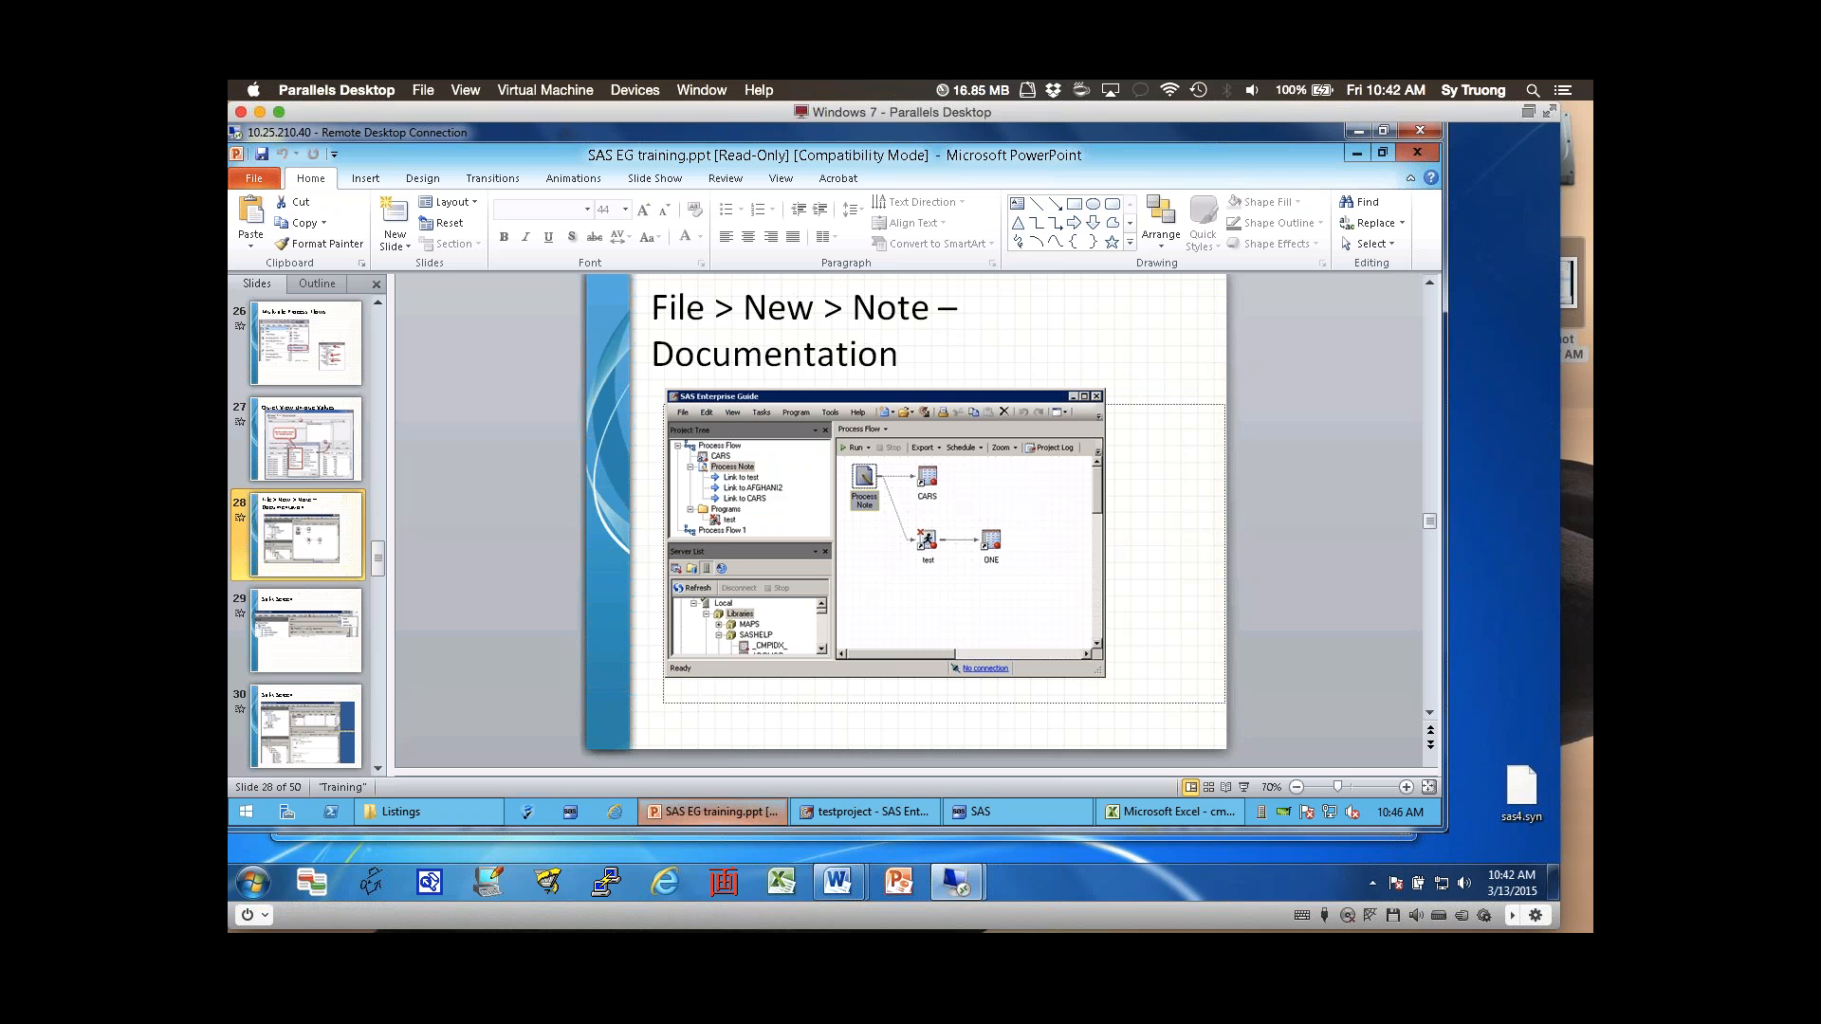
- Switch to SAS Enterprise Guide, create a note reading "Test note" for the cm dataset and return to the process flow
left_click(865, 812)
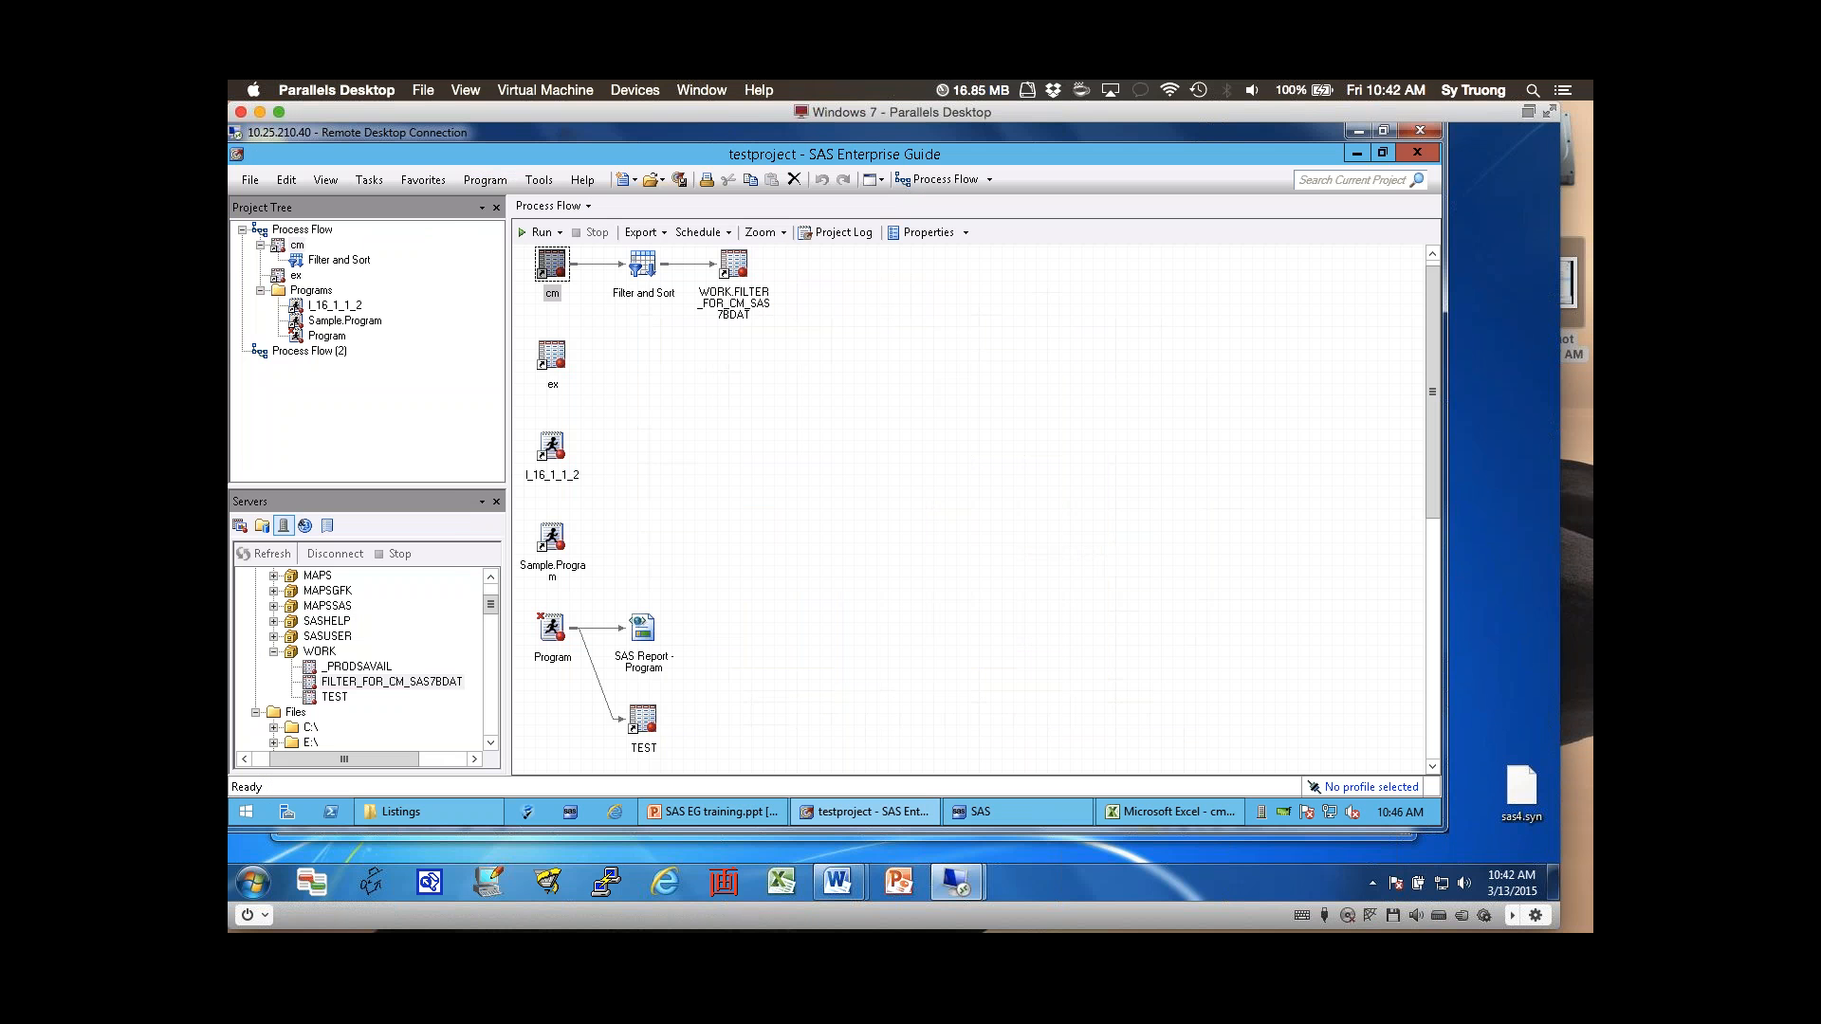
left_click(250, 180)
mouse_move(285, 204)
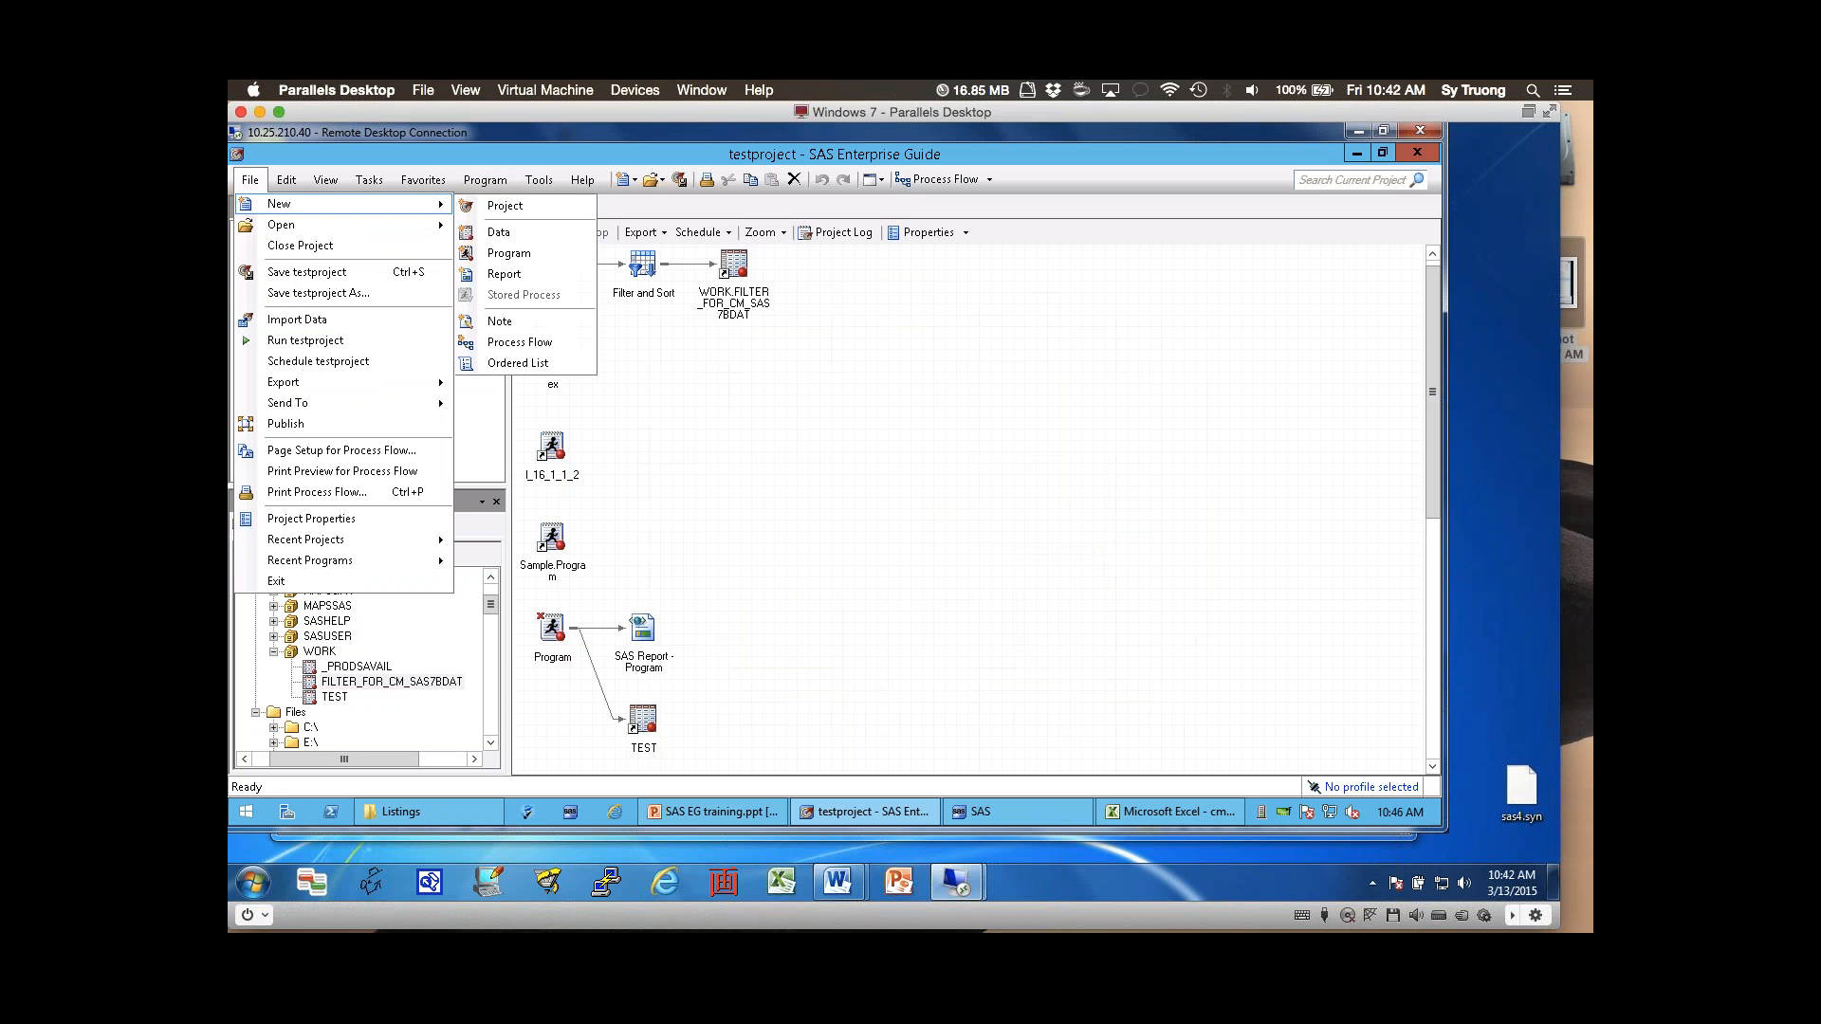
left_click(500, 321)
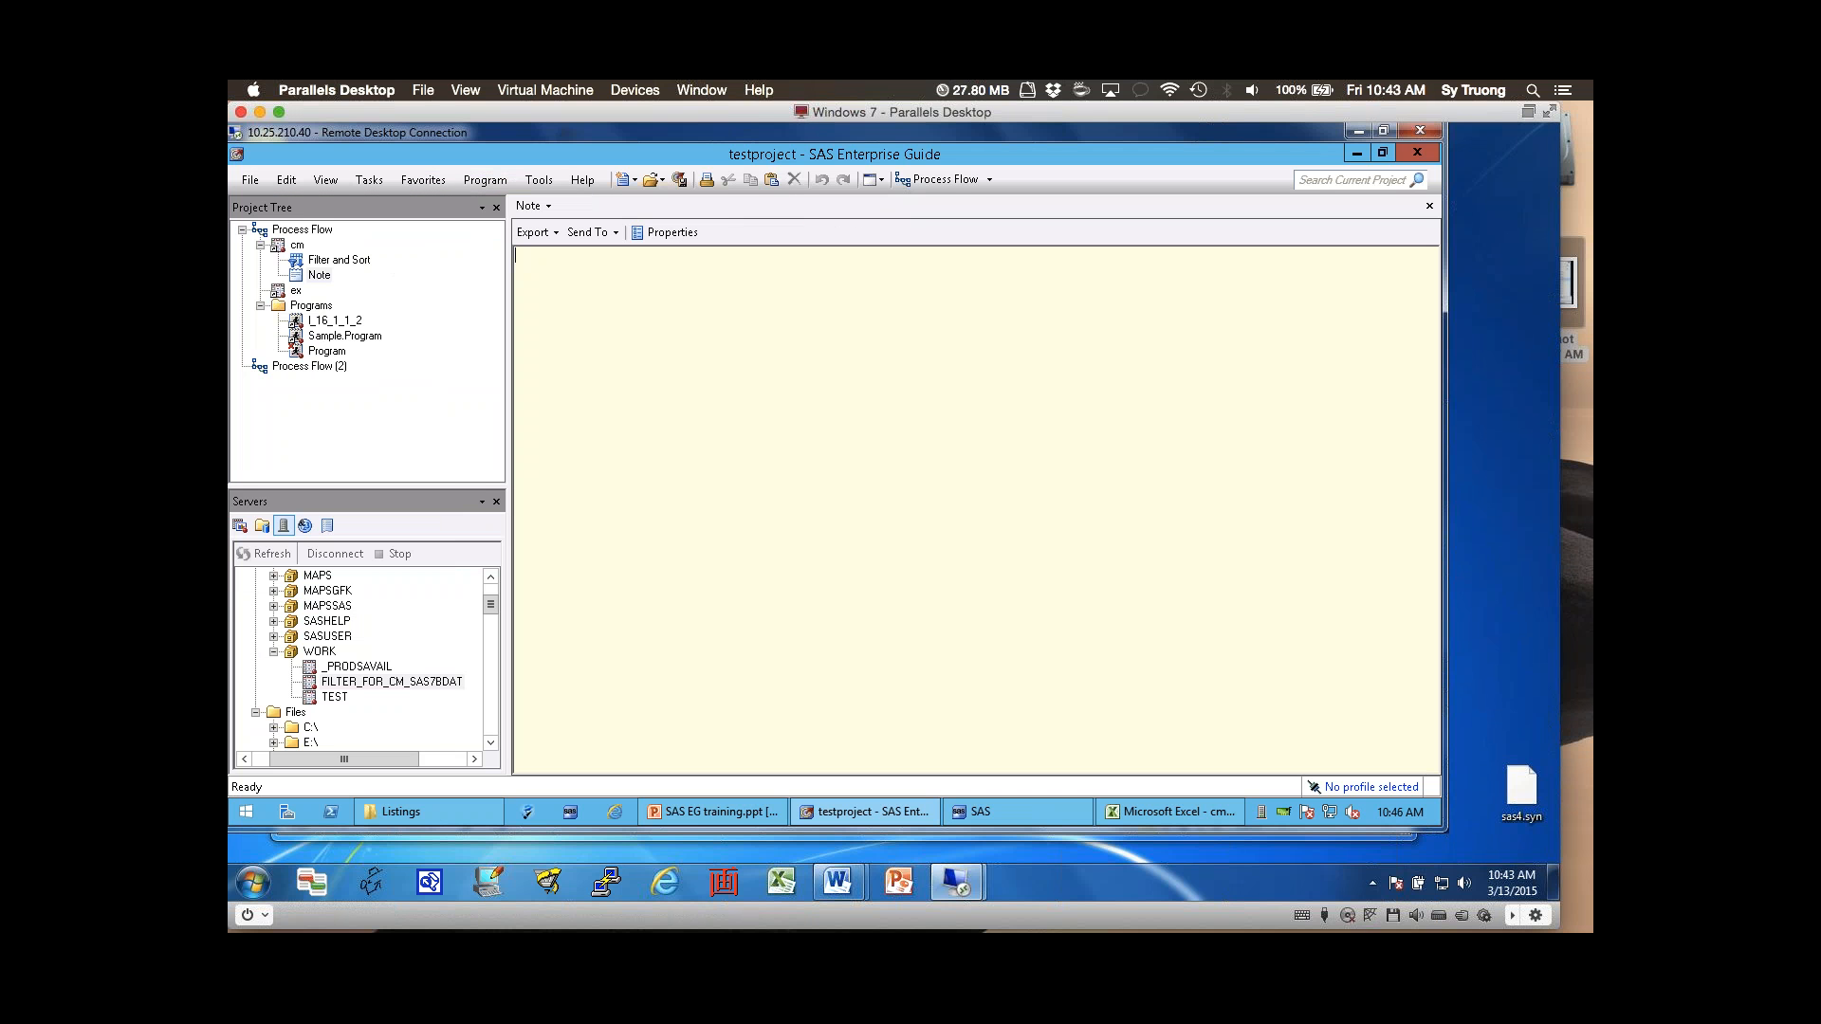
type("Test note")
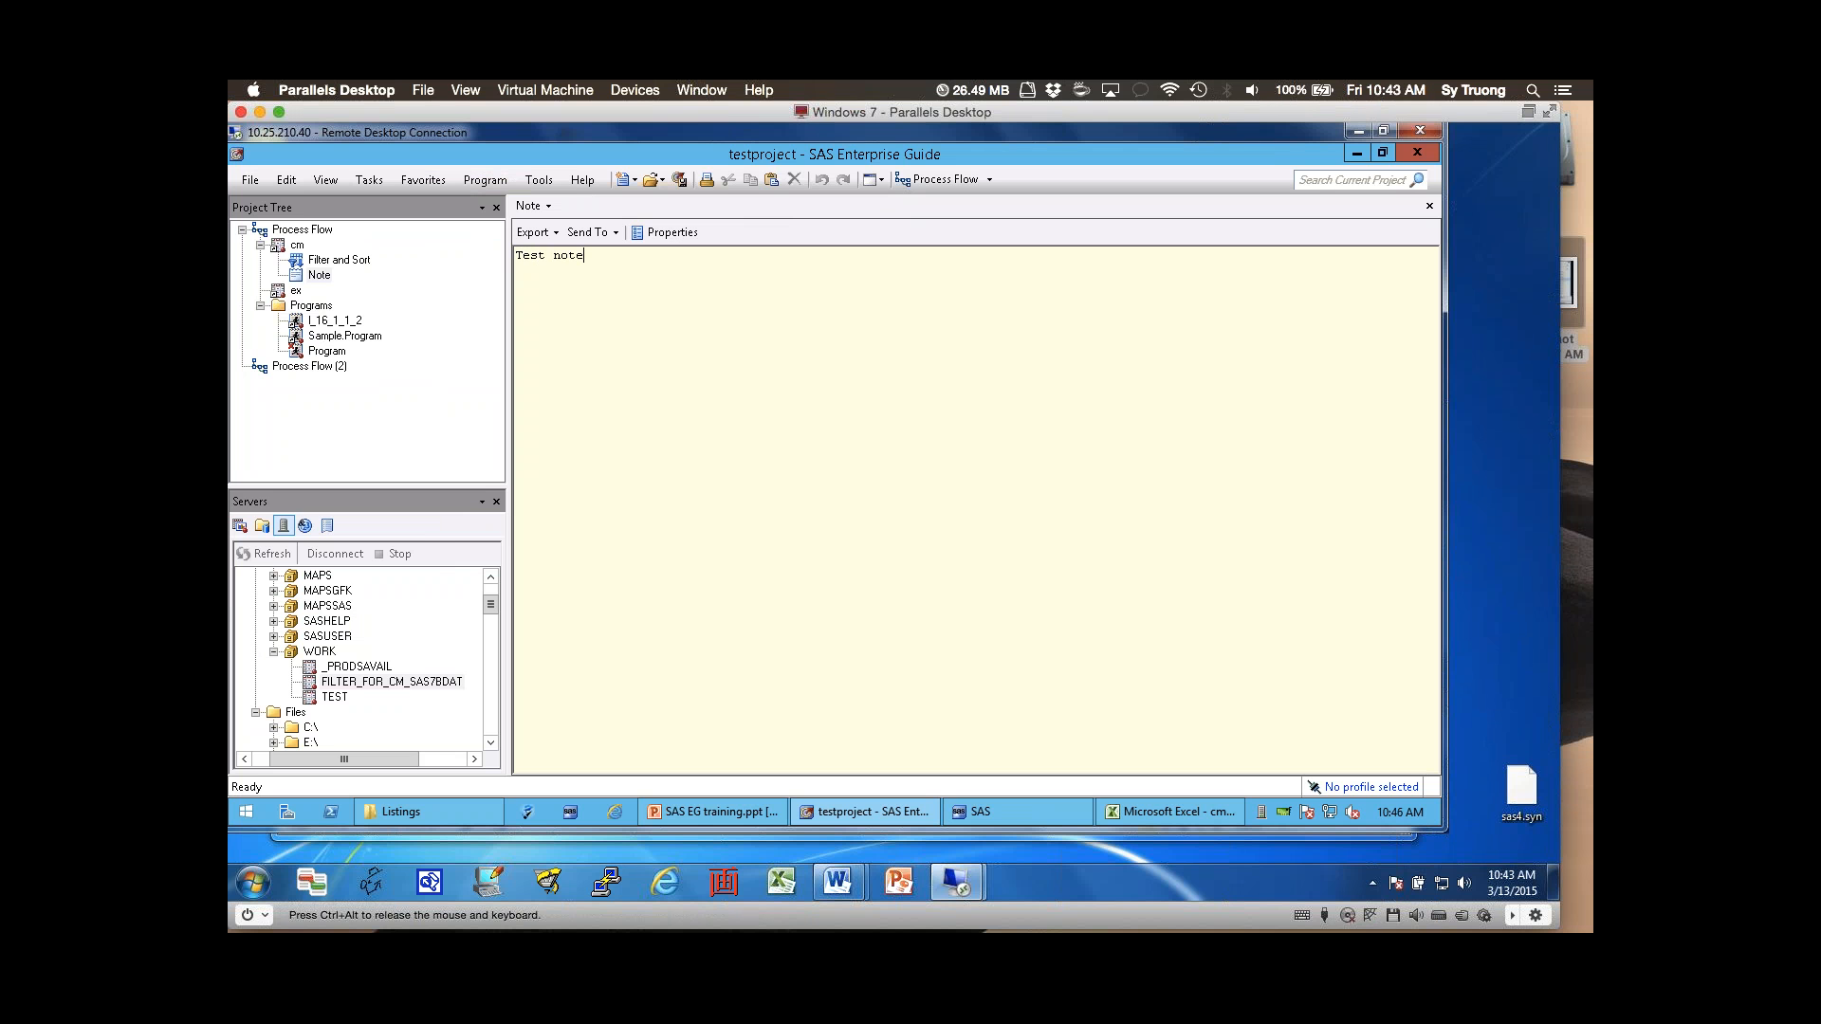
key("F4")
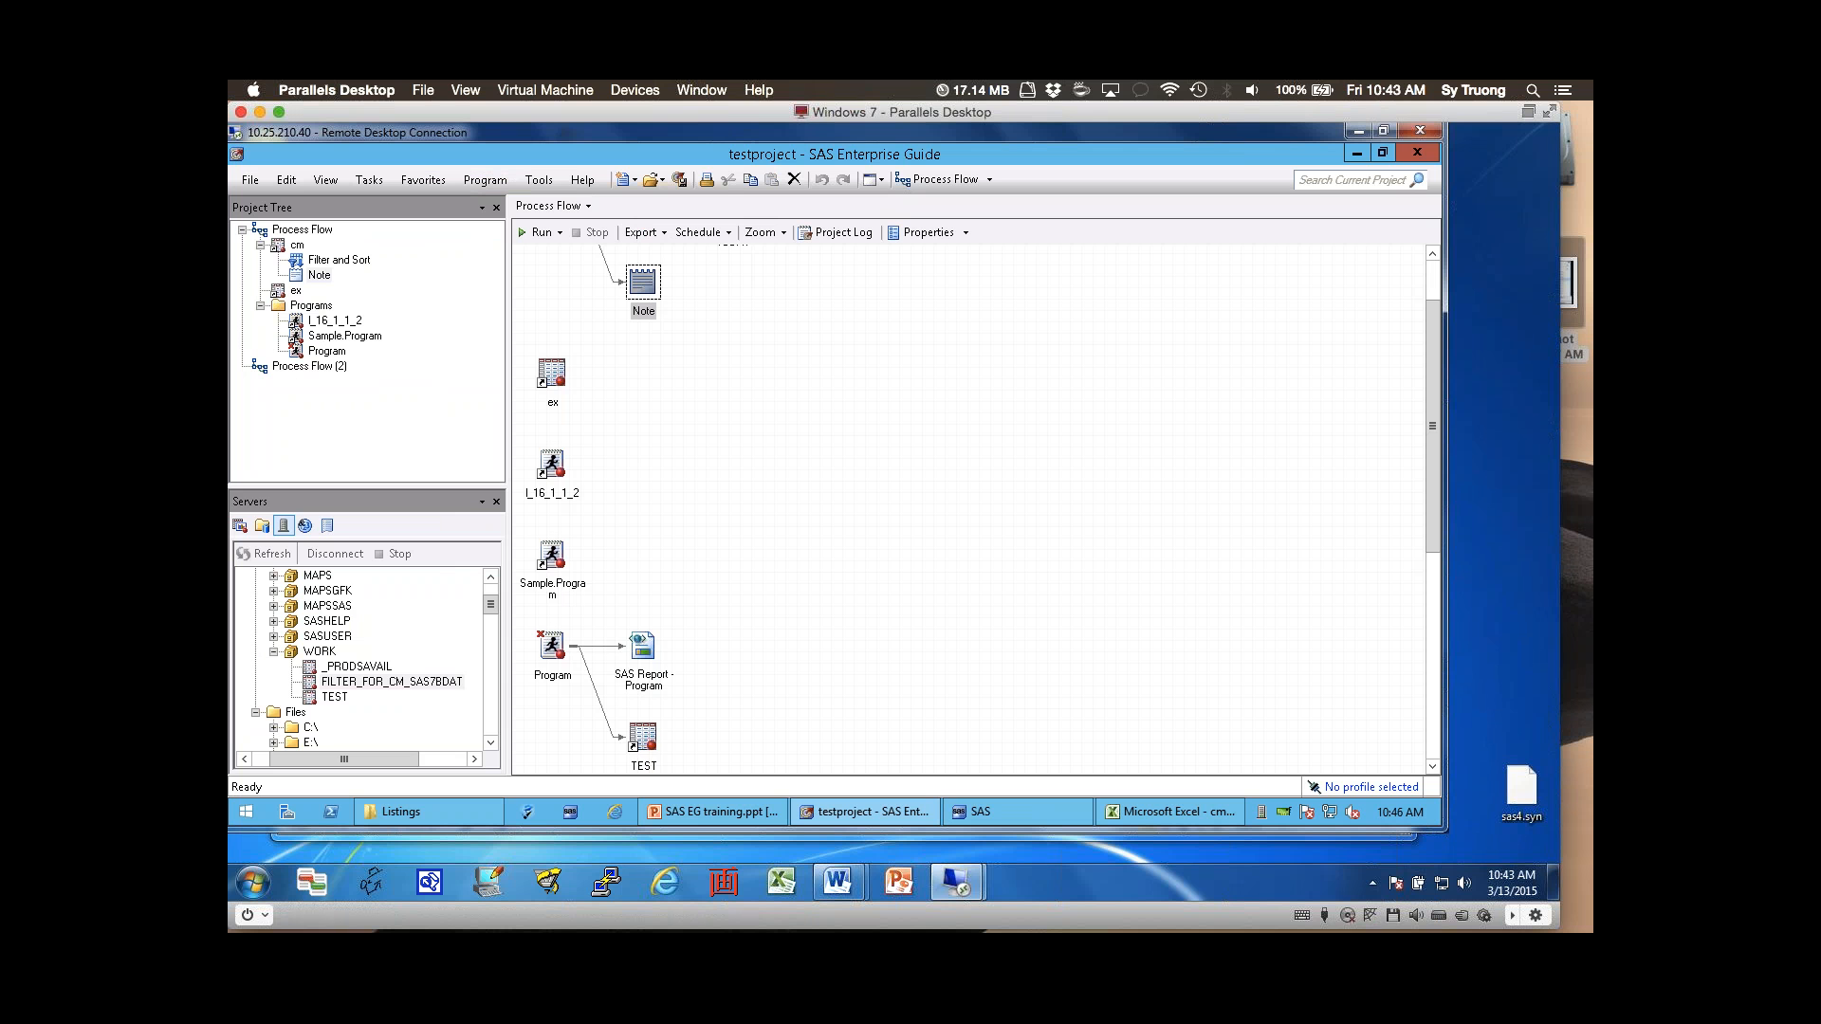
- Examine the cm dataset, its filter task and output beside the linked note, and reopen the note
scroll(968, 508, "up", 2)
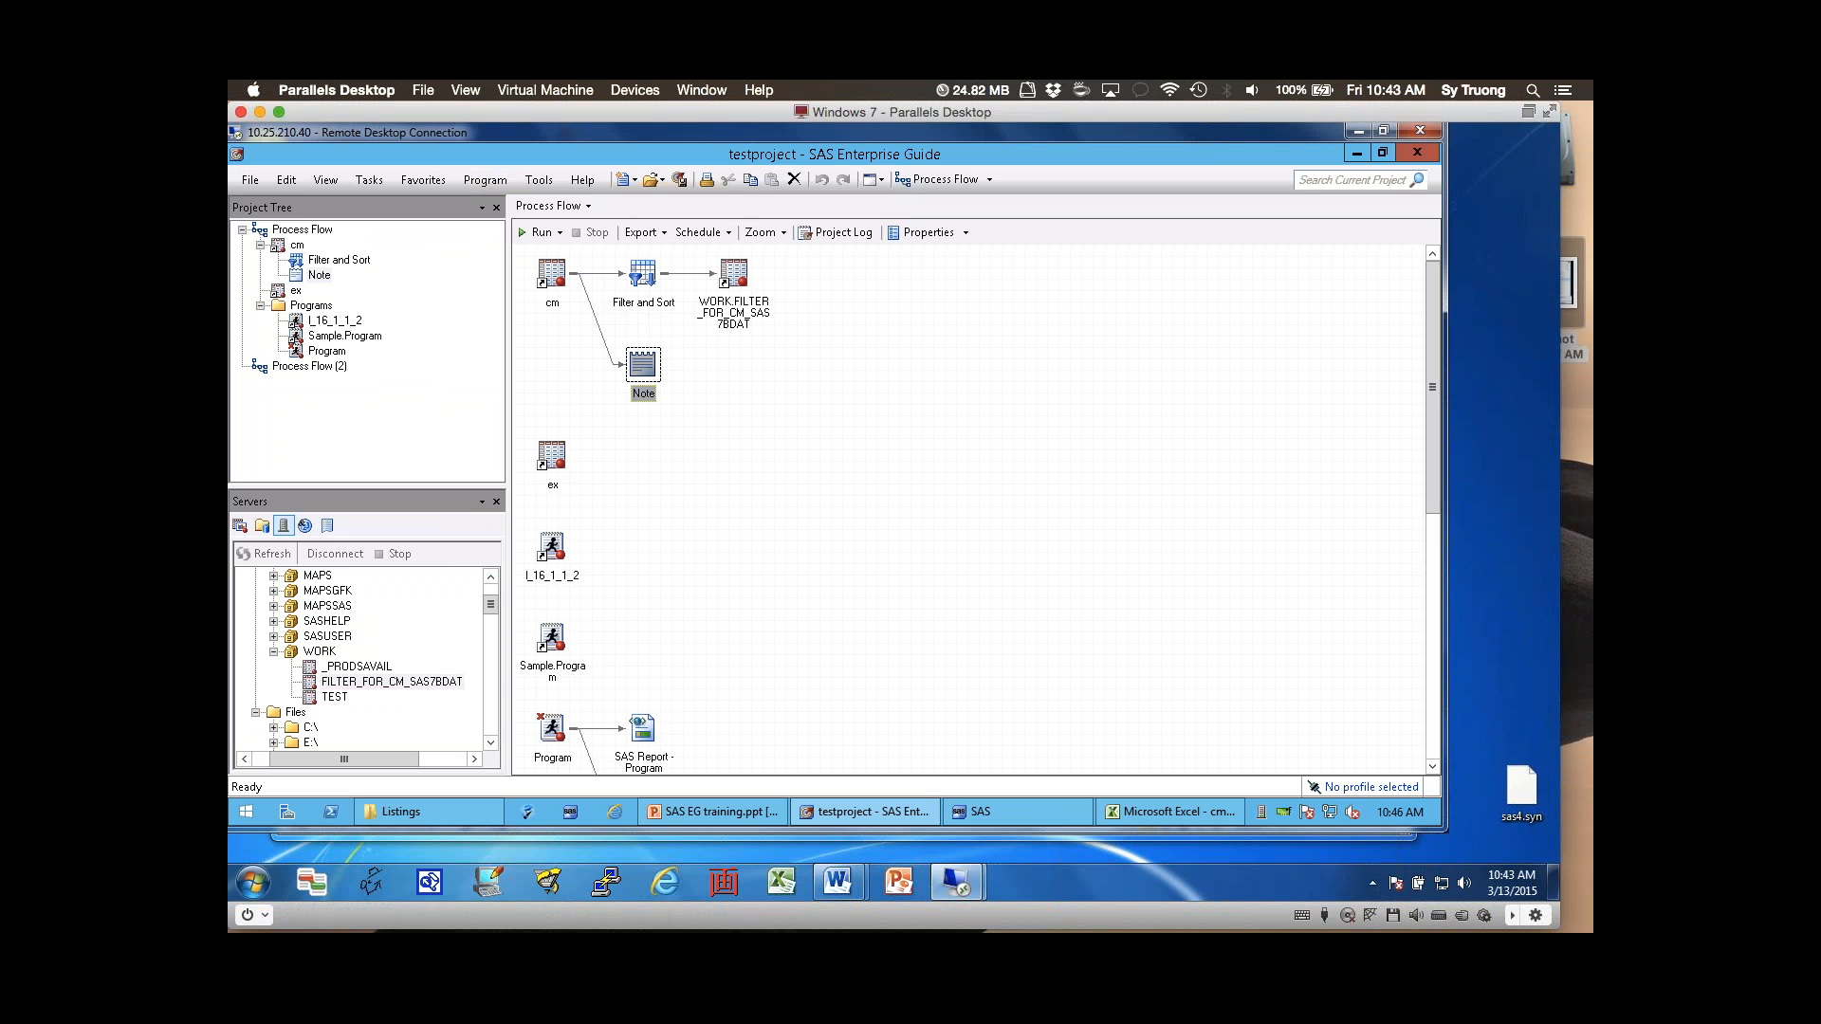
left_click(552, 274)
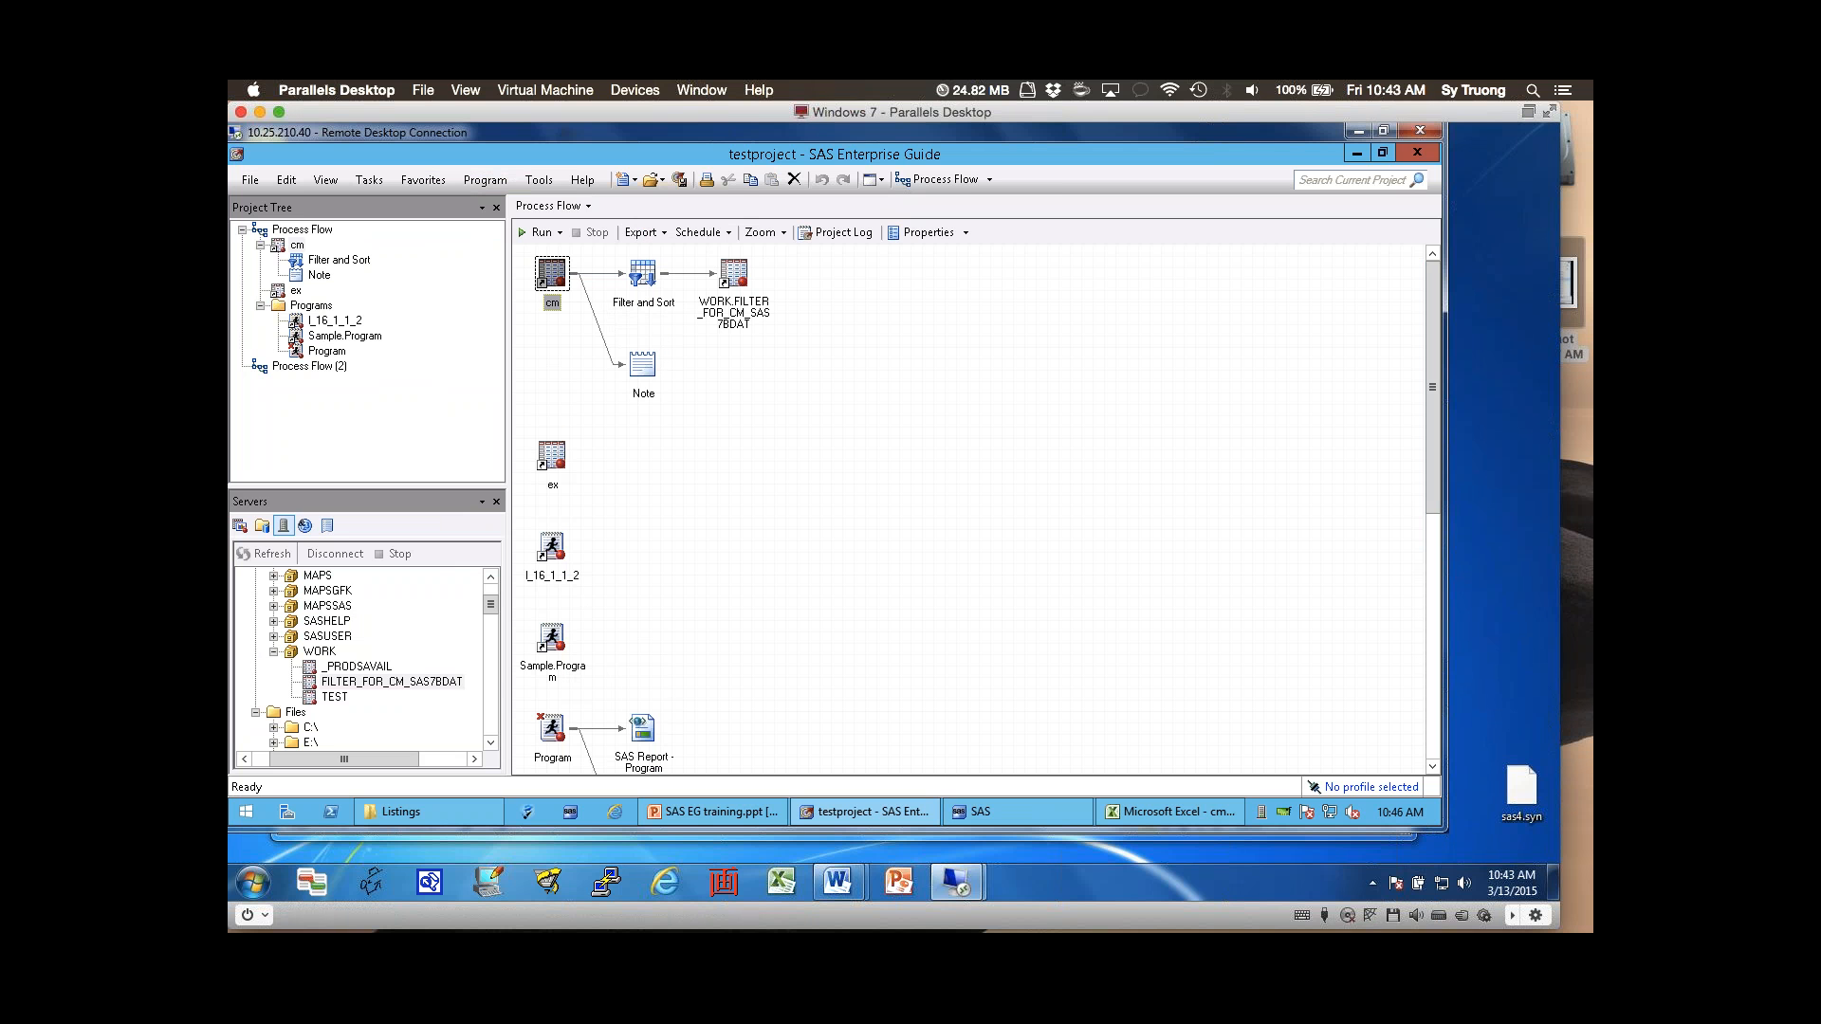
left_click(643, 274)
left_click(735, 274)
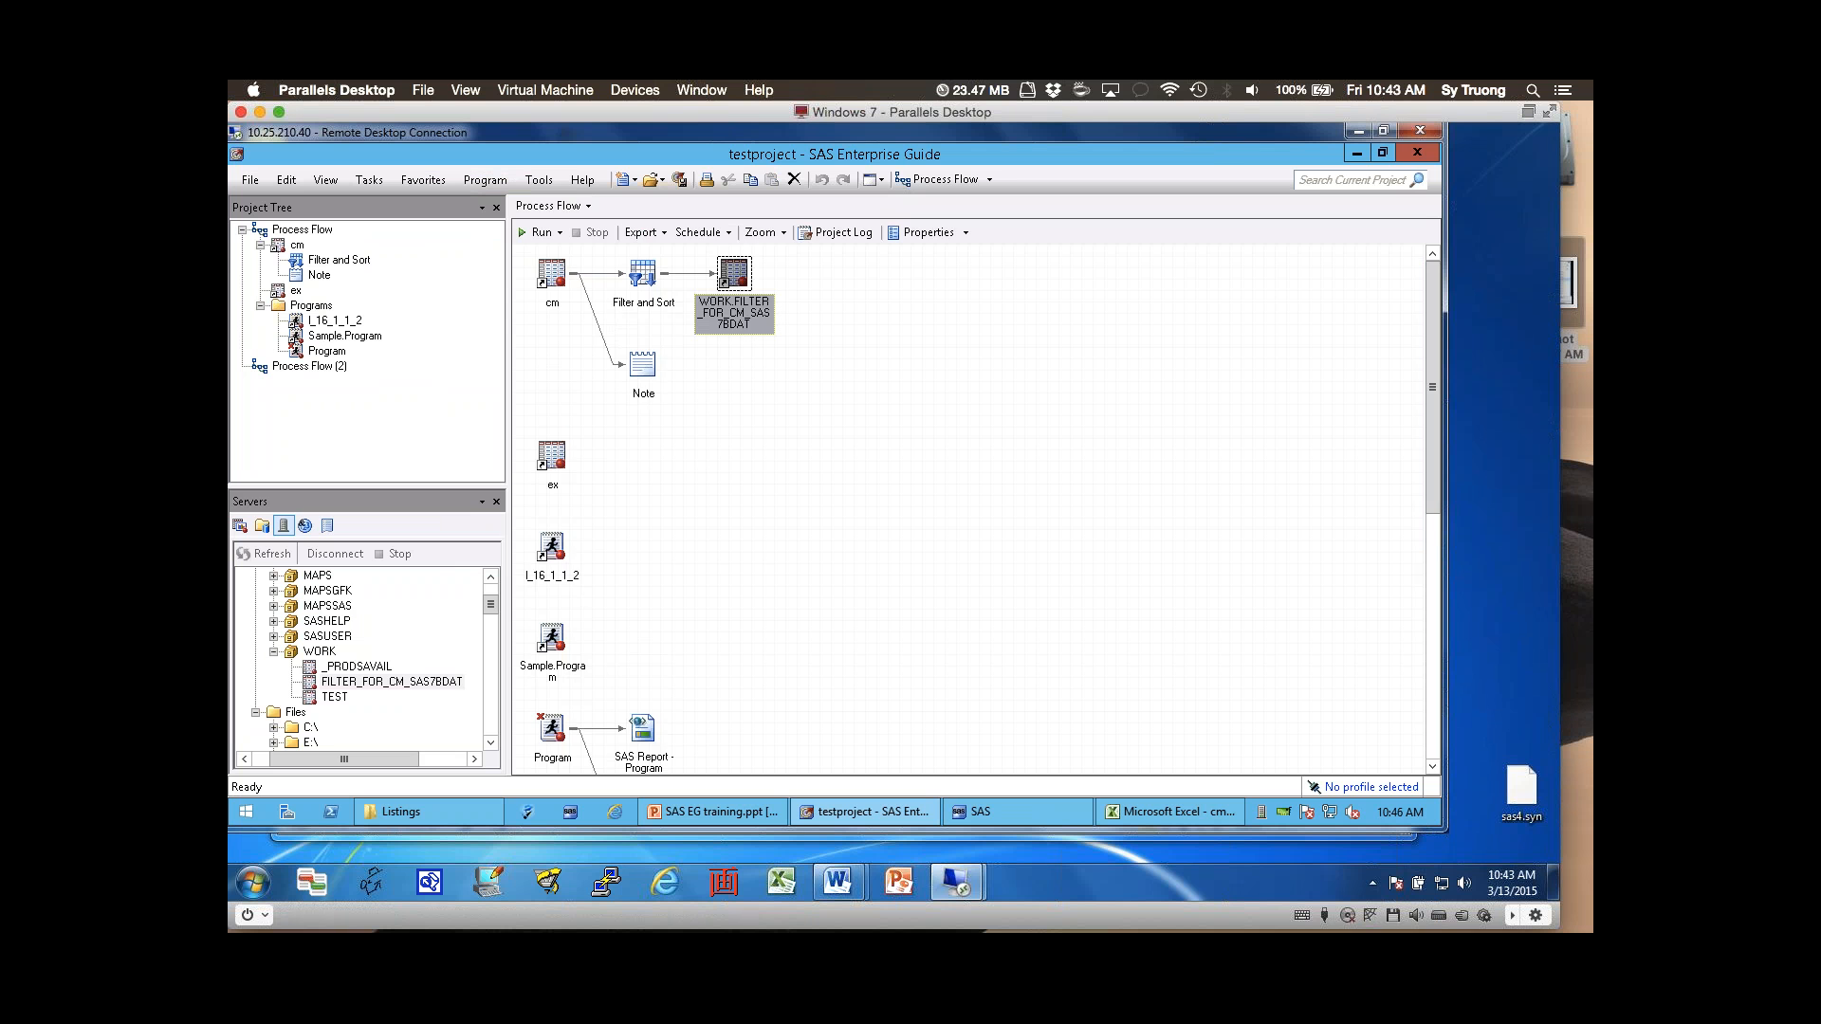
double_click(643, 365)
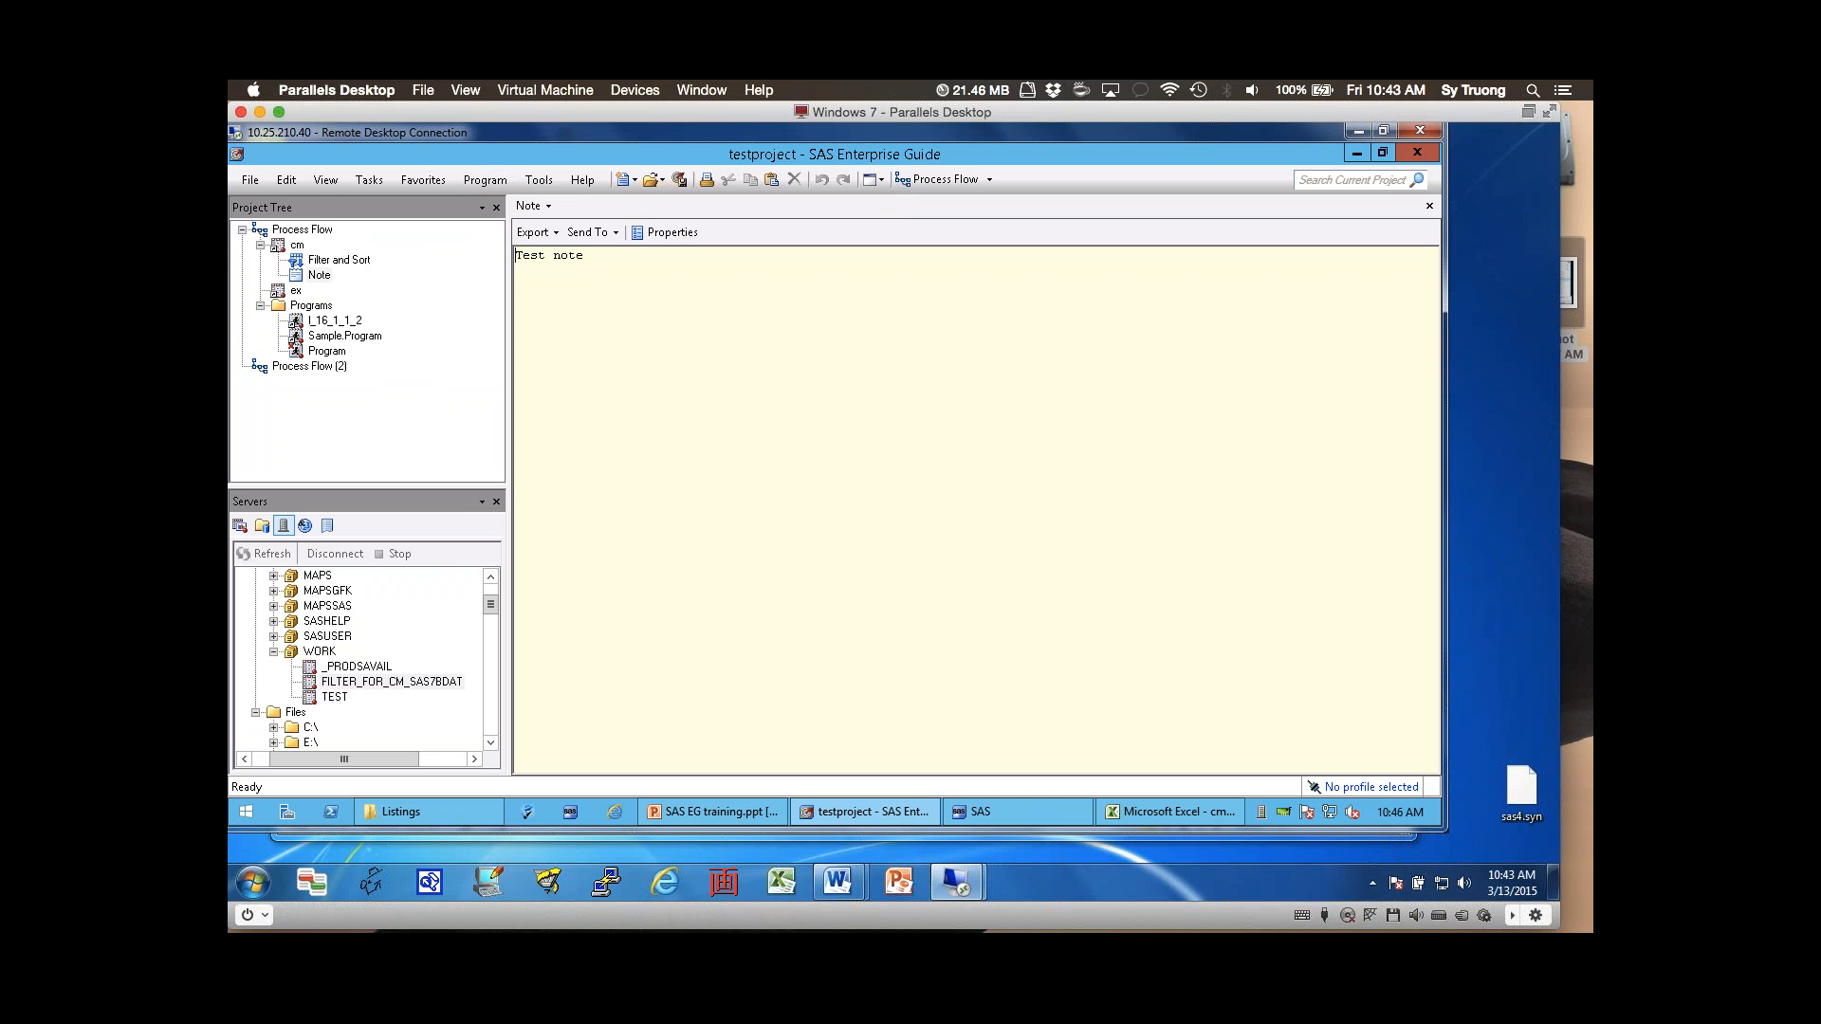
- Close the note, switch to PowerPoint, preview the Split Screen slide and go back to note documentation slide 28
left_click(1429, 205)
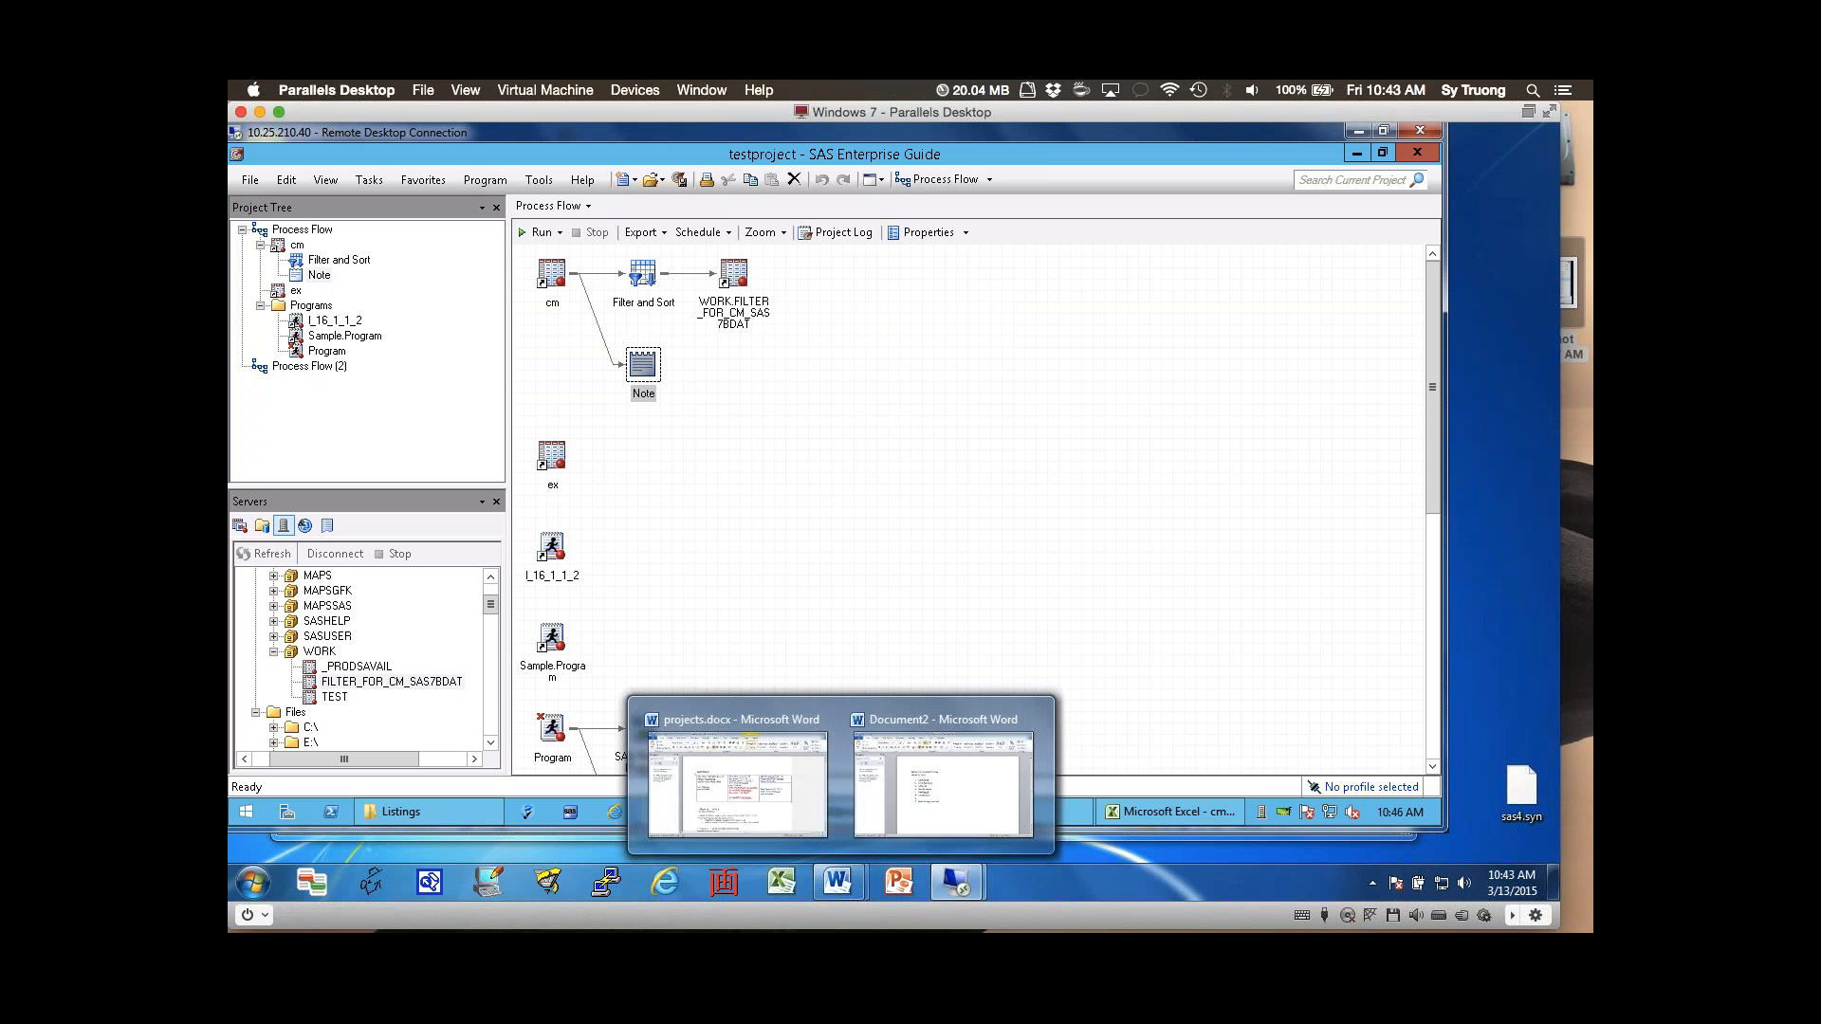
left_click(643, 366)
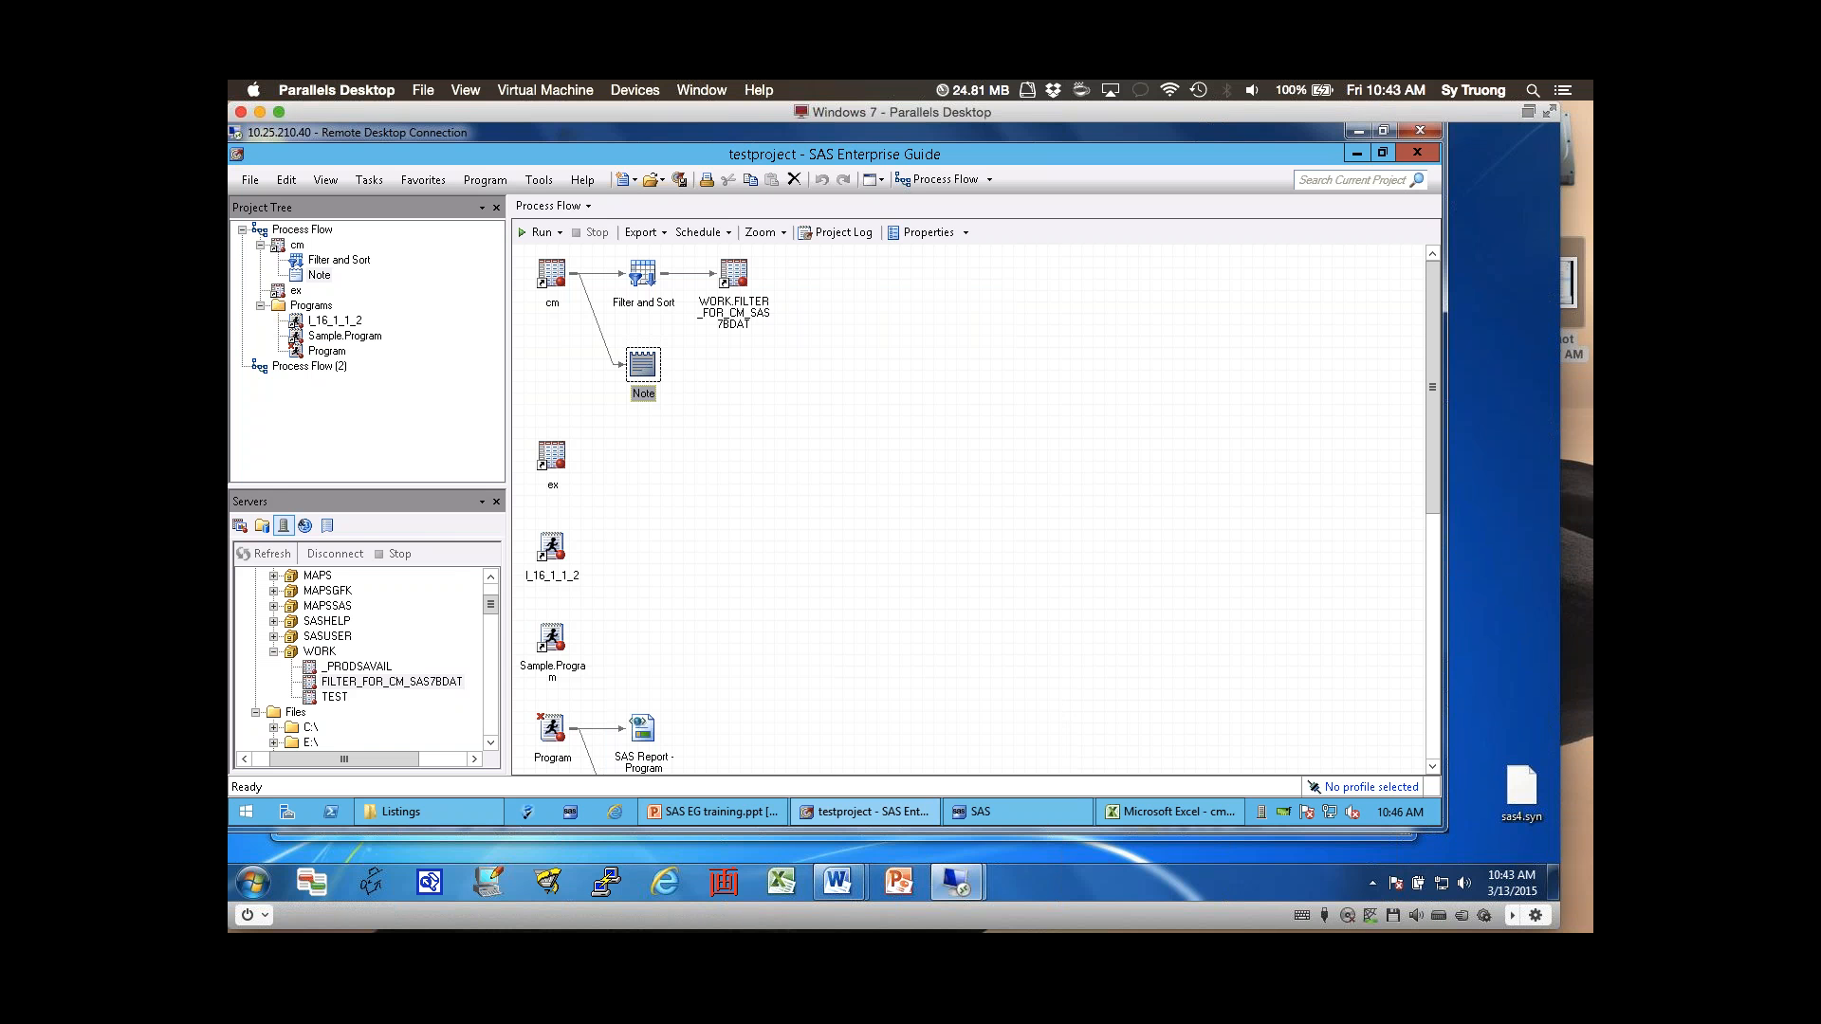
left_click(713, 812)
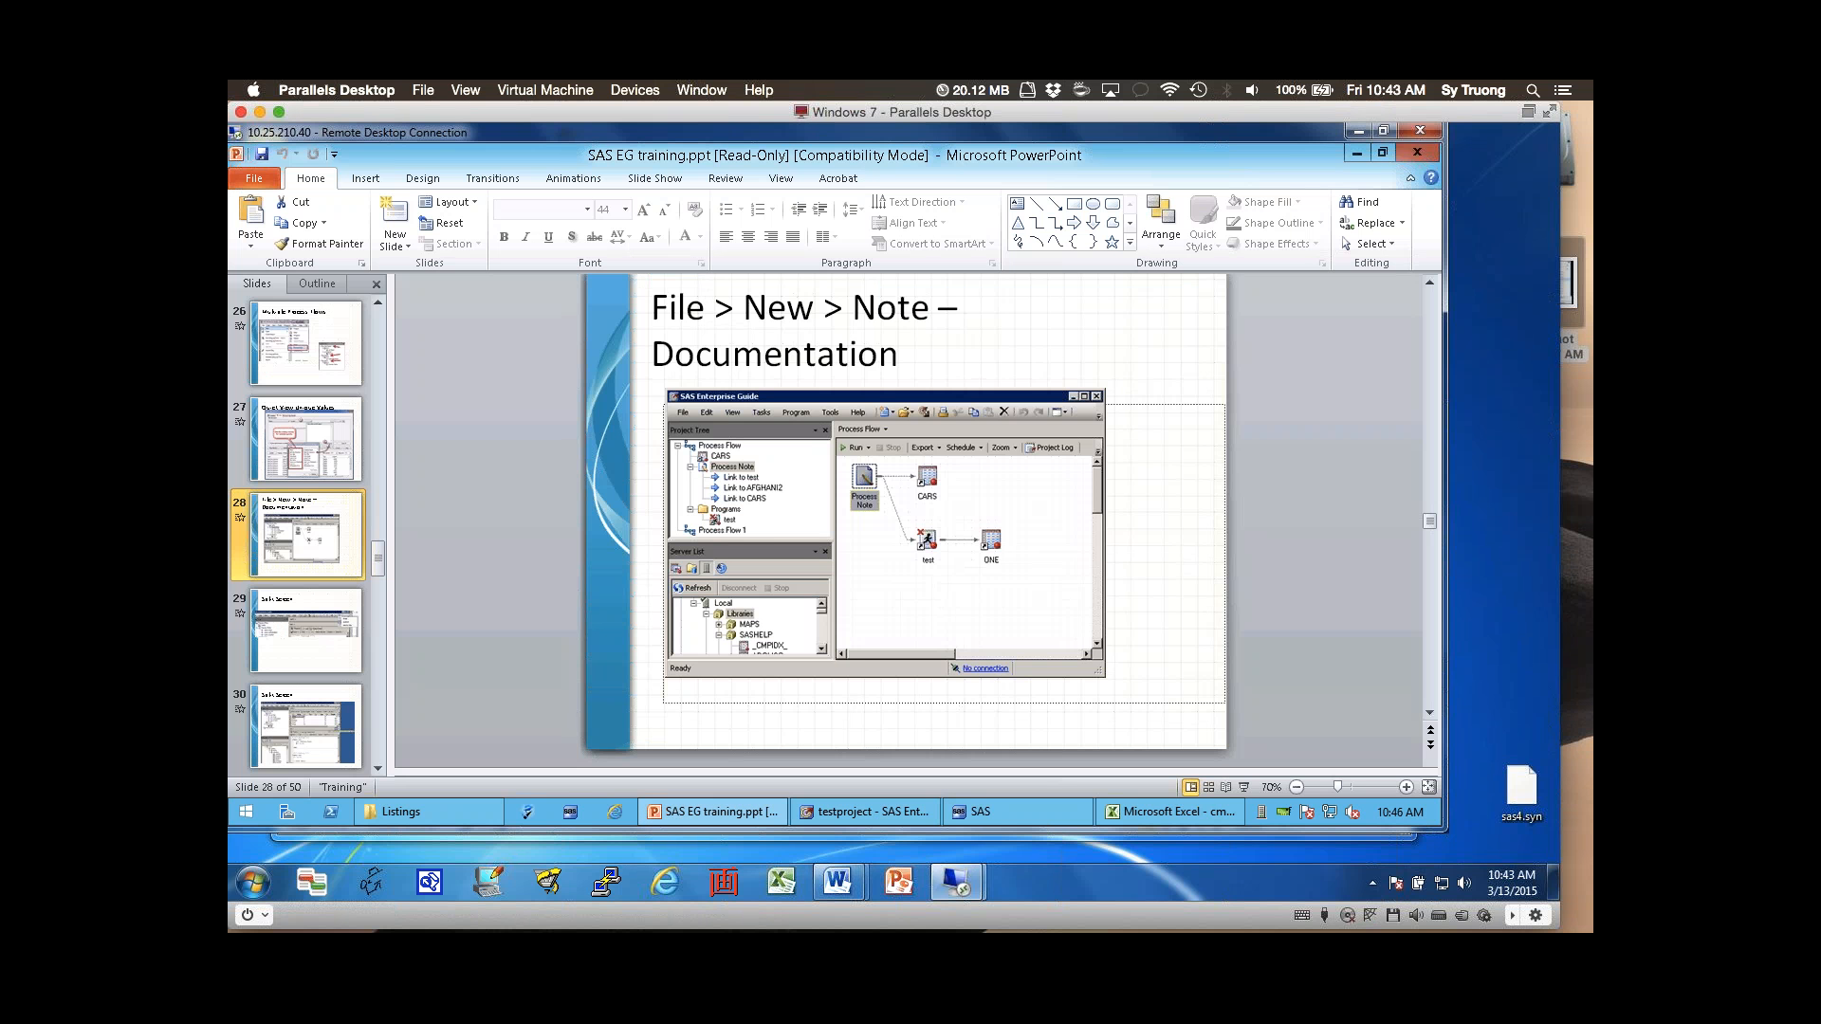
left_click(333, 655)
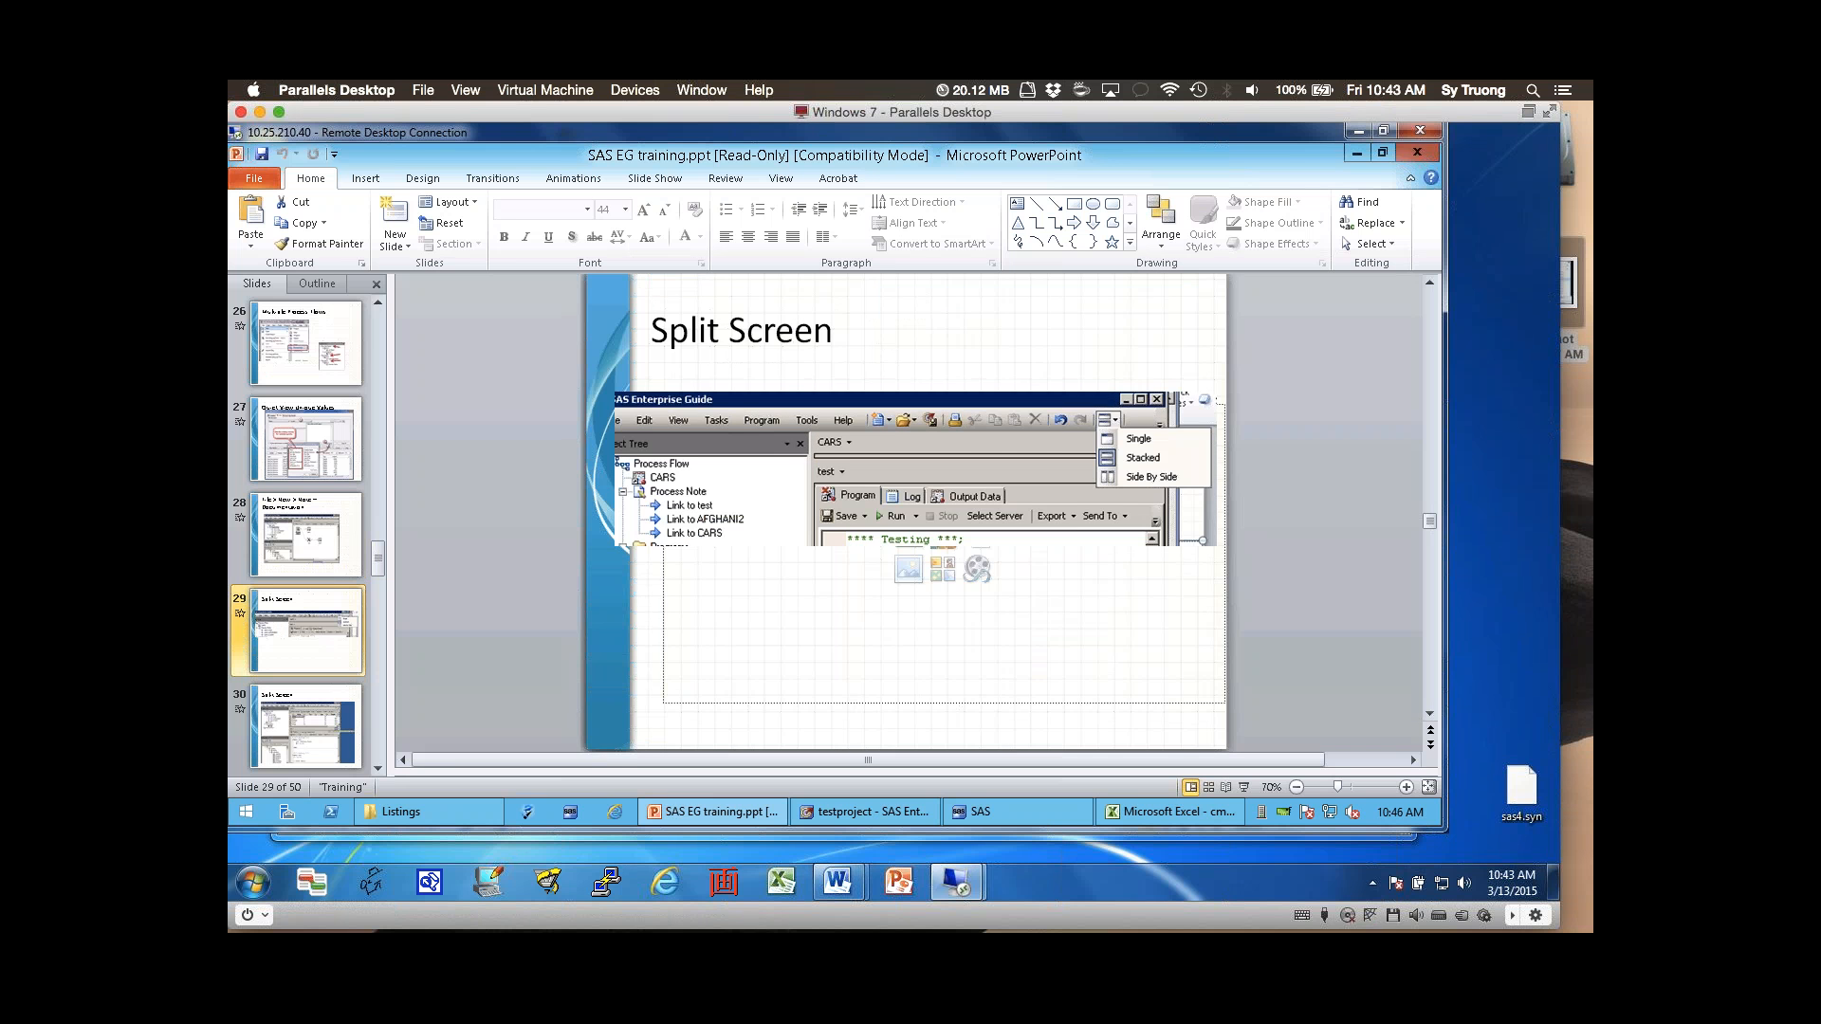
key("Up")
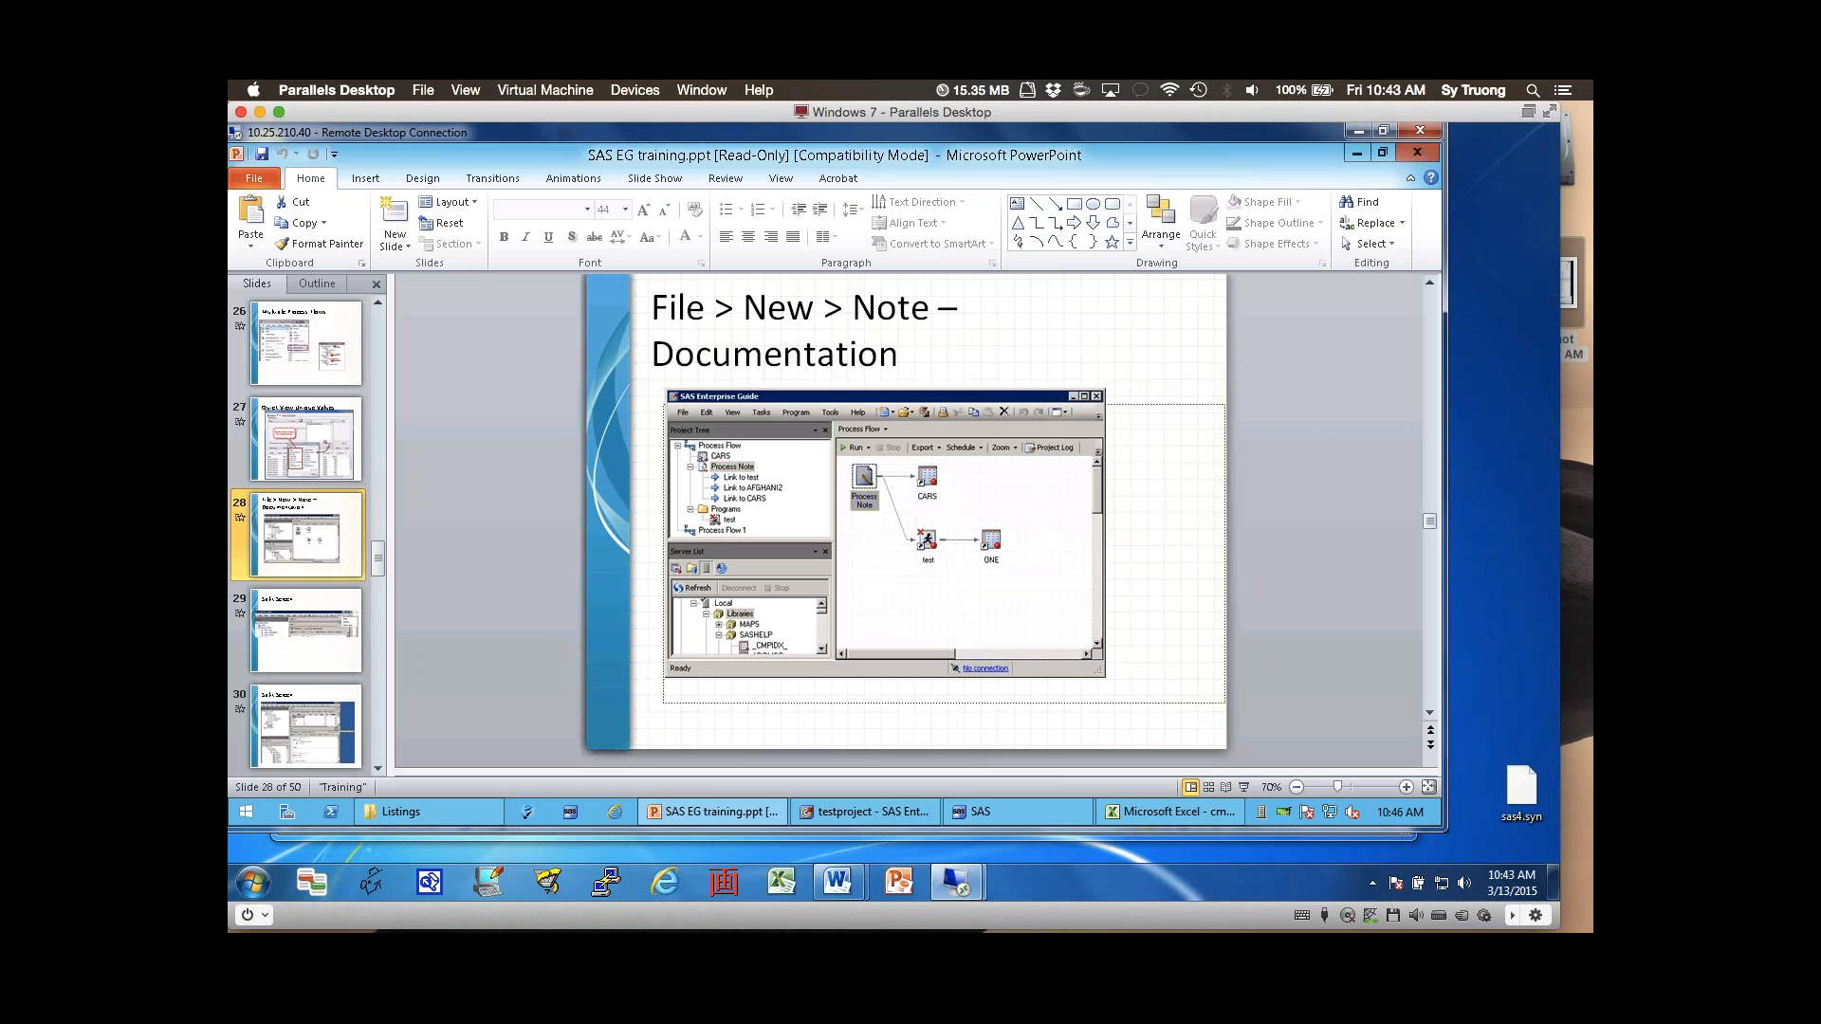
- Minimize SAS Enterprise Guide, PowerPoint and Excel to expose the remote desktop, and select the testproject file there
left_click(864, 812)
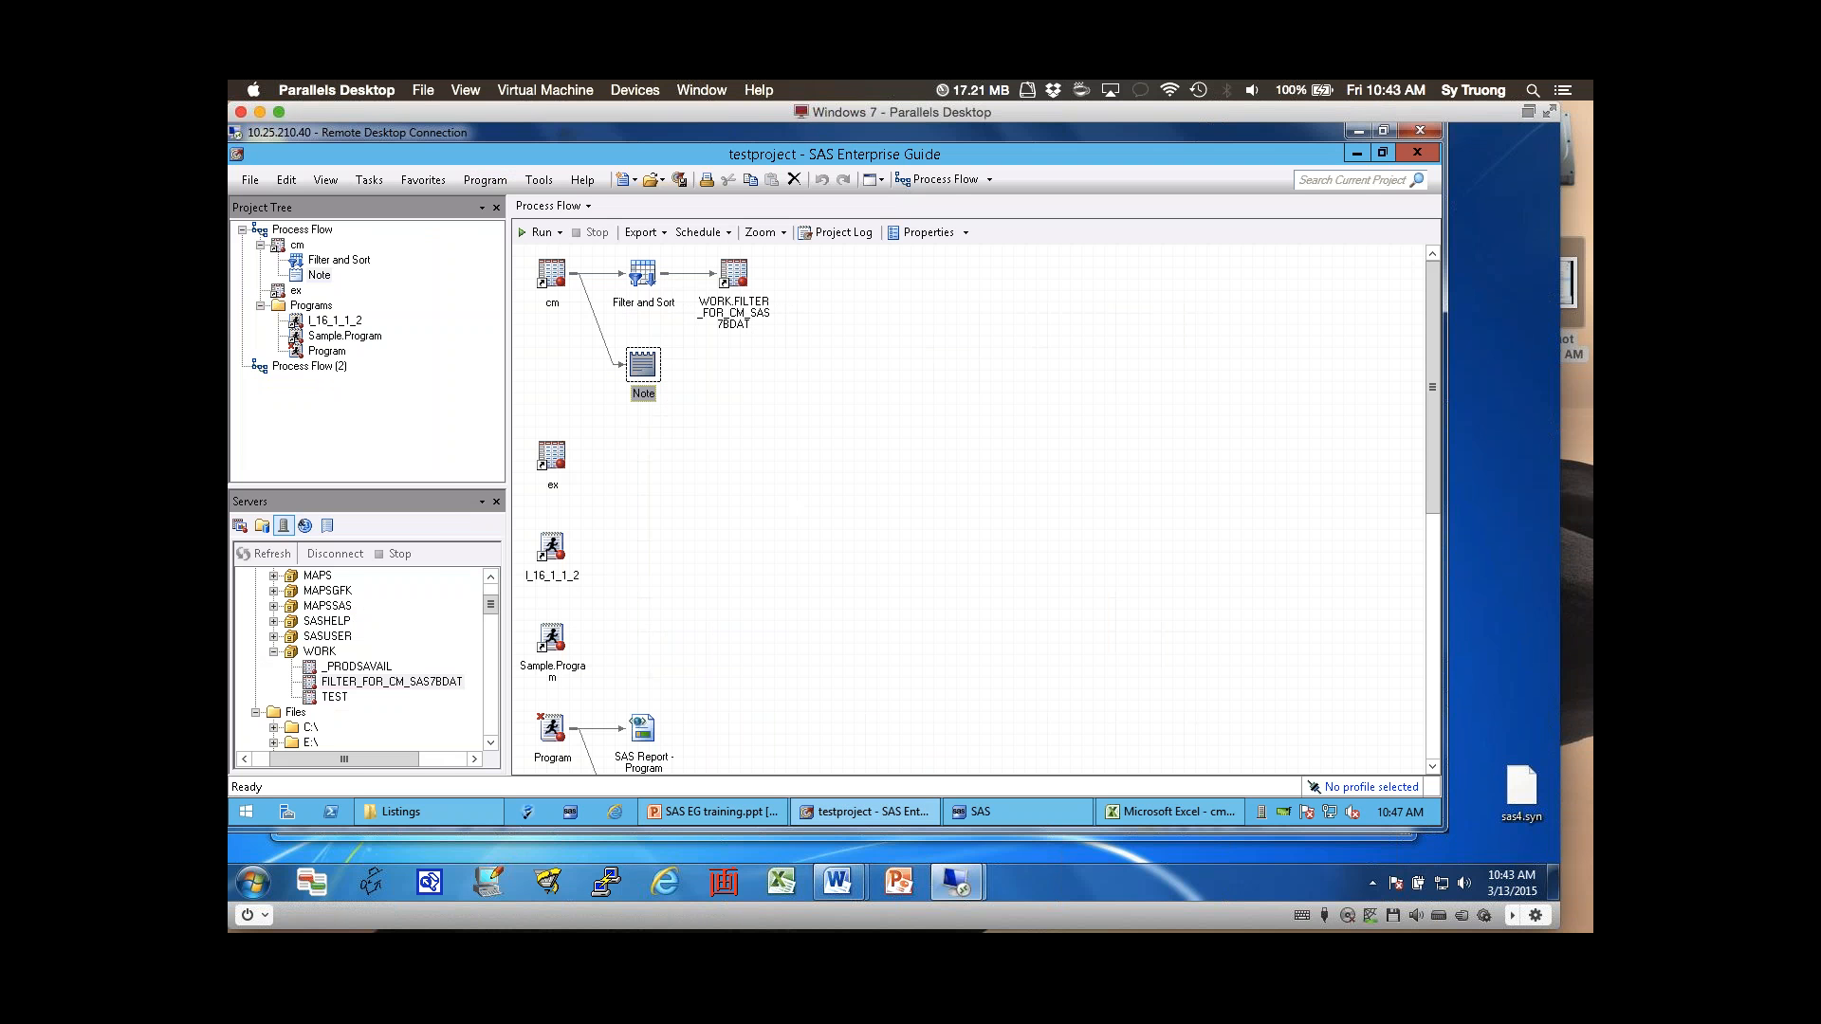
left_click(250, 180)
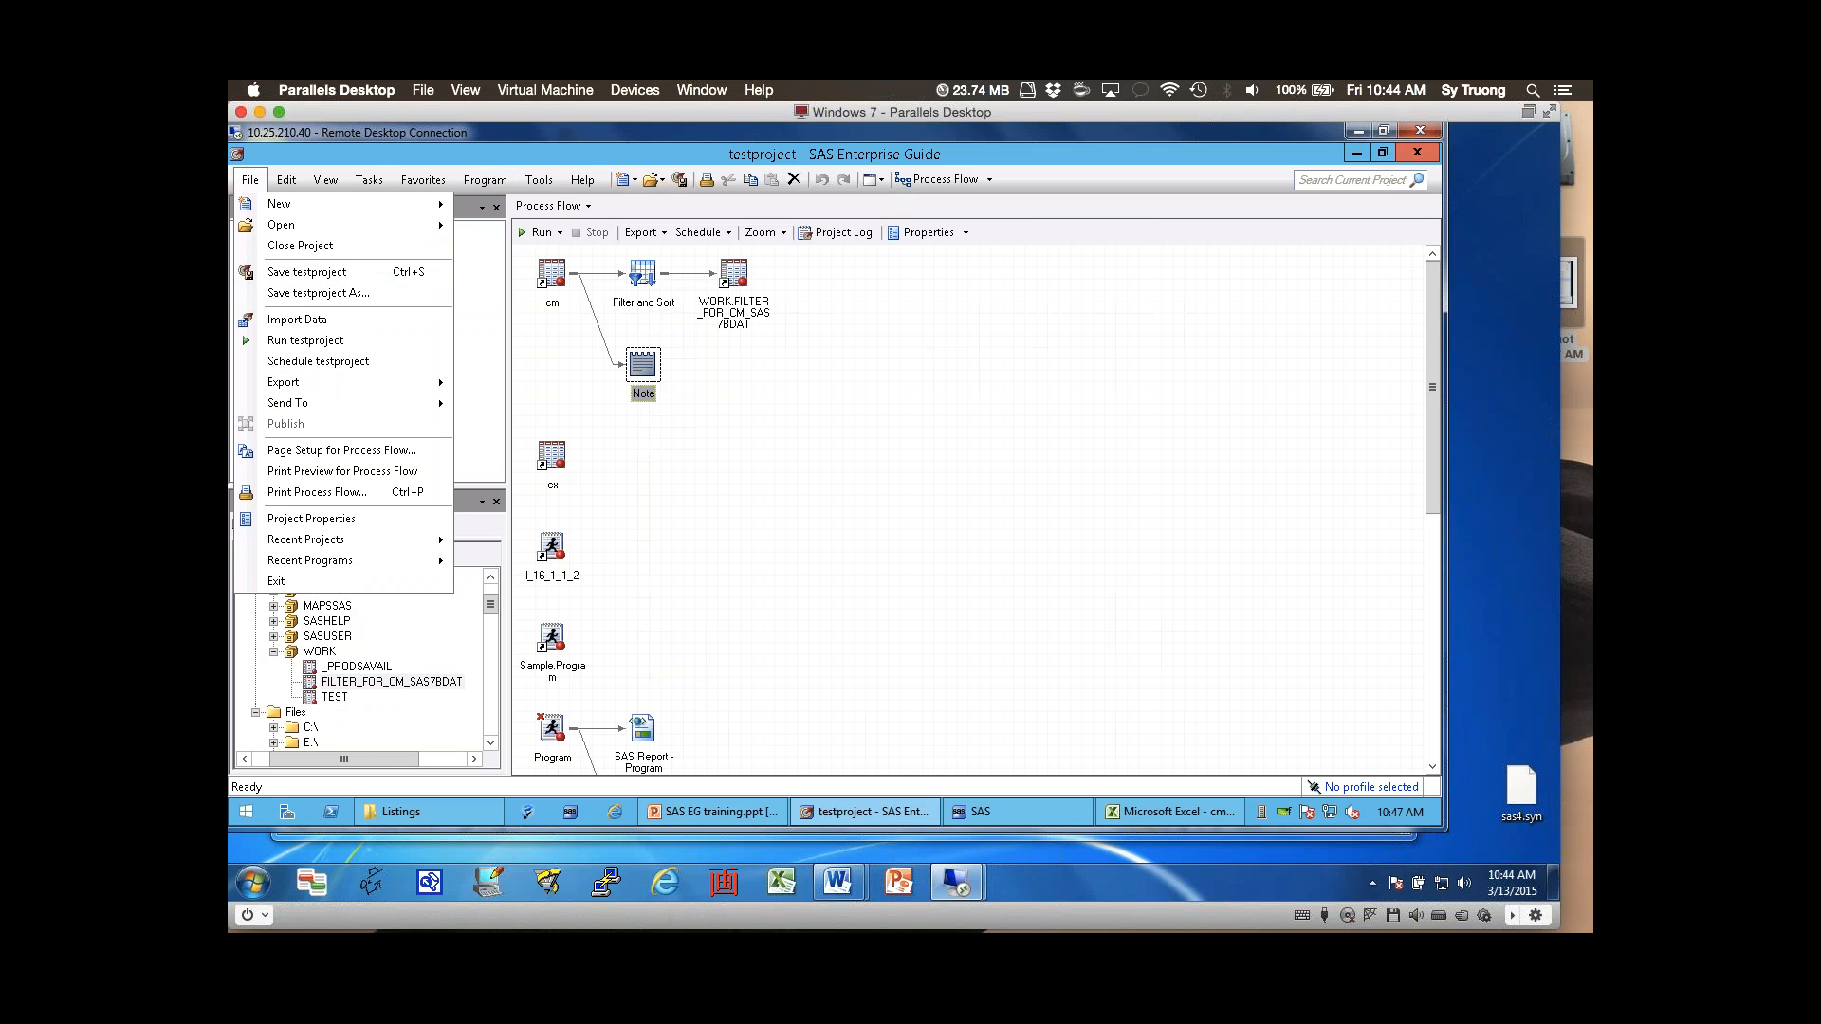
left_click(1357, 153)
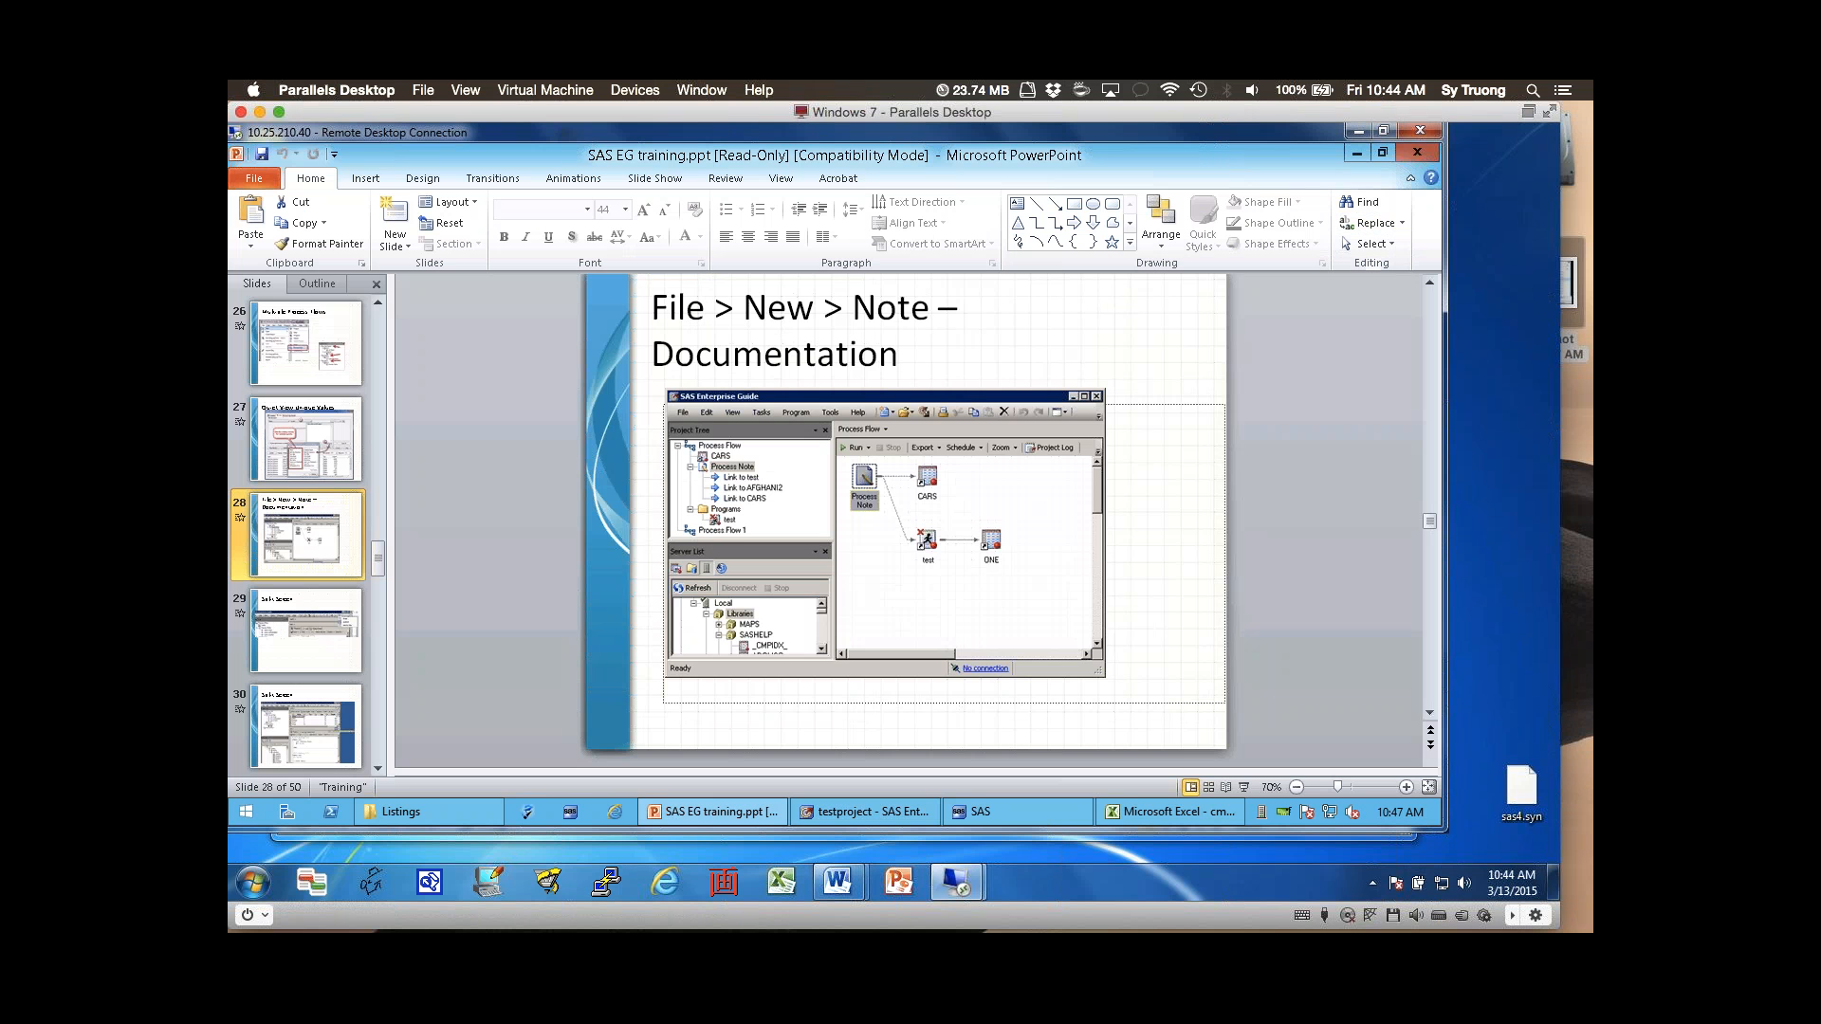
left_click(1357, 153)
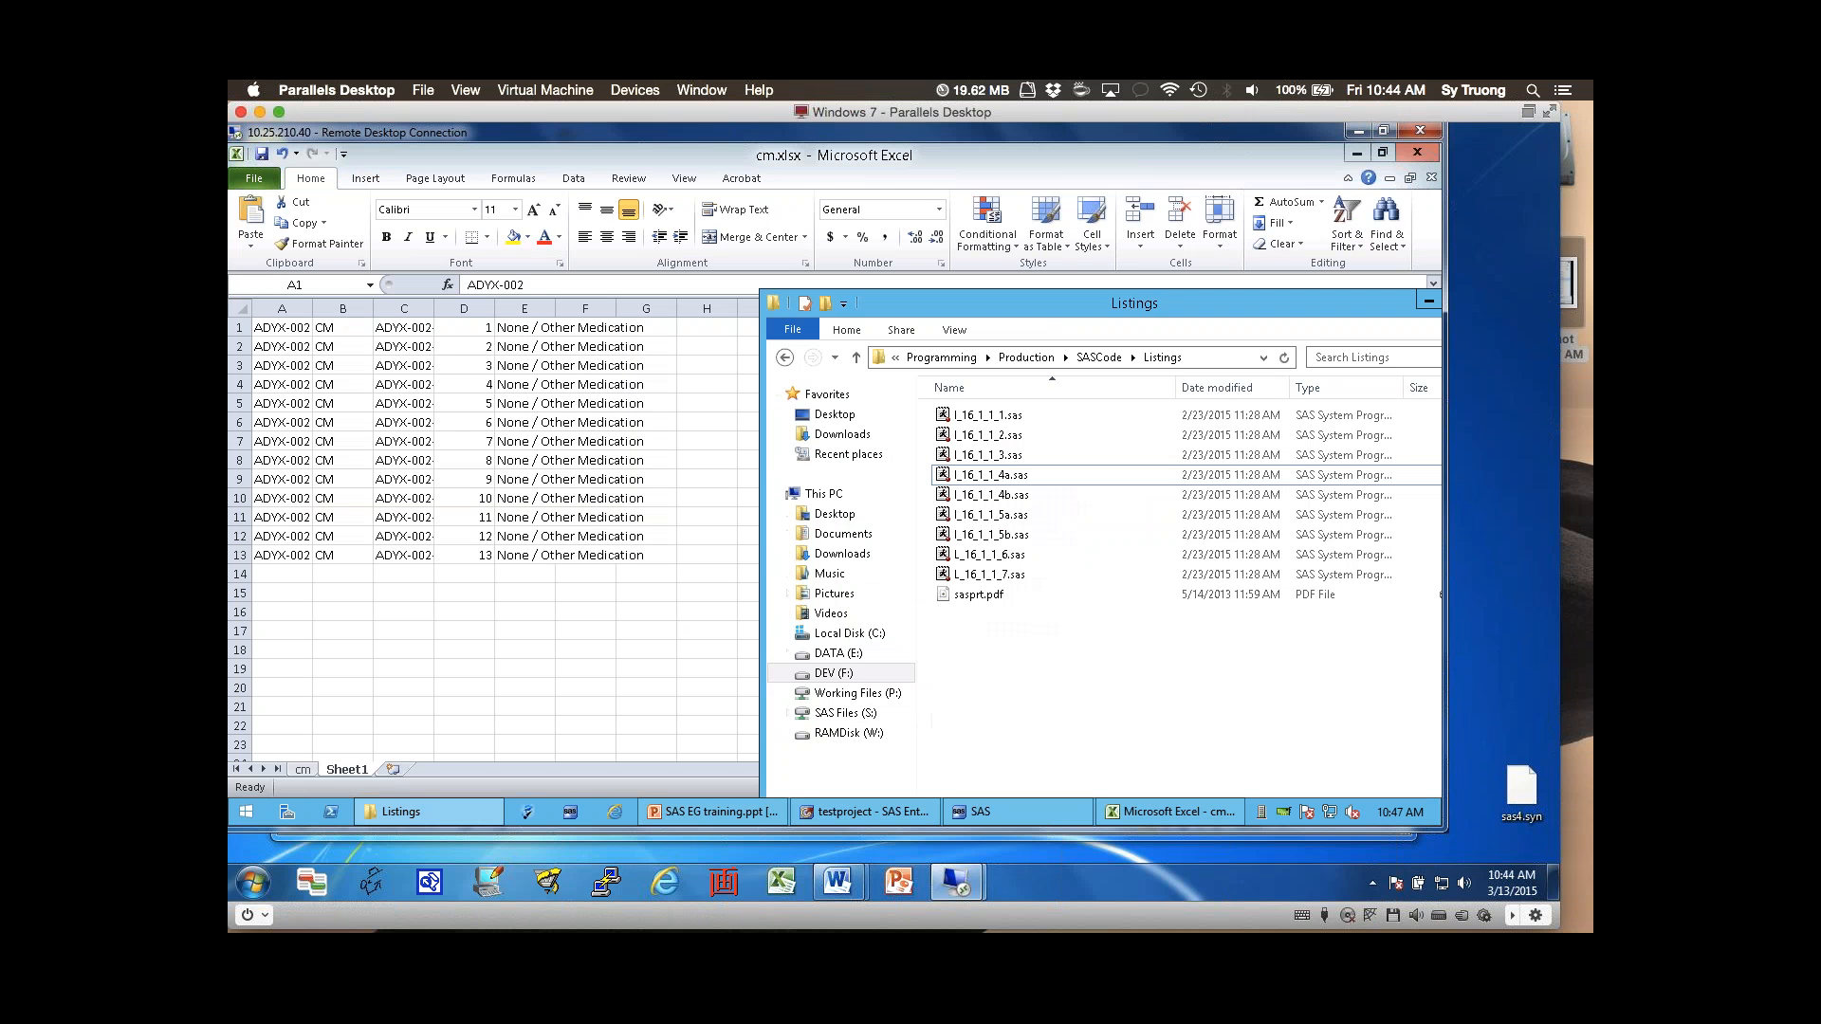
left_click(1358, 152)
left_click(1357, 153)
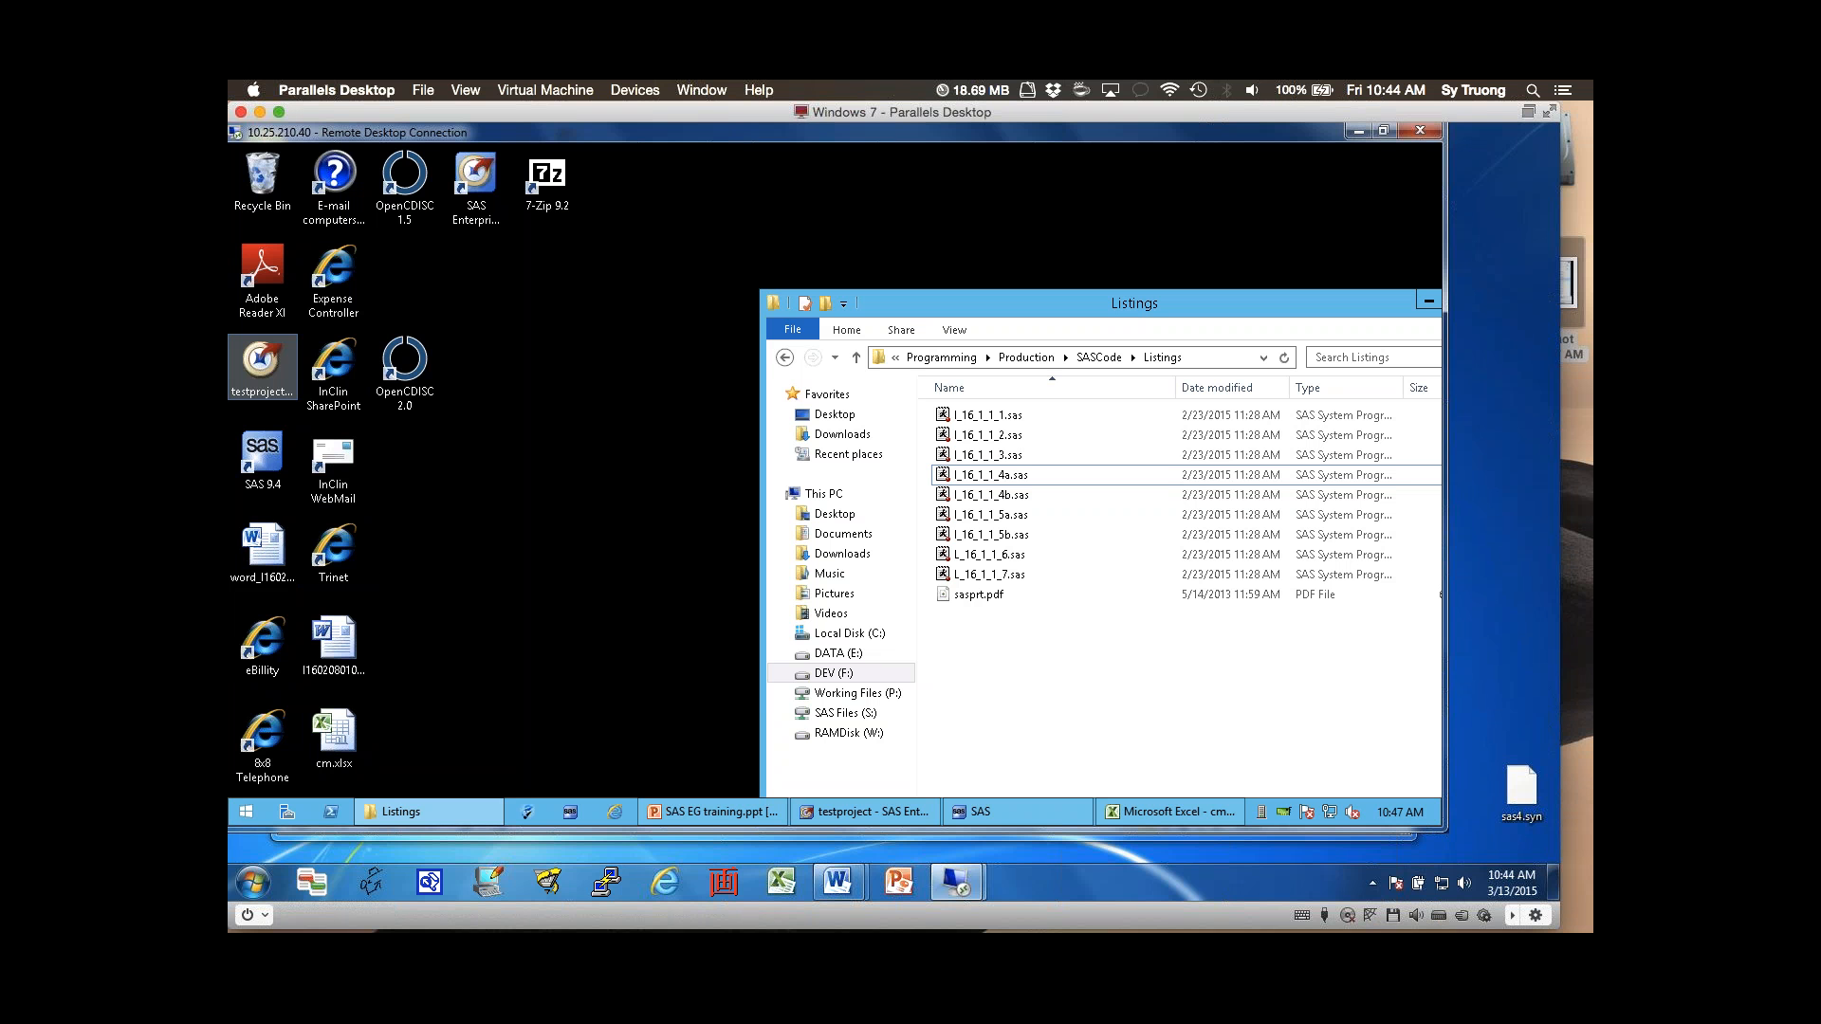
left_click(262, 365)
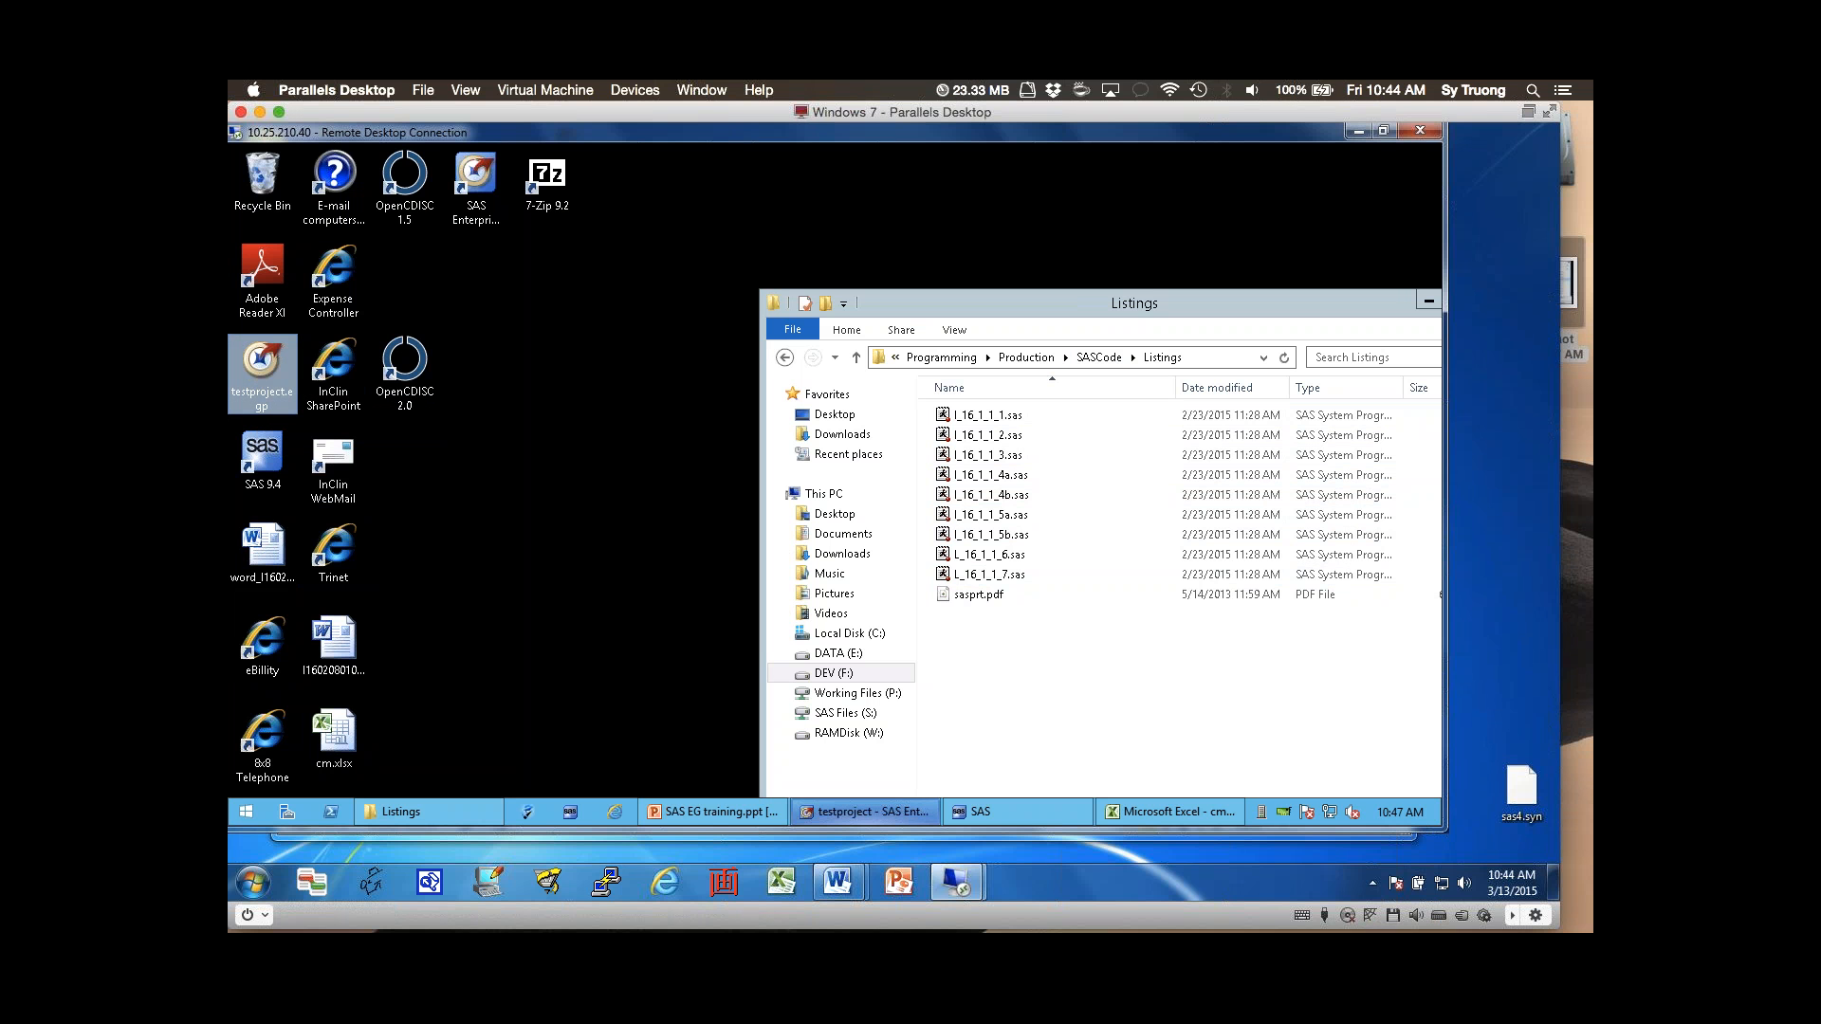
- Reorder the taskbar so SAS Enterprise Guide precedes PowerPoint, and show Split Screen slide 29 in PowerPoint
left_click_drag(854, 811, 716, 812)
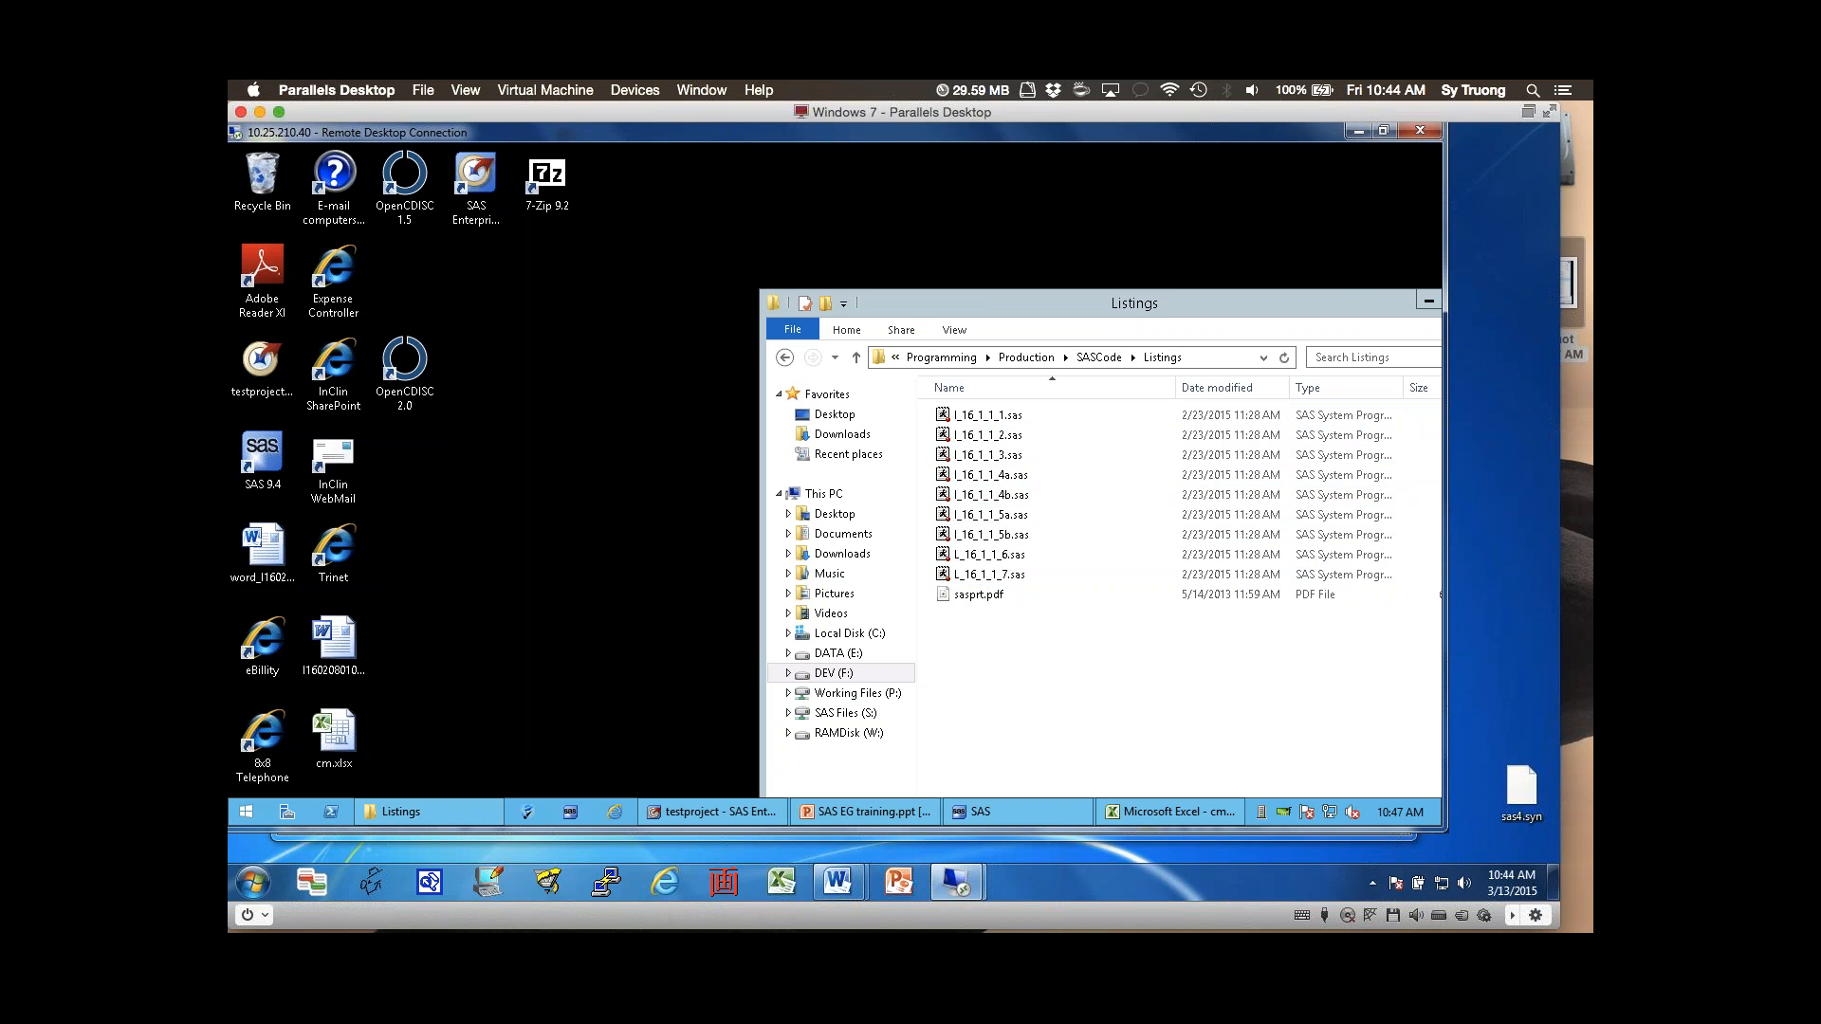
left_click(865, 812)
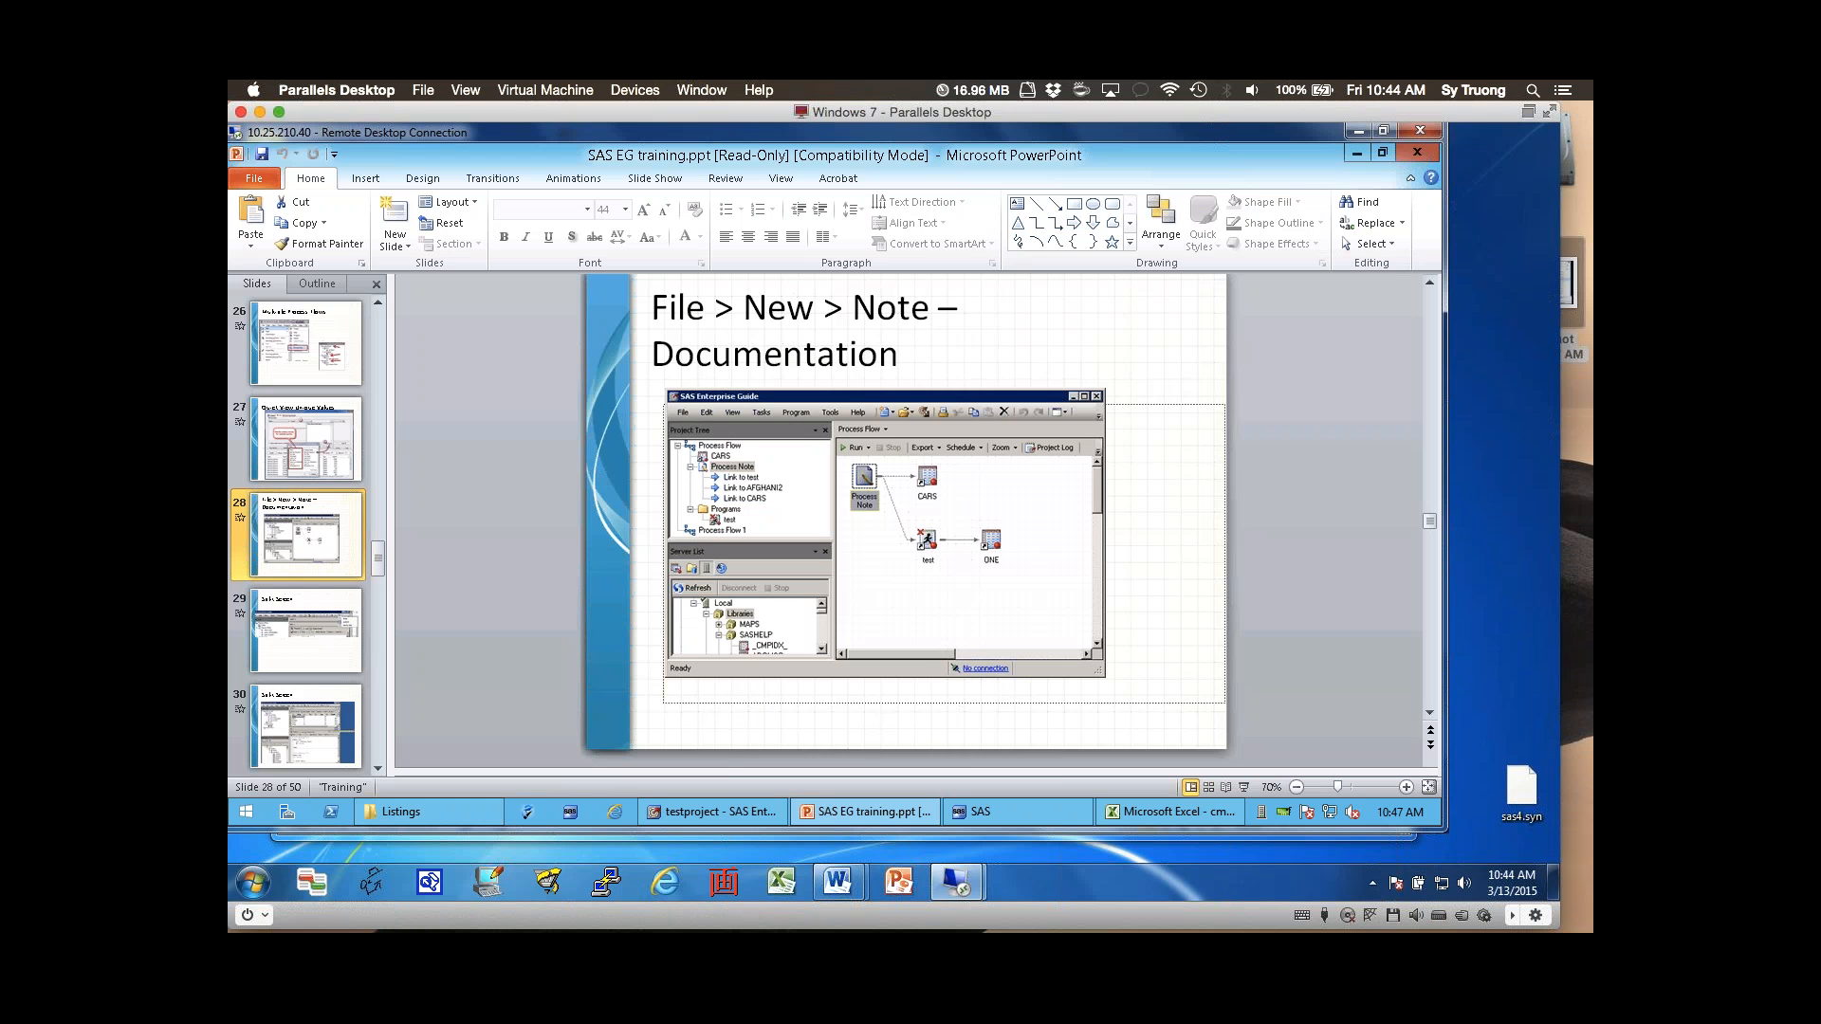
left_click(305, 631)
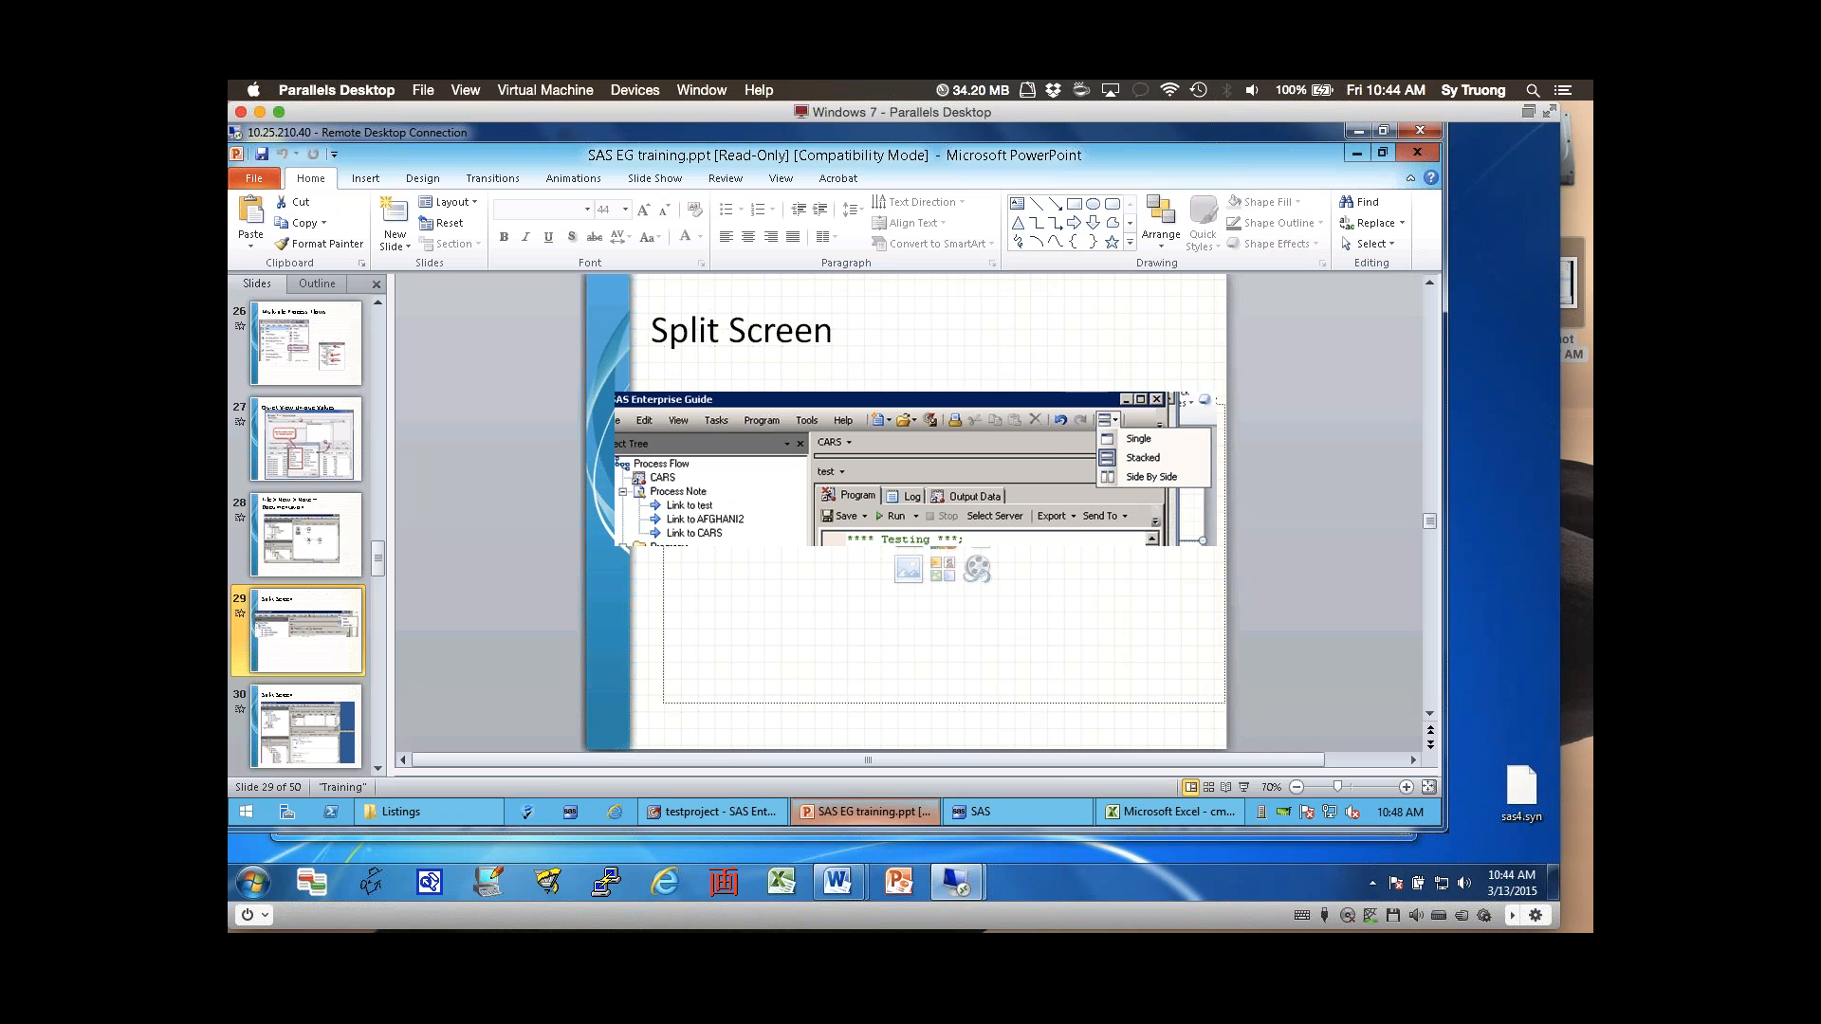
mouse_move(1017, 813)
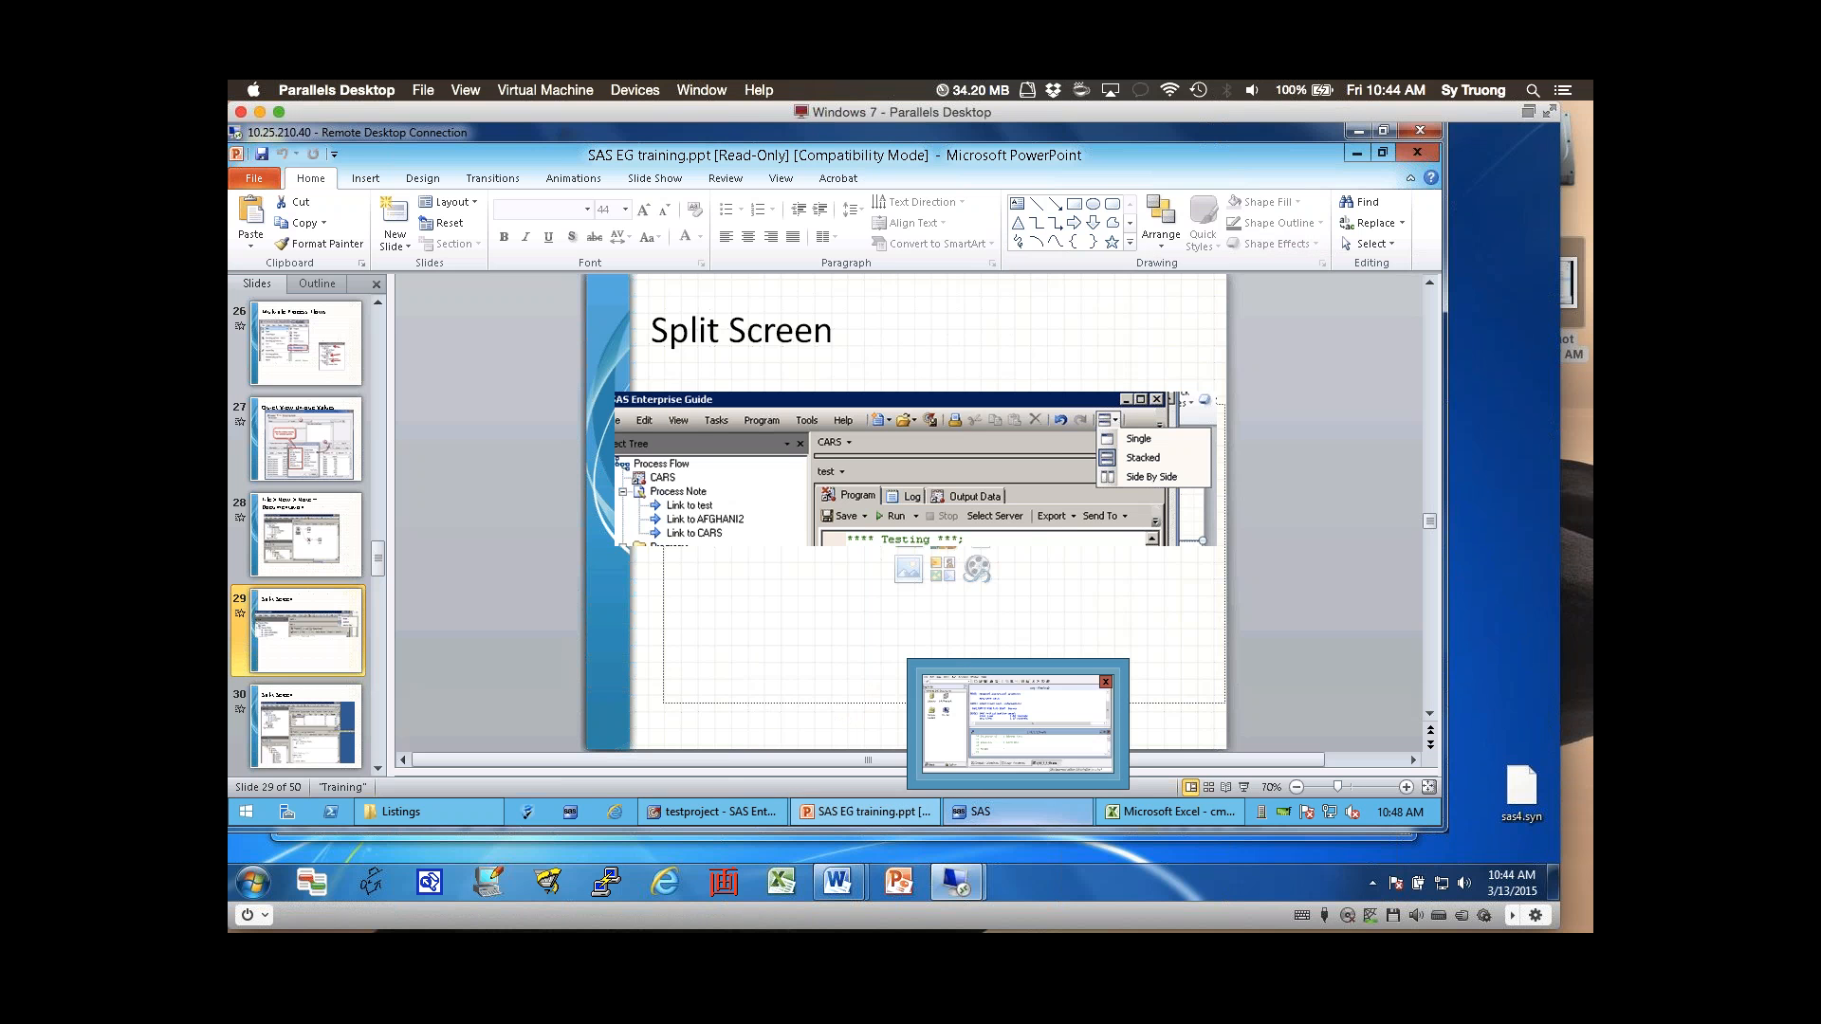
- Switch to SAS Enterprise Guide, open the program that prints sashelp.shoes and set the workspace layout to Stacked
left_click(711, 812)
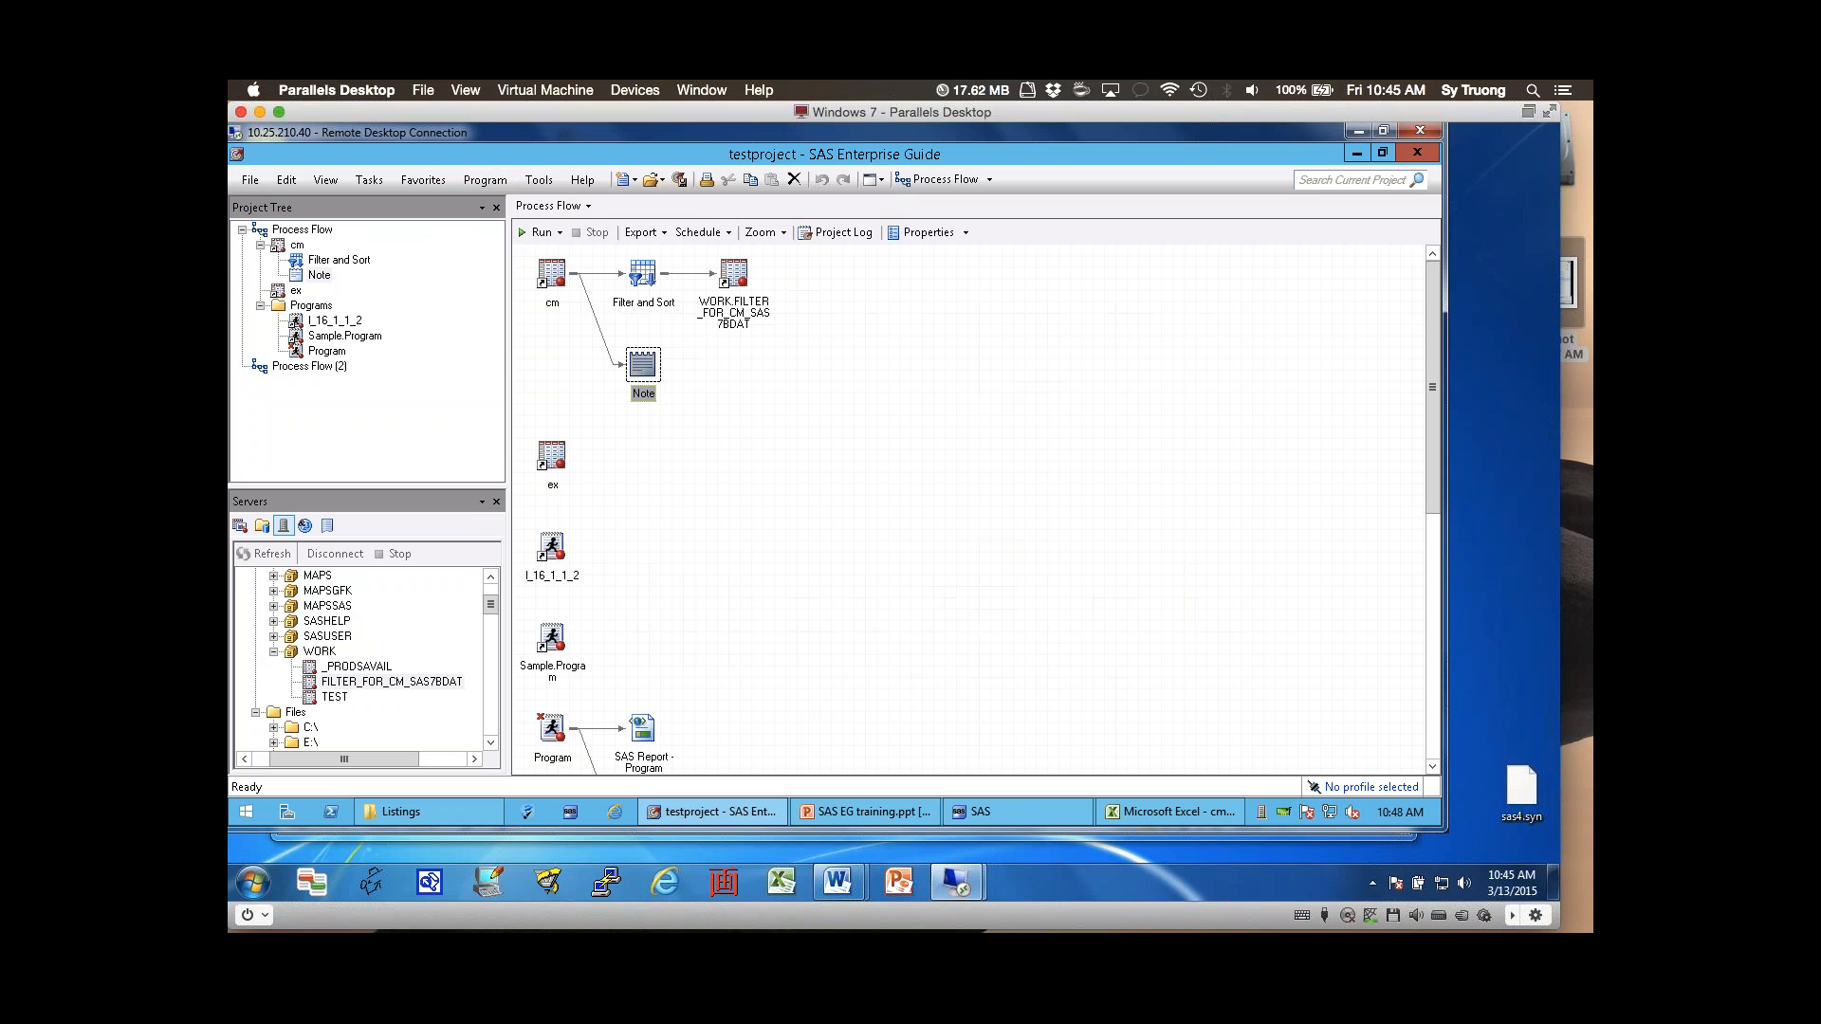
double_click(552, 731)
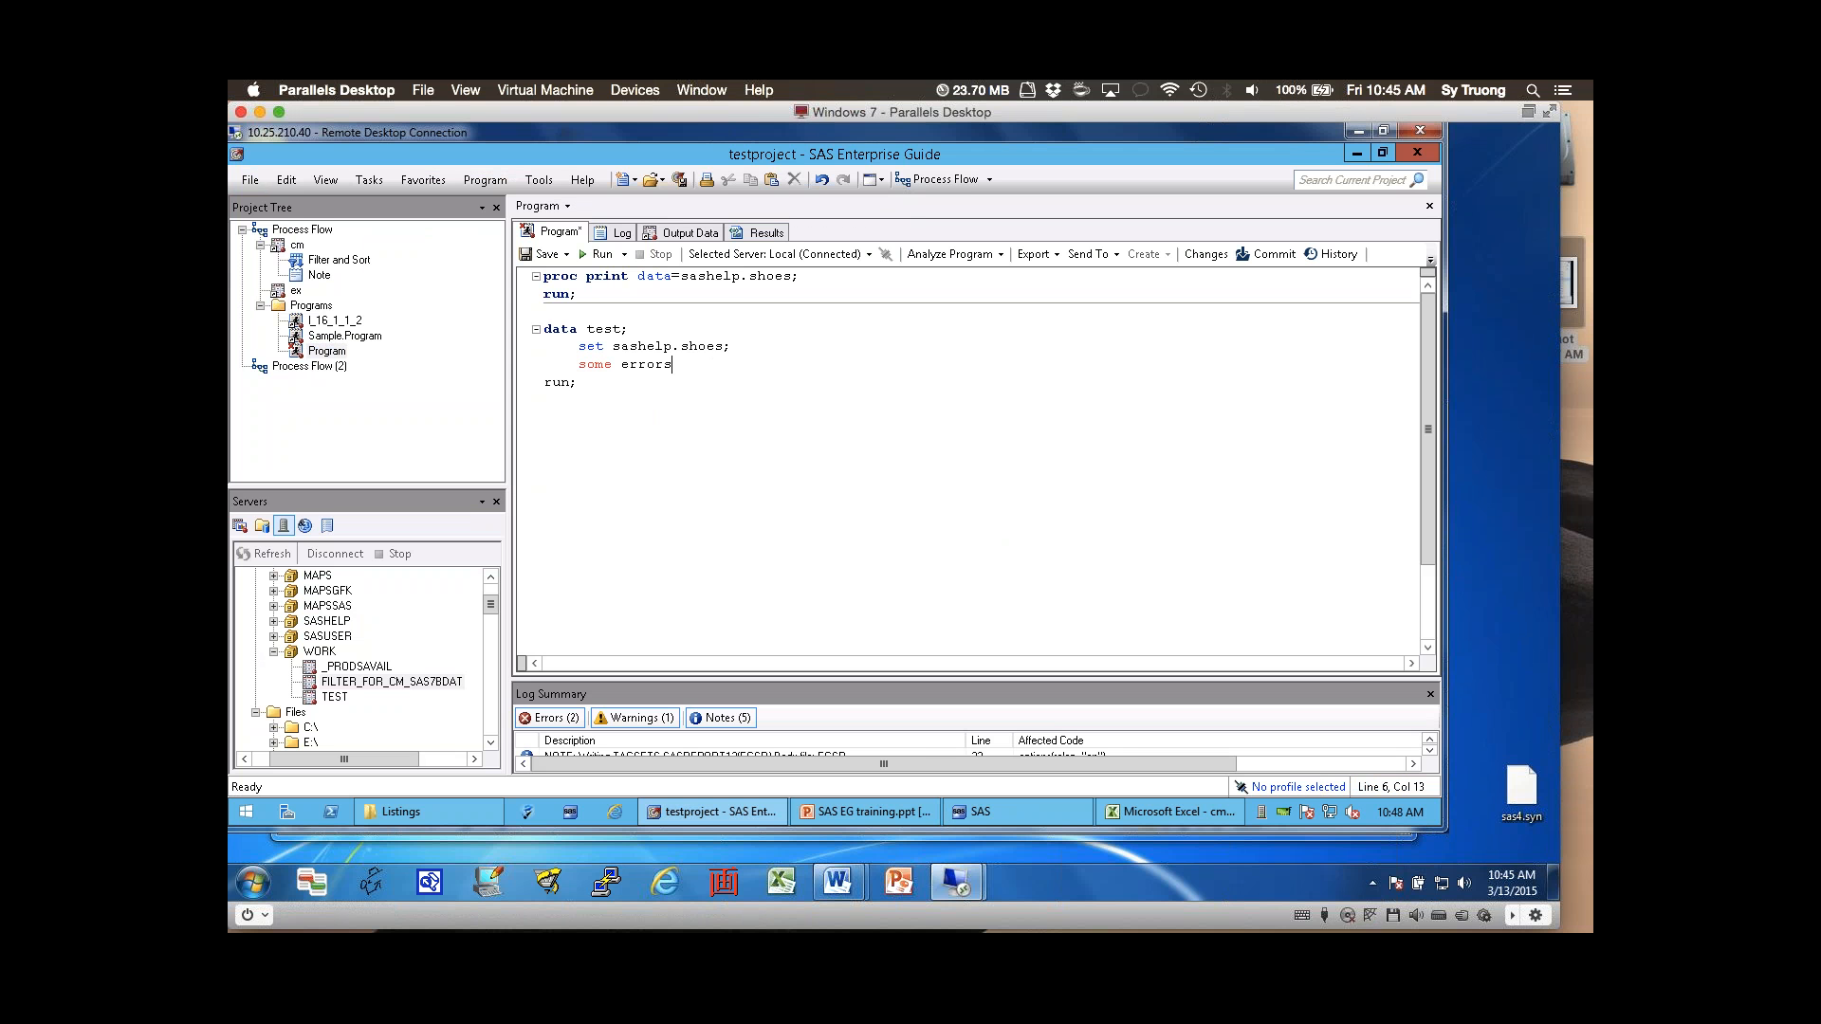
left_click(880, 179)
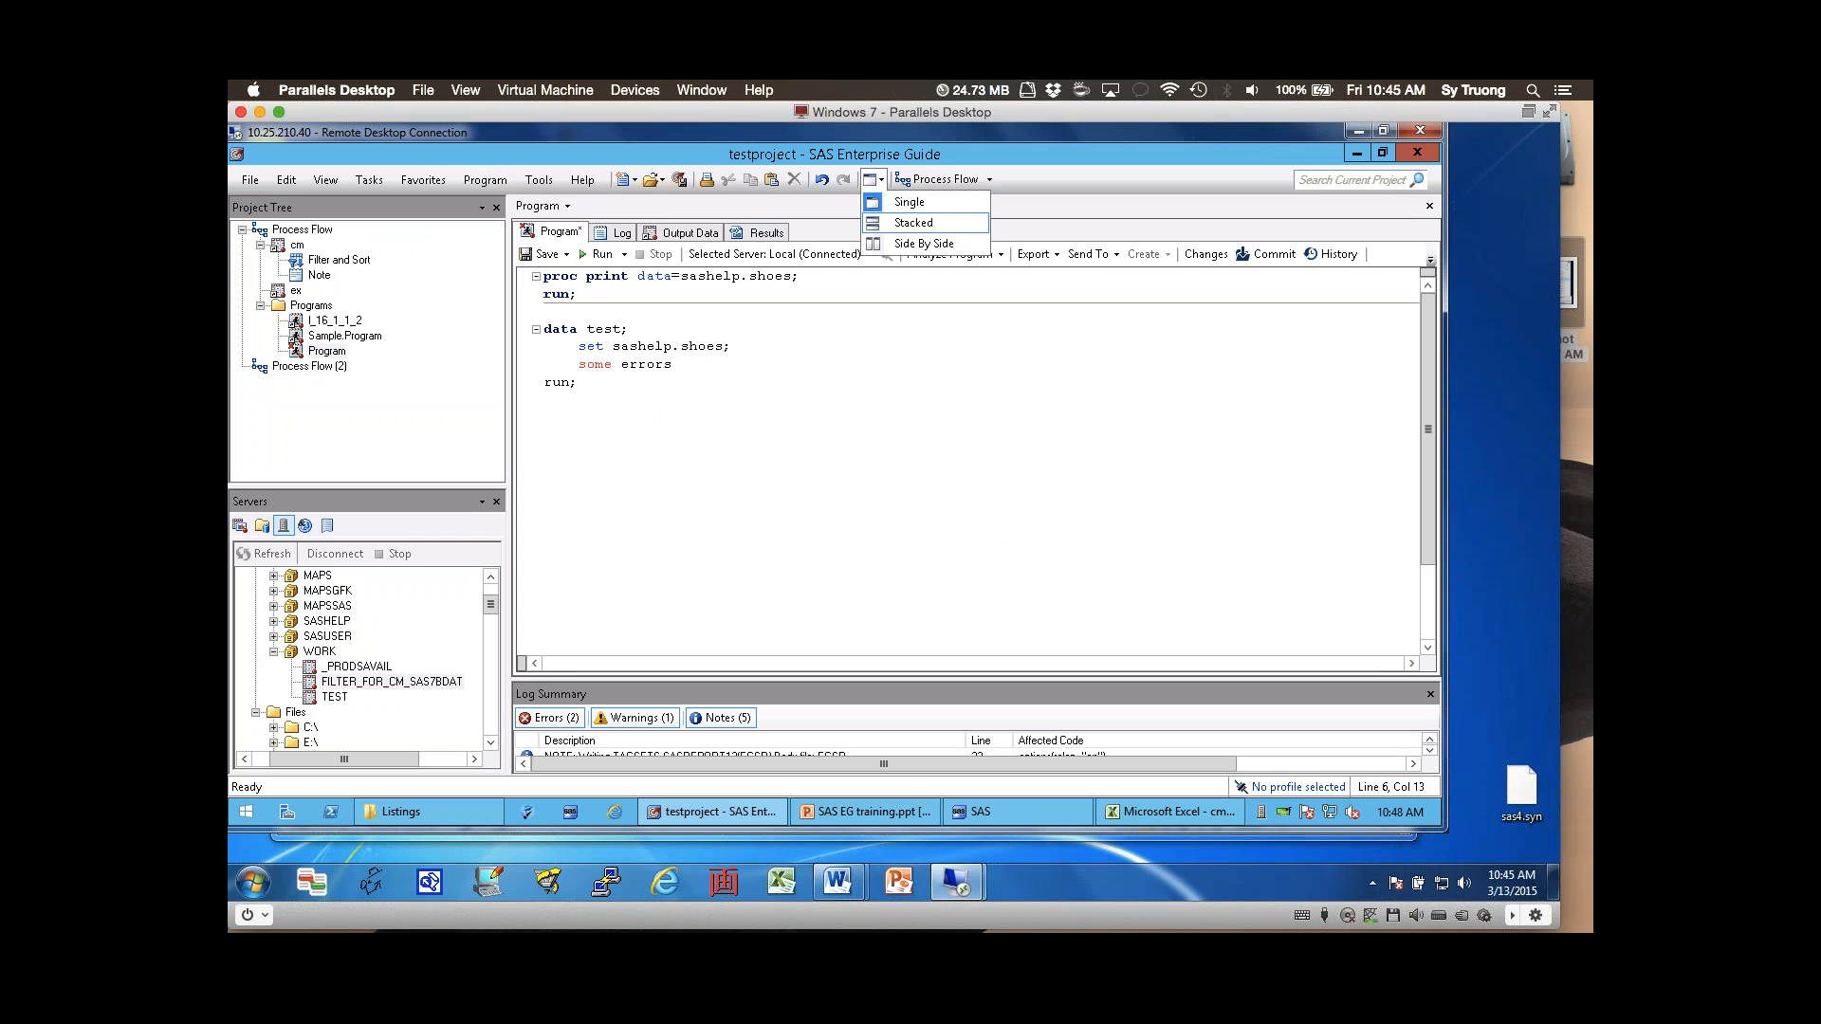
left_click(913, 222)
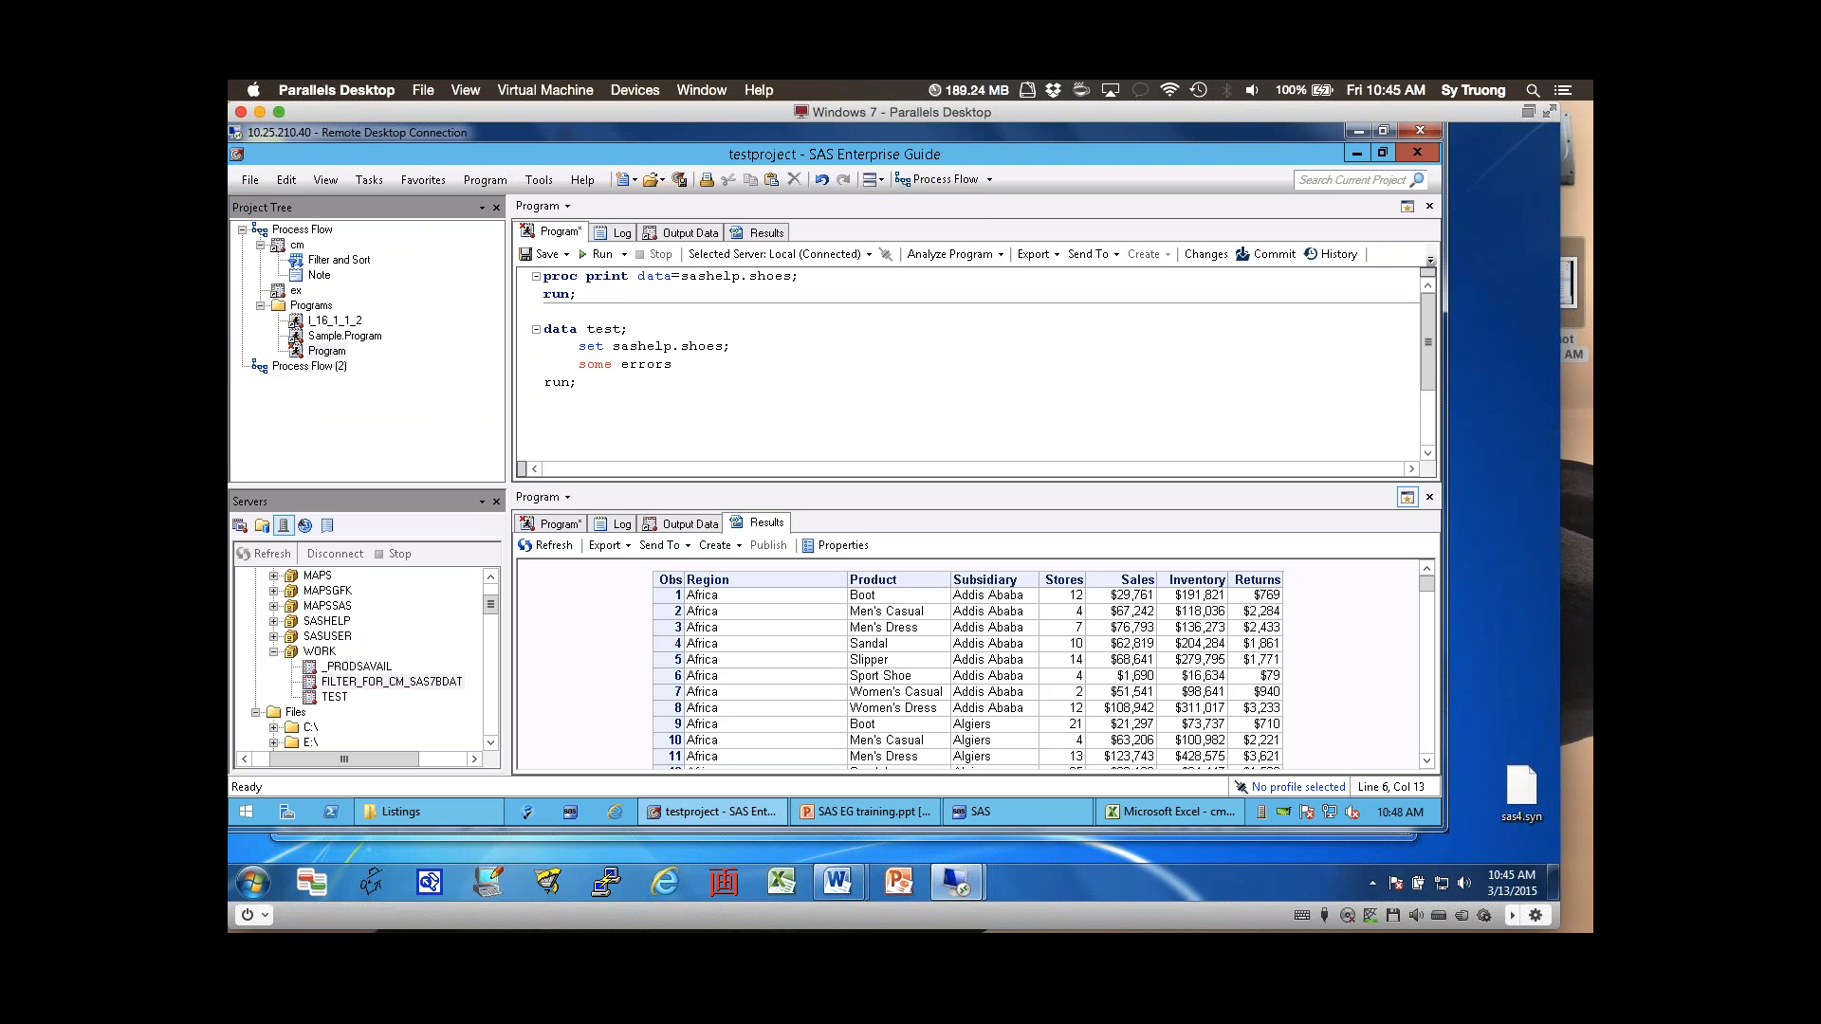
left_click(967, 660)
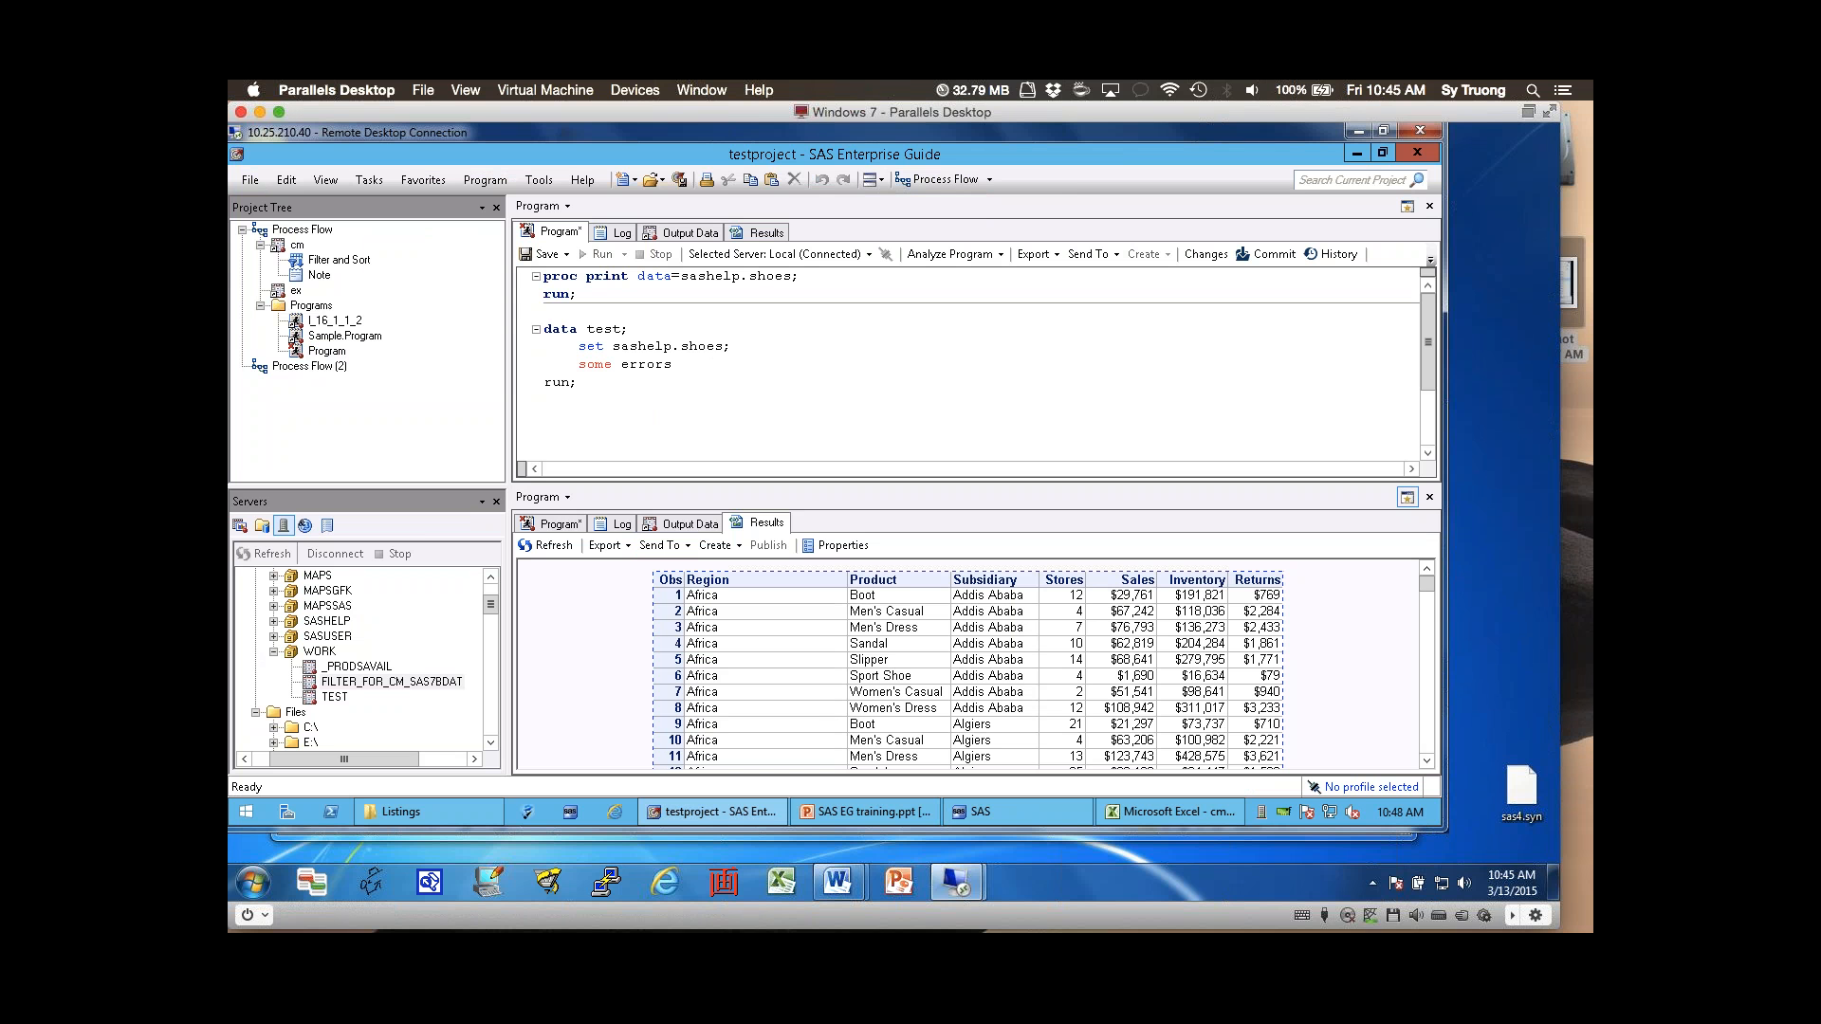
- Open the ex dataset in the lower pane and highlight the program code in the upper pane
double_click(296, 290)
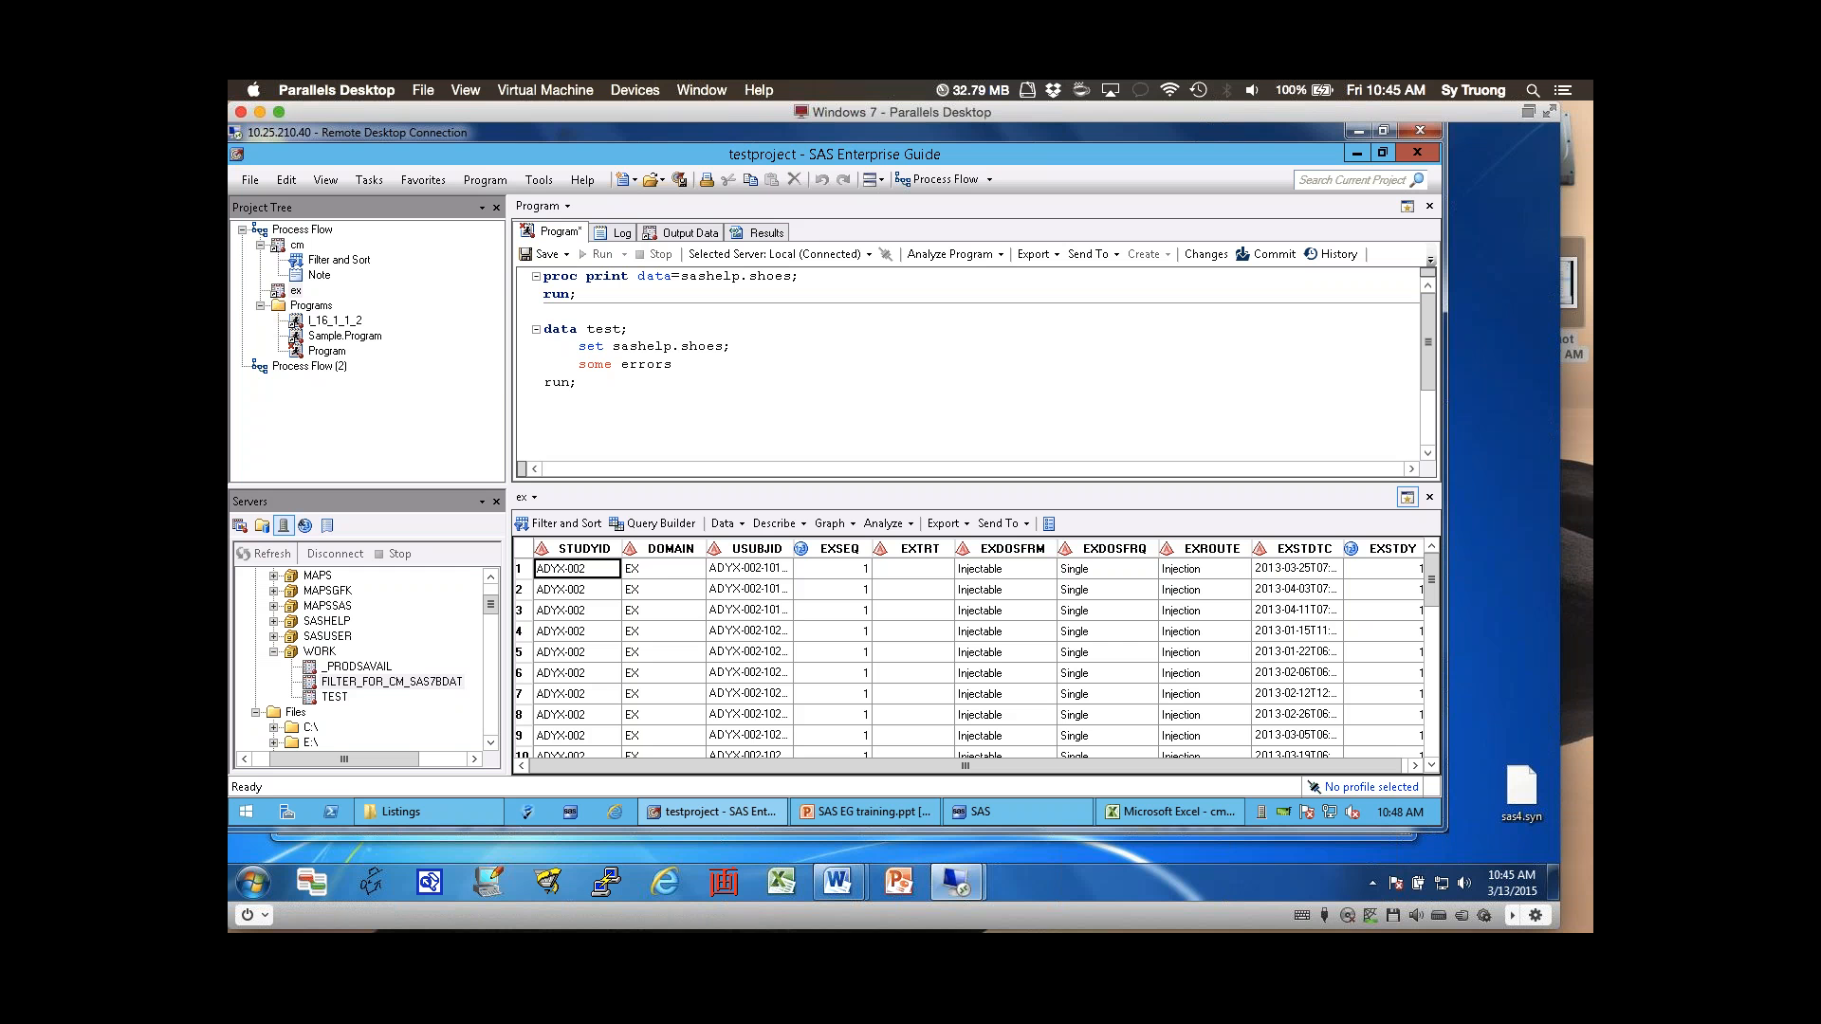
left_click(749, 611)
left_click(578, 382)
left_click_drag(578, 382, 586, 276)
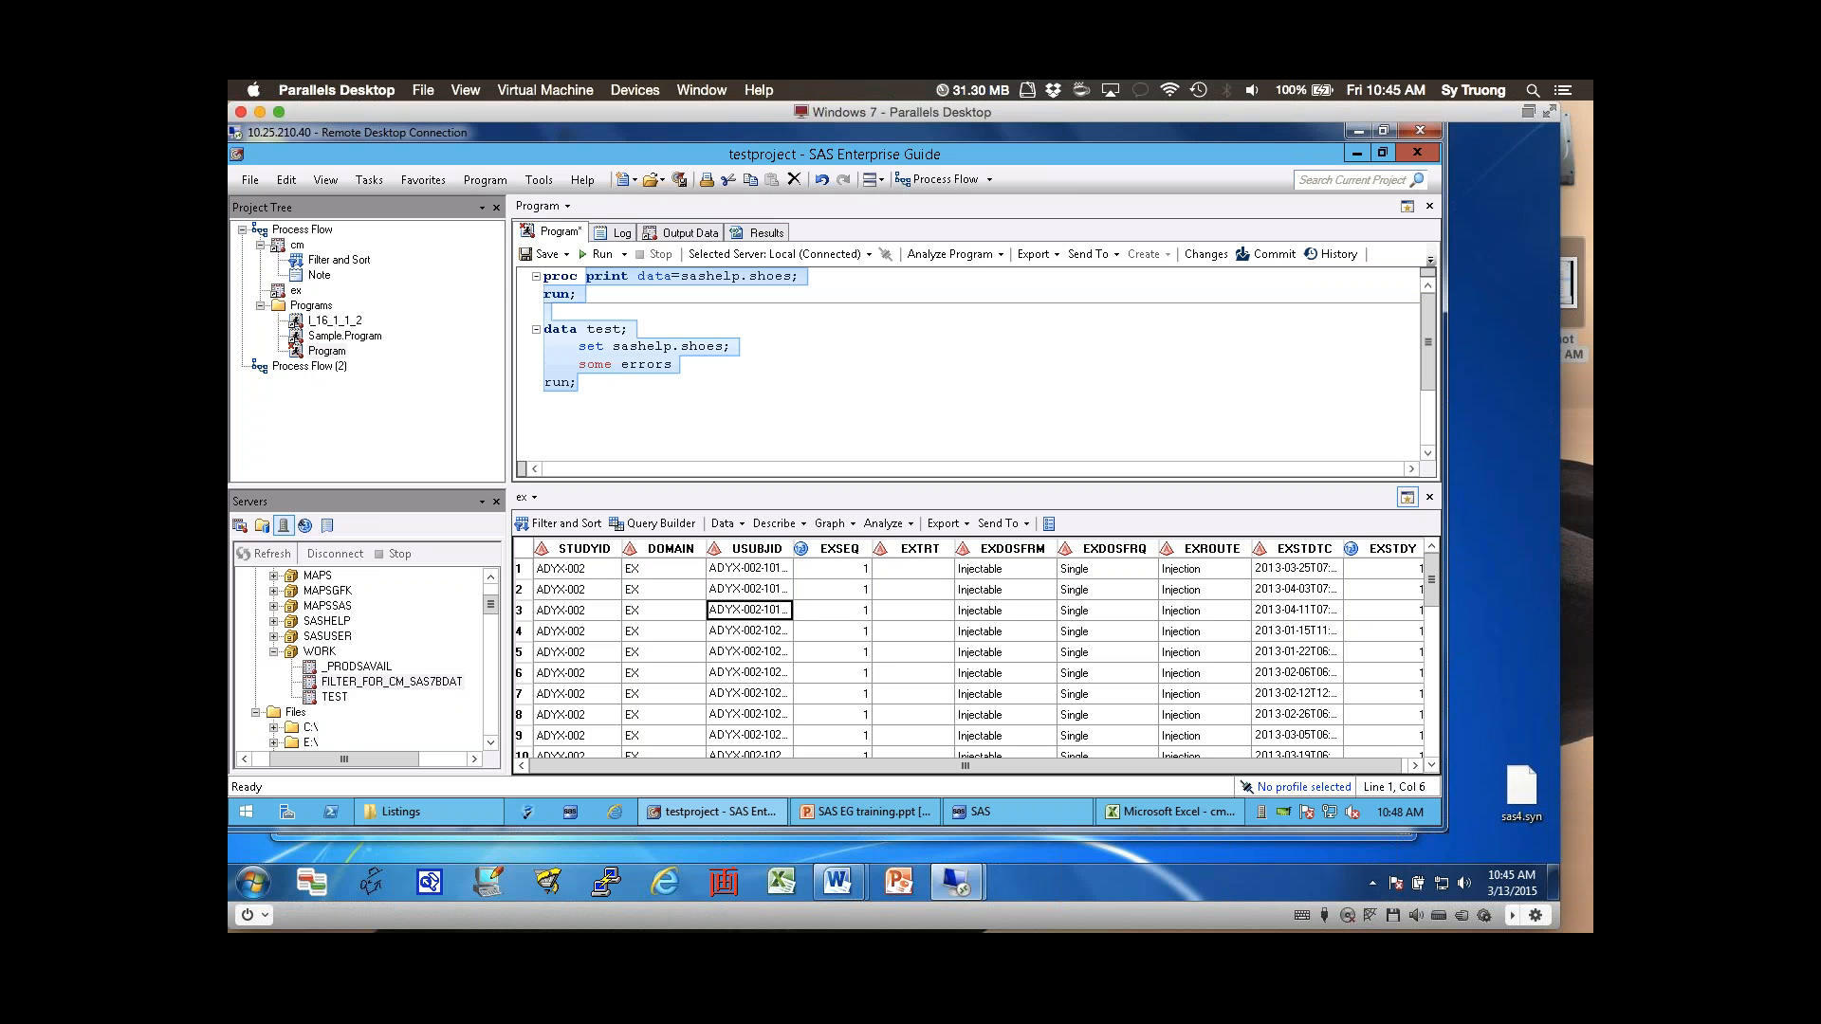
- Arrange the program and ex data with the Side By Side layout and return to the Stacked layout
left_click(875, 179)
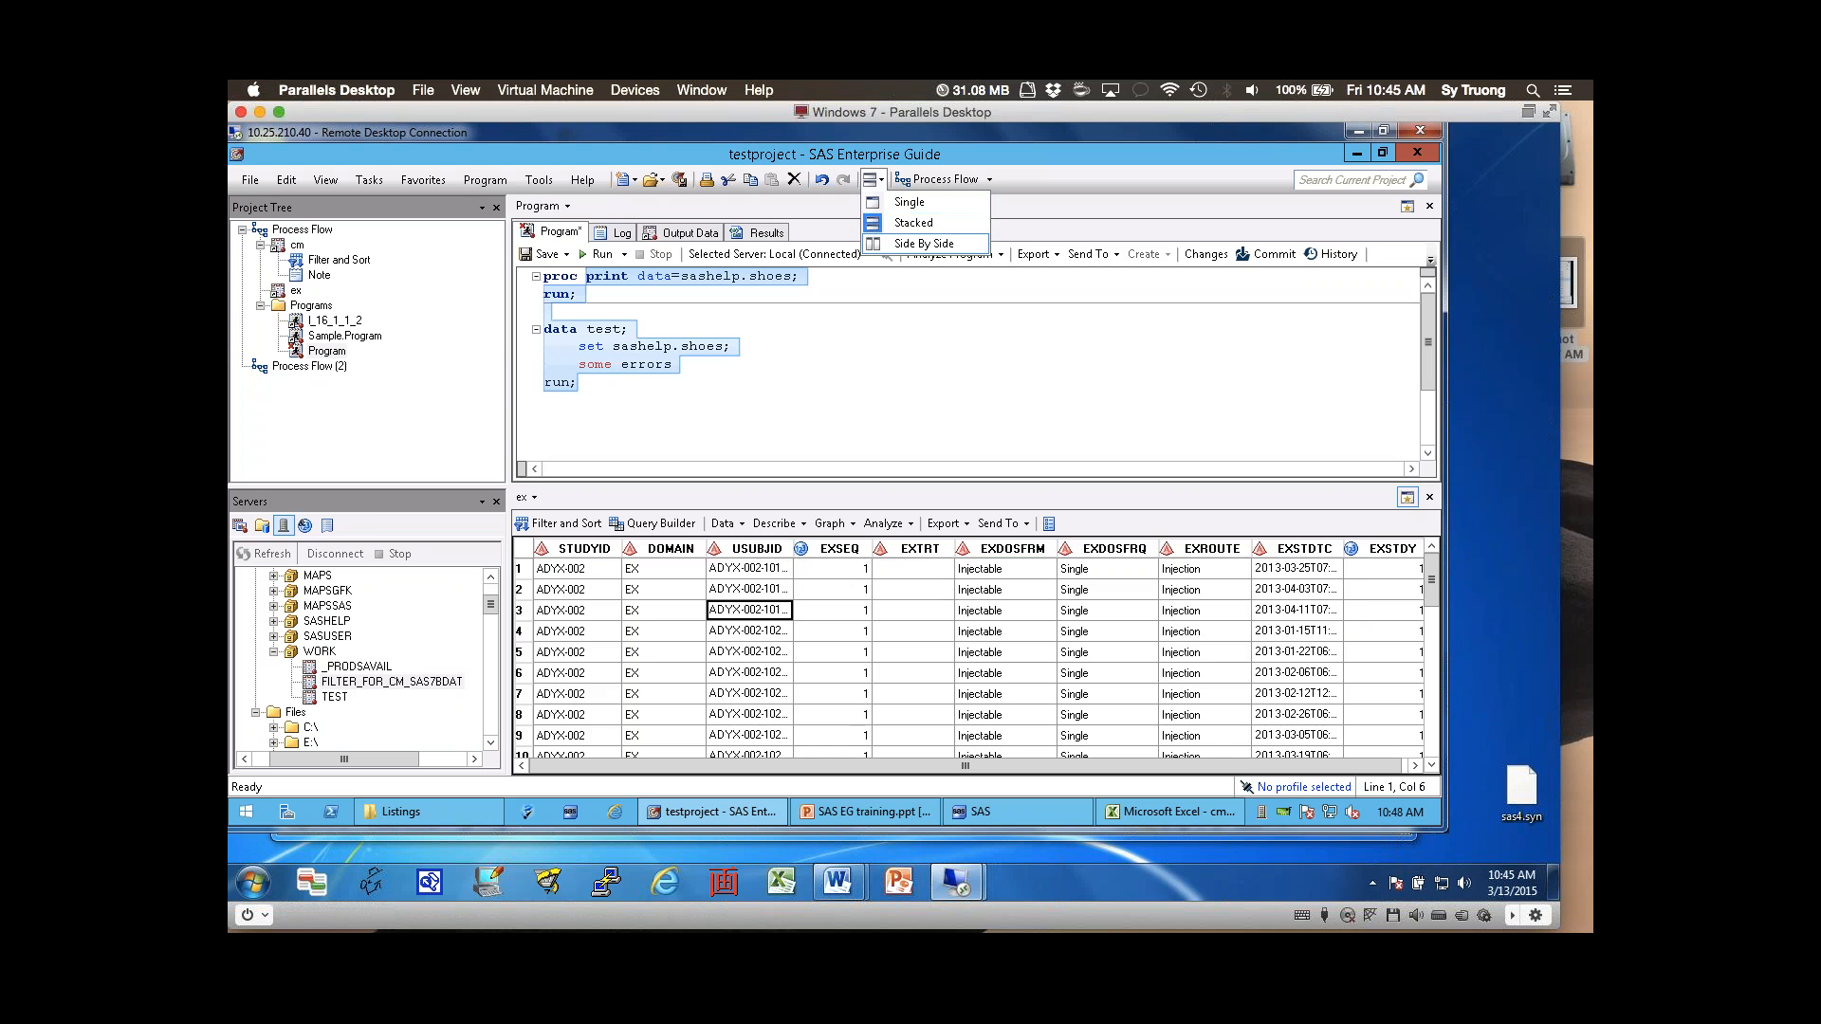
left_click(923, 243)
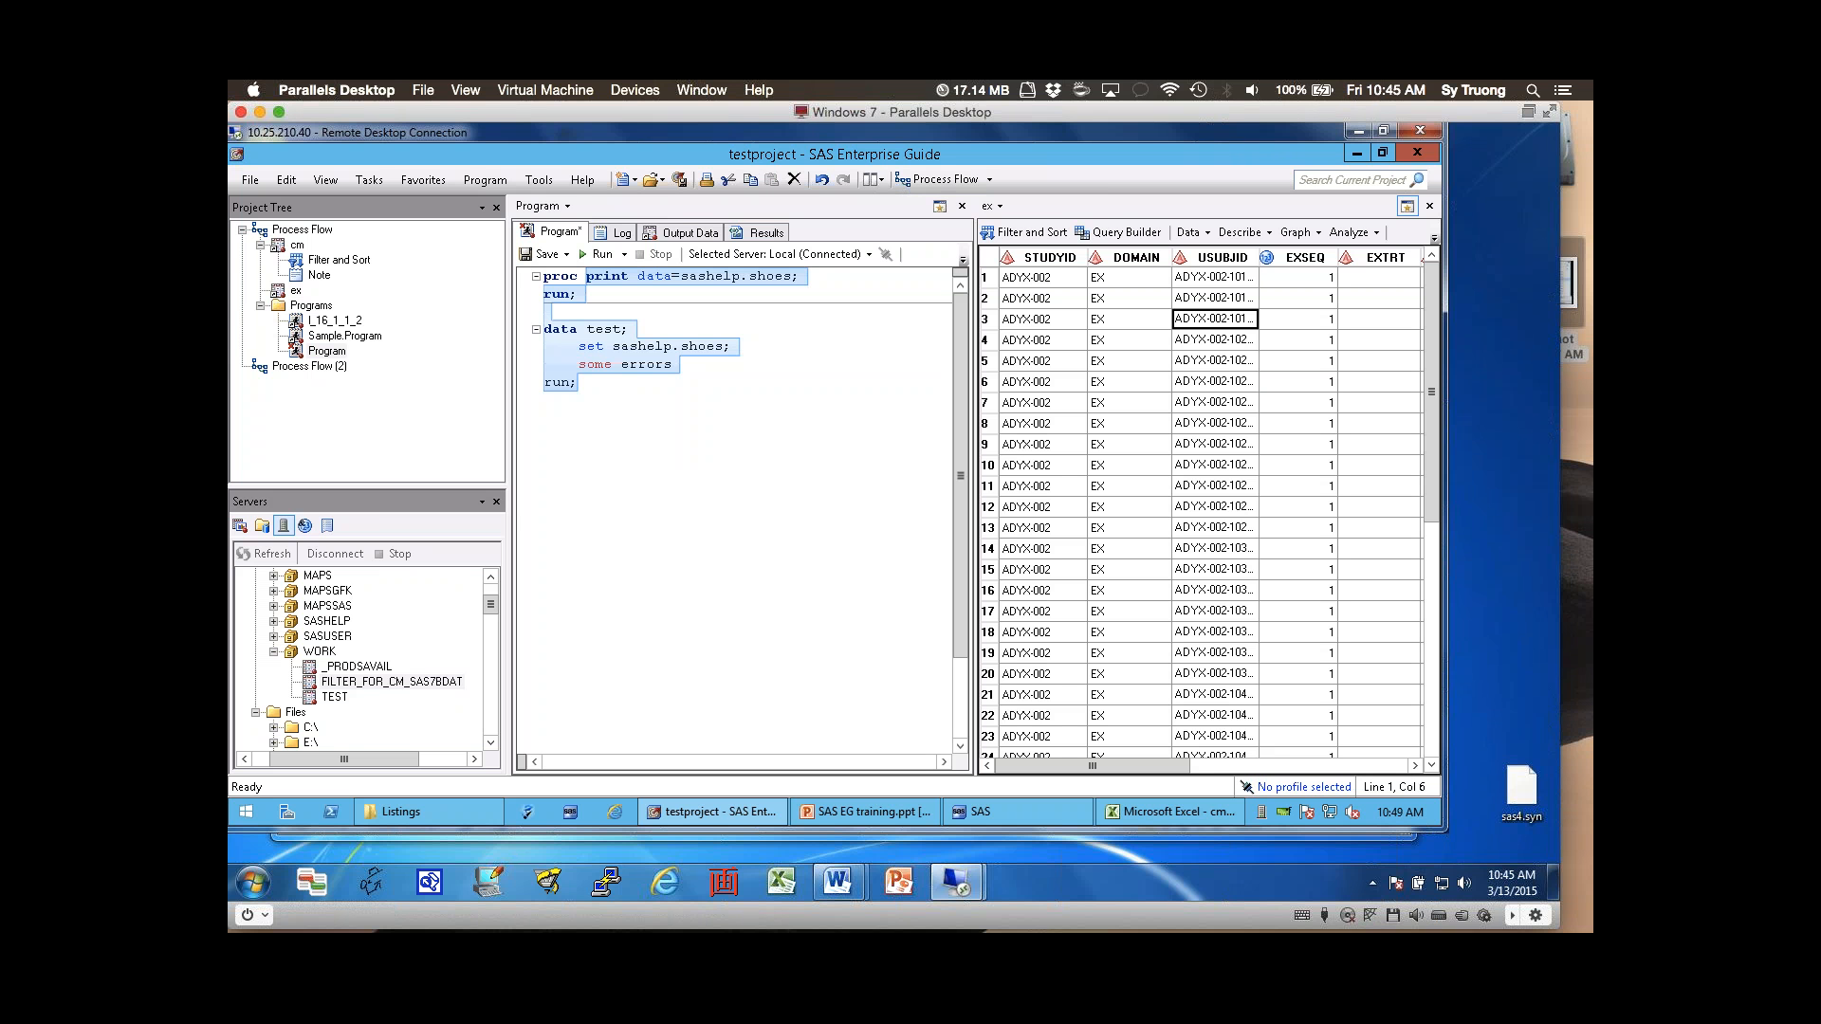
left_click(578, 383)
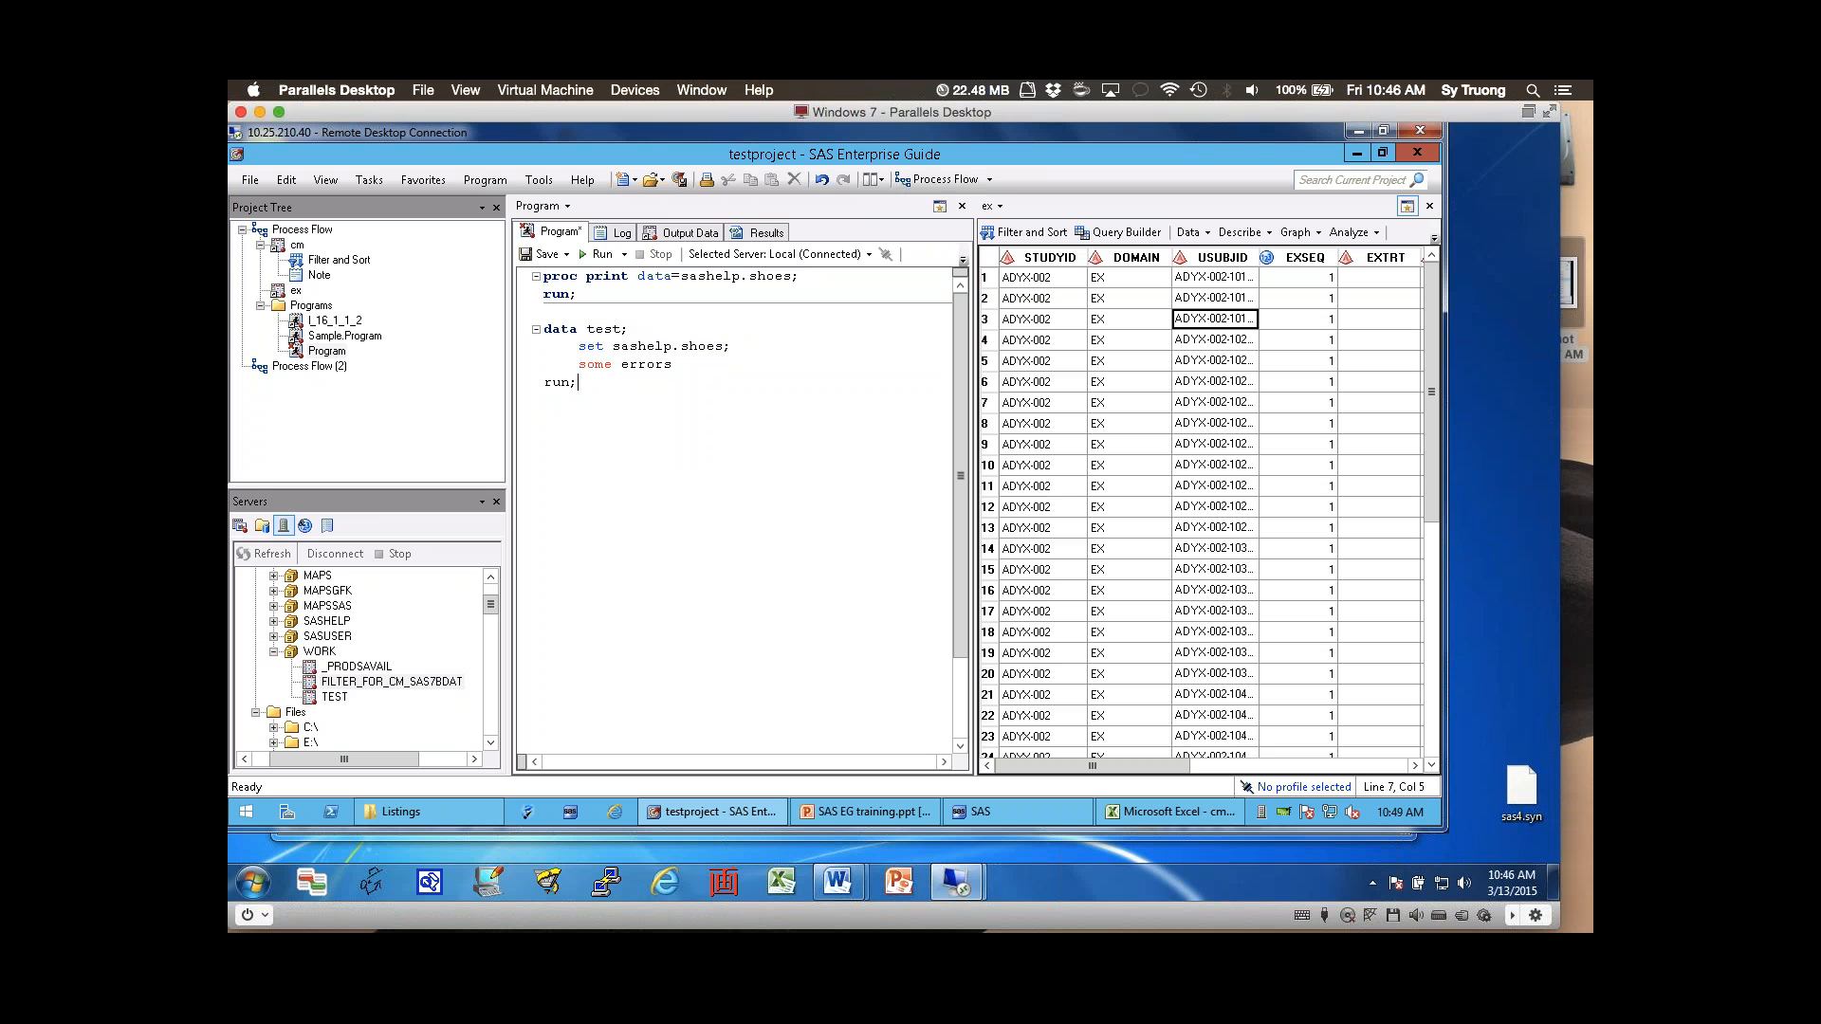
left_click(873, 181)
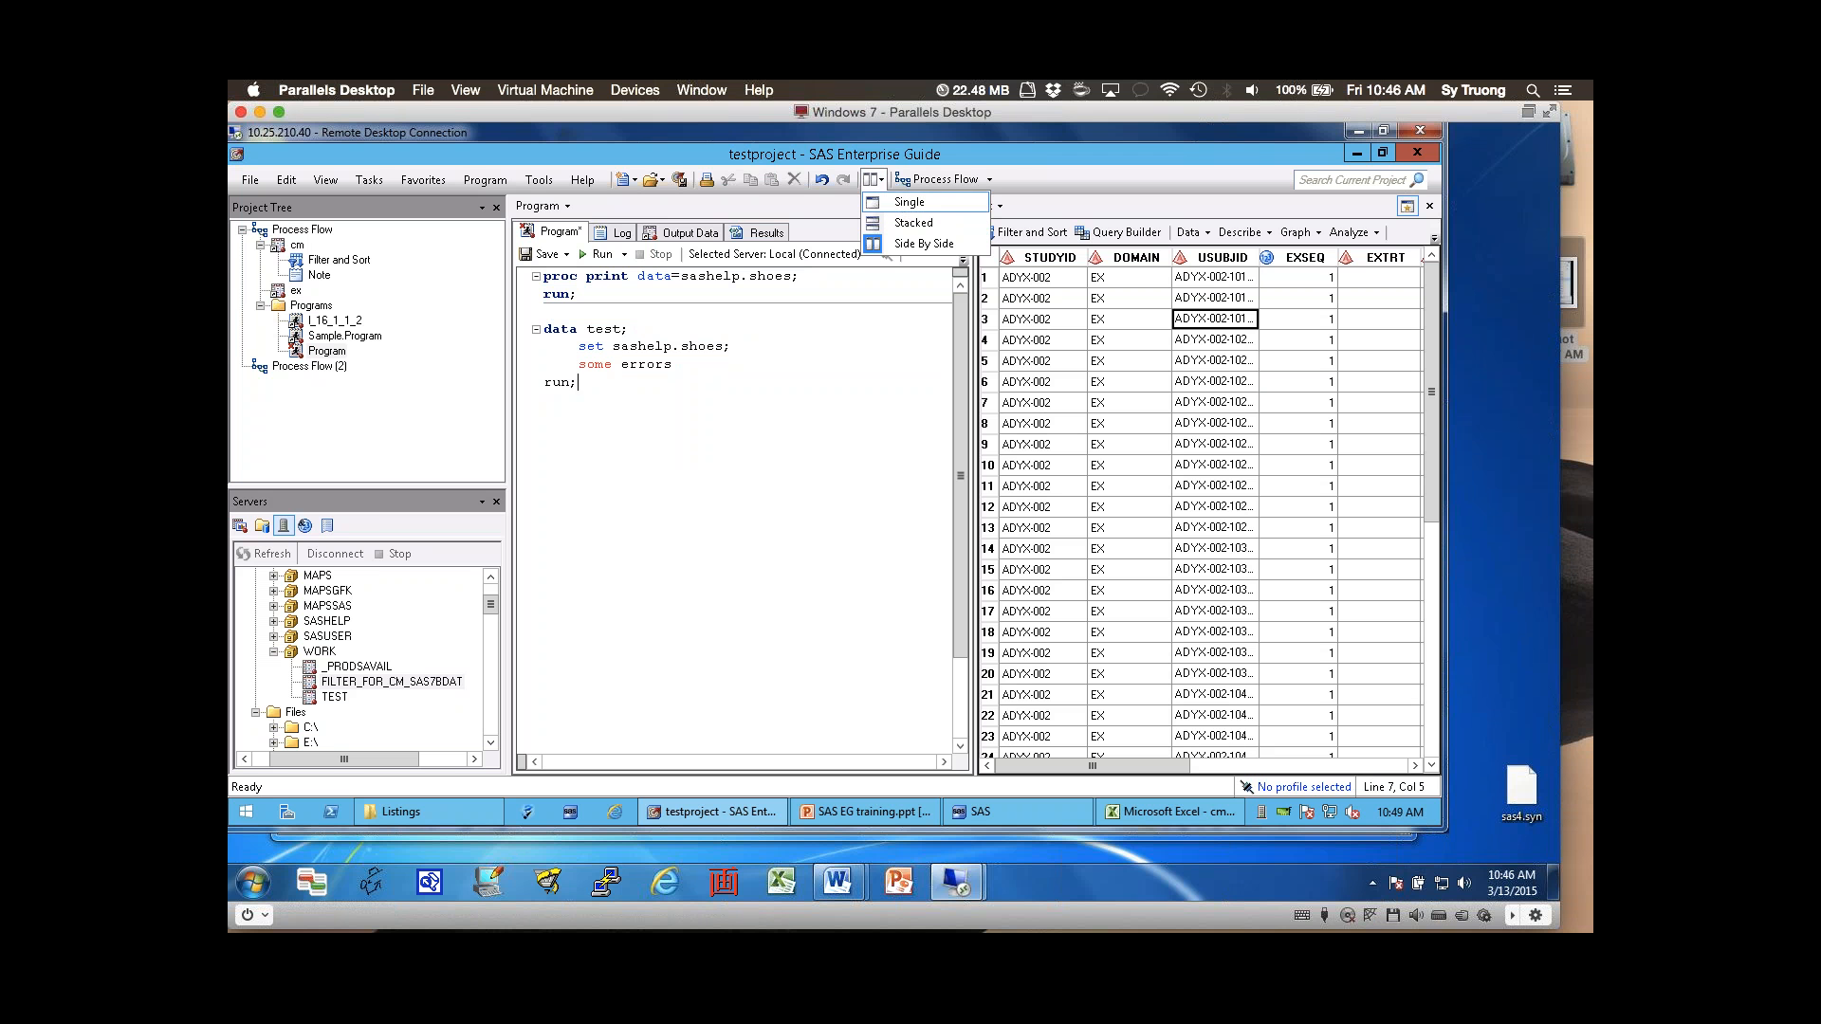
left_click(909, 202)
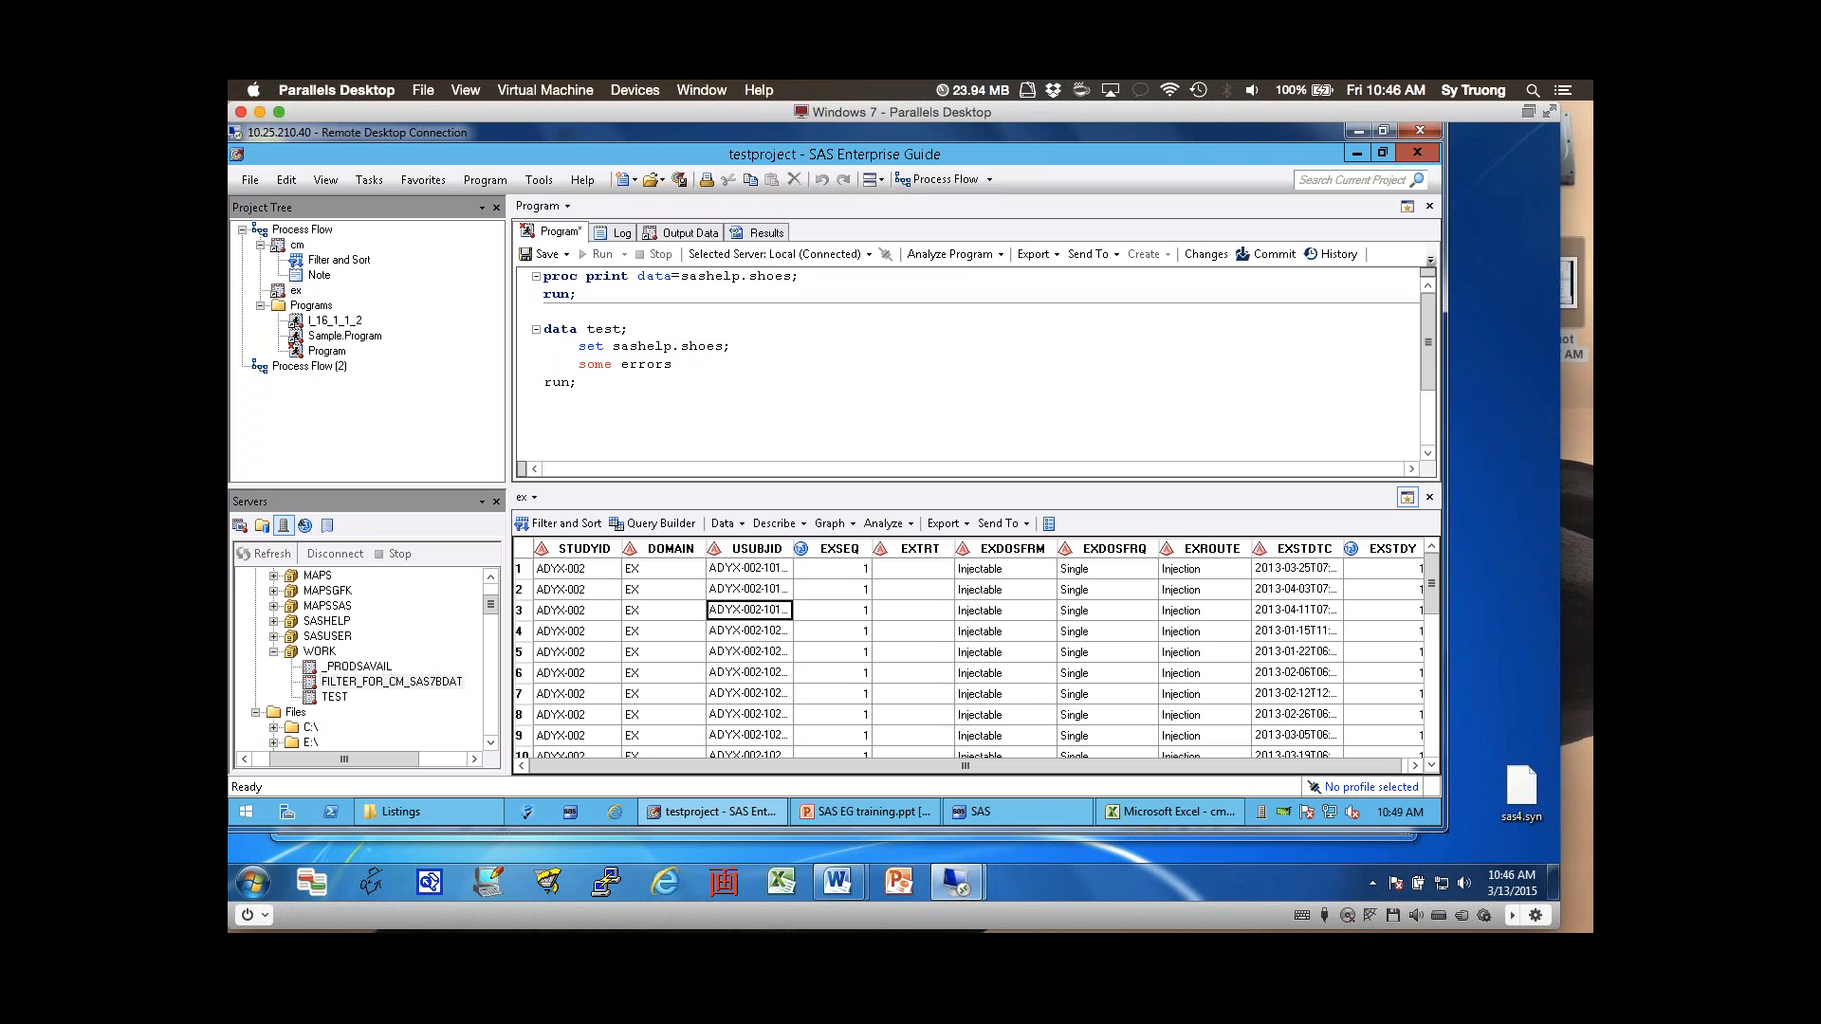
- Open the ex dataset's properties and copy its column attribute list to the clipboard
left_click_drag(578, 569, 578, 611)
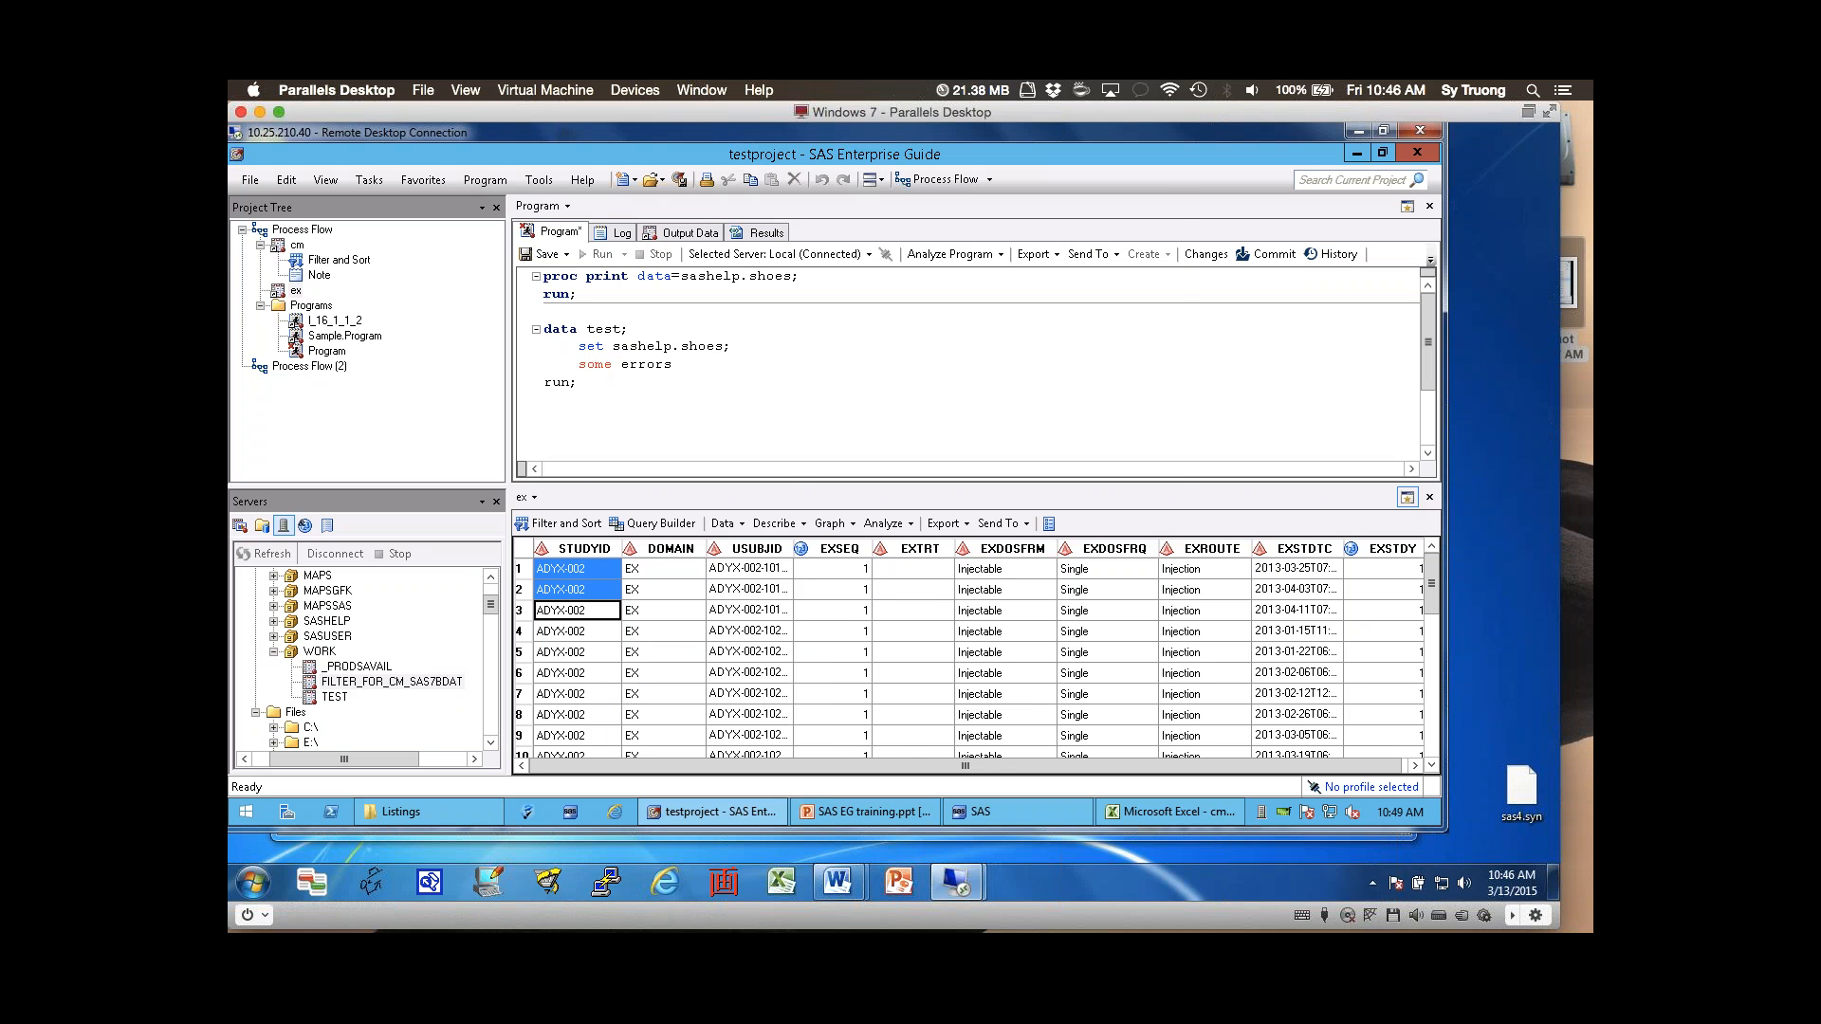
left_click(1048, 524)
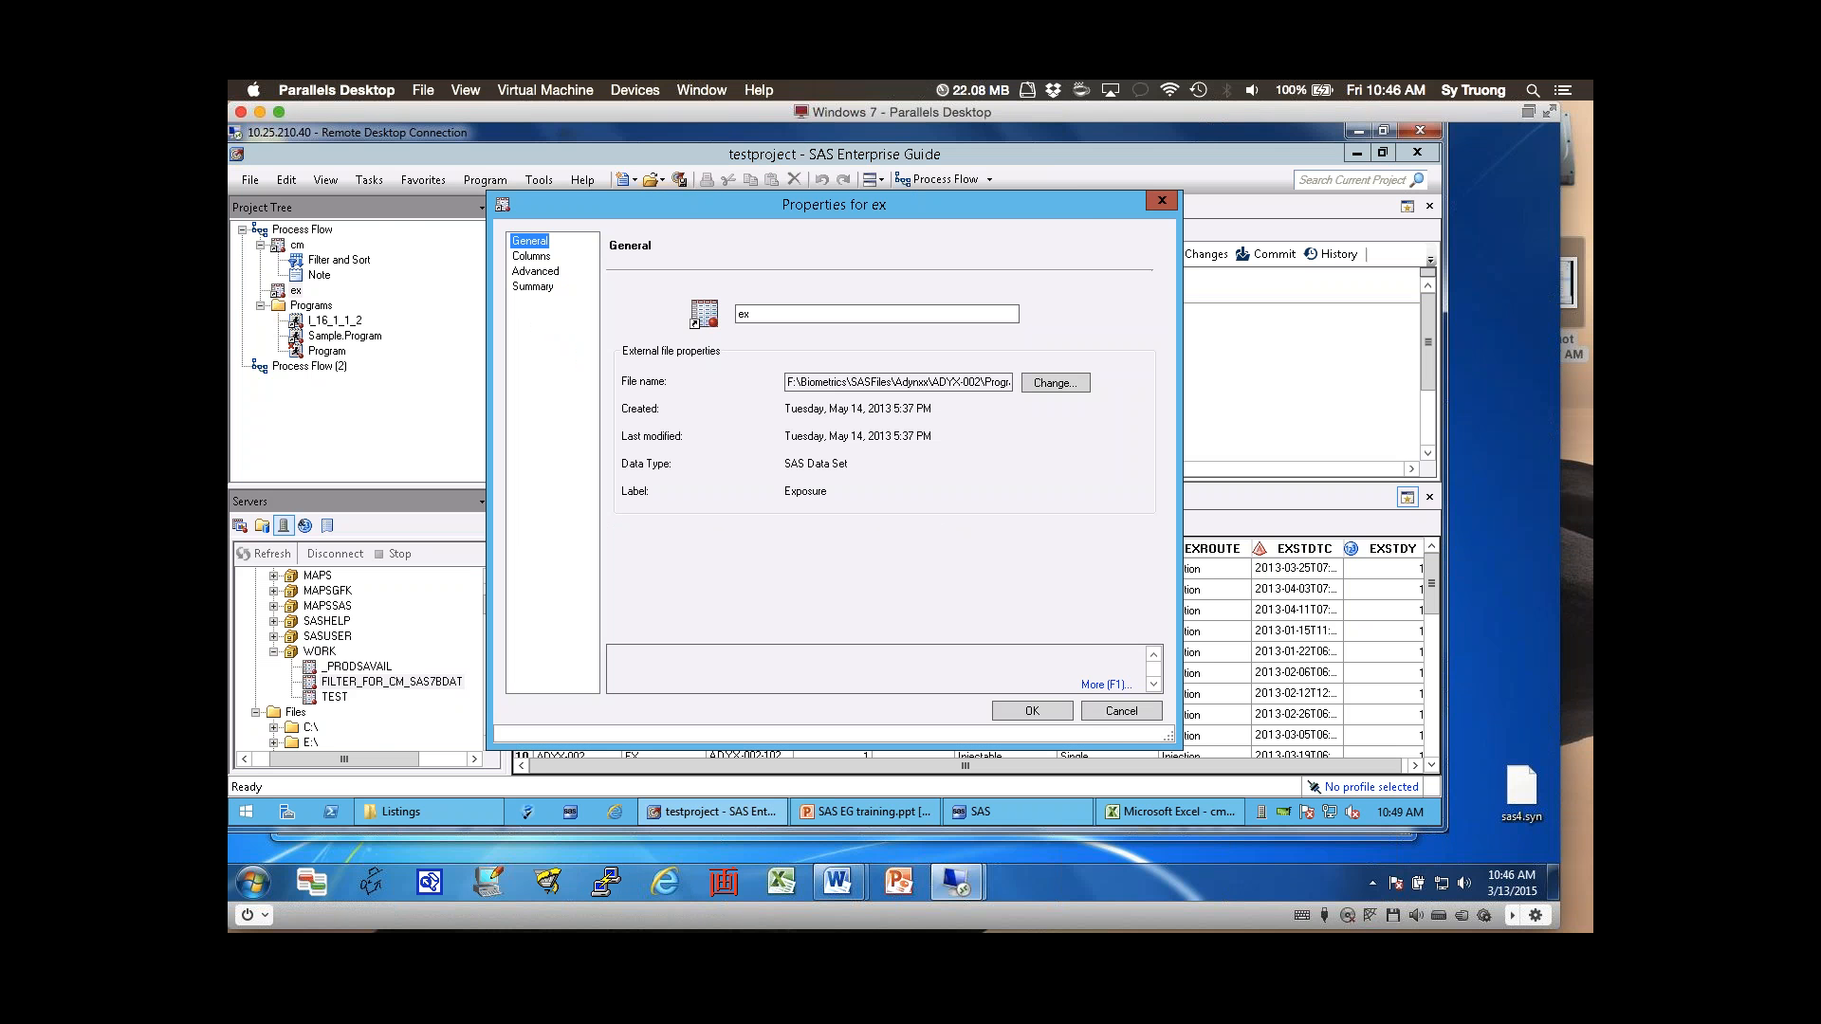
left_click_drag(664, 204, 519, 205)
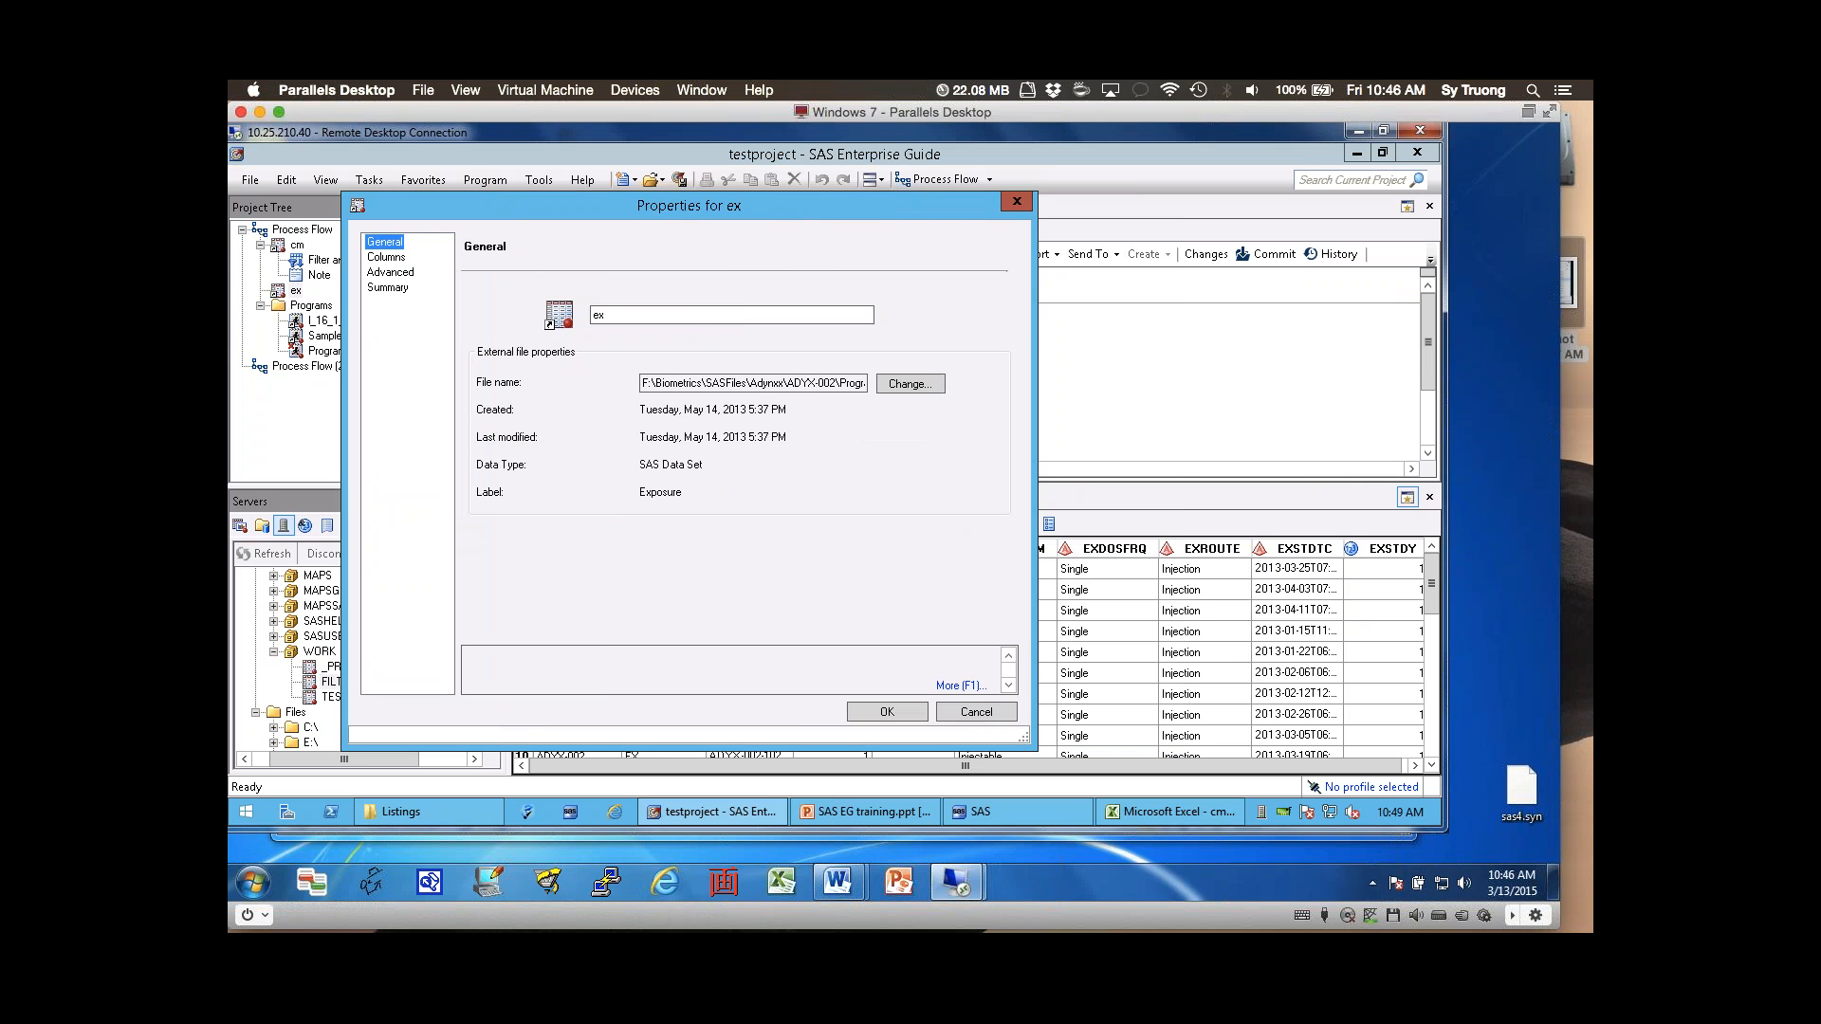
left_click(386, 257)
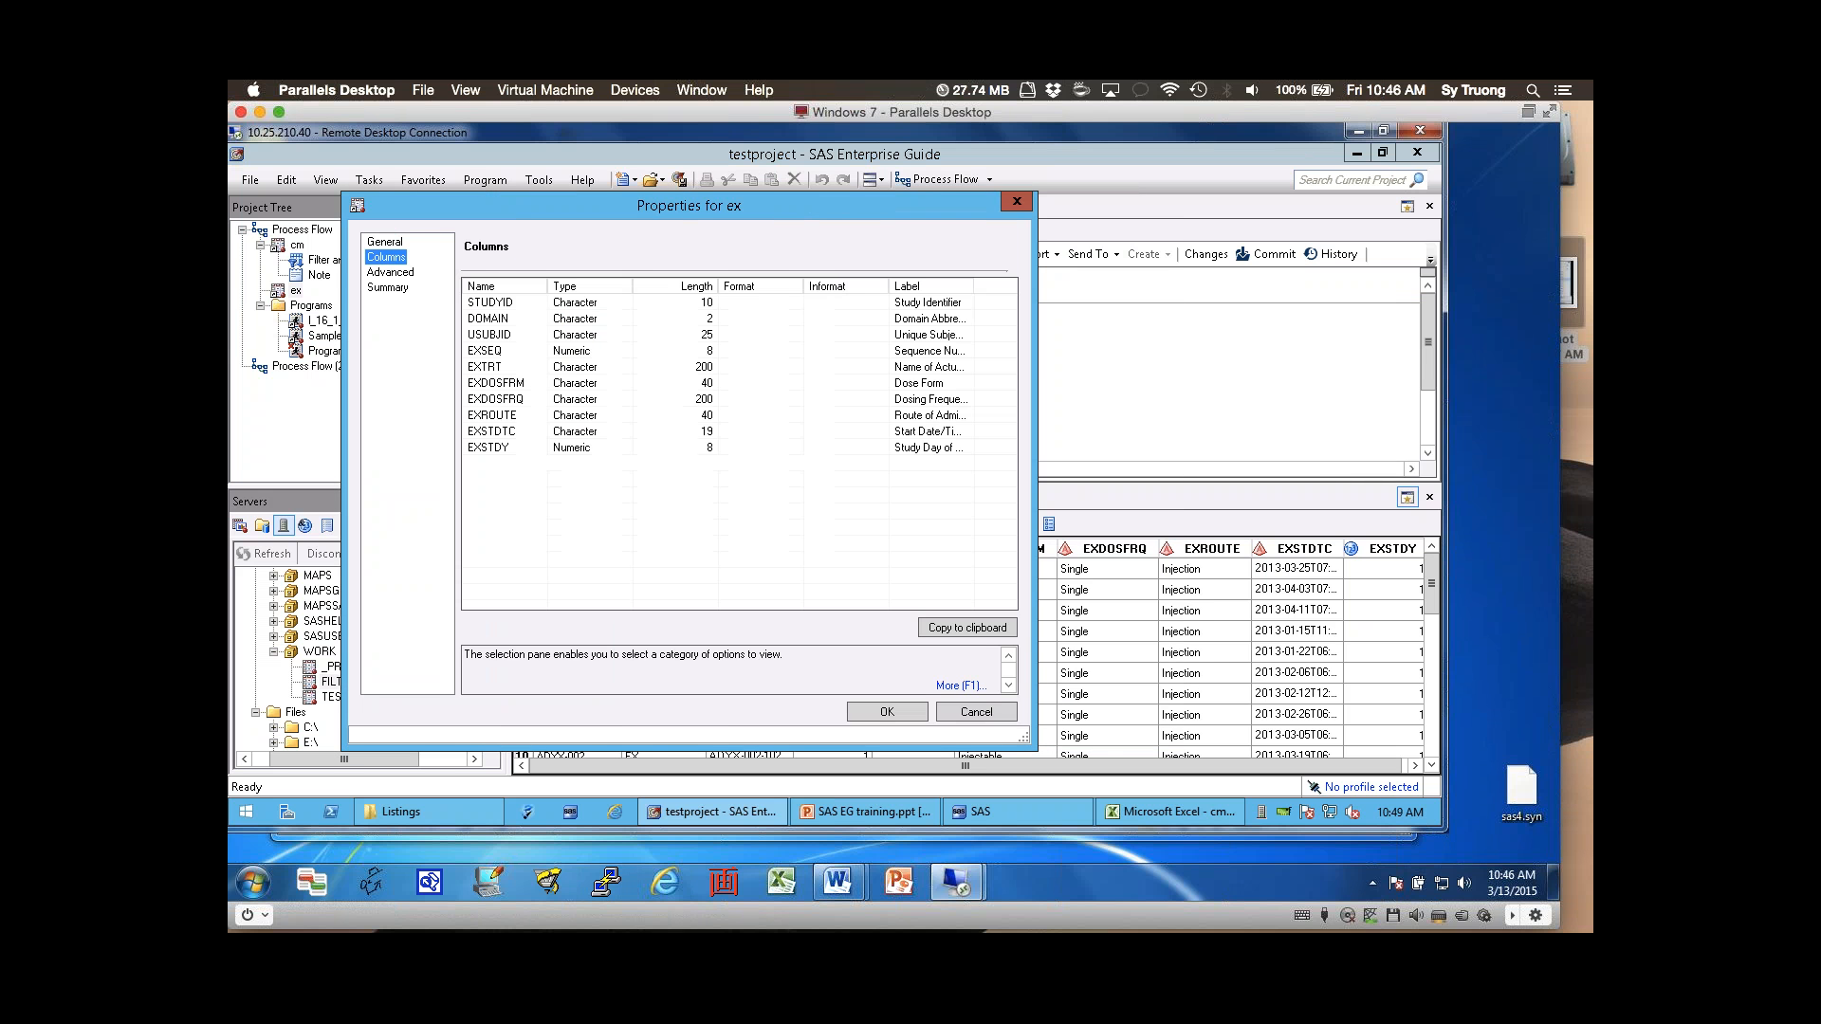
left_click(491, 303)
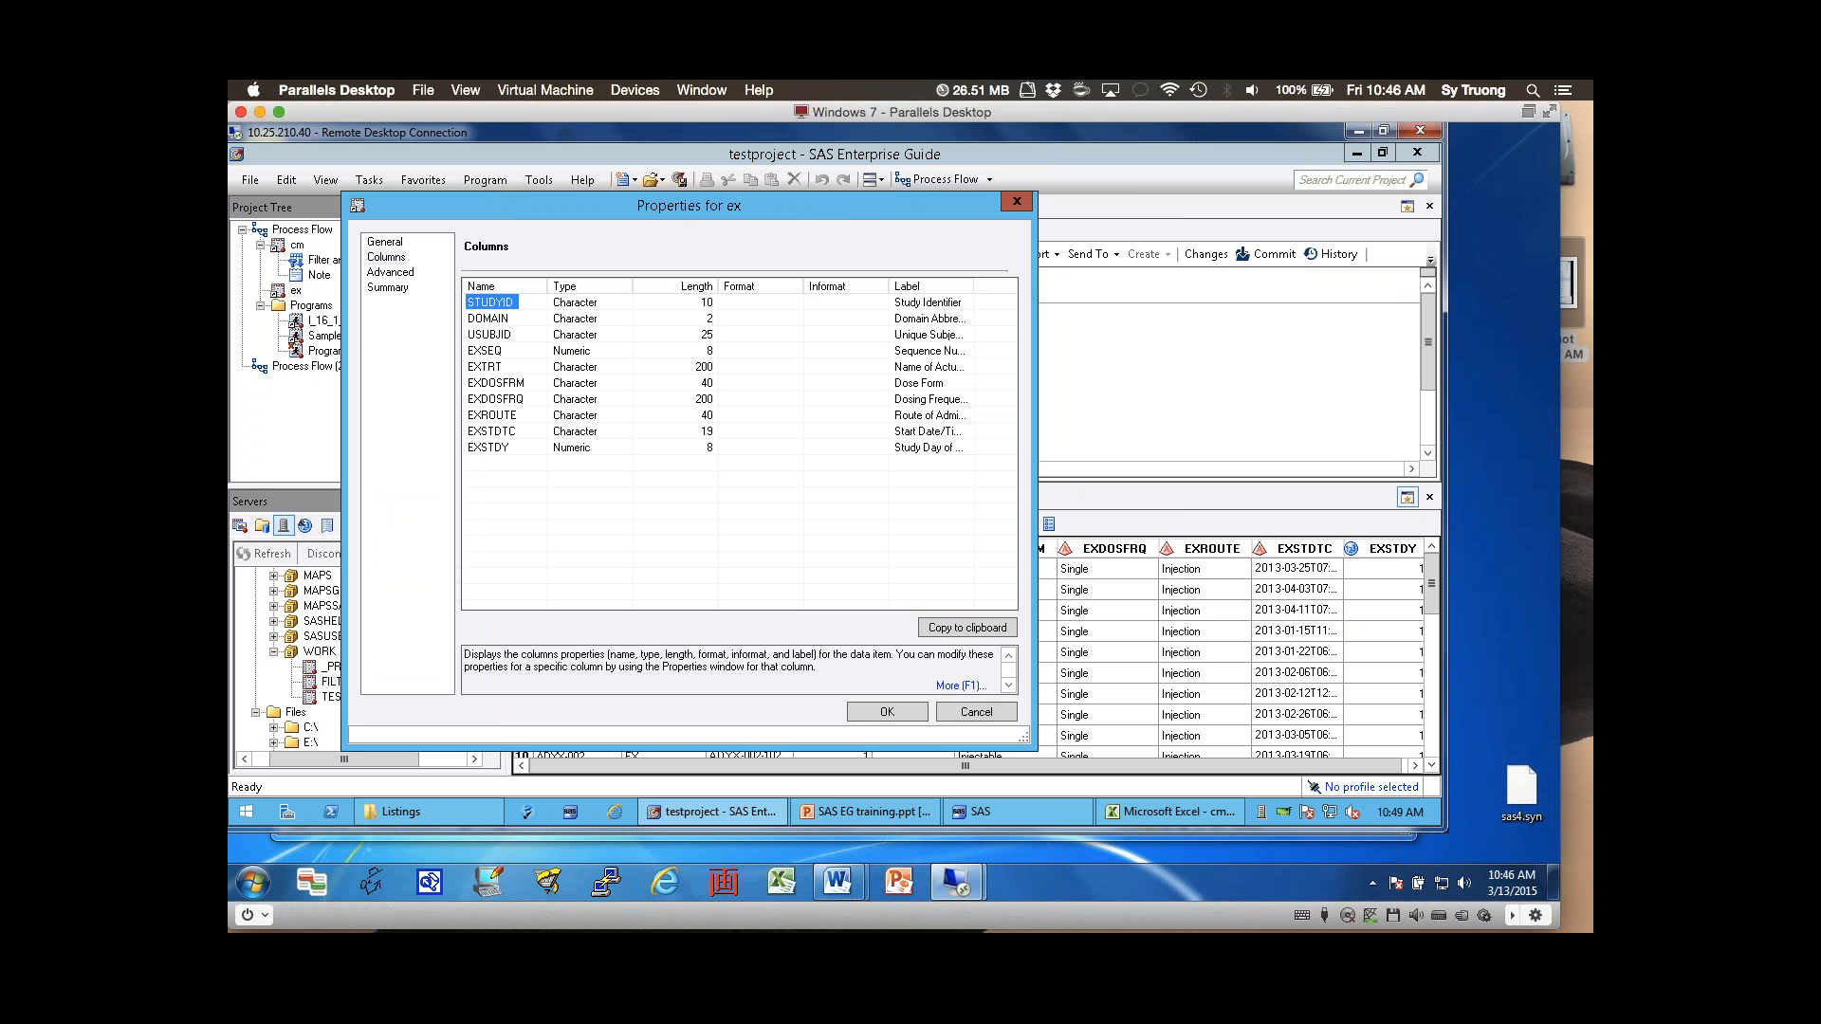
left_click(967, 627)
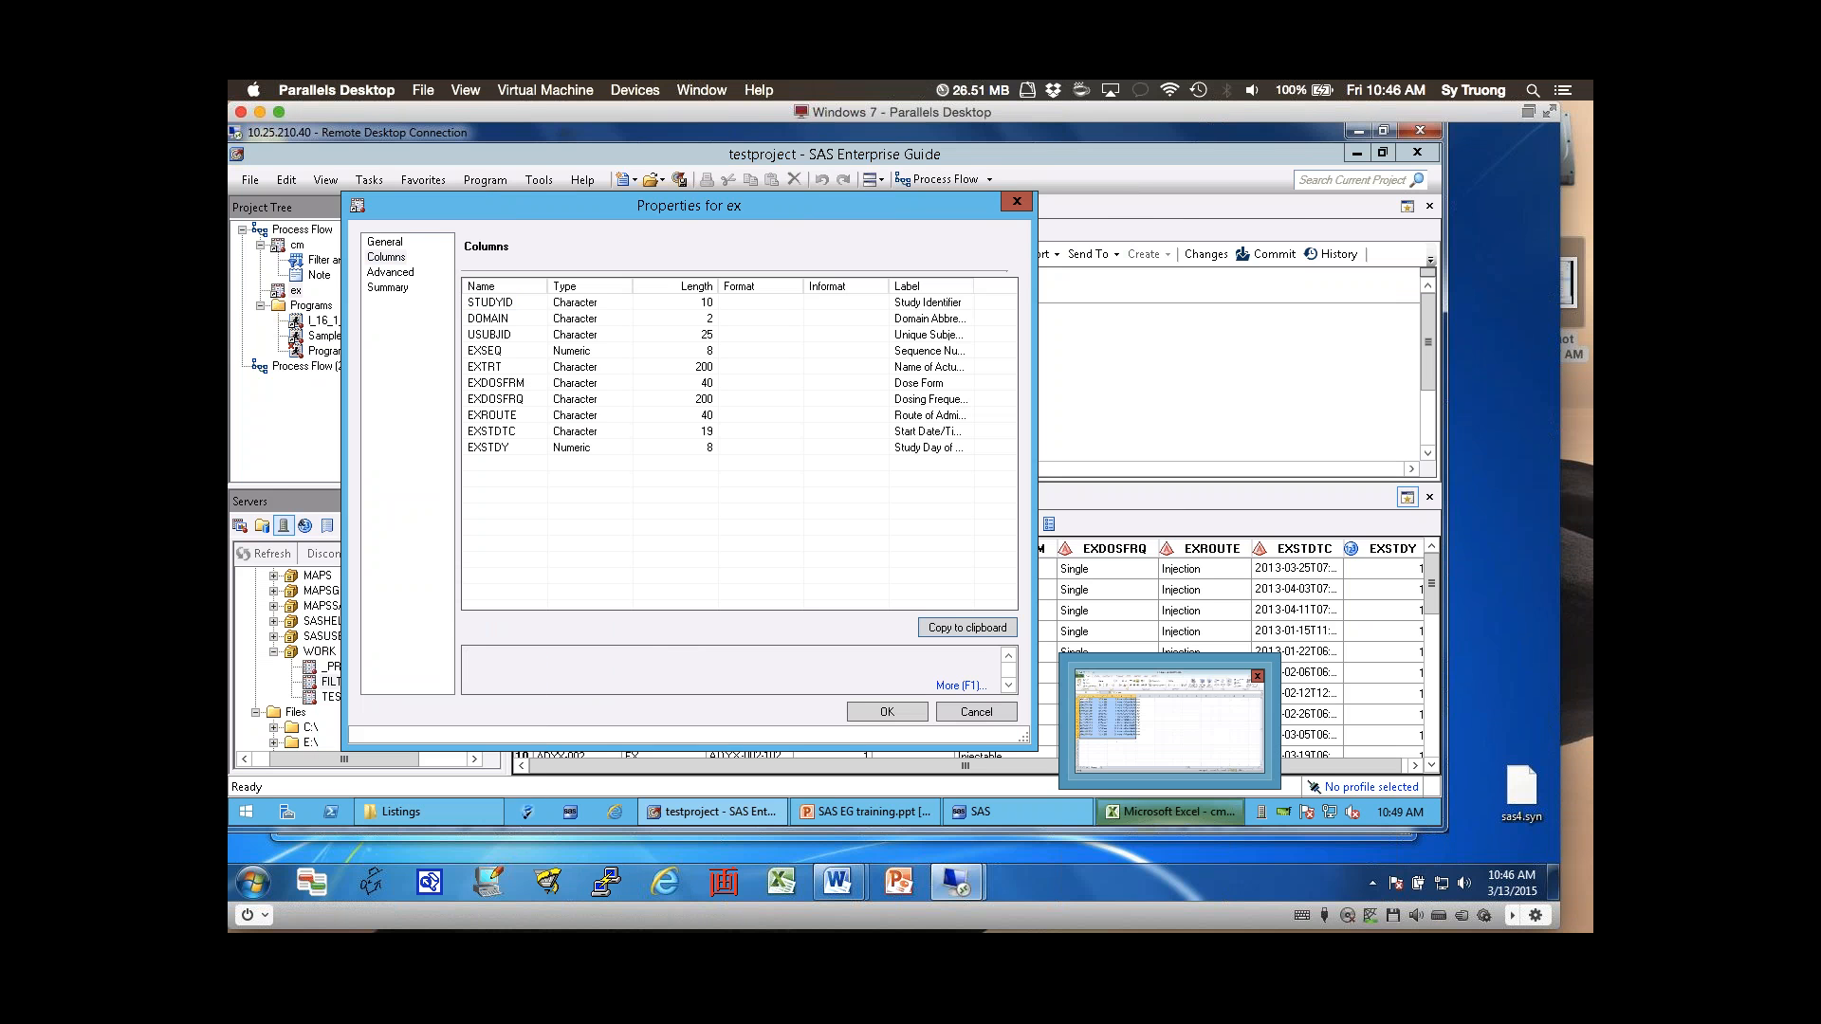
- Switch to the cm.xlsx workbook in Excel, add a new worksheet and paste the ex column attributes at A1
left_click(1169, 812)
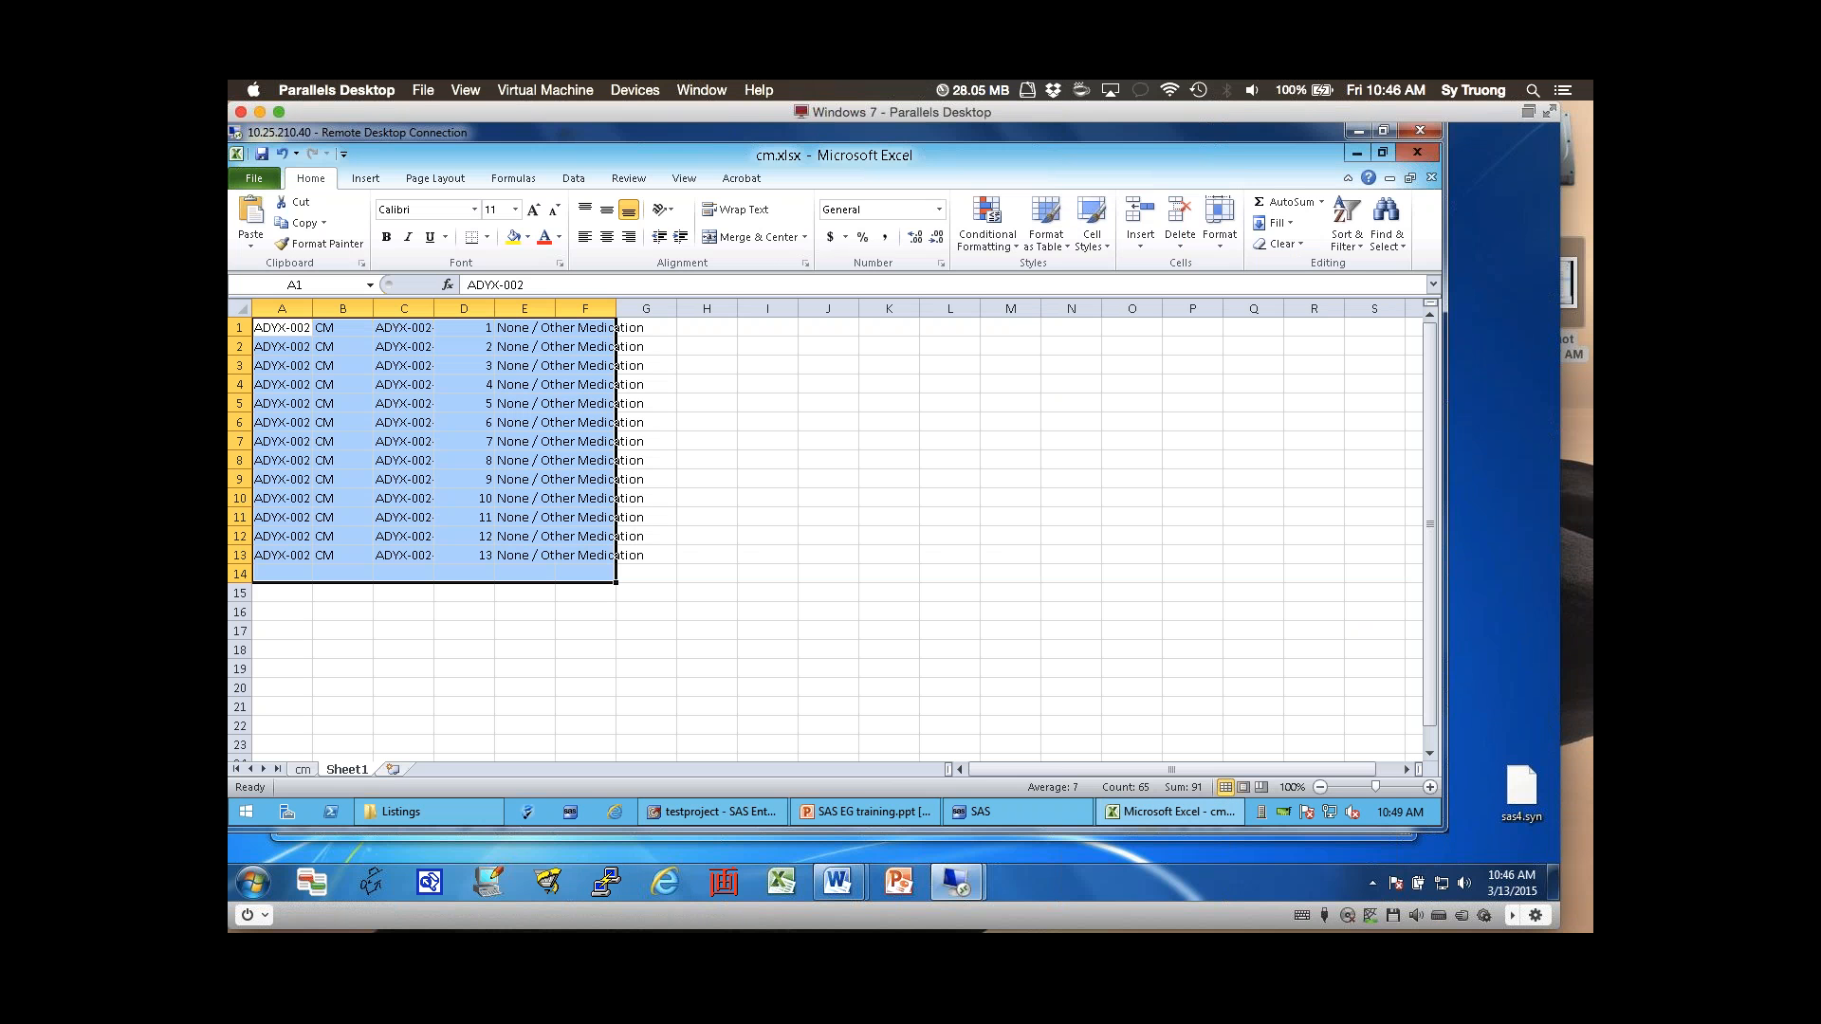
left_click(393, 769)
type("Name\tType\tLength\tFormat\tInformat\tLabel STUDYID\tCharacter\t10\t\t\tStudy Identifier DOMAIN\tCharacter\t2\t\t\tDomain Abbreviation USUBJID\tCharacter\t25\t\t\tUnique Subject Identifier EXSEQ\tNumeric\t8\t\t\tSequence Number EXTRT\tCharacter\t200\t\t\tName of Actual Treatment EXDOSFRM\tCharacter\t40\t\t\tDose Form EXDOSFRQ\tCharacter\t200\t\t\tDosing Frequency Per Interval EXROUTE\tCharacter\t40\t\t\tRoute of Administration EXSTDTC\tCharacter\t19\t\t\tStart Date/Time of Treatment EXSTDY\tNumeric\t8\t\t\tStudy Day of Start of Treatment")
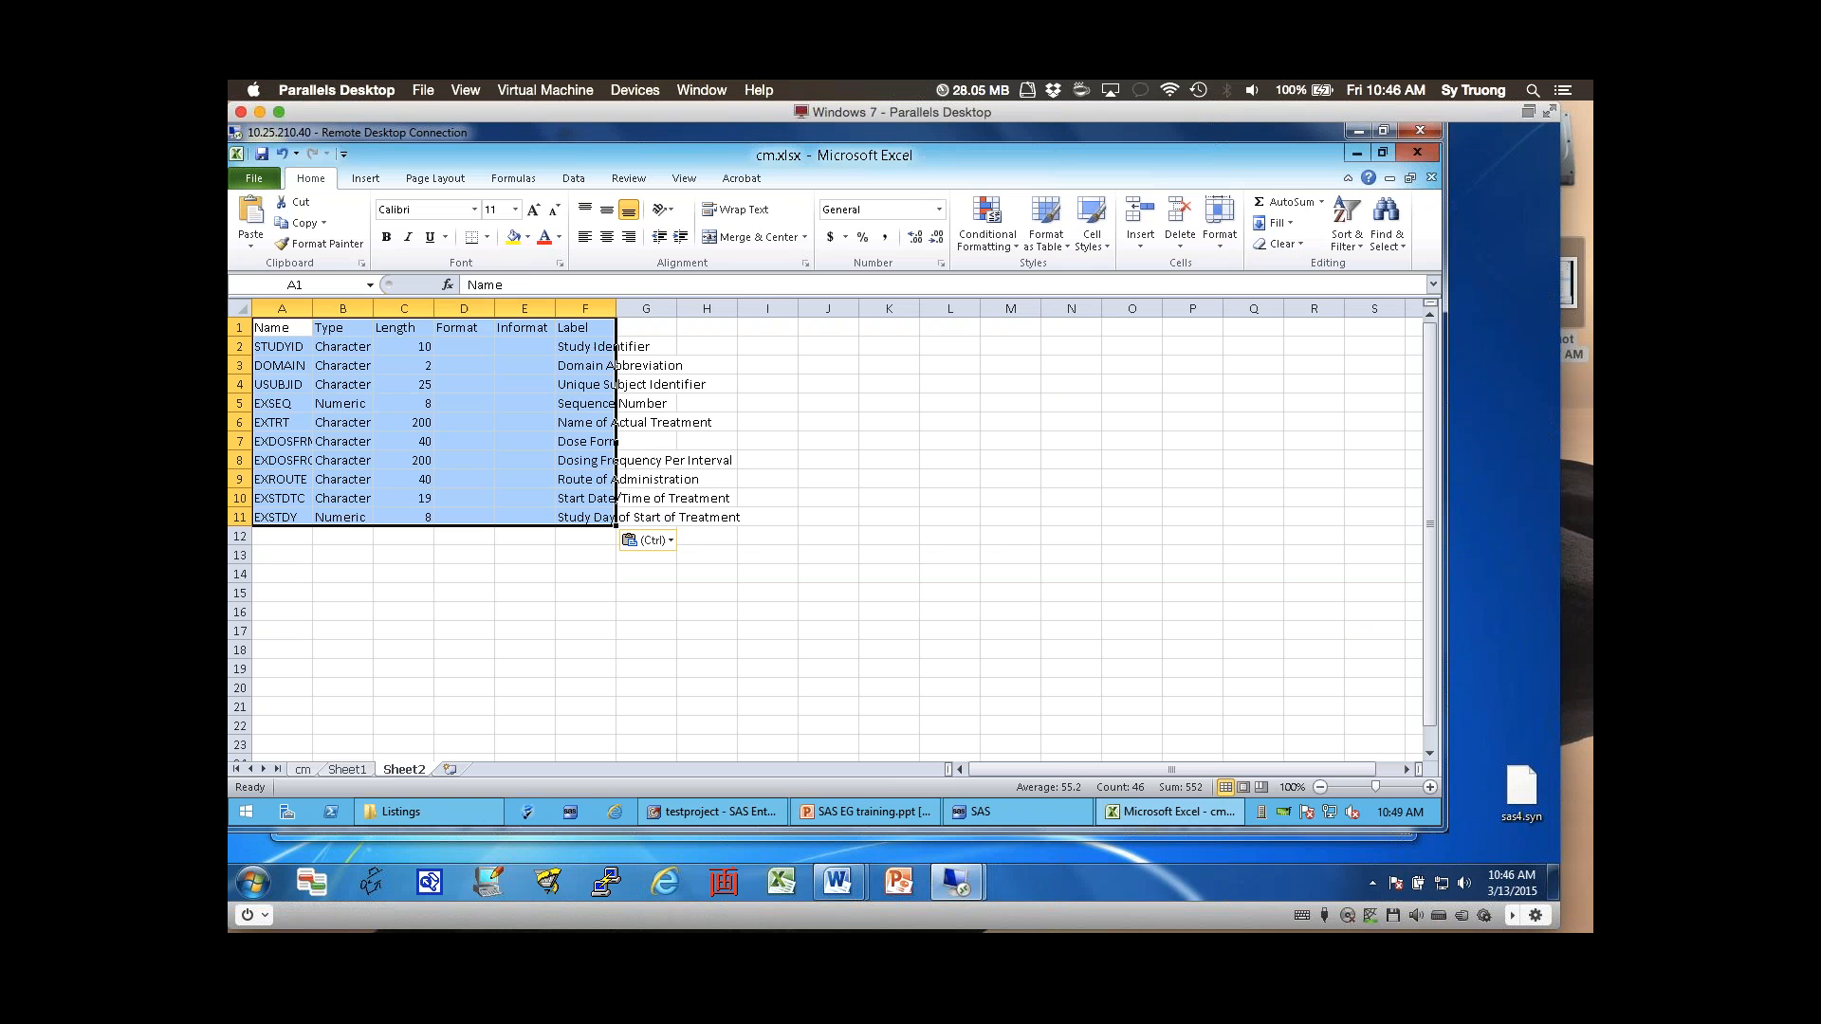
- Deselect the pasted attributes in the workbook, switch back to SAS Enterprise Guide and close the ex properties without changes
left_click(707, 706)
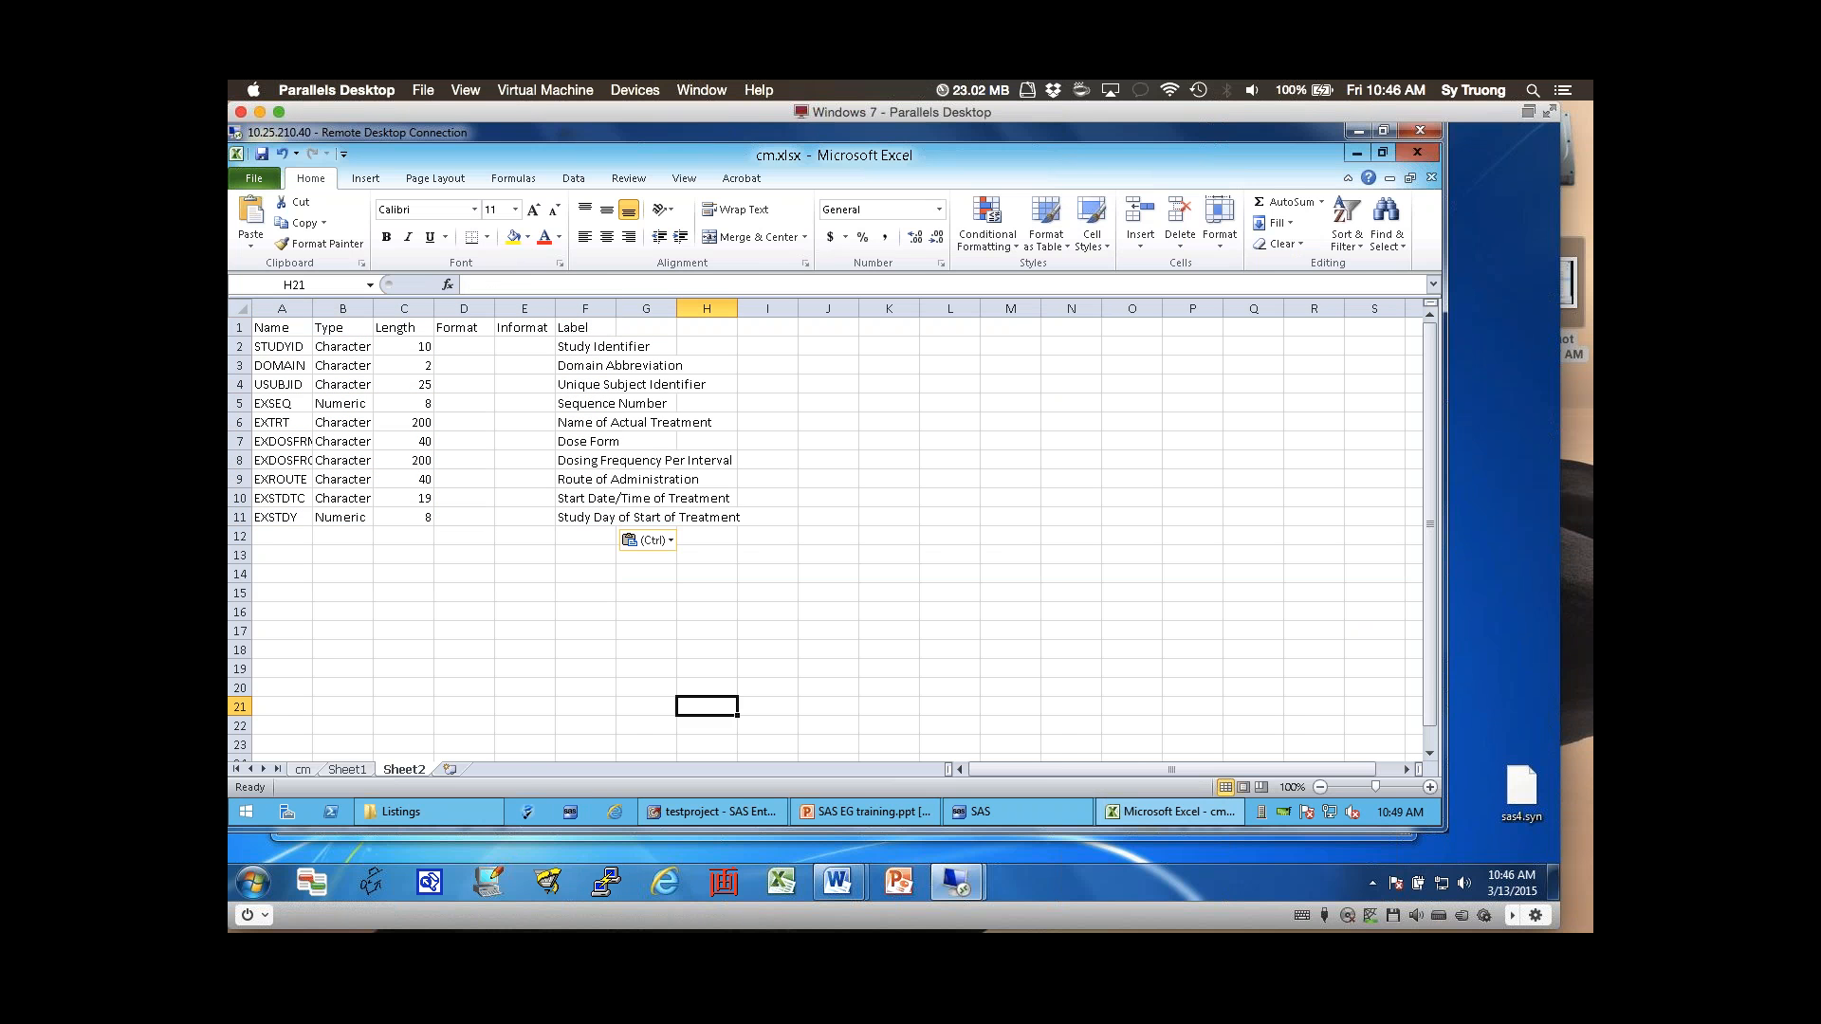
left_click(711, 811)
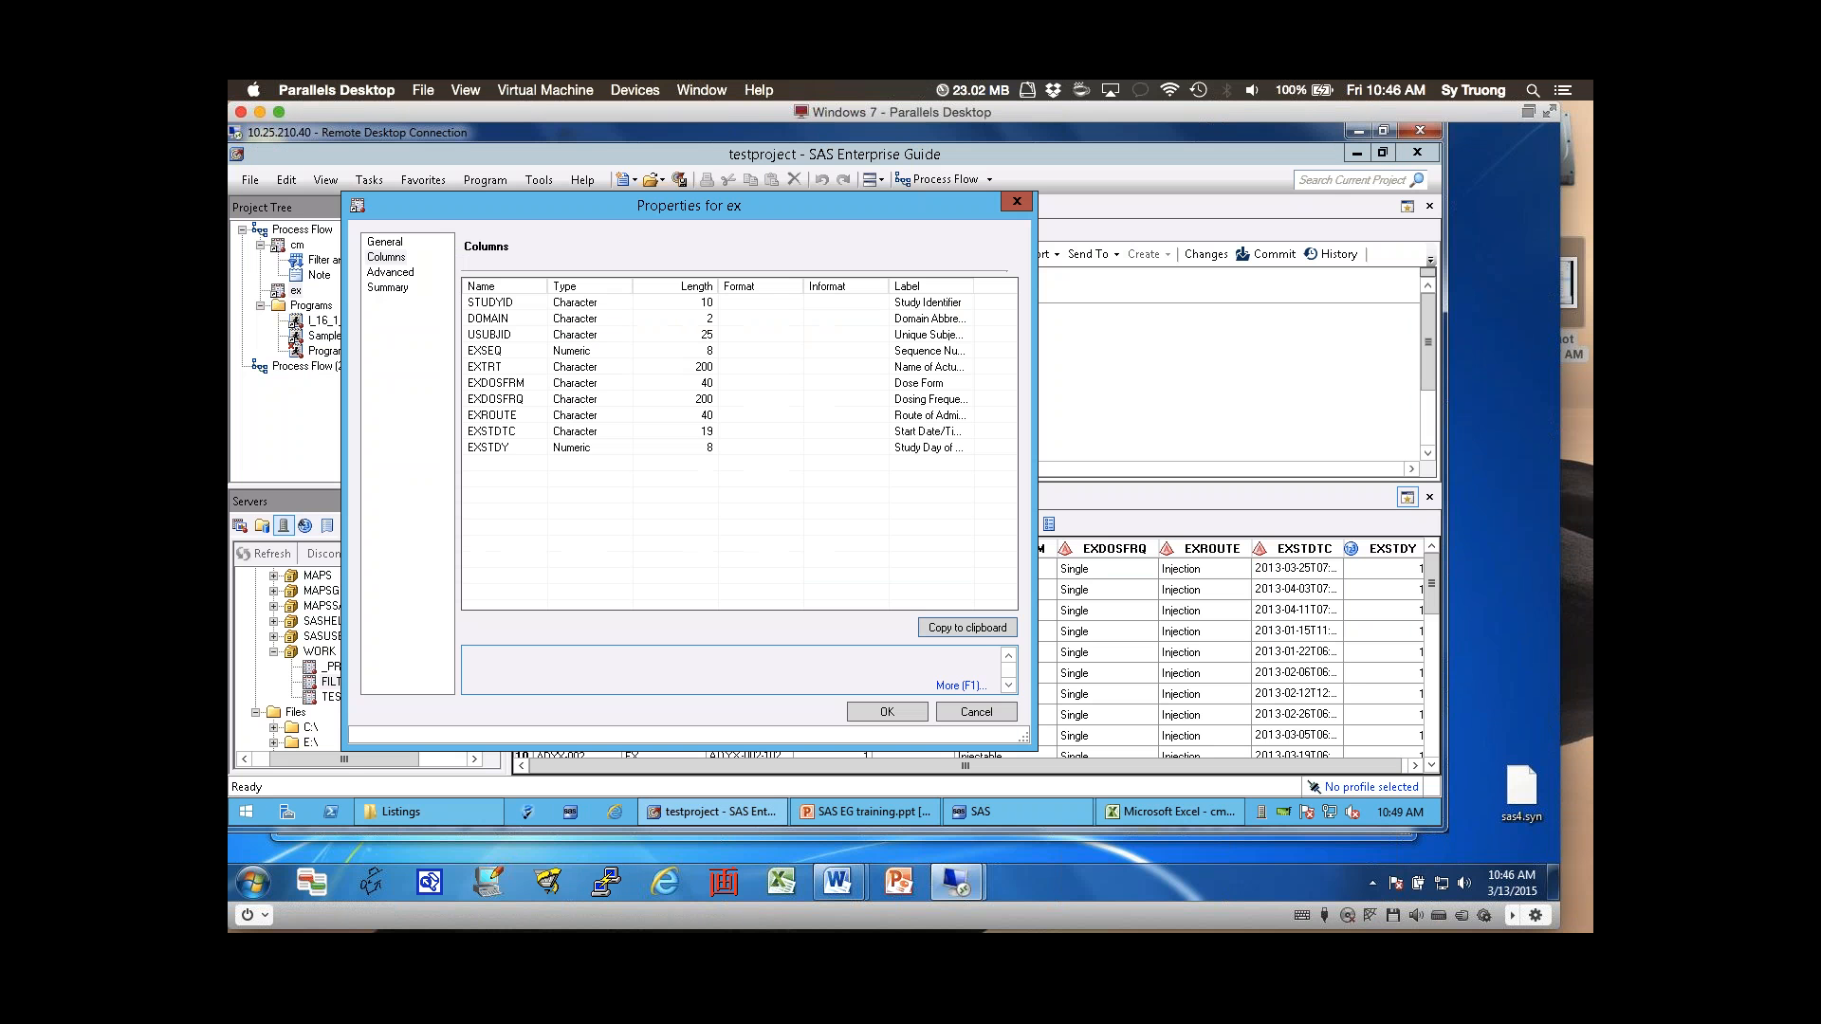
left_click(976, 711)
left_click(672, 365)
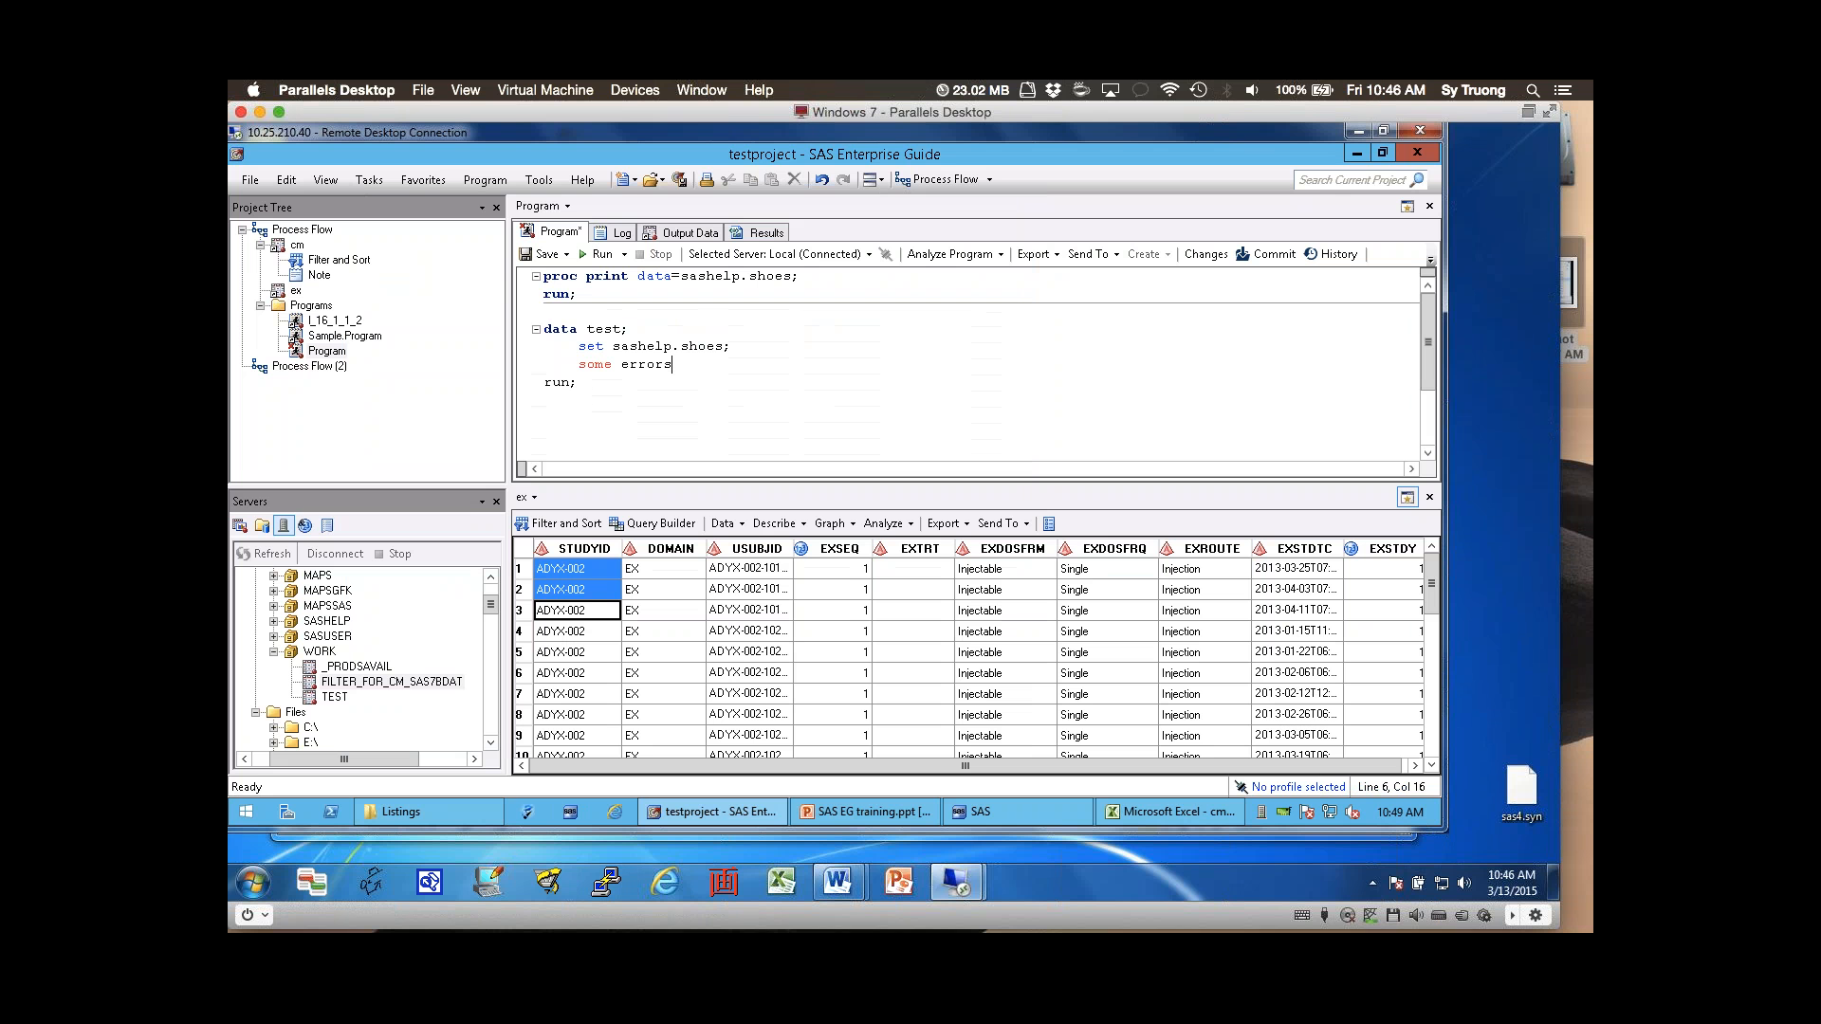
left_click(762, 550)
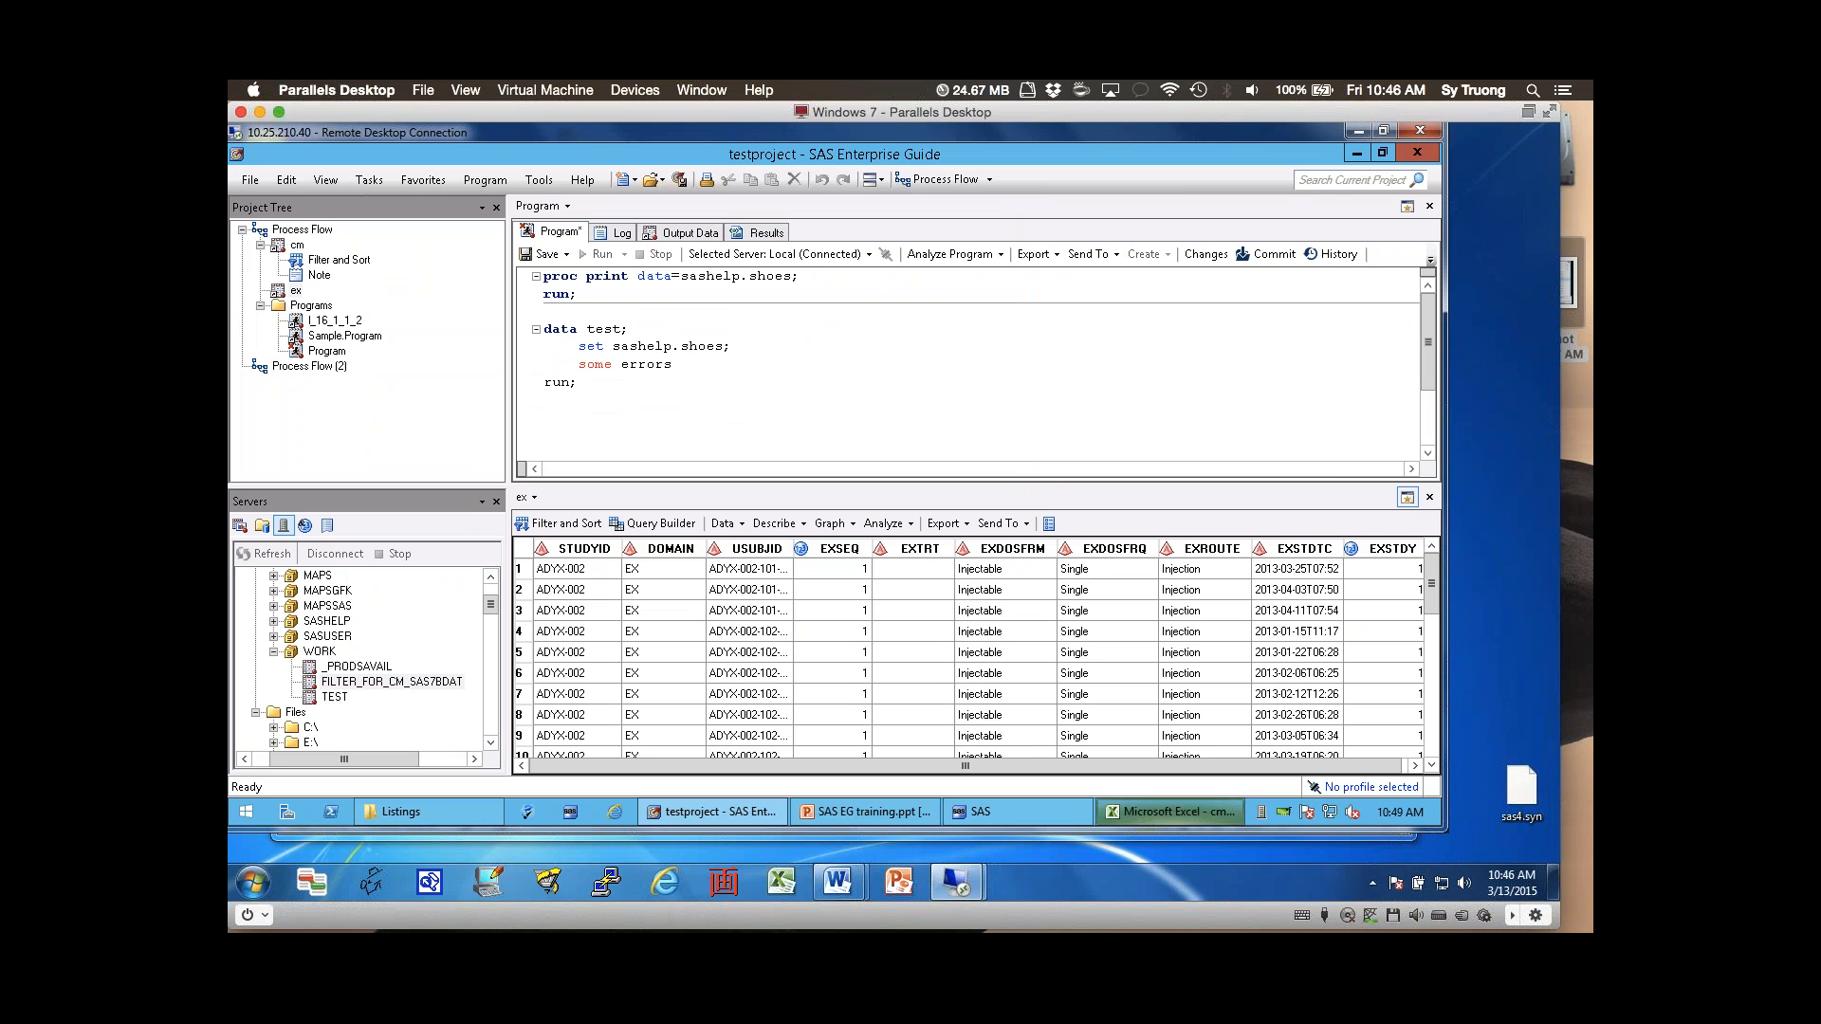
- Switch to the cm.xlsx workbook in Excel and review the pasted names, types and lengths, including the EXDOSFRM row
left_click(1171, 812)
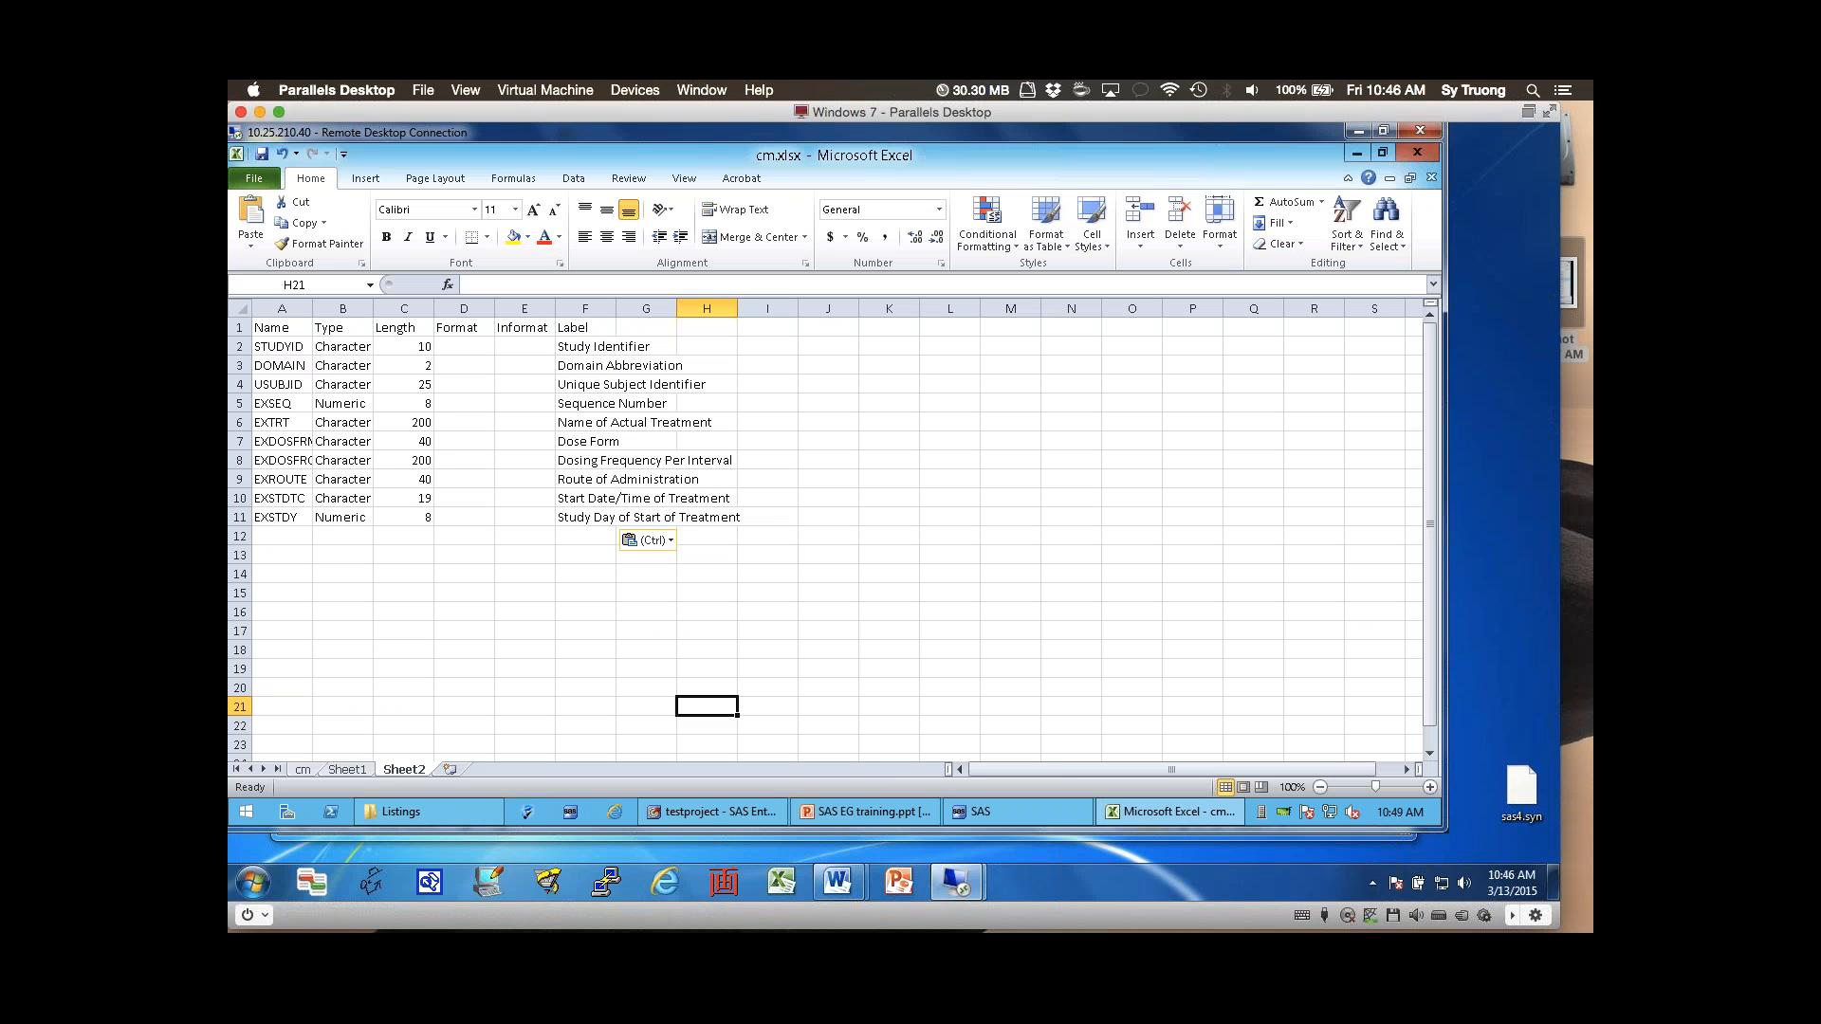
left_click(282, 384)
left_click(282, 460)
left_click(342, 442)
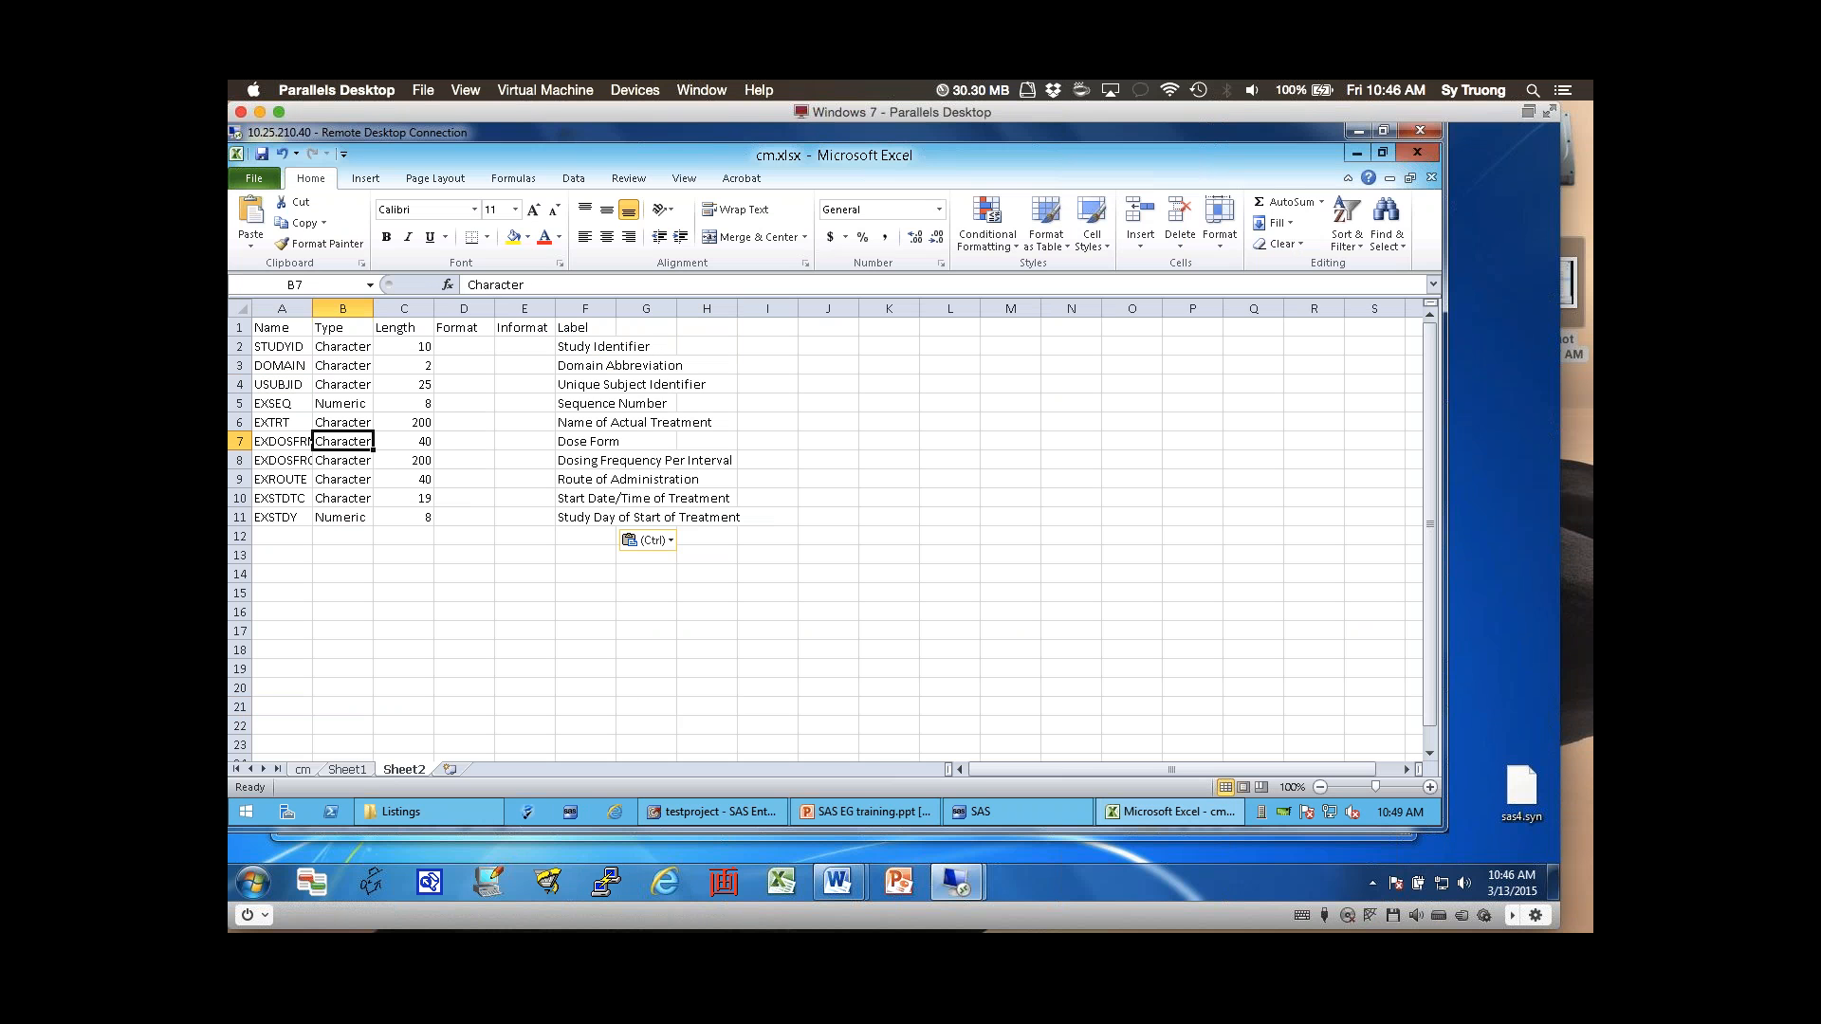
left_click(404, 442)
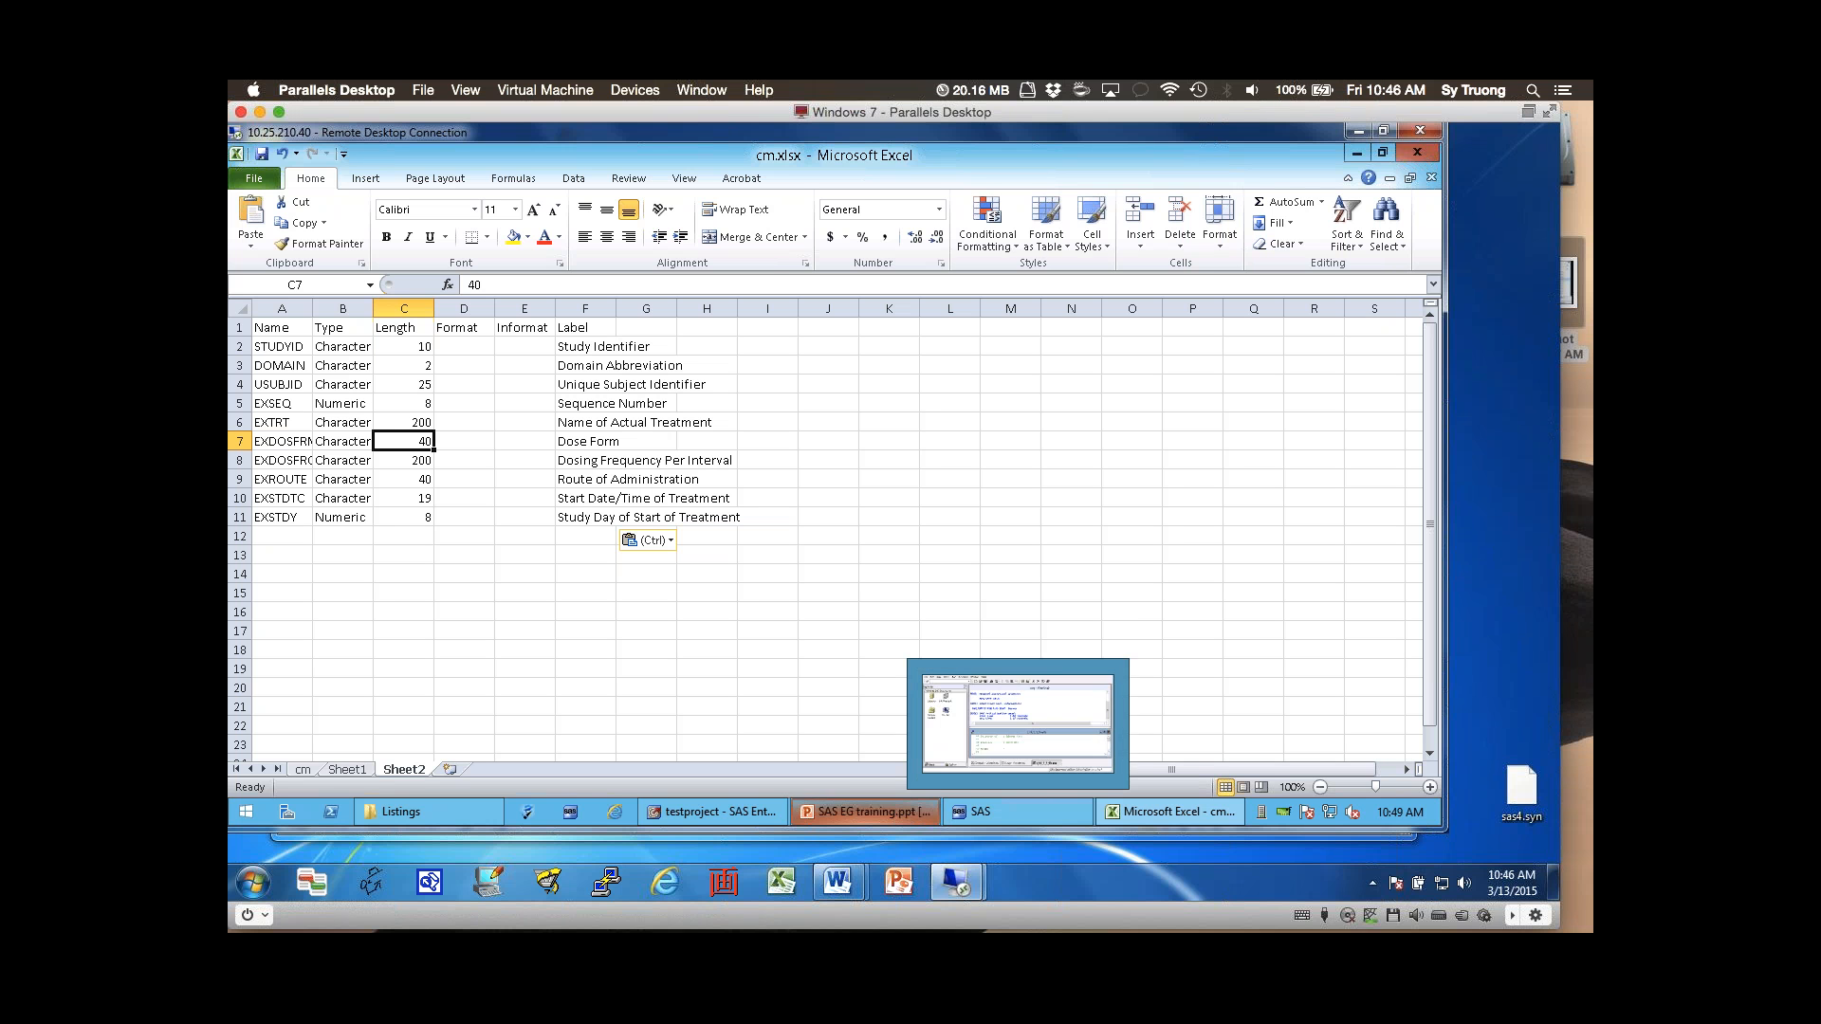
mouse_move(865, 812)
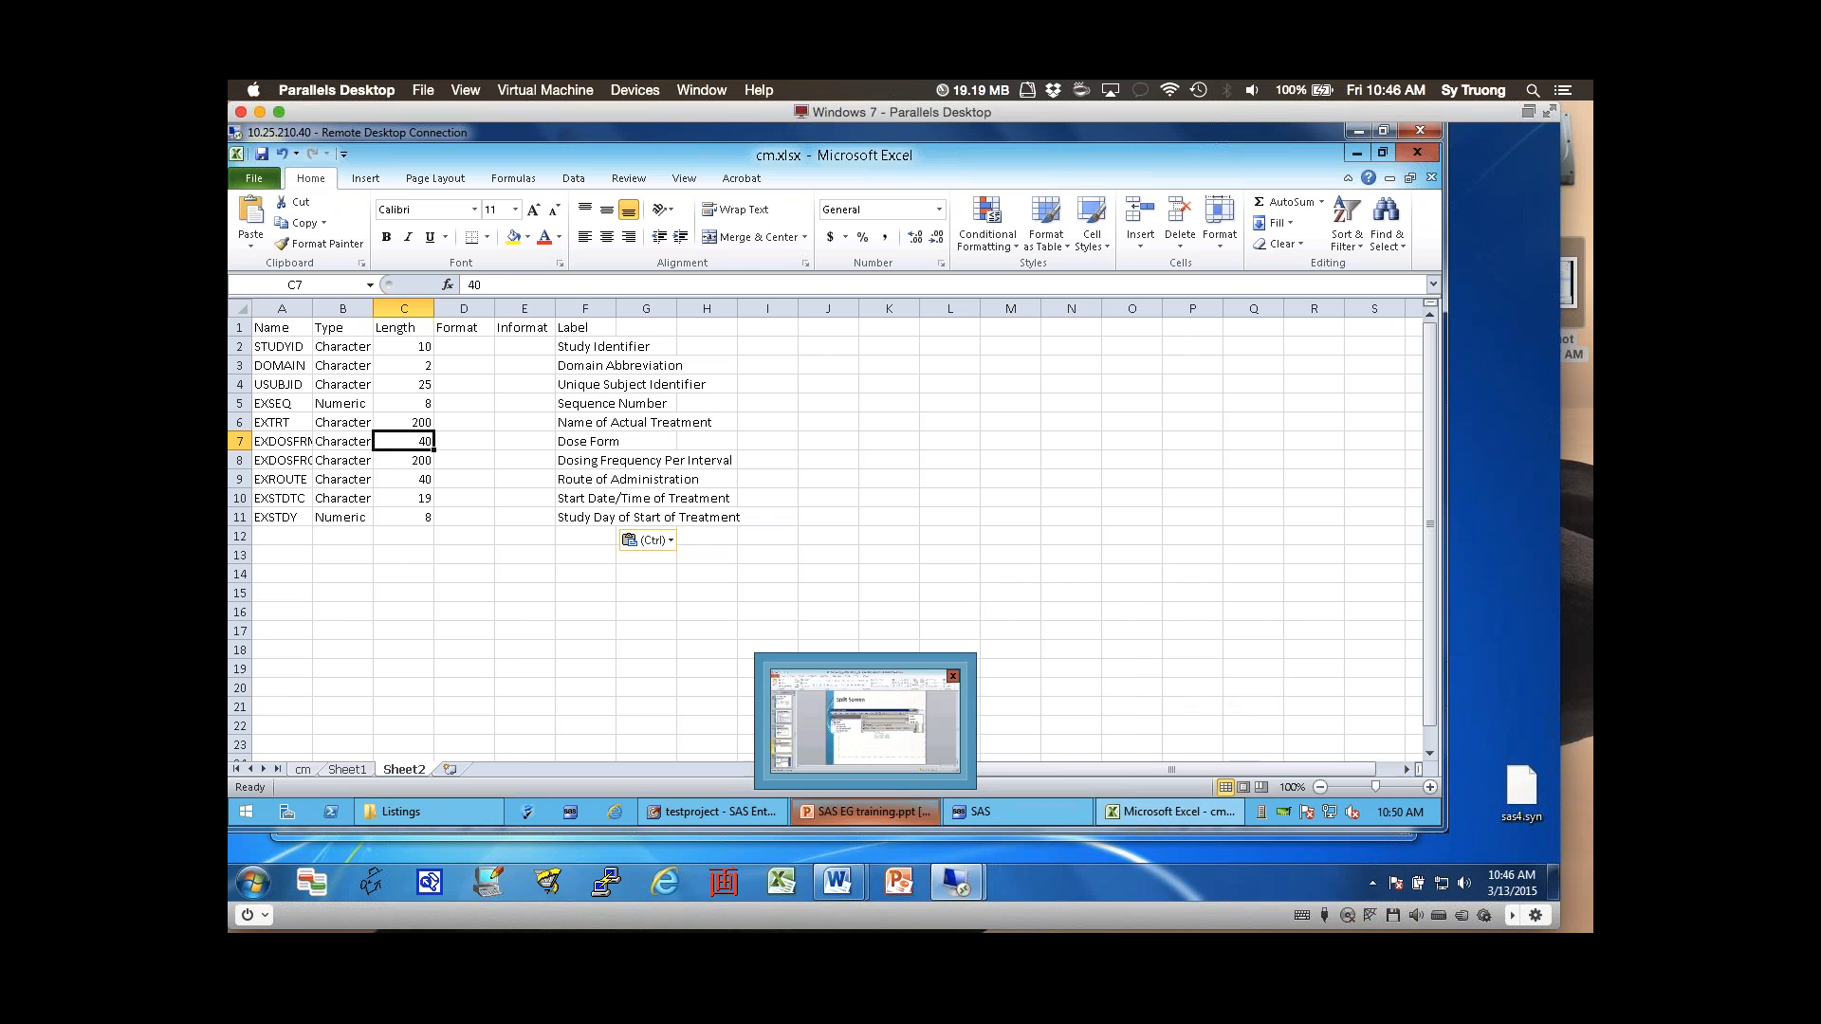
- Return to SAS Enterprise Guide and review the Columns and Summary pages of the ex dataset's properties, closing them without changes
left_click(711, 812)
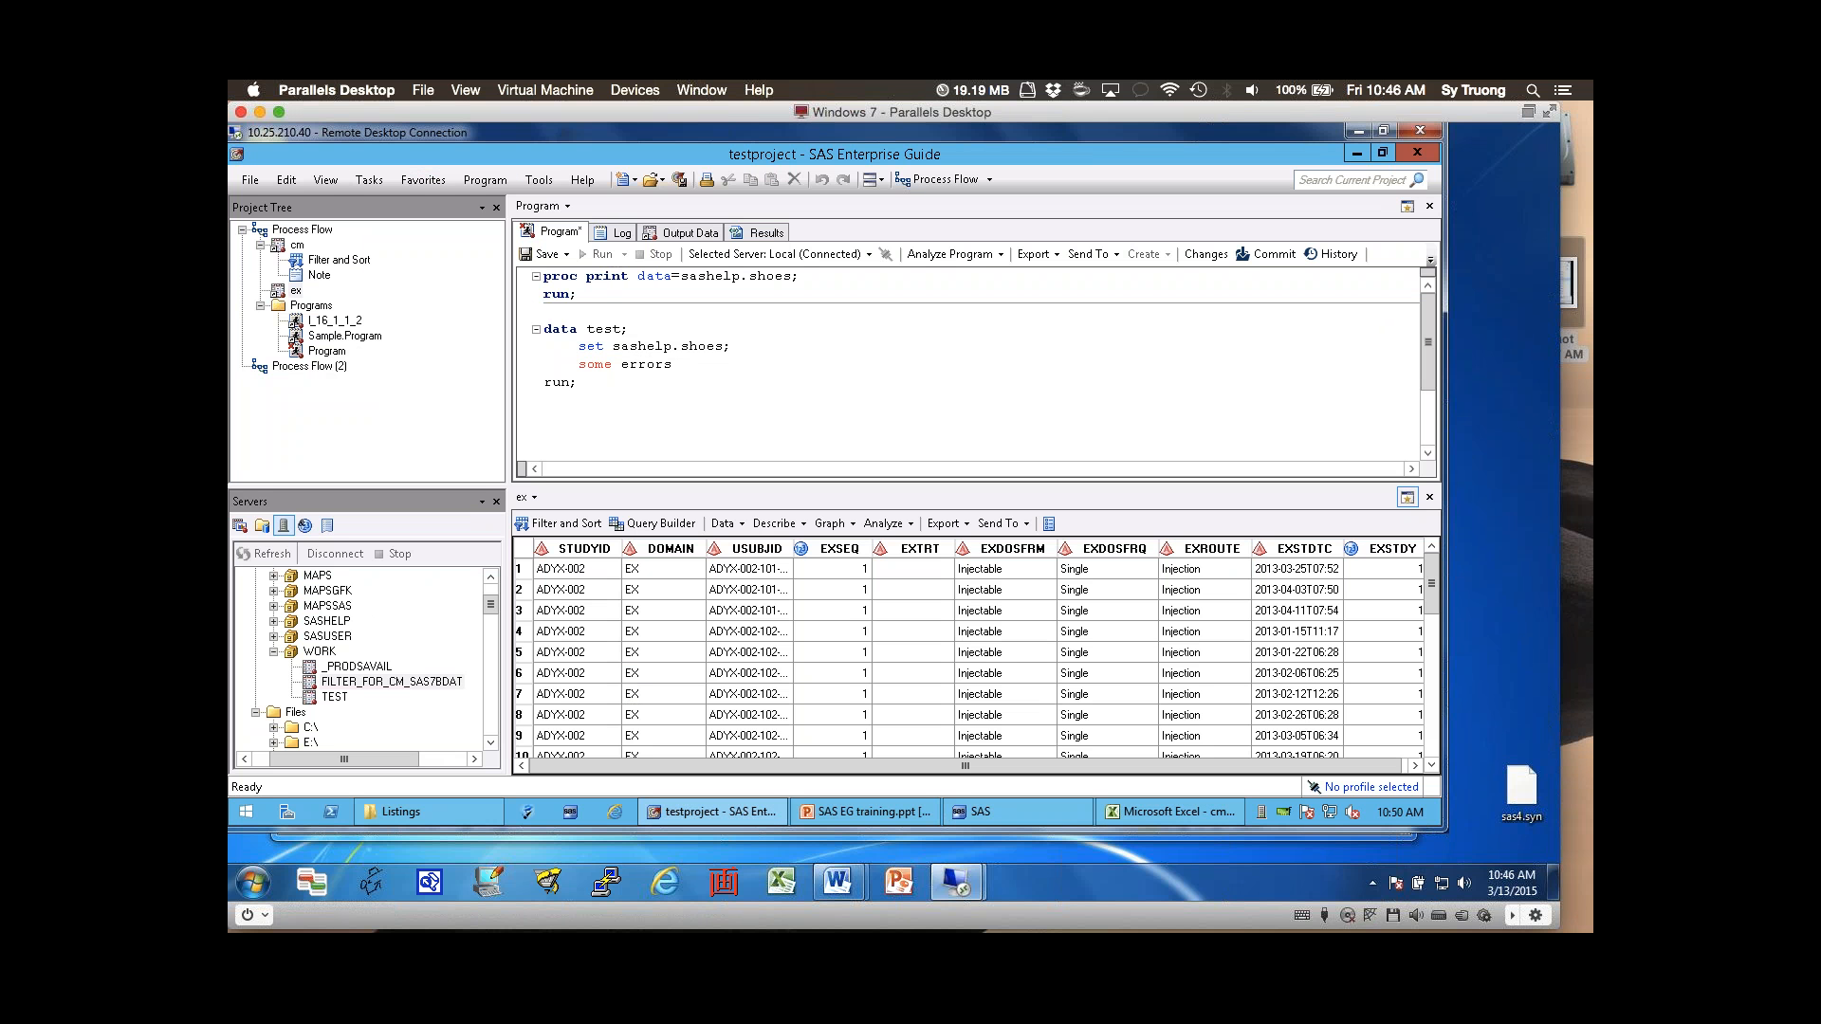
left_click(1048, 523)
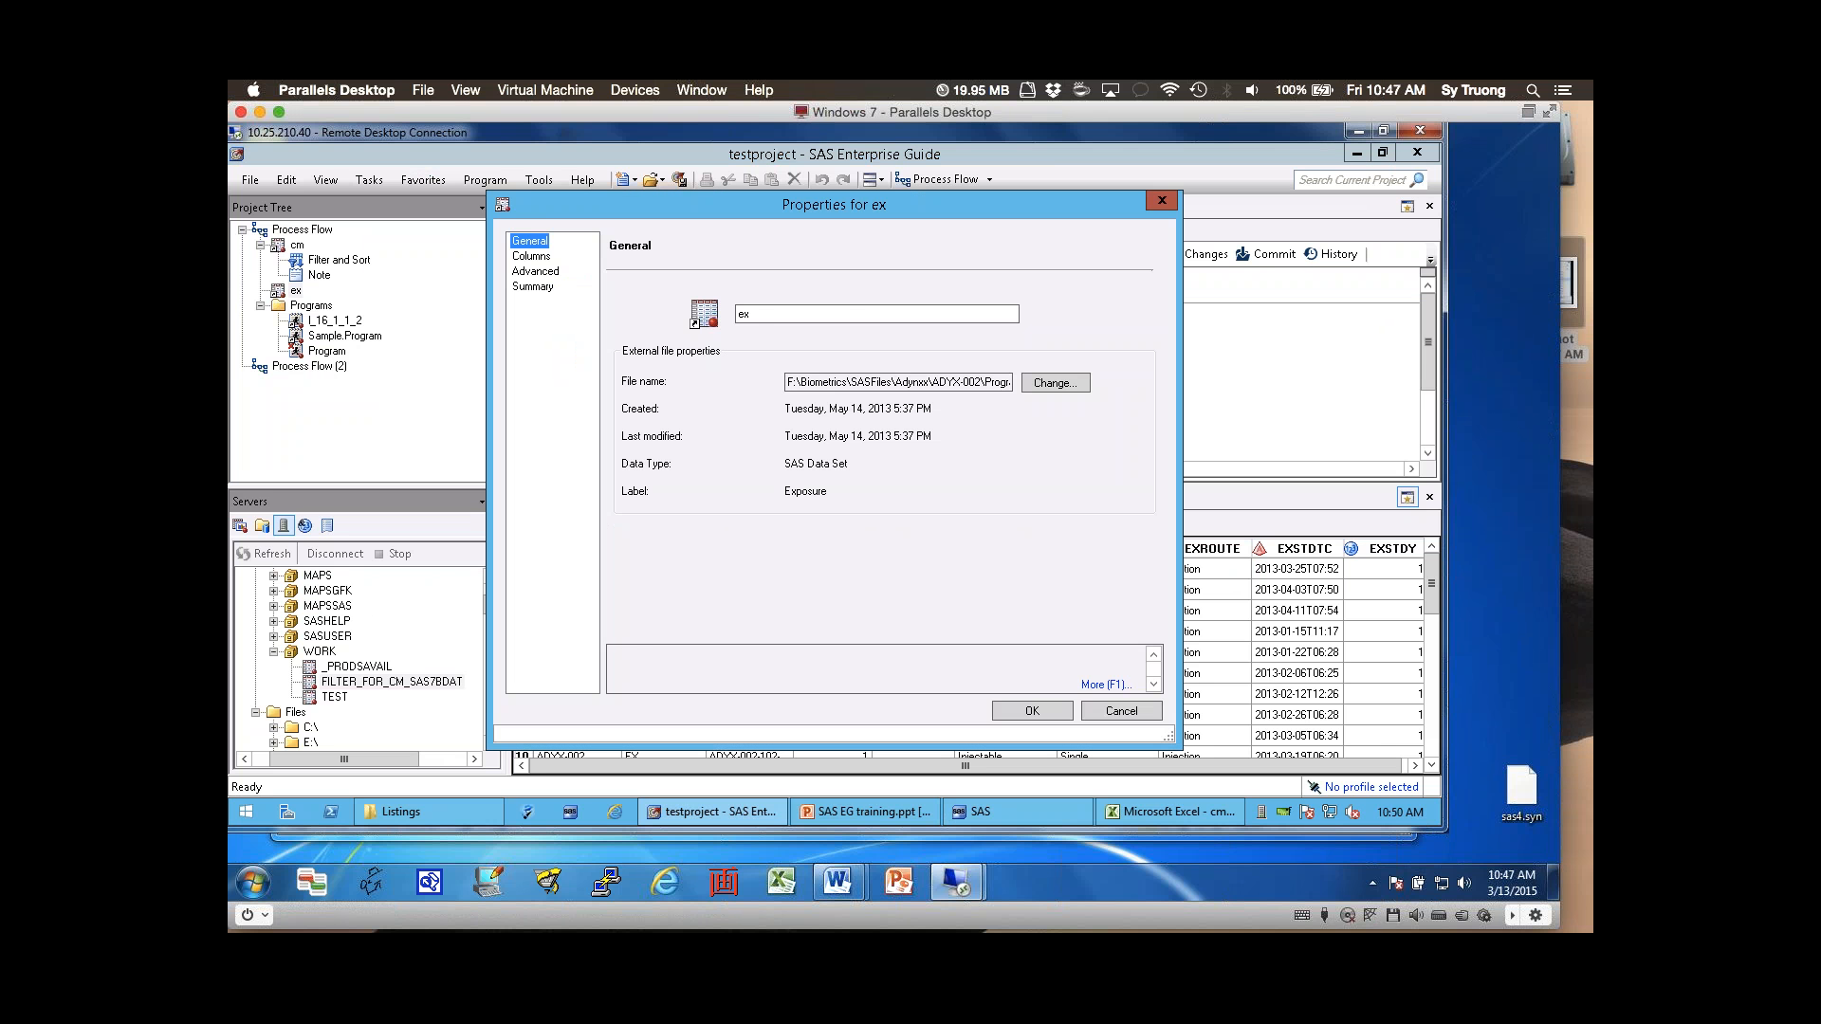
left_click(531, 256)
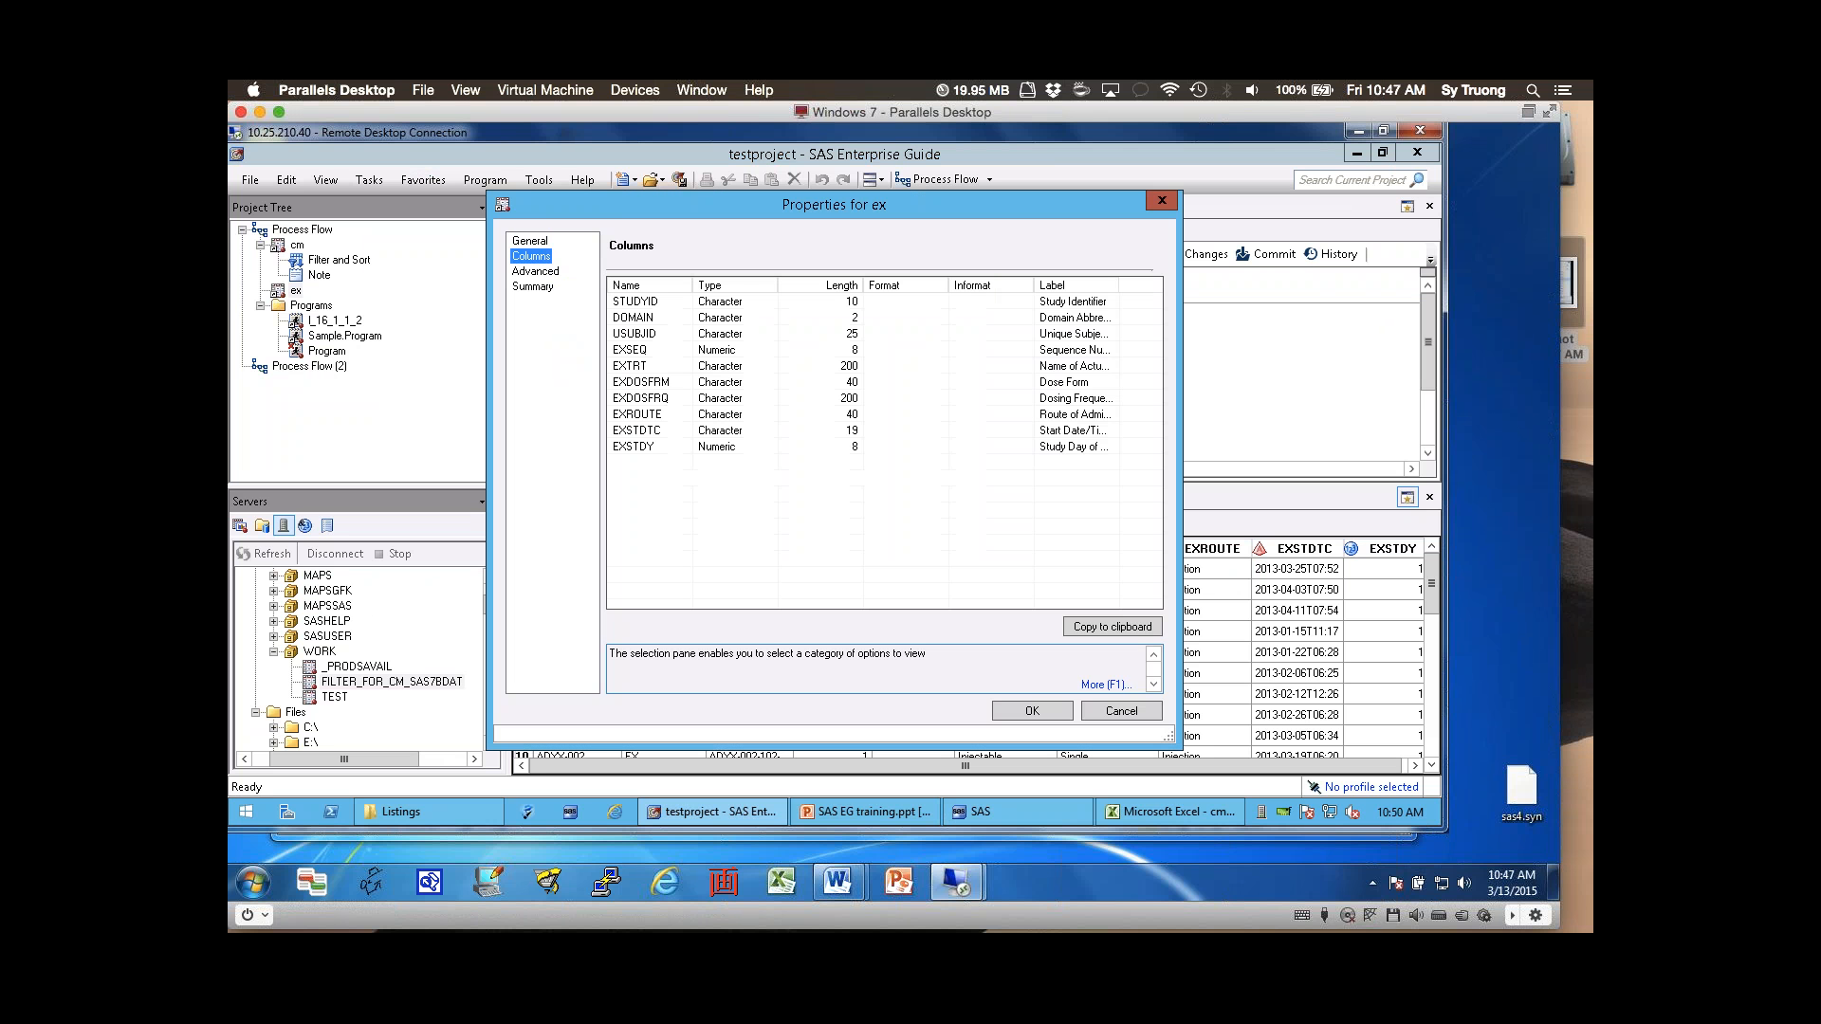
key("Down")
key("Down")
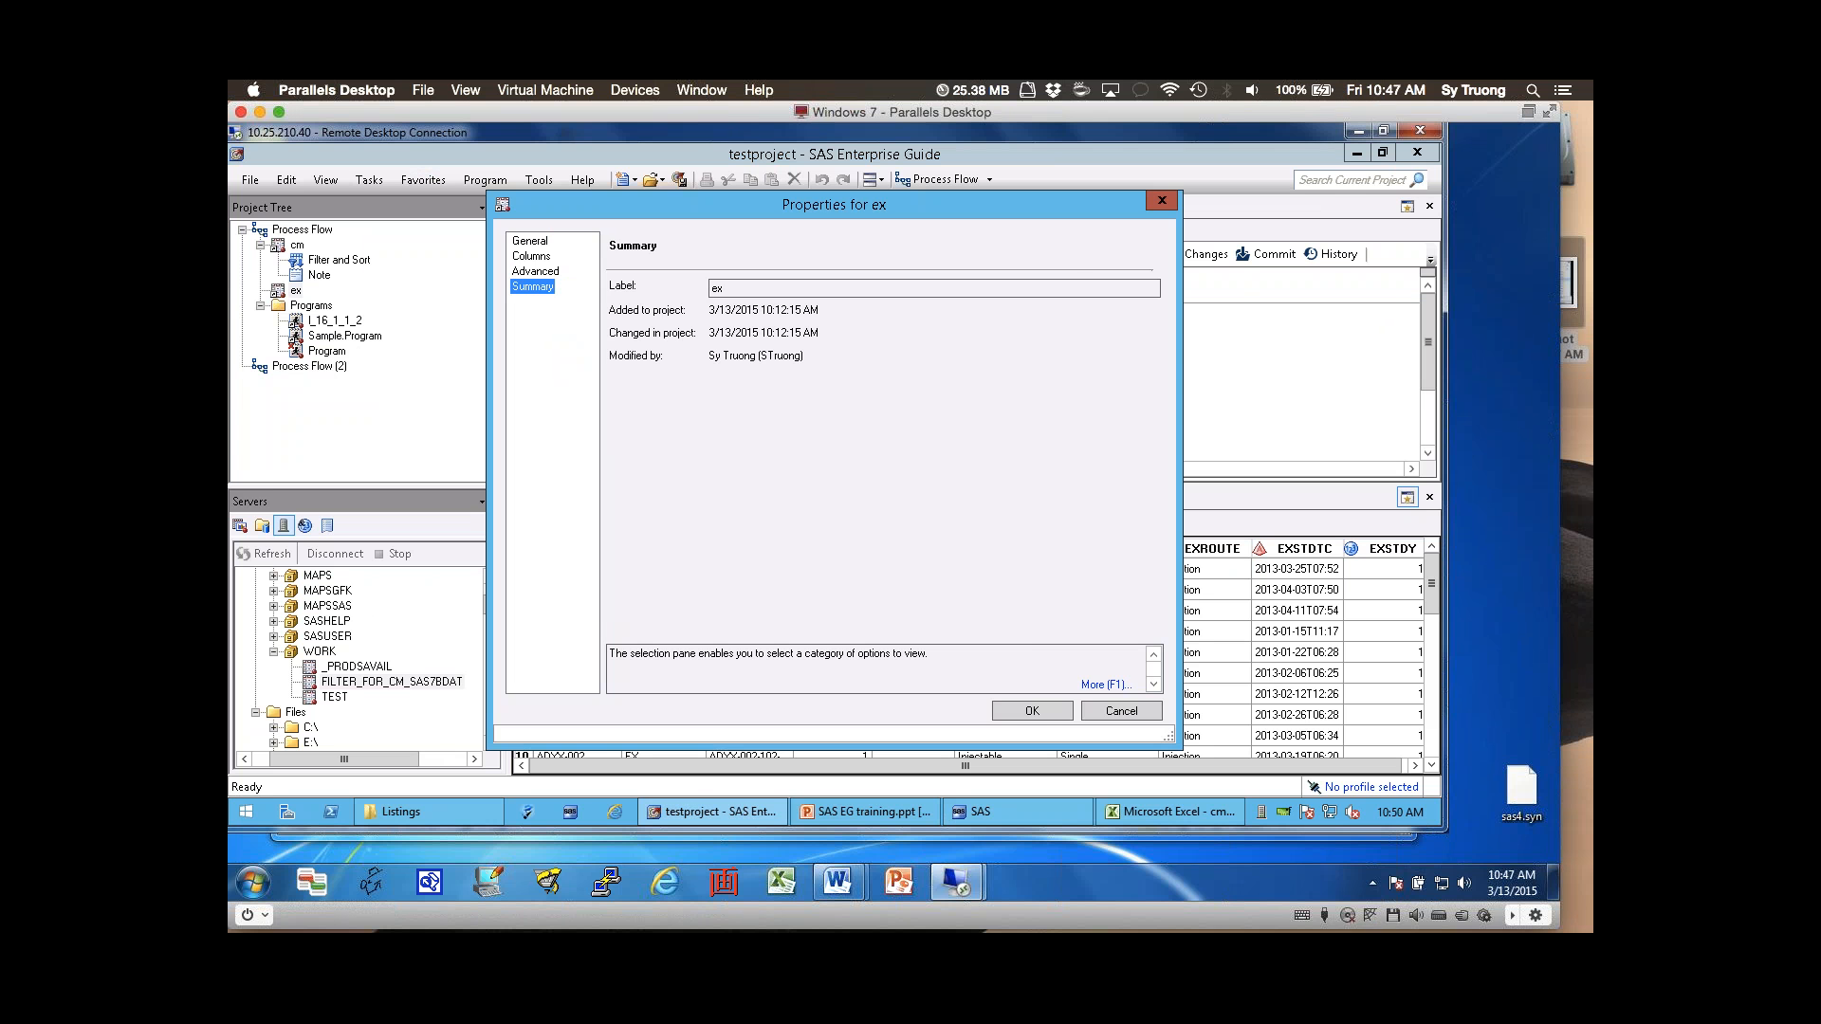
left_click(1122, 711)
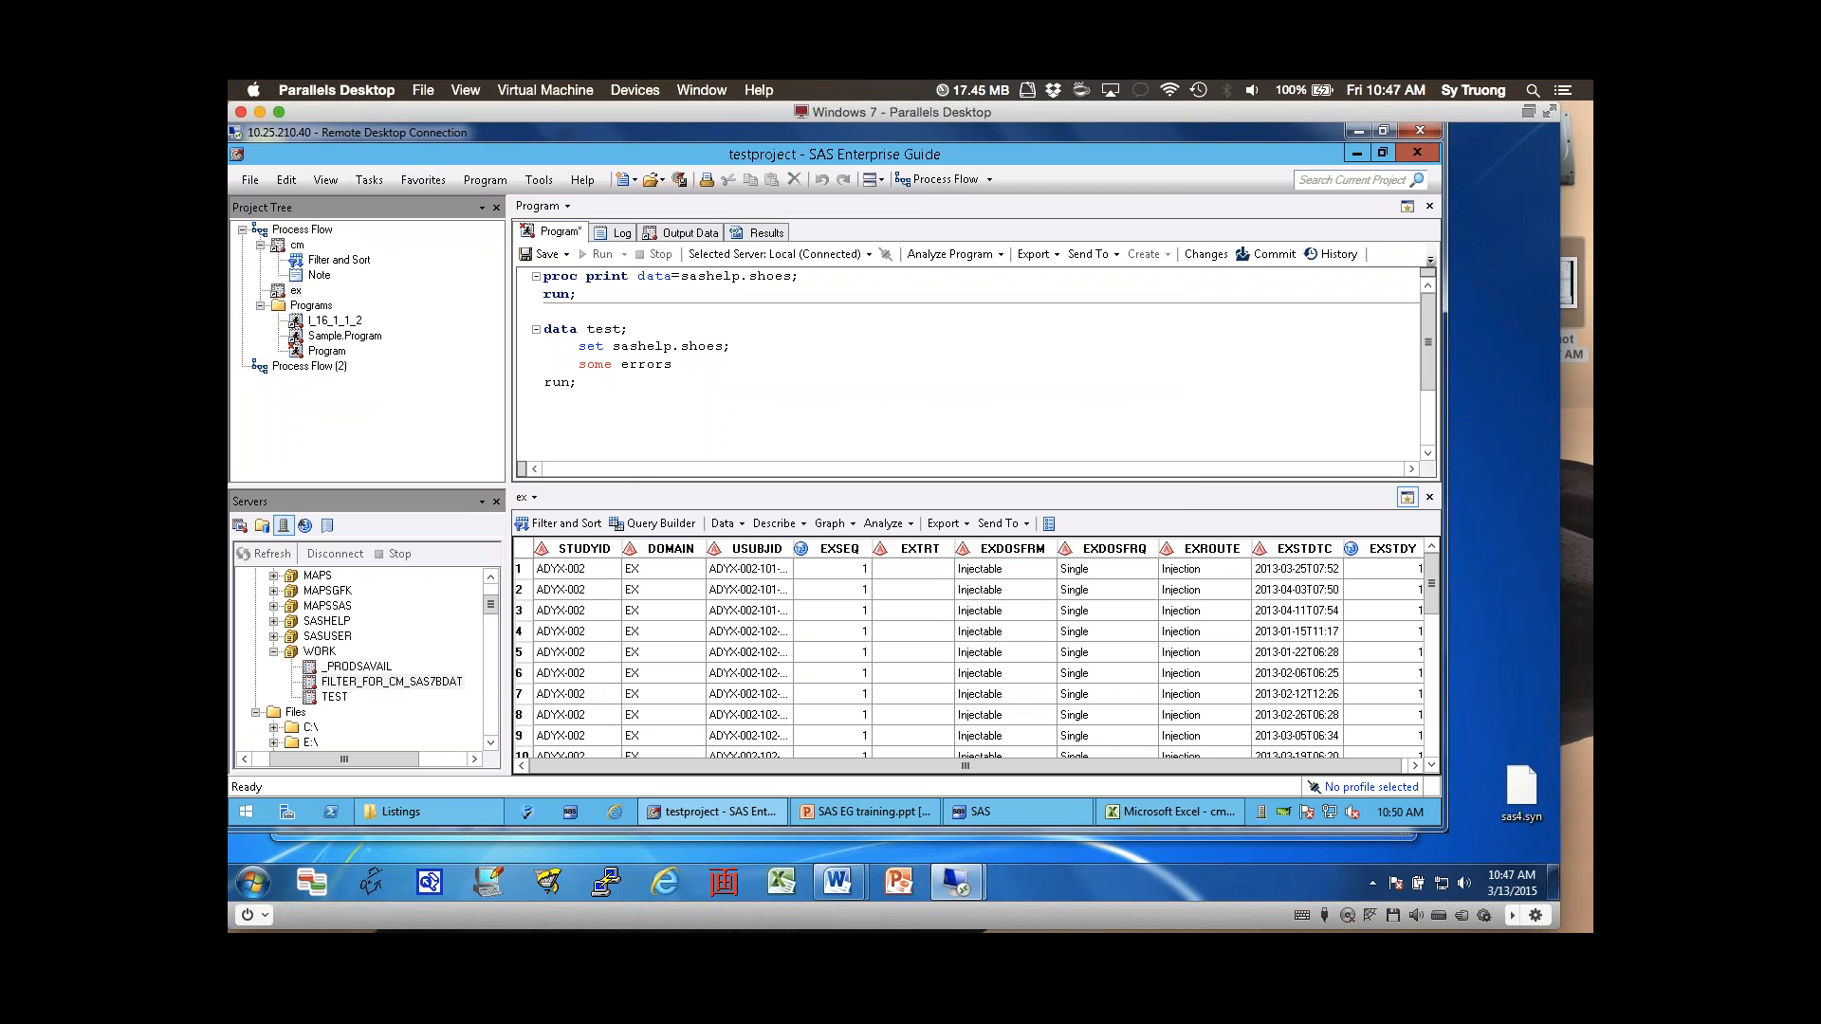
- Copy the ex dataset's creation date and time, without the weekday, from its General properties and close them
left_click(1048, 524)
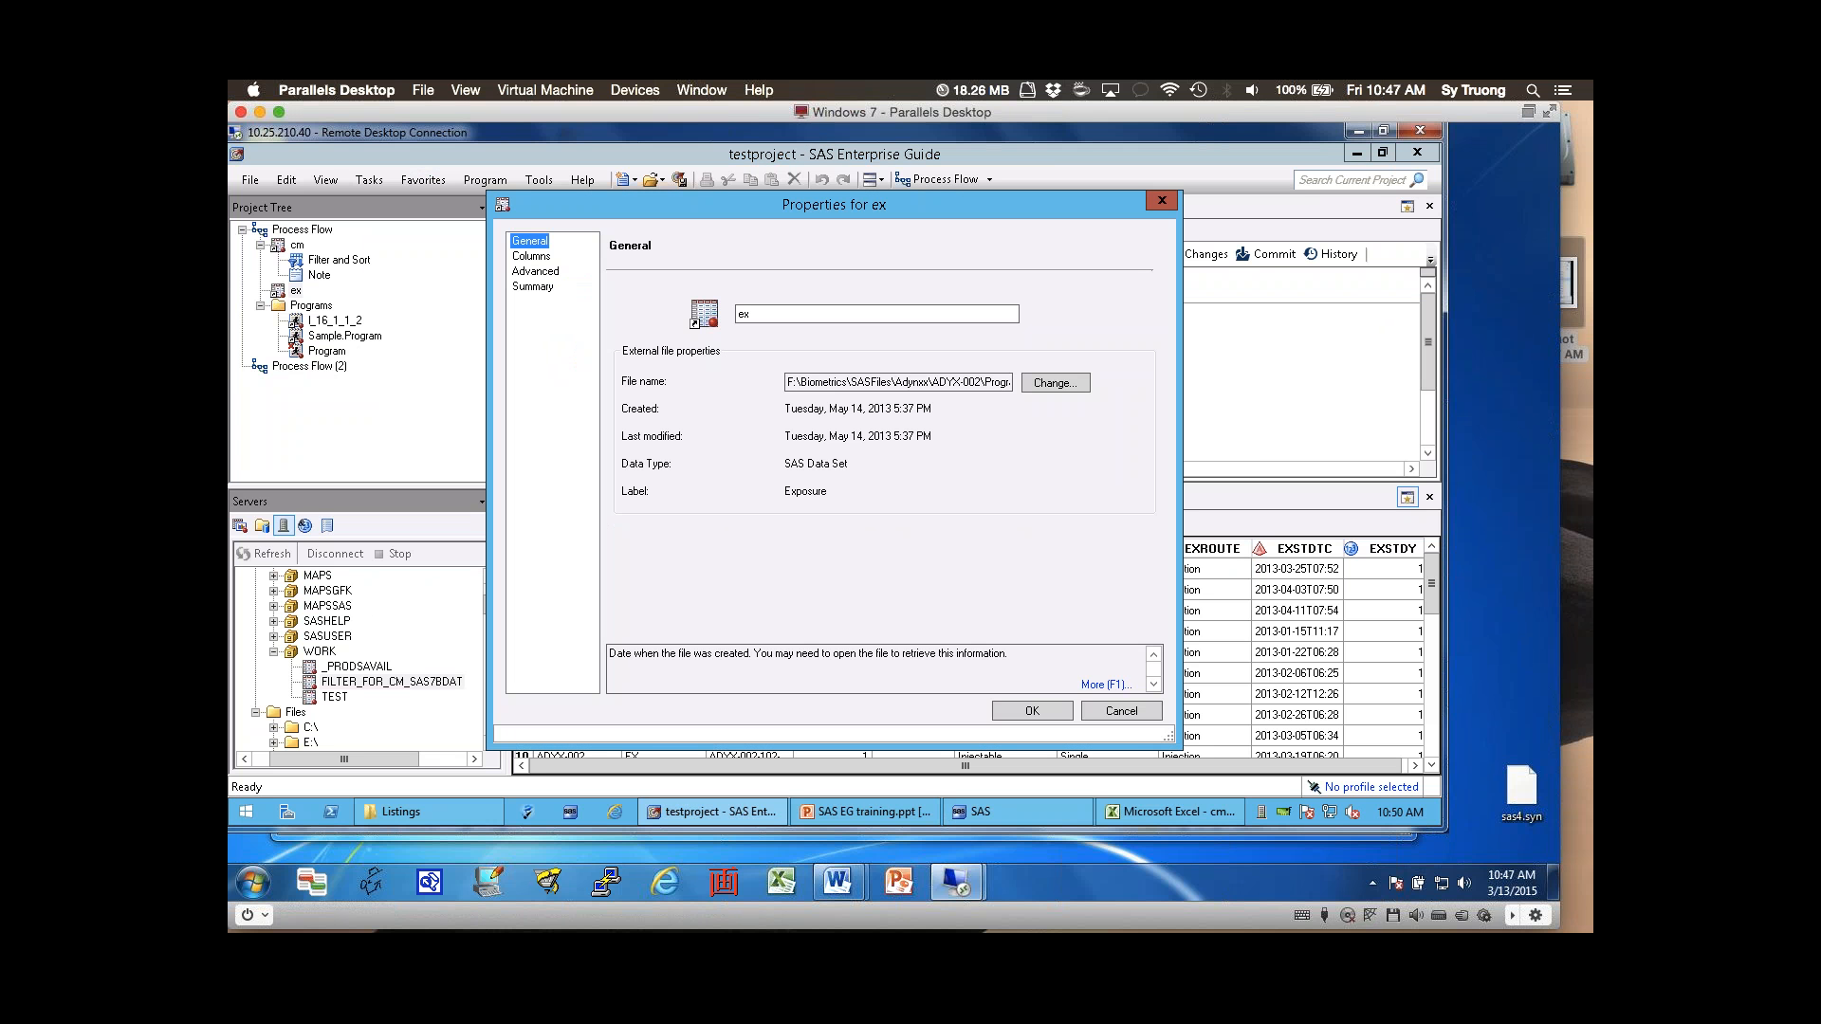
left_click_drag(938, 409, 783, 409)
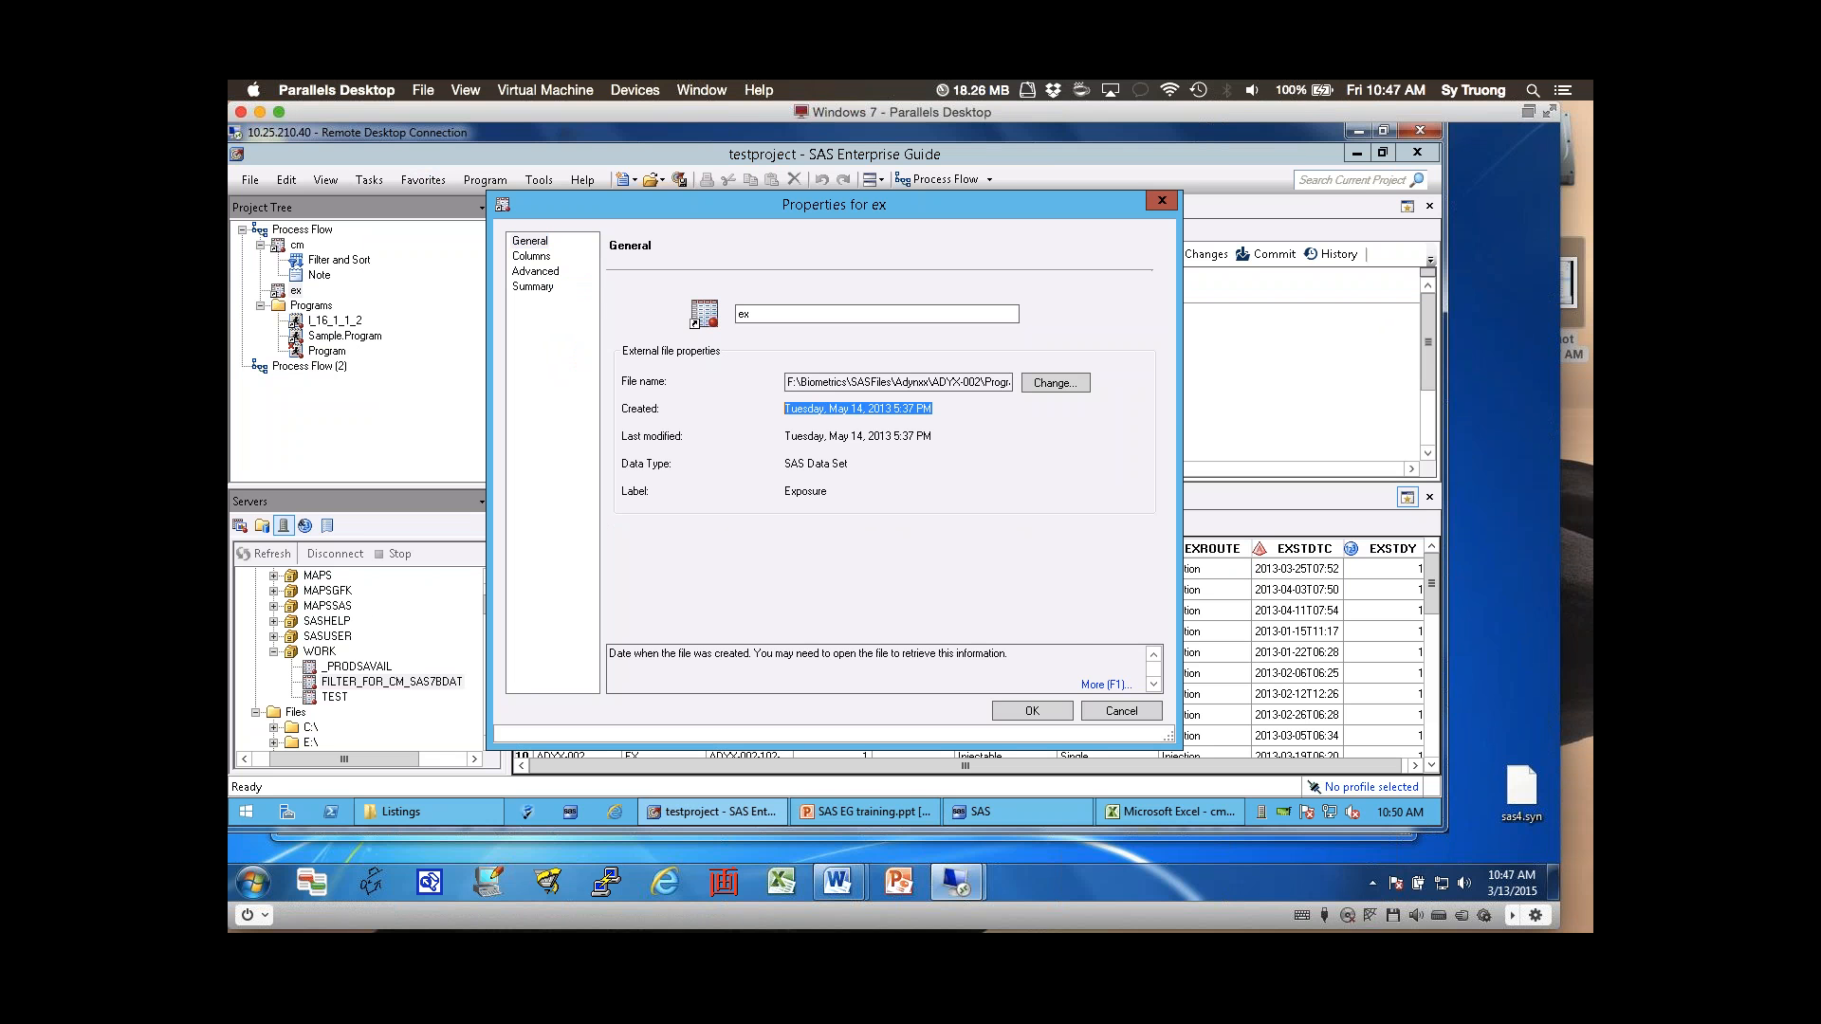
left_click_drag(933, 436, 784, 436)
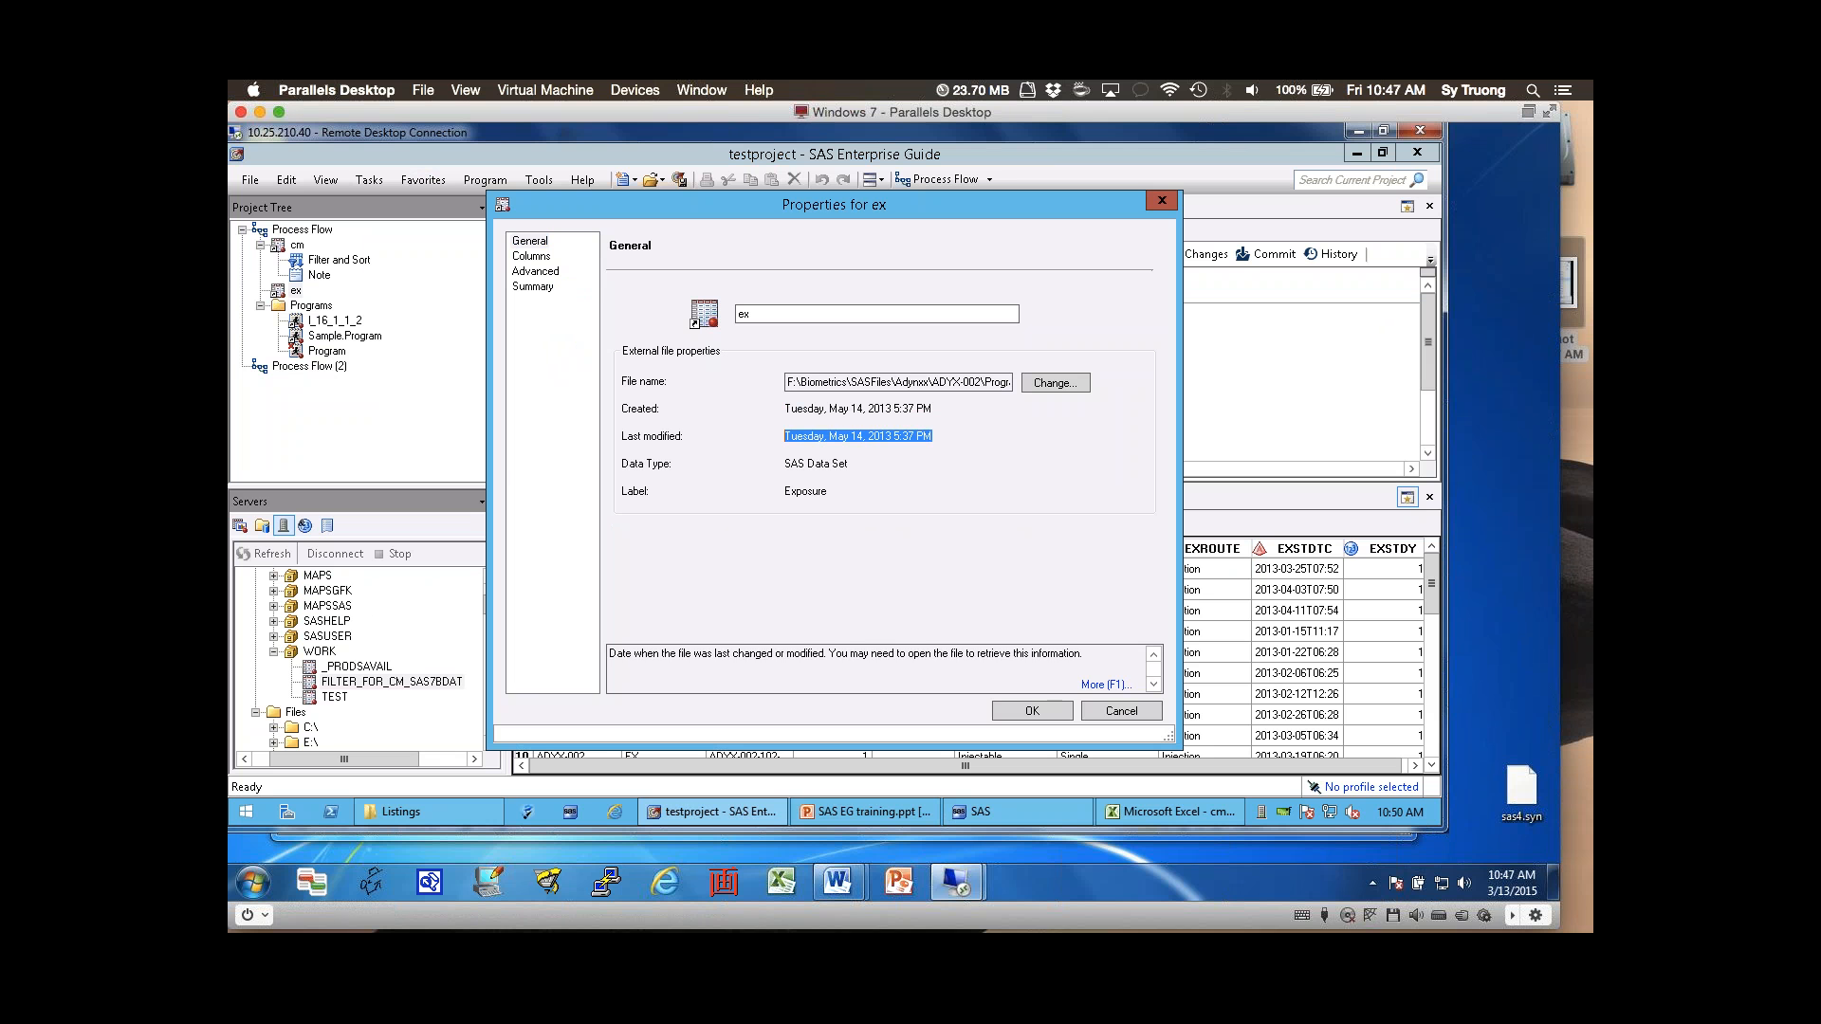
left_click_drag(933, 409, 829, 409)
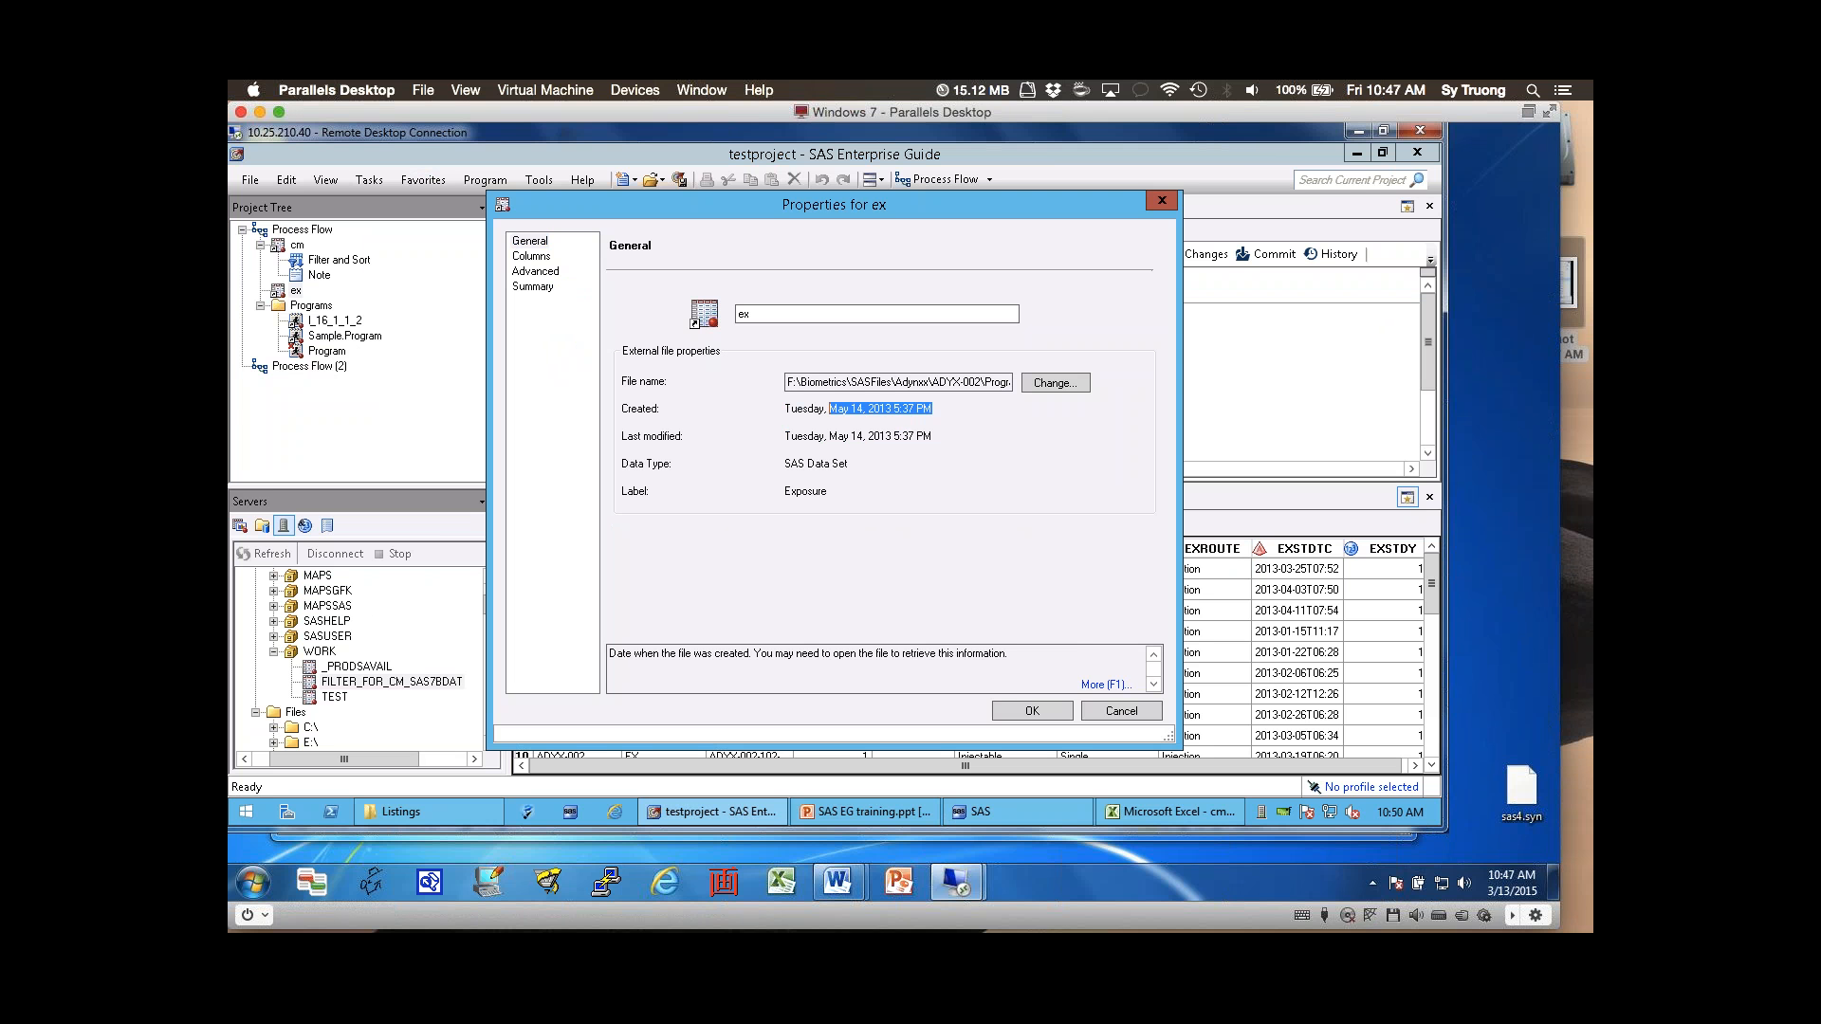
right_click(846, 410)
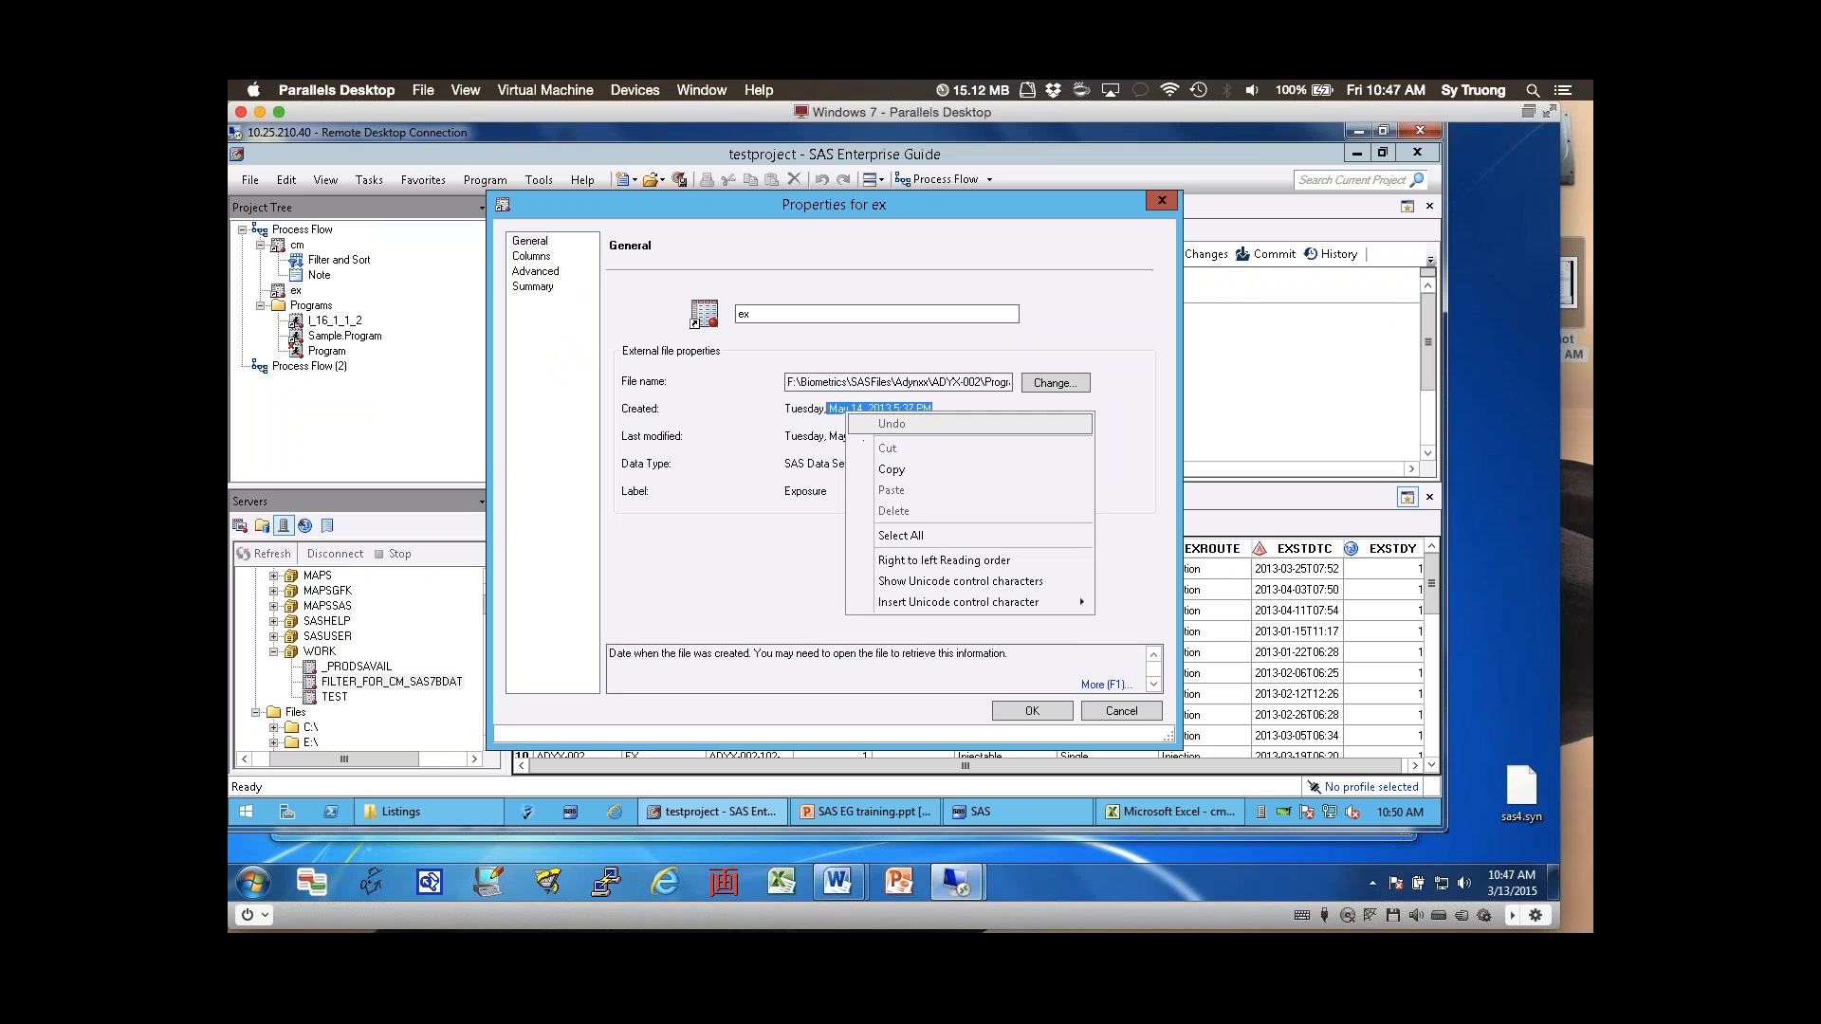
left_click(891, 470)
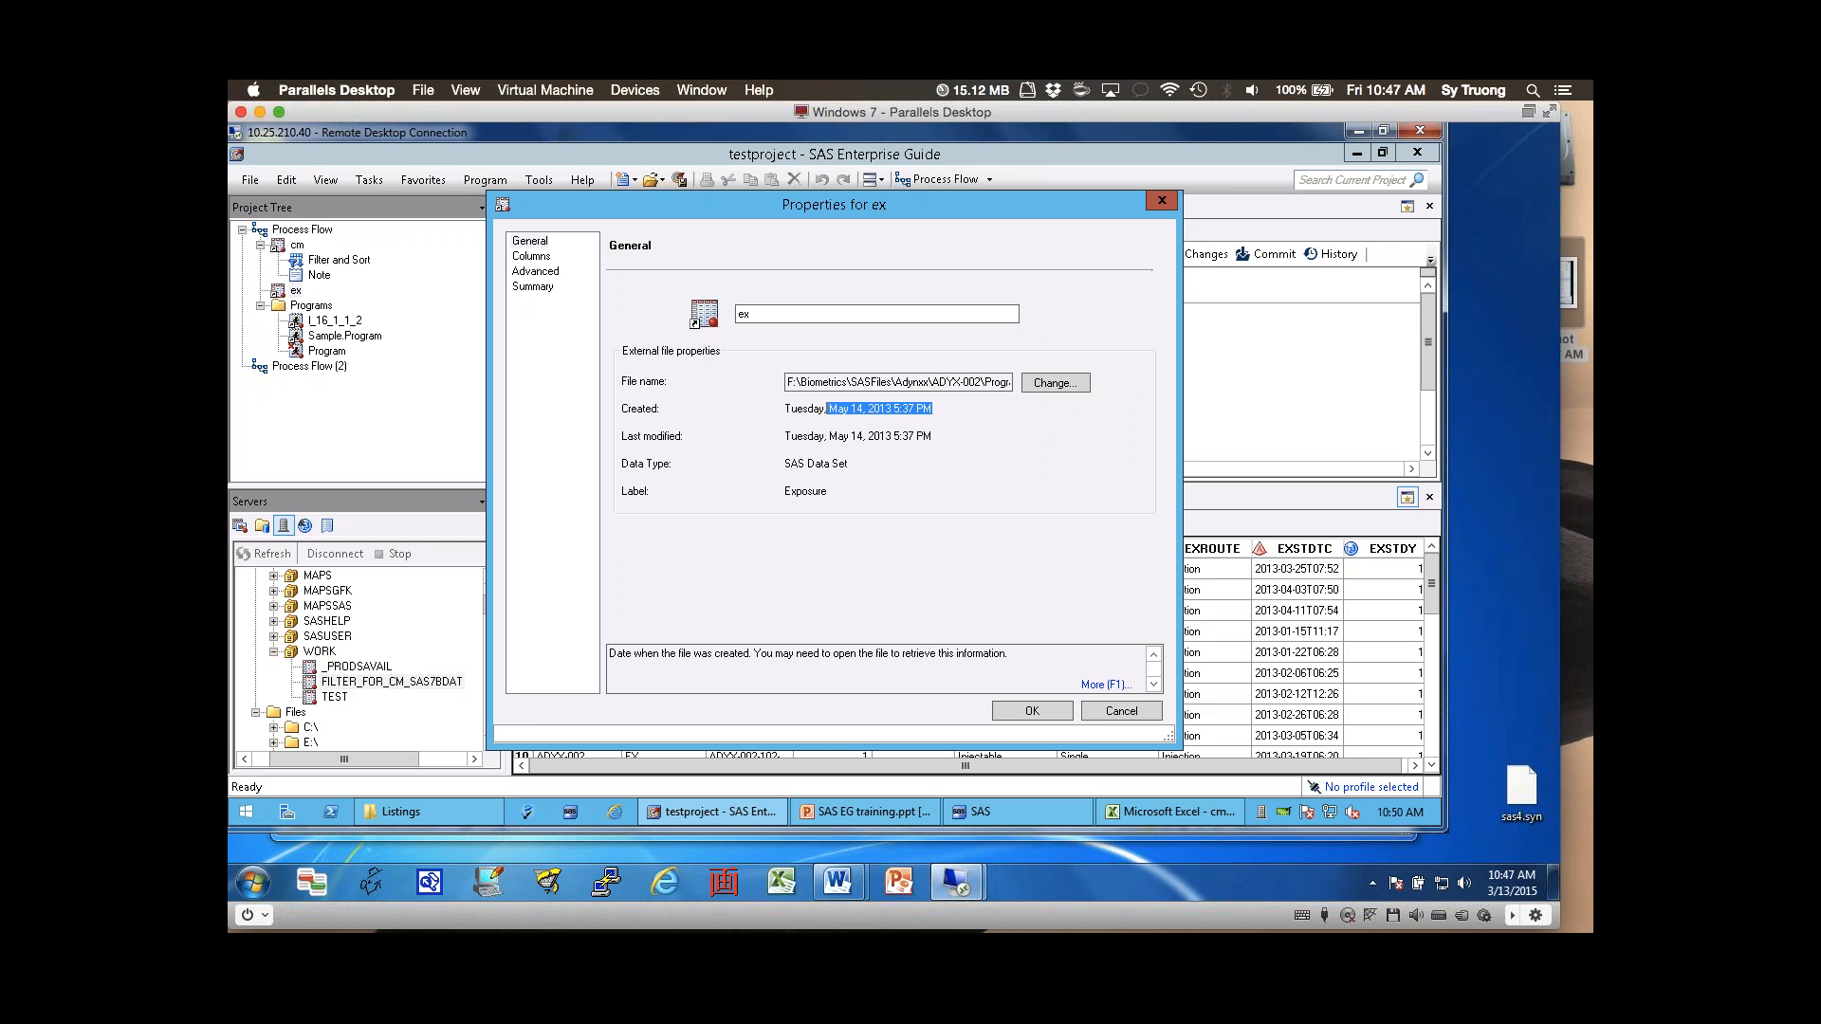
left_click(1121, 711)
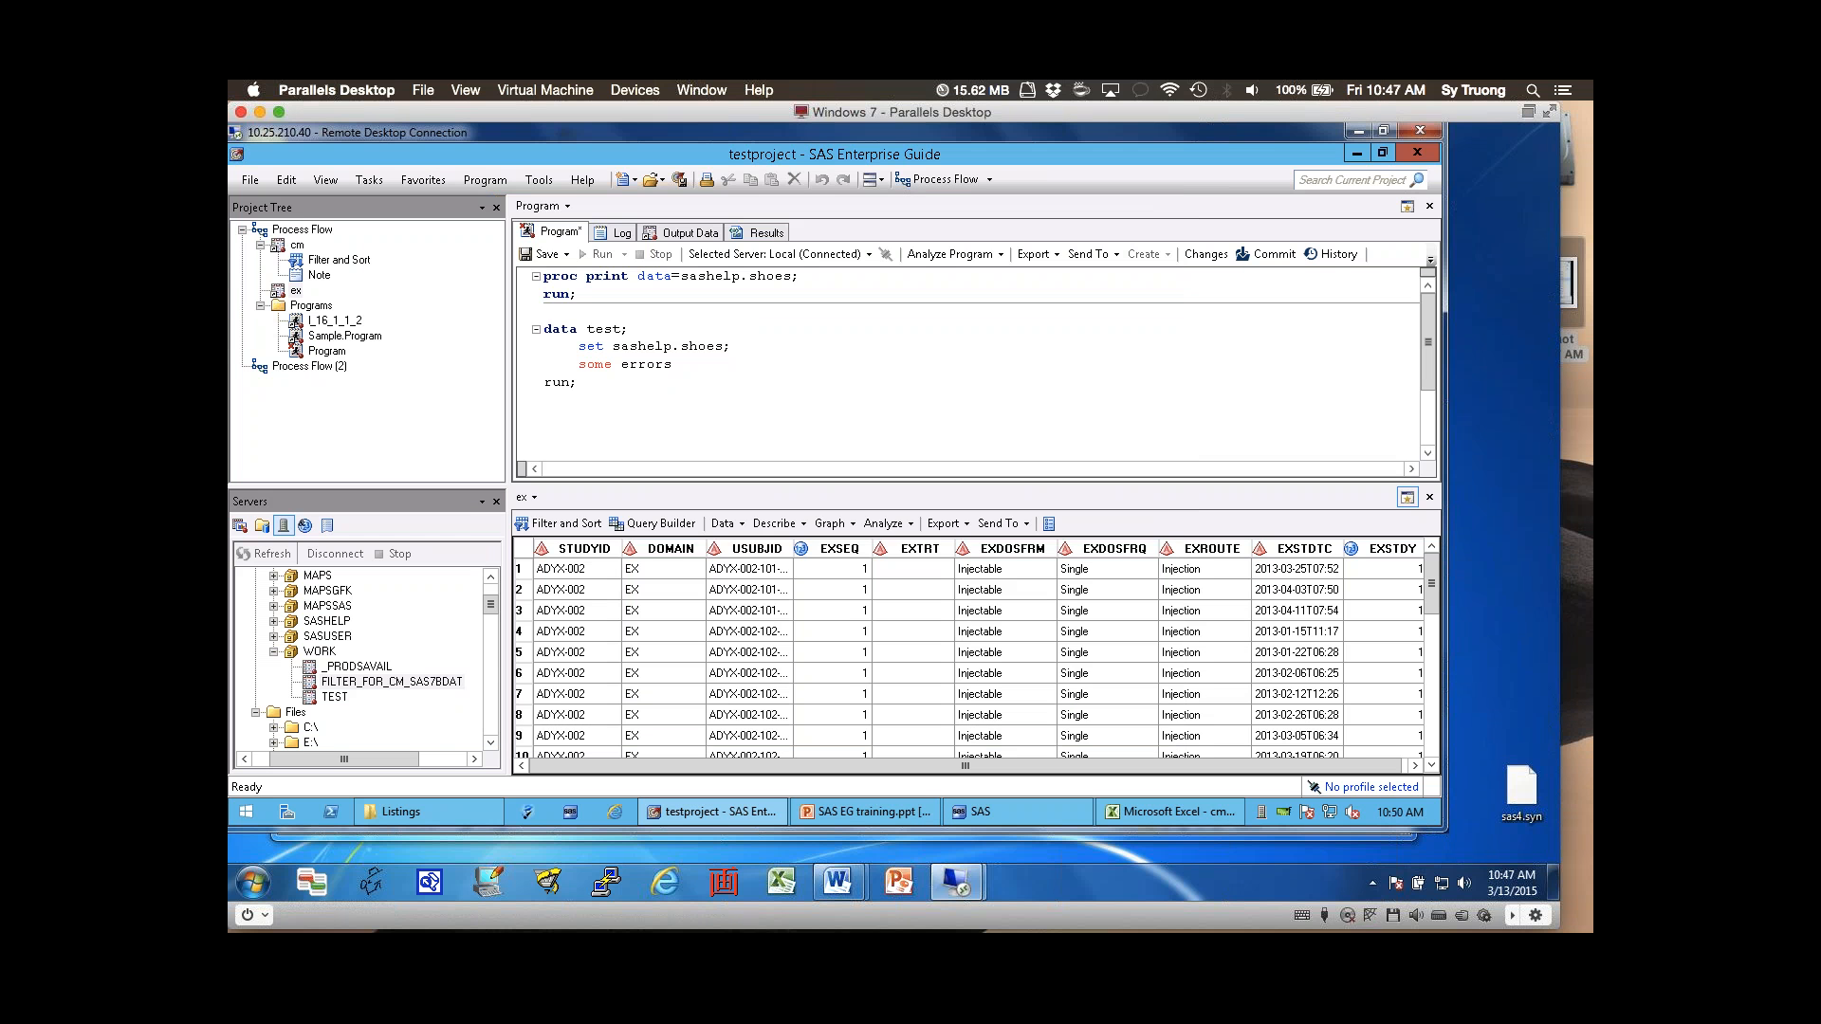
- Open the FILTER_FOR_CM_SAS7BDAT dataset from the WORK library and show its CMENDTC column
scroll(967, 654, "right", 1)
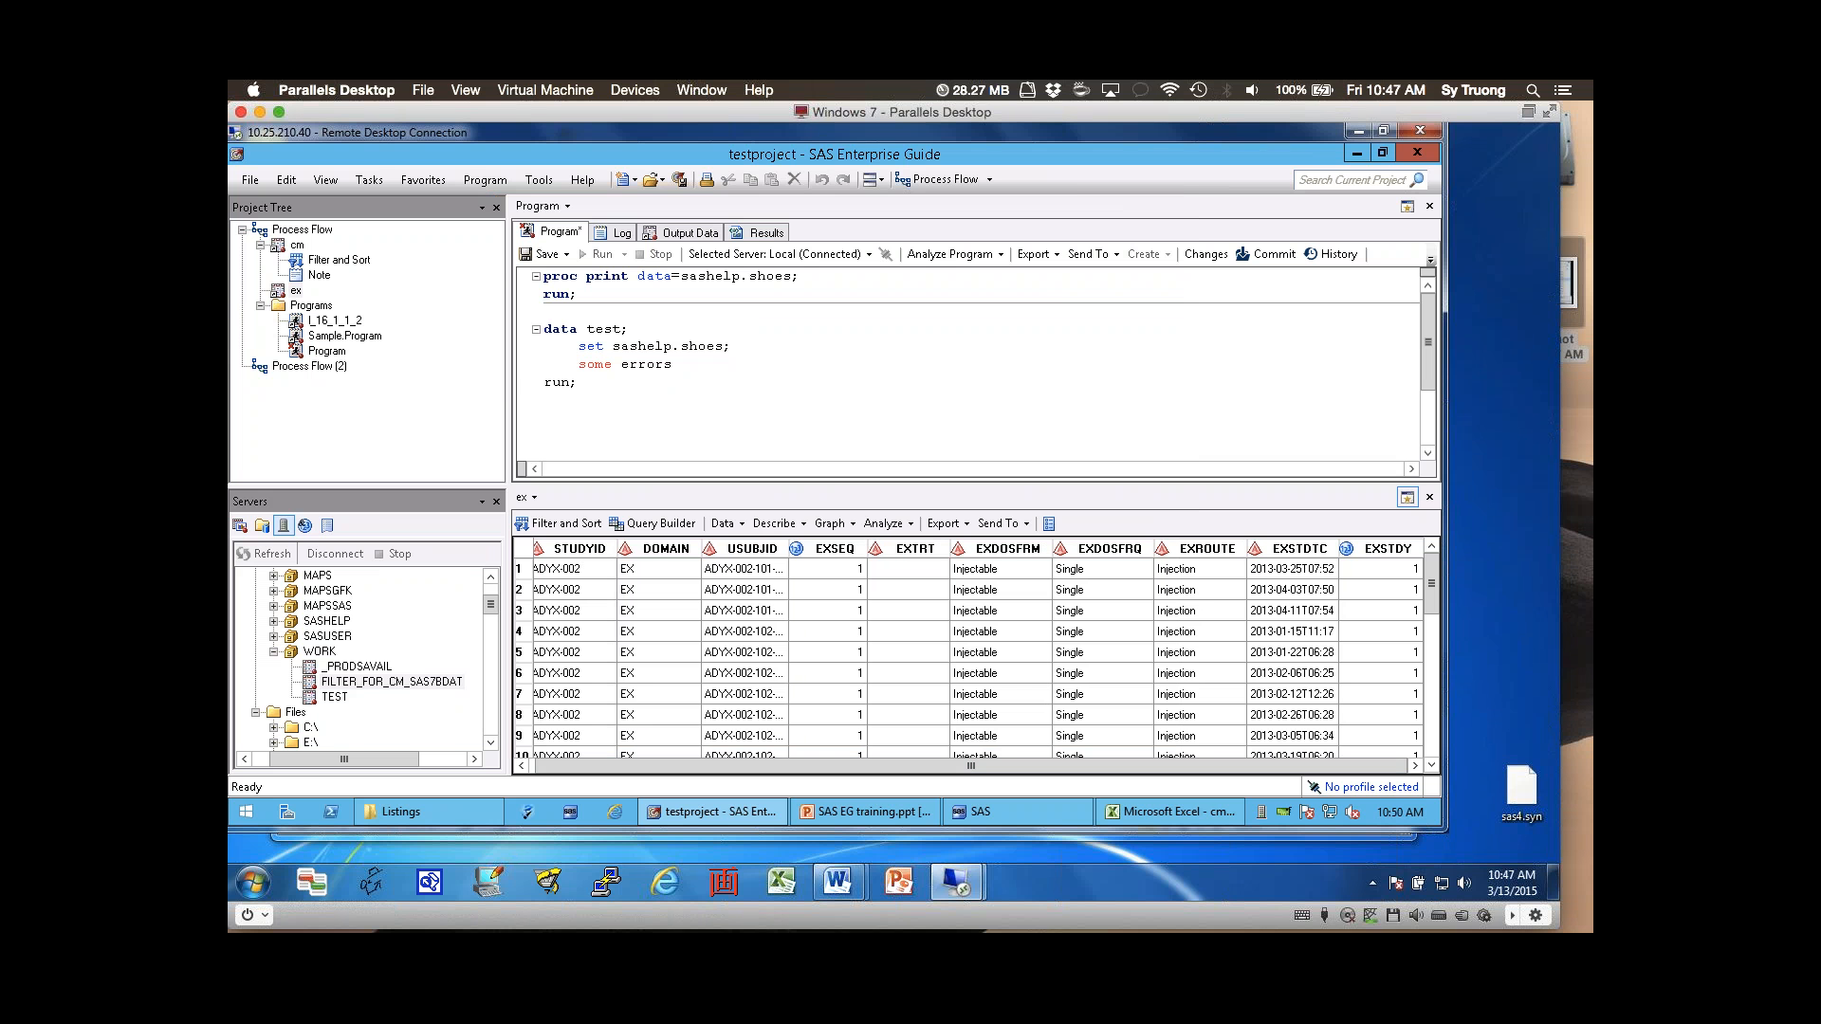
double_click(390, 681)
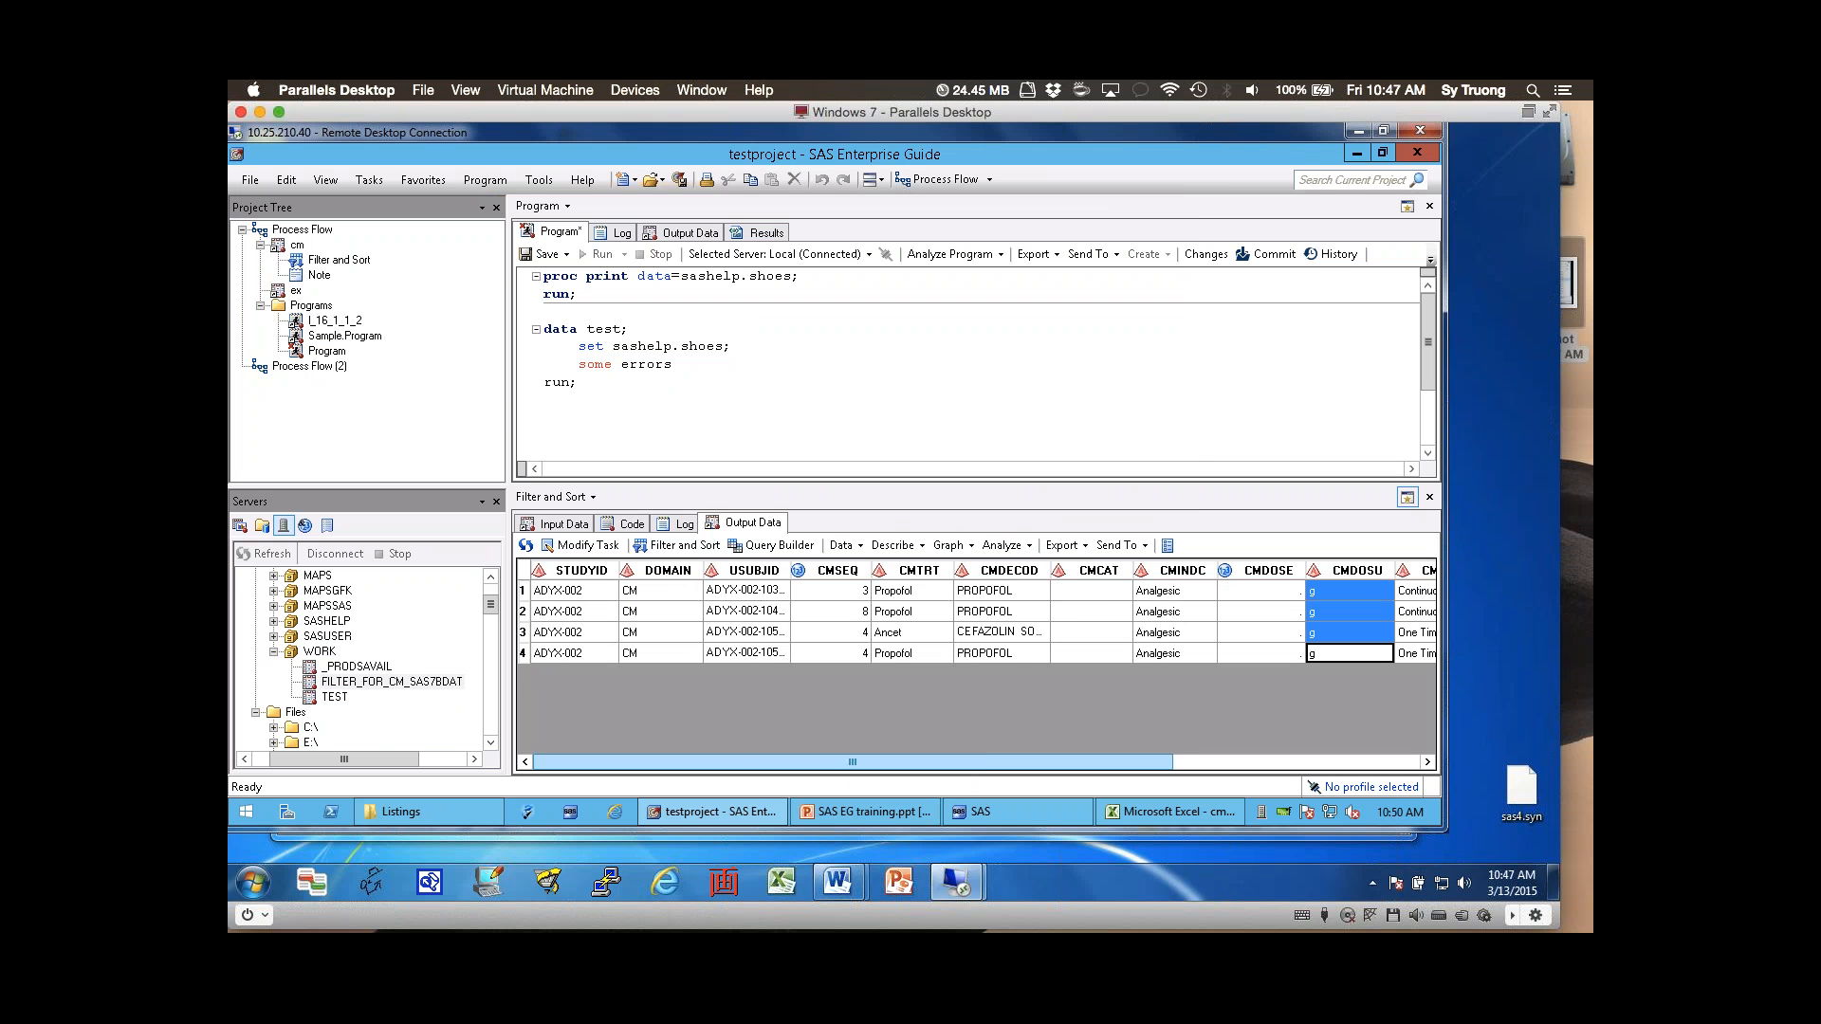
left_click_drag(853, 763, 1099, 763)
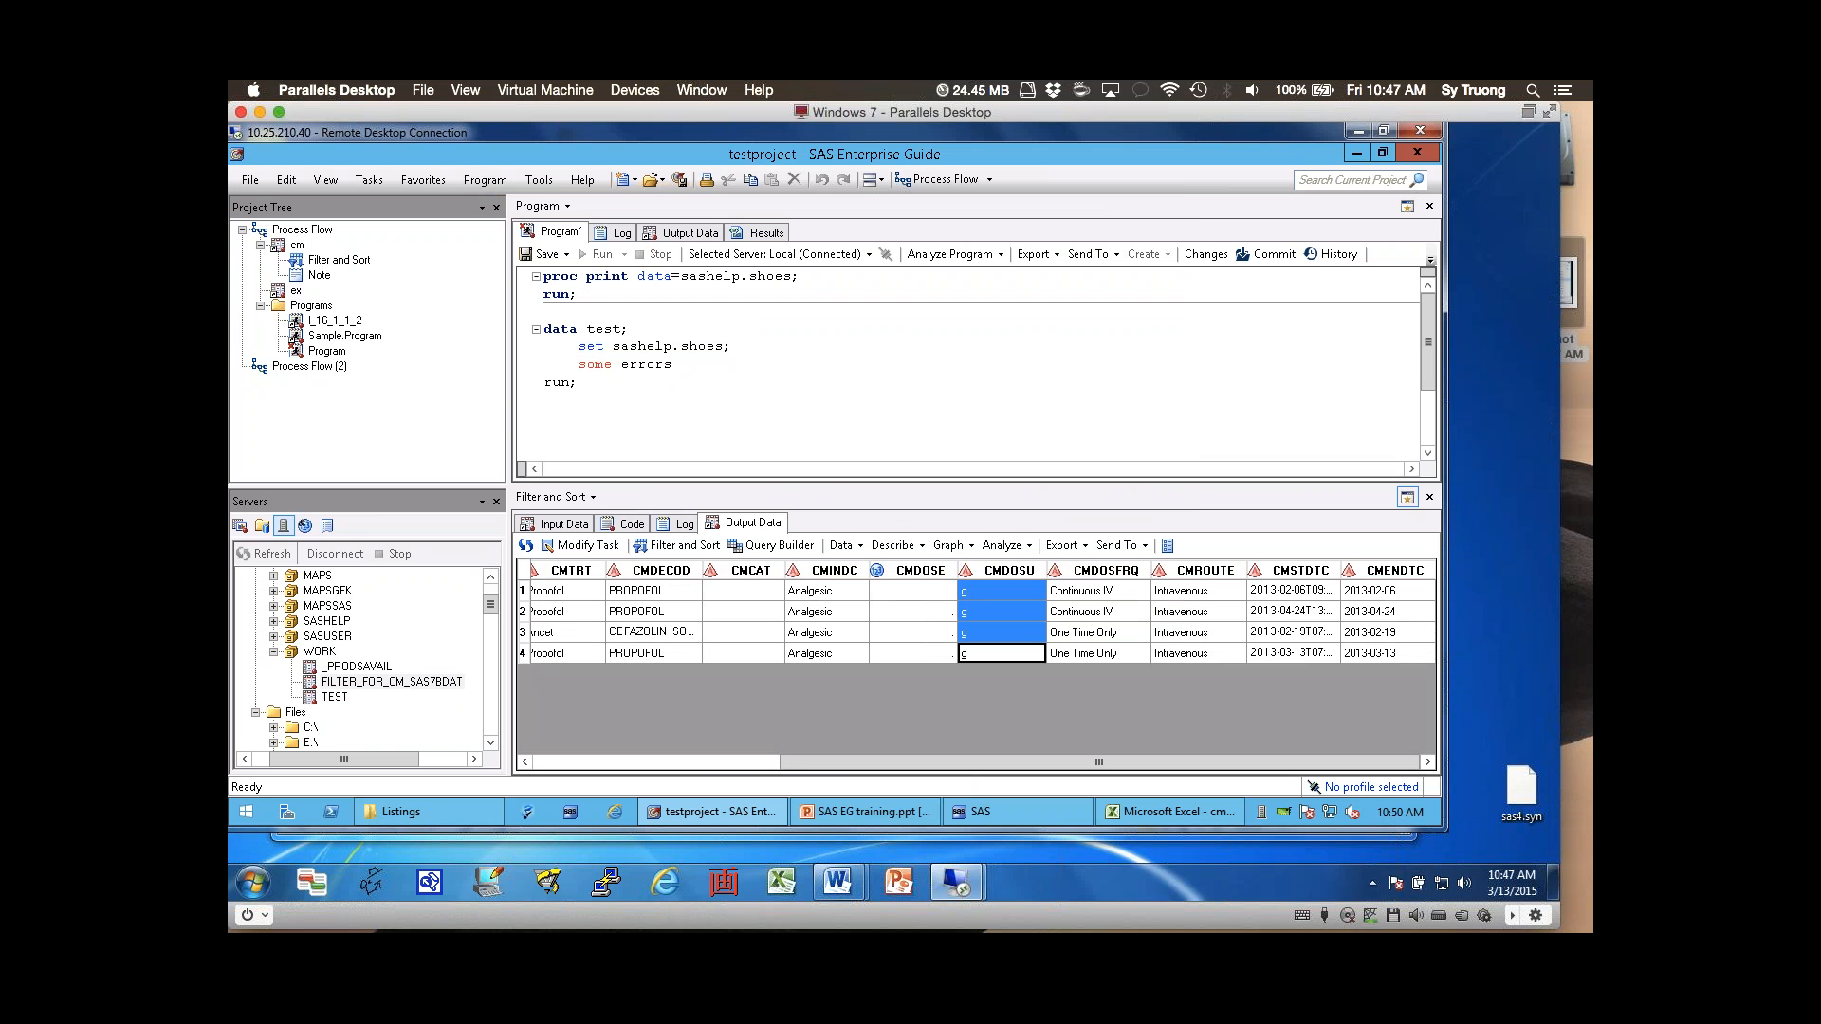
- Switch the filtered cm data to Update mode and replace the CMENDTC value in row 3 with the copied date
left_click(1388, 633)
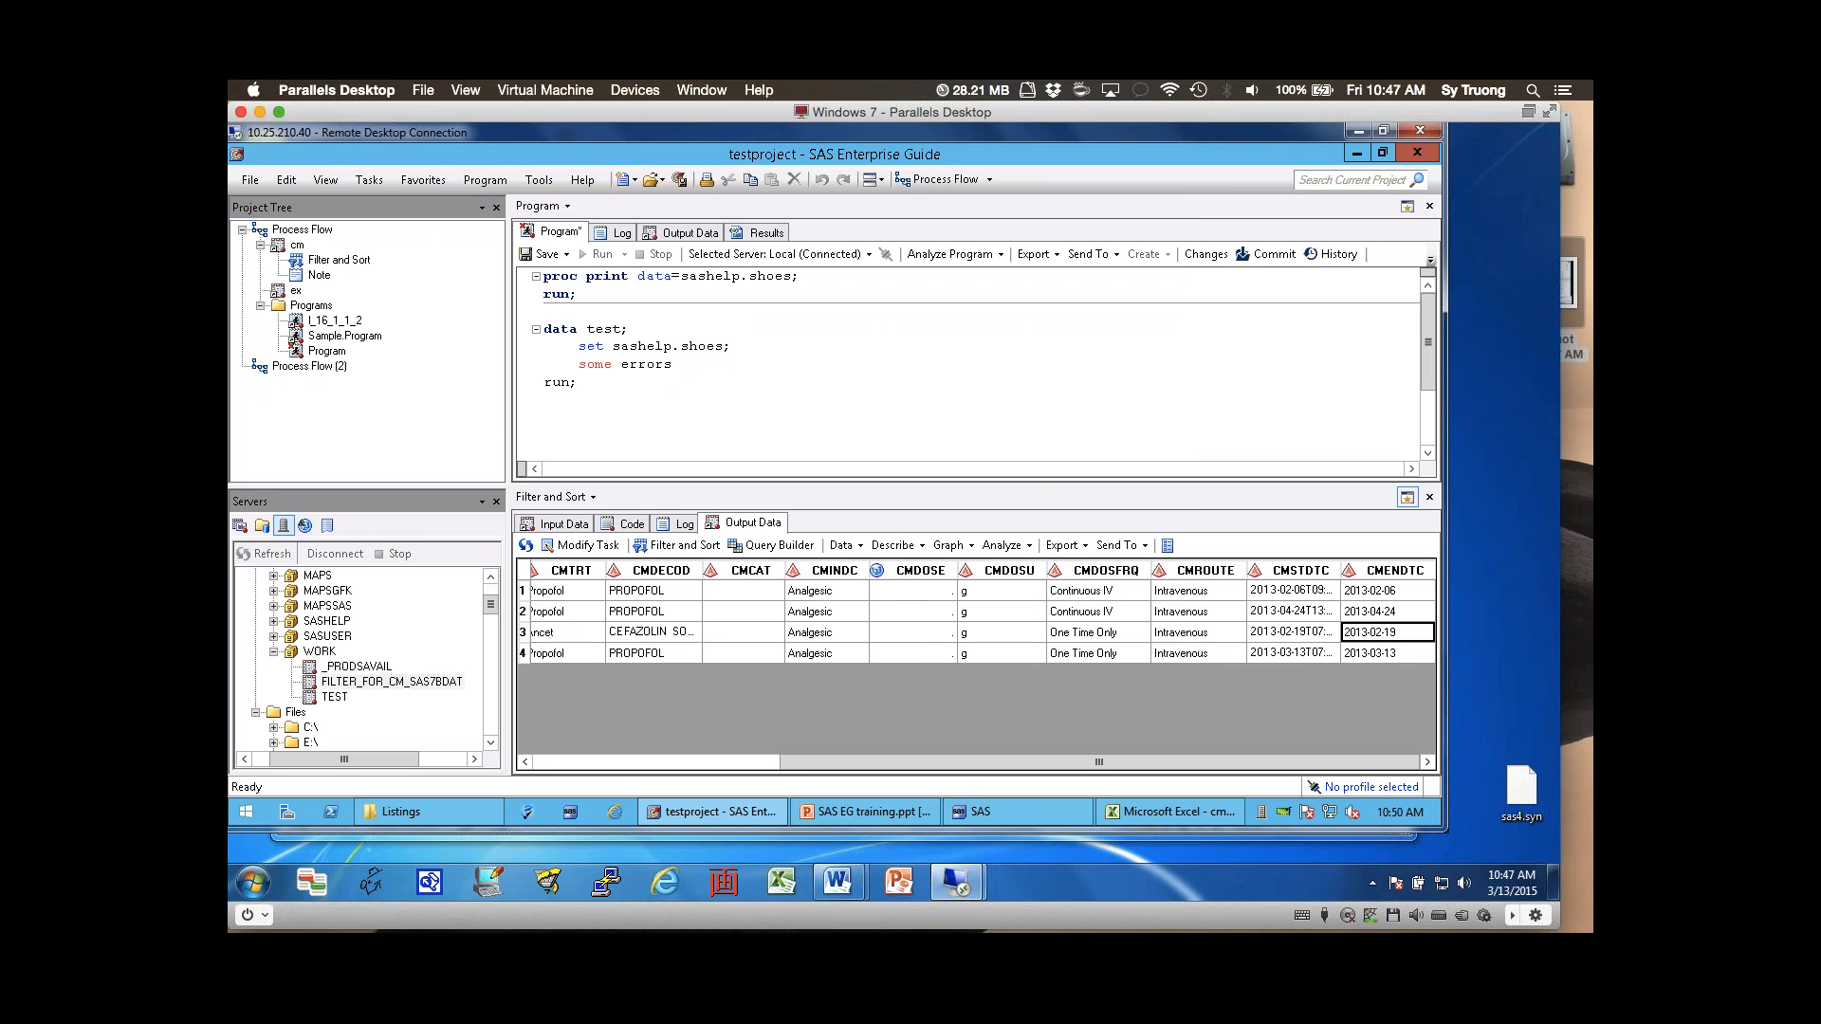
double_click(1388, 633)
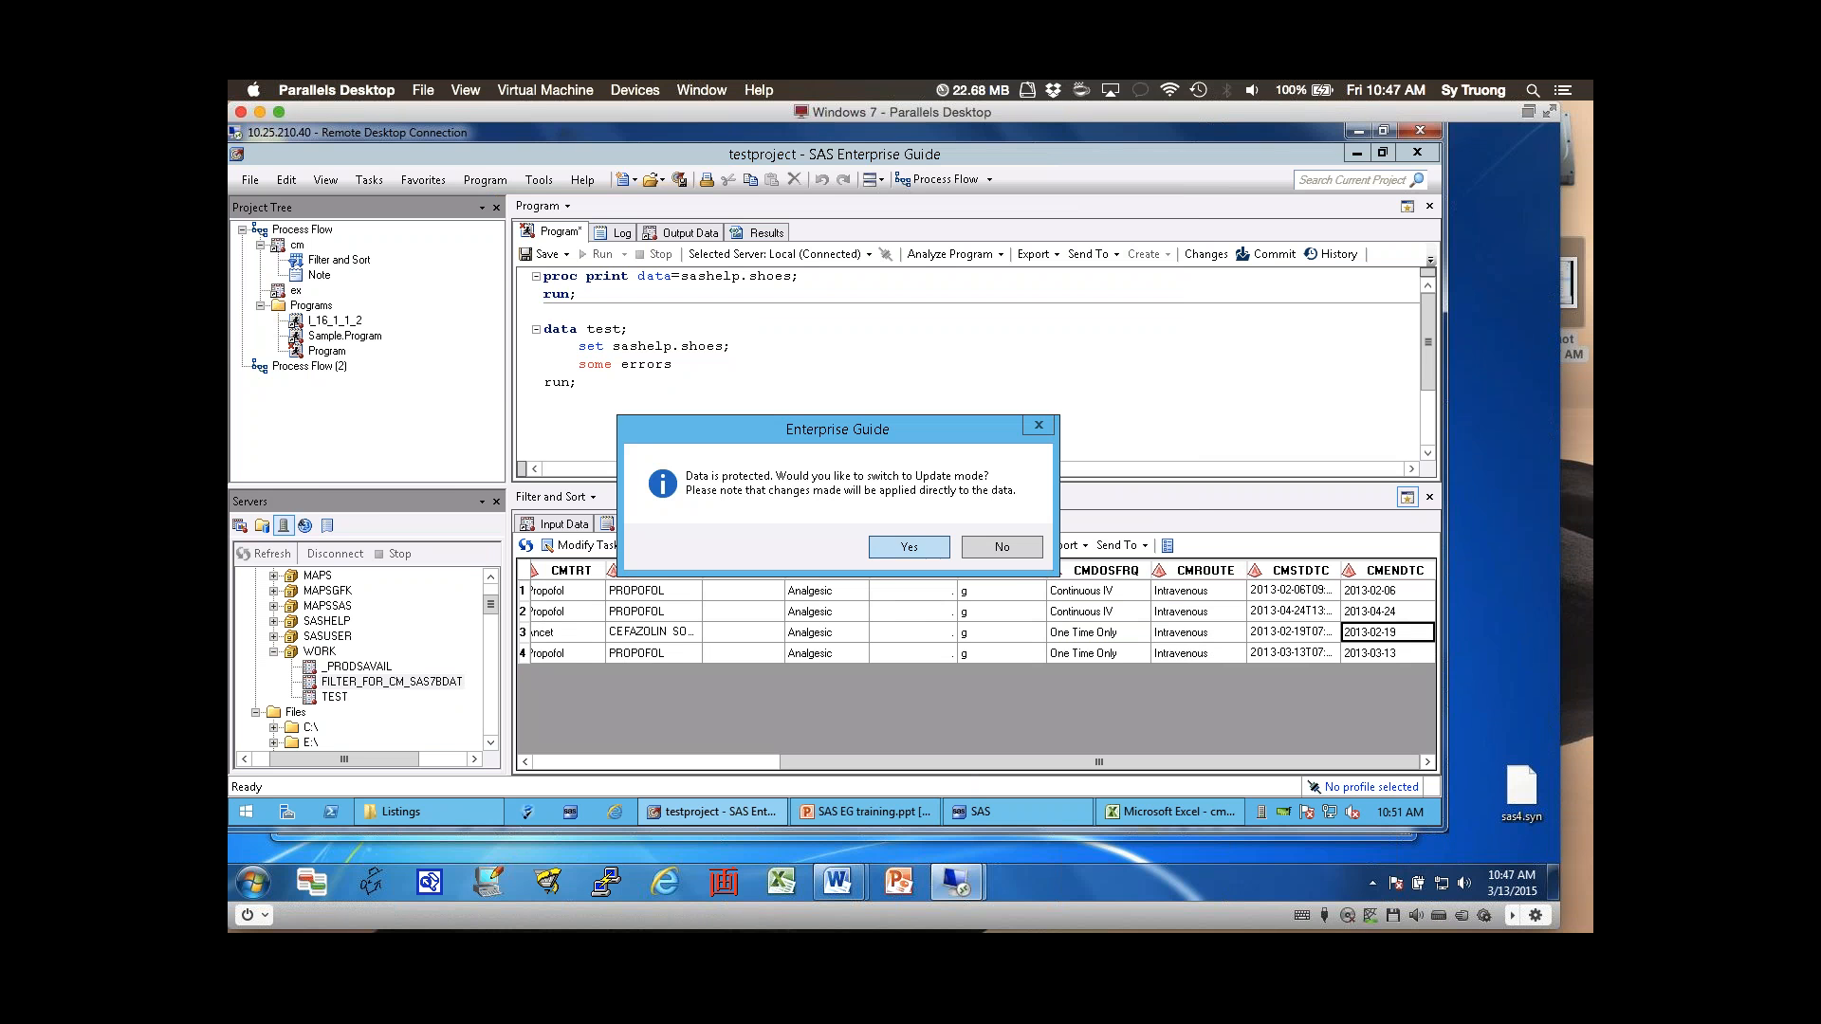
key("Return")
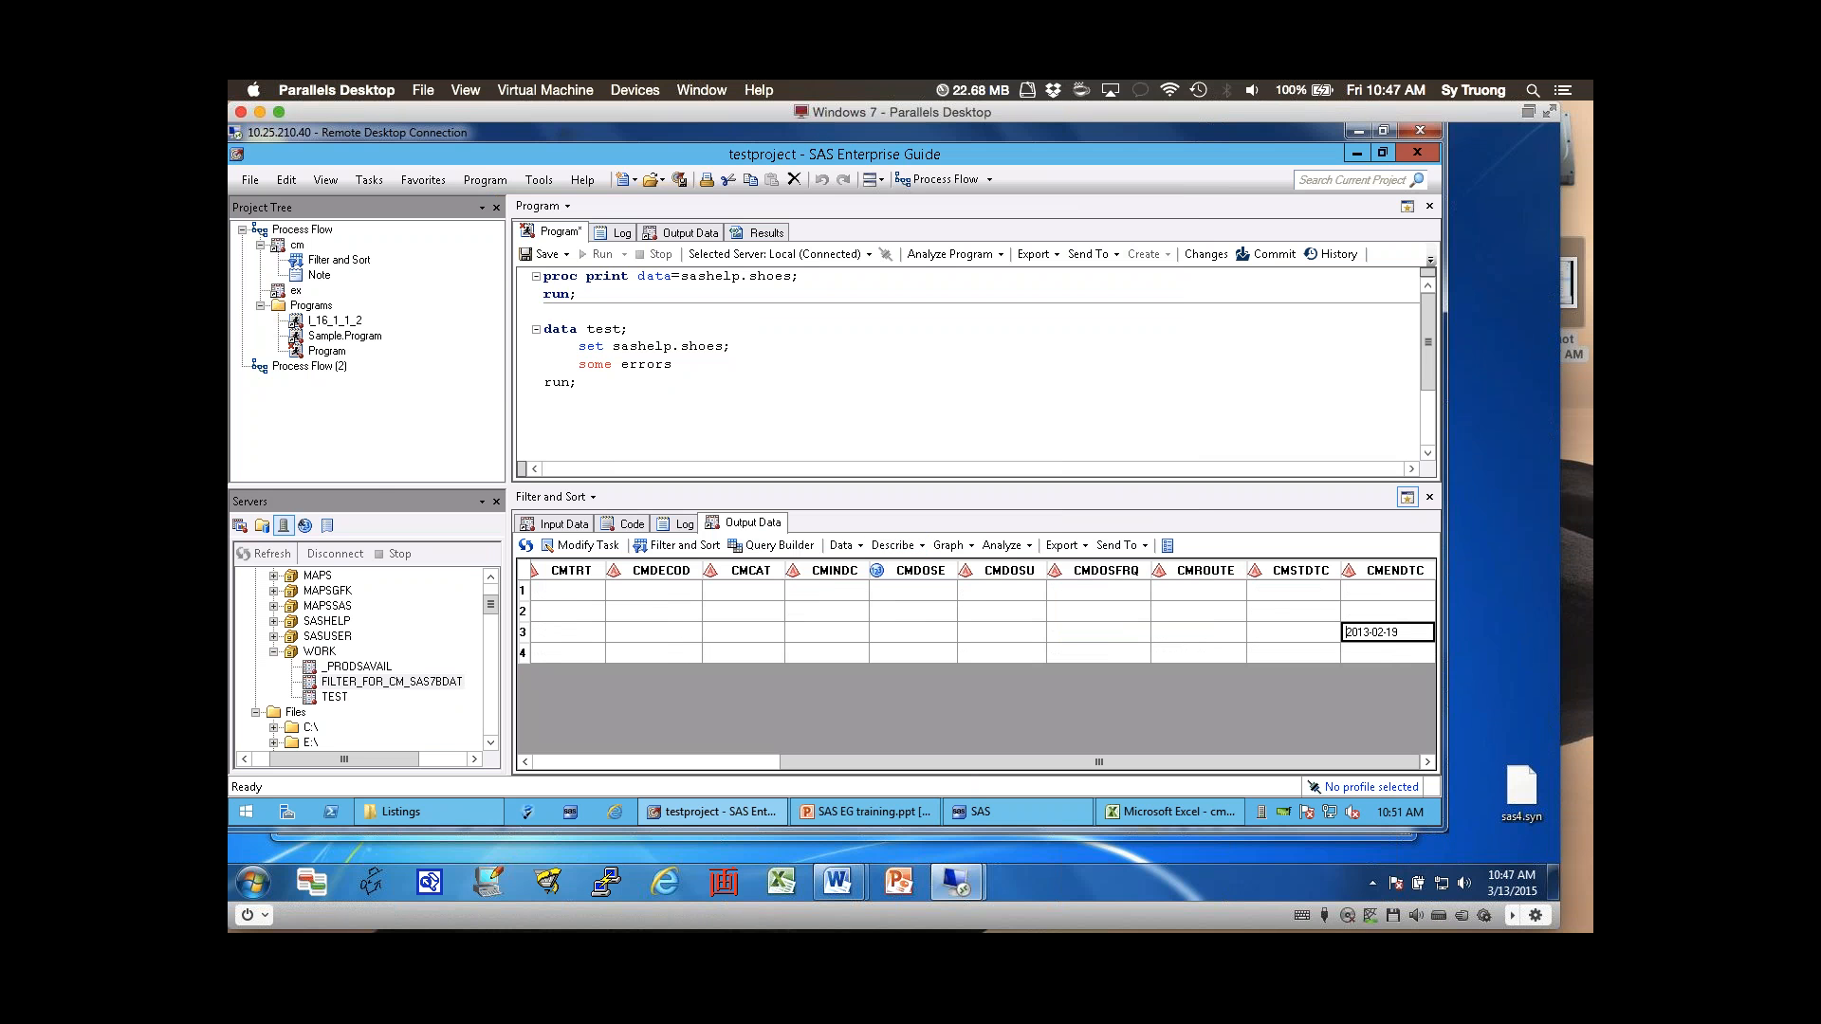
right_click(1388, 630)
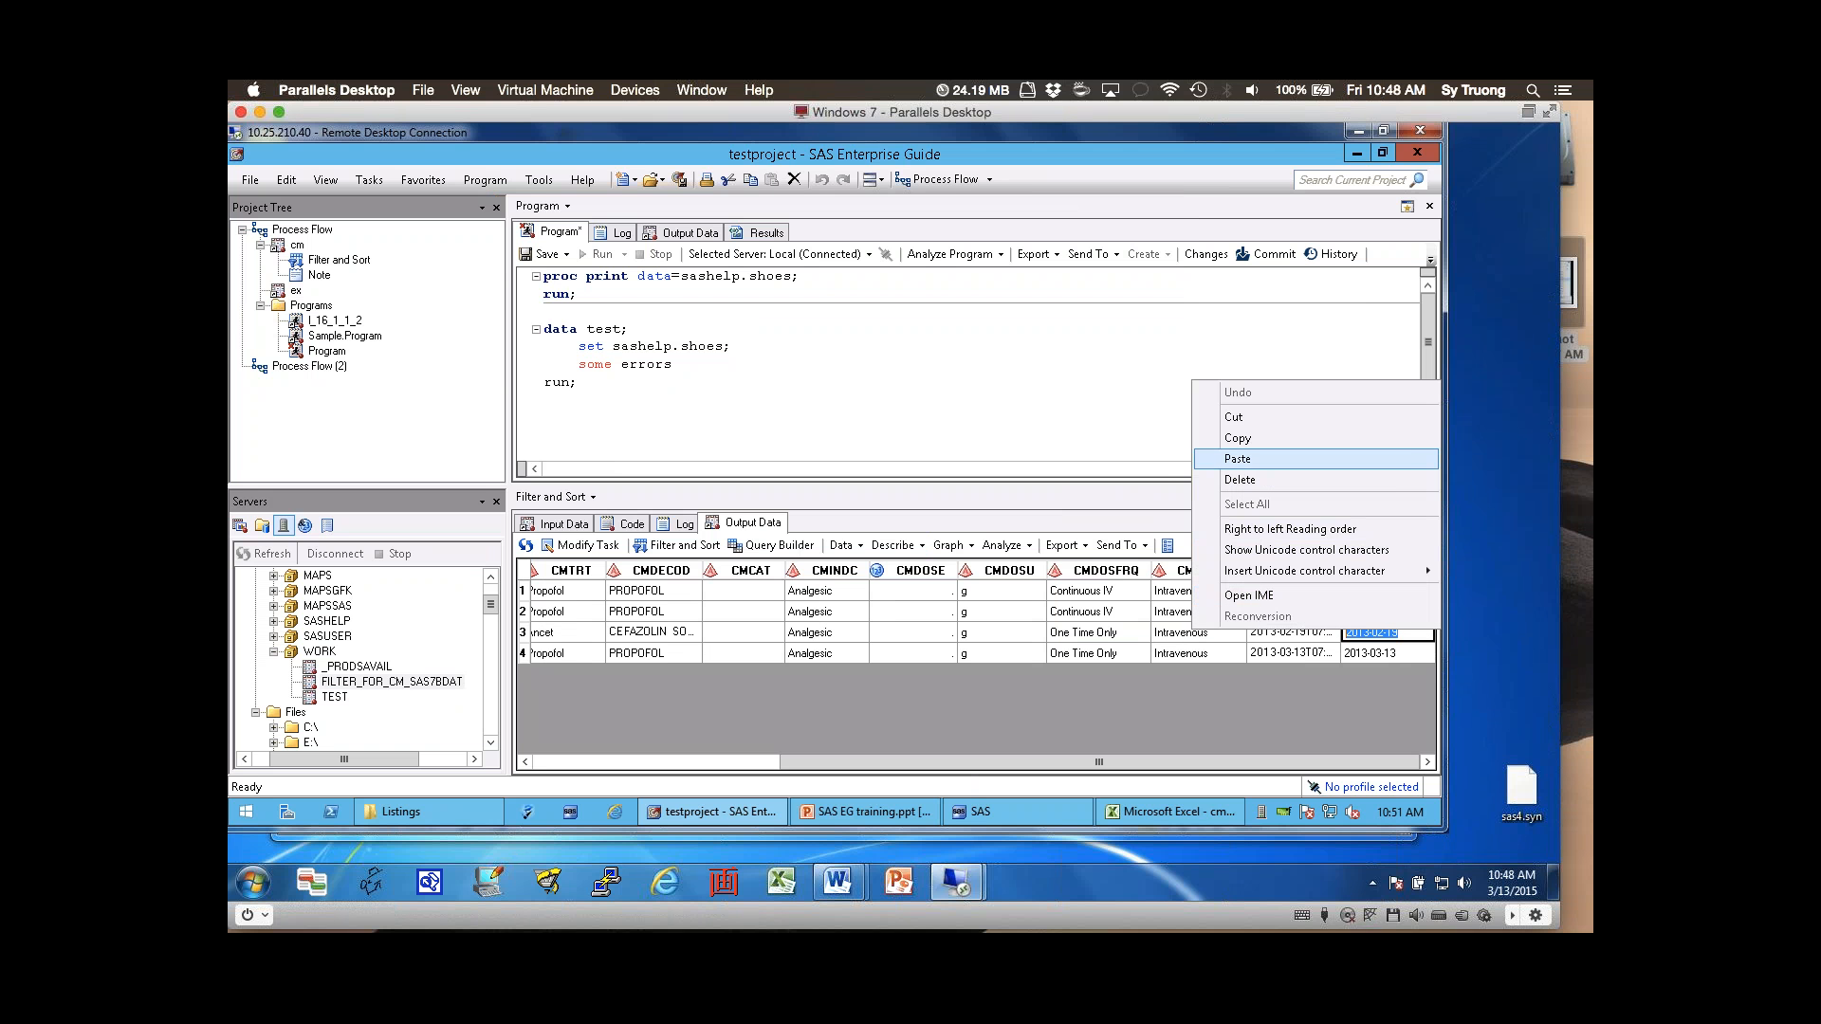
left_click(1238, 458)
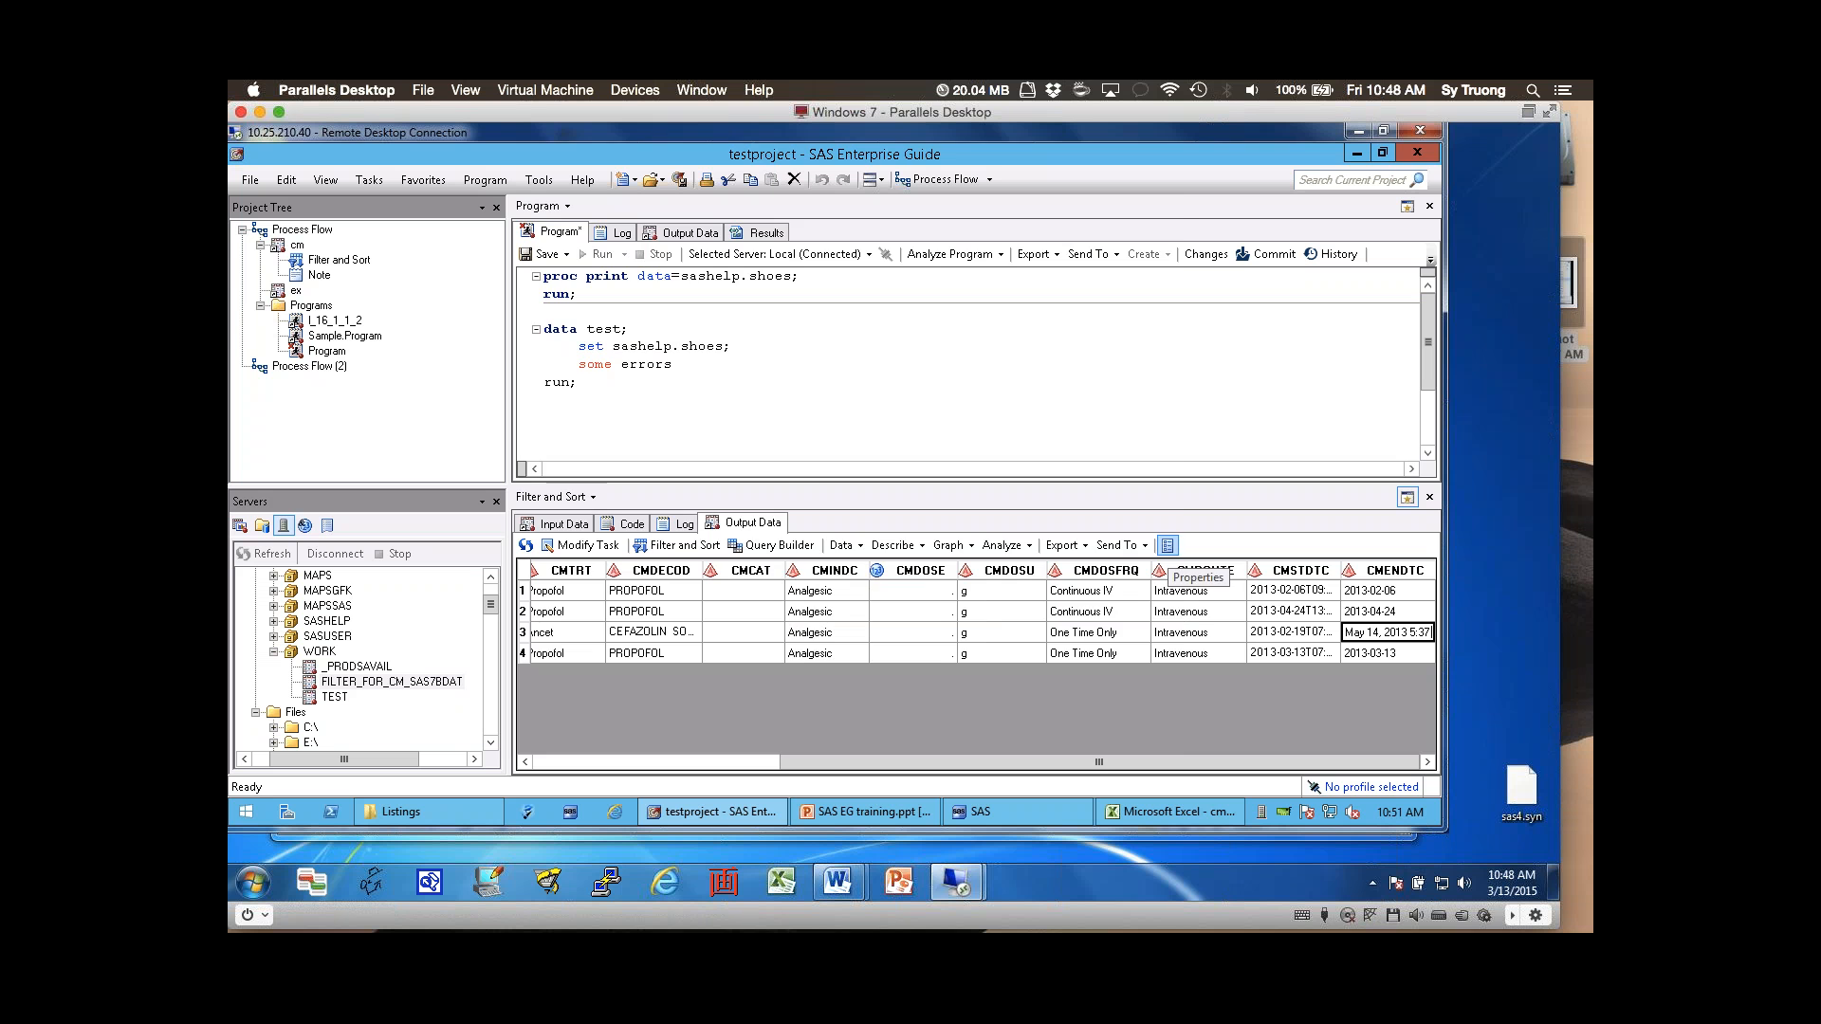
- Copy the creation date and time of WORK.FILTER_FOR_CM_SAS7BDAT, without the weekday, from its properties and close them
left_click(1167, 546)
left_click_drag(936, 409, 816, 409)
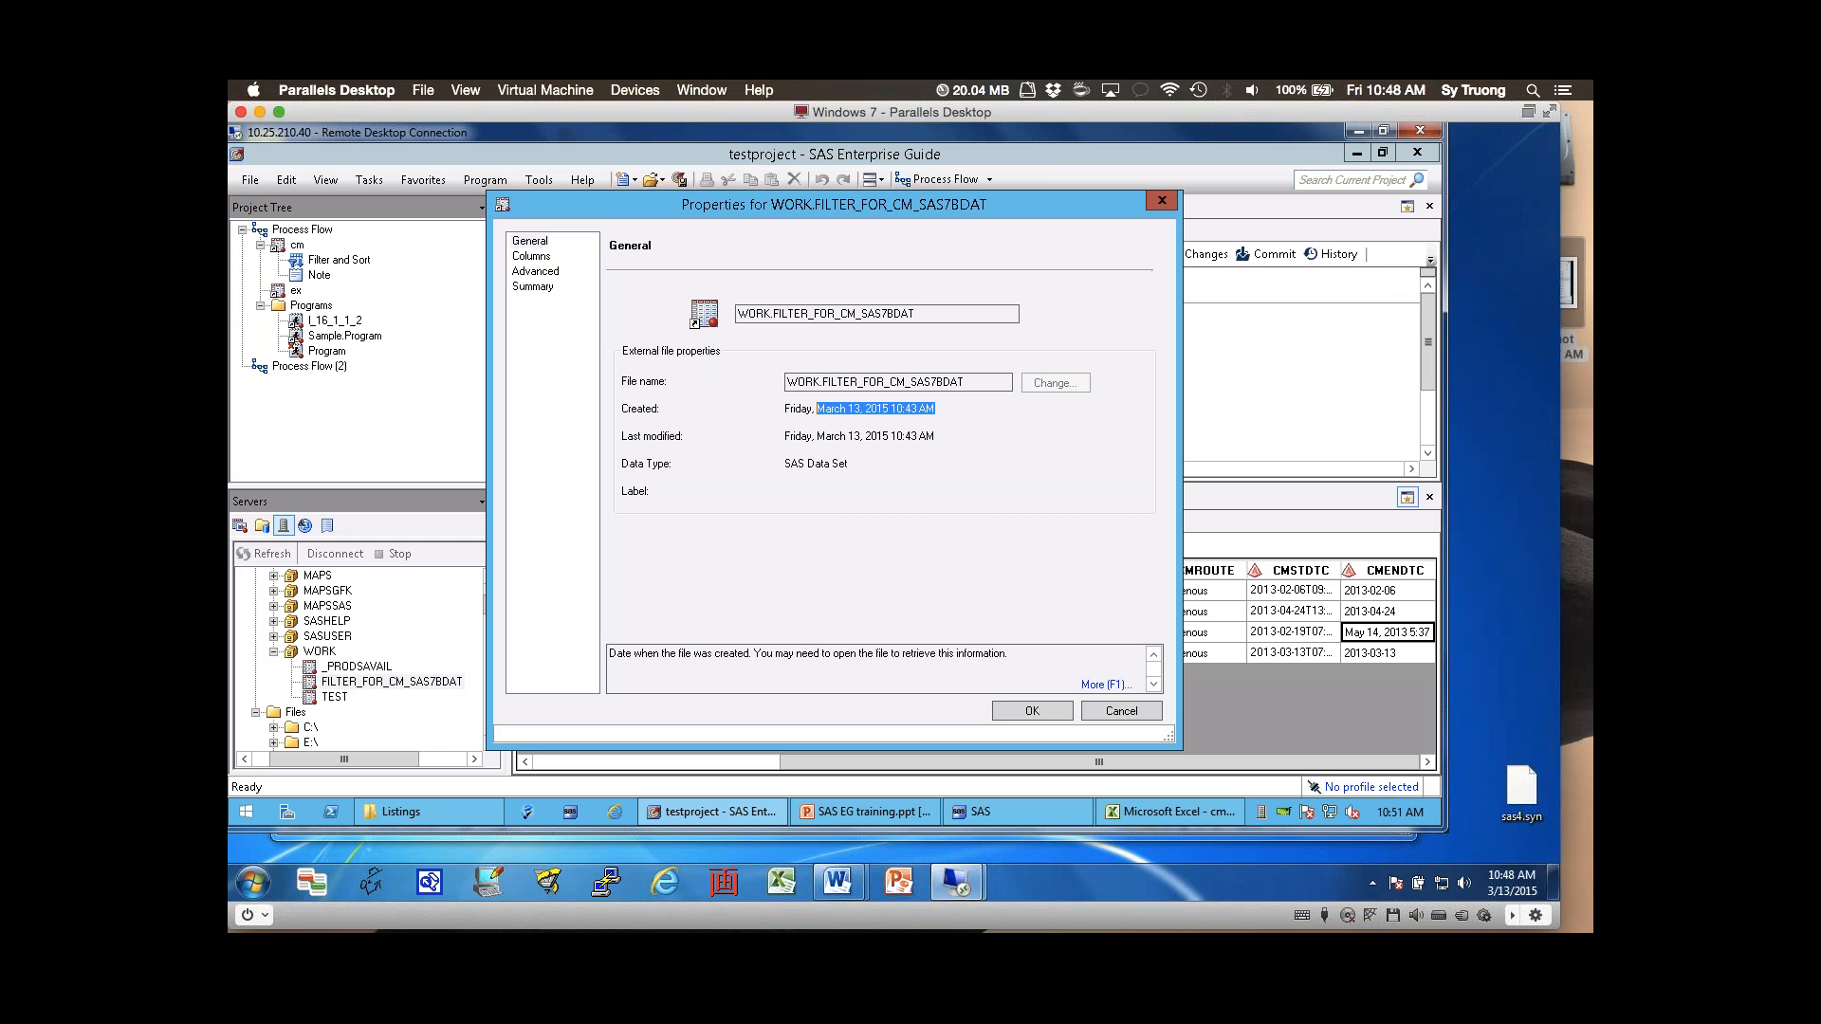
right_click(826, 409)
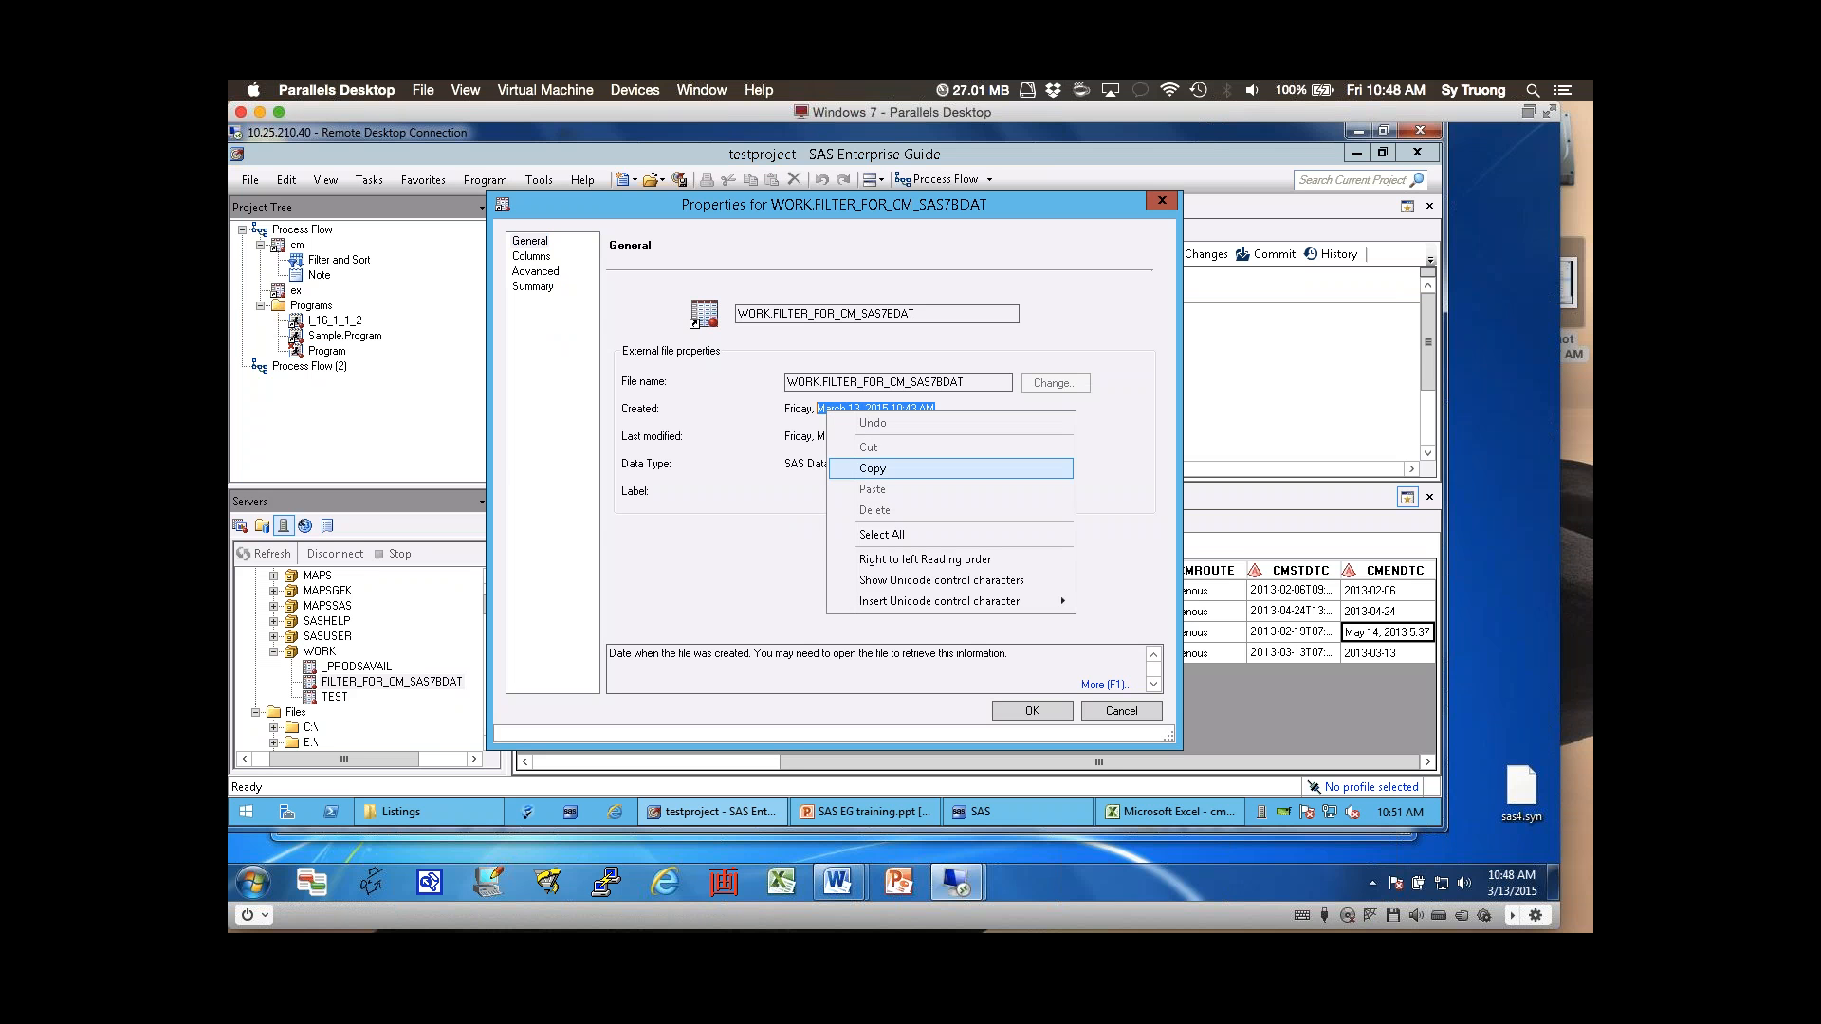
left_click(871, 468)
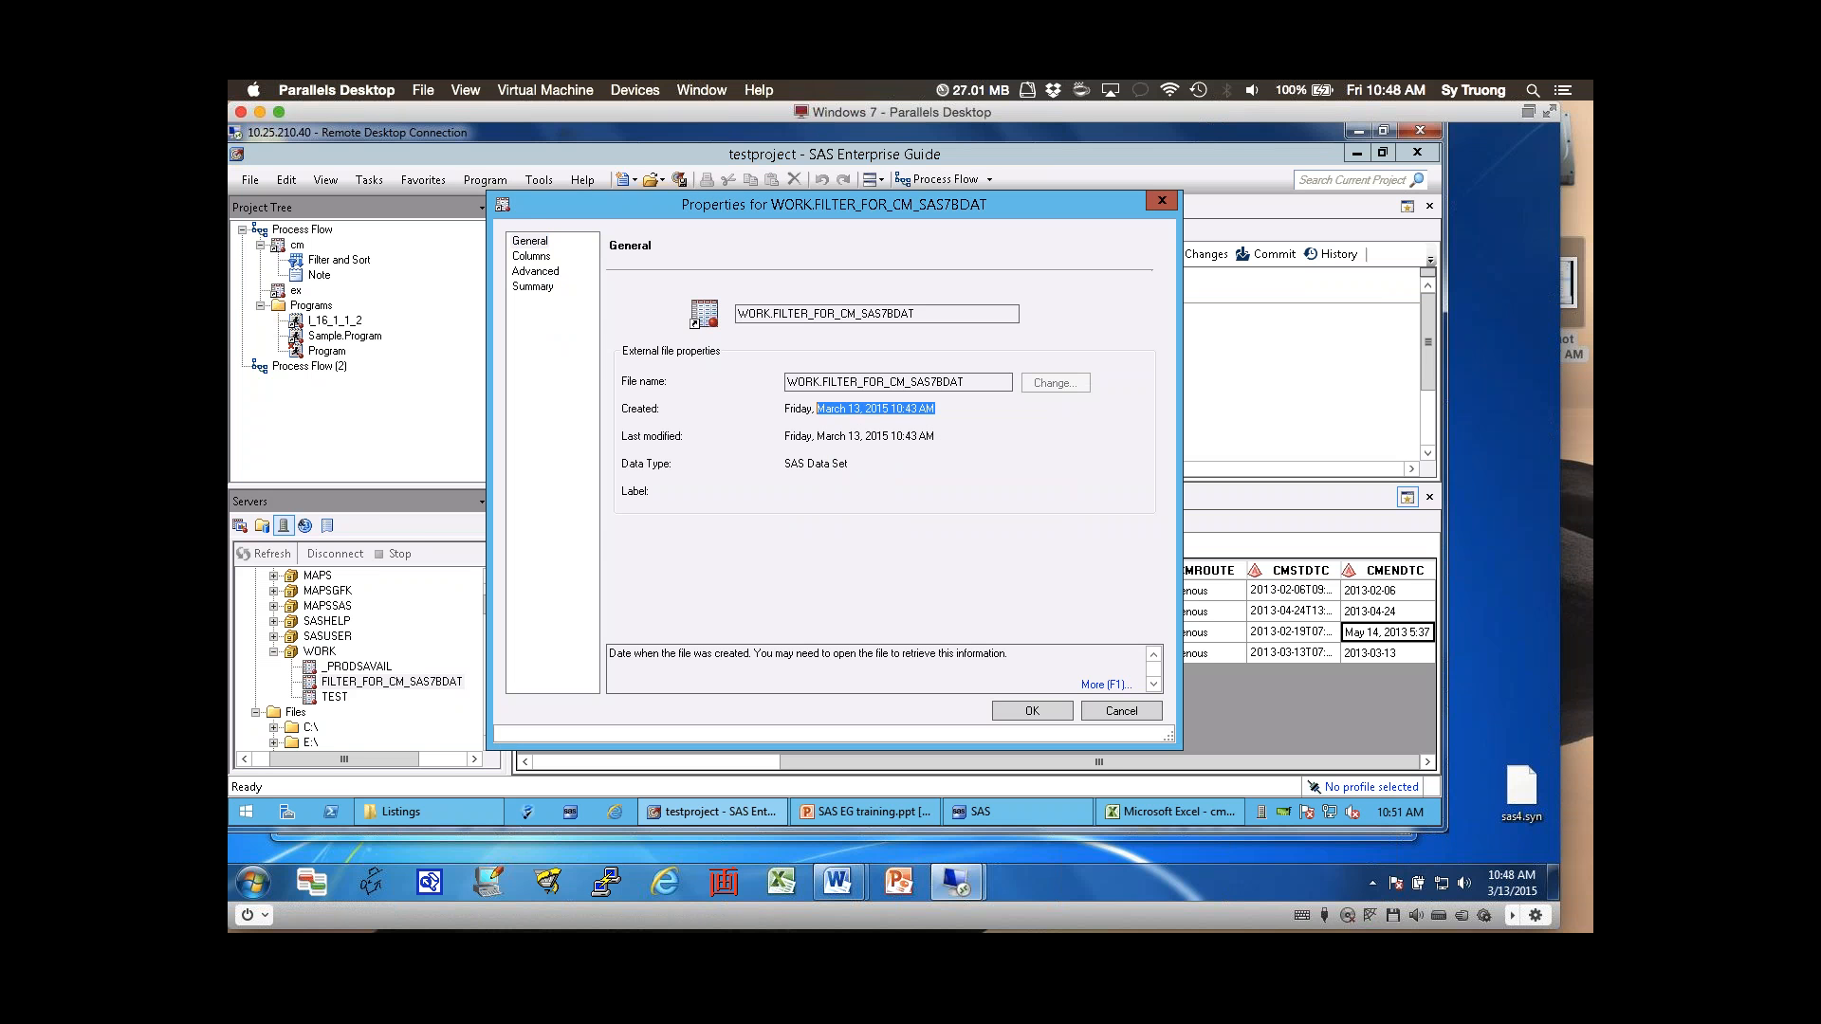
key("Escape")
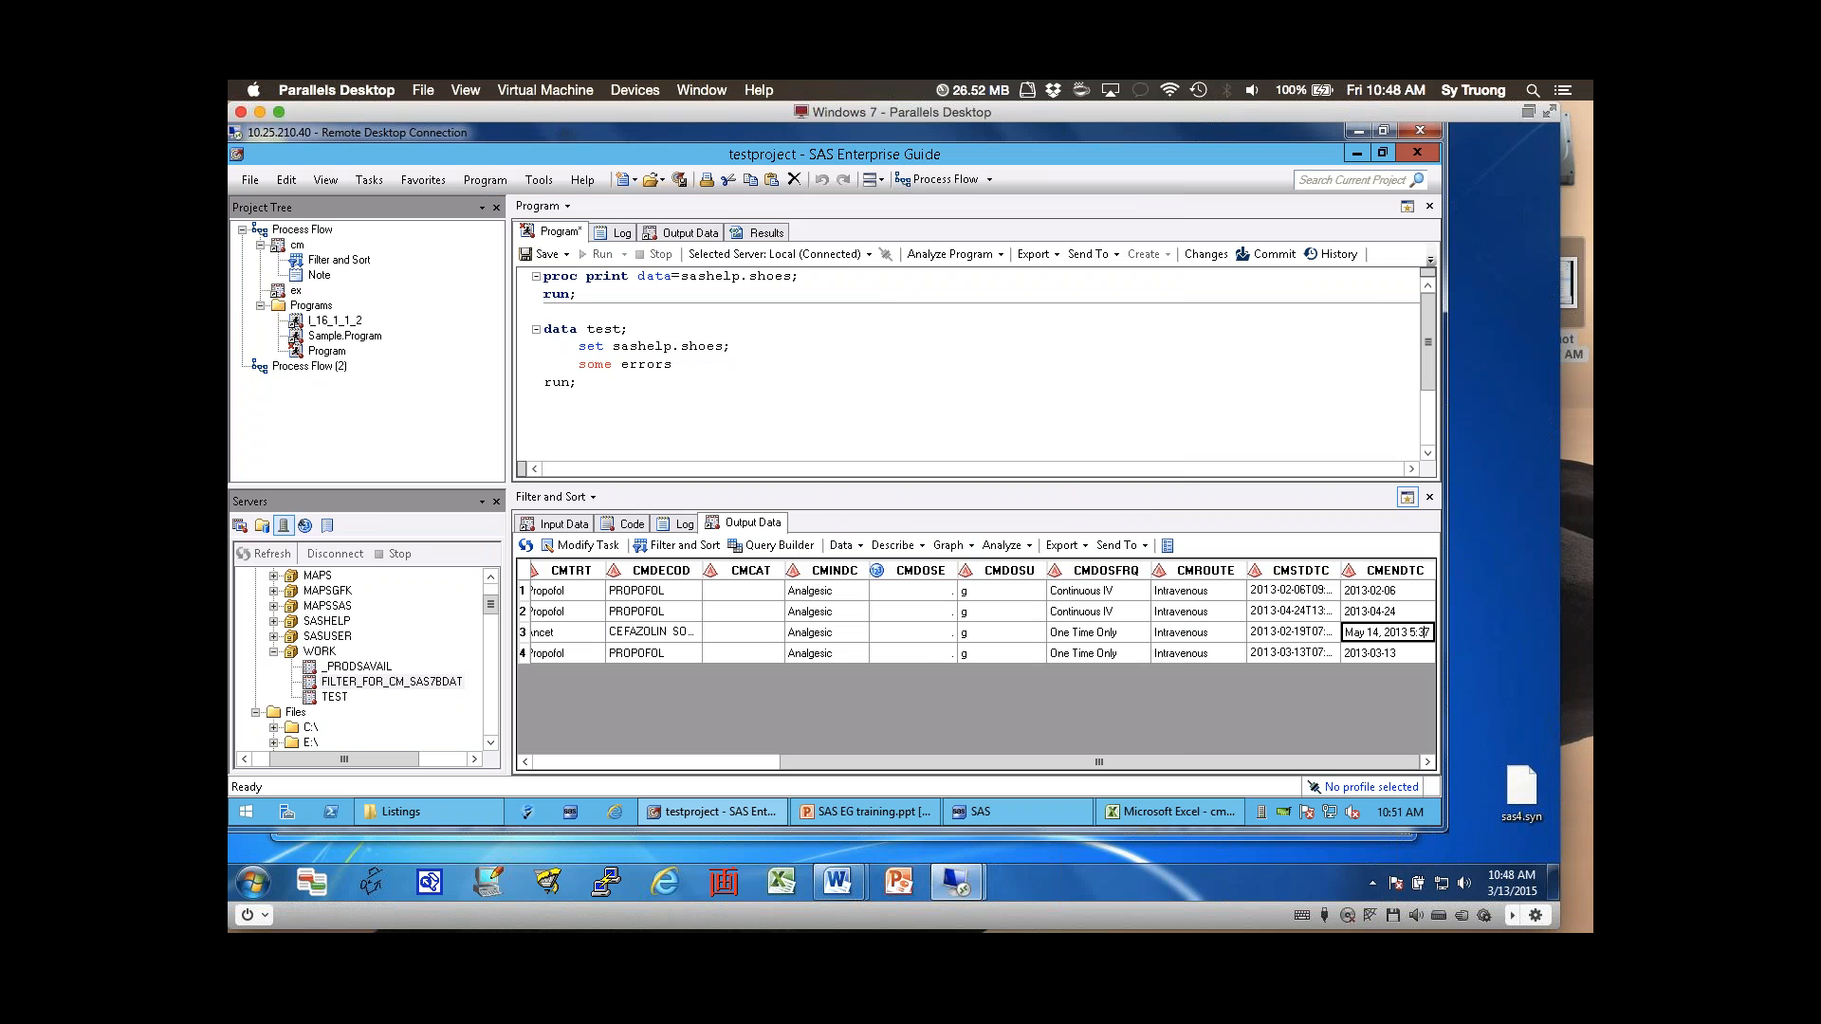
- Reopen the properties of WORK.FILTER_FOR_CM_SAS7BDAT and copy its last modified date and time without the weekday
left_click(1168, 546)
left_click_drag(935, 436, 817, 437)
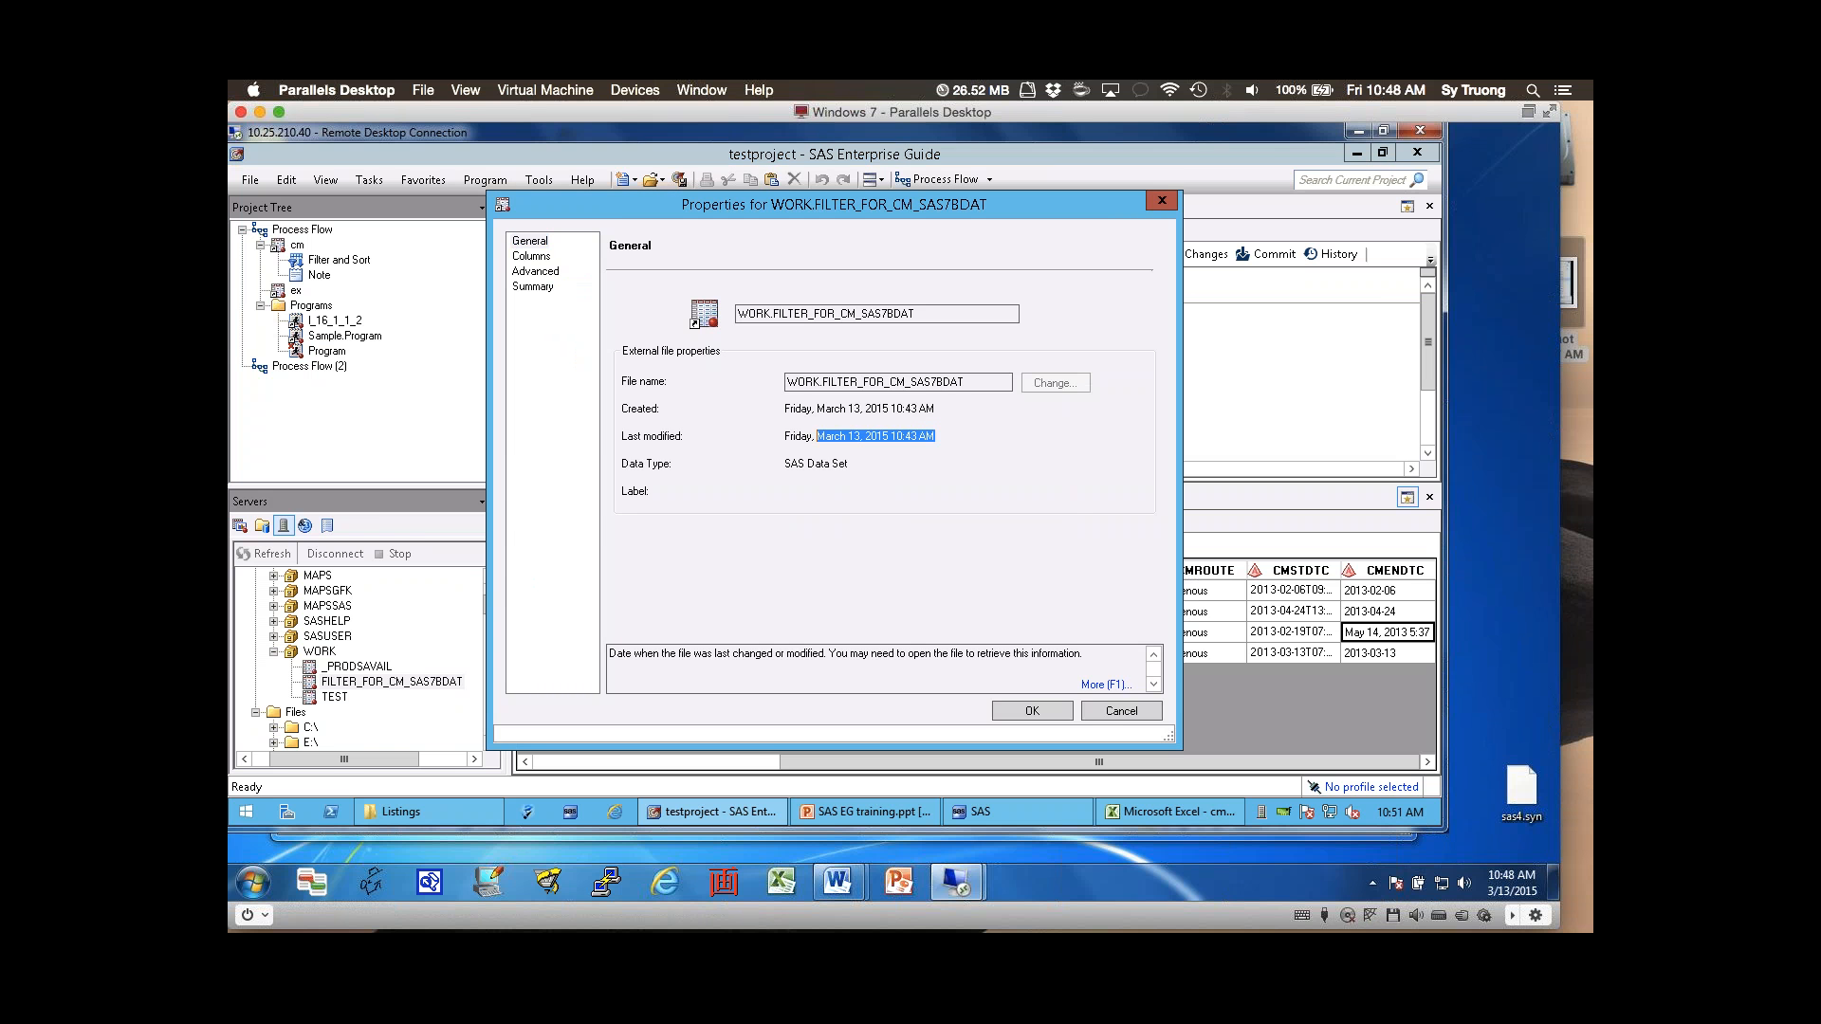
right_click(819, 436)
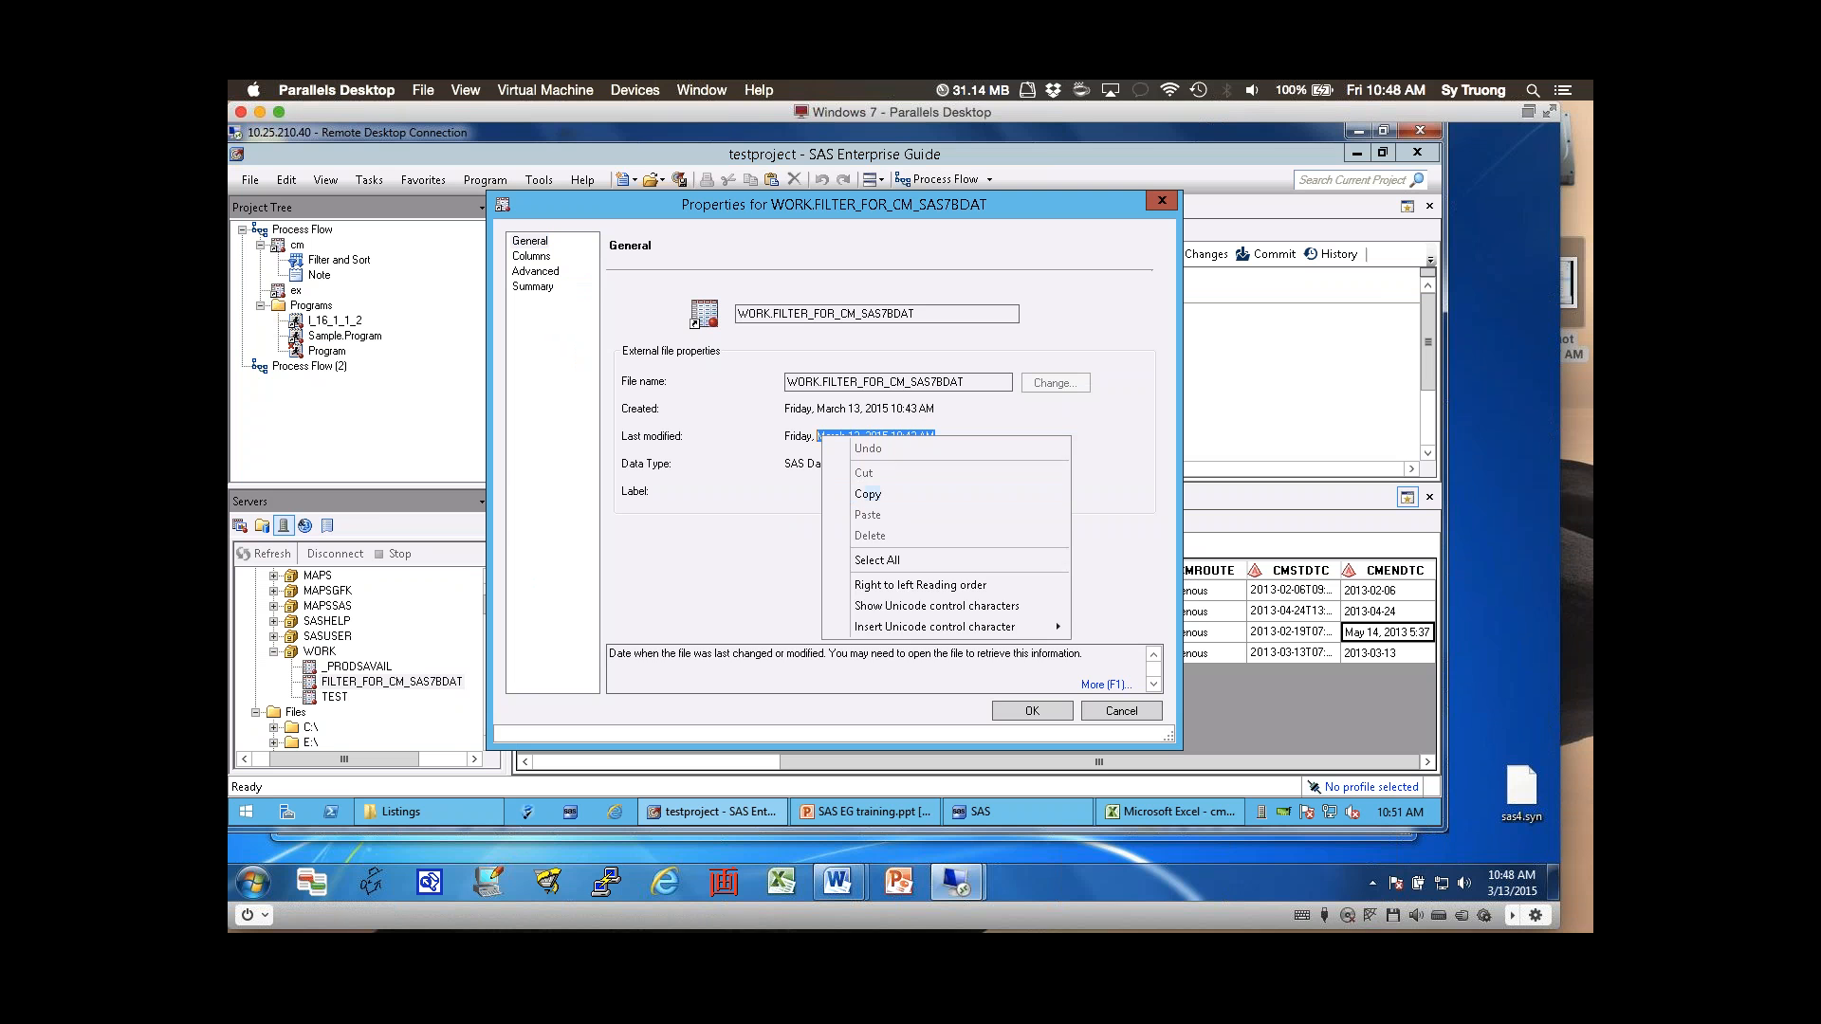
left_click(868, 494)
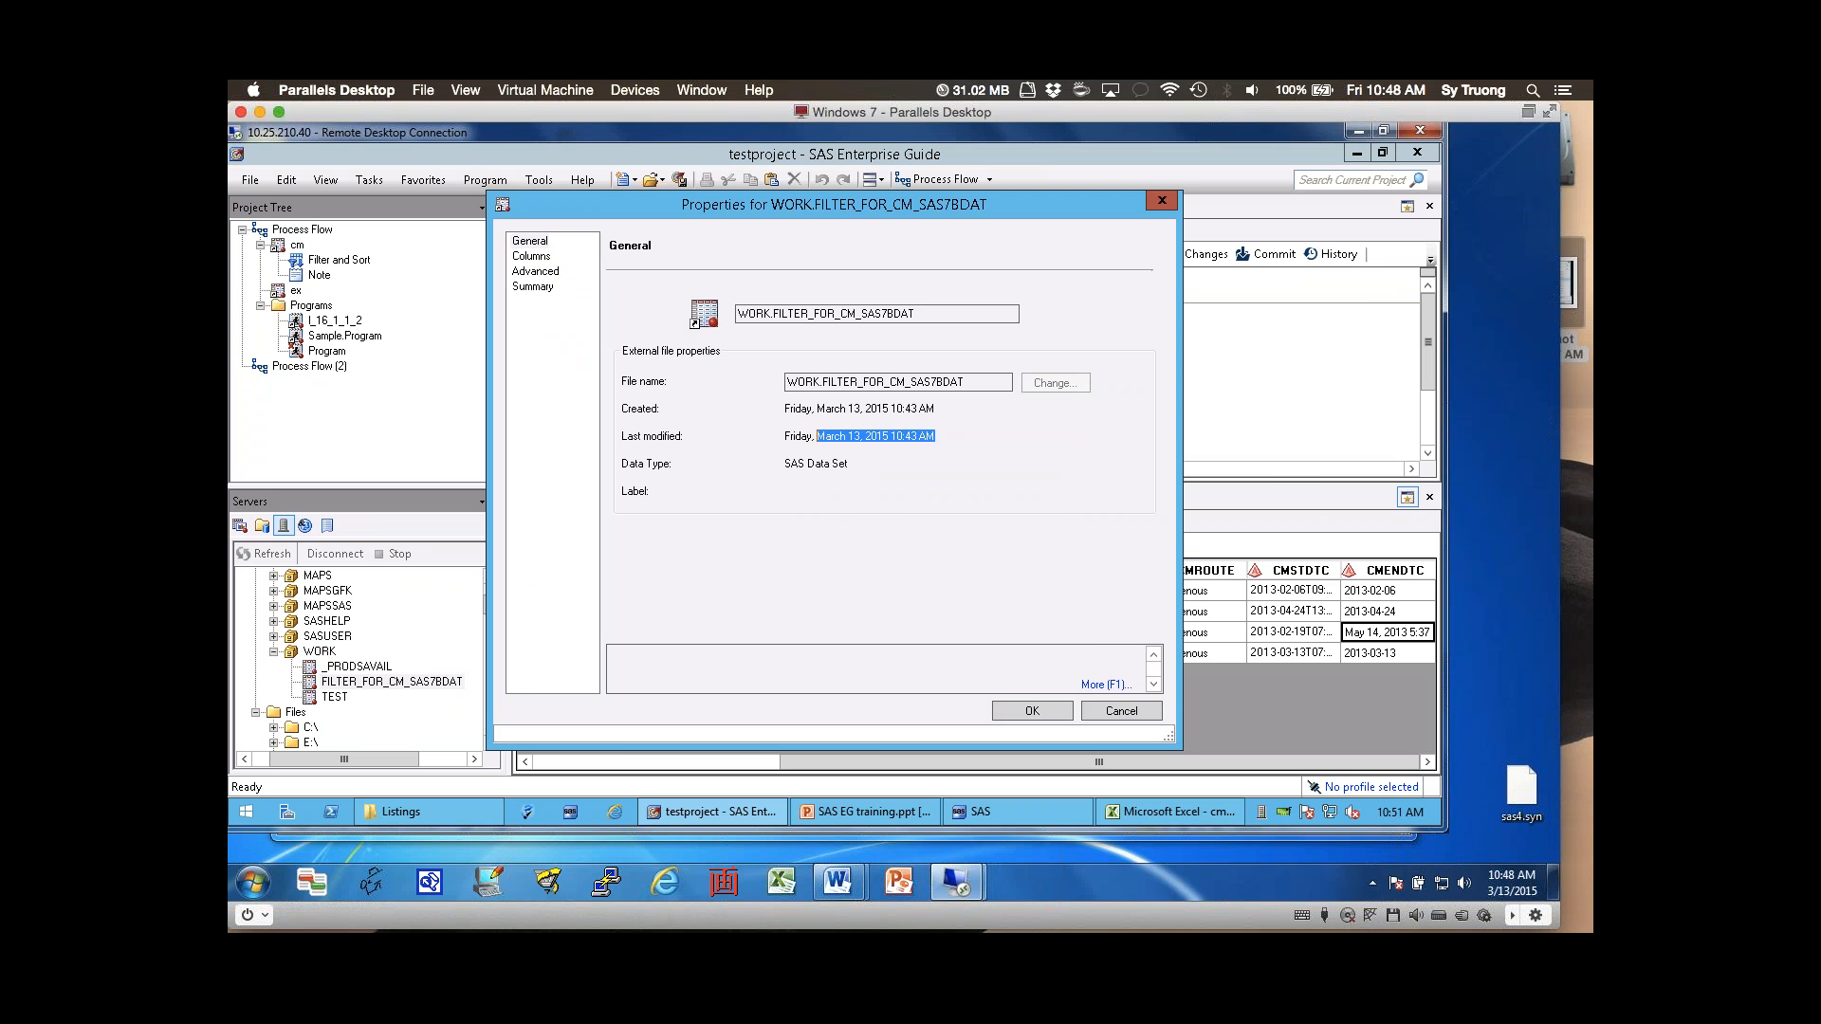
- Check the last modified date in the general properties of WORK.FILTER_FOR_CM_SAS7BDAT and close them without saving
left_click(531, 256)
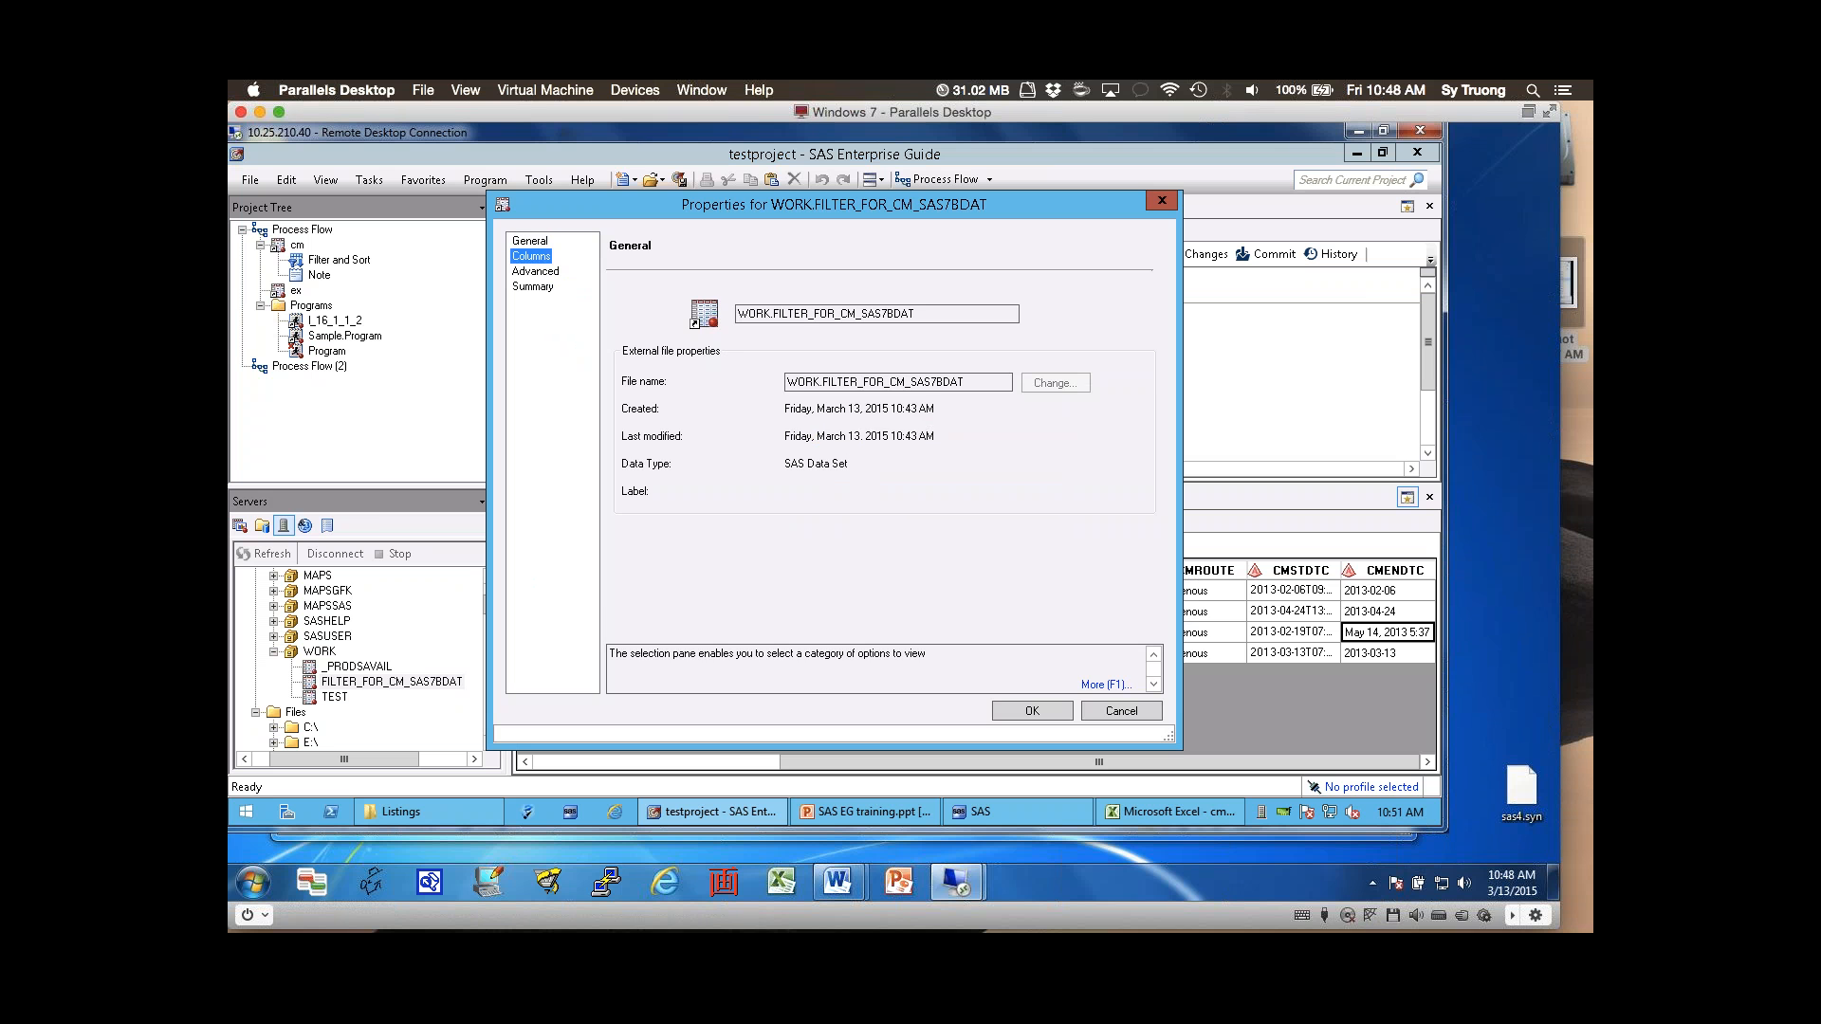
left_click(530, 241)
left_click_drag(854, 436, 920, 436)
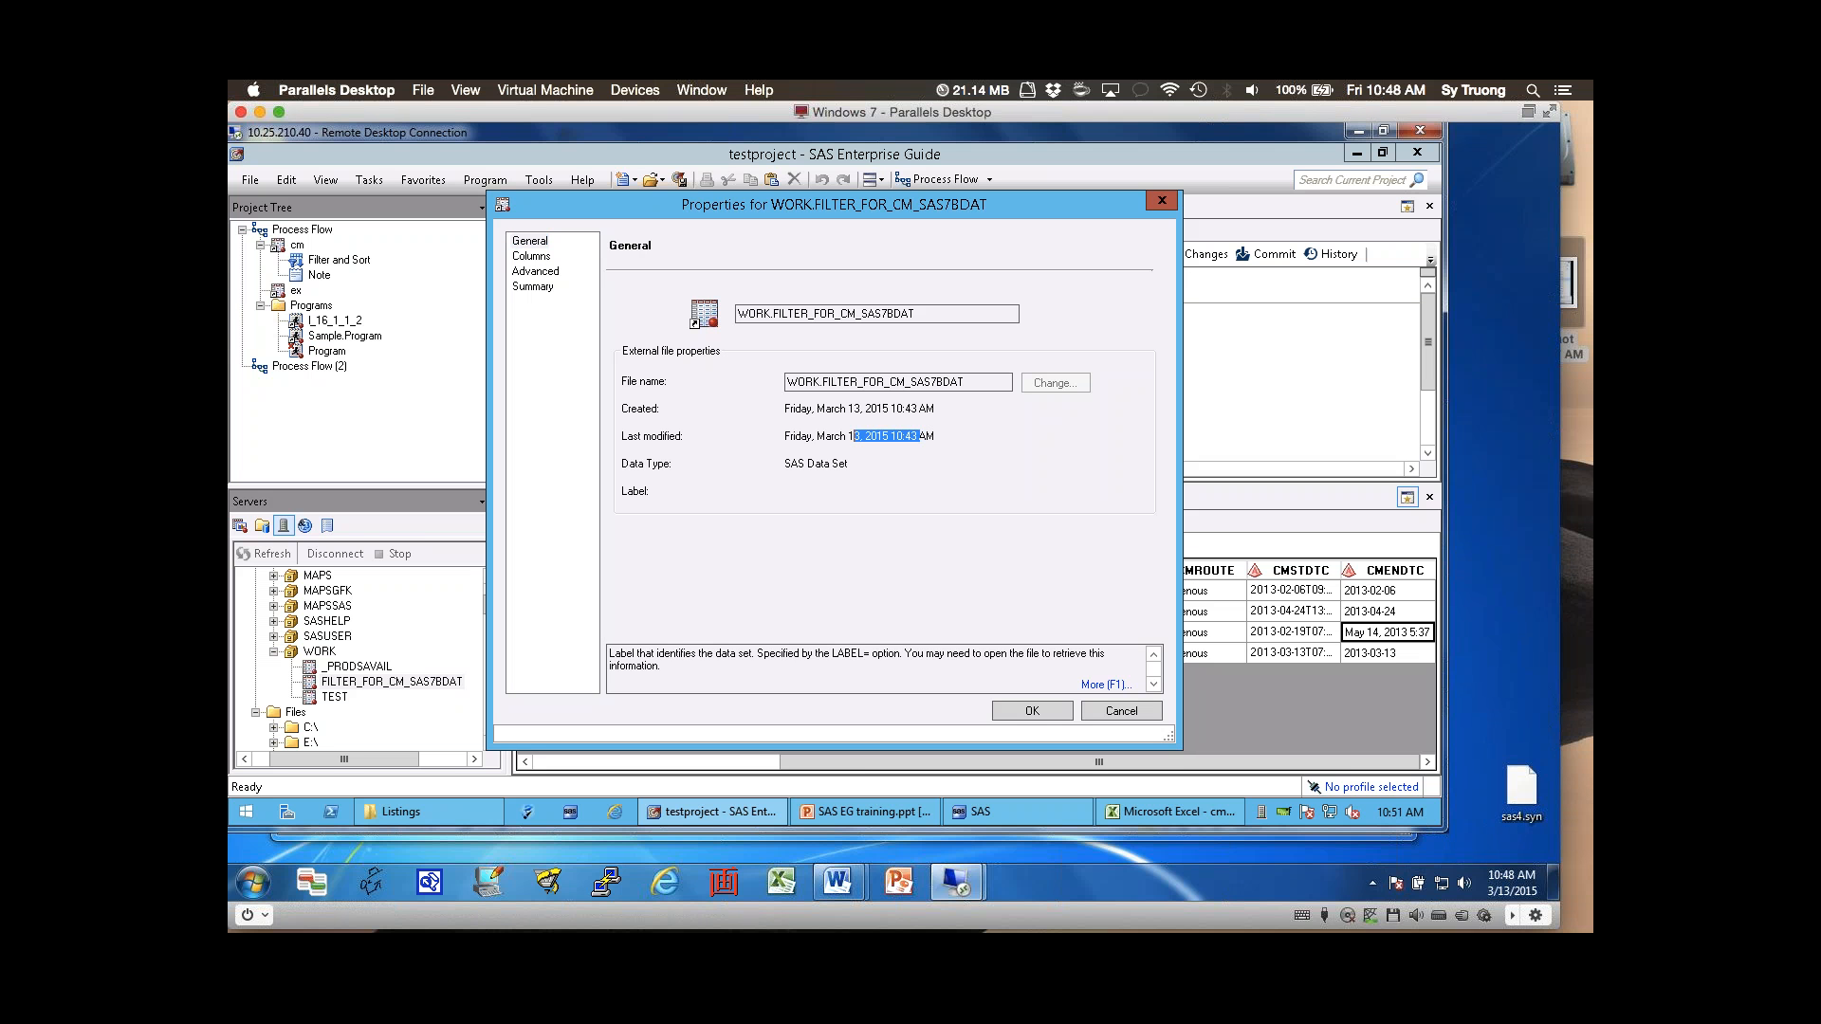
left_click(1121, 712)
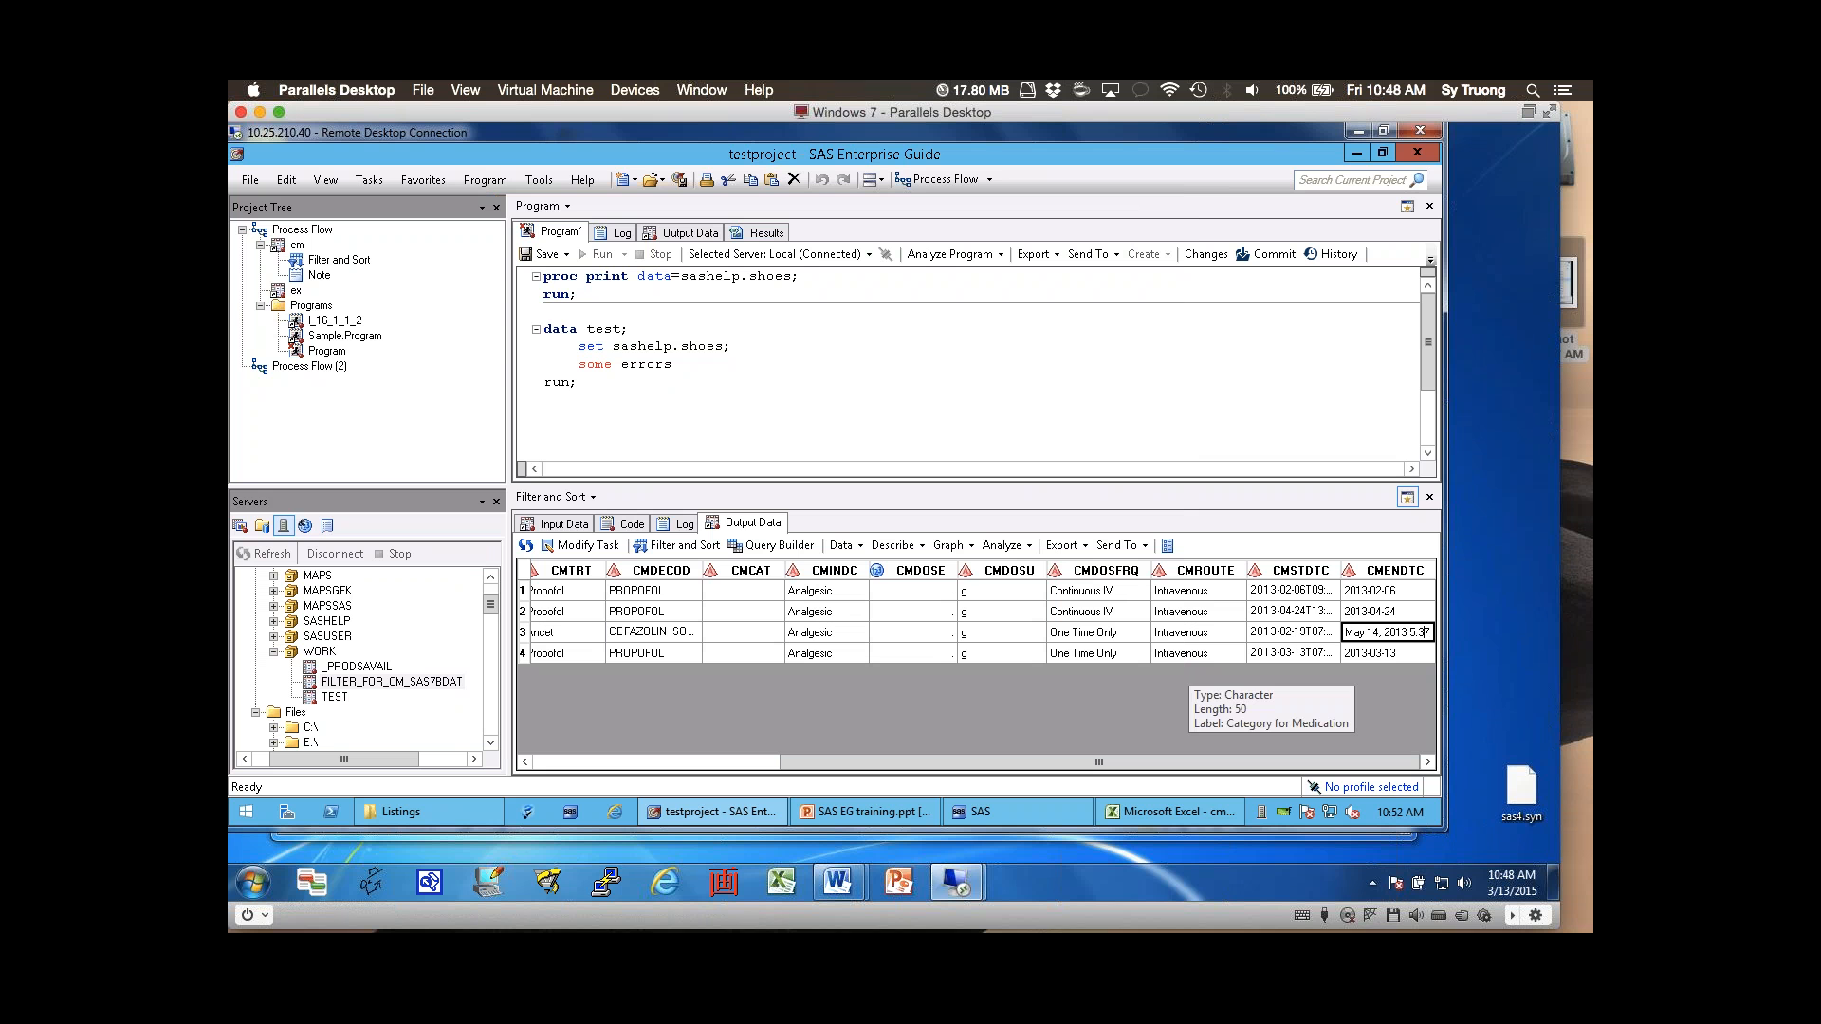
left_click(912, 611)
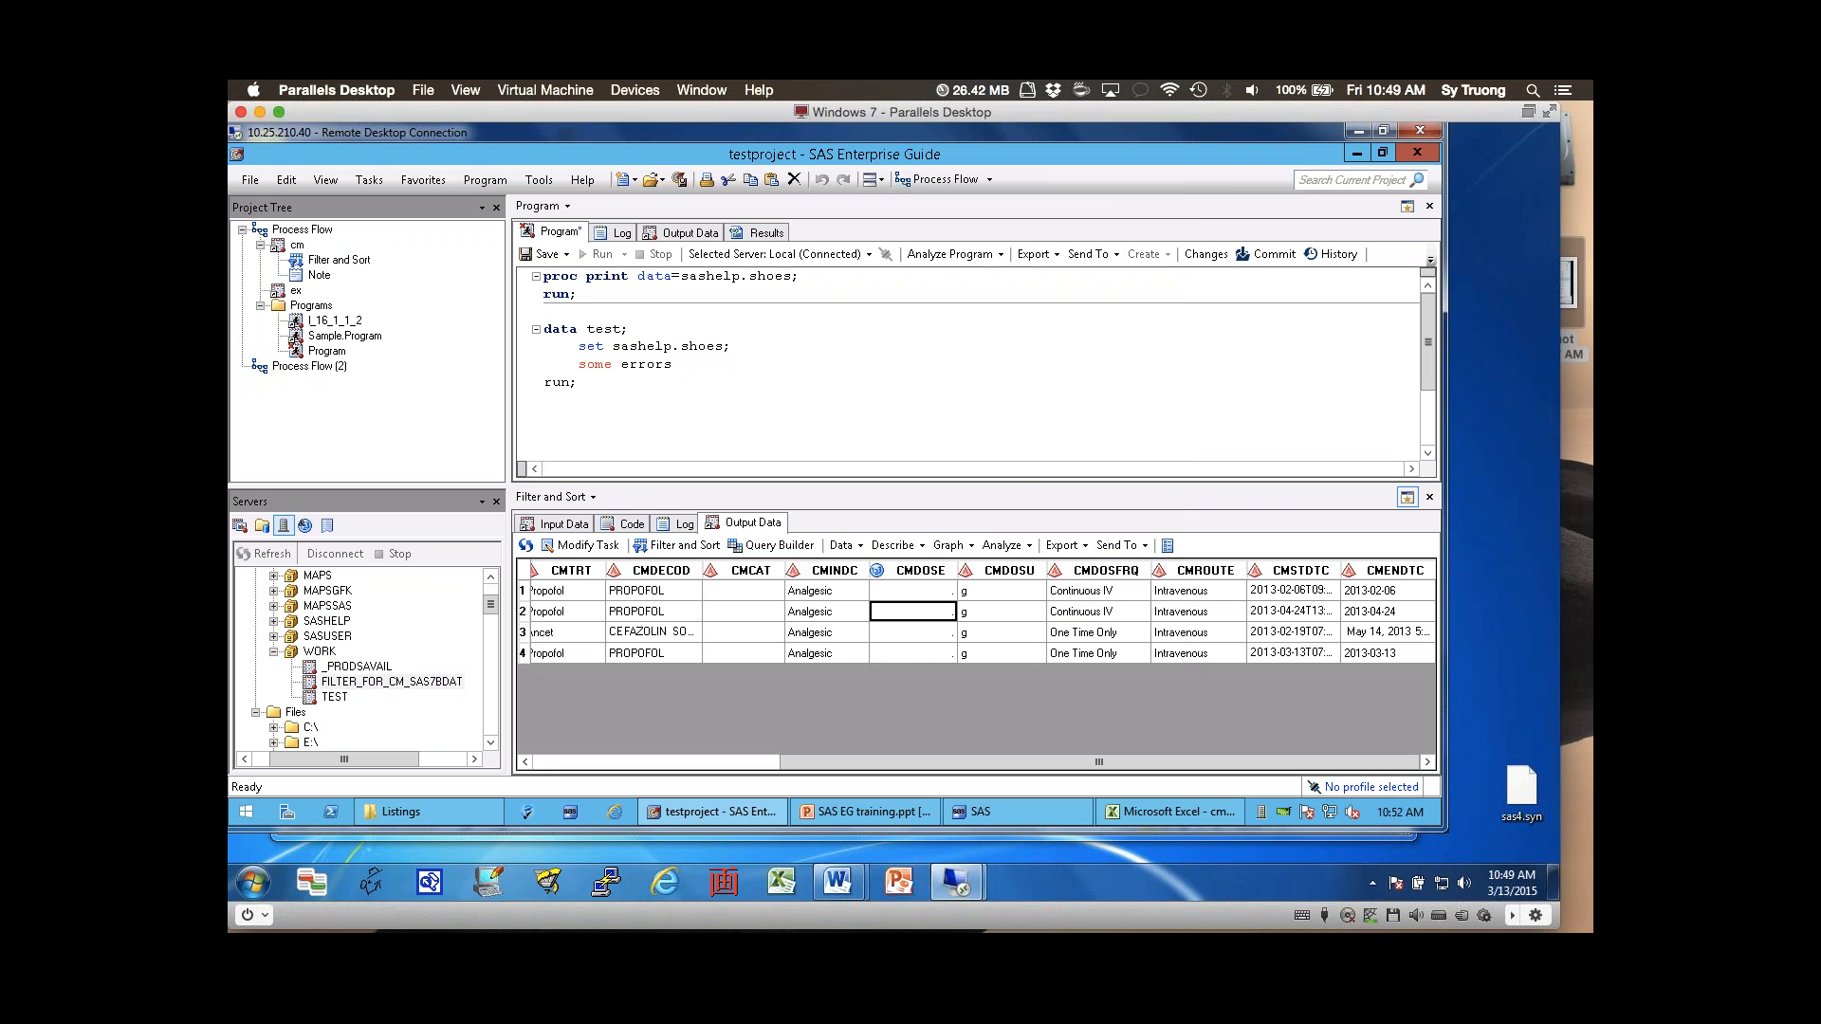
- Open the cm dataset from the project and try to switch it from protected to Update mode
double_click(297, 245)
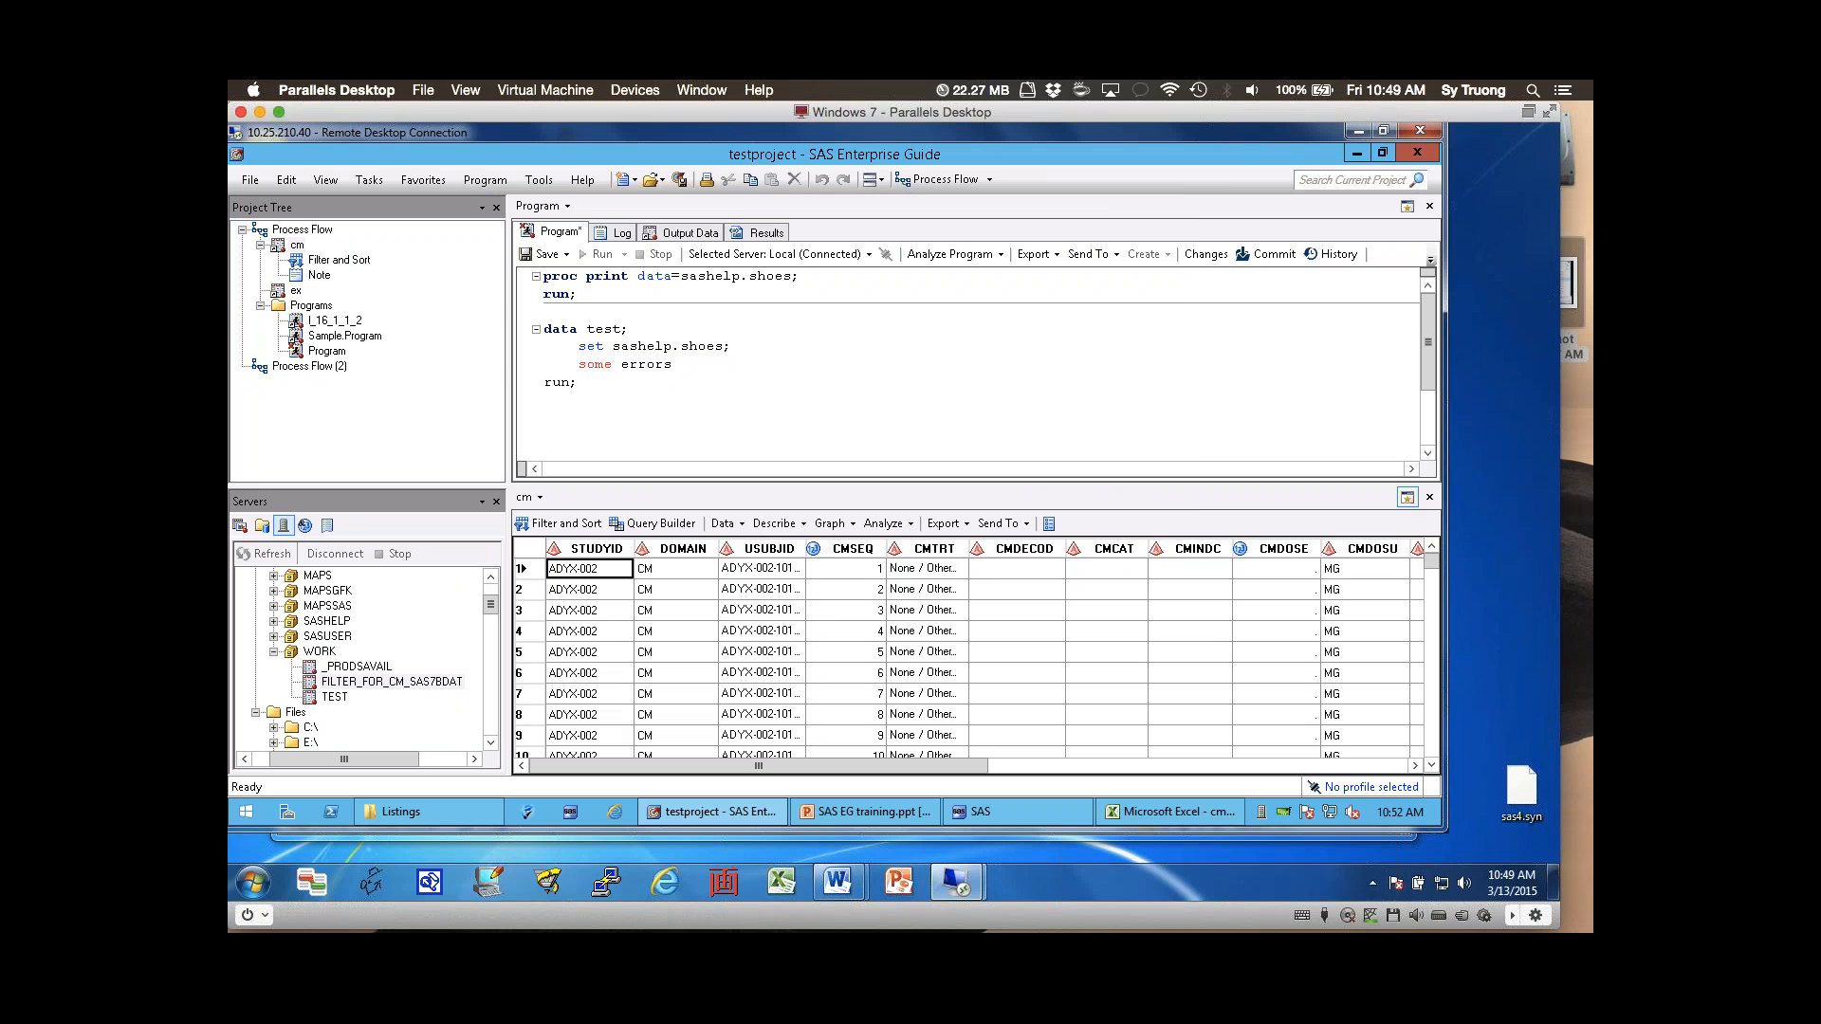
left_click(762, 611)
left_click(286, 180)
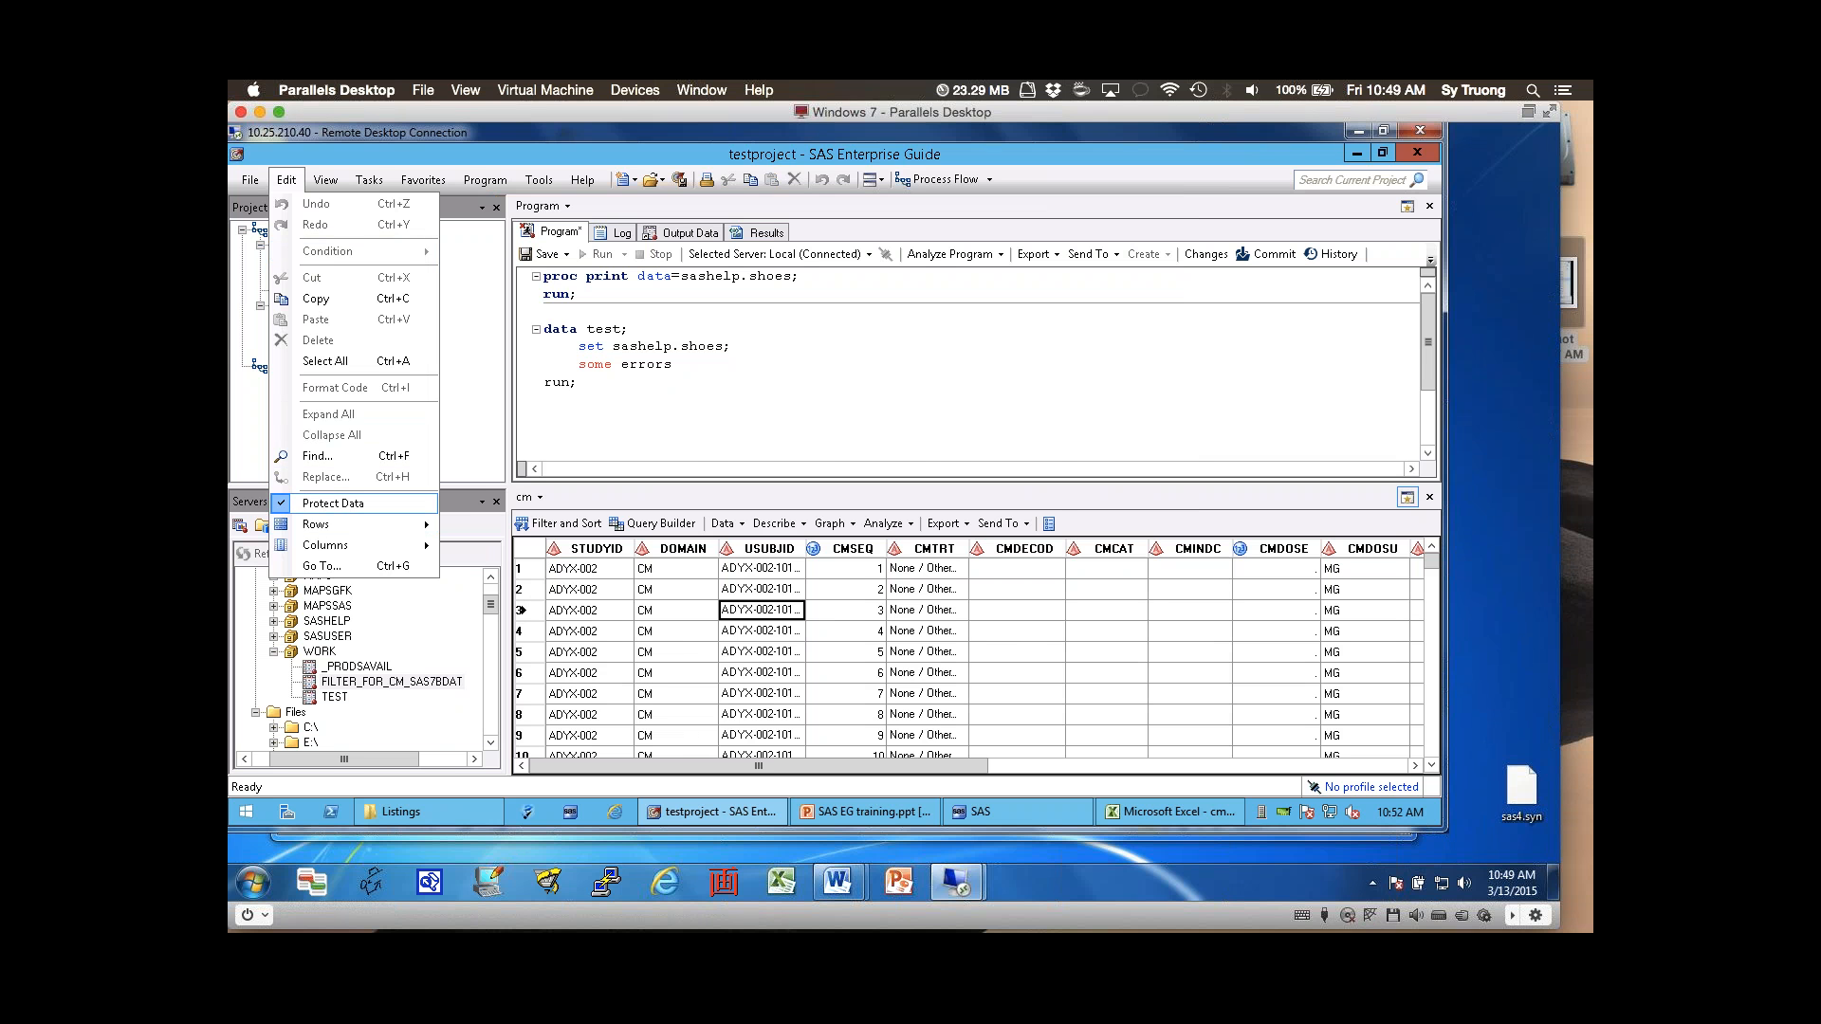
left_click(332, 503)
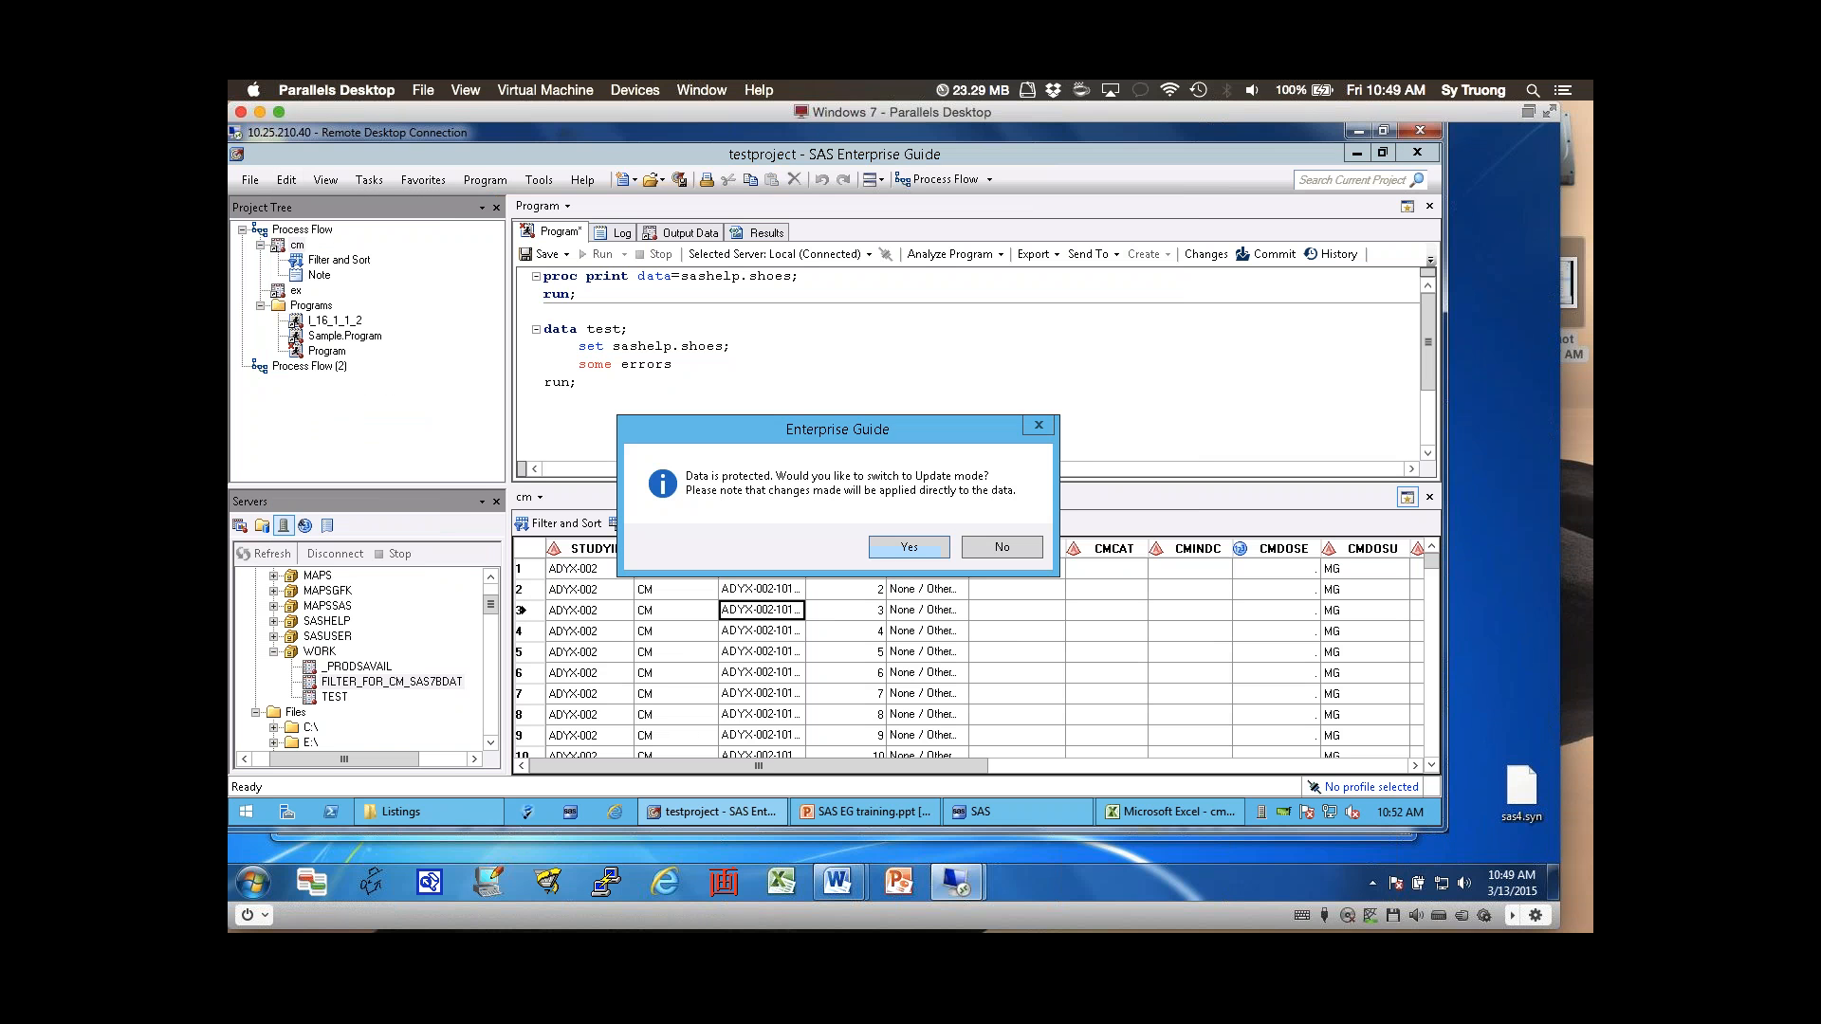
key("Return")
key("Return")
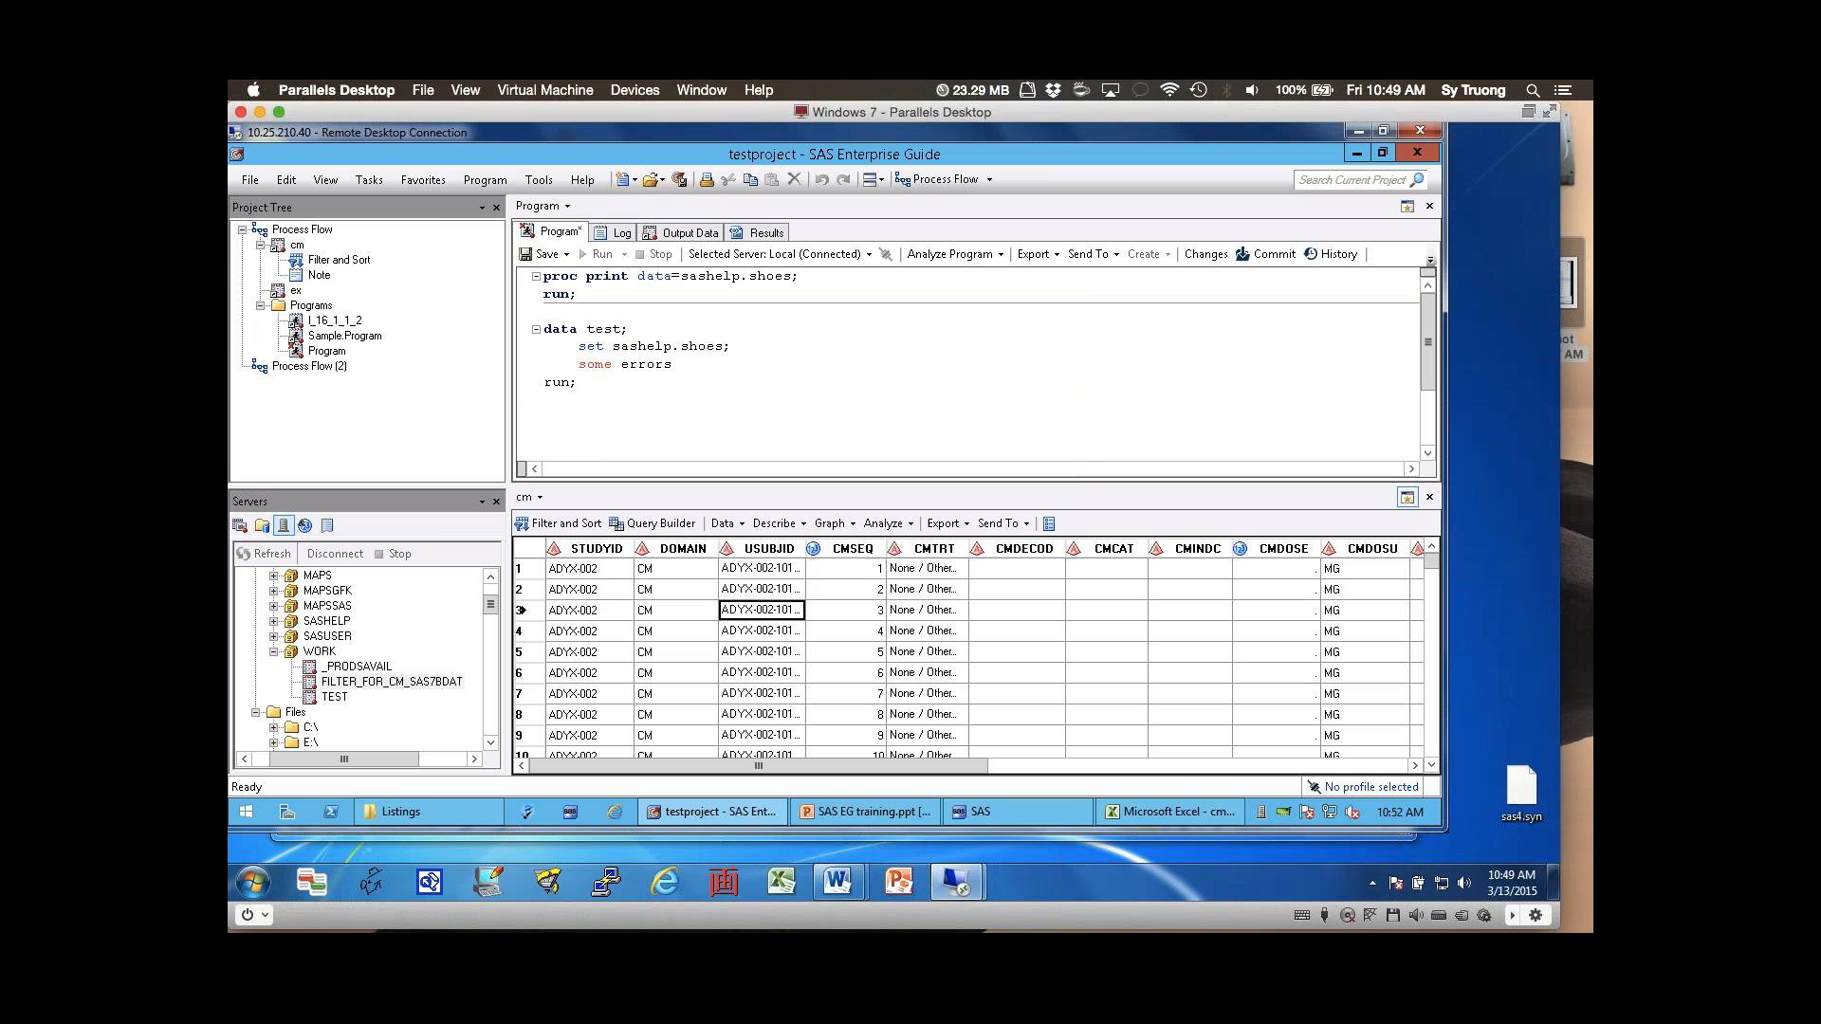
- Review the Protect Data setting of cm and select the DOMAIN and USUBJID cells in rows 2 to 7
left_click(286, 179)
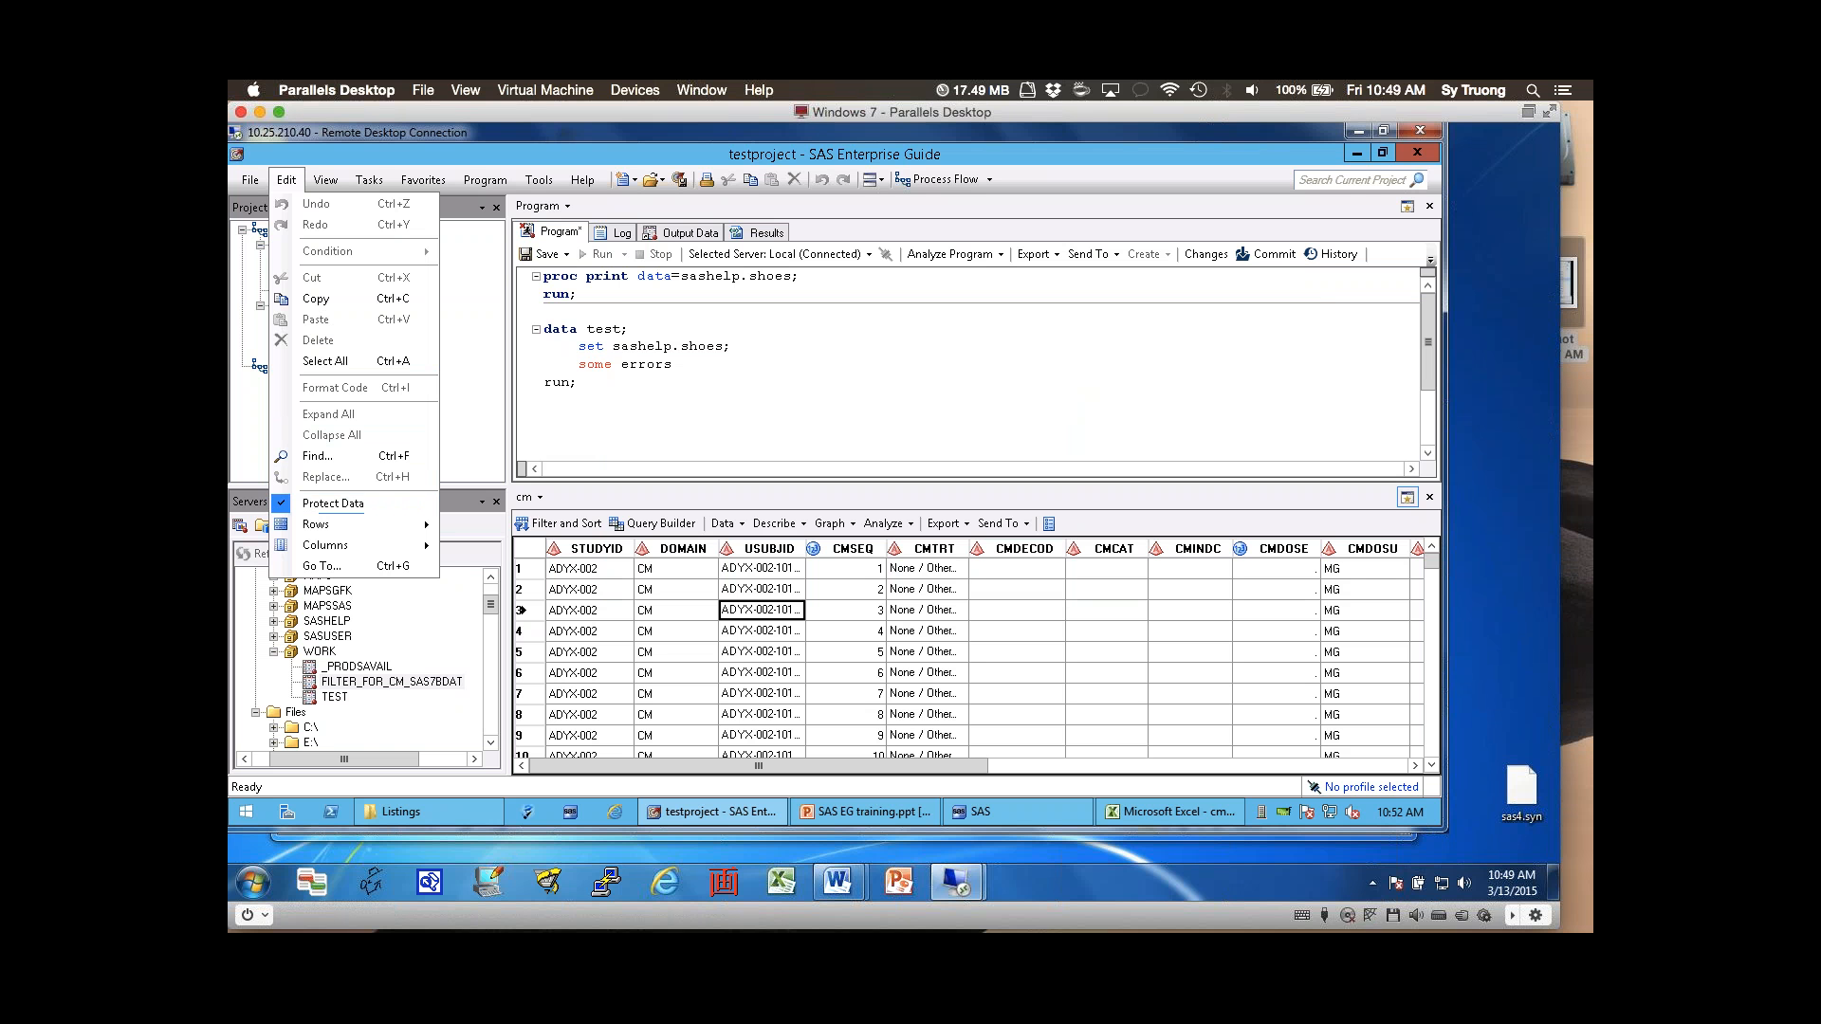
left_click(846, 632)
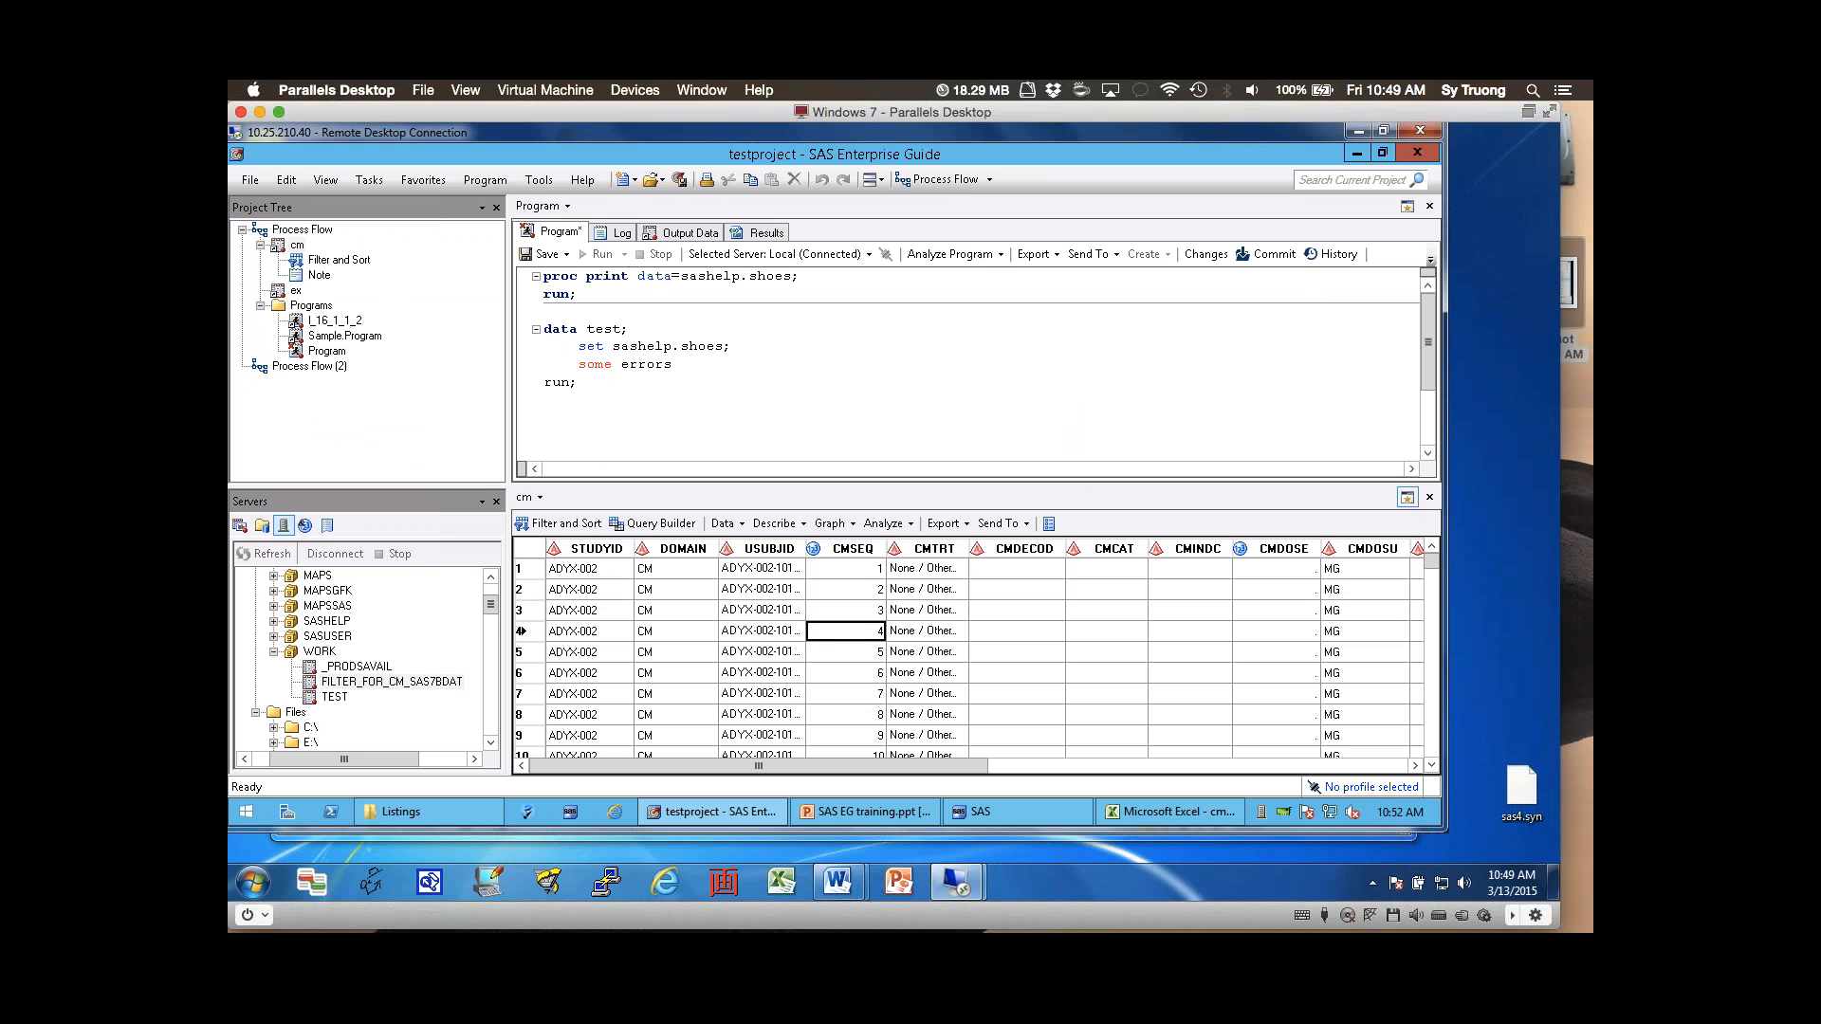
left_click_drag(673, 589, 762, 693)
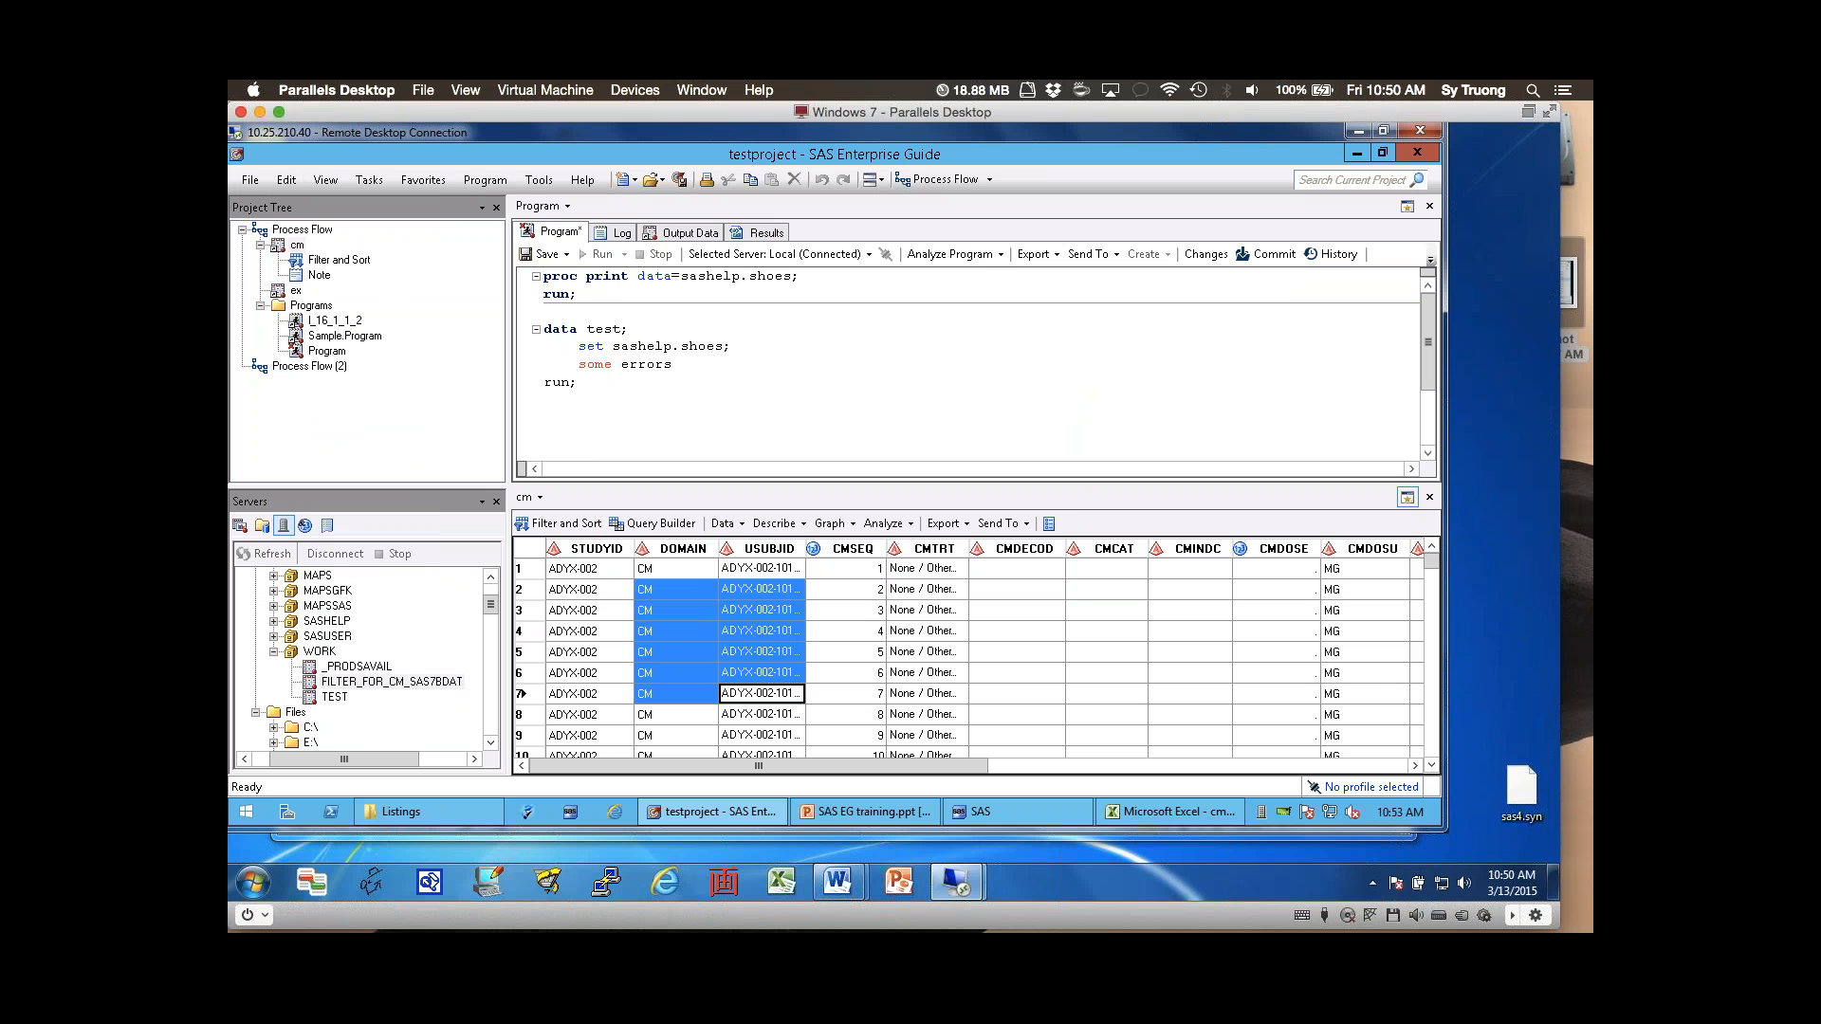
left_click(286, 179)
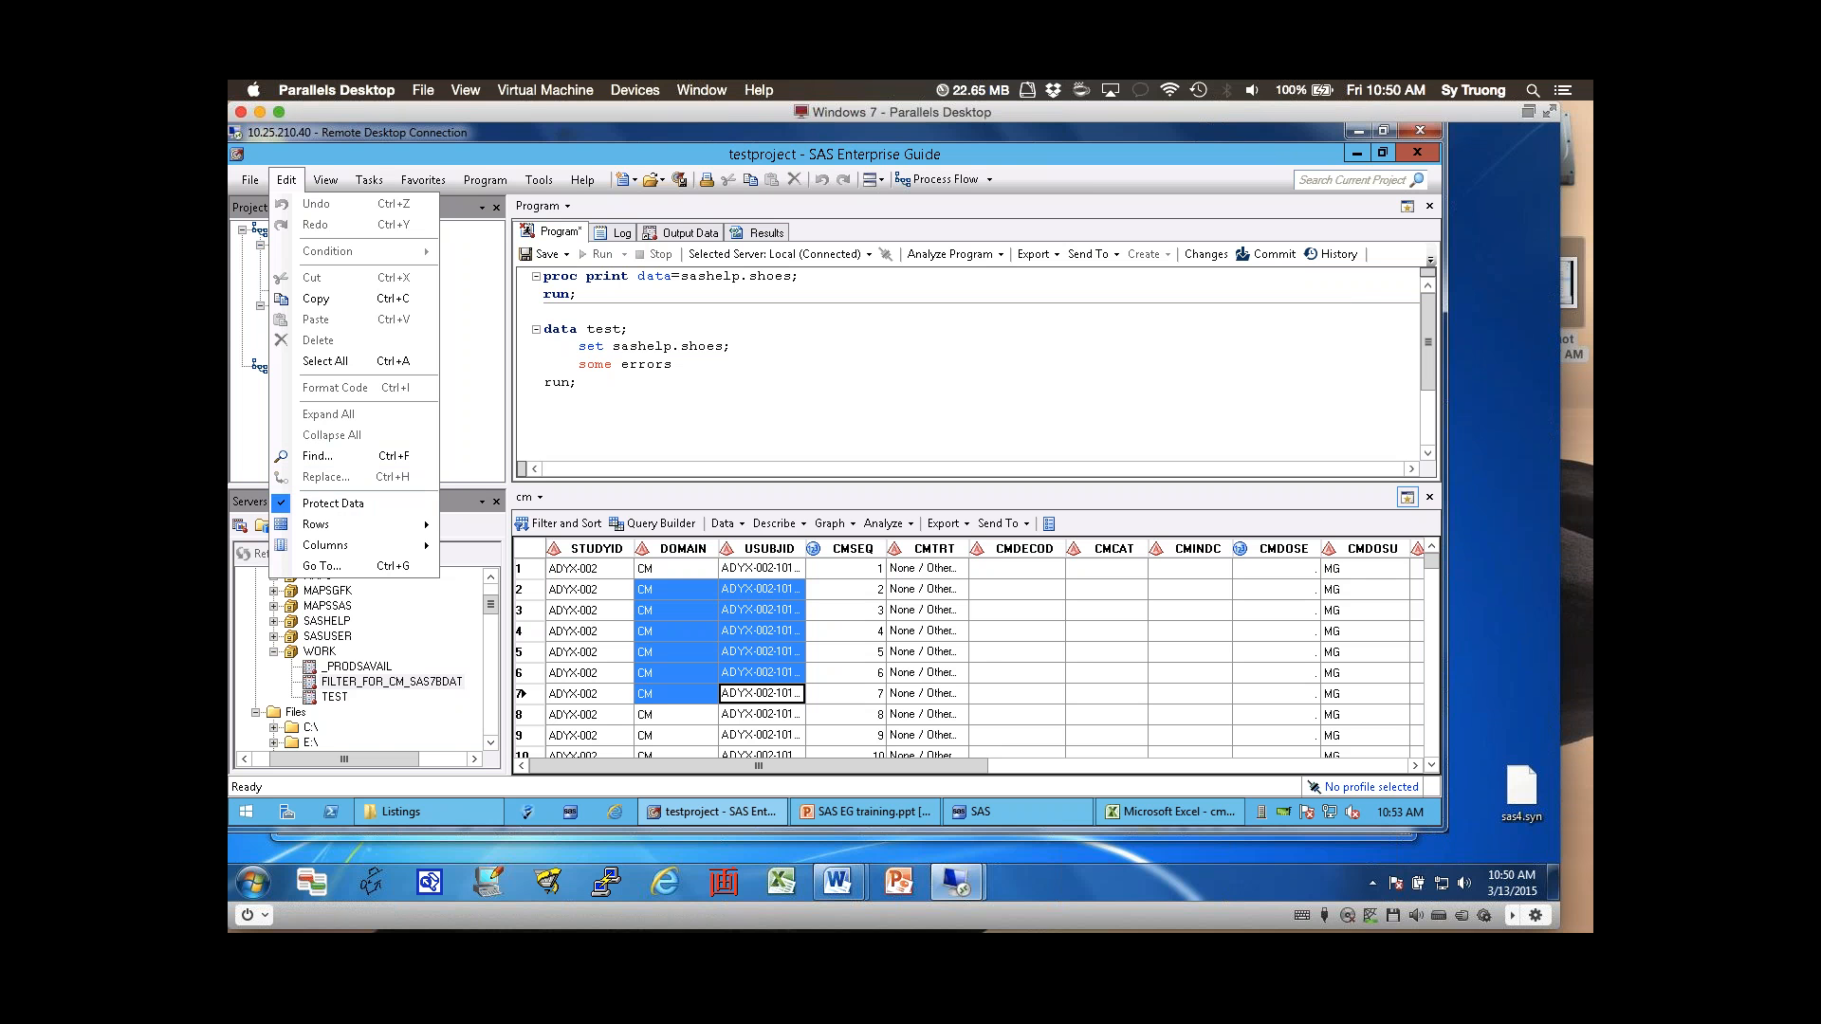
- Switch to the PowerPoint training deck and go through the second Split Screen slide to the Task Status slide 31
left_click(865, 812)
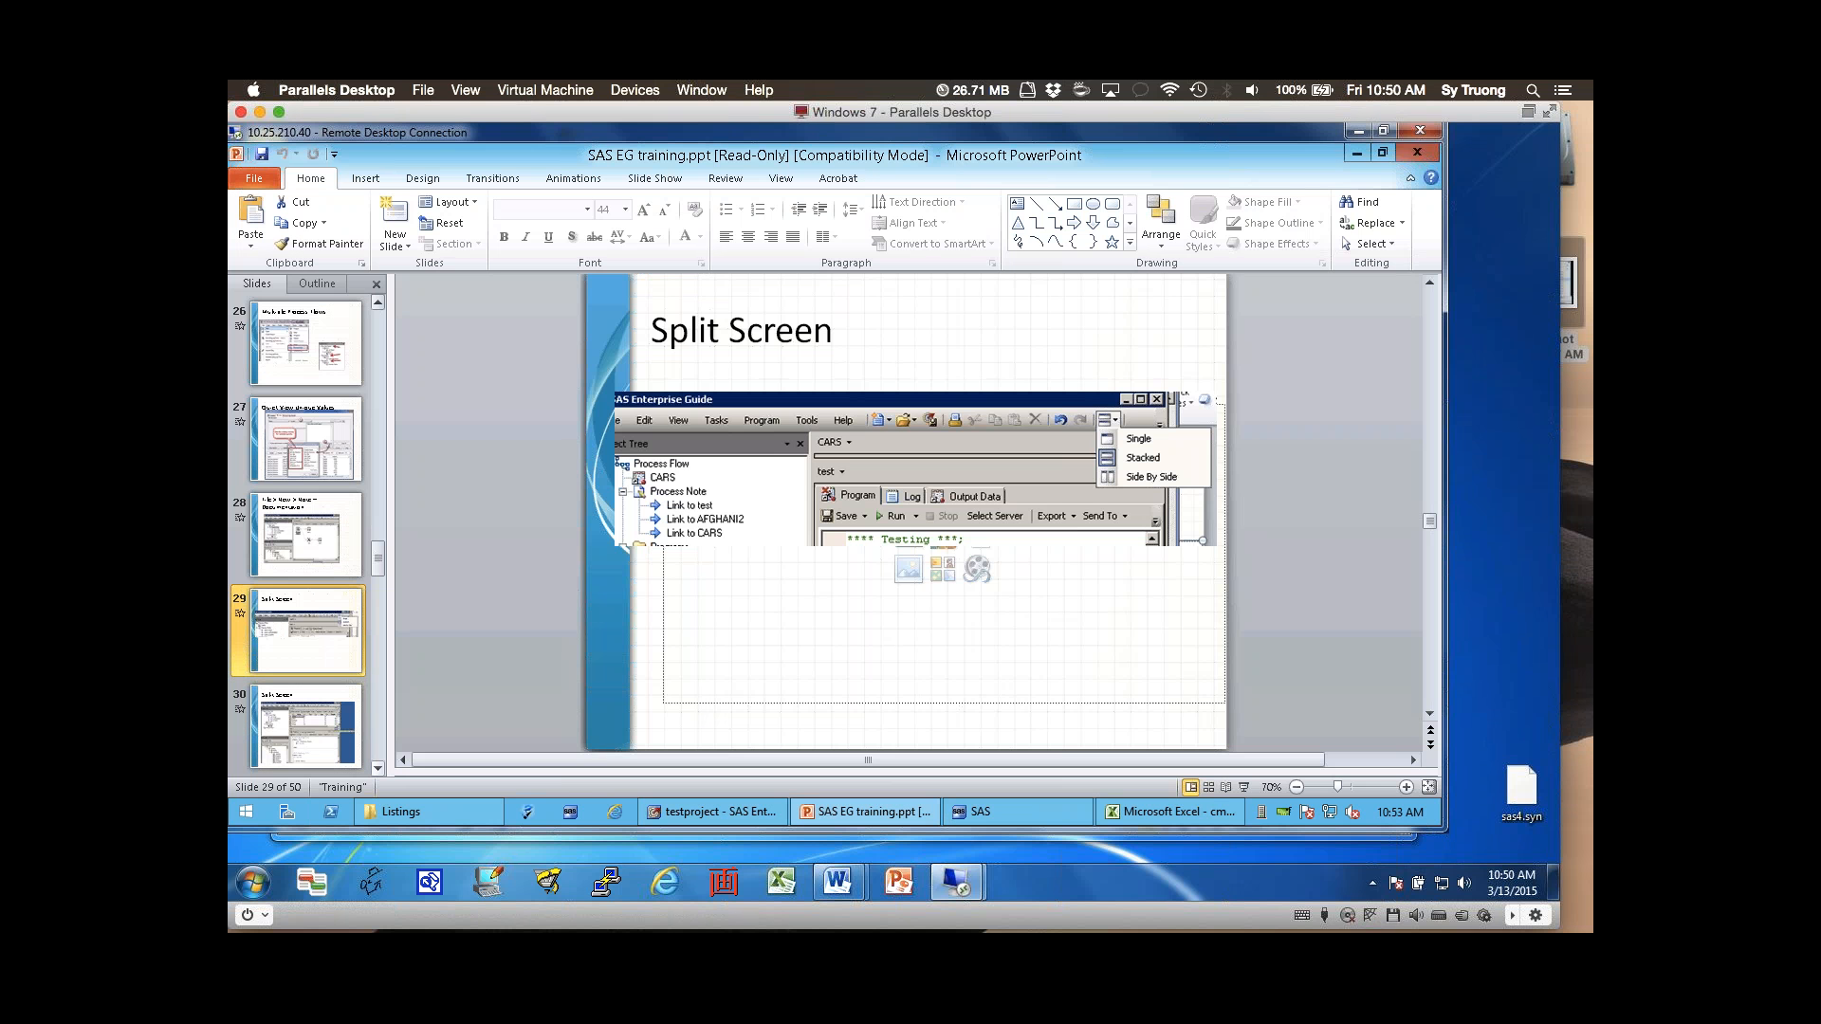
scroll(306, 720, "down", 2)
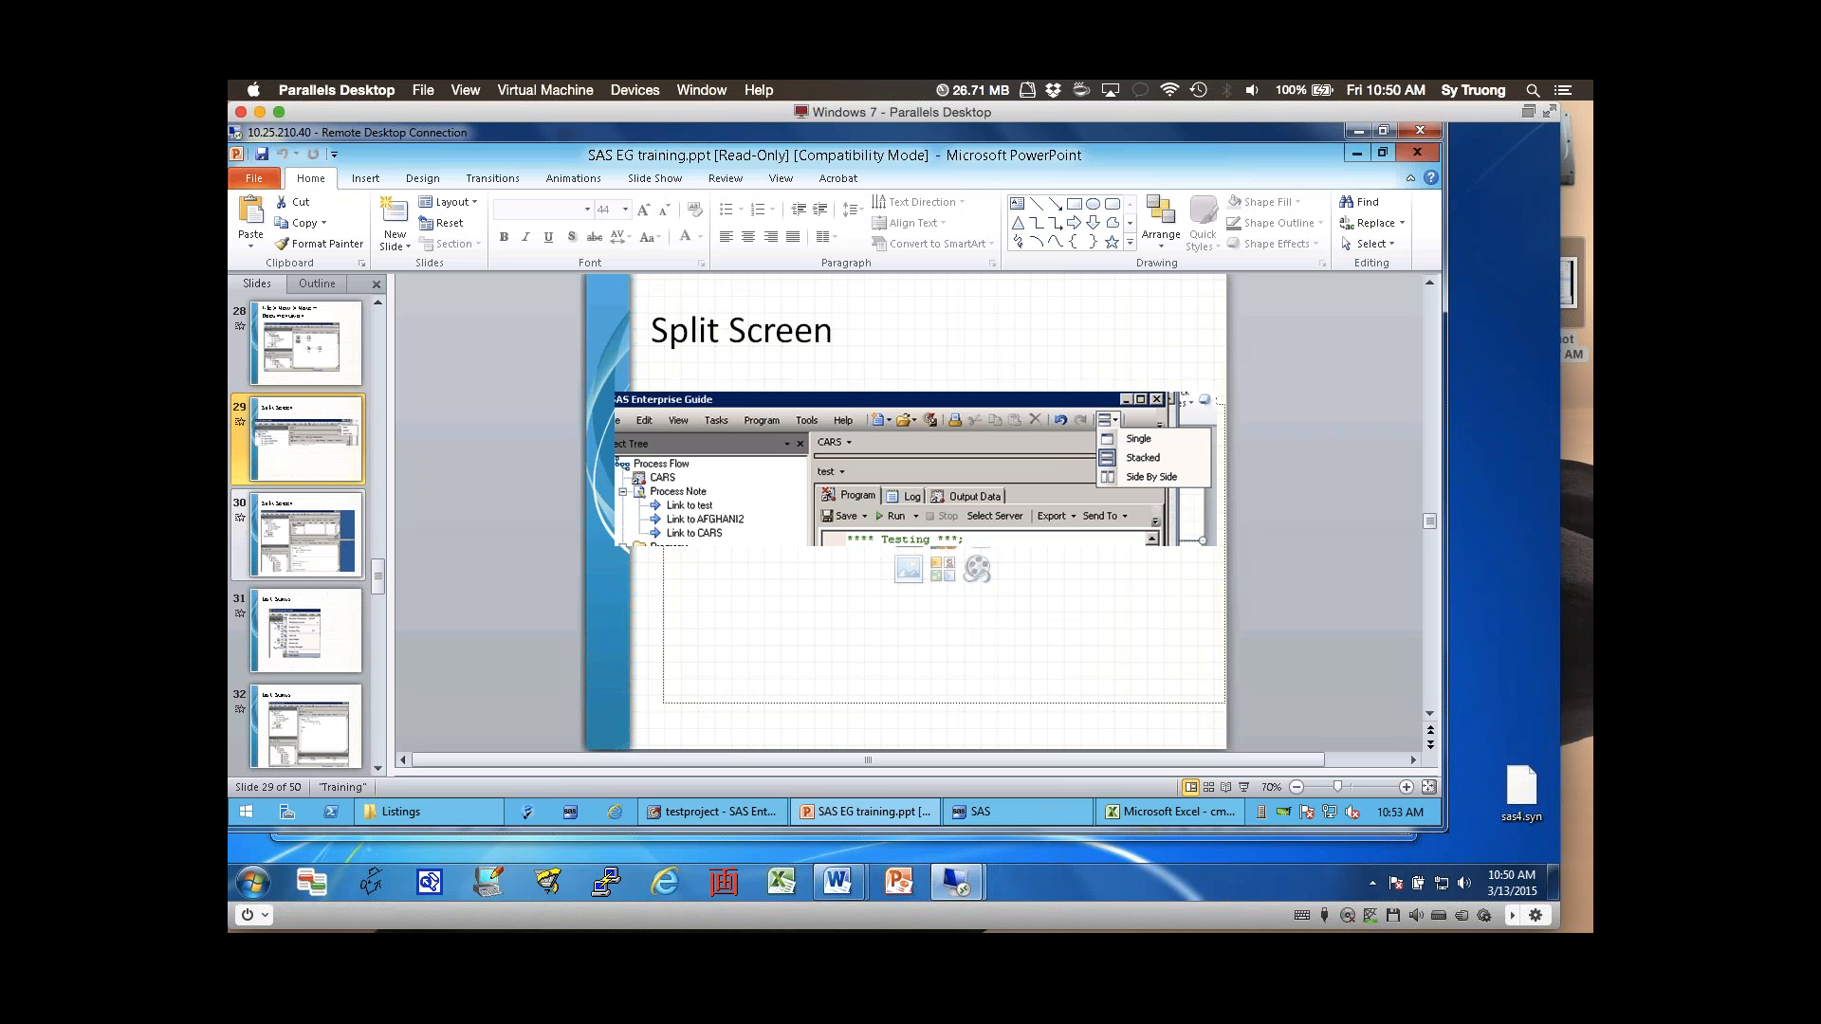
left_click(305, 536)
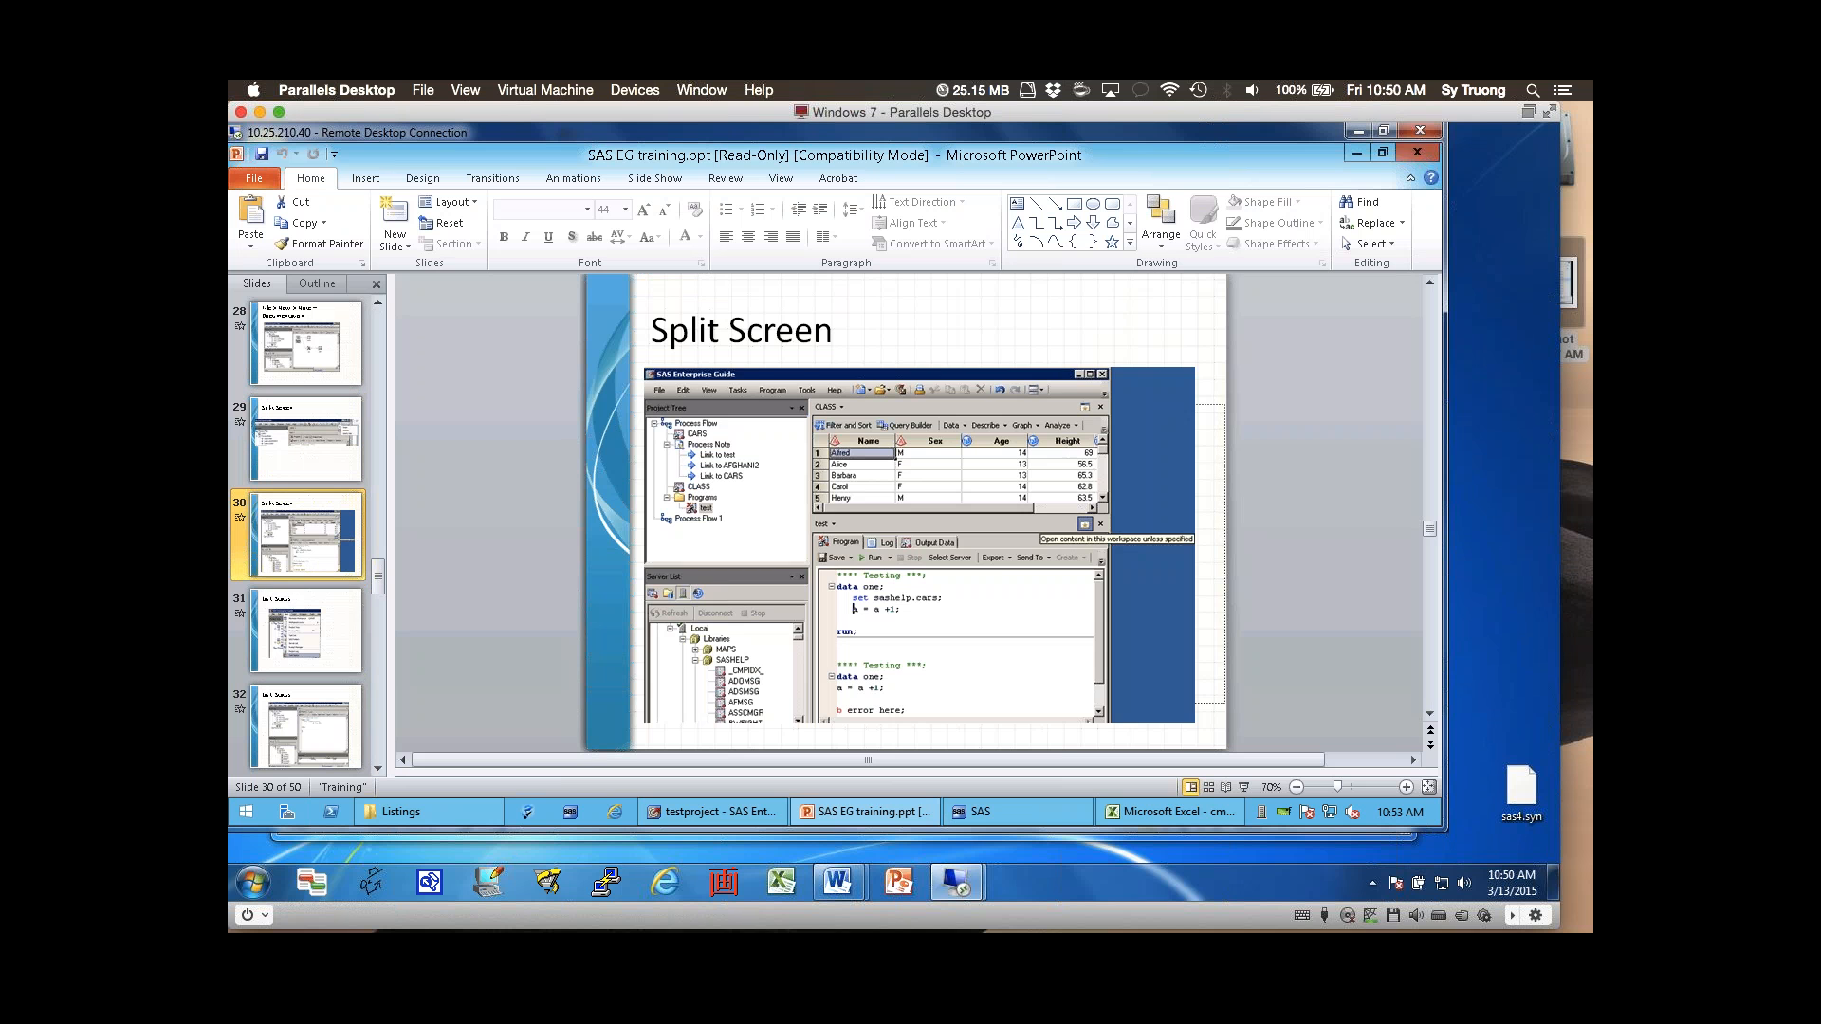
left_click(305, 631)
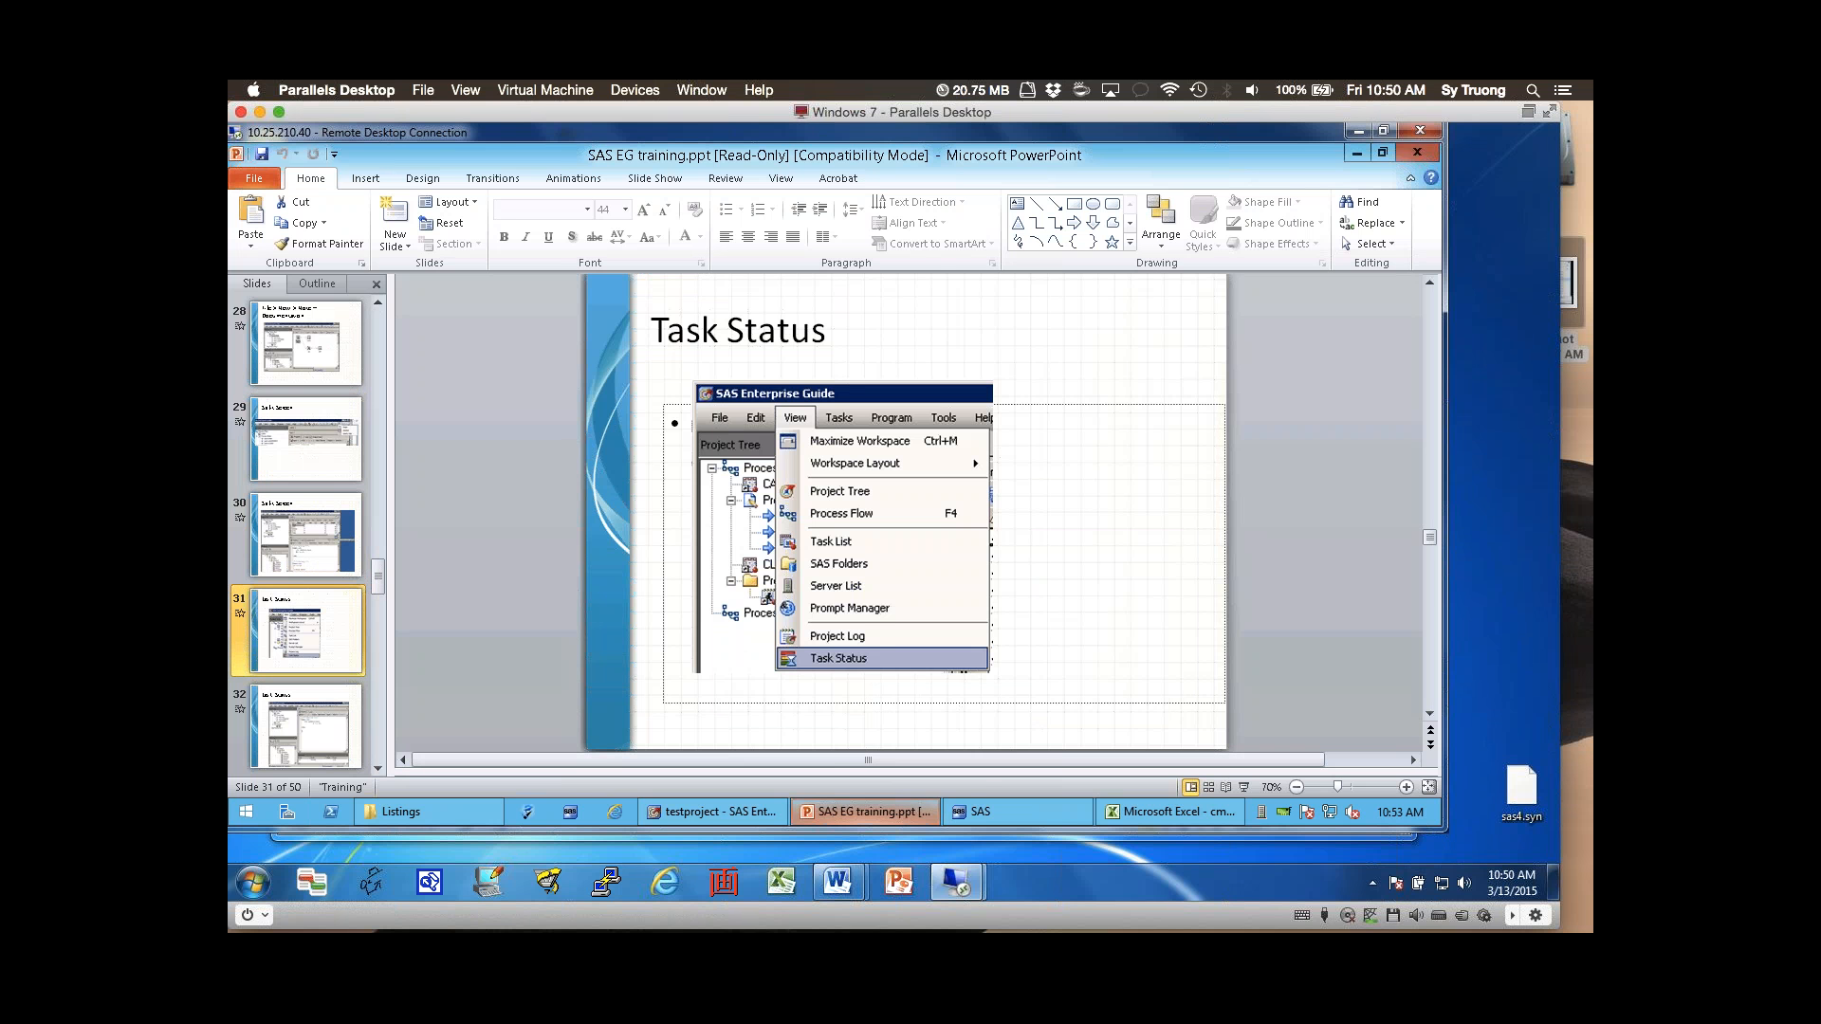
- Switch back to SAS Enterprise Guide and display the Task Status and Log Summary
left_click(711, 812)
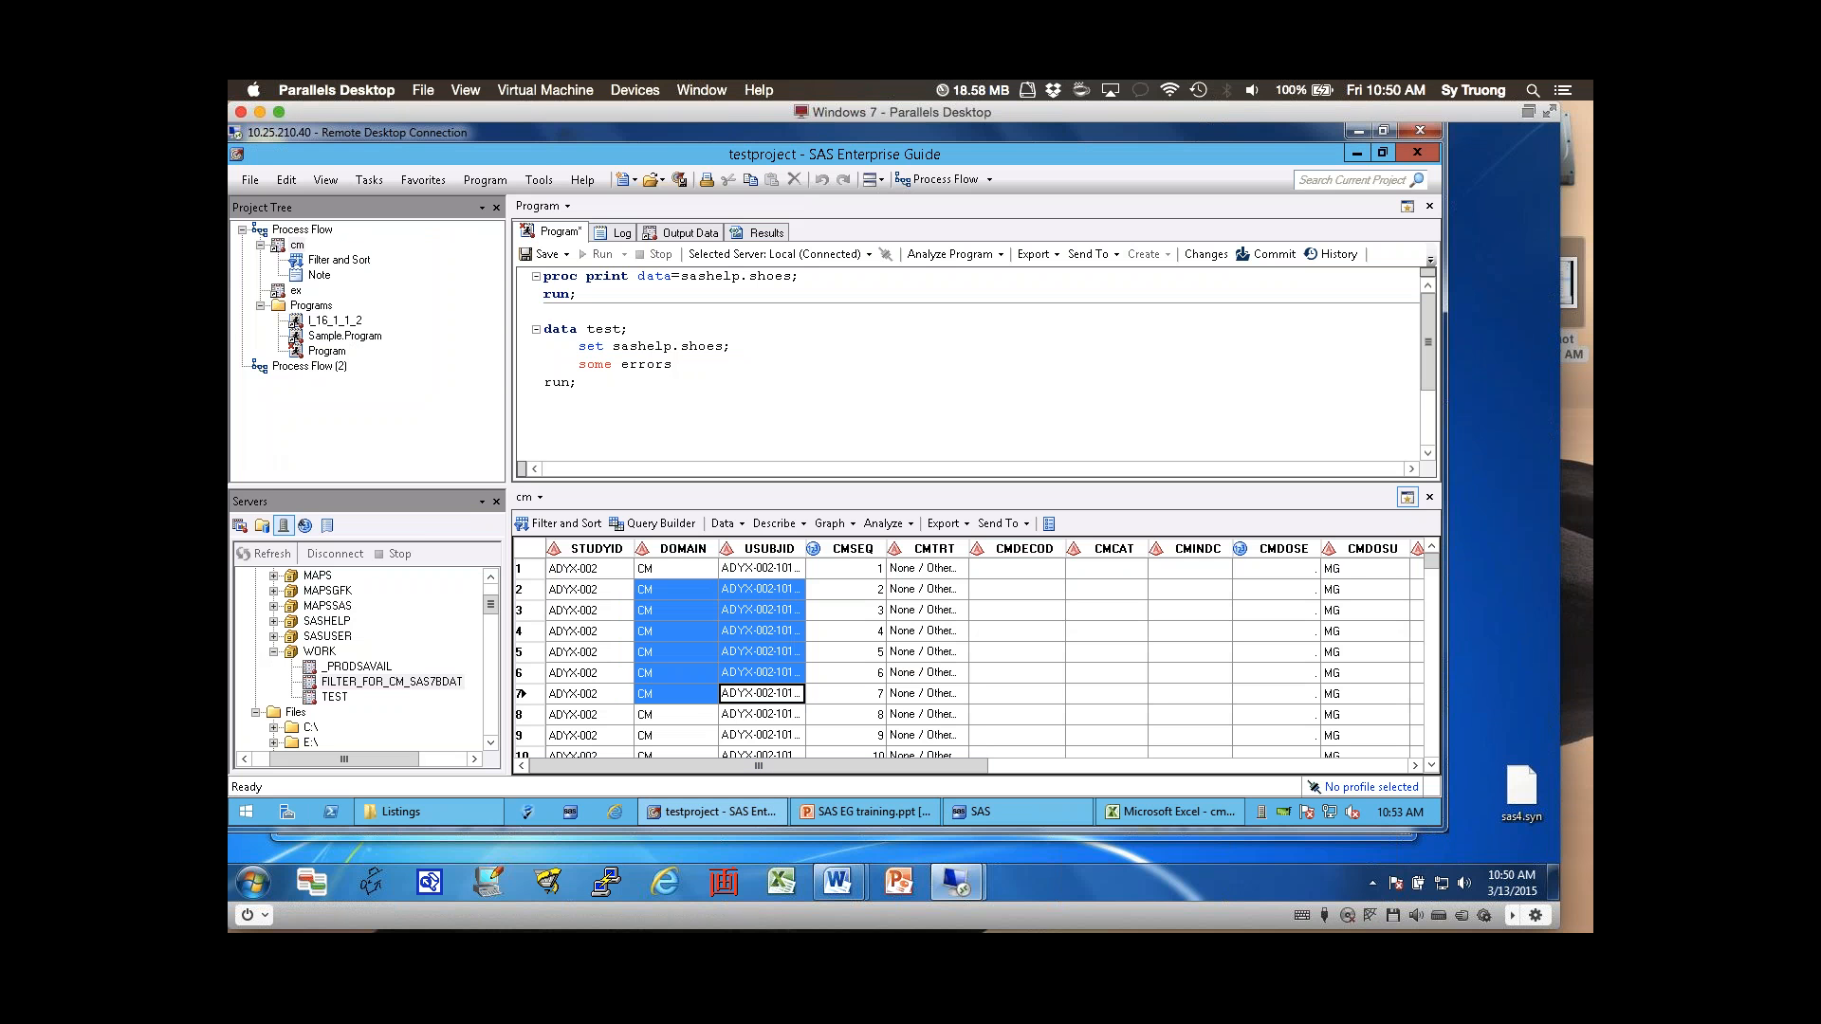
left_click(249, 180)
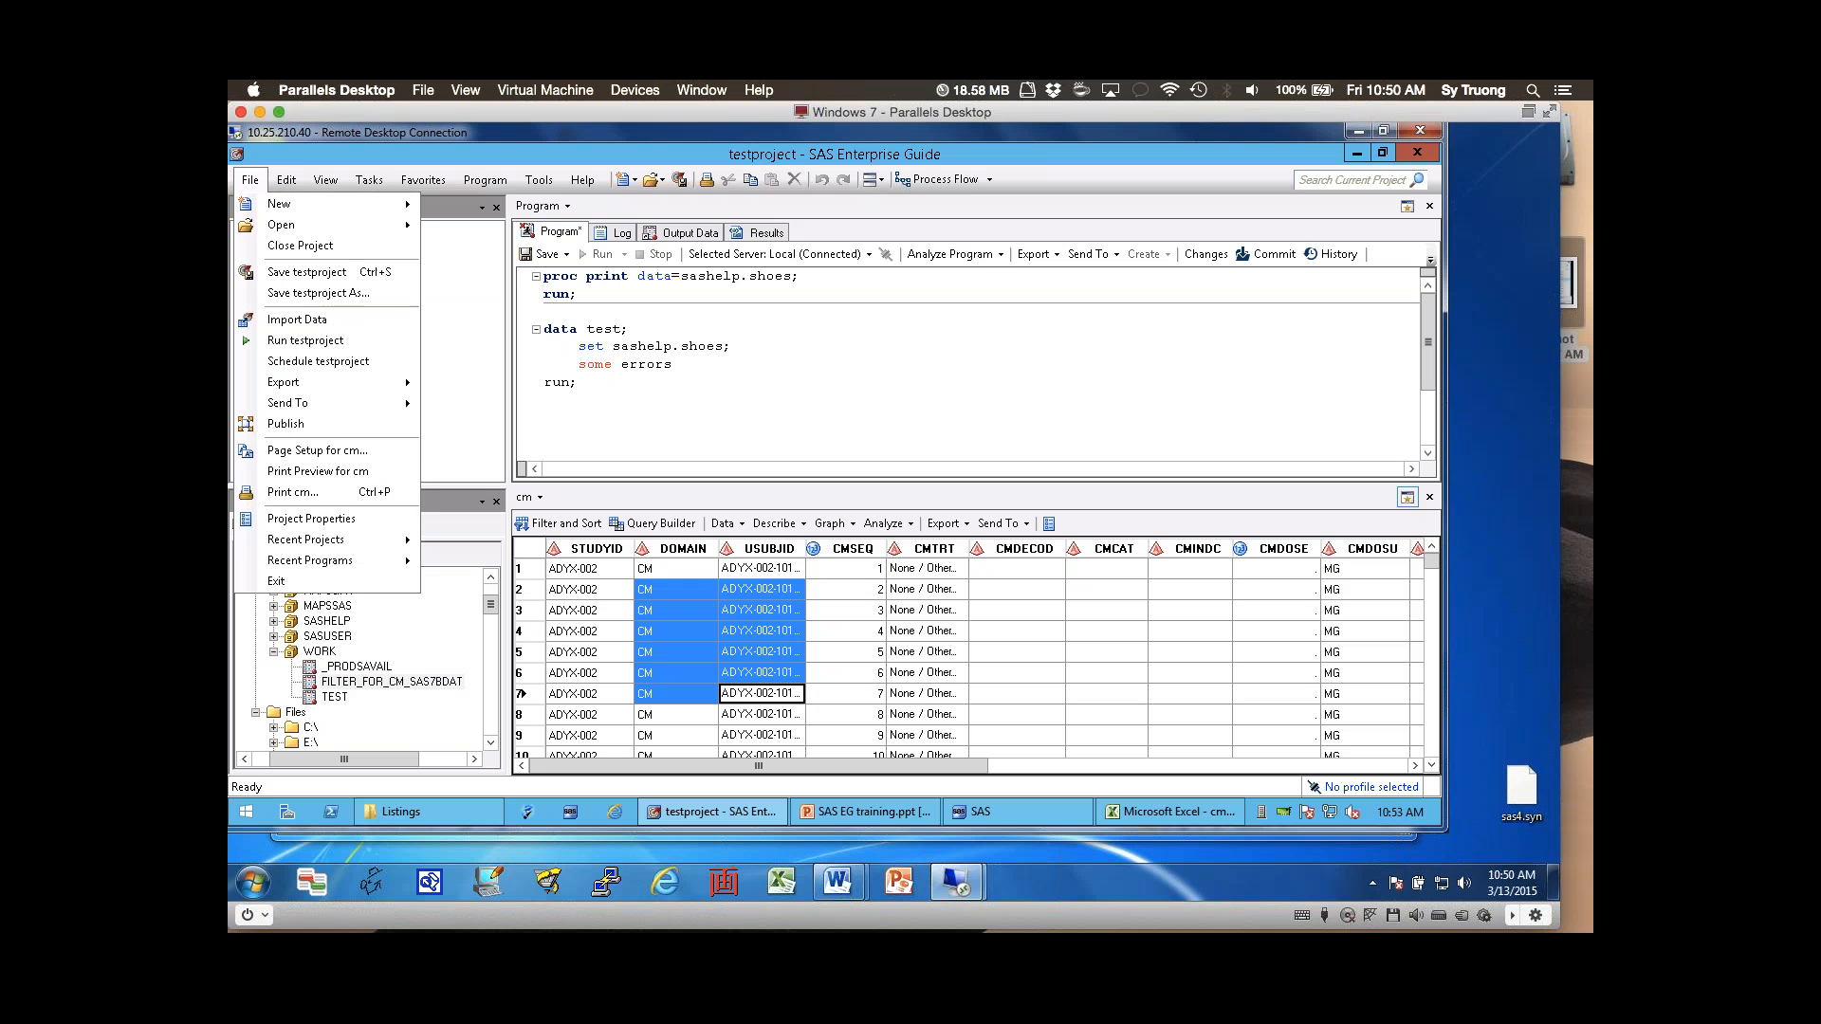
mouse_move(287, 180)
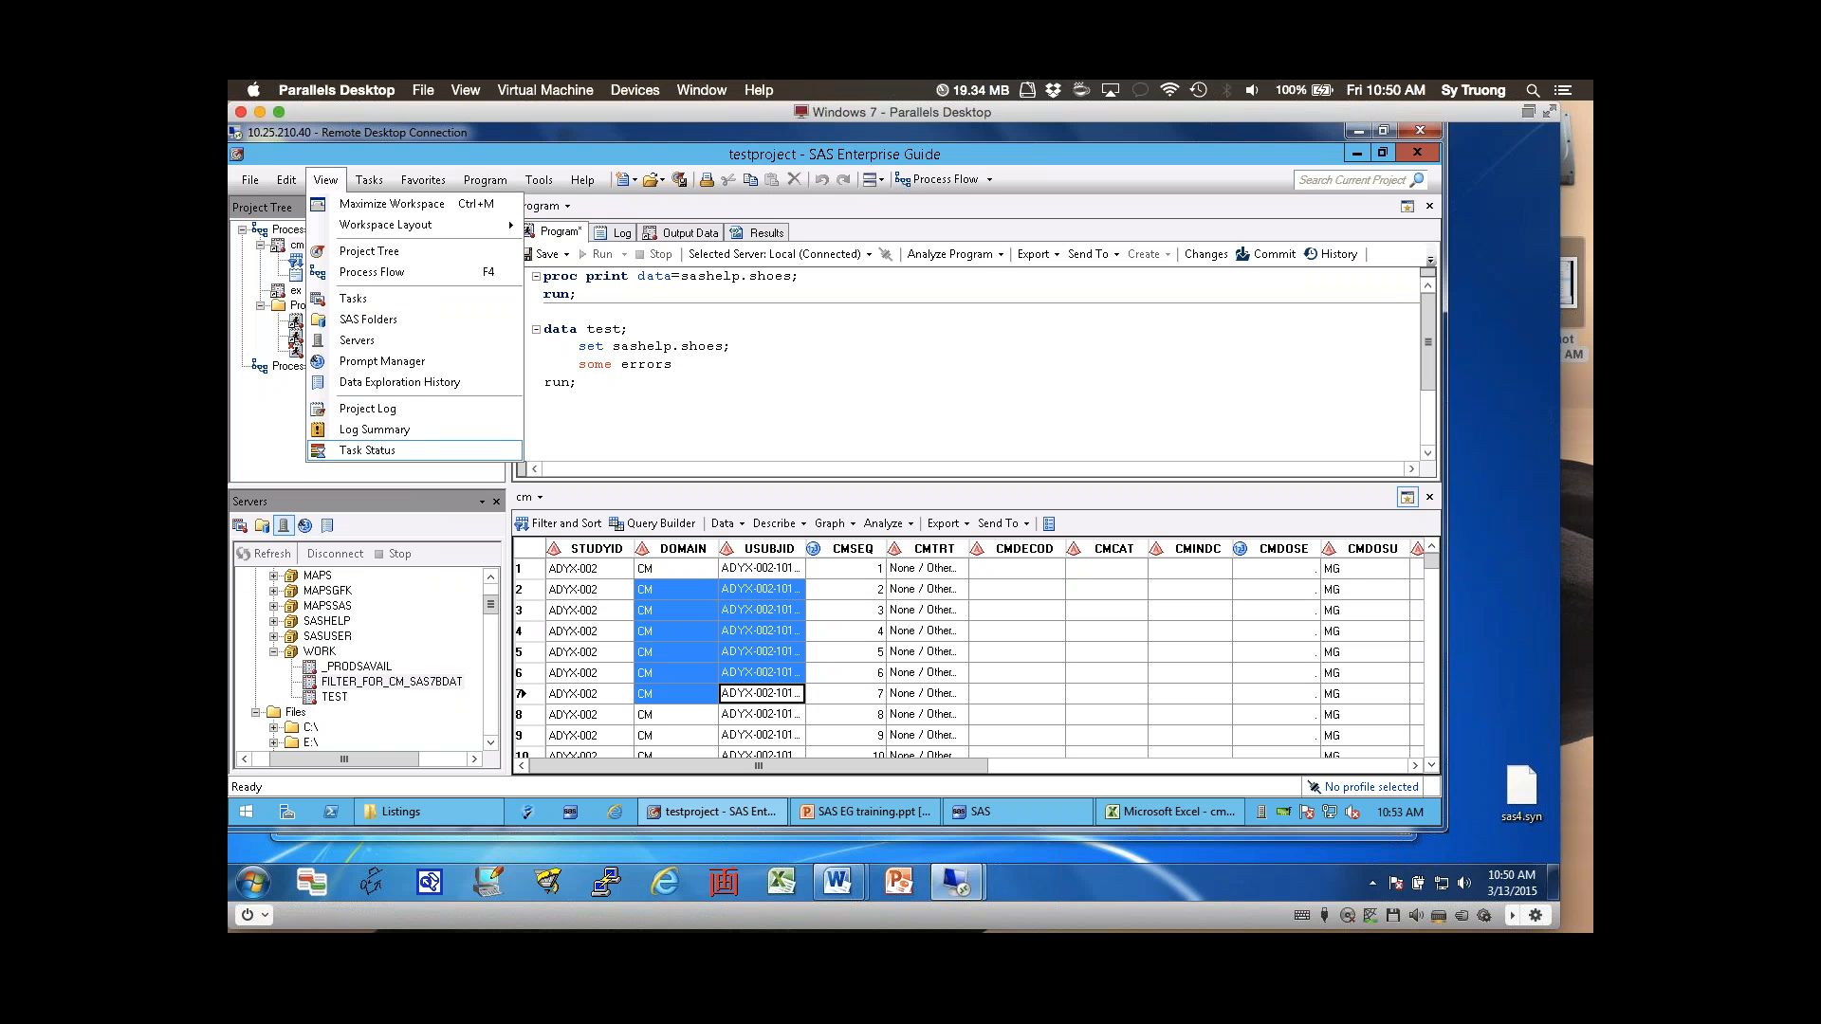
left_click(367, 450)
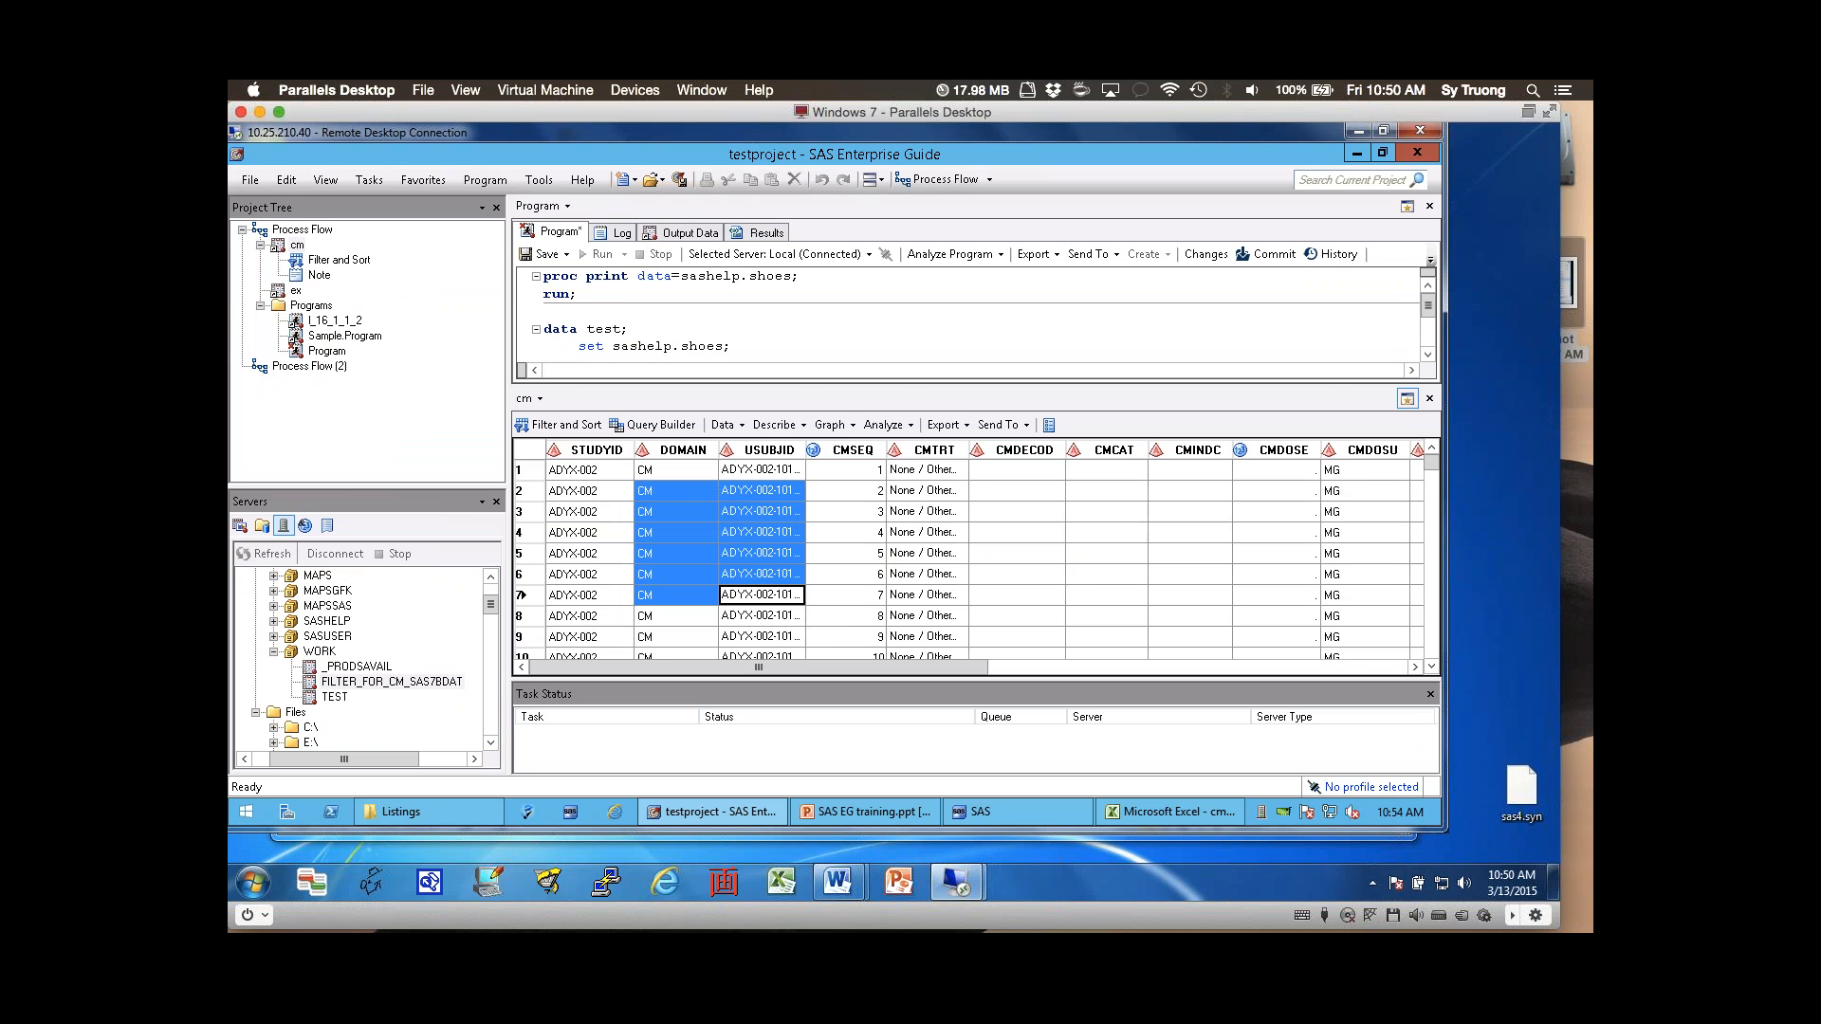
left_click(326, 351)
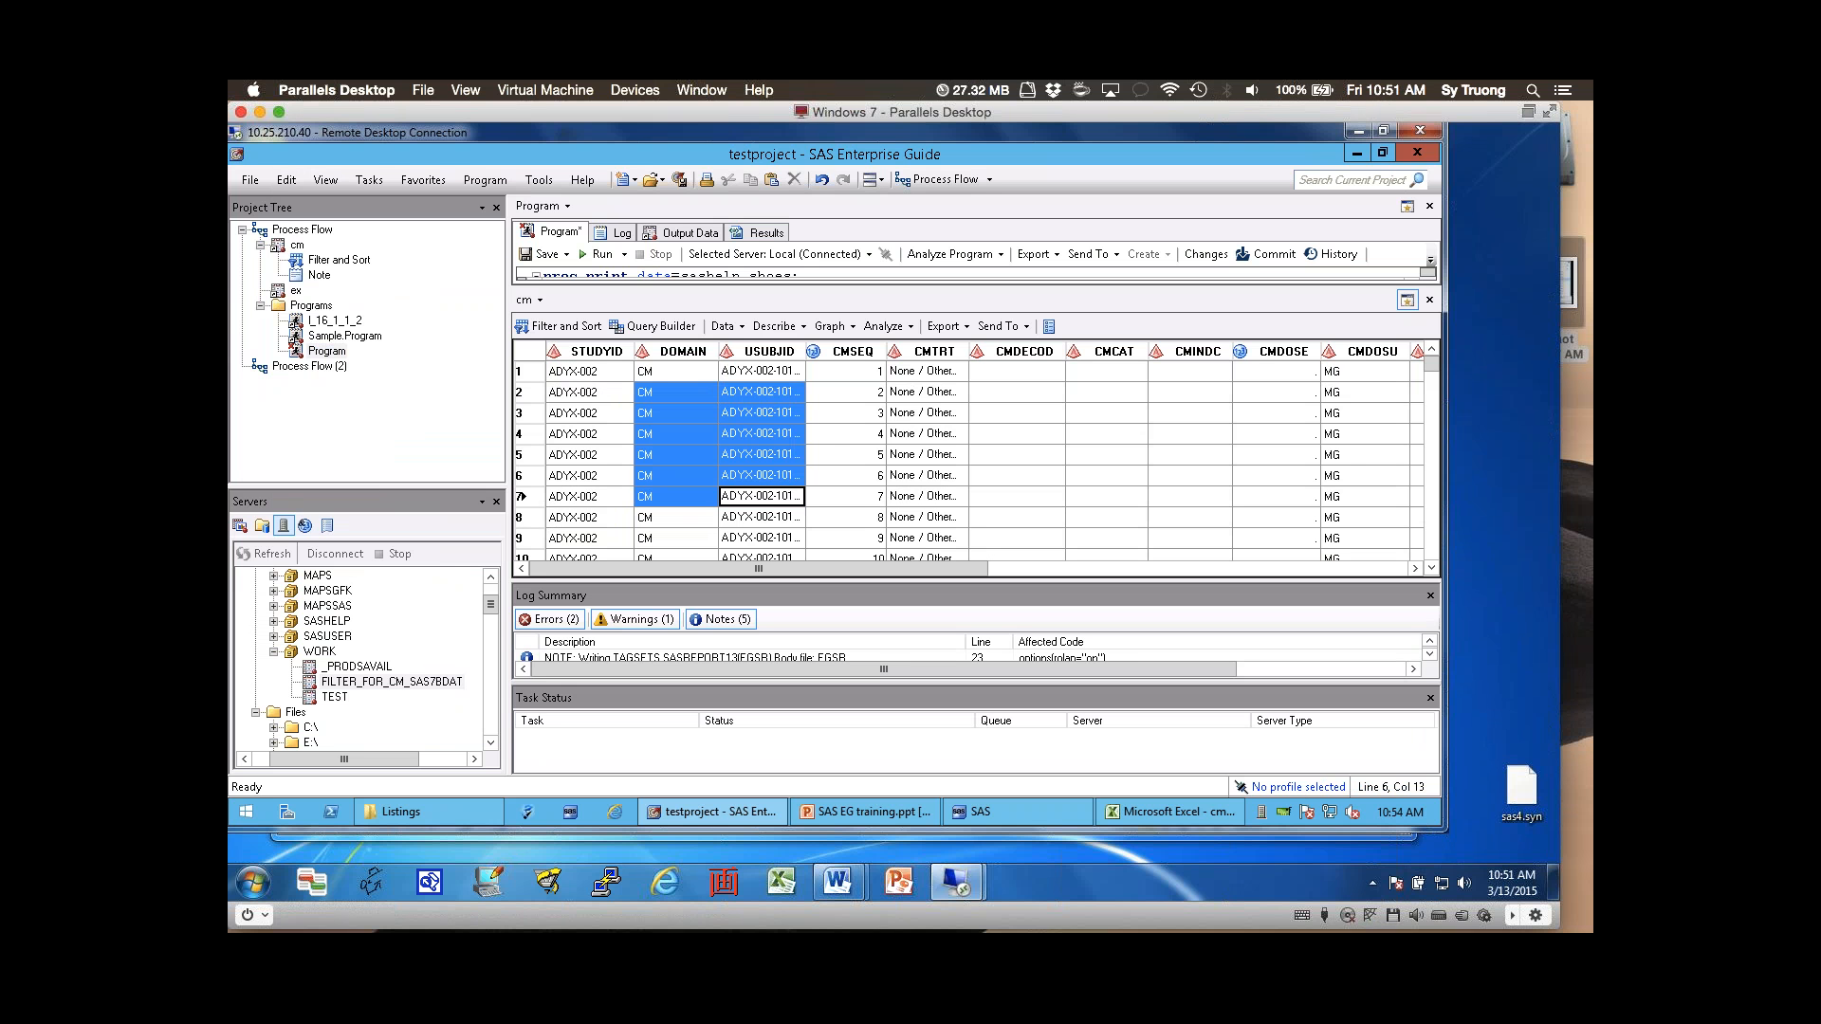
- Close the cm data view and run the shoes program on the Local server
left_click(1429, 299)
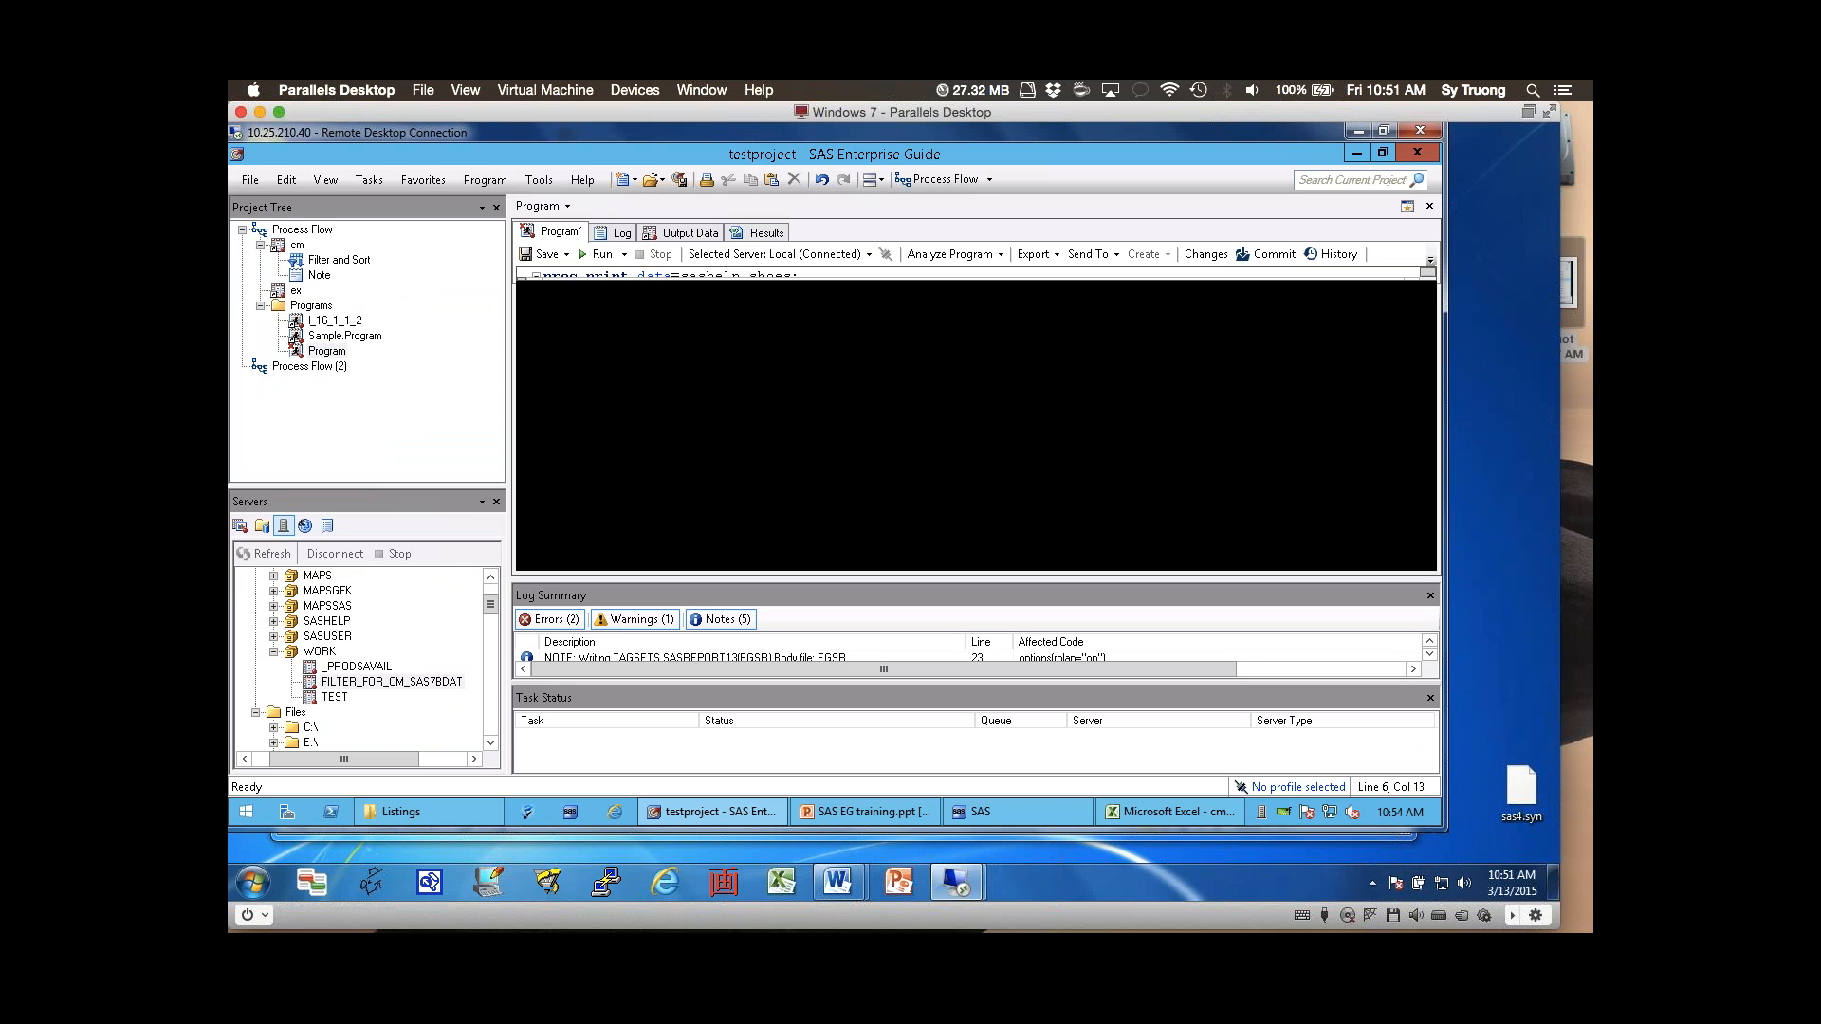
left_click(597, 255)
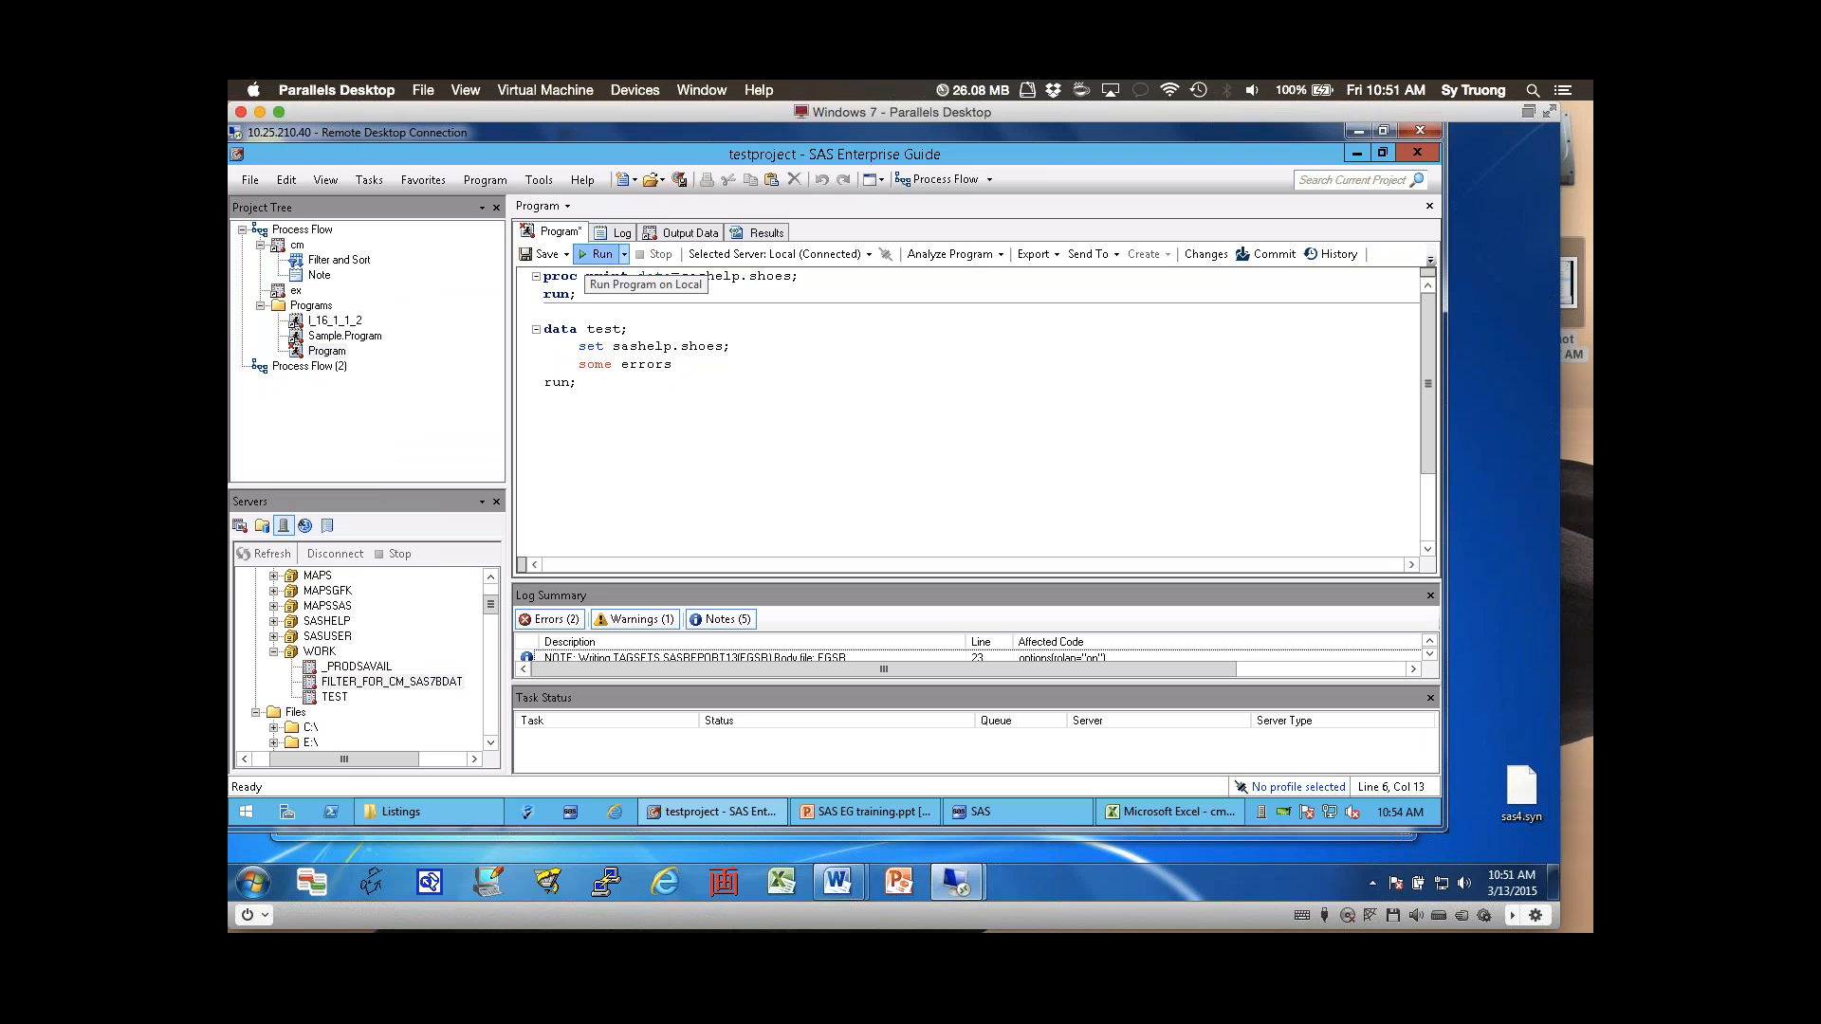
key("Return")
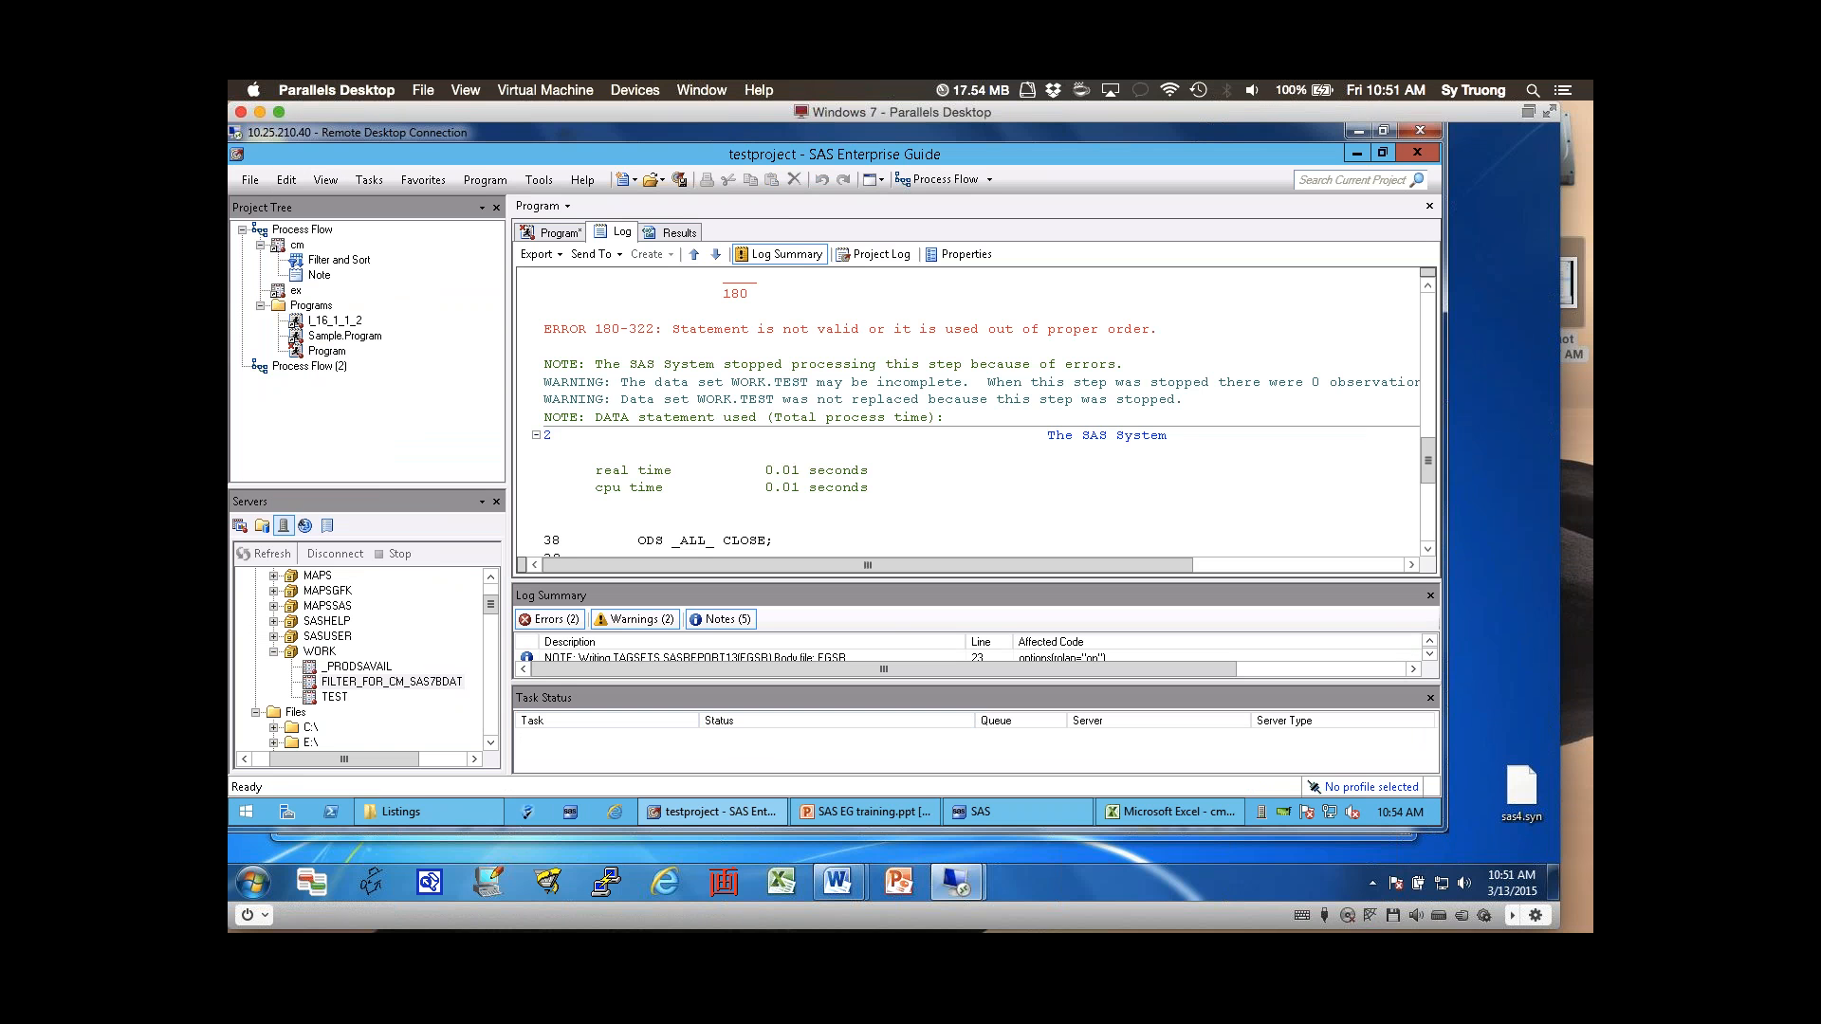
- Enlarge the Log Summary and examine its errors, warnings and notes alongside the matching error text in the program's log
left_click(723, 434)
left_click(558, 232)
left_click_drag(815, 580, 816, 507)
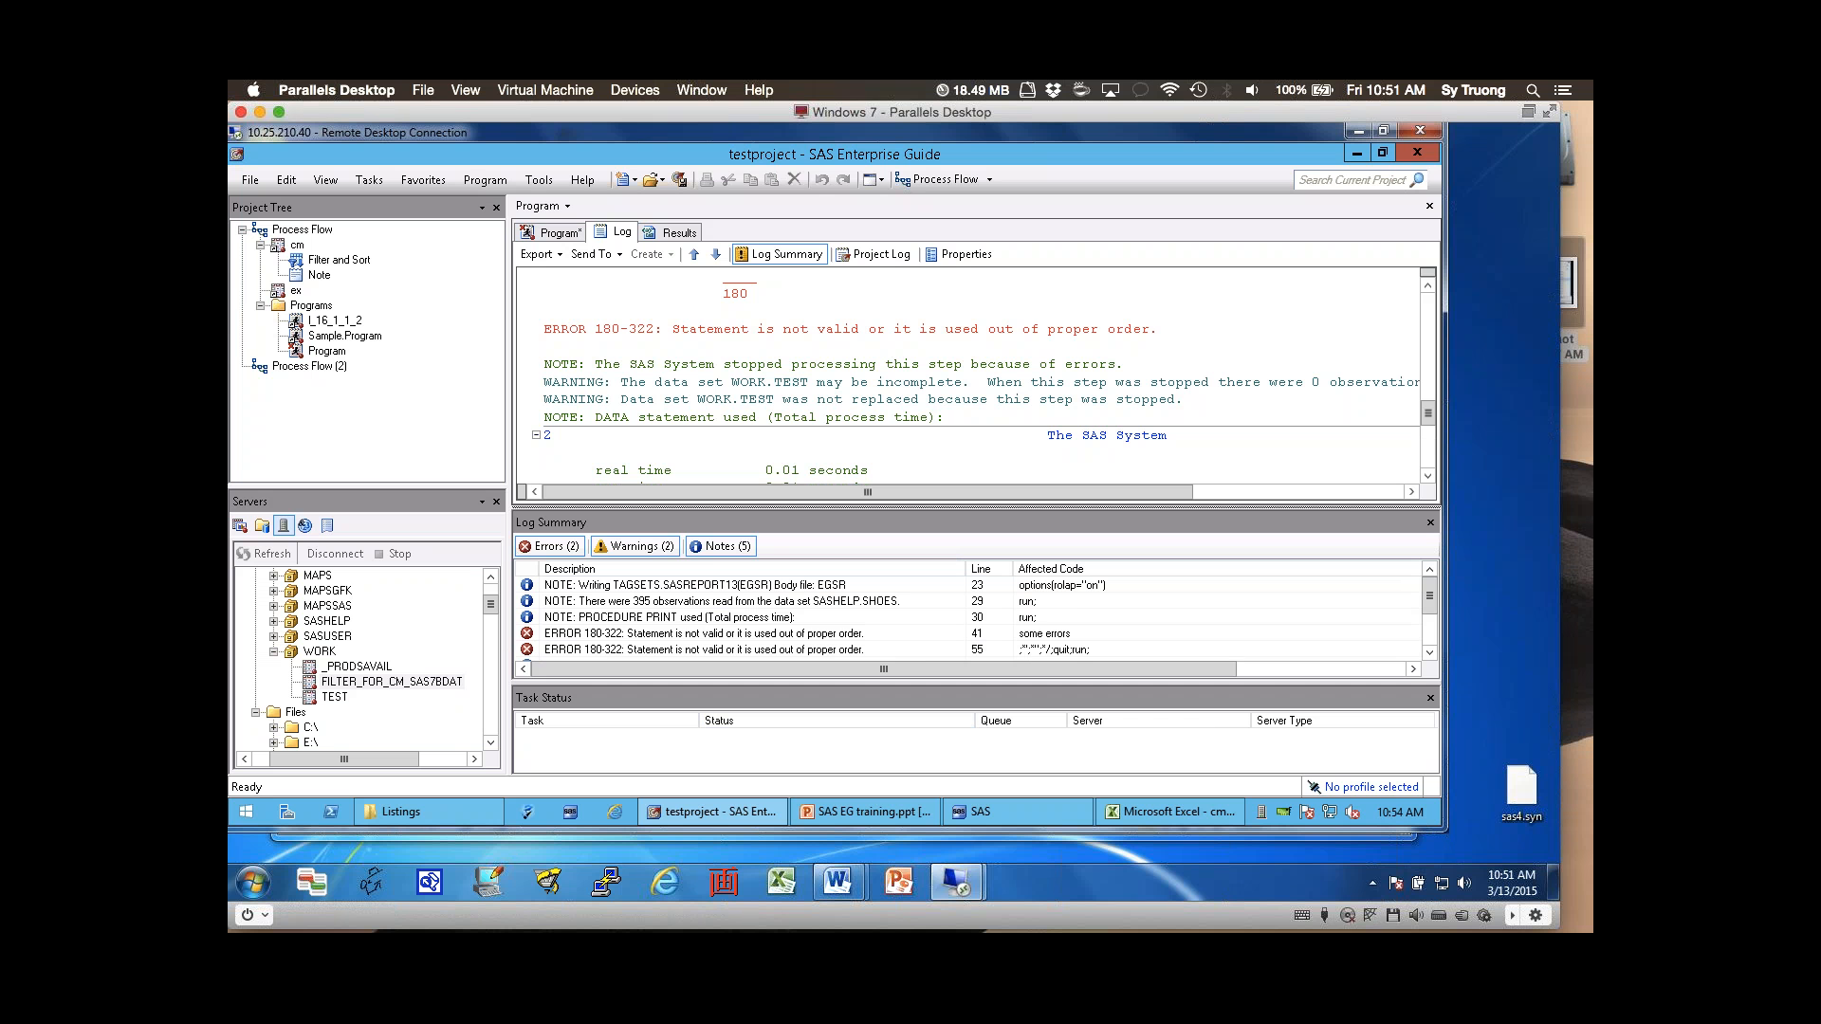
scroll(968, 617, "down", 2)
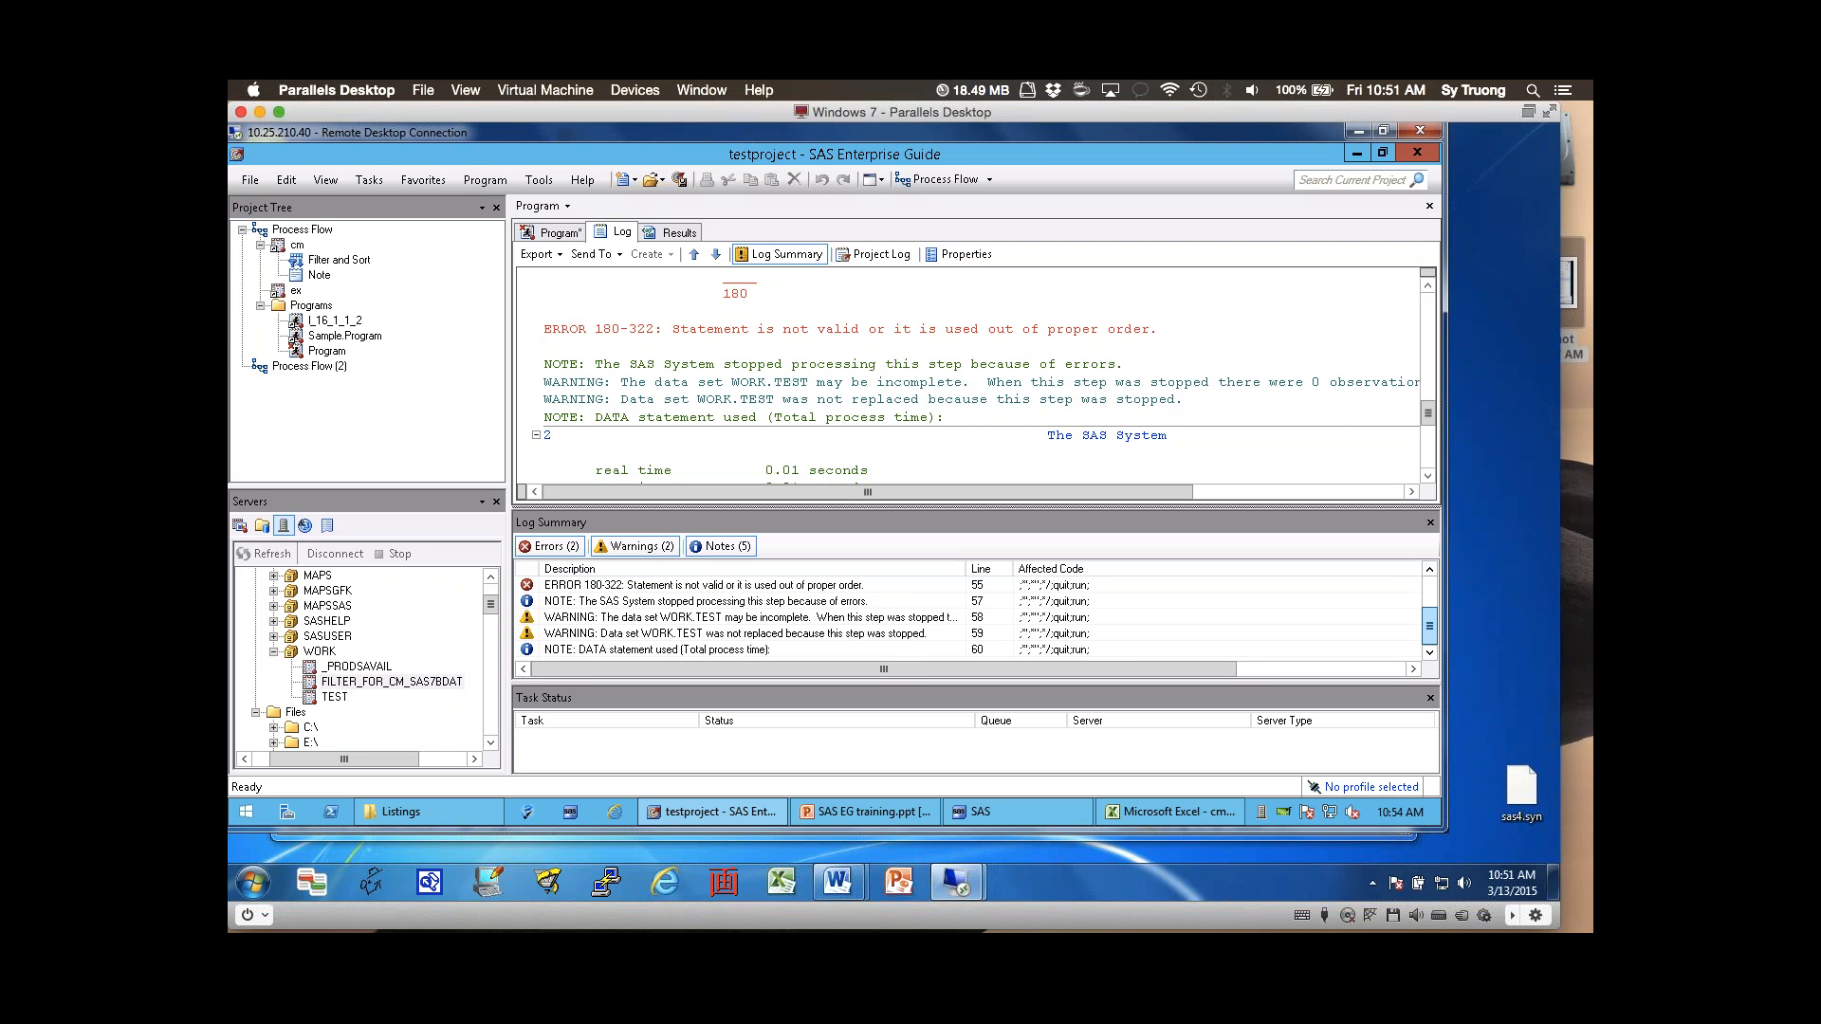
scroll(968, 617, "up", 2)
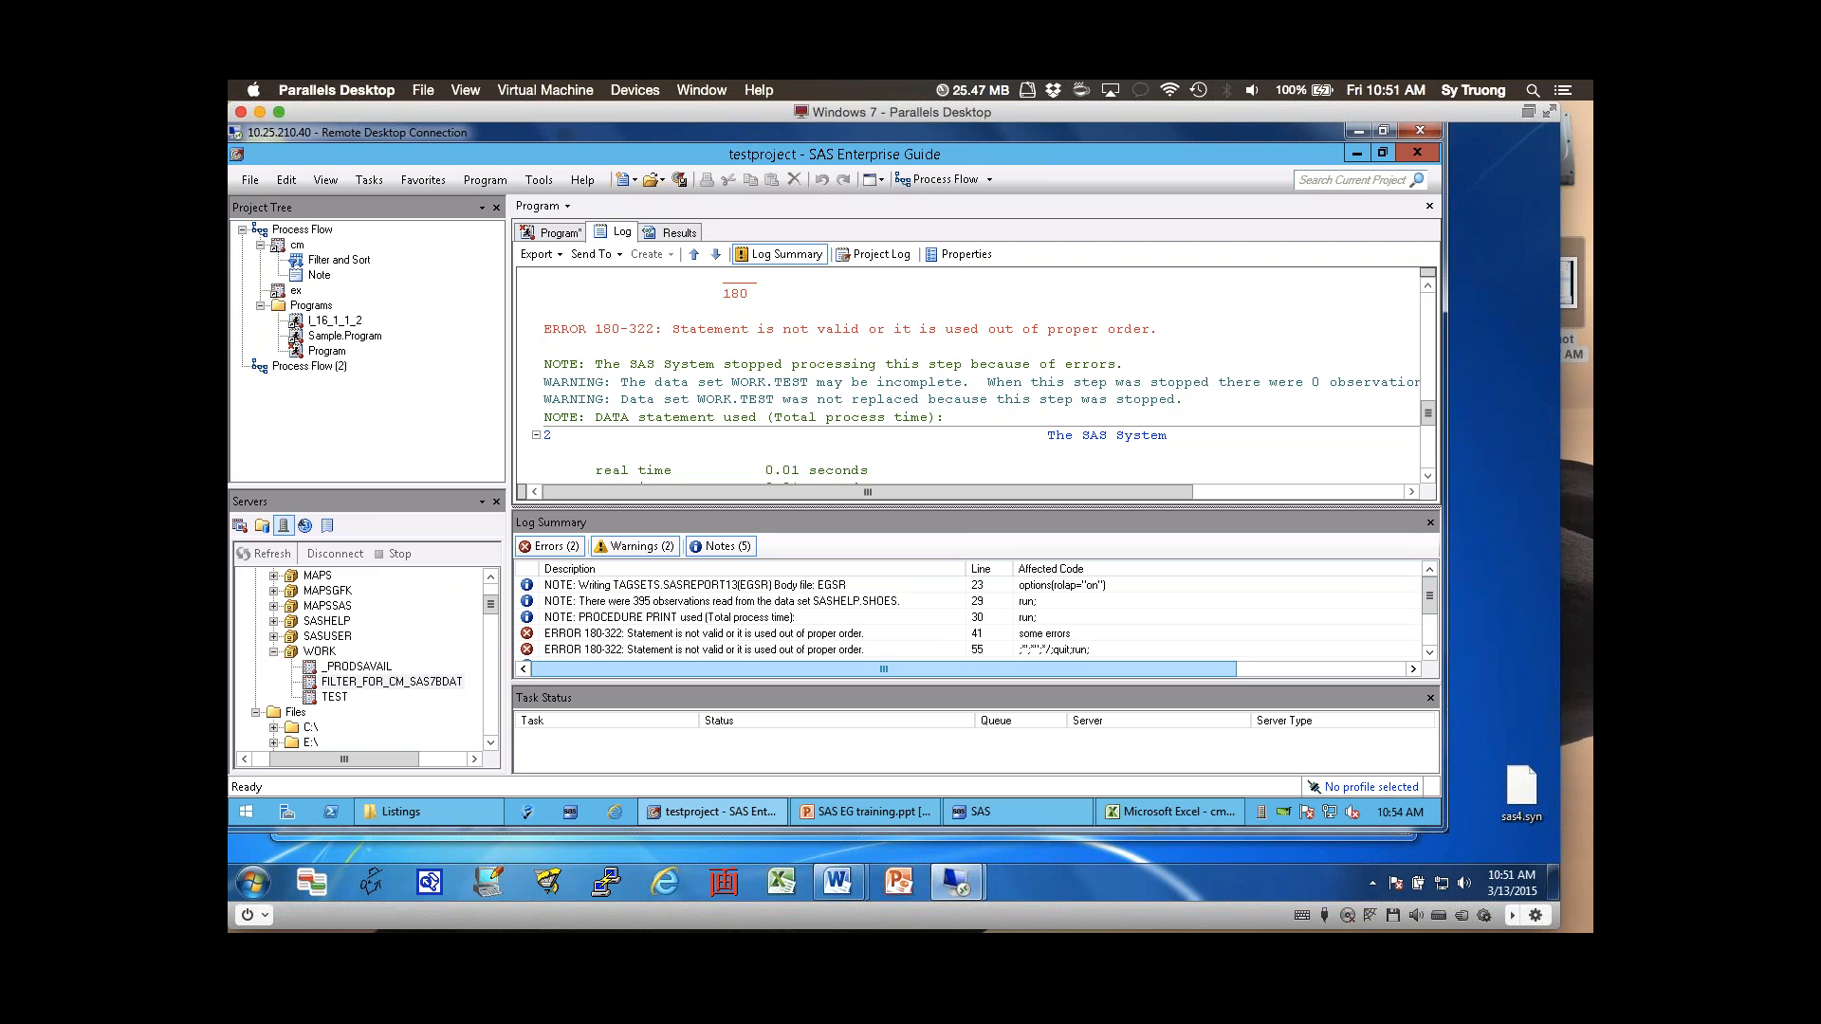
left_click_drag(732, 400, 723, 294)
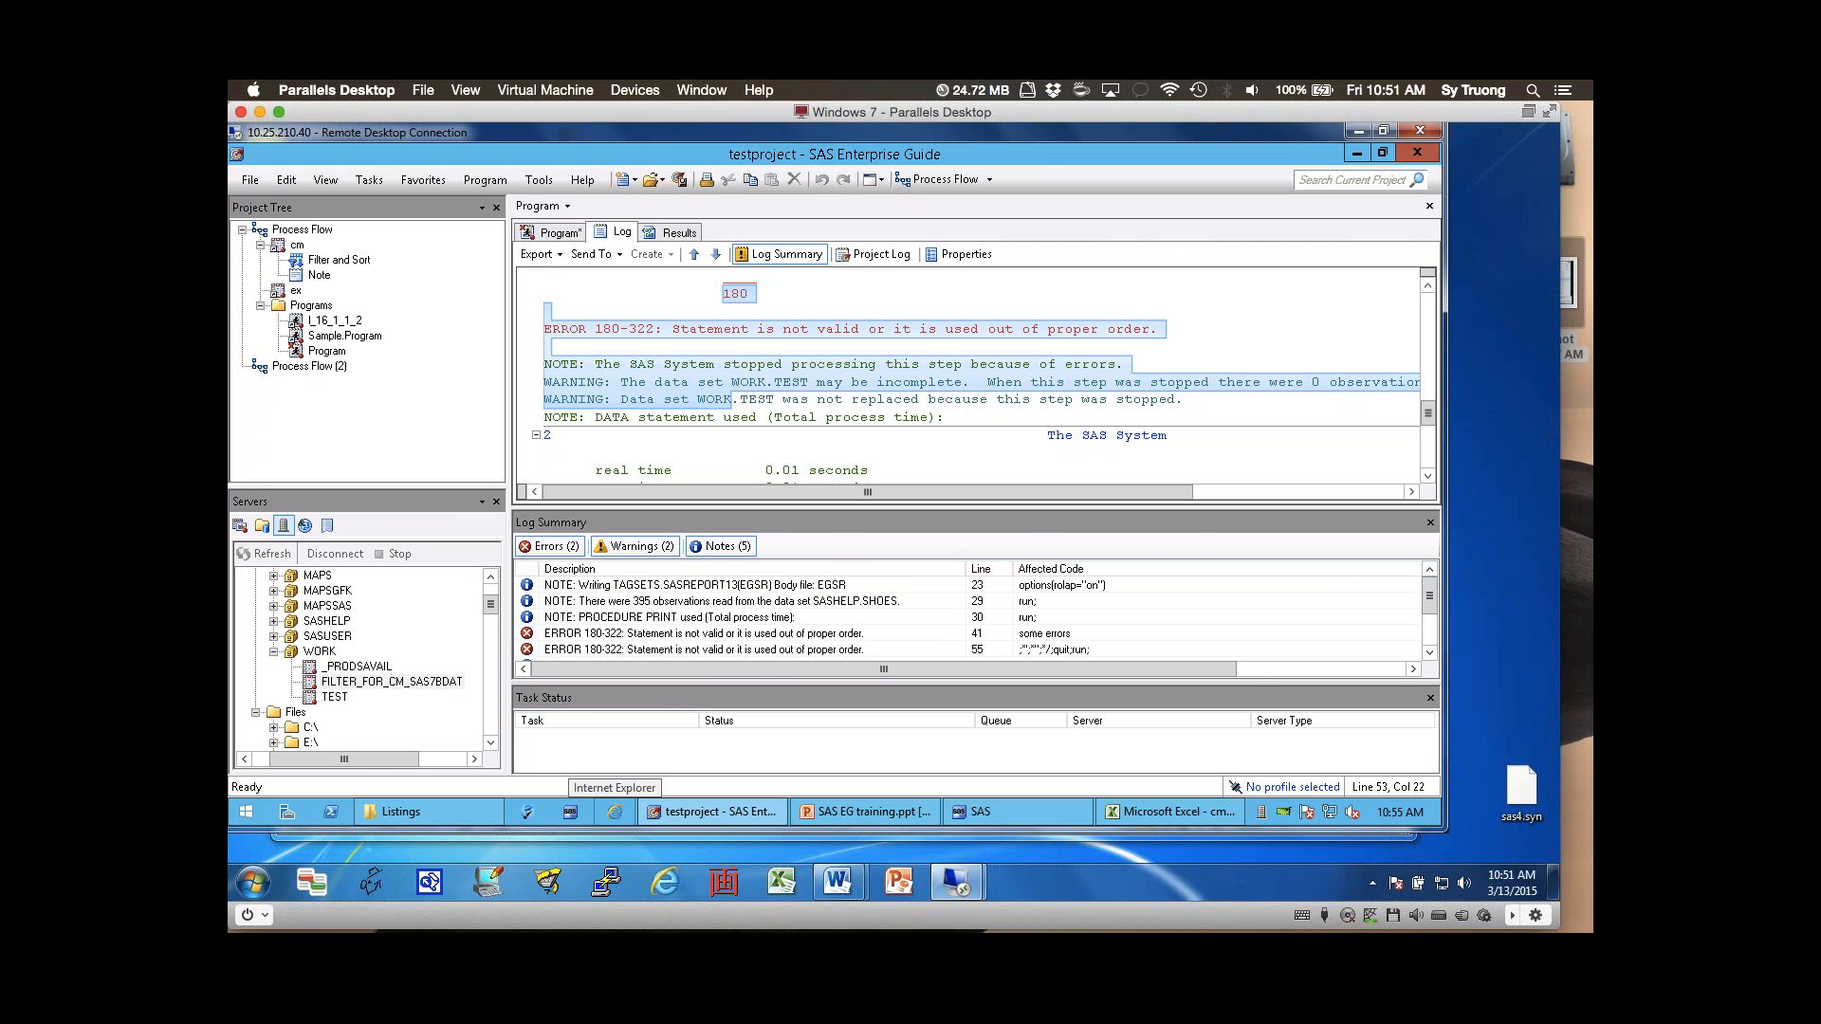
- Switch to the PowerPoint training deck and page from the second Task Status slide to the Setting Up User Profile slide 36
left_click(865, 812)
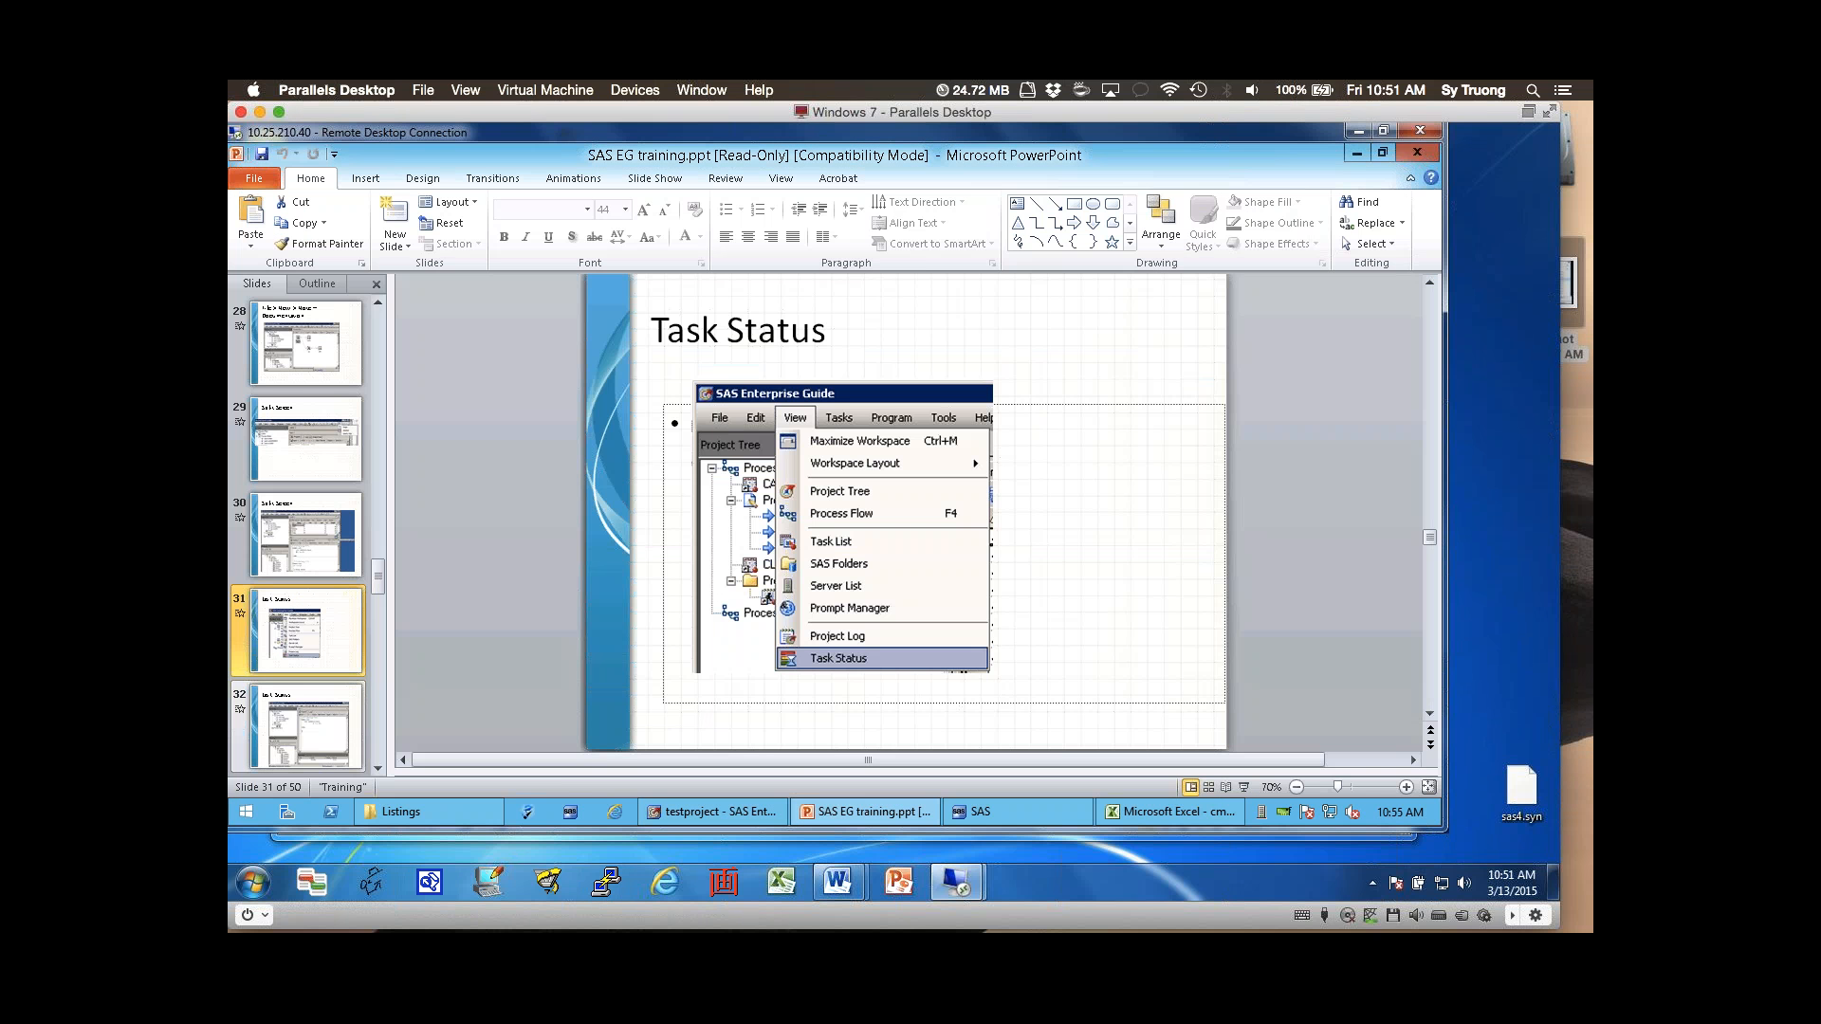
left_click(307, 728)
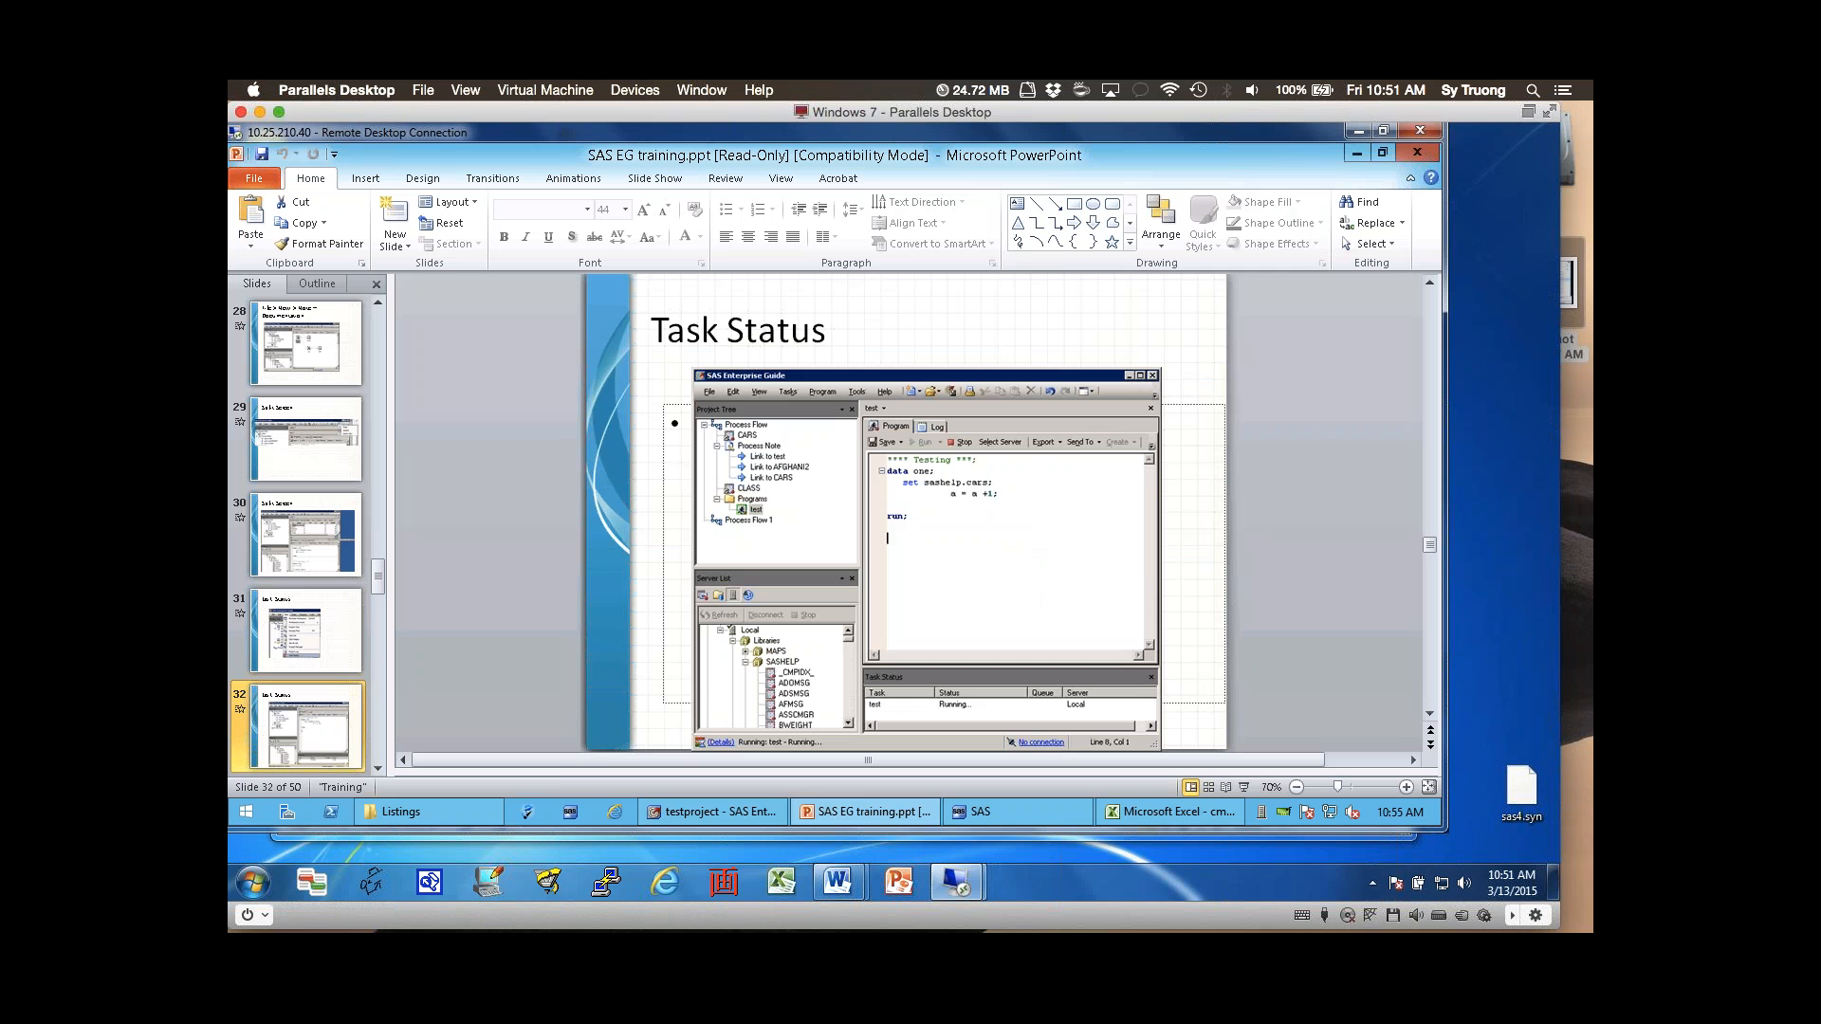
left_click(1431, 713)
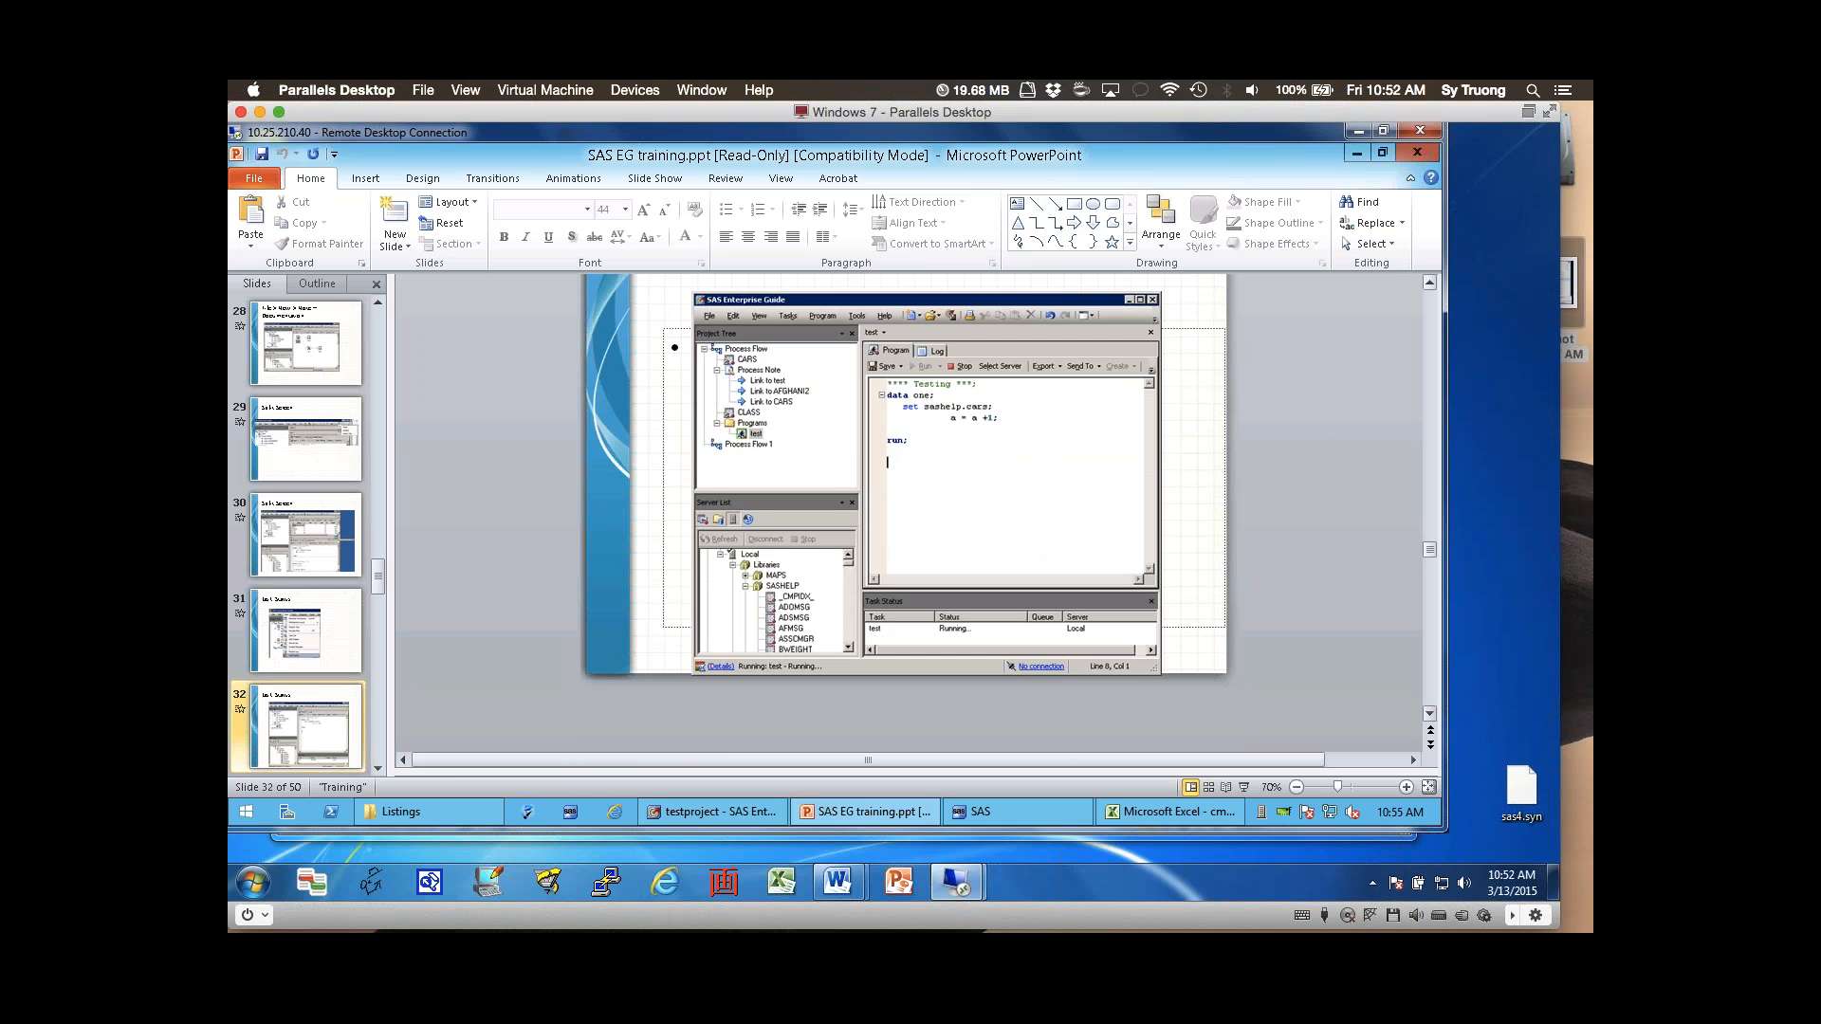
left_click(1430, 713)
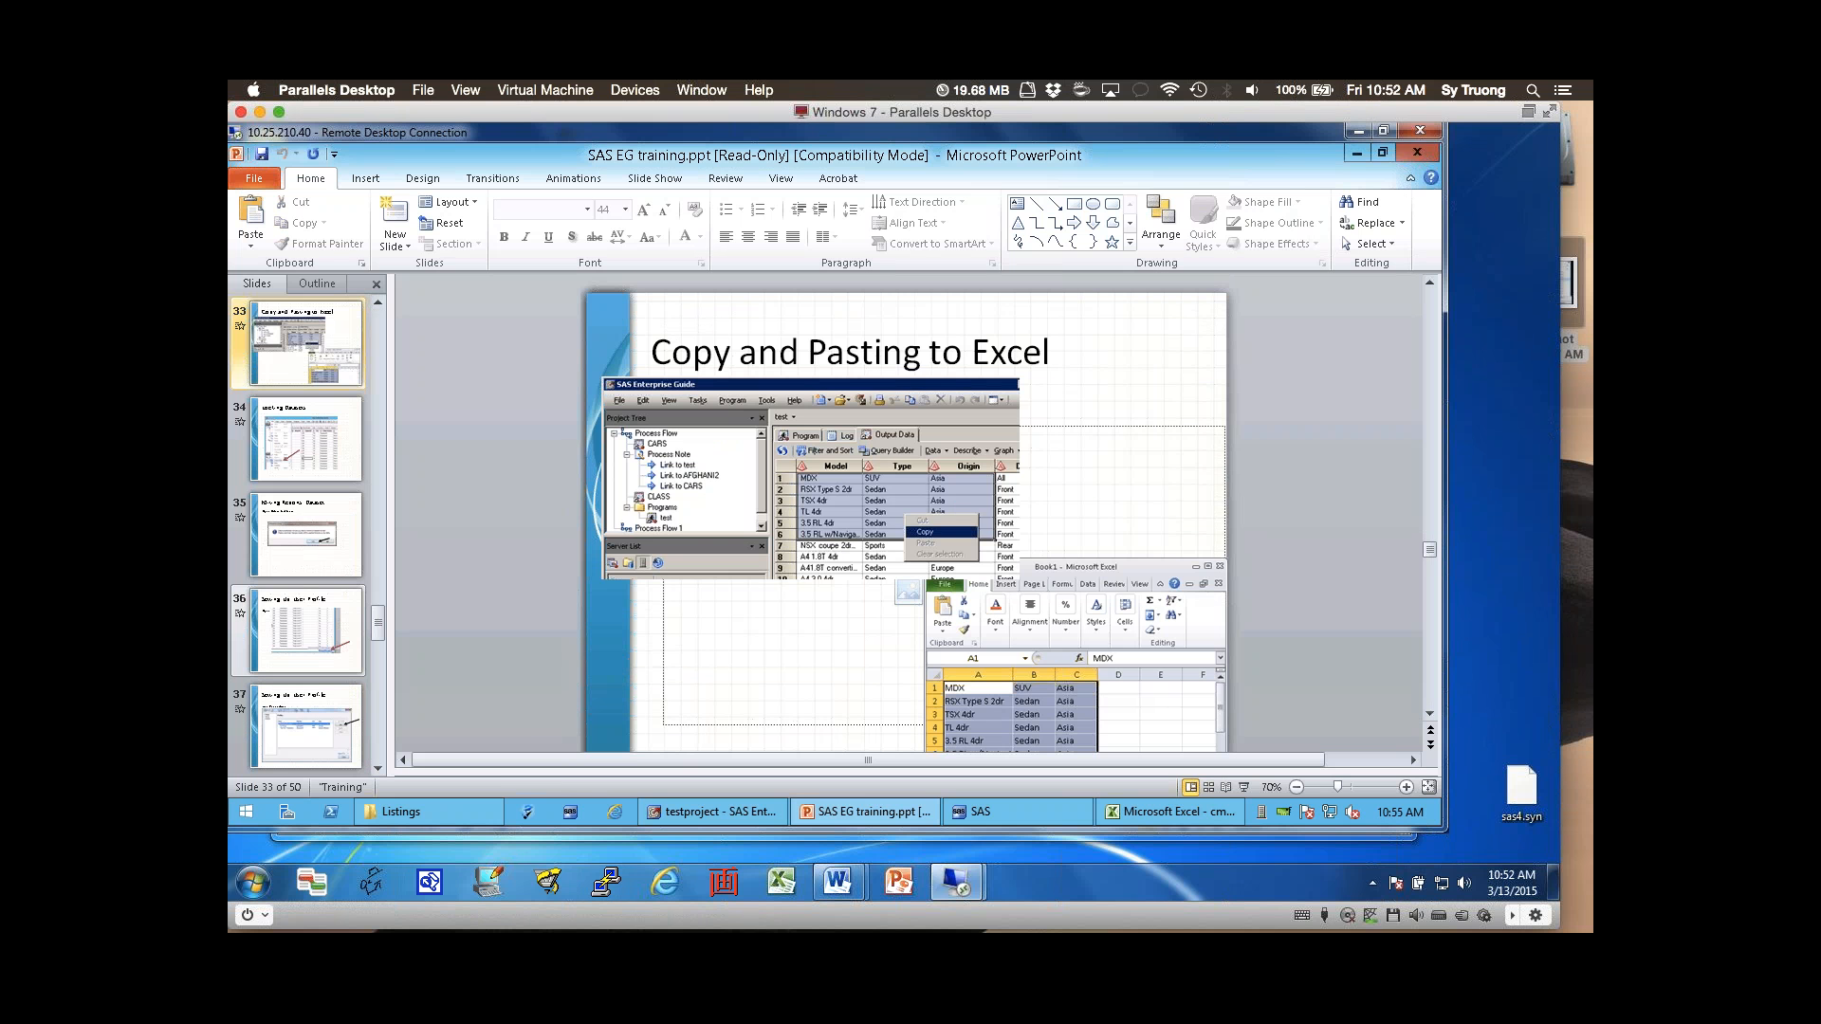
left_click(306, 452)
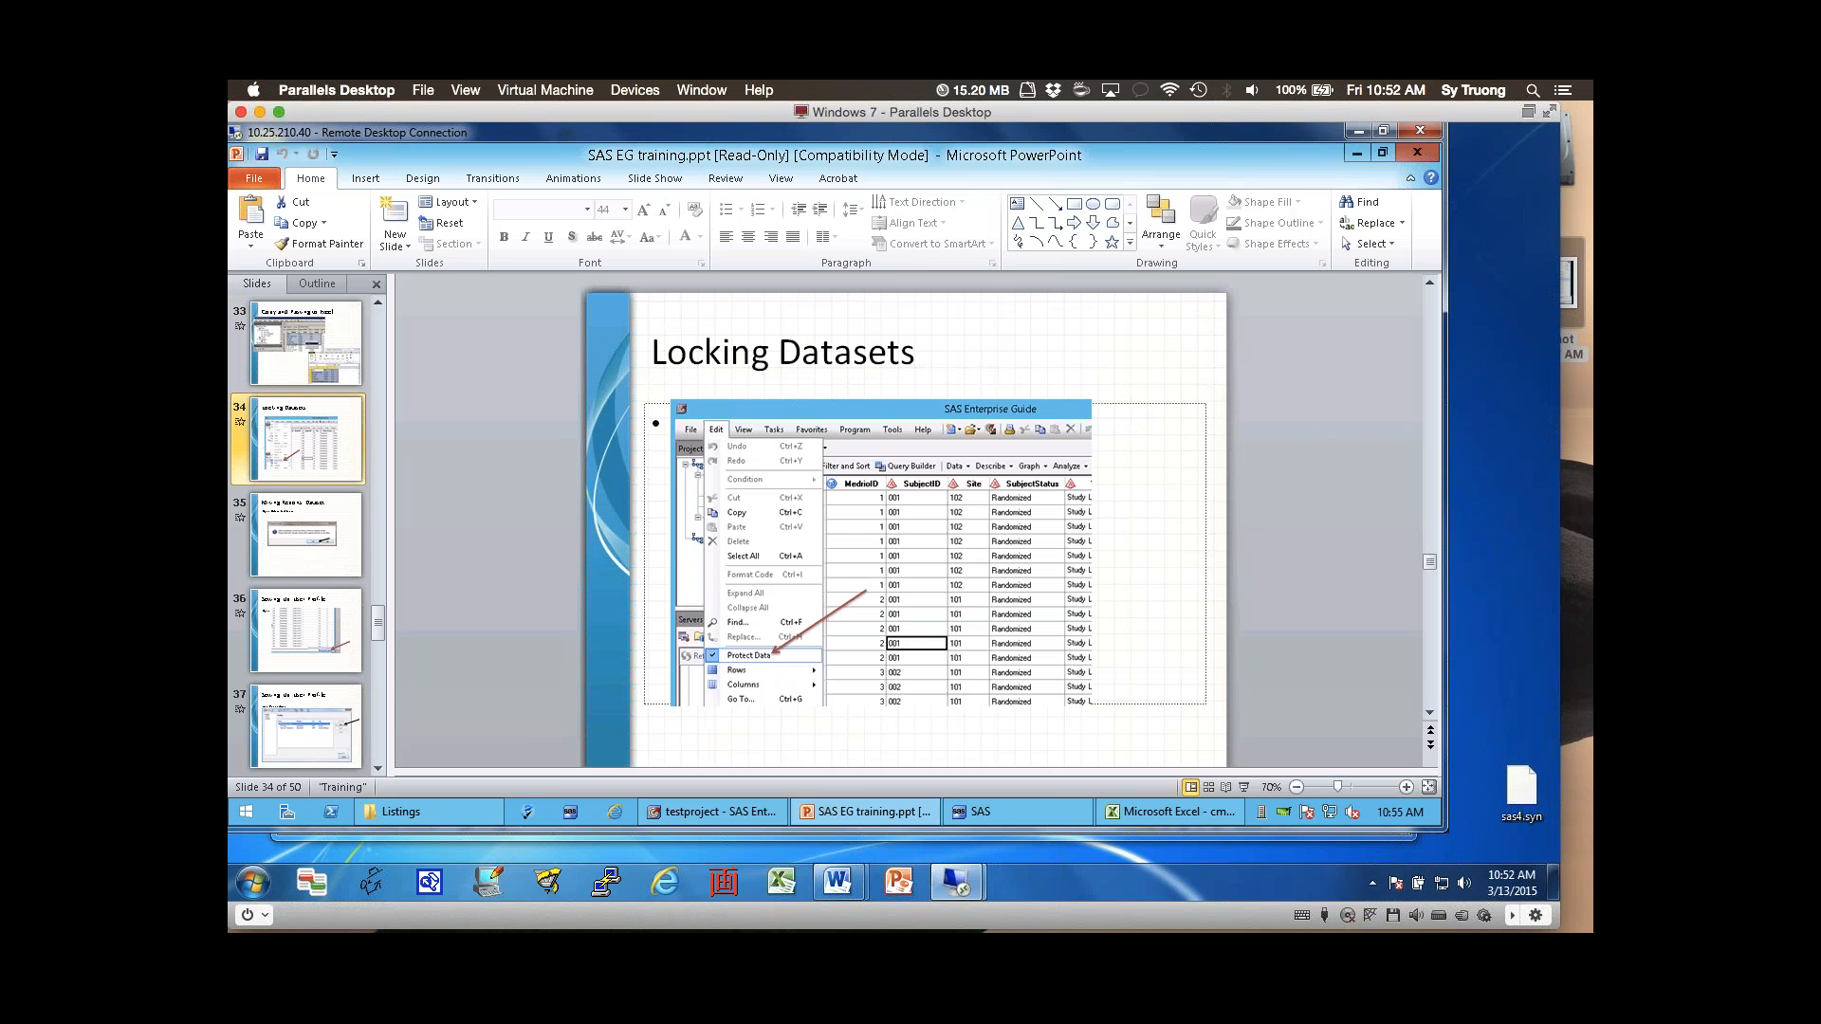
key("Down")
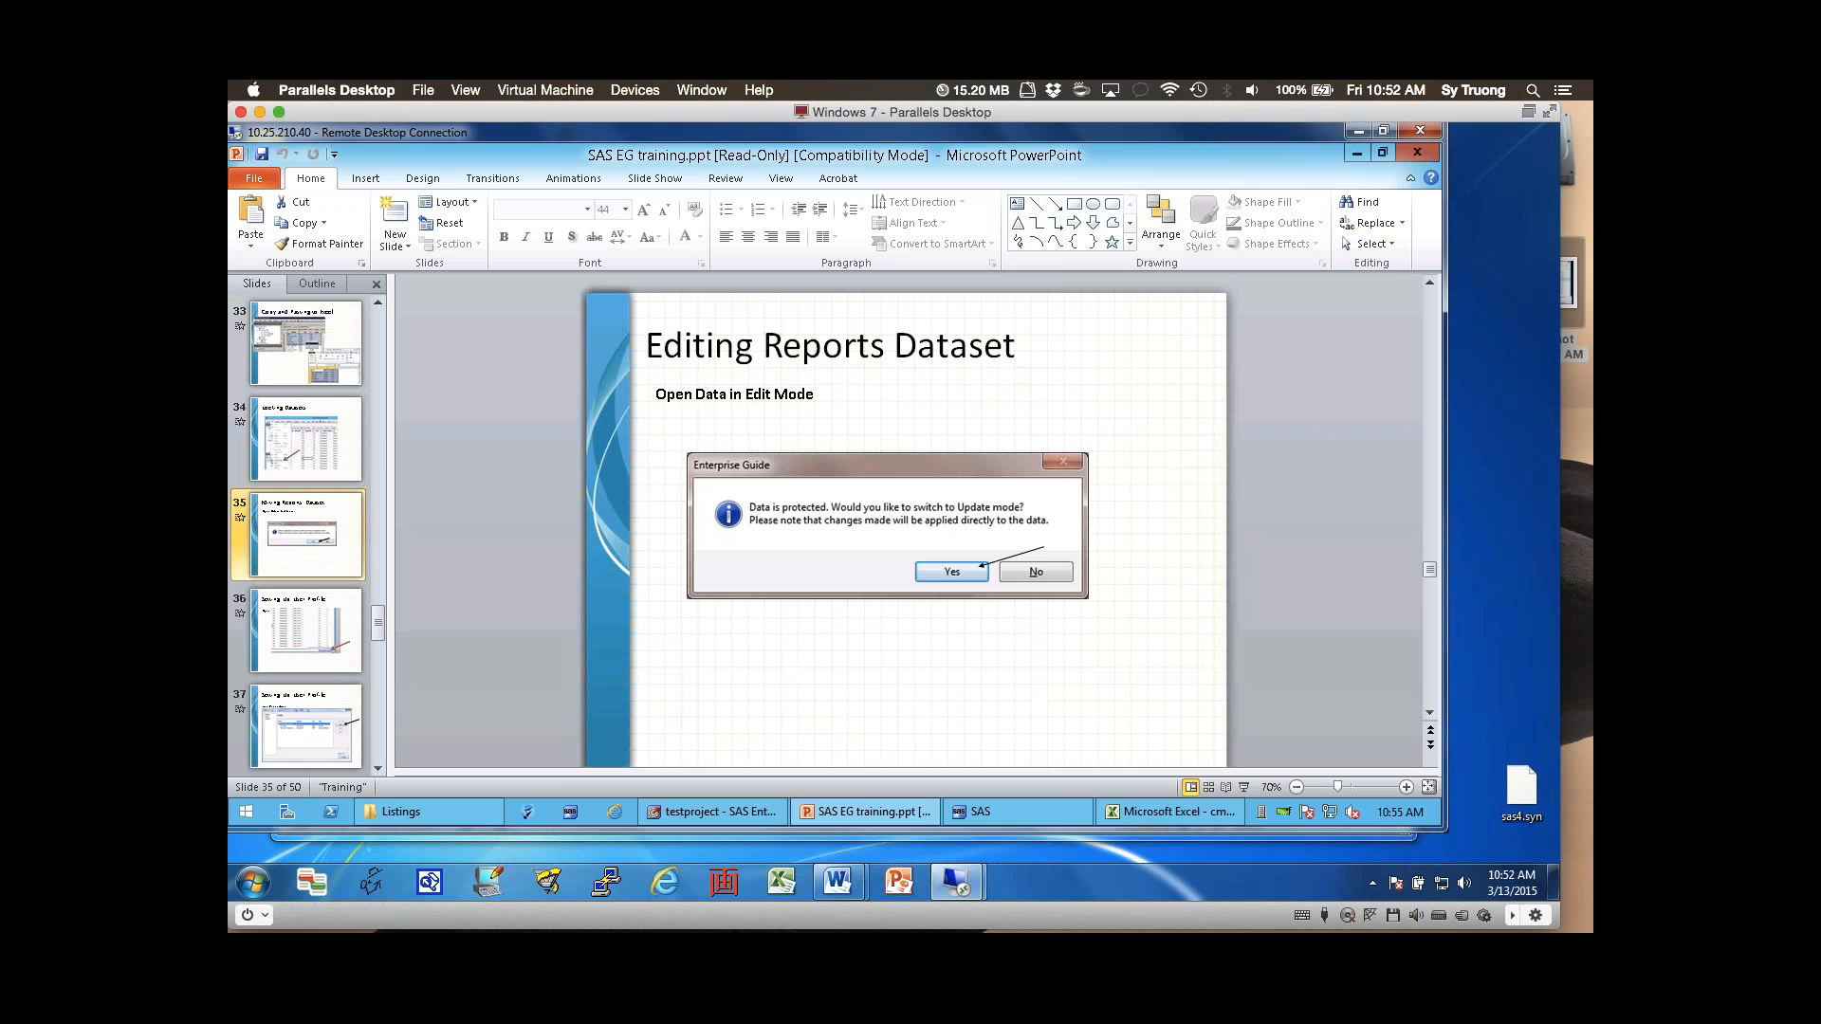
key("Down")
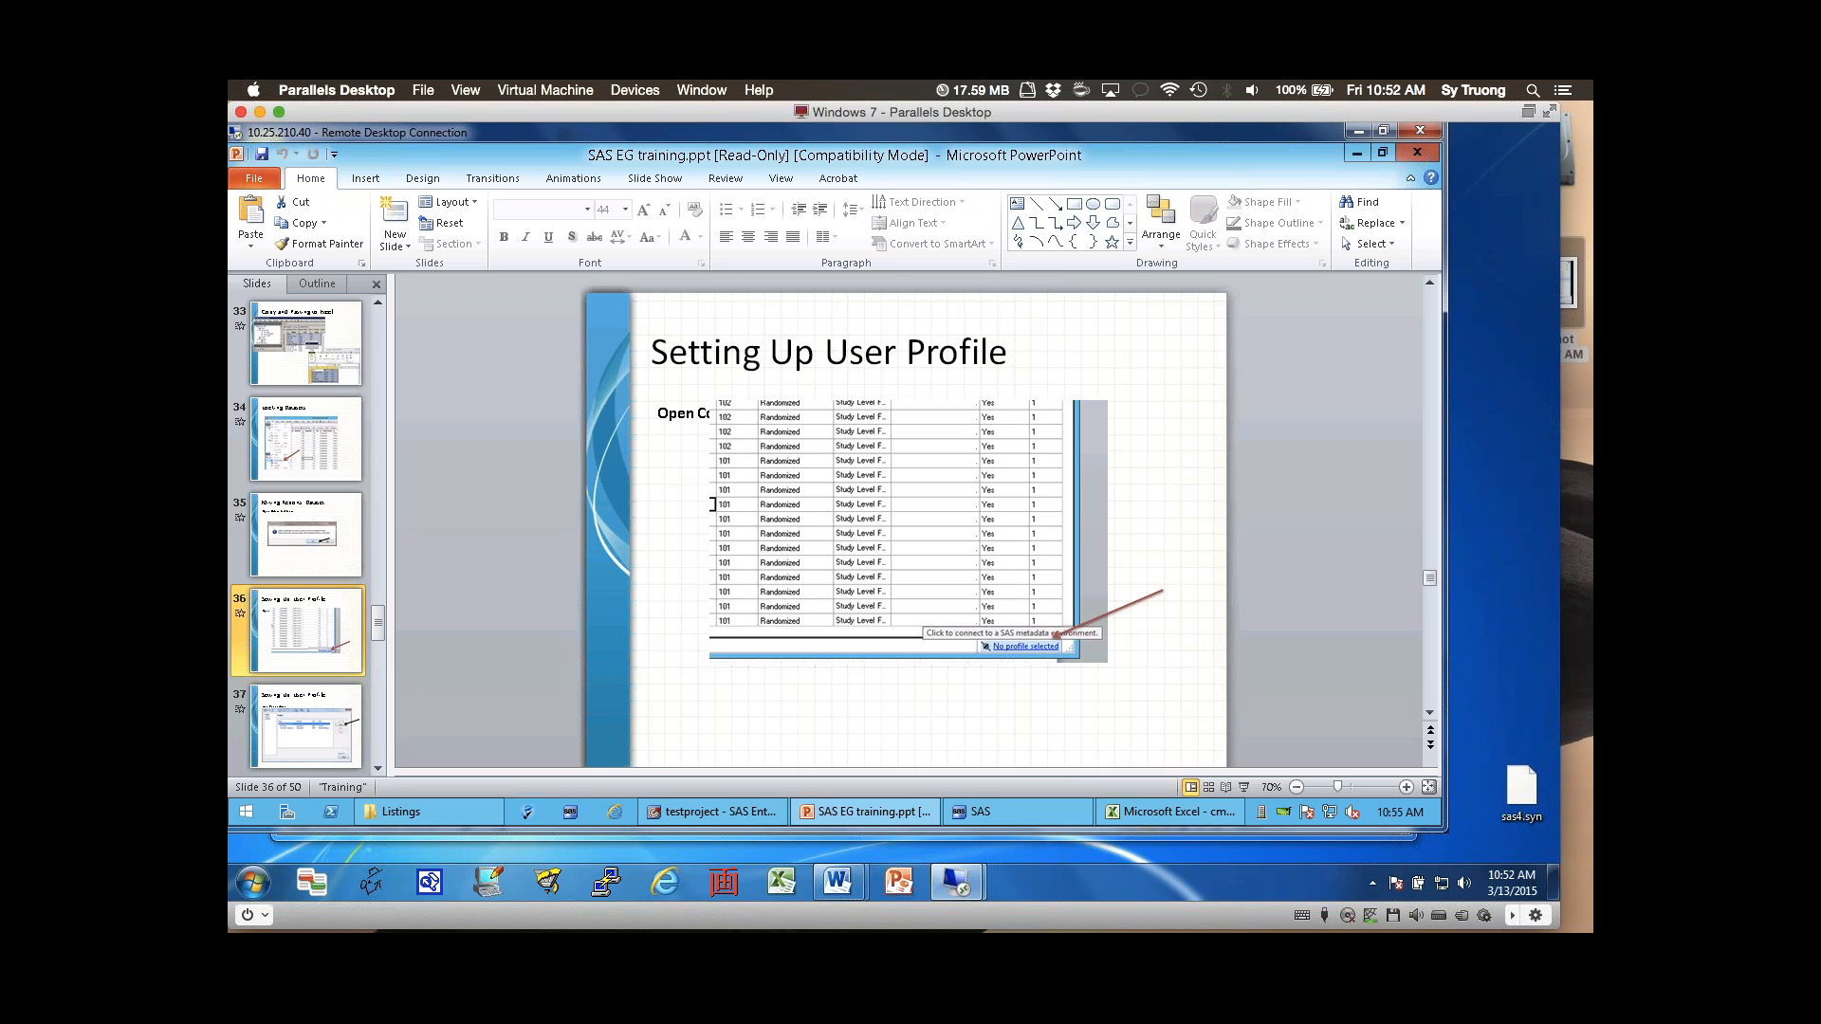
- Switch to SAS Enterprise Guide and view the connection profiles and the blank Create Profile form, leaving without adding a profile
left_click(711, 812)
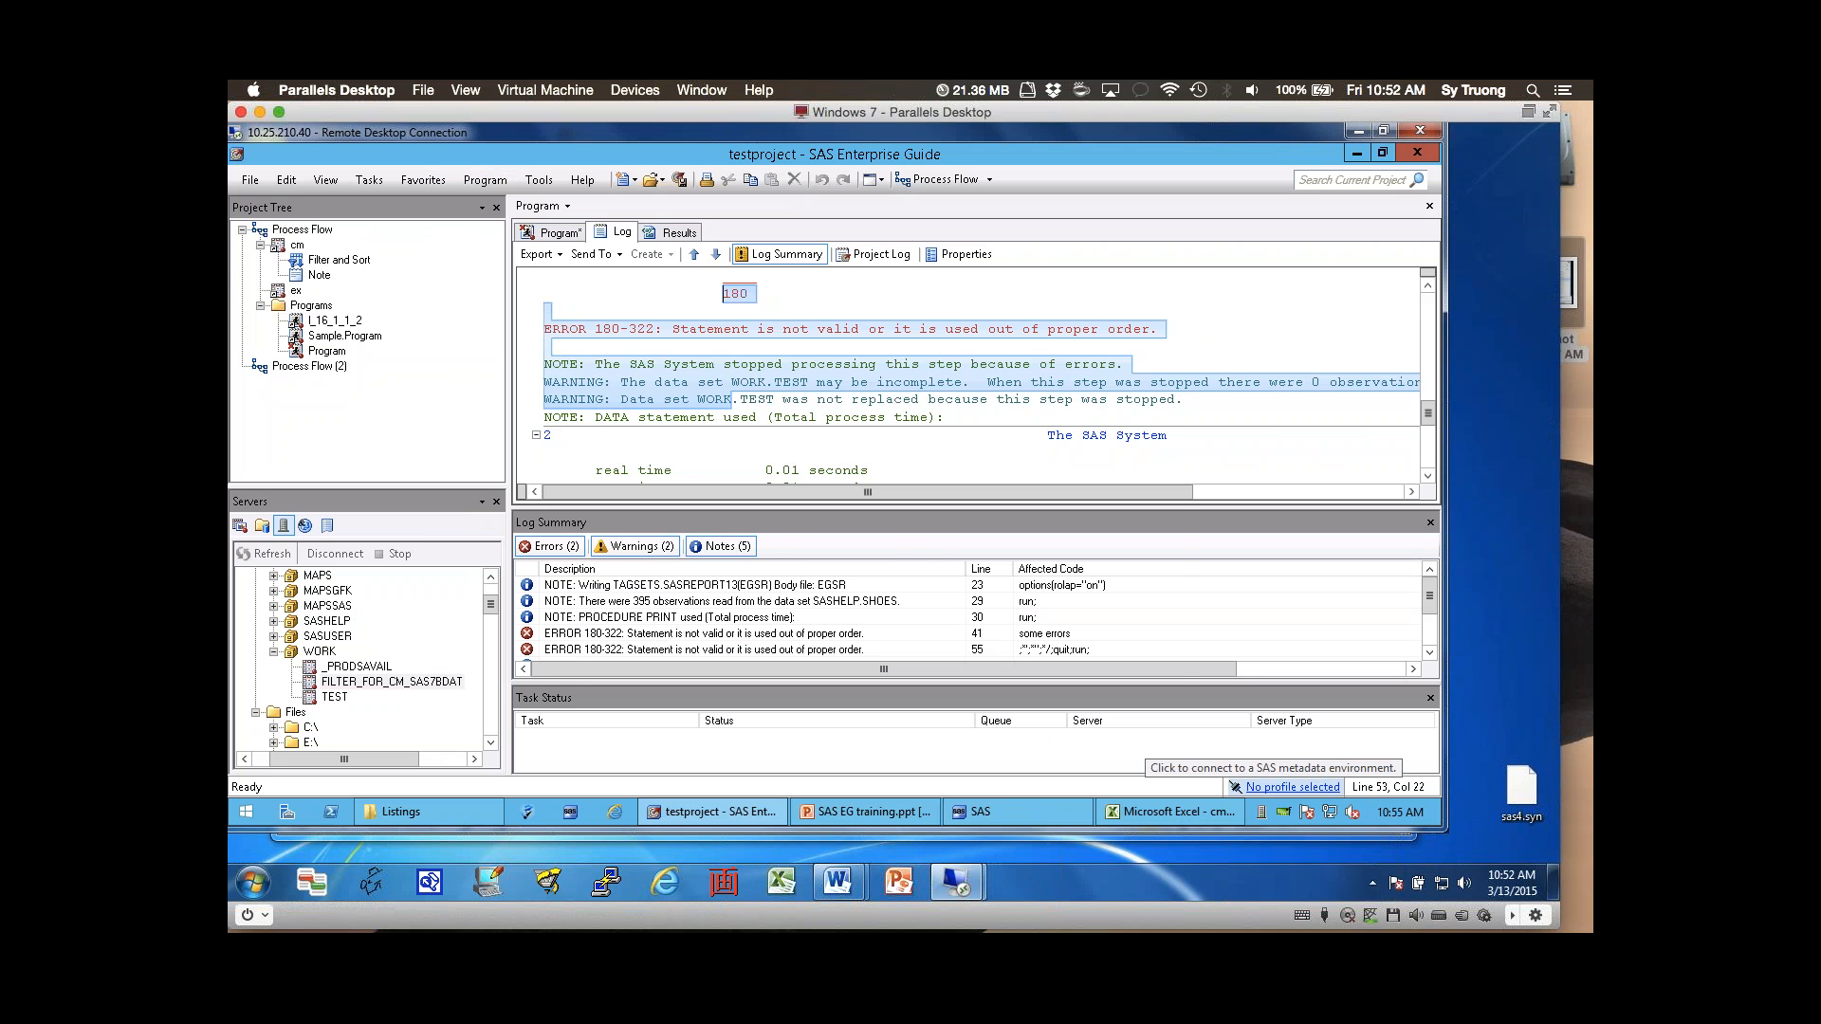
left_click(1293, 786)
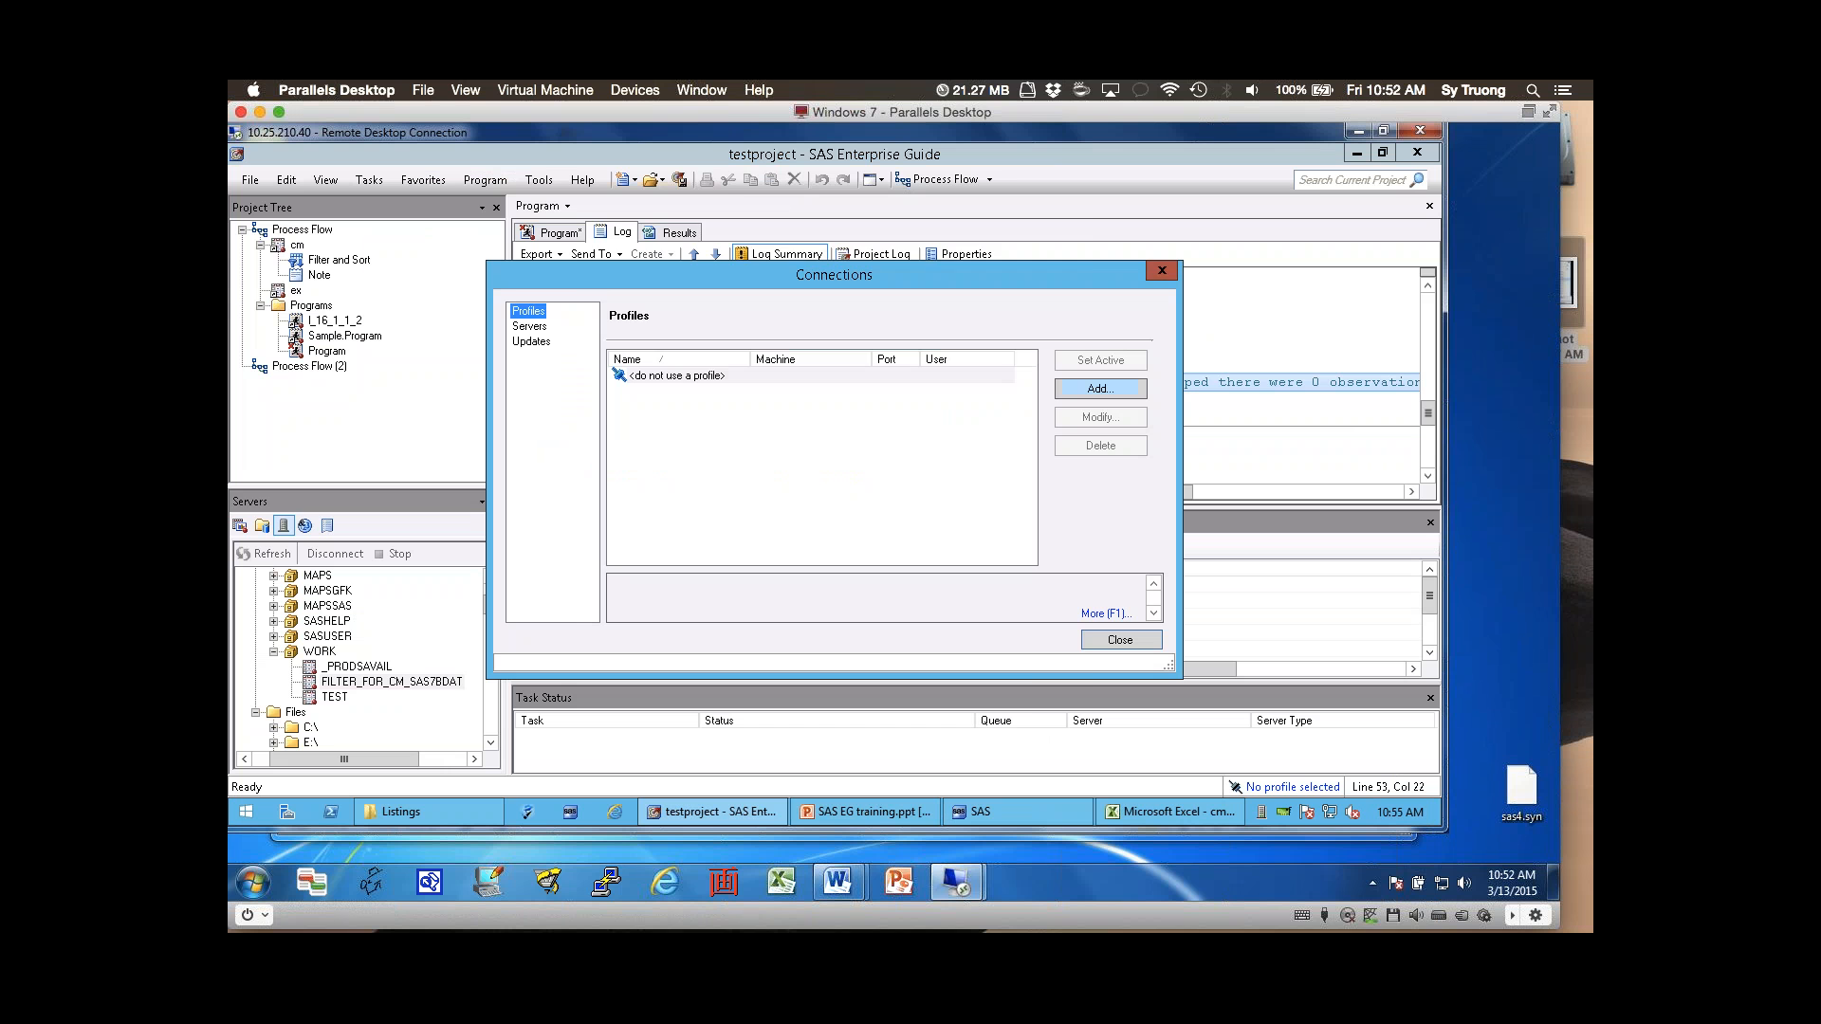
left_click(1100, 388)
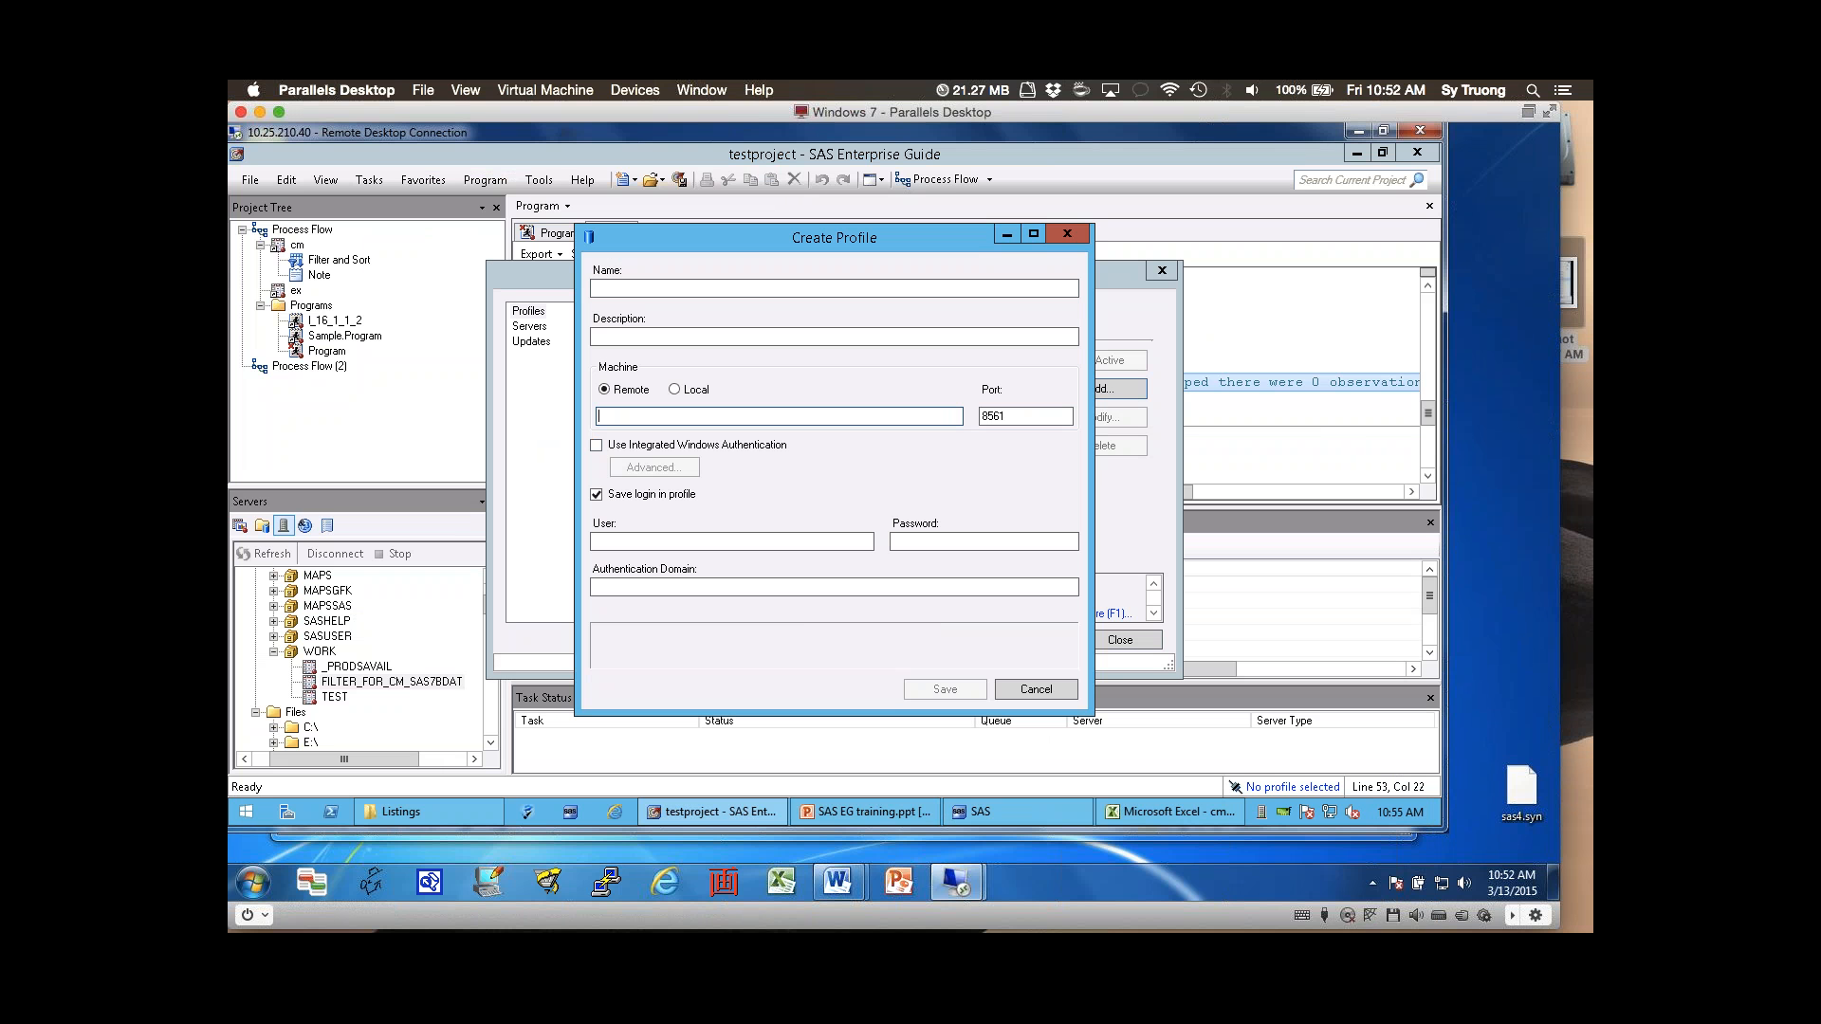
left_click(834, 337)
left_click(1036, 690)
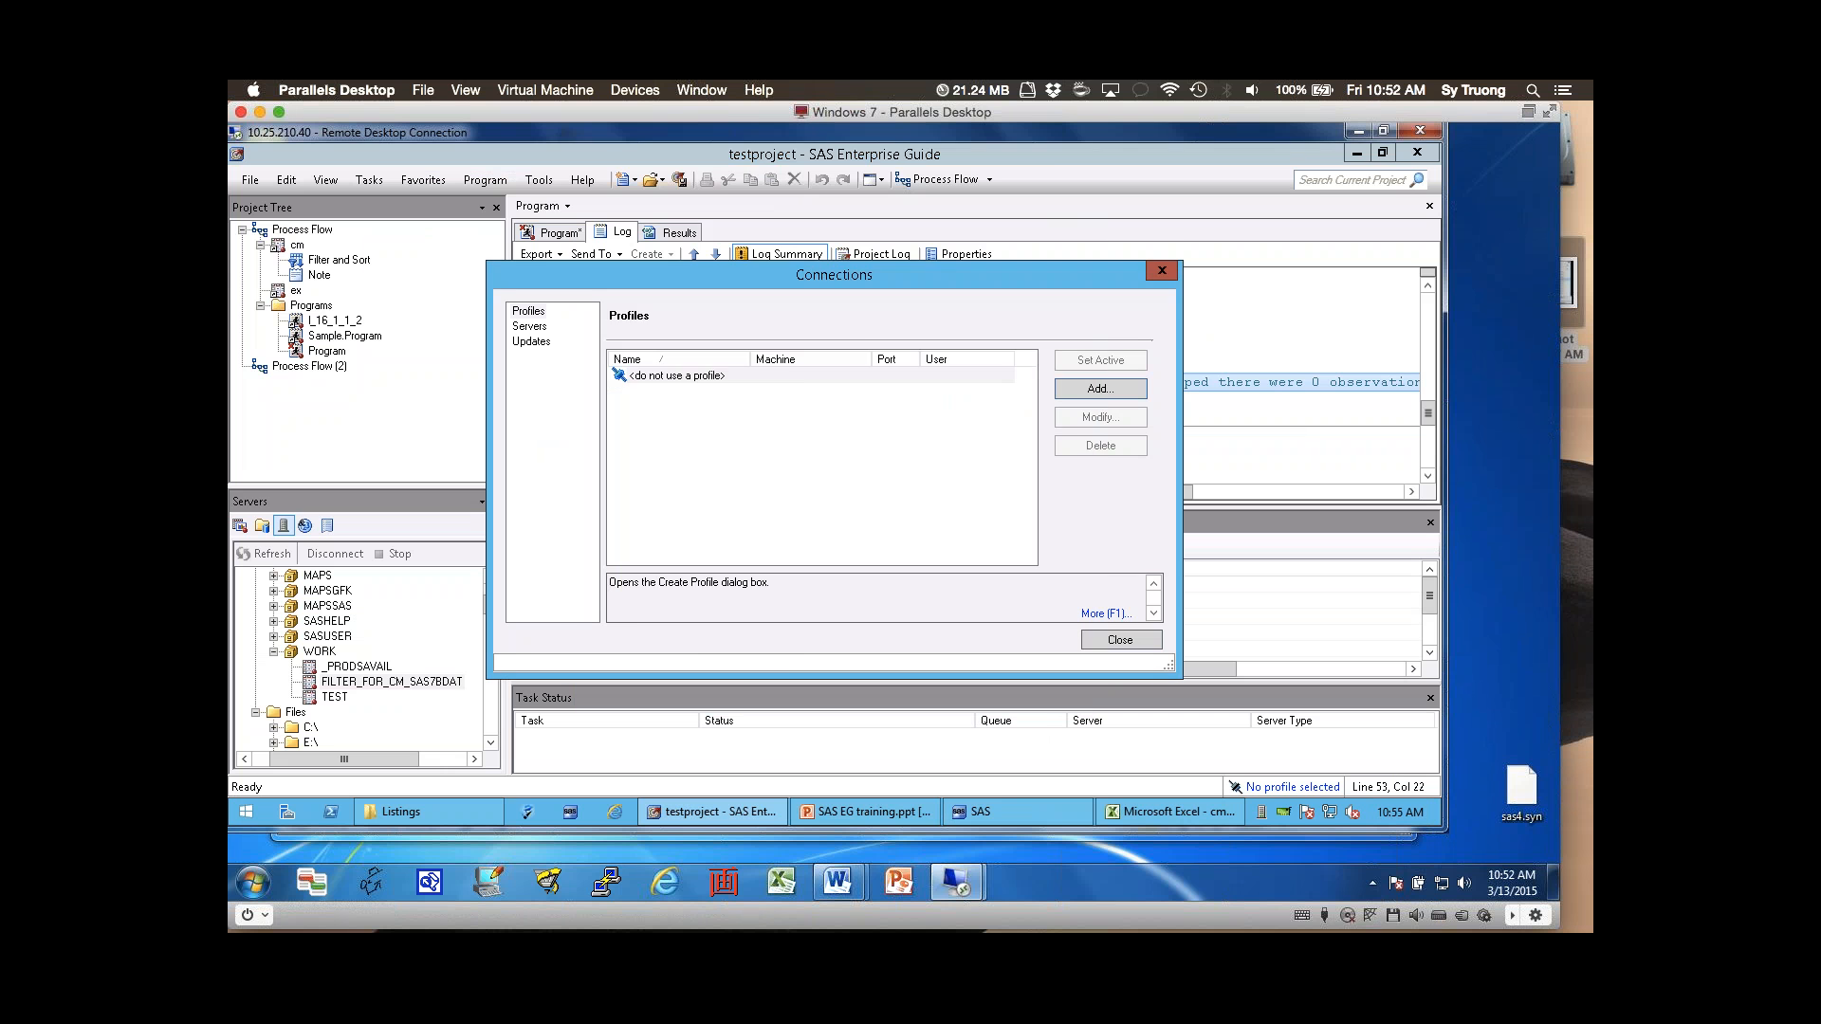
left_click(1121, 640)
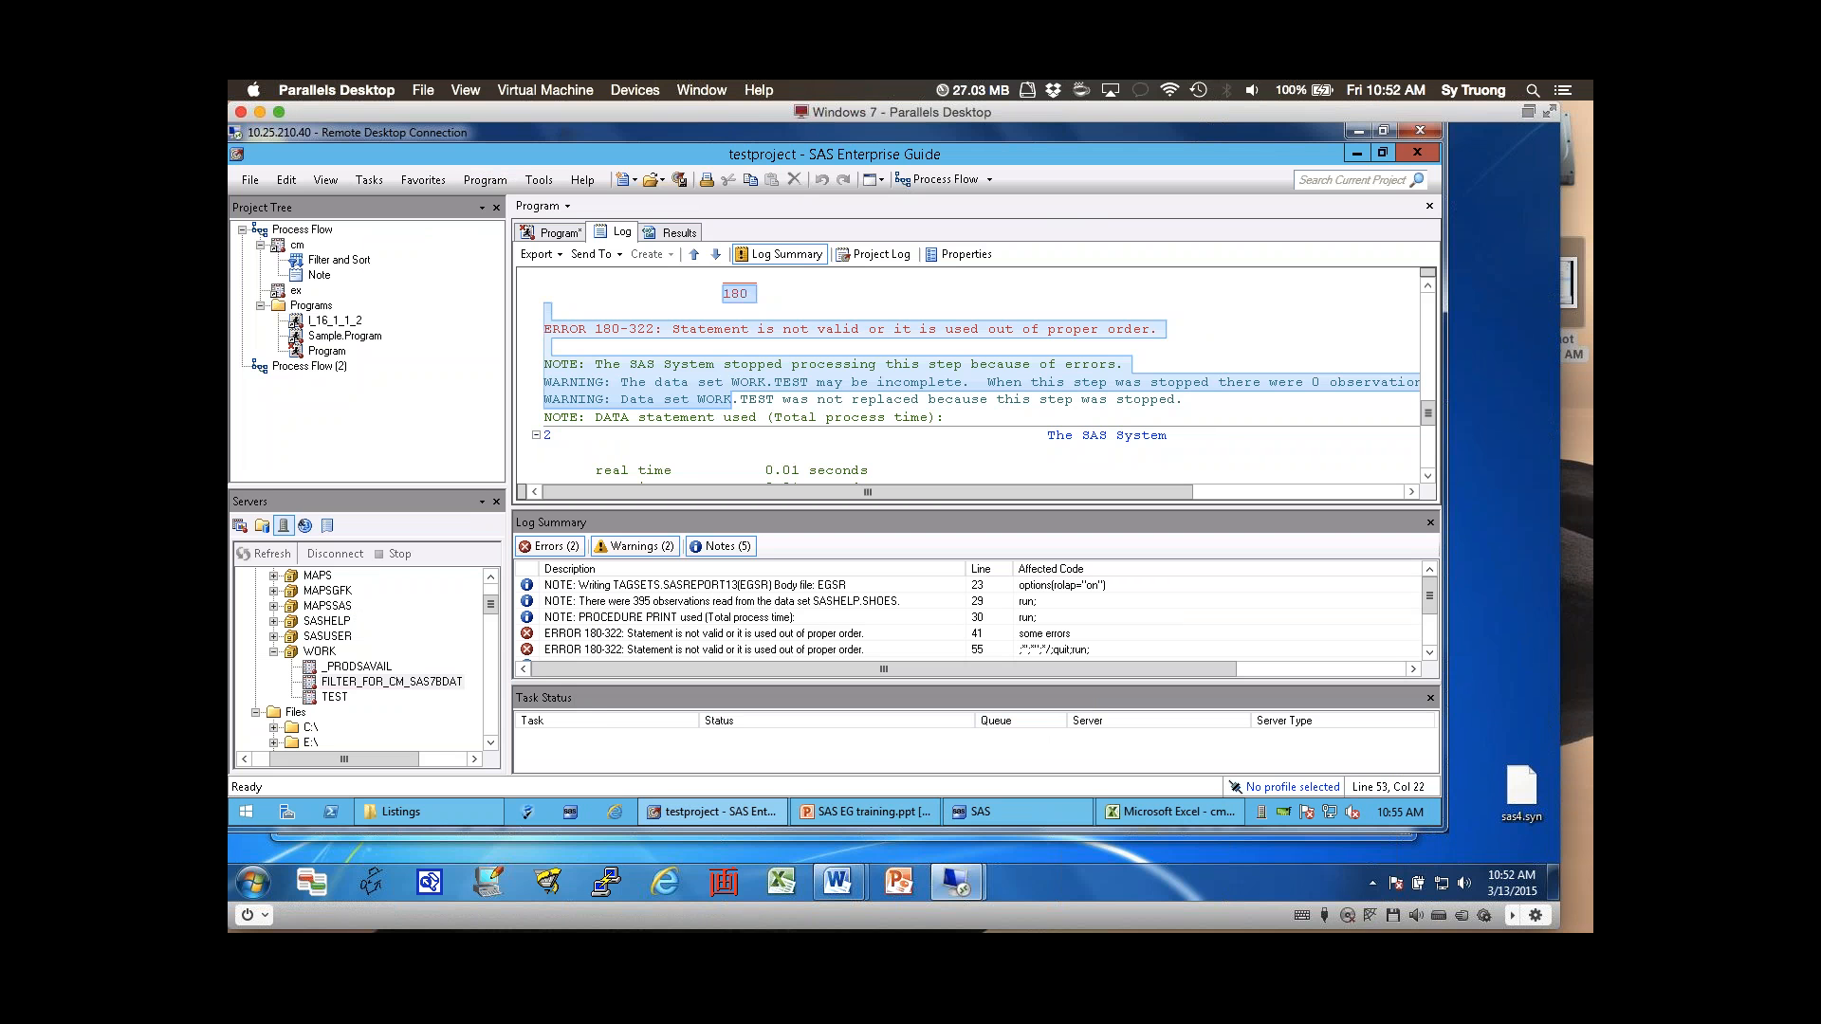
- Select the Local server in the server list and review the Connections profile list again before closing it
left_click_drag(490, 604, 491, 592)
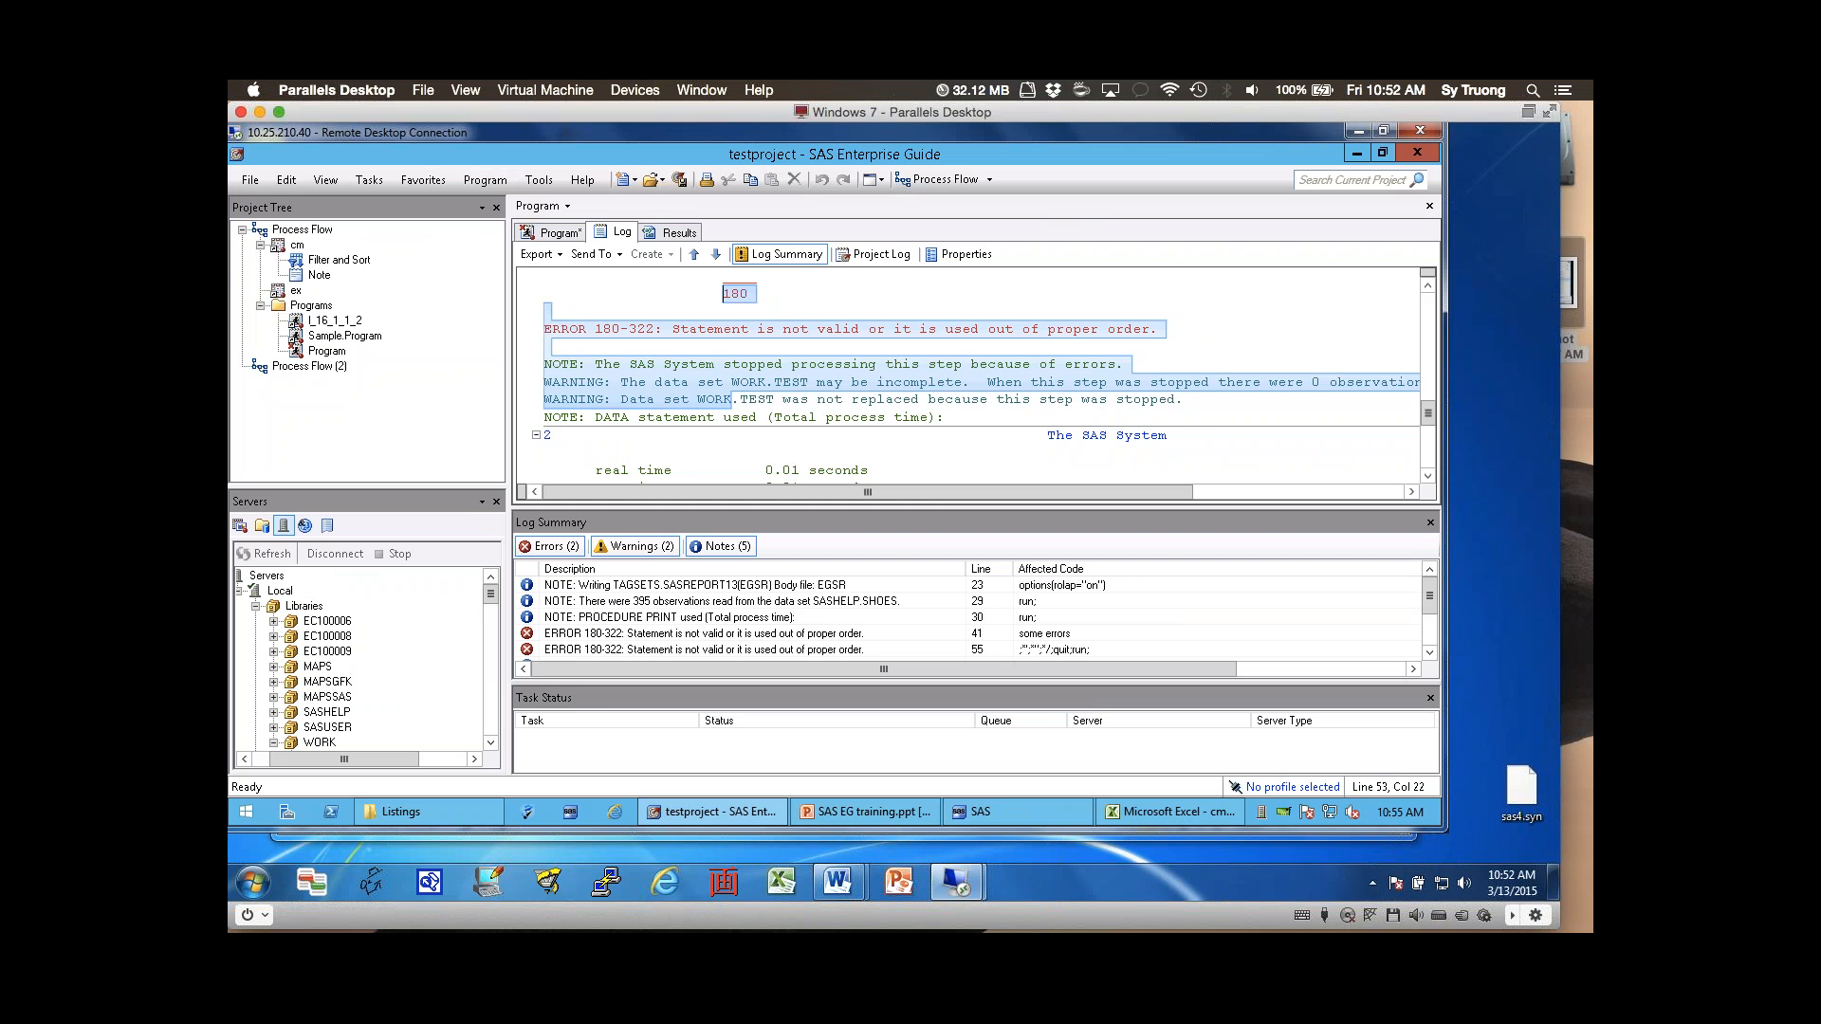
left_click(303, 607)
left_click(280, 591)
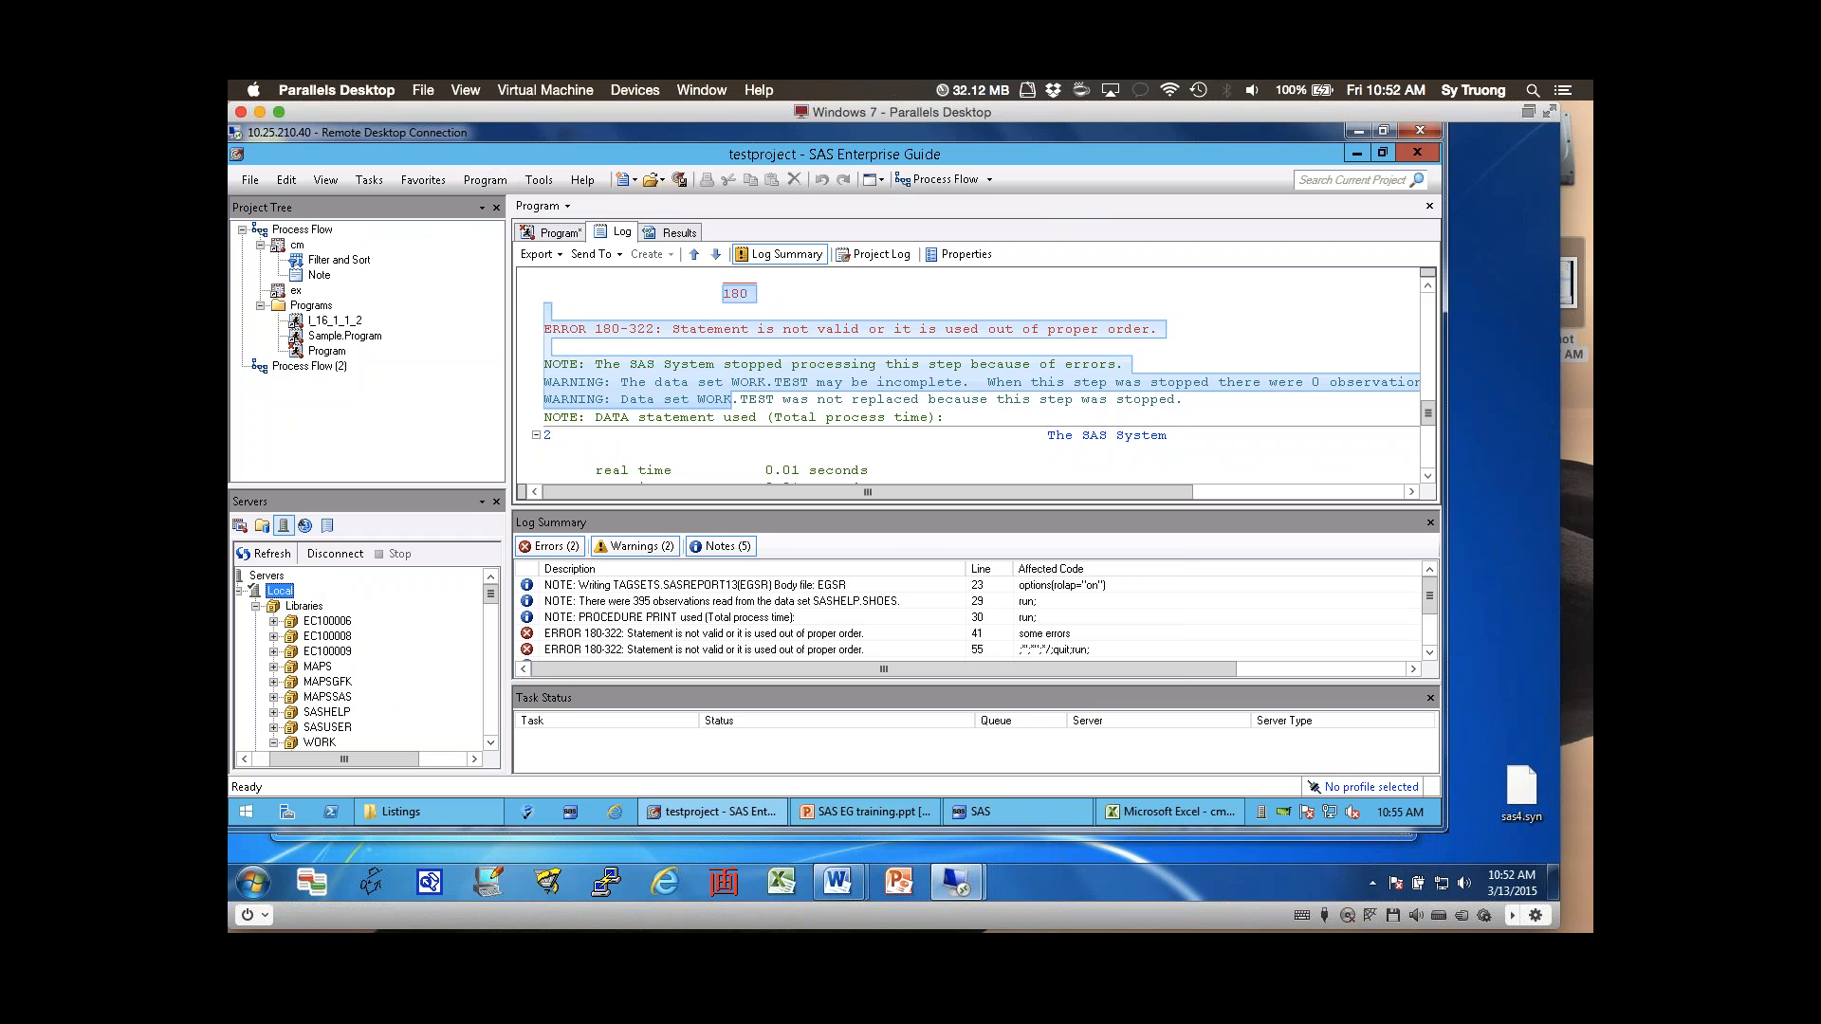
left_click(1372, 788)
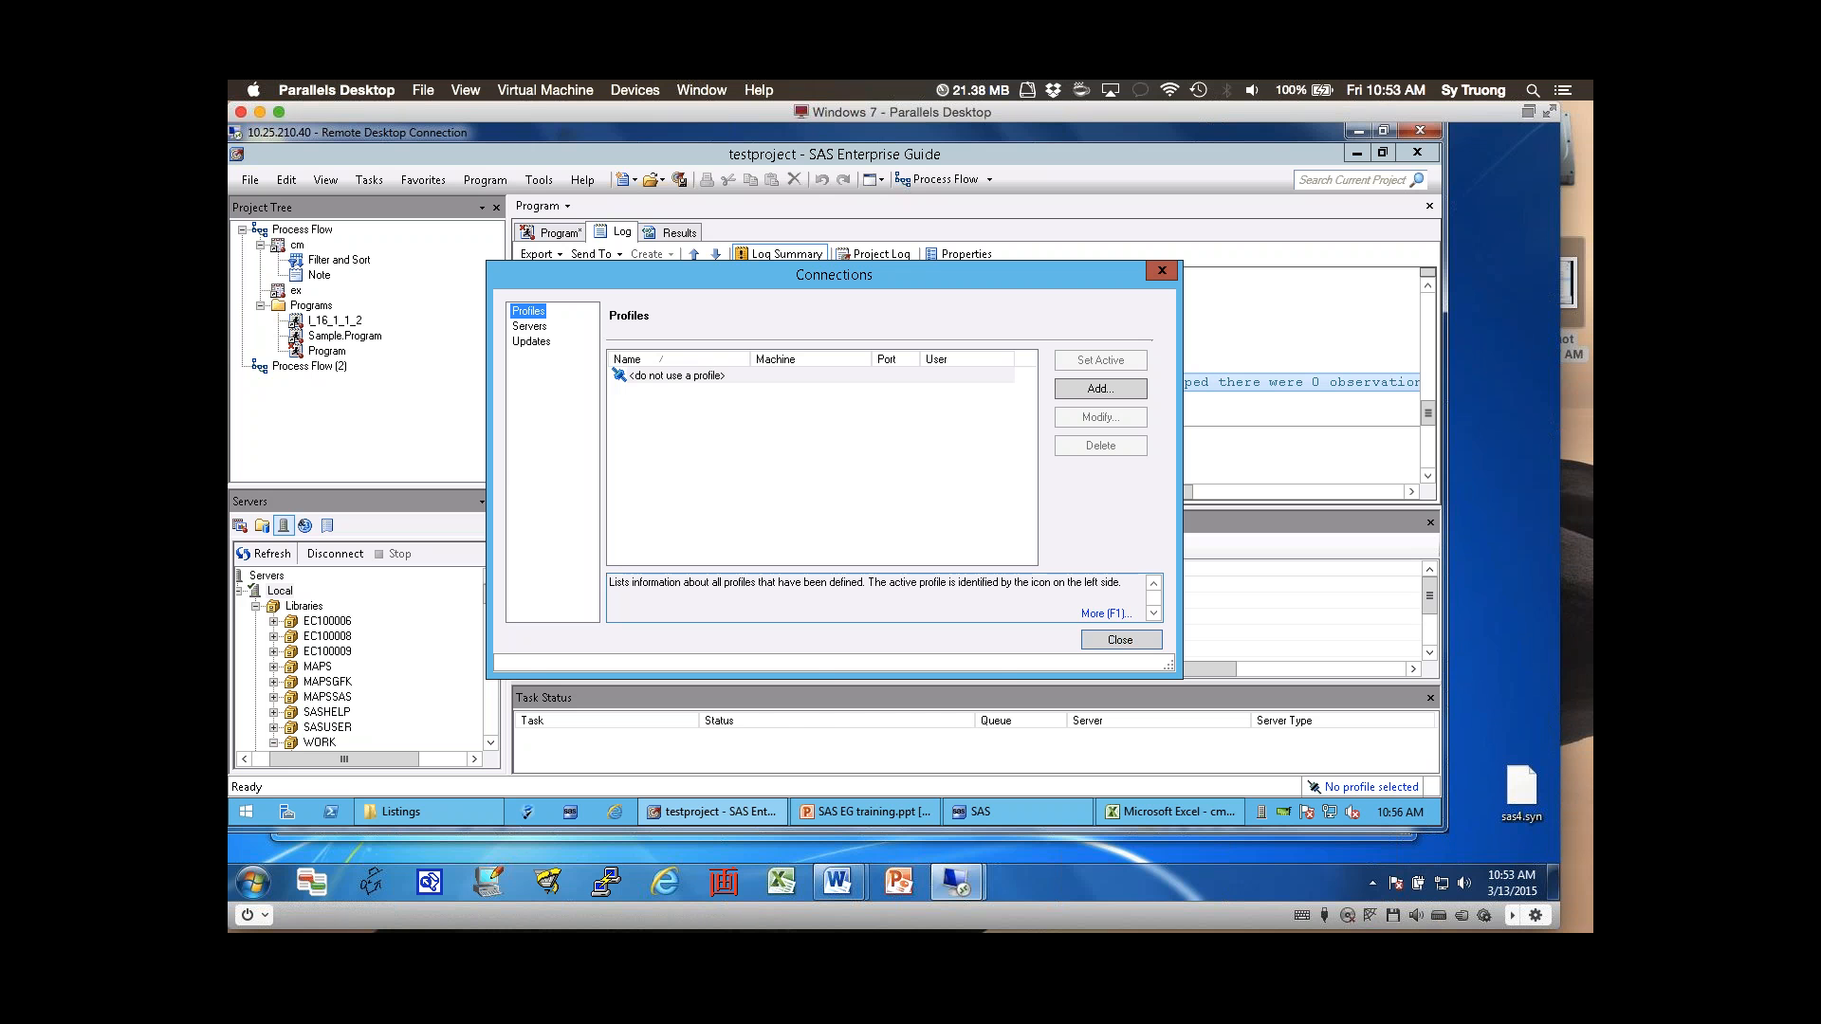
left_click(1121, 640)
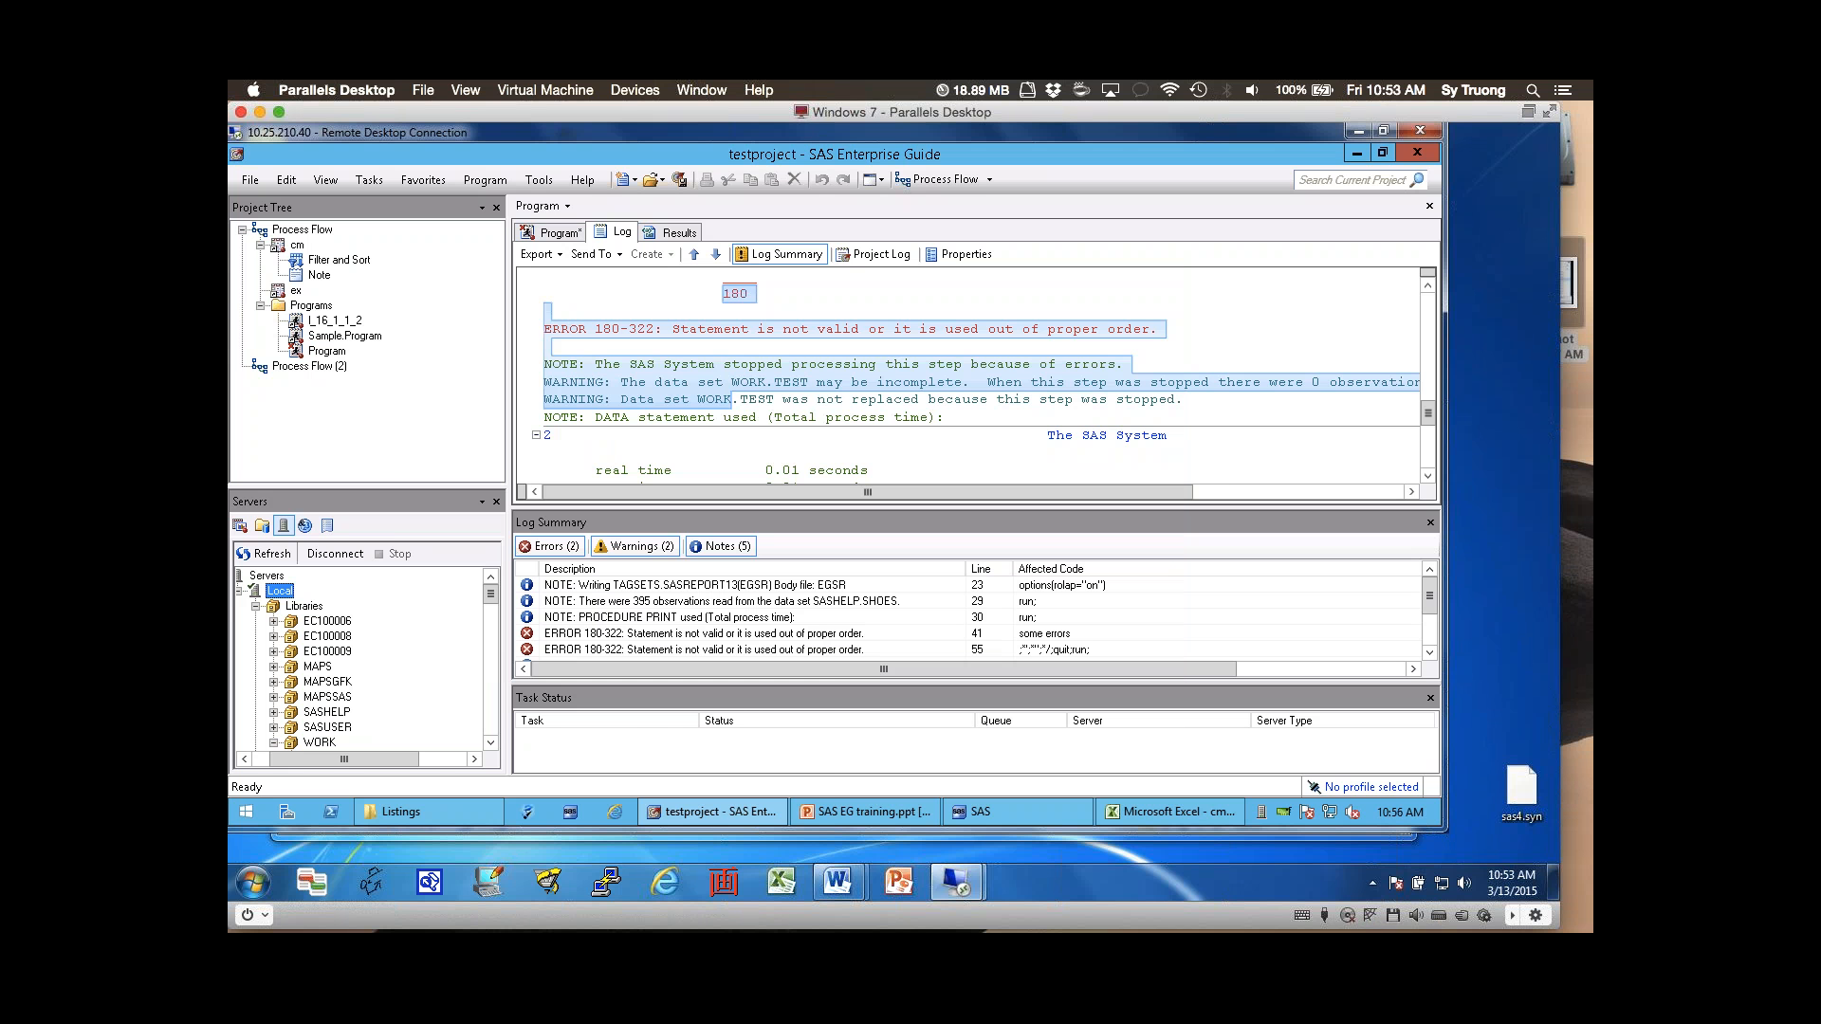
- Switch to the PowerPoint training deck and page past the Setting Up User Profile slides to Saving Log and Output (Lst), slide 40
mouse_move(713, 812)
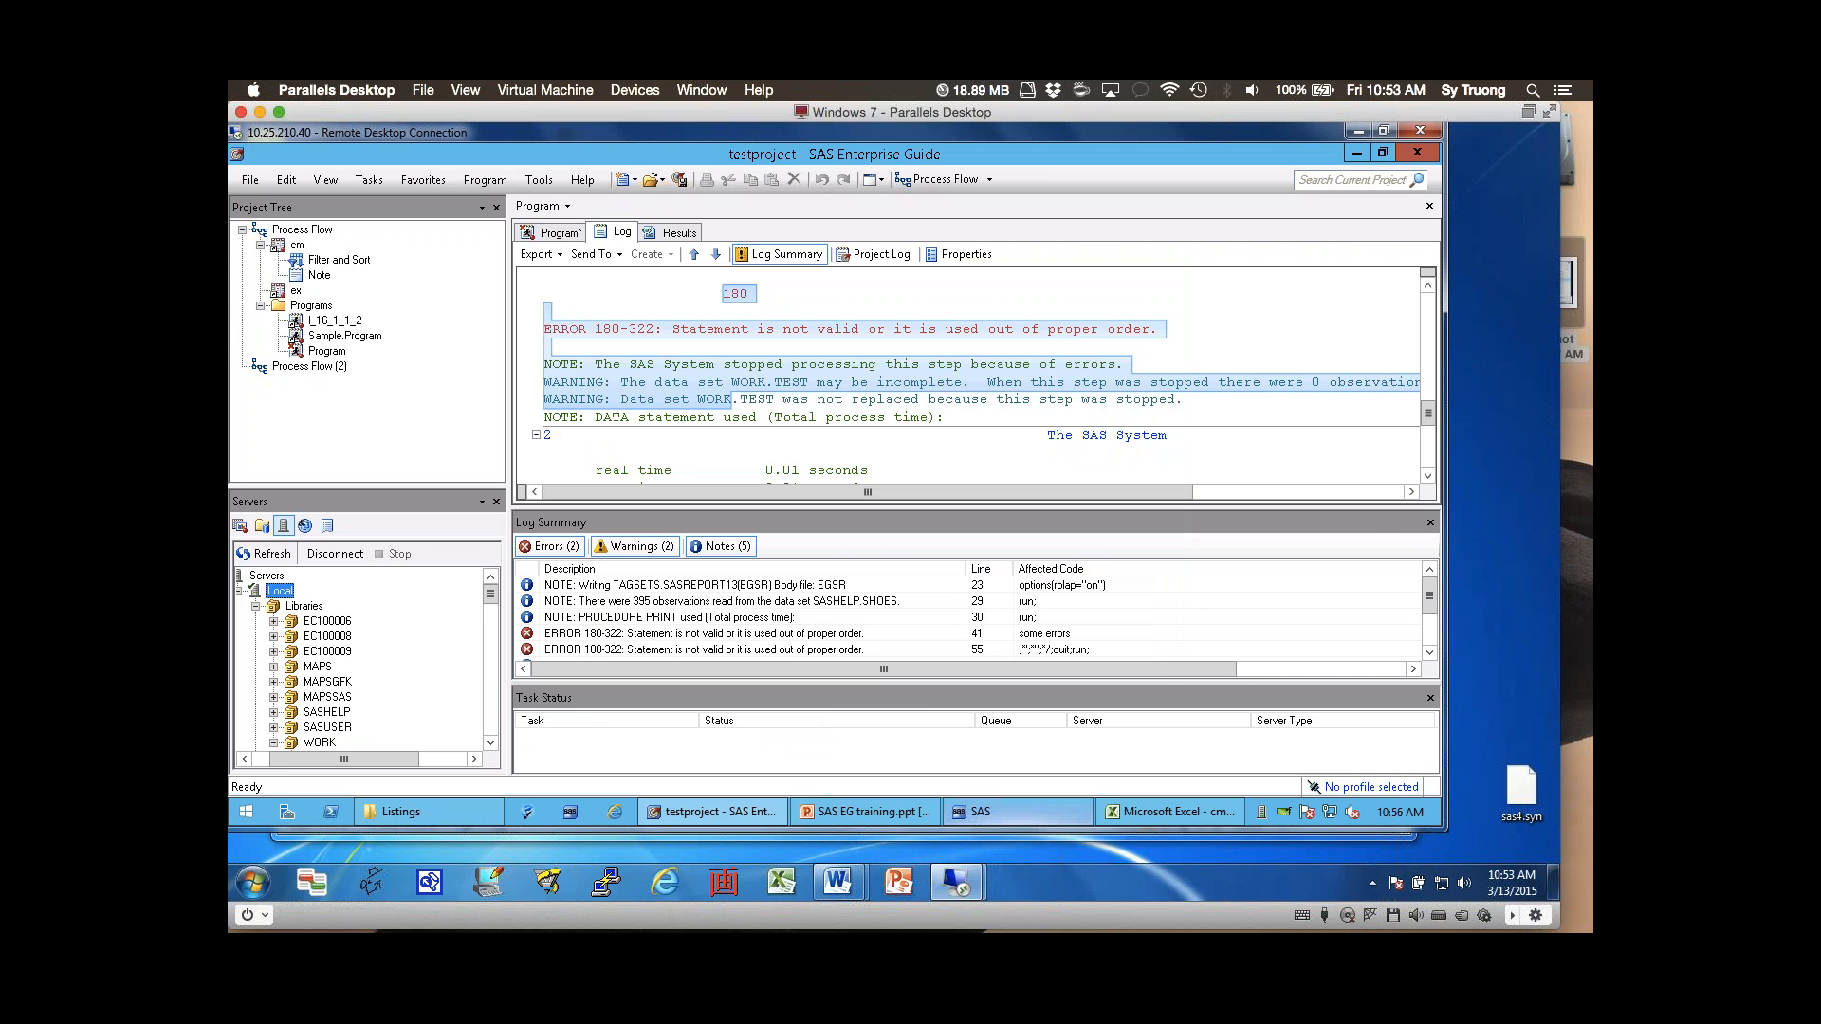
mouse_move(1015, 812)
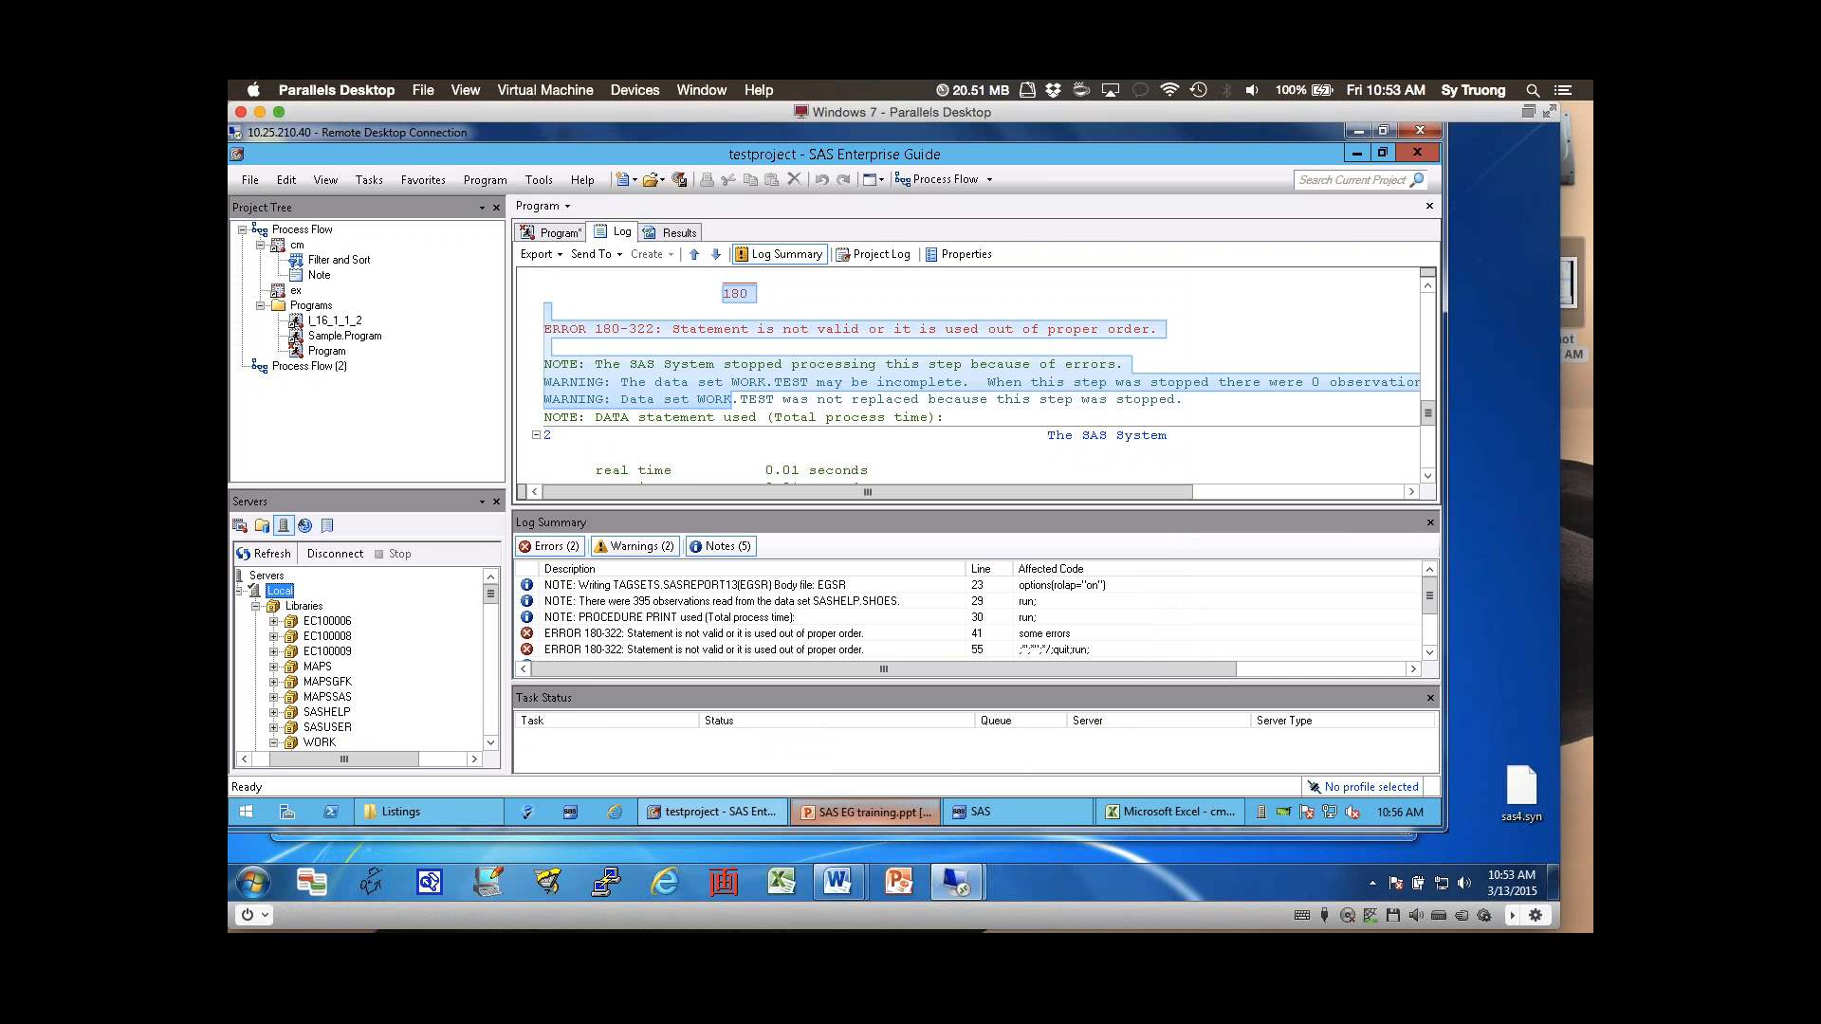
left_click(865, 812)
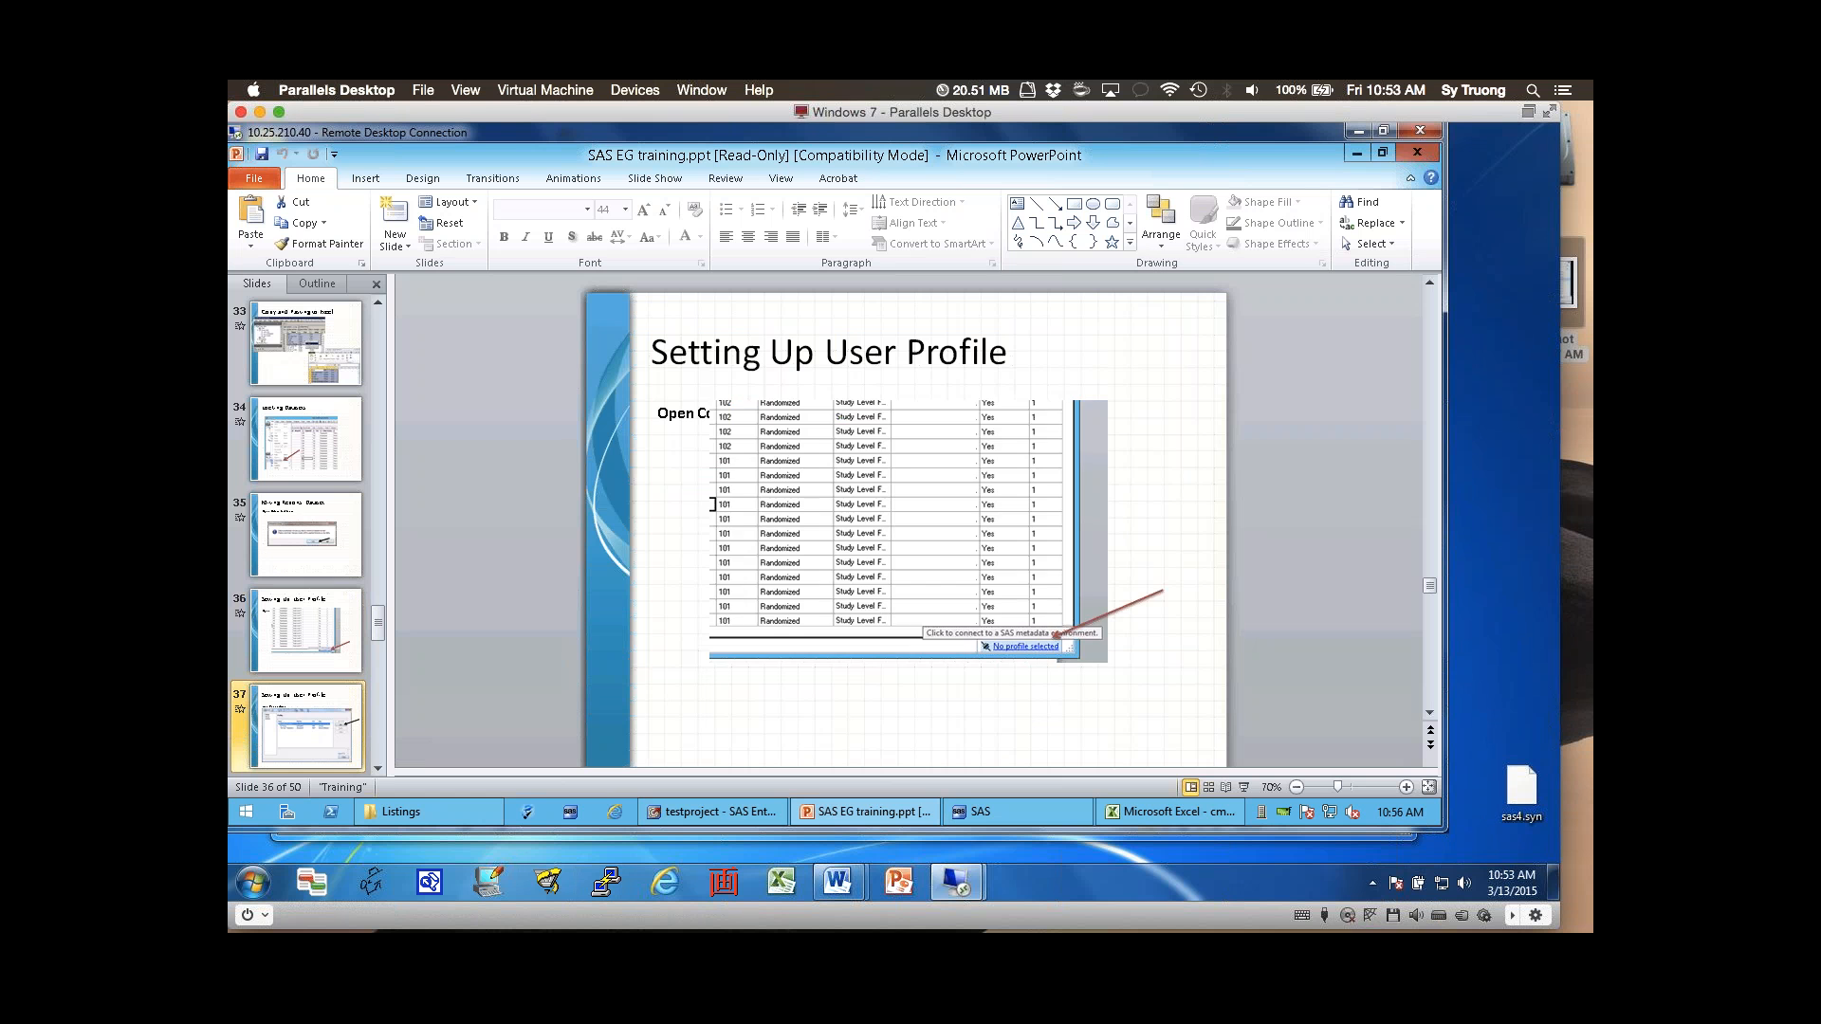
scroll(306, 536, "down", 4)
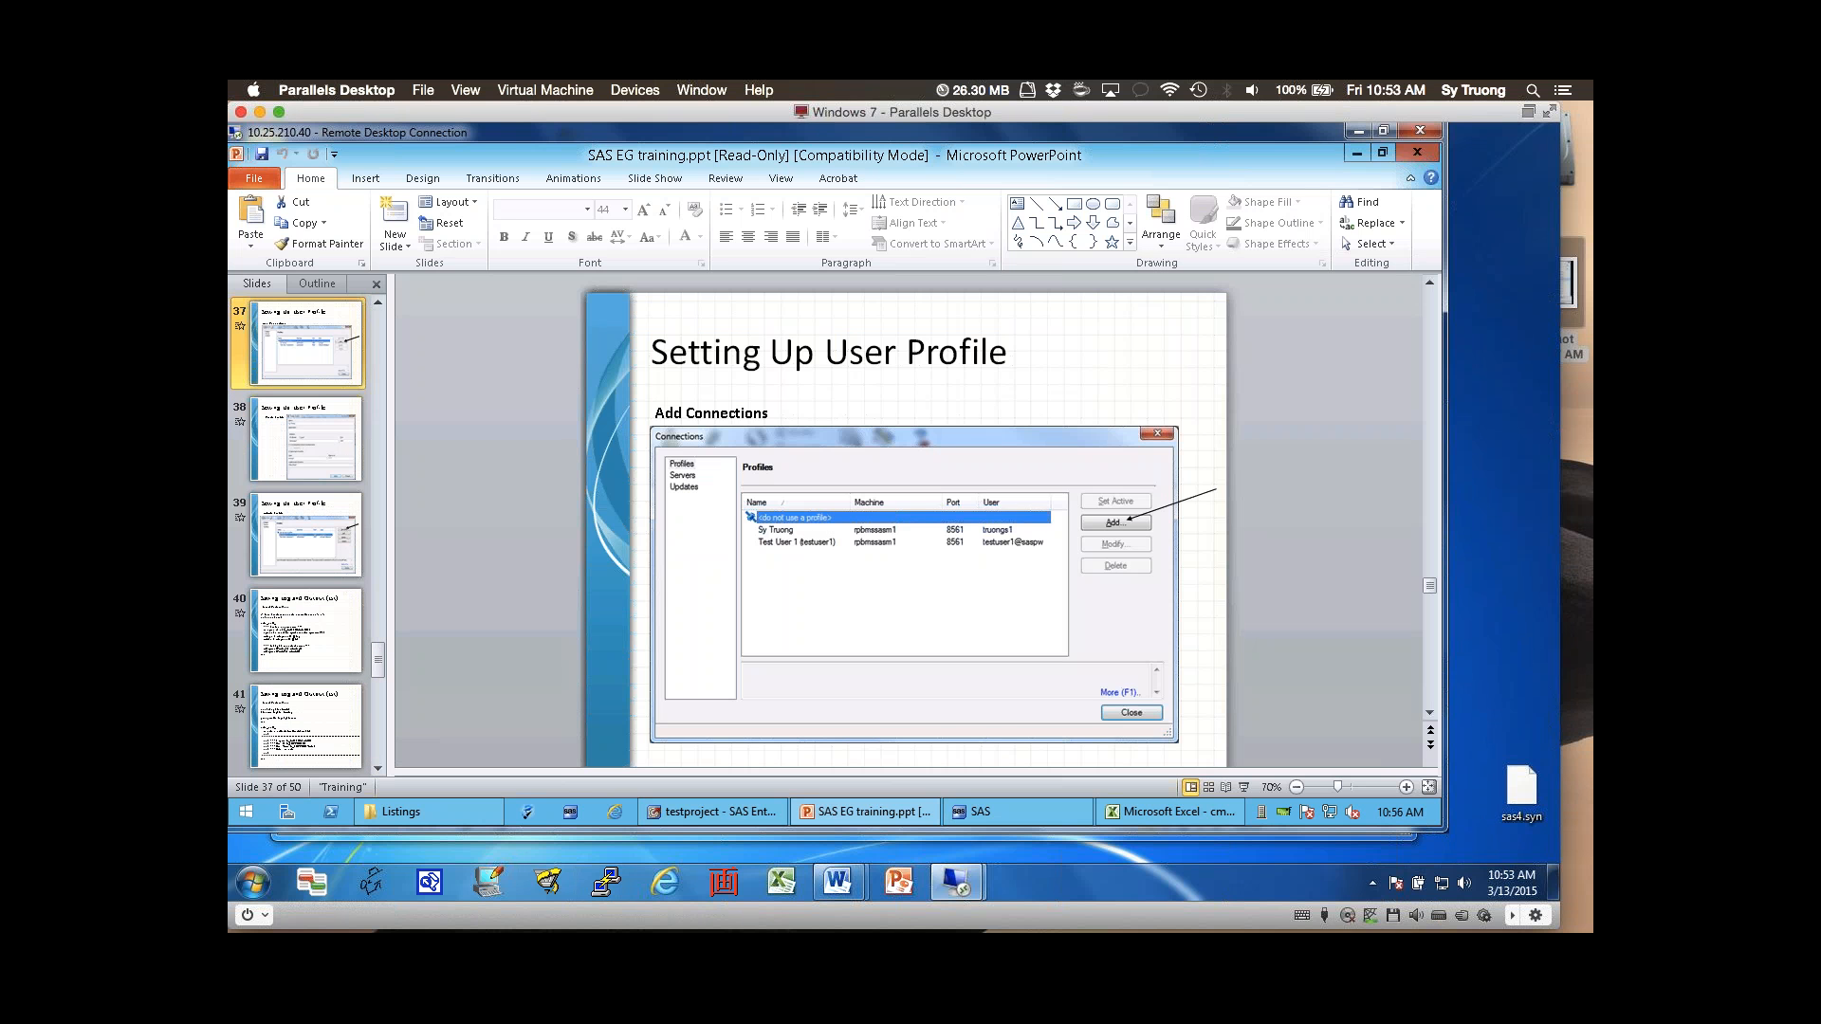
key("Down")
key("Down")
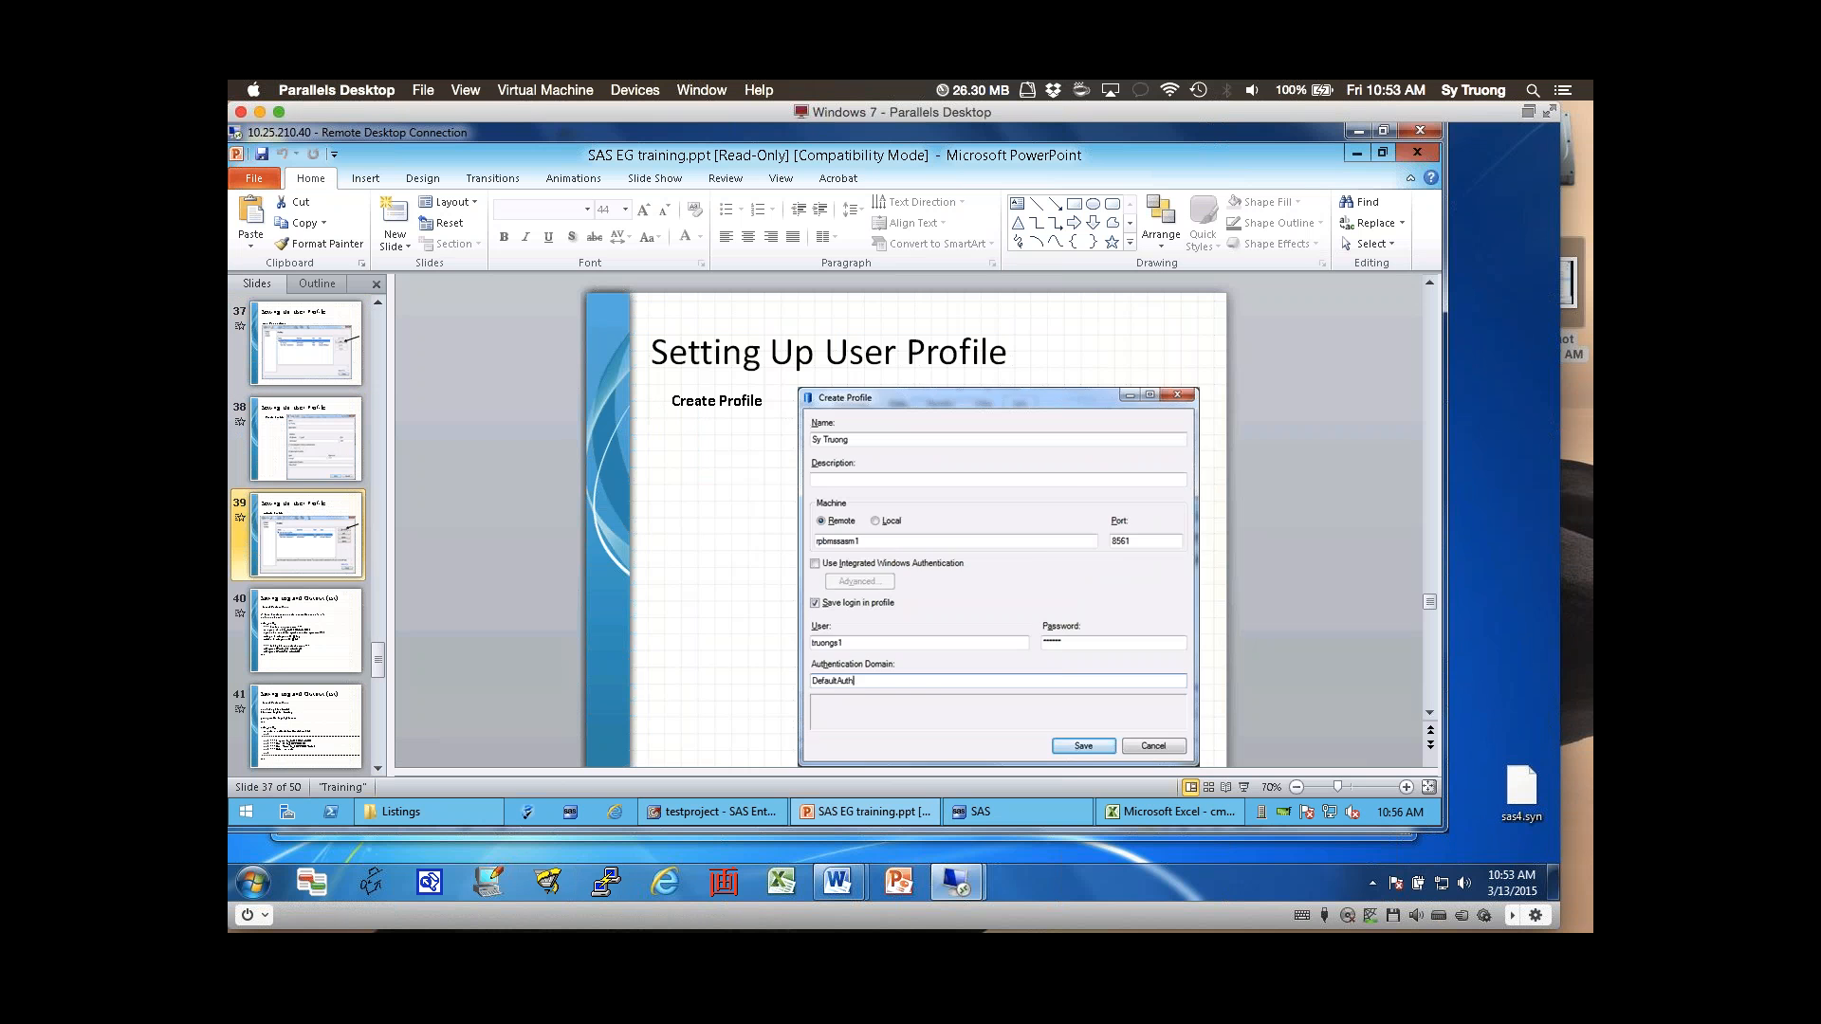
key("Down")
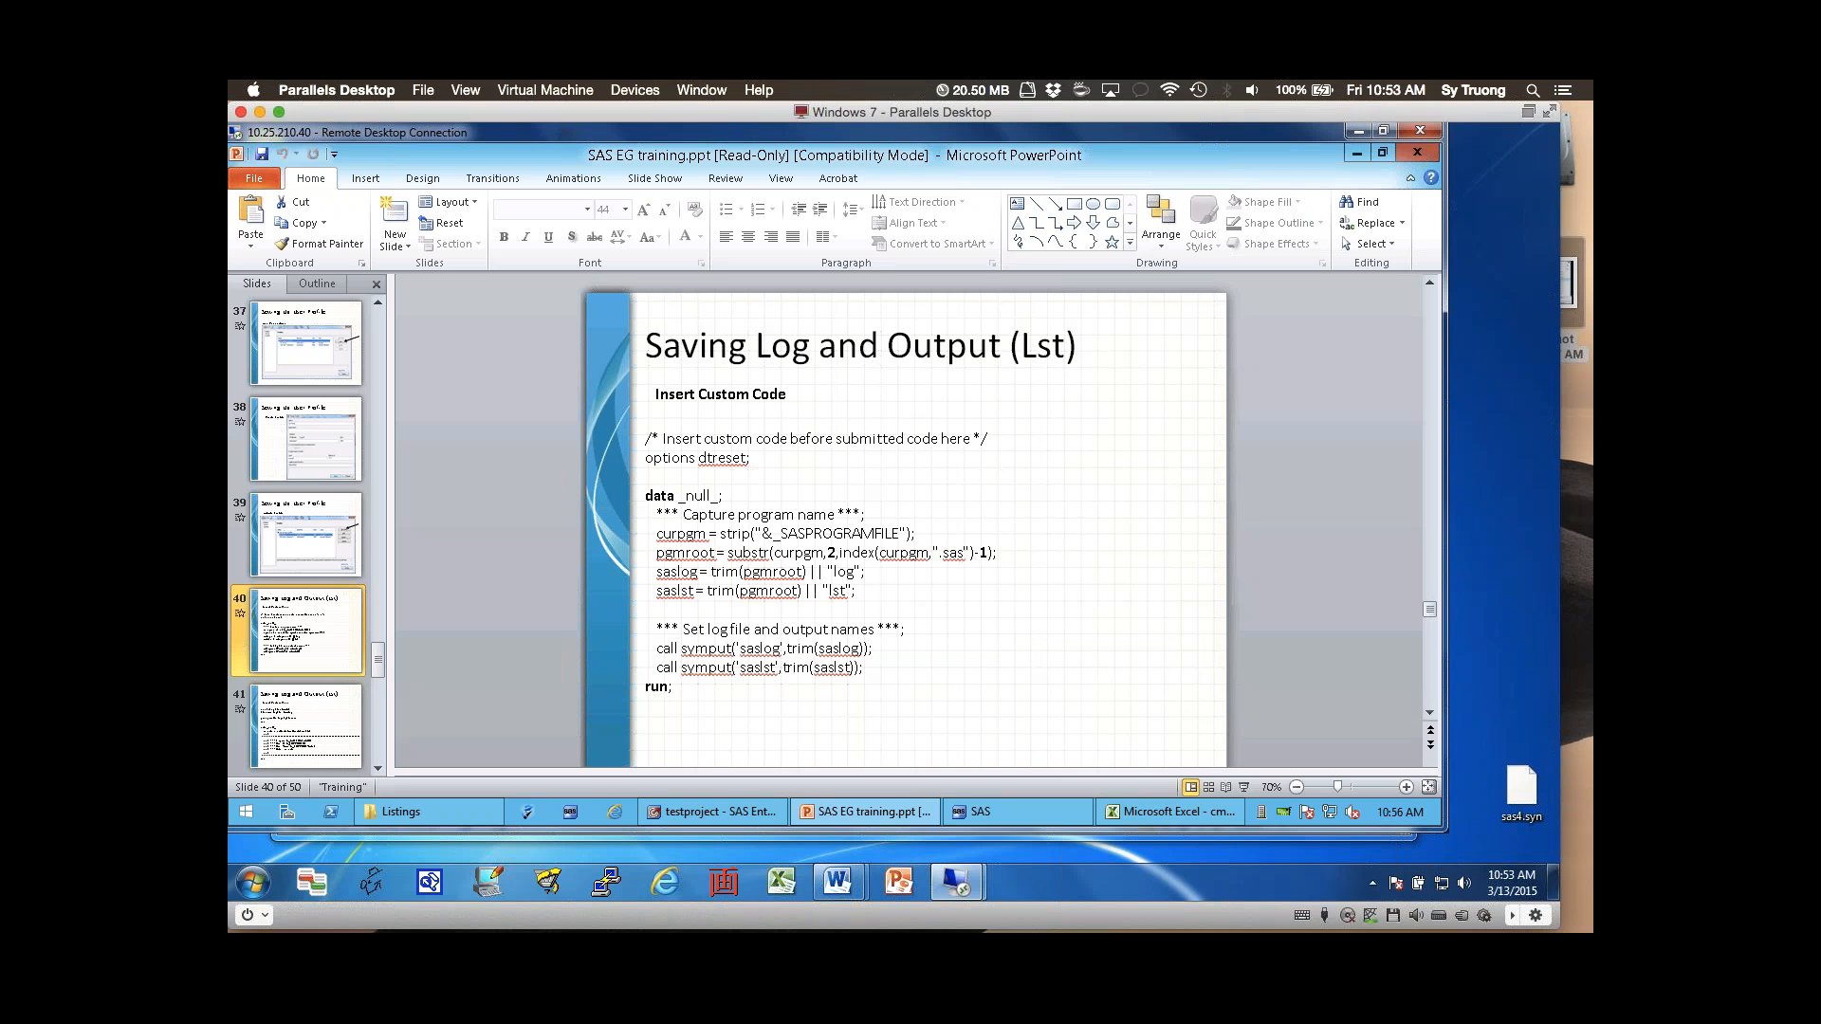
- Undo the accidental move of the code text box and examine the slide's code for capturing the program name
left_click_drag(644, 426, 731, 699)
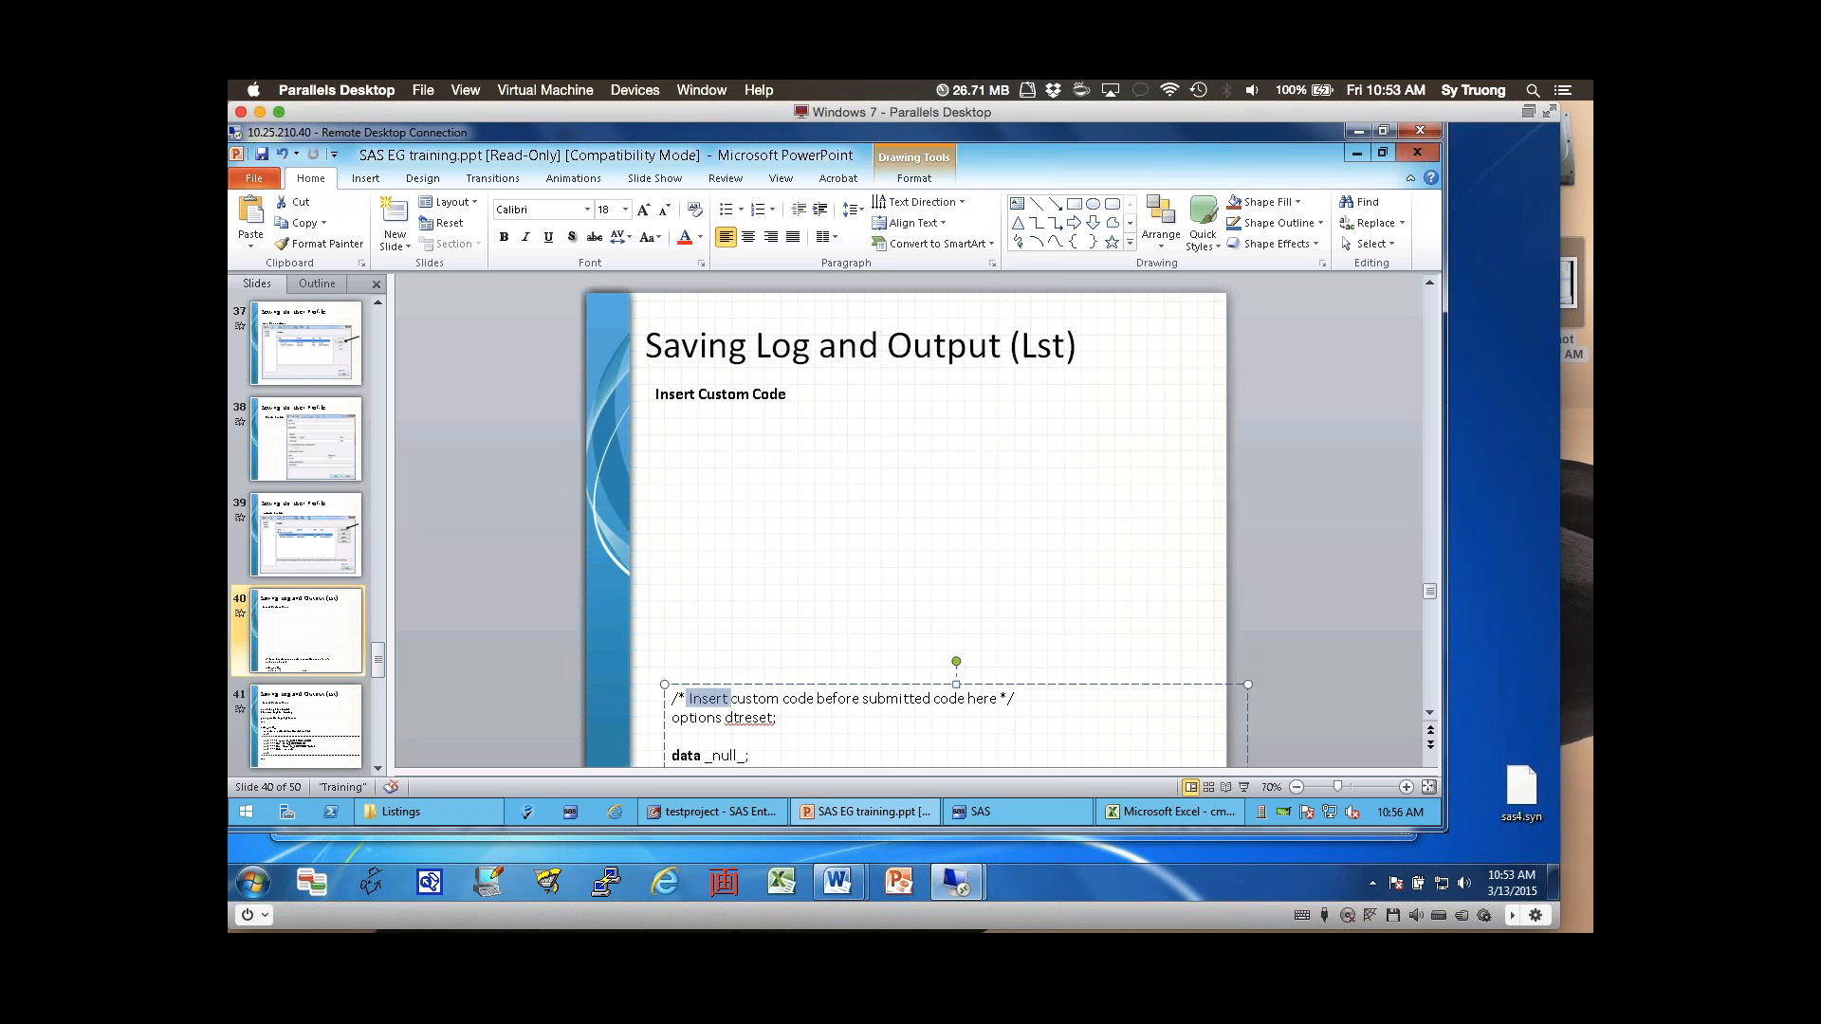
key("ctrl+z")
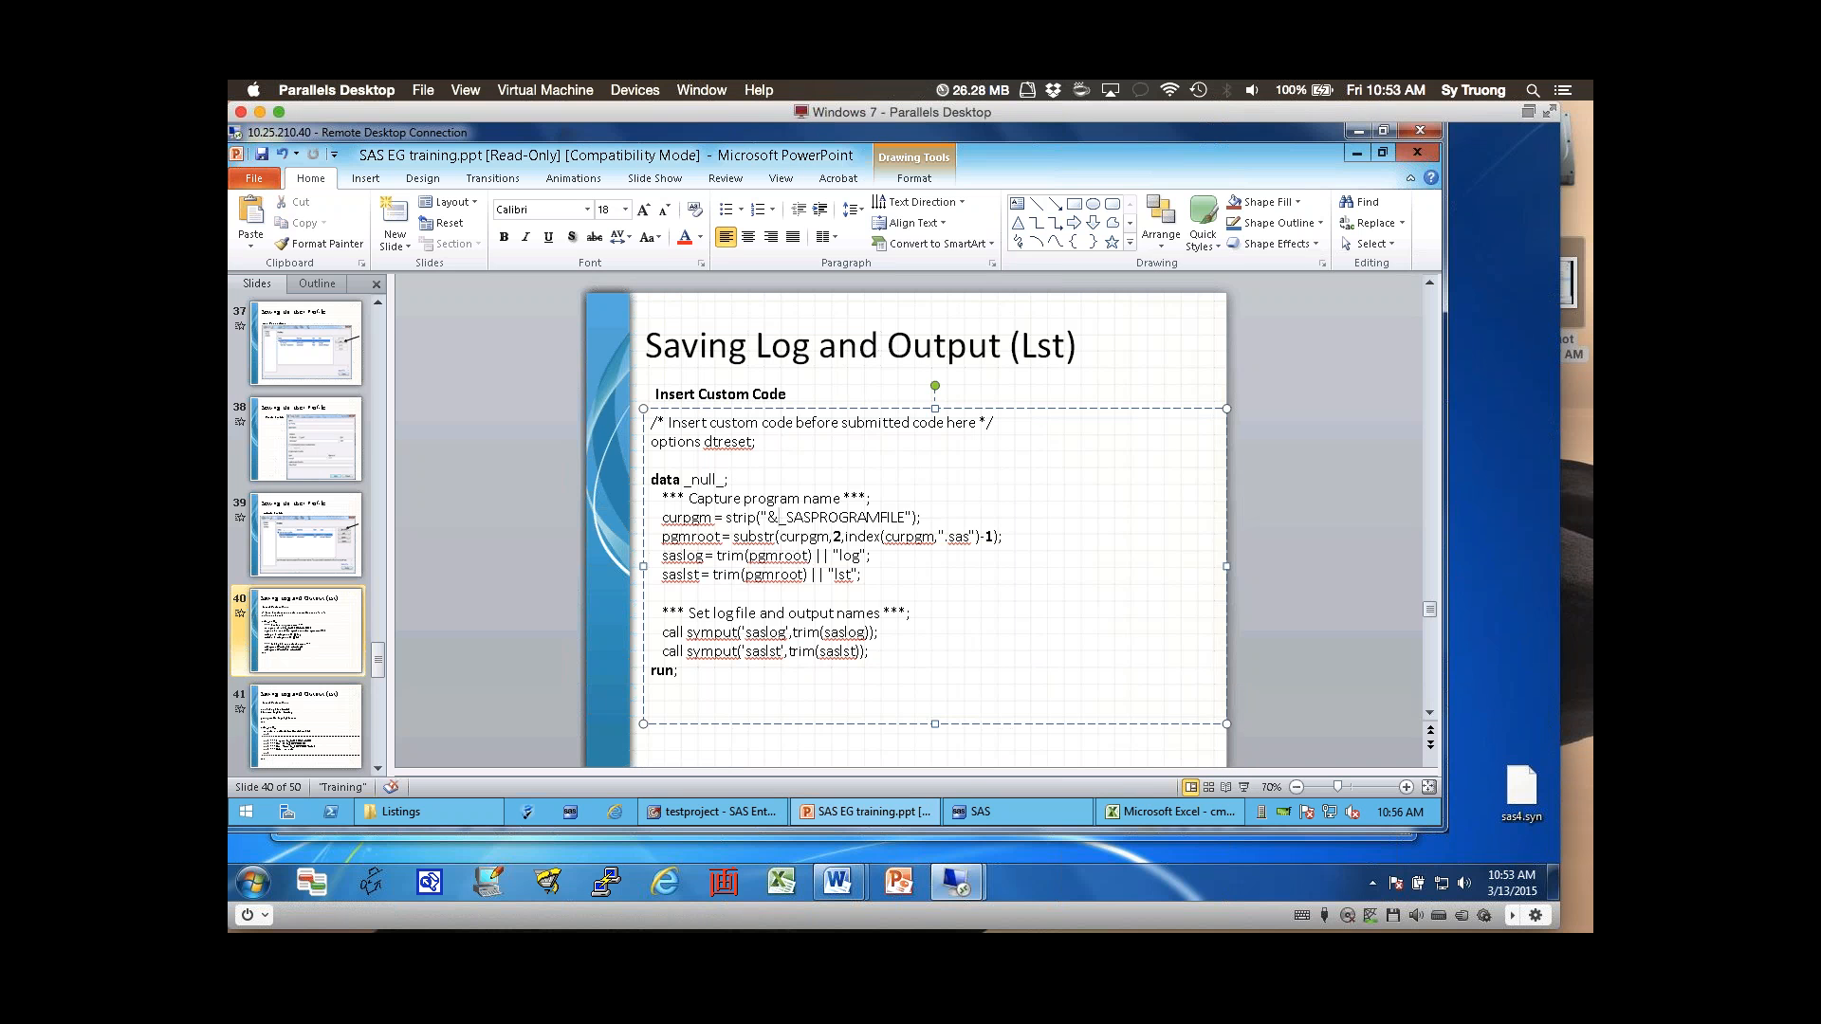
left_click_drag(756, 517, 845, 537)
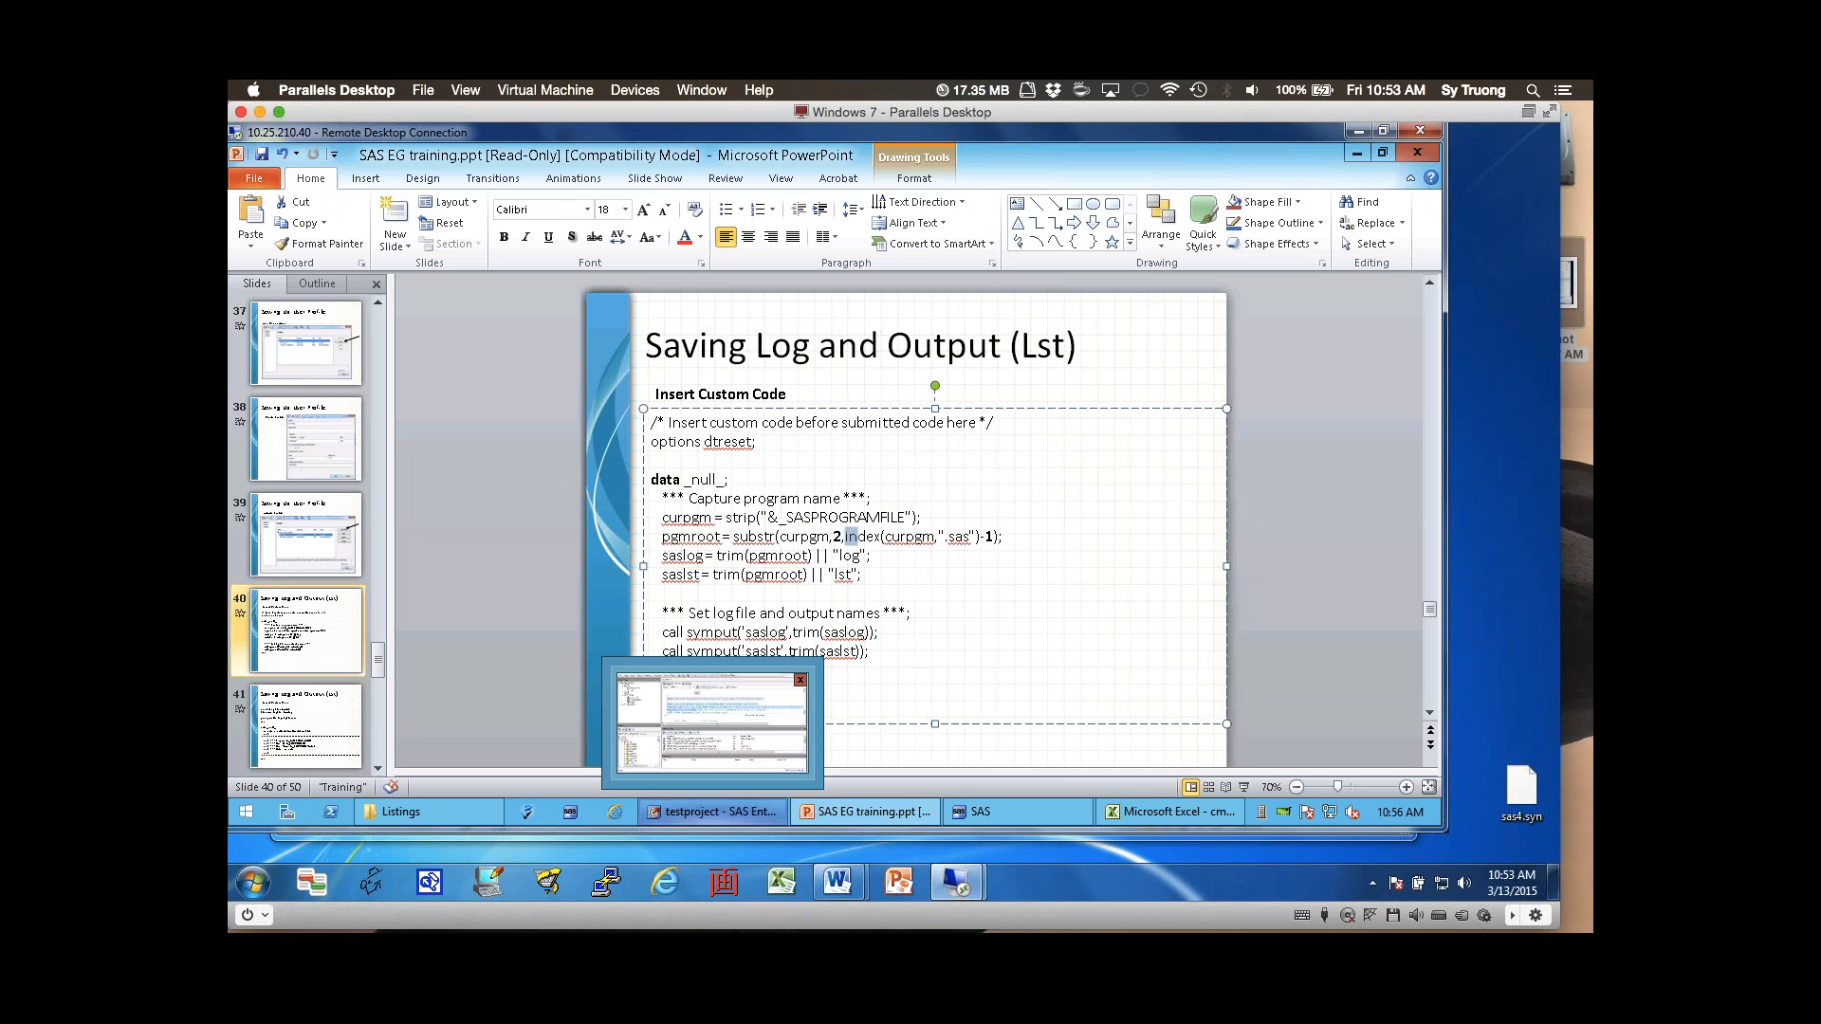
- Switch to SAS Enterprise Guide and set the SAS program editor's tab size to 3 with spaces inserted for tabs
left_click(711, 812)
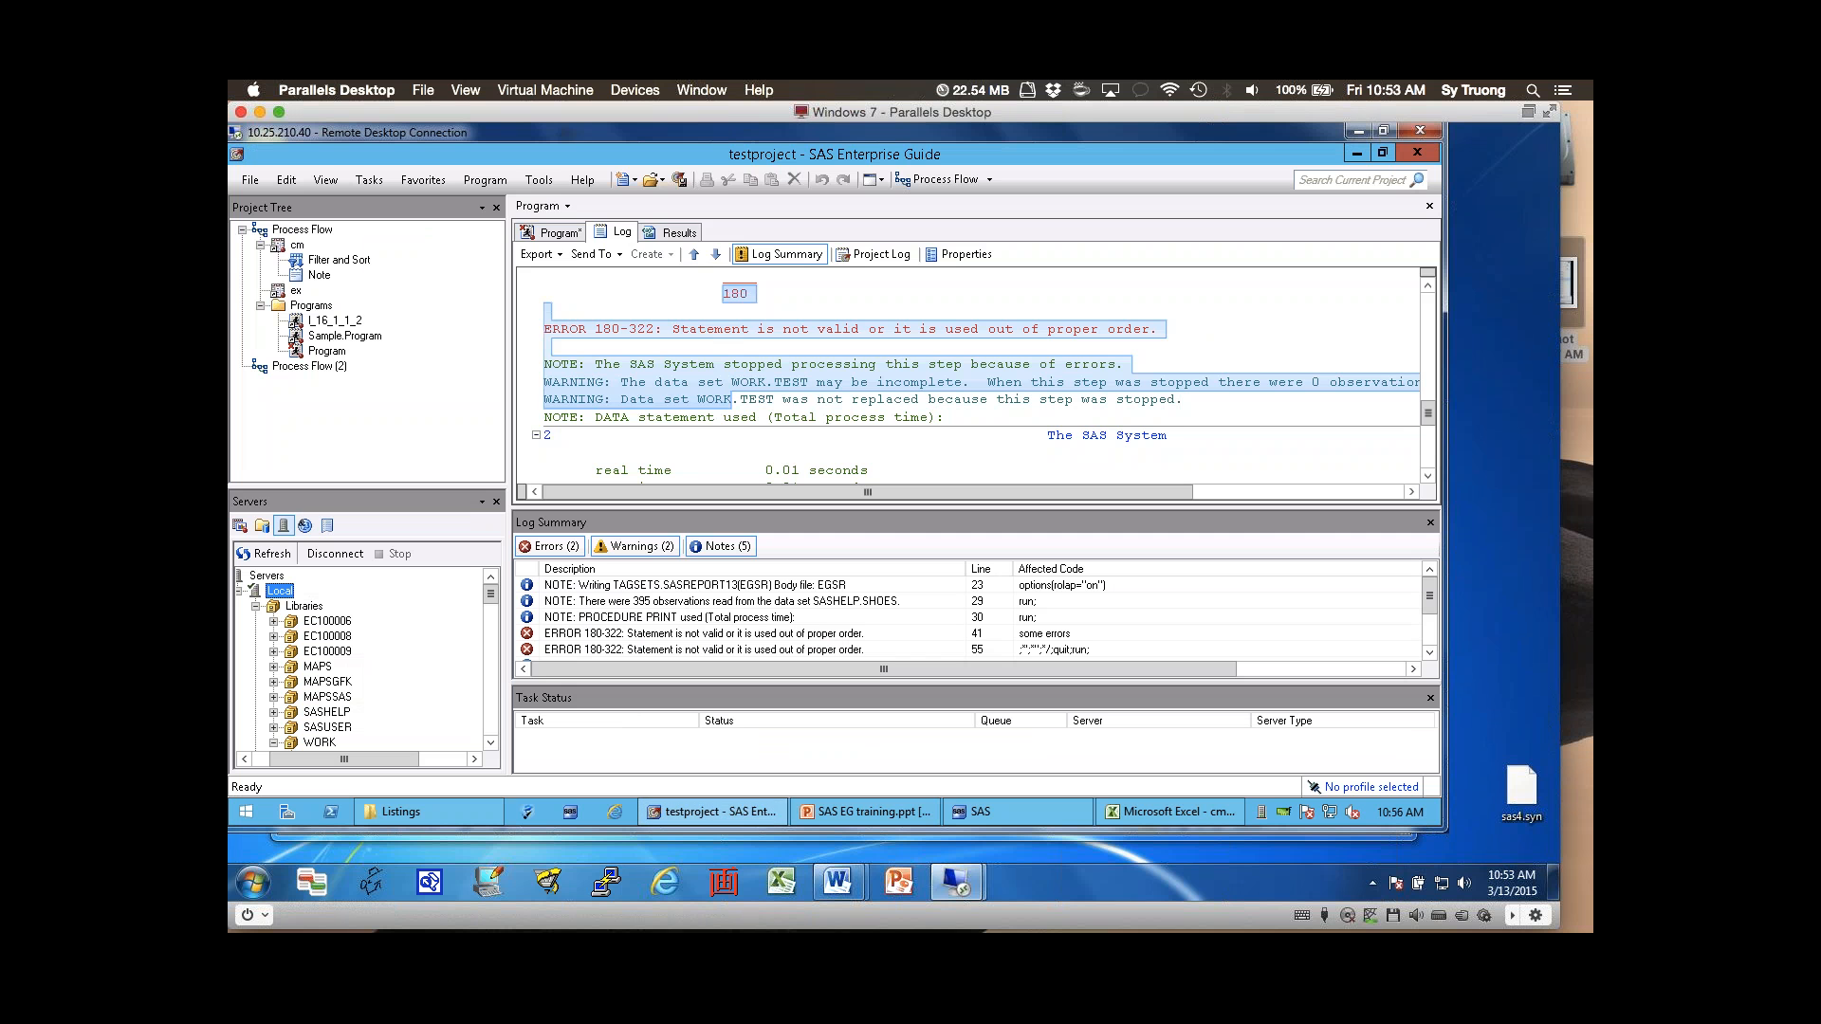
left_click(539, 179)
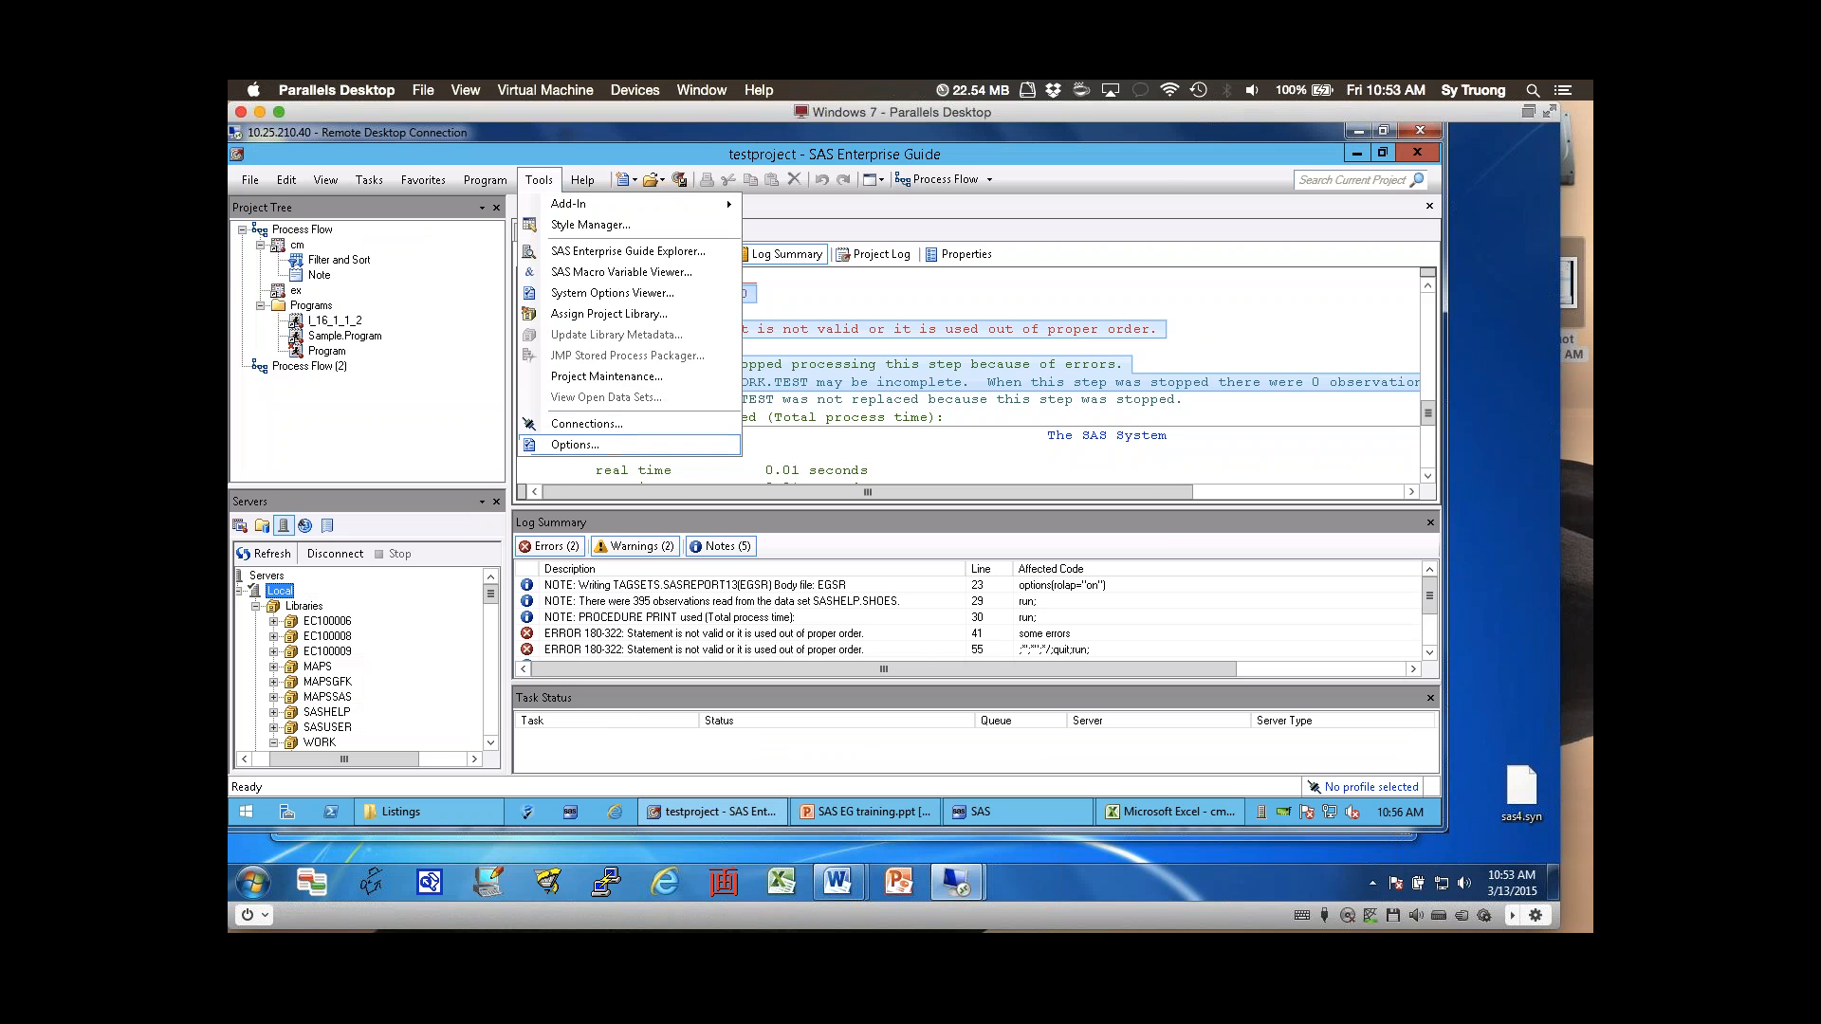
left_click(575, 445)
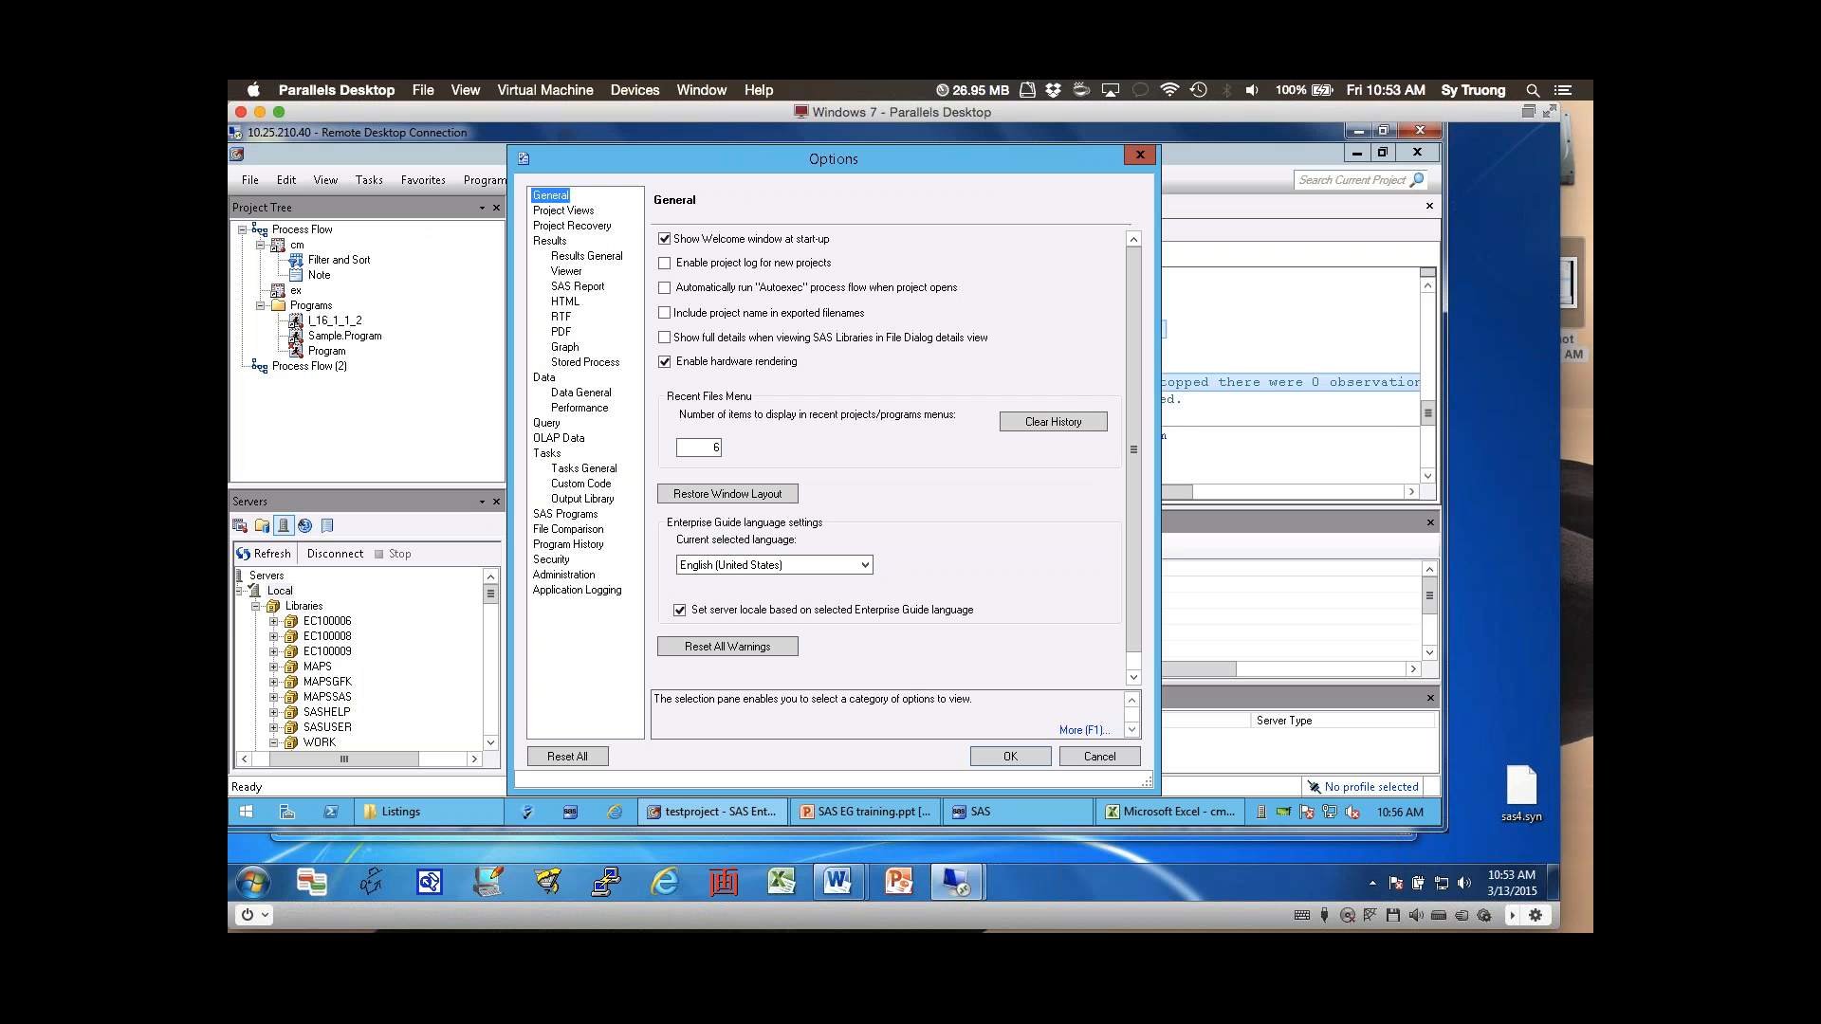
left_click(565, 514)
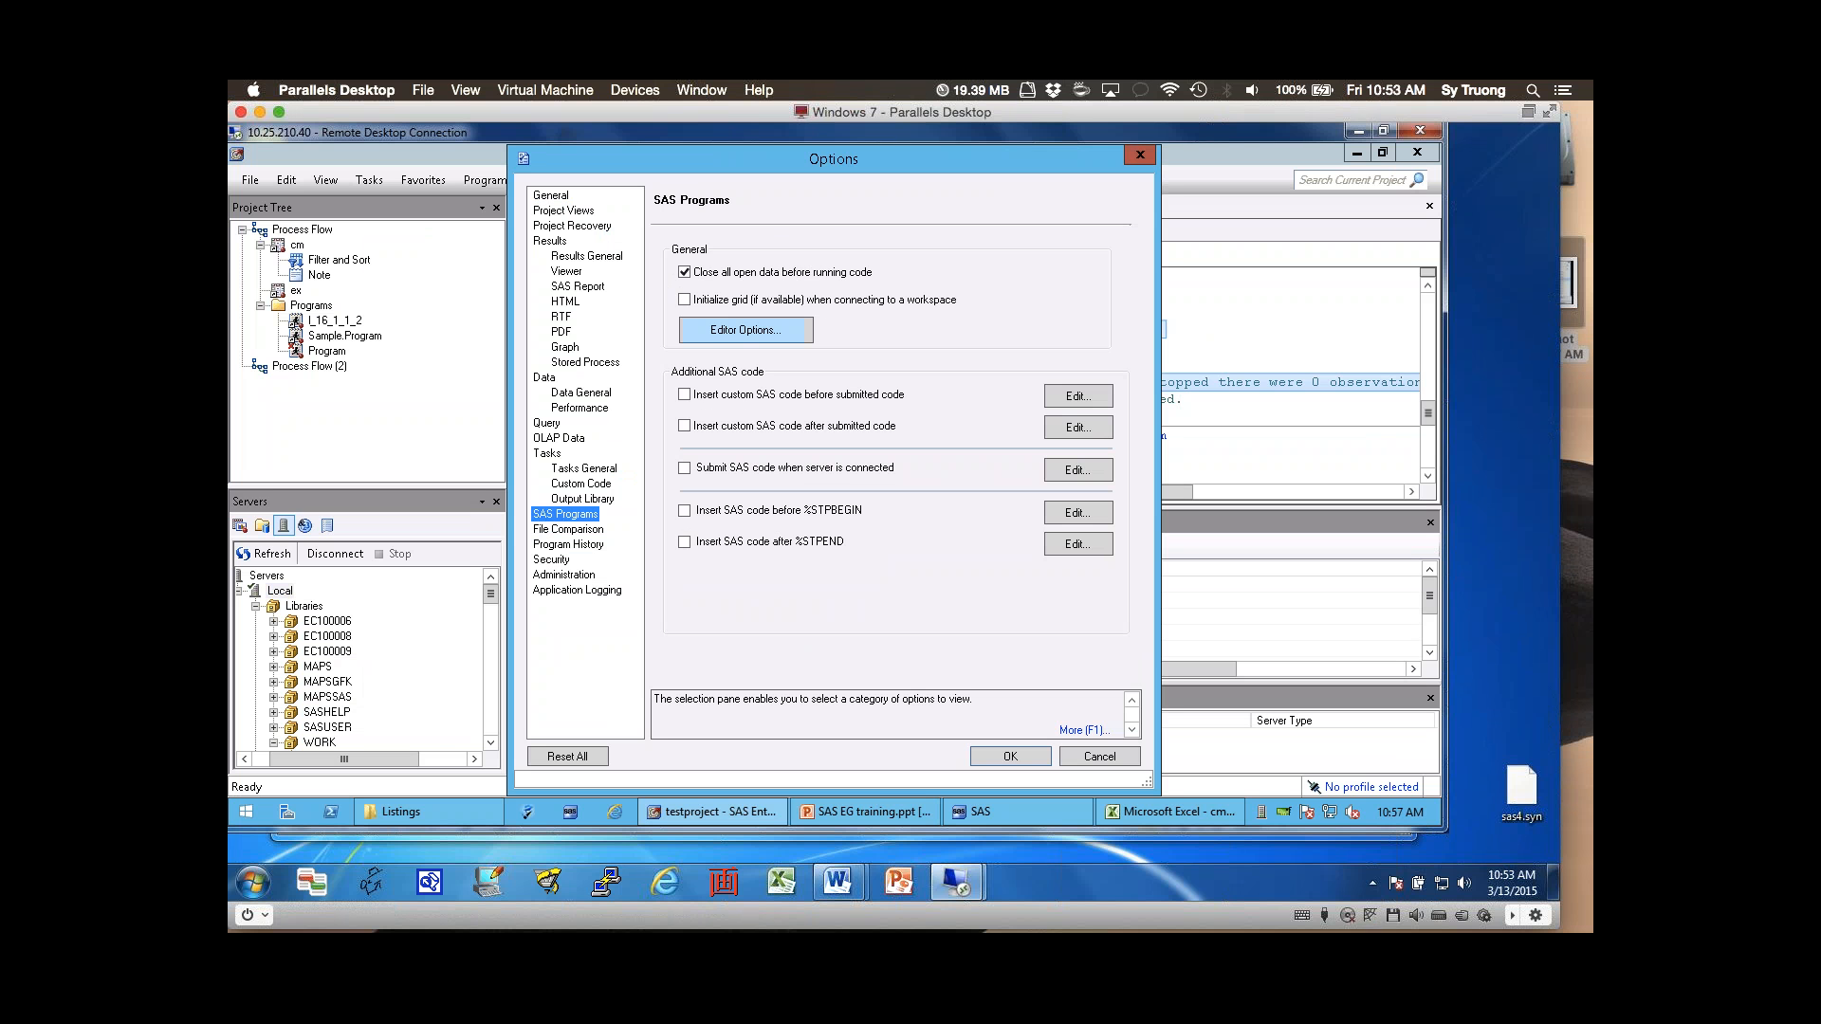
left_click(745, 330)
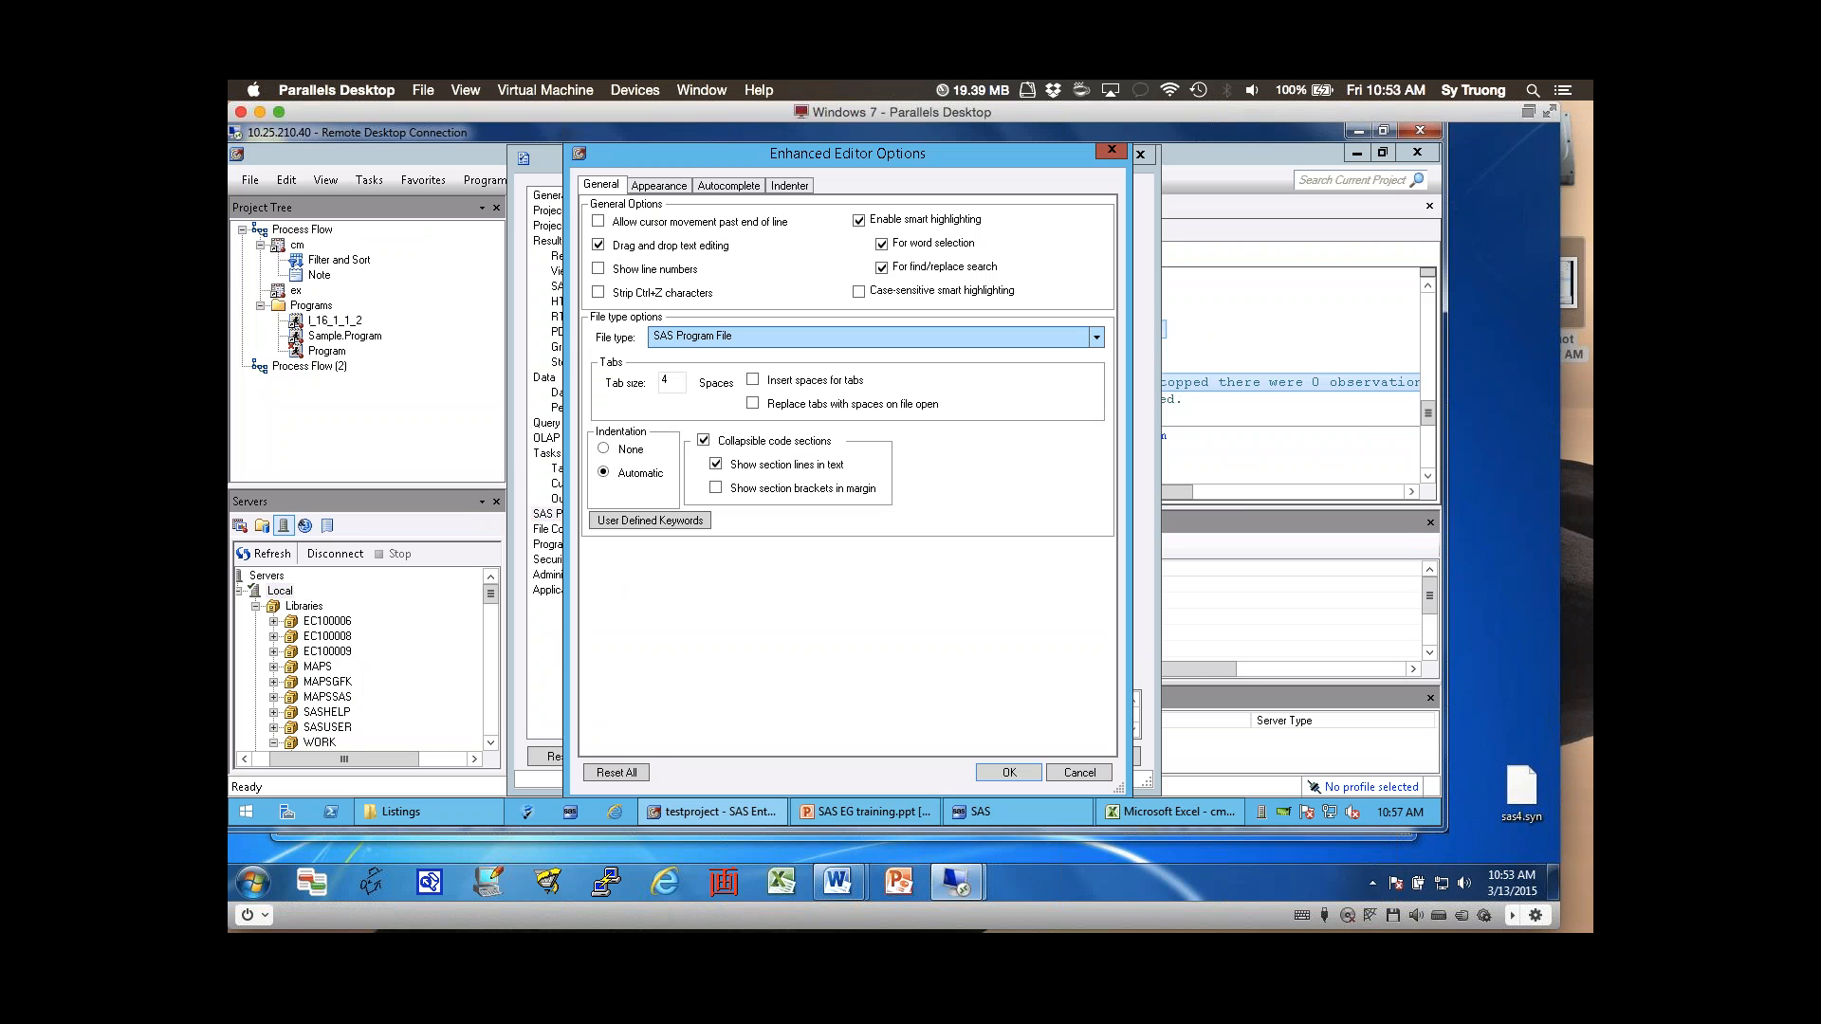
double_click(665, 380)
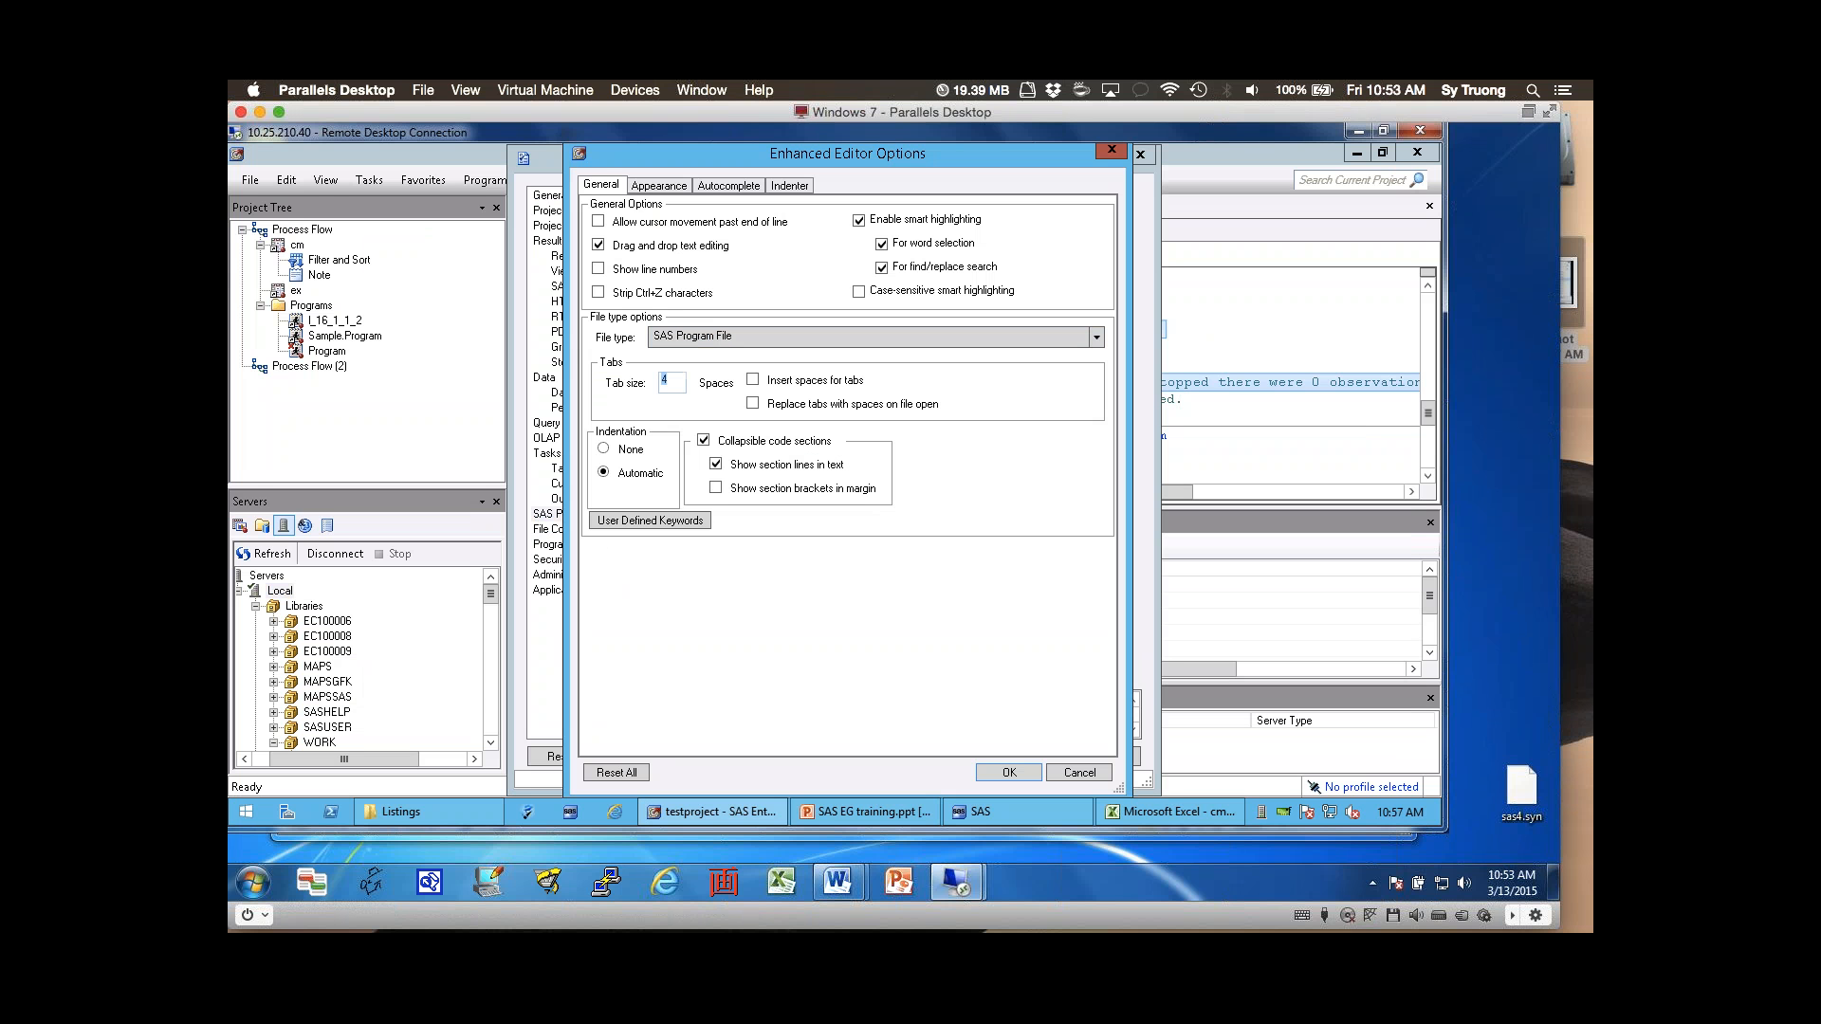
type("3")
left_click(753, 380)
double_click(665, 379)
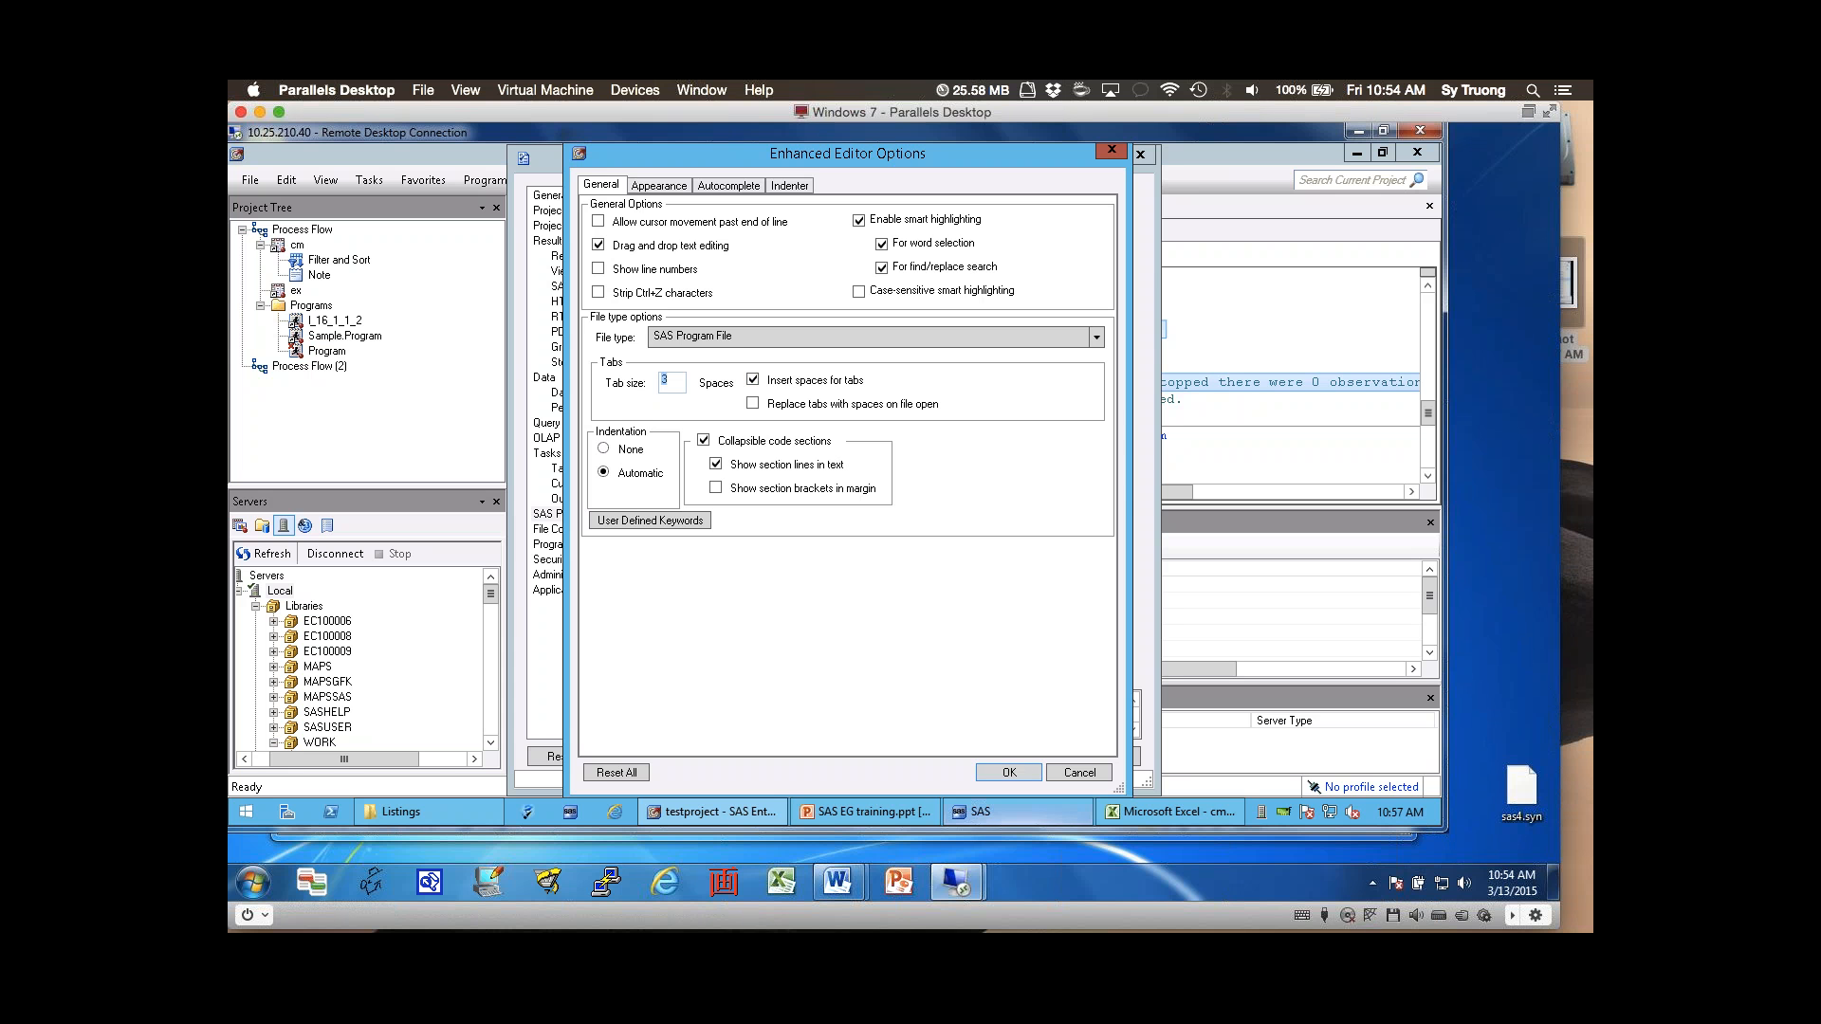
left_click(1009, 773)
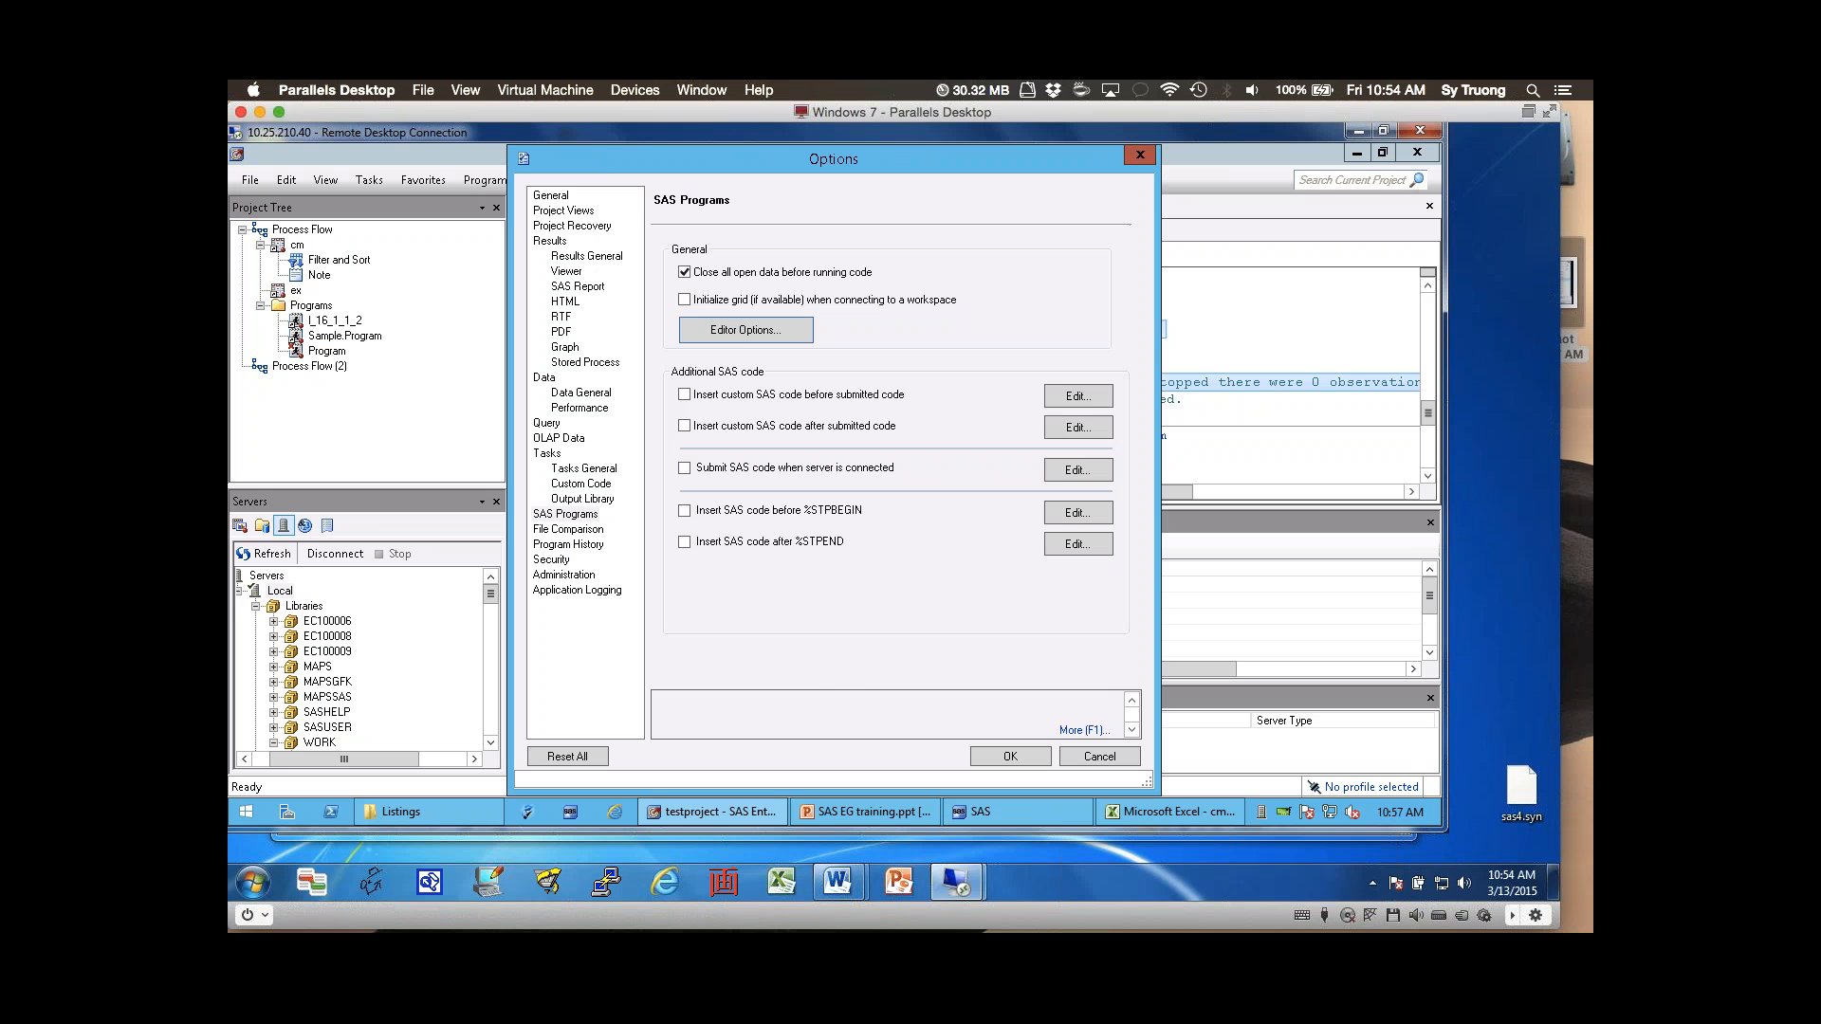
- Enable custom SAS code before submitted code and add the comment "** program name LOG LST **;" below its existing comment
left_click(684, 393)
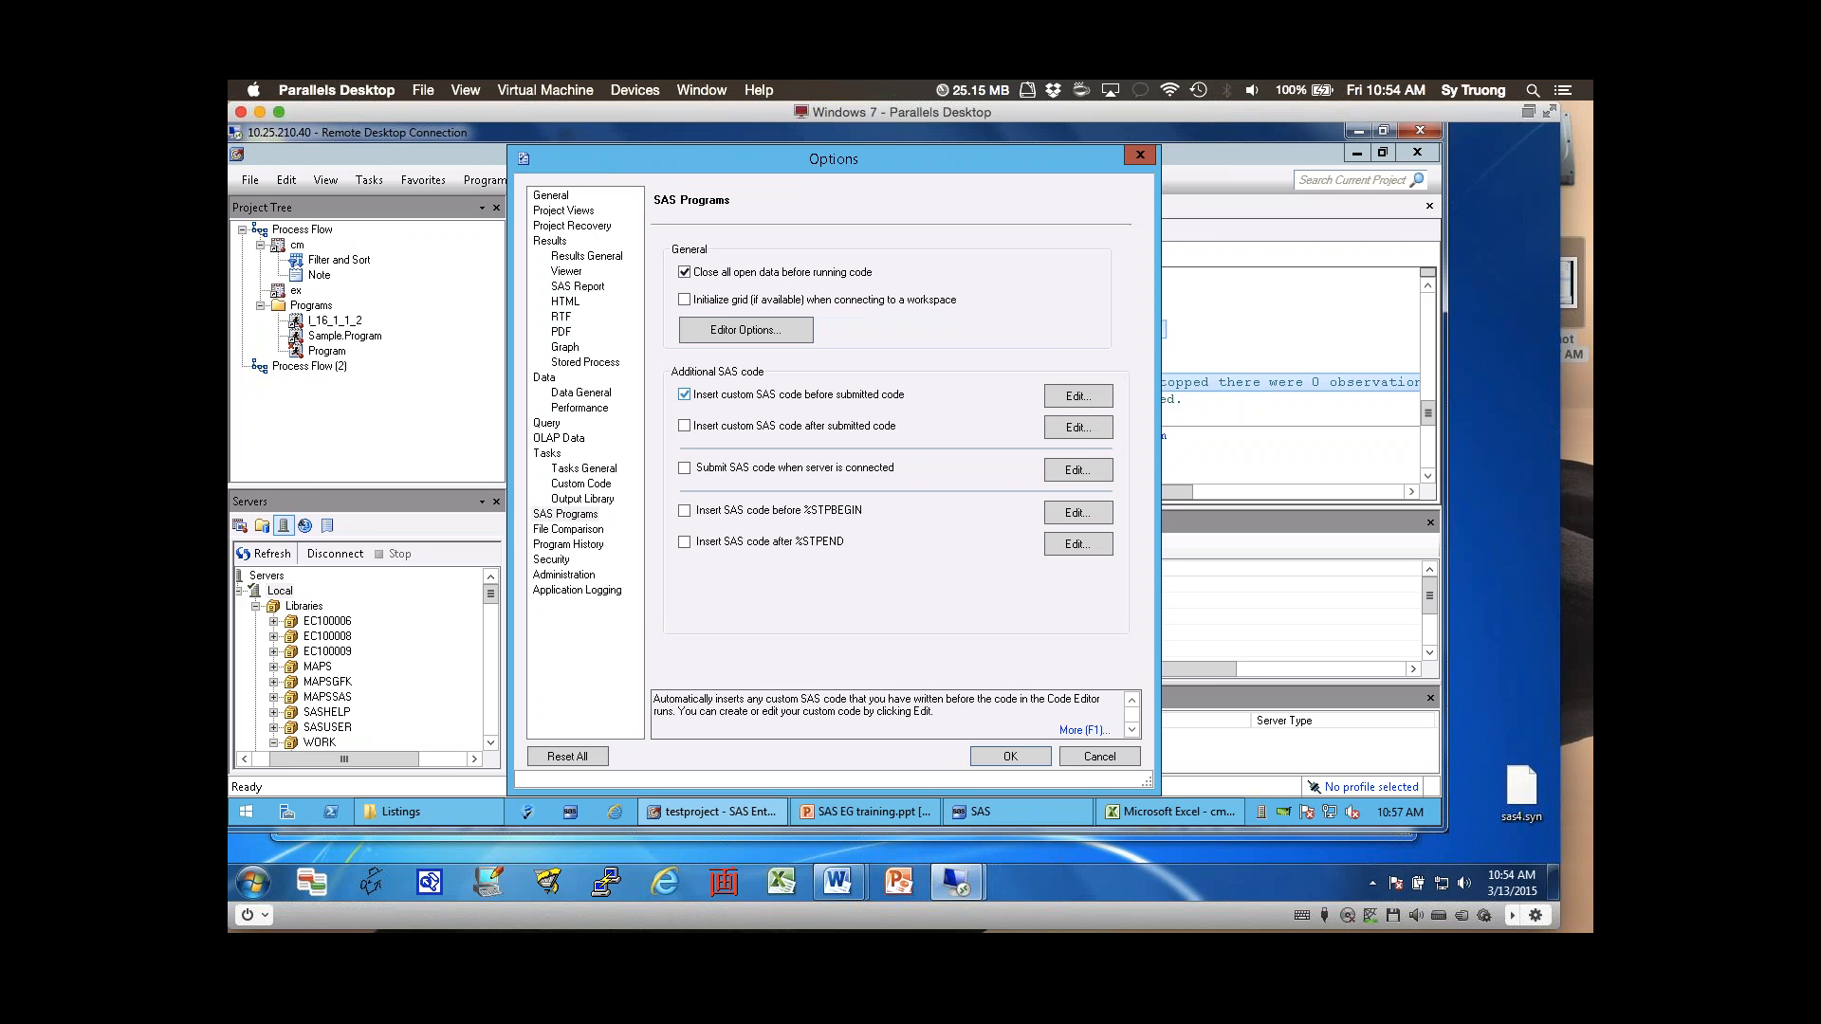
left_click(1078, 396)
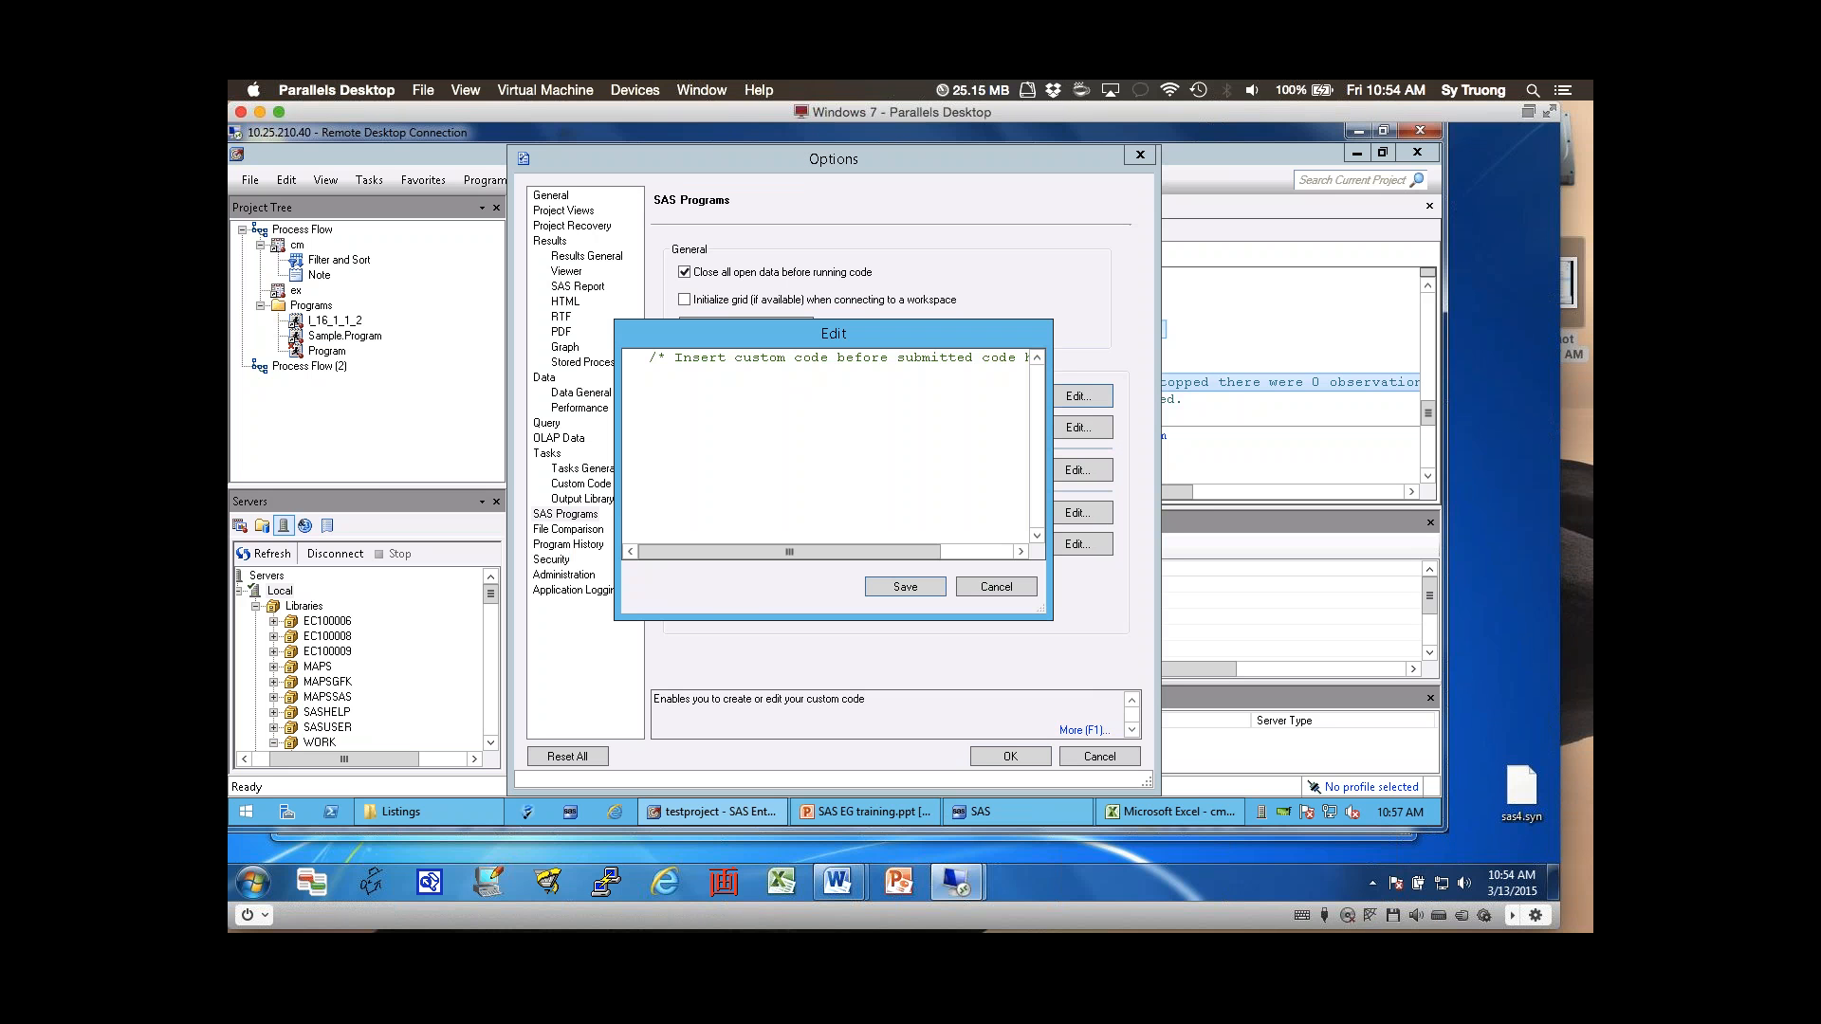
left_click_drag(911, 333, 1024, 418)
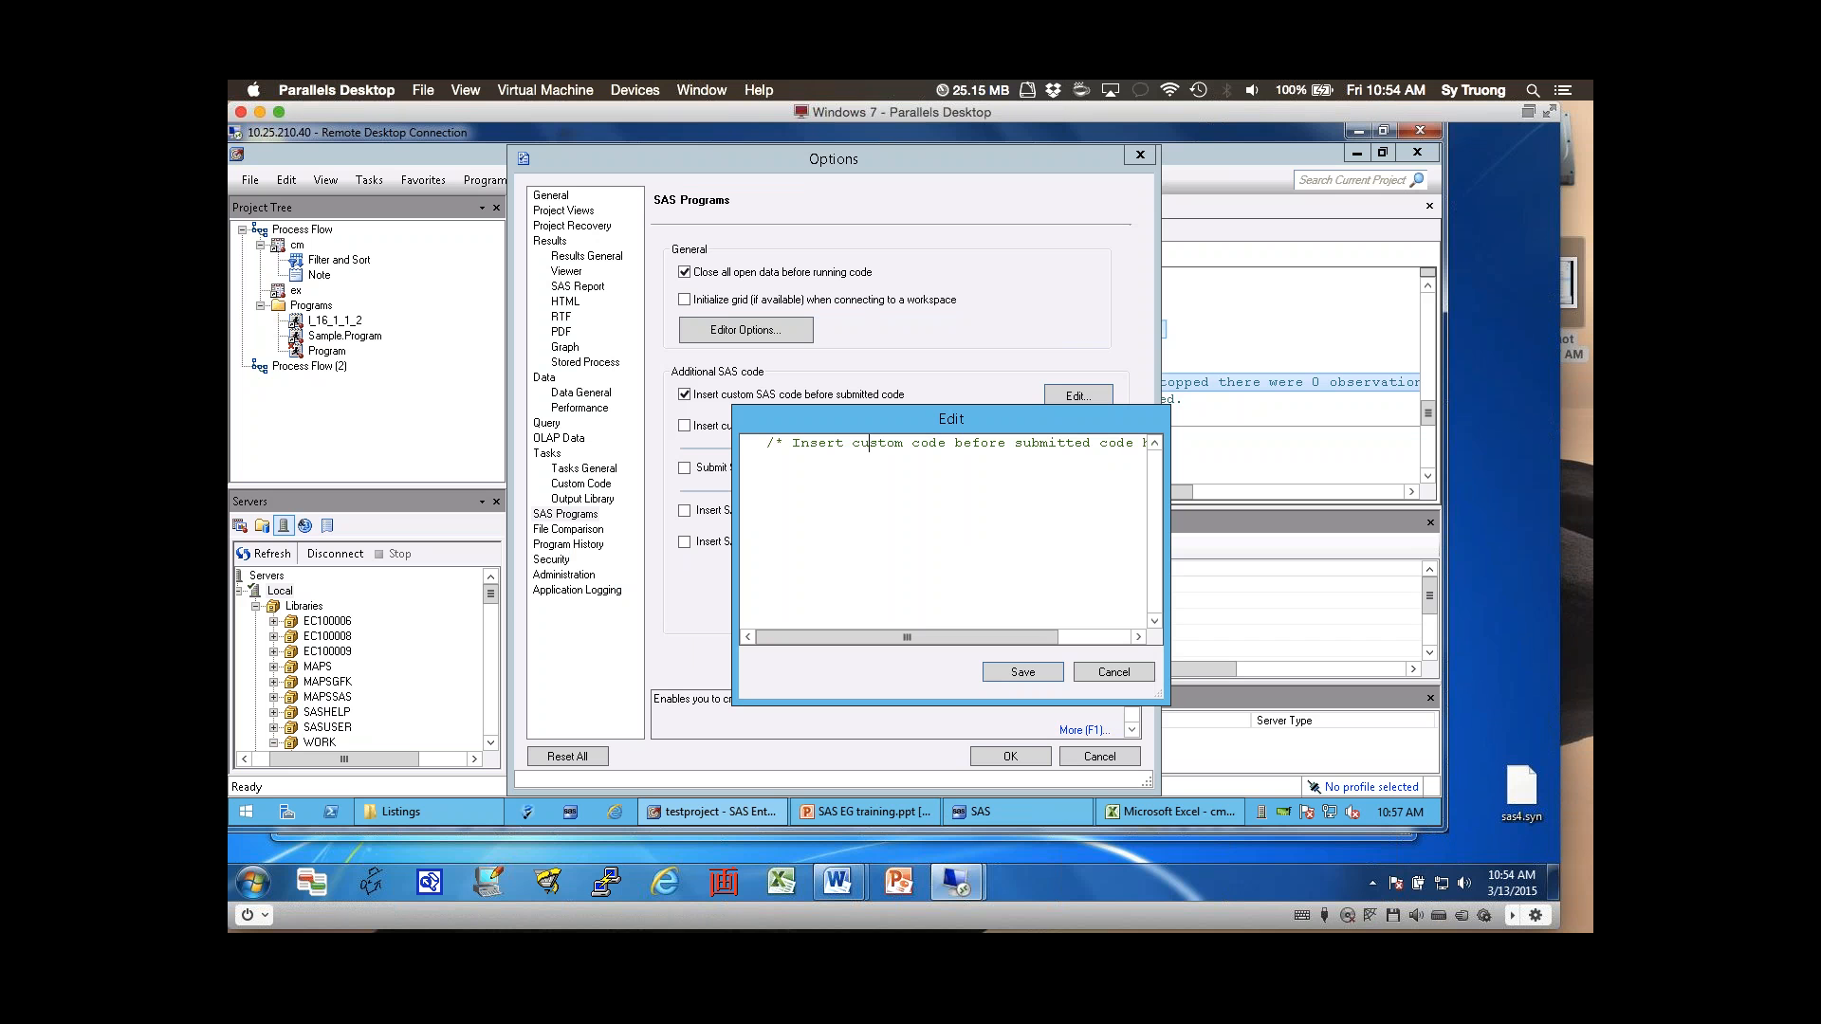
key("End")
key("Return")
key("Return")
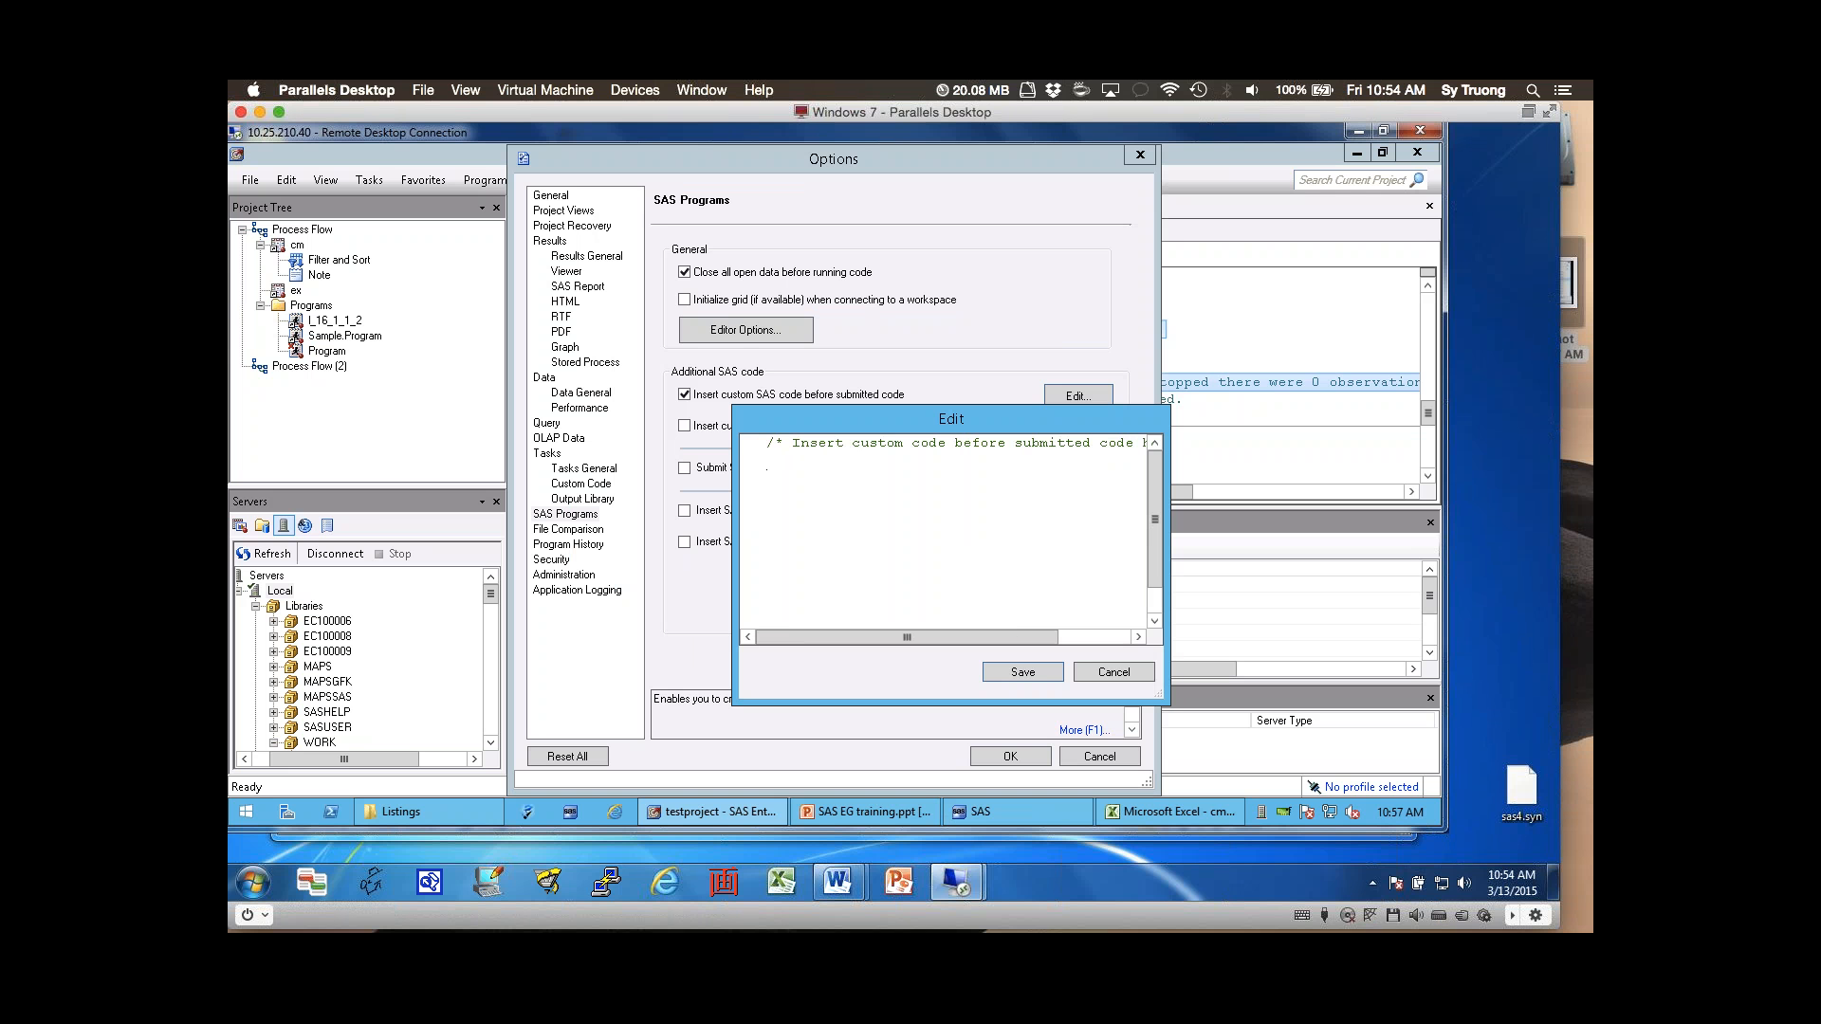
type("** program name LOG LST **;")
- Copy all the custom code from PowerPoint slide 40 into the SAS Enterprise Guide code inserted before submitted code
left_click(865, 812)
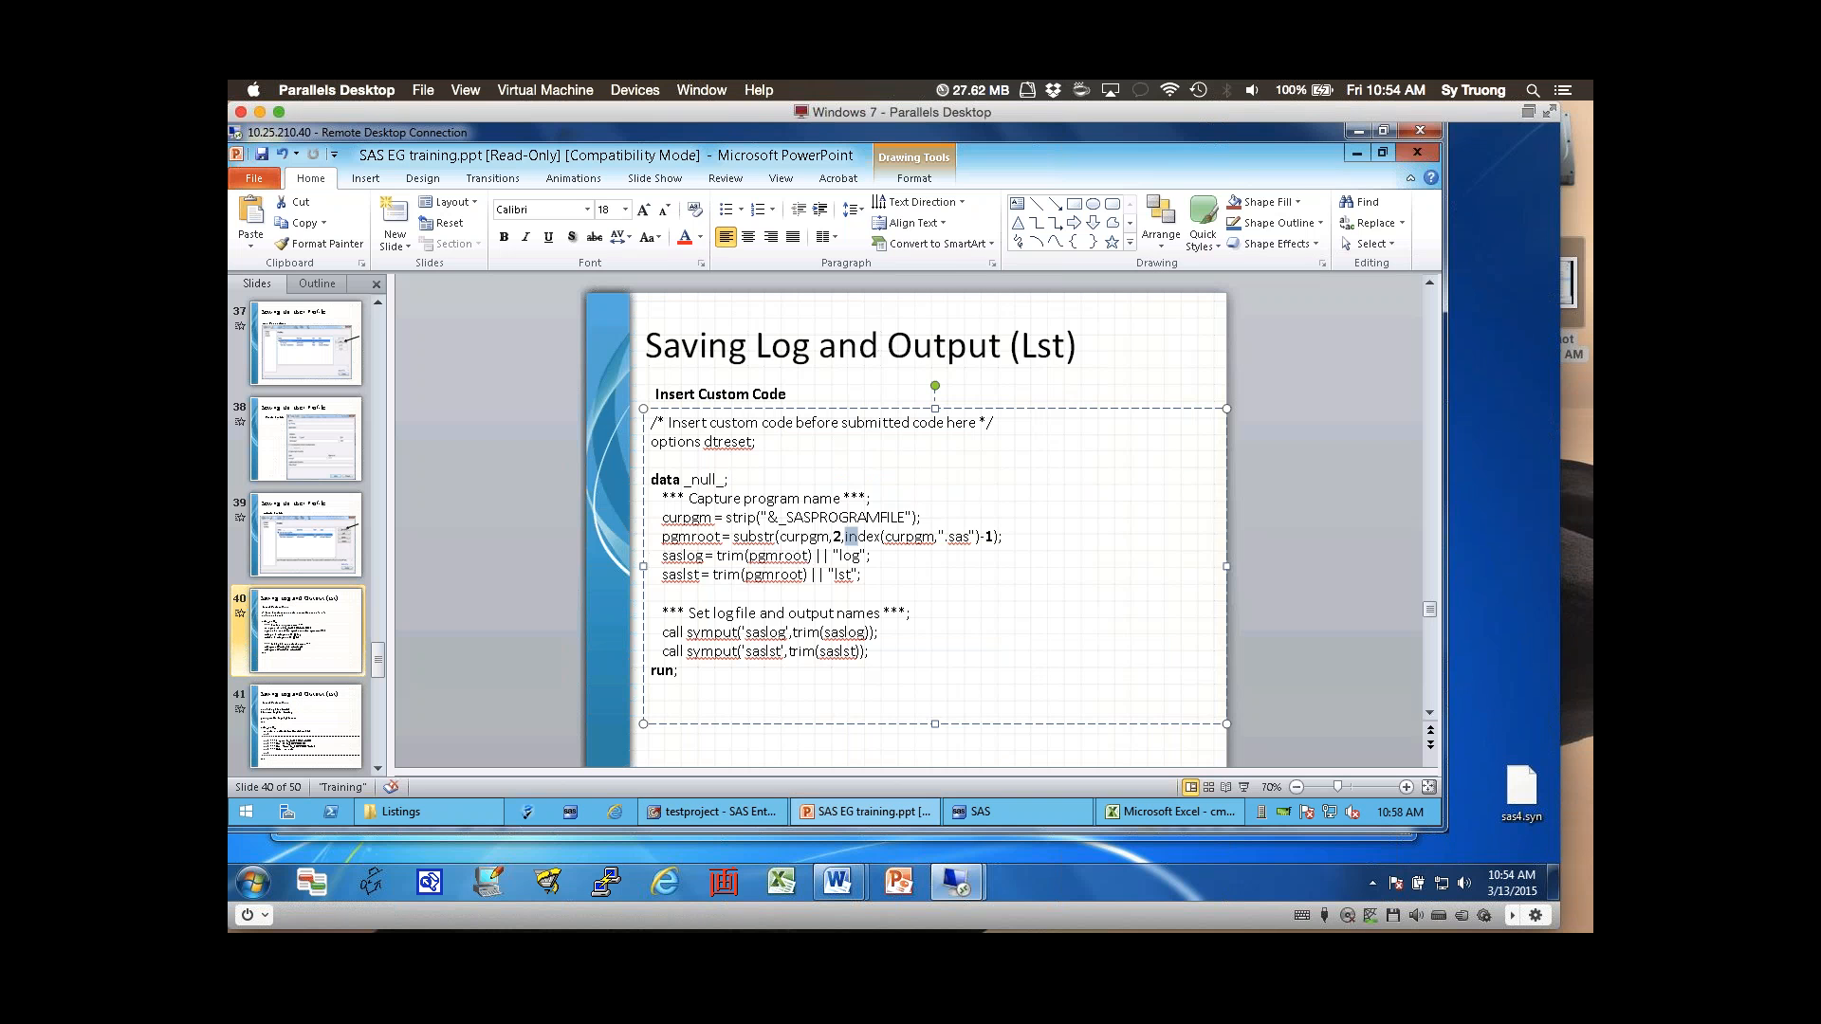
key("ctrl+a")
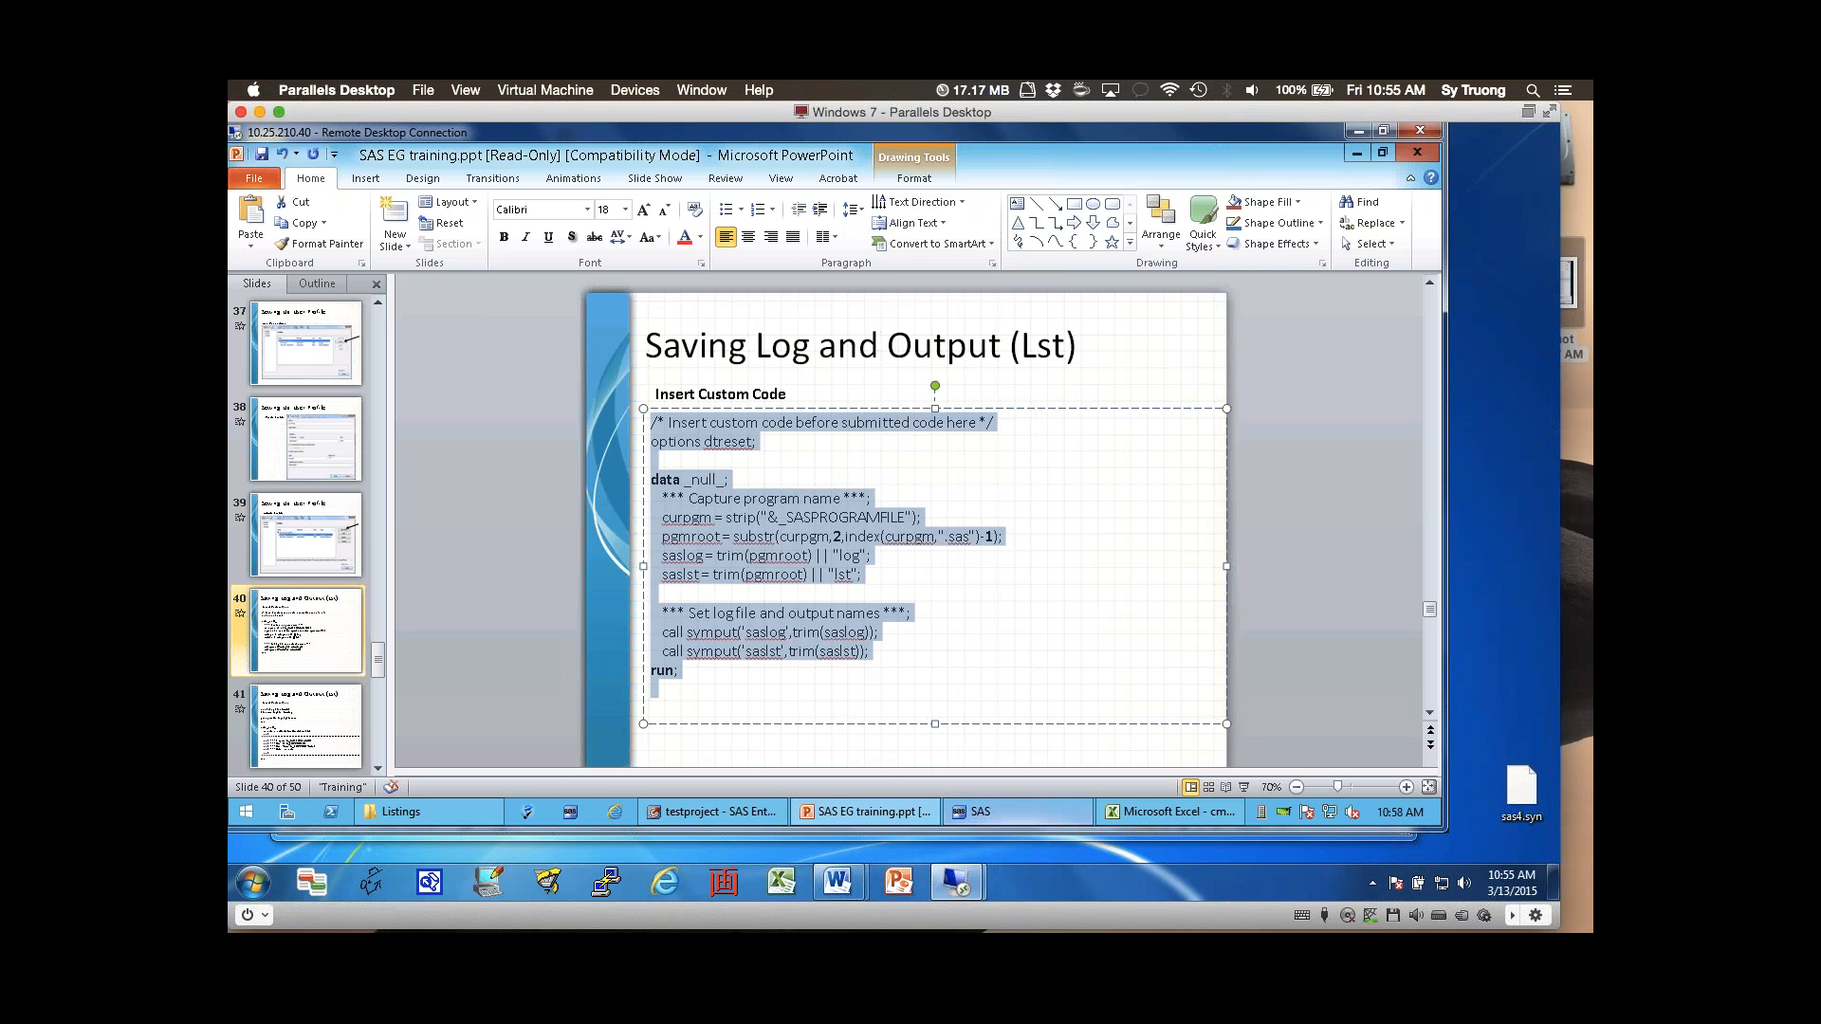
left_click(713, 812)
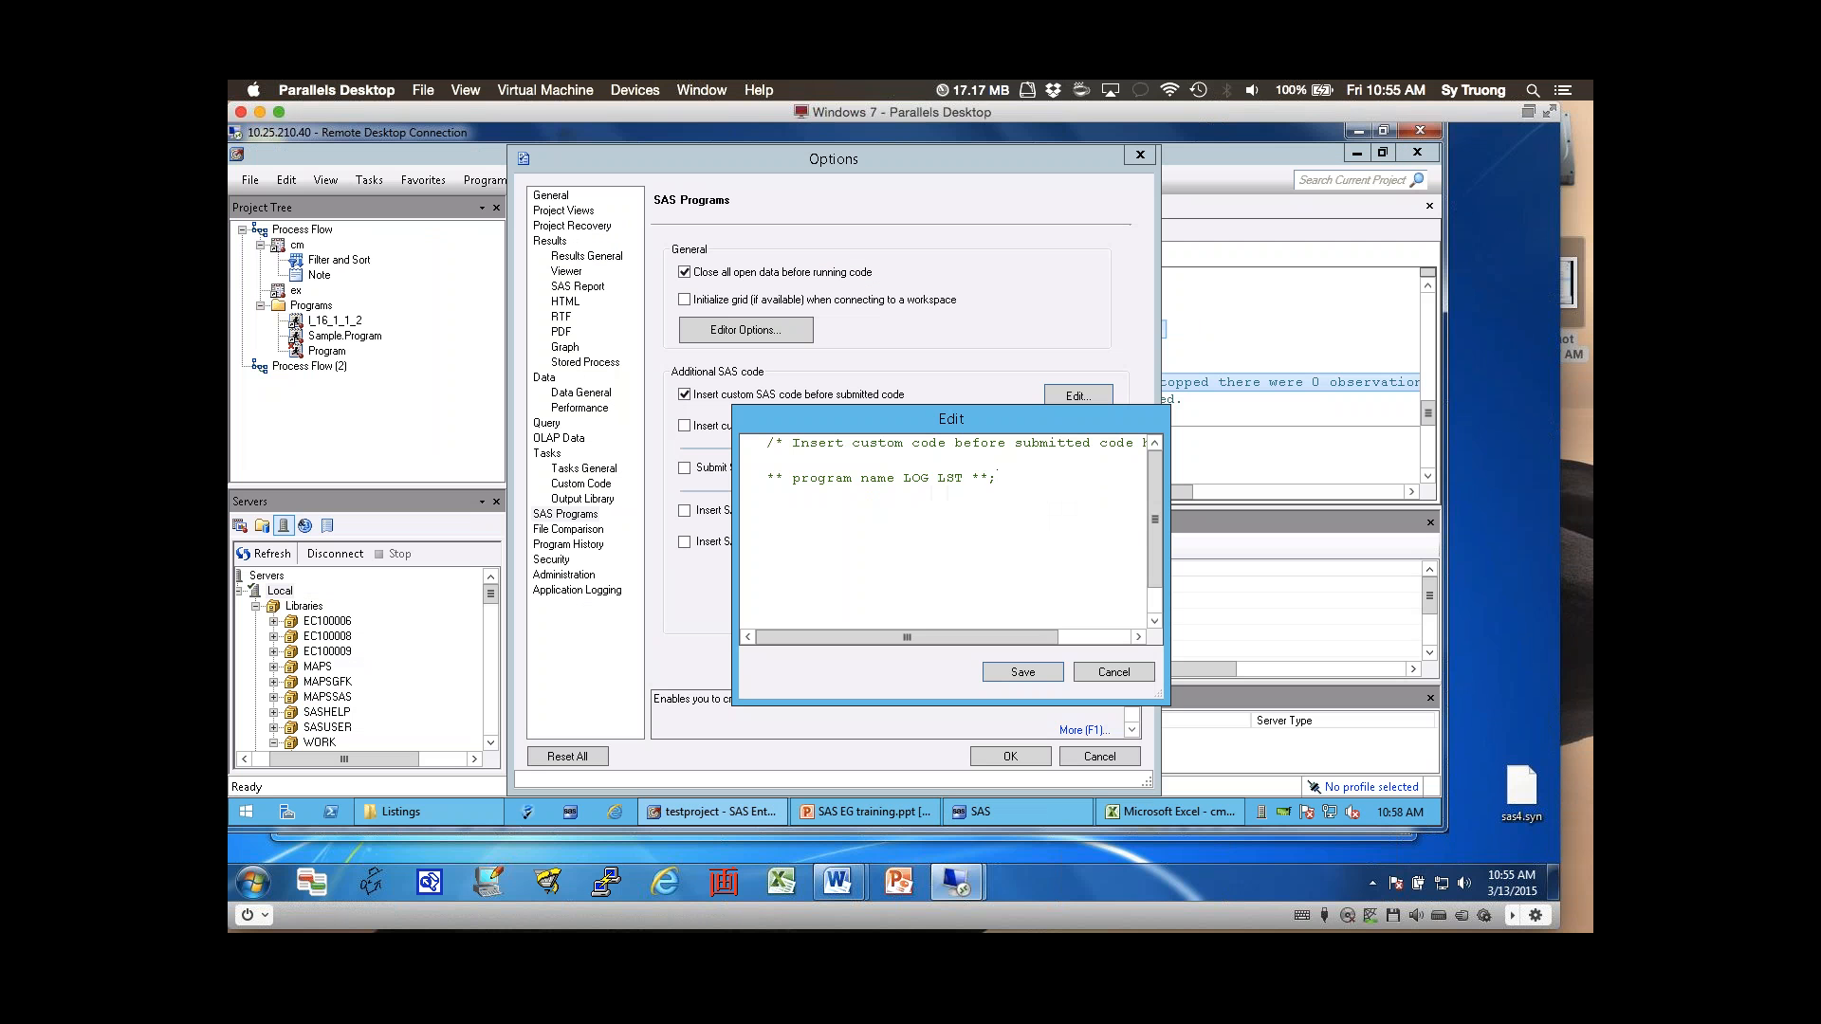
key("ctrl+v")
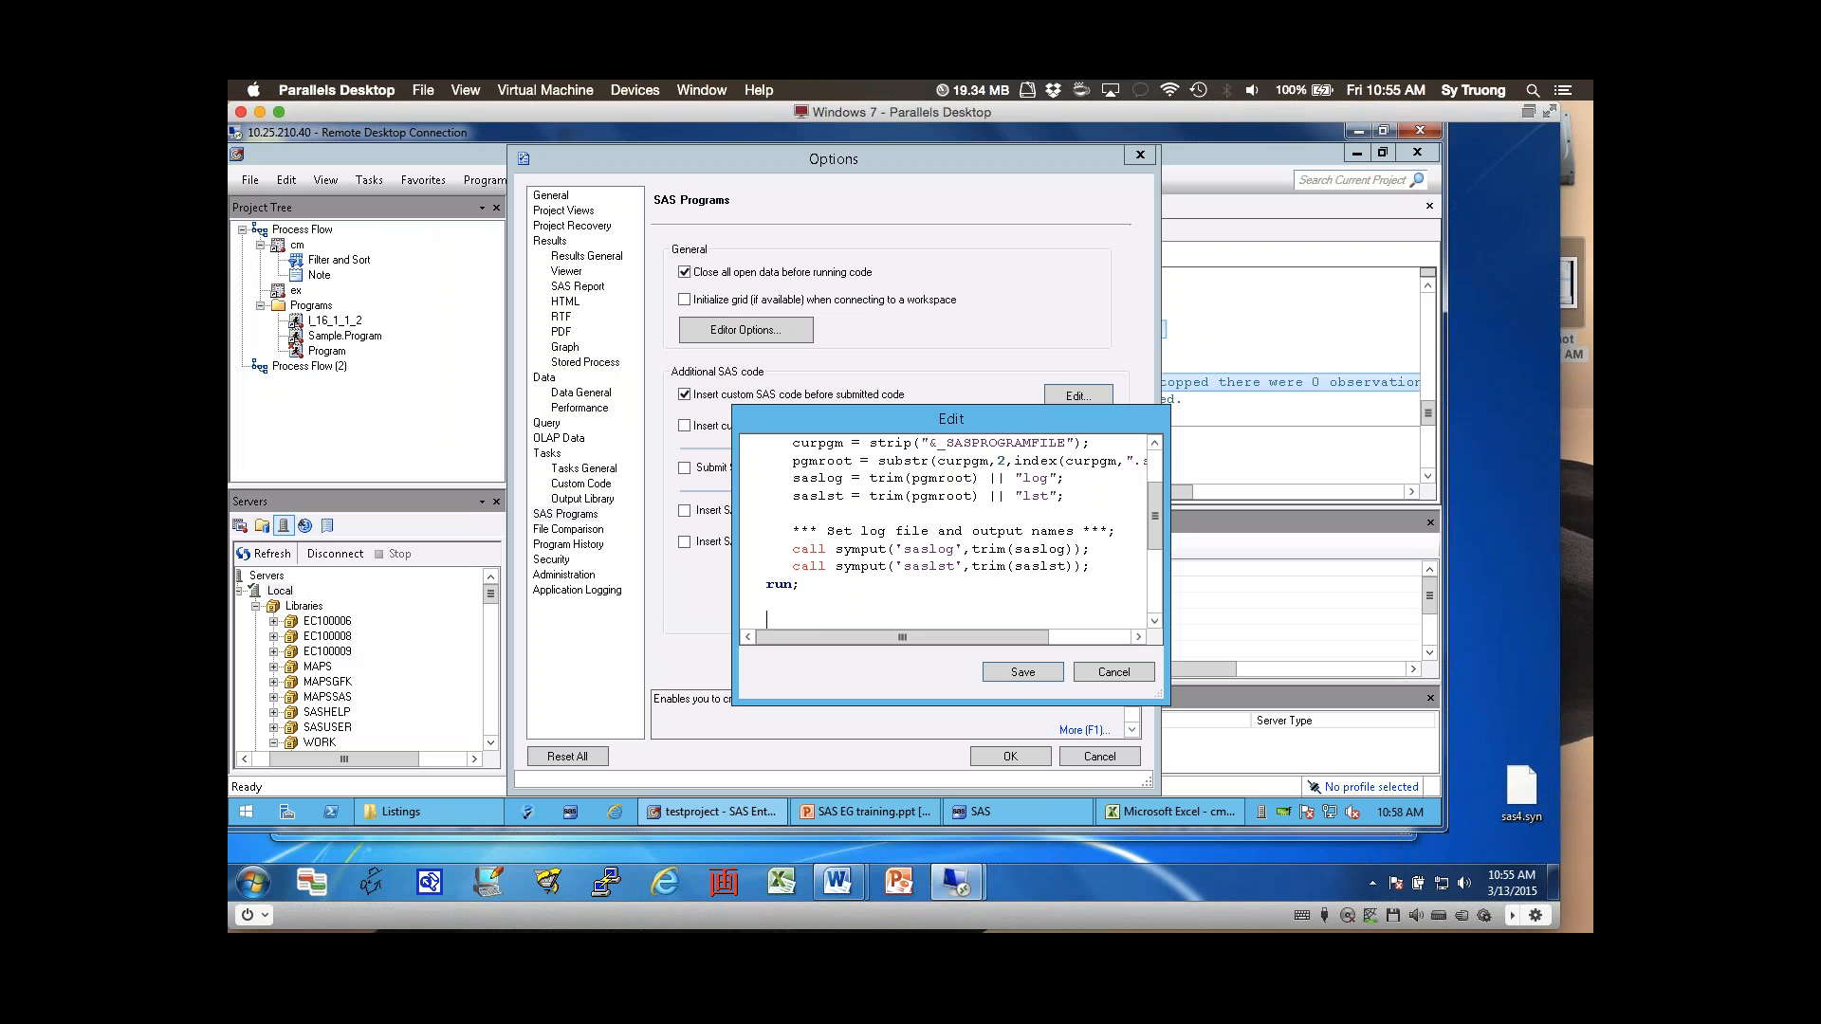
scroll(948, 531, "up", 2)
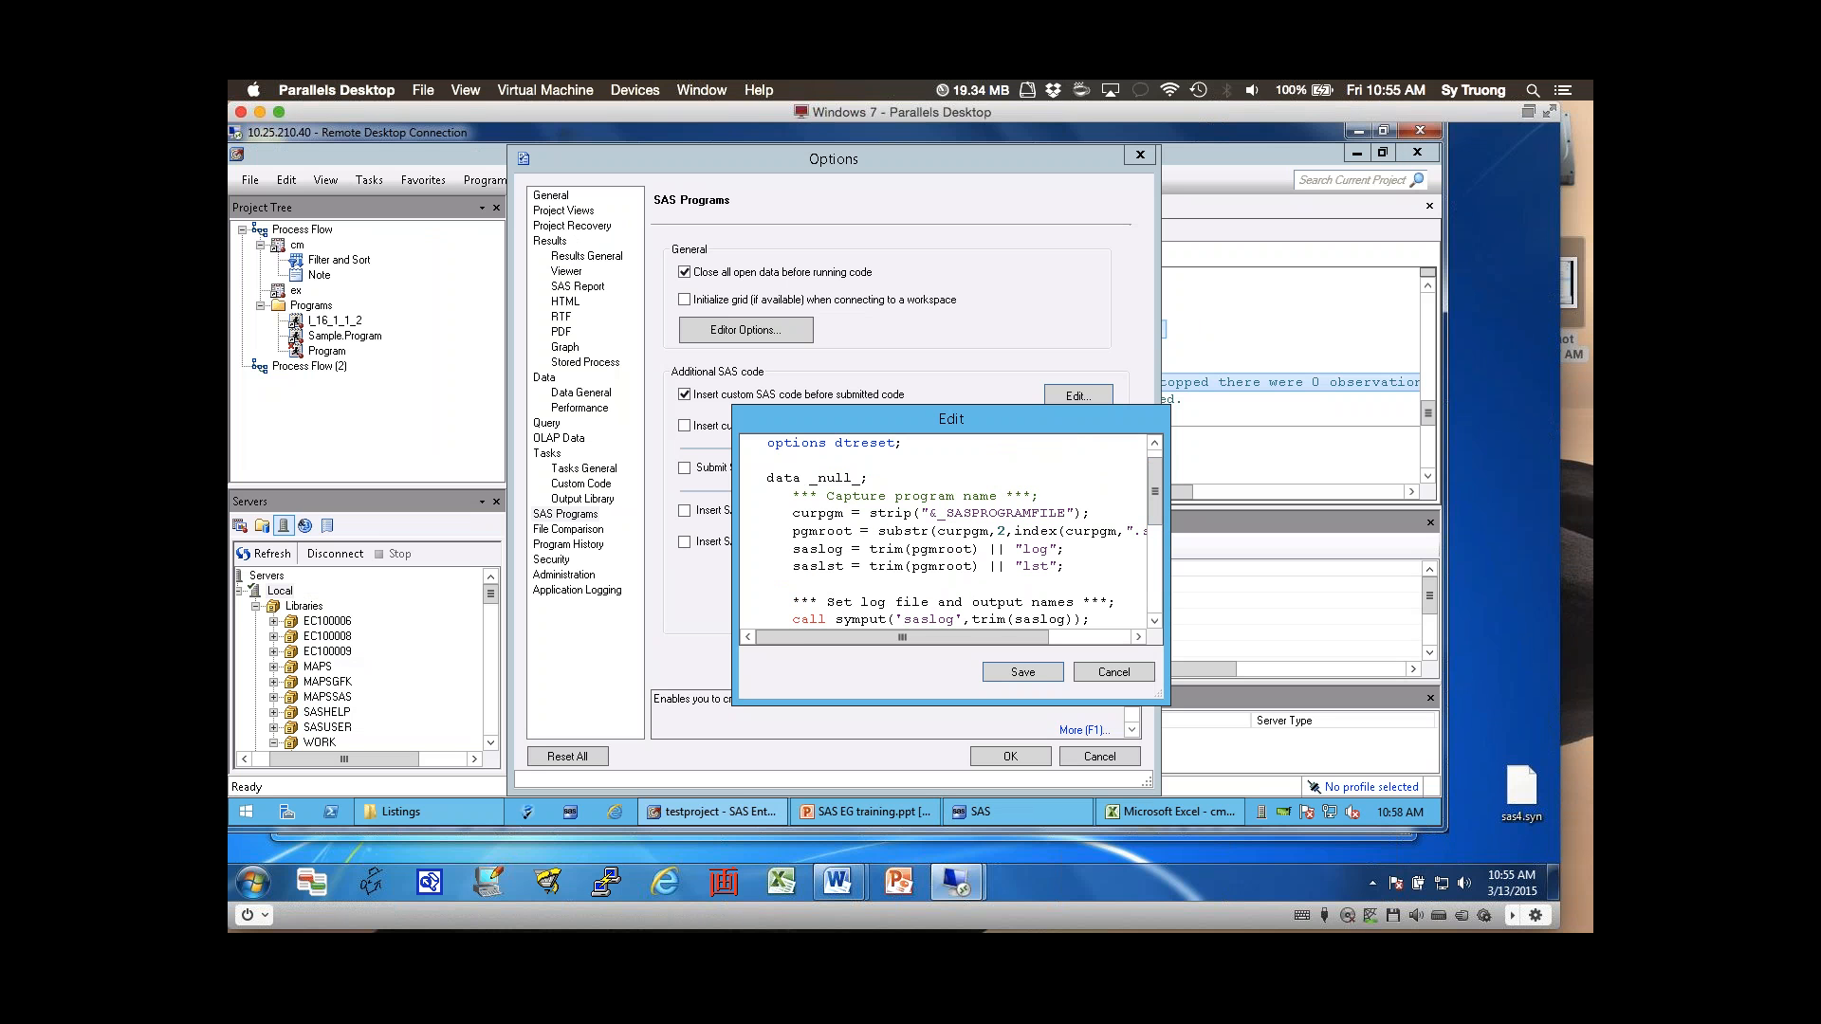
- Save the custom SAS code inserted before submitted code, apply the SAS Programs options and return to the program's code
left_click_drag(1064, 513, 919, 549)
left_click(1024, 673)
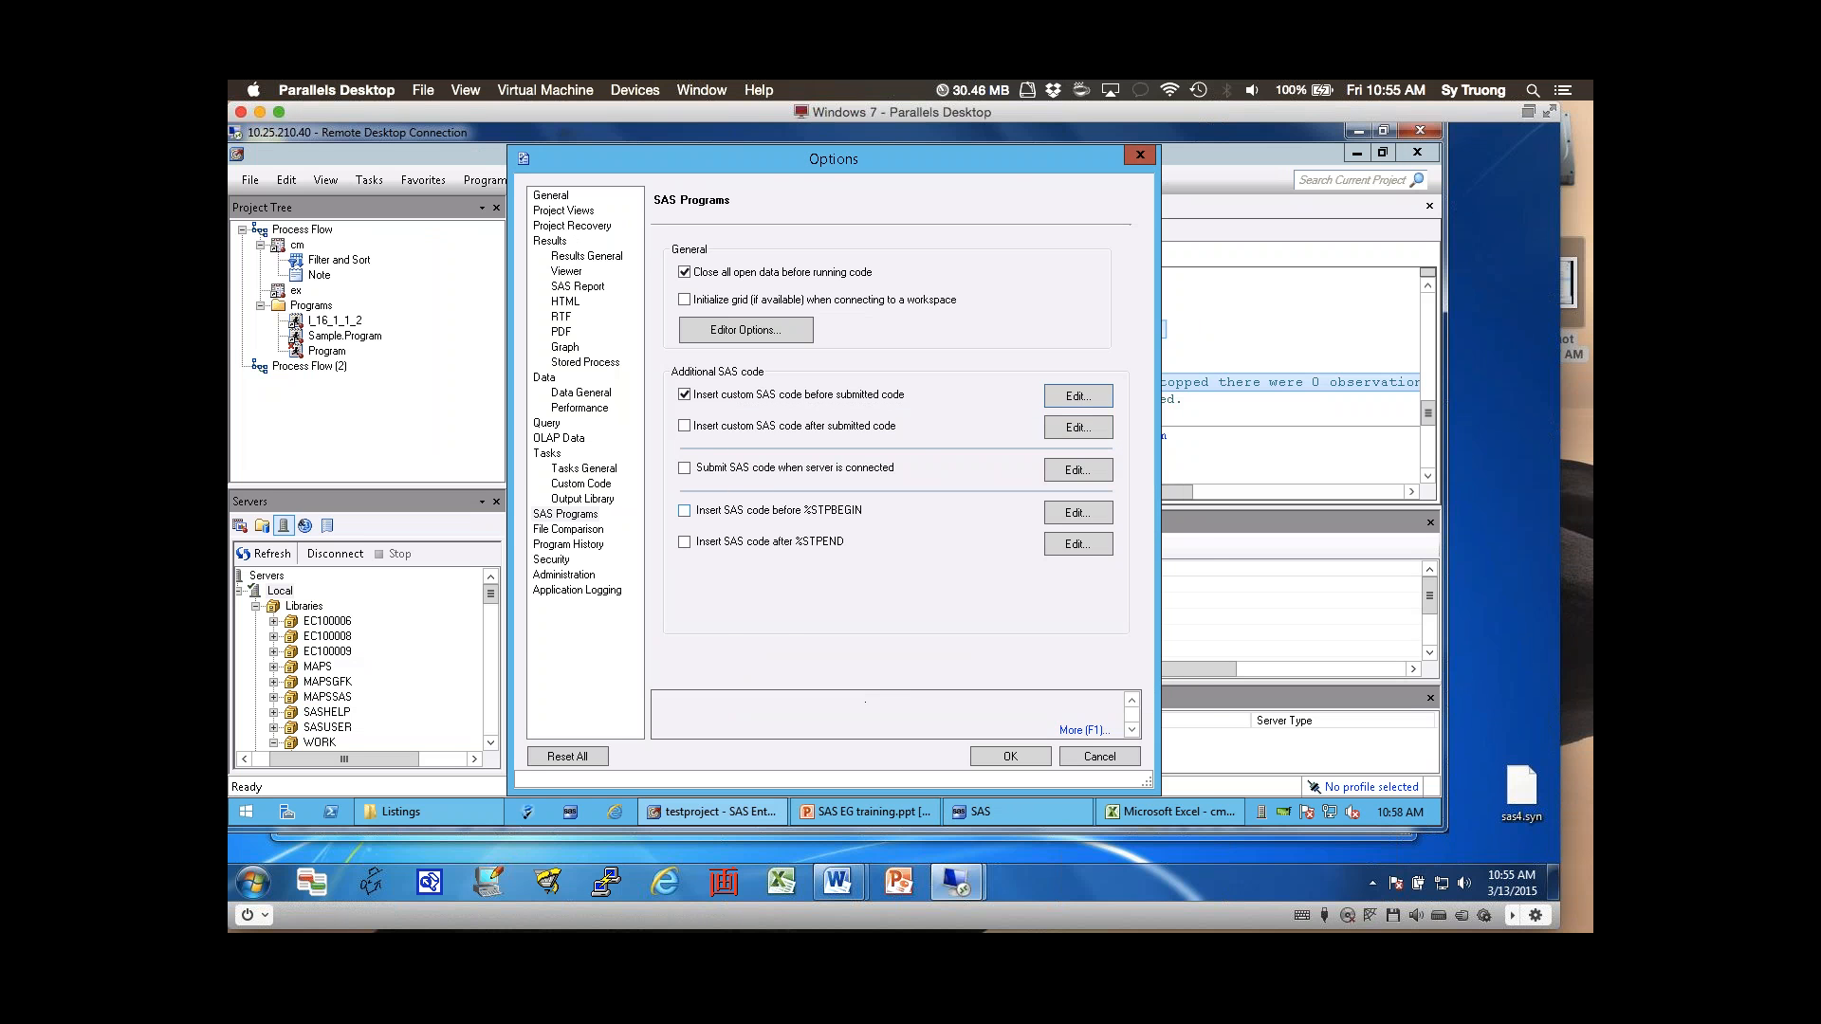
left_click_drag(911, 160, 1142, 310)
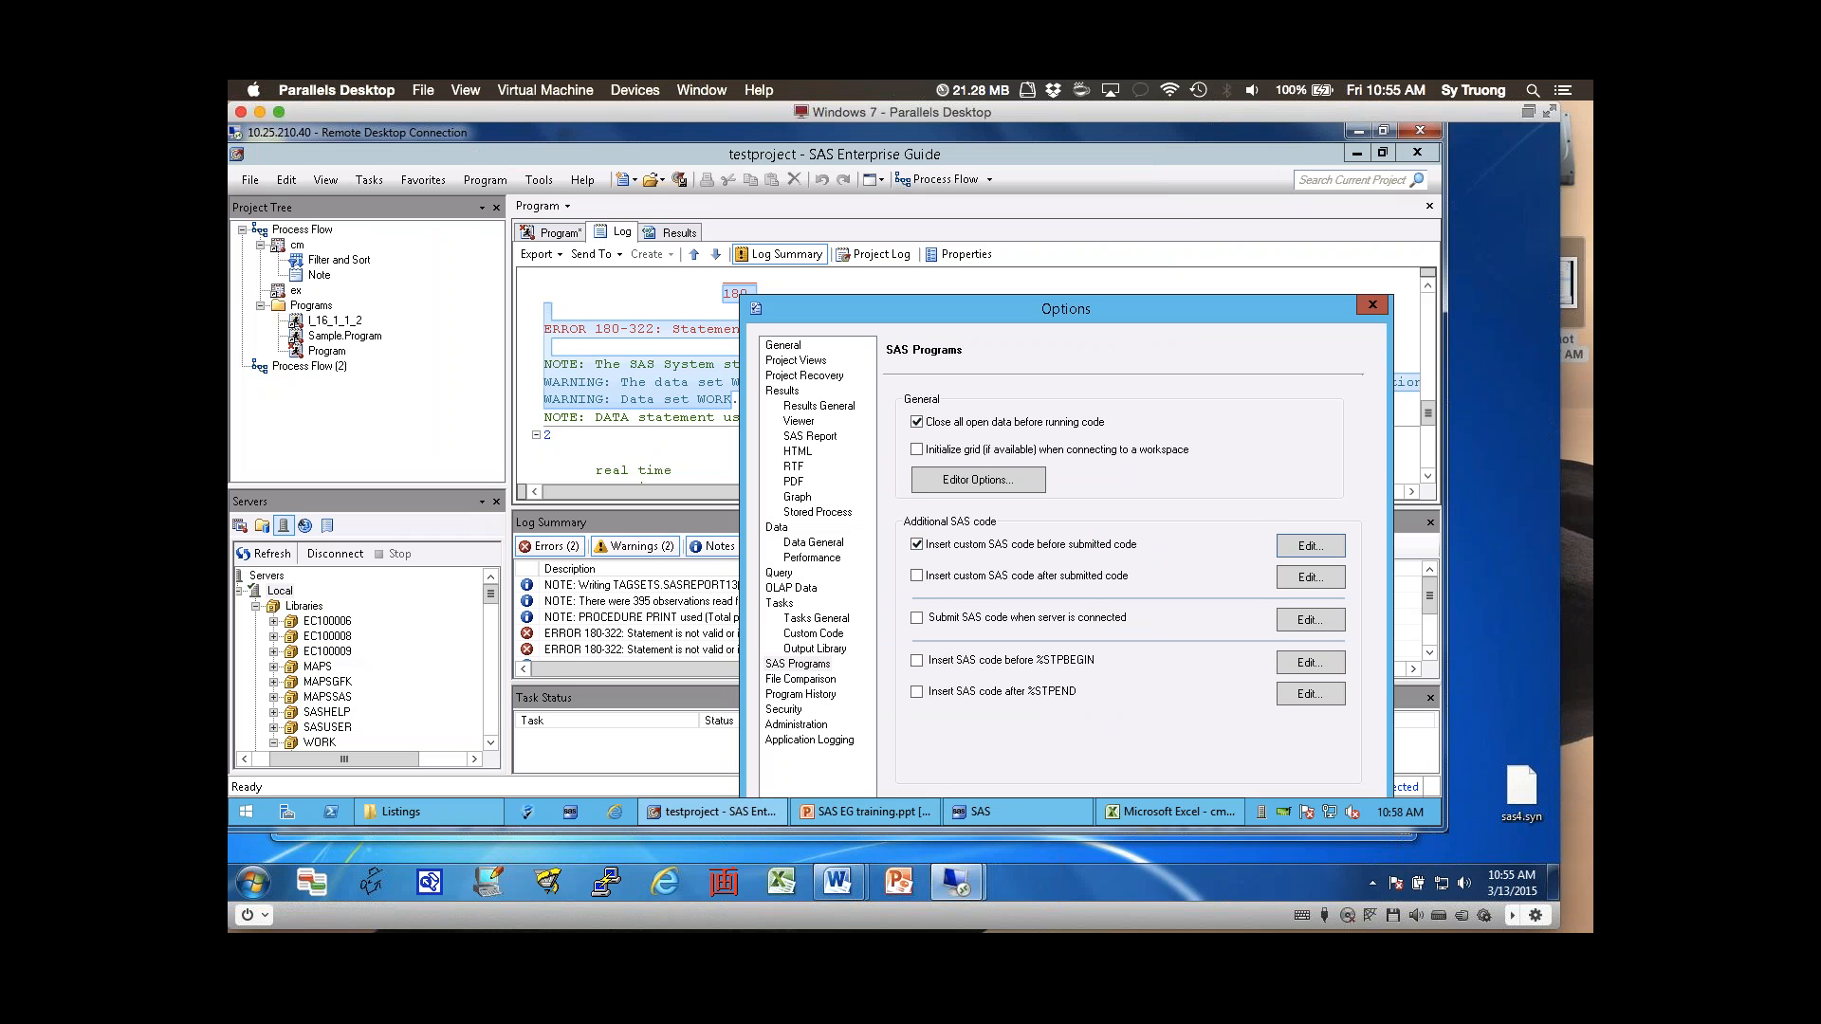
left_click_drag(1143, 309, 1148, 163)
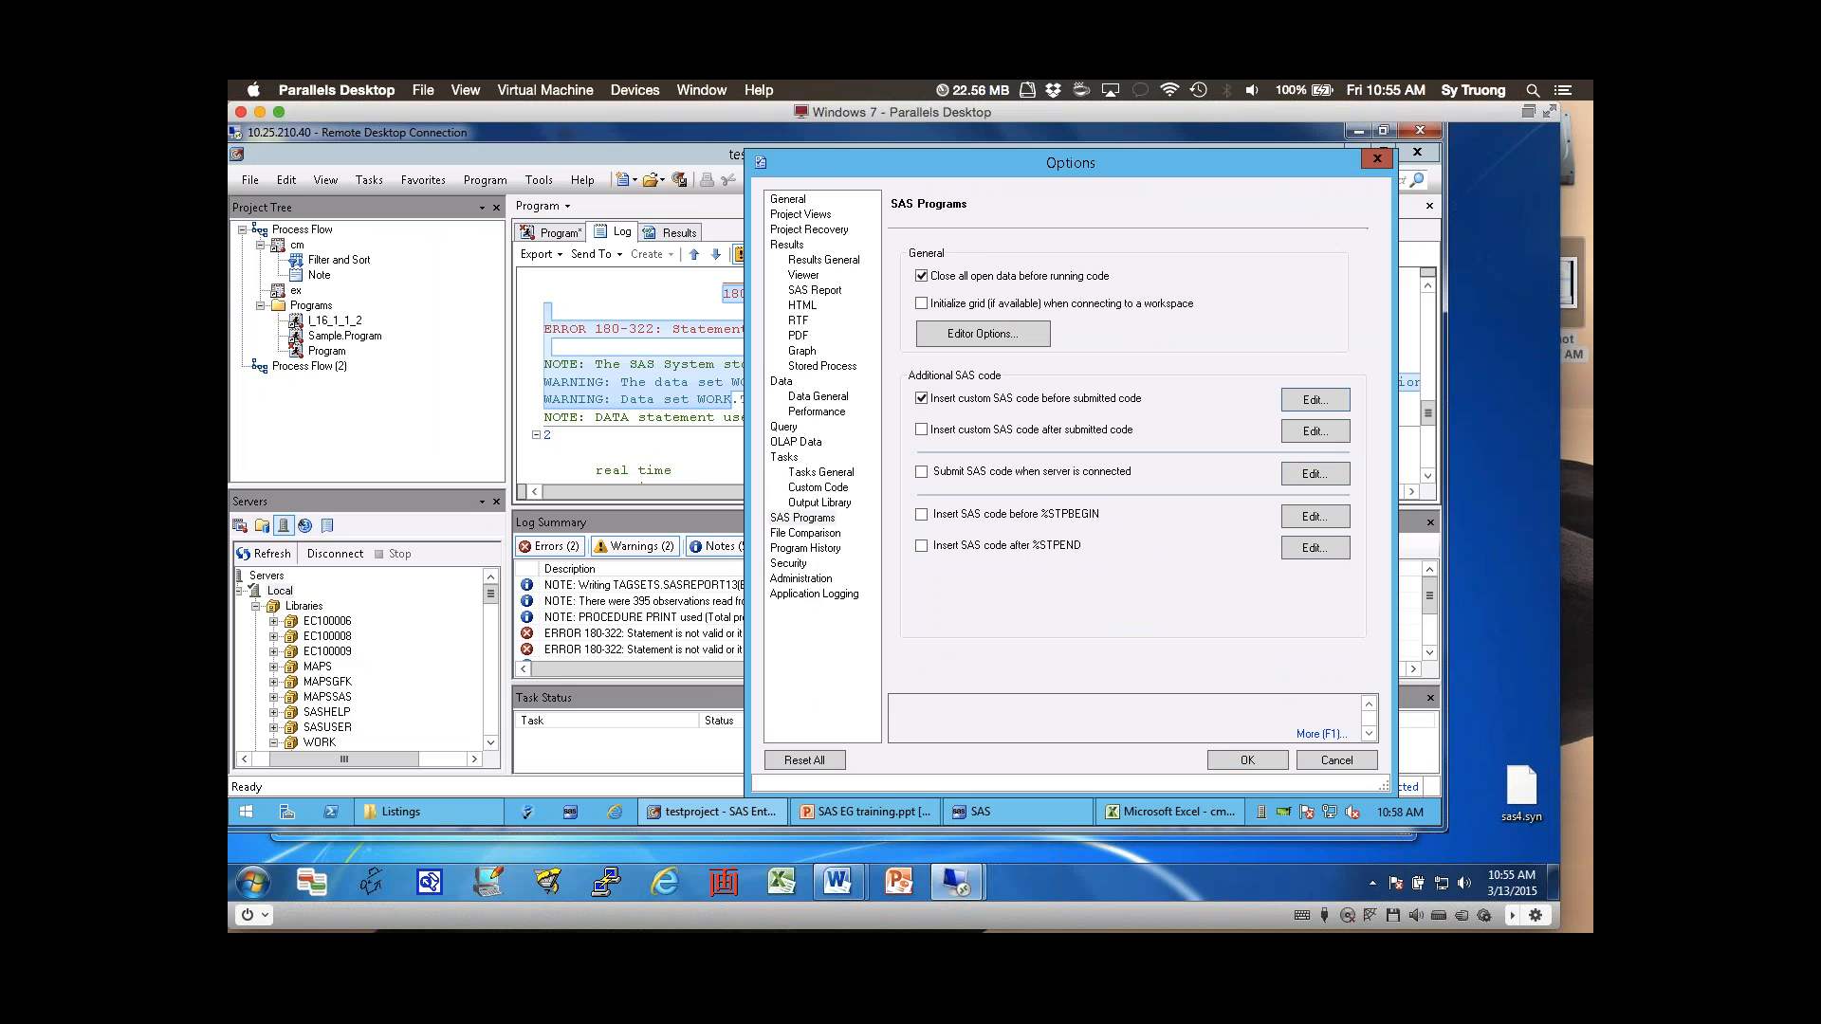
left_click(1248, 760)
left_click(557, 232)
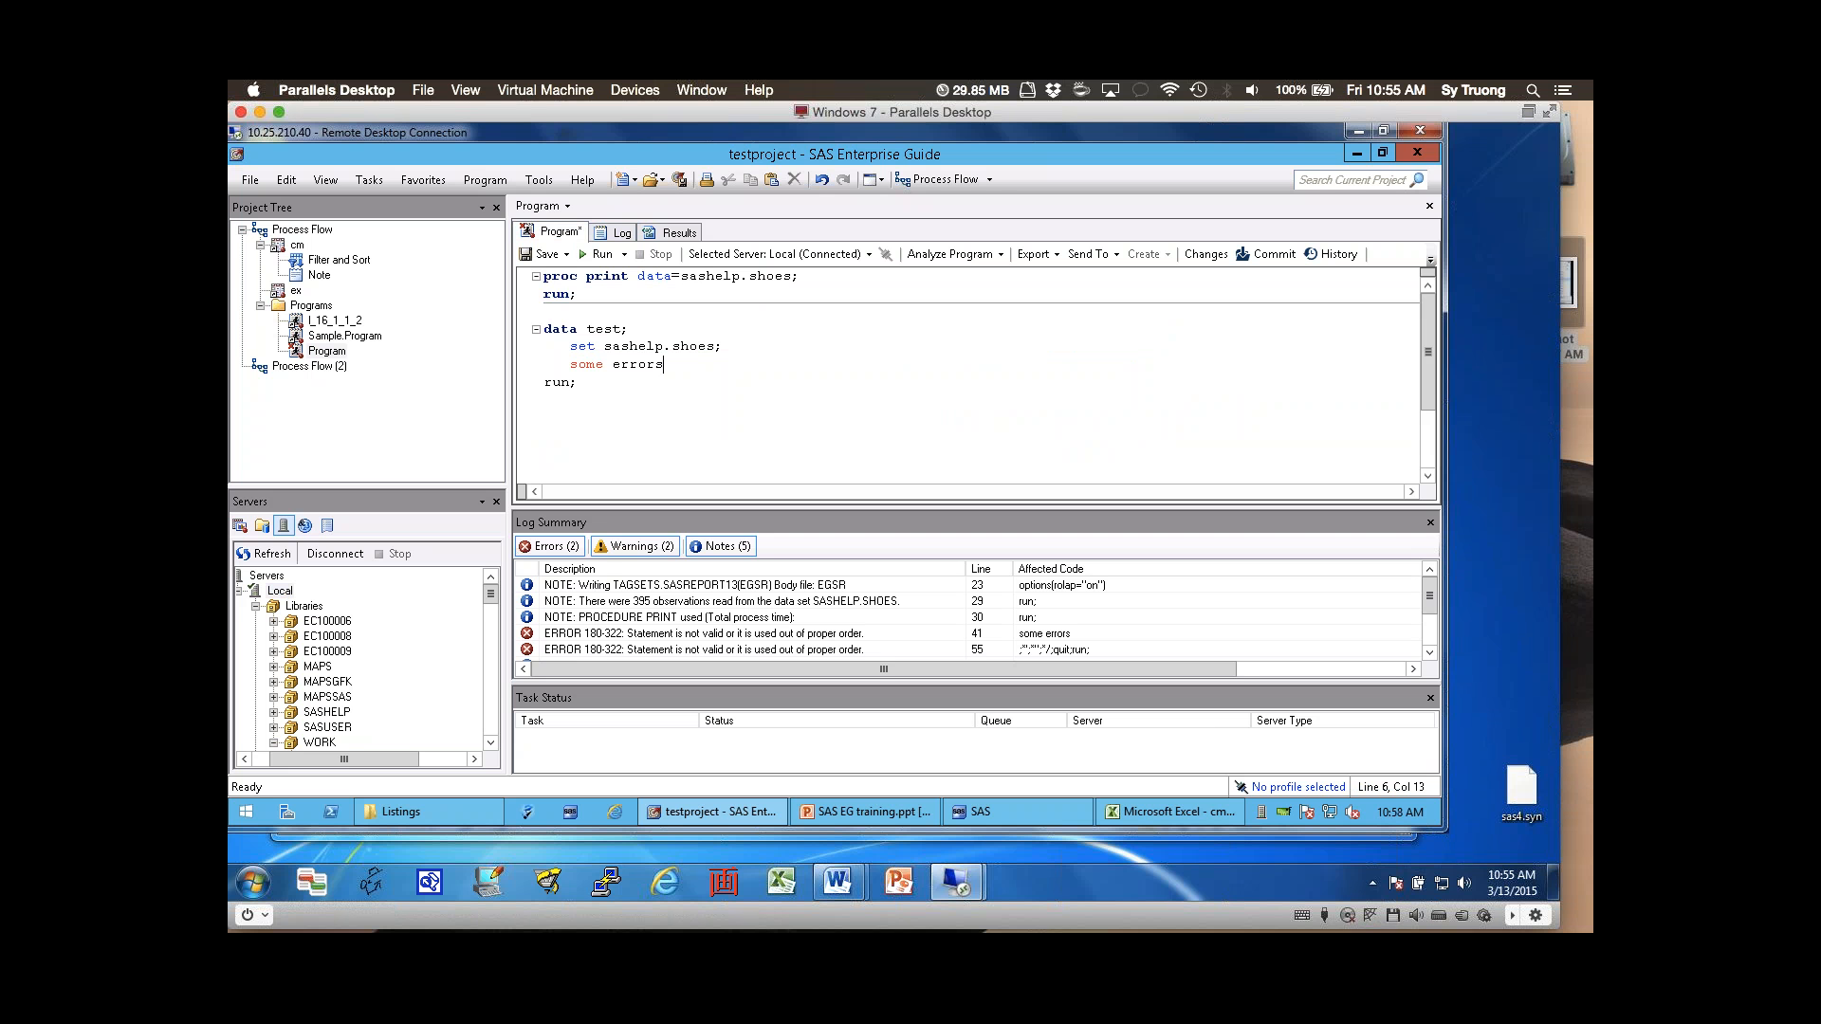
- View the SAS program files in the Listings folder and switch to PowerPoint to show slide 42 of the training deck
left_click(427, 812)
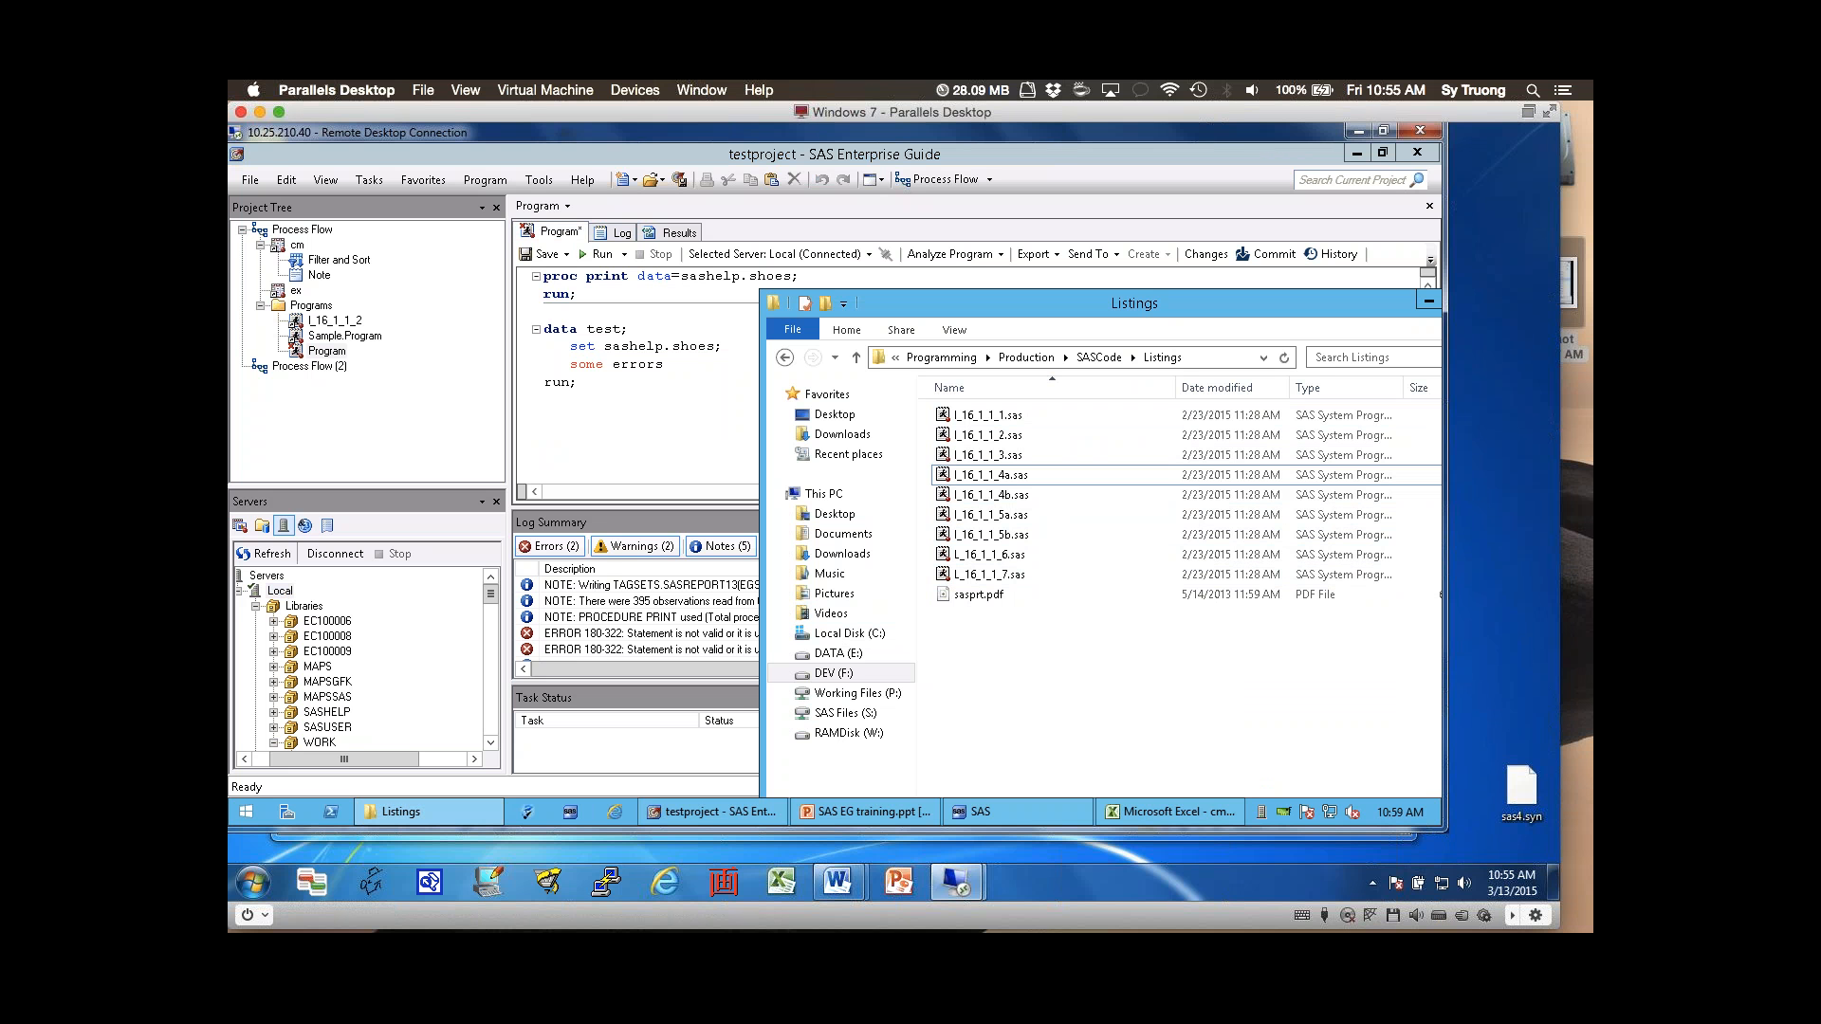
mouse_move(711, 812)
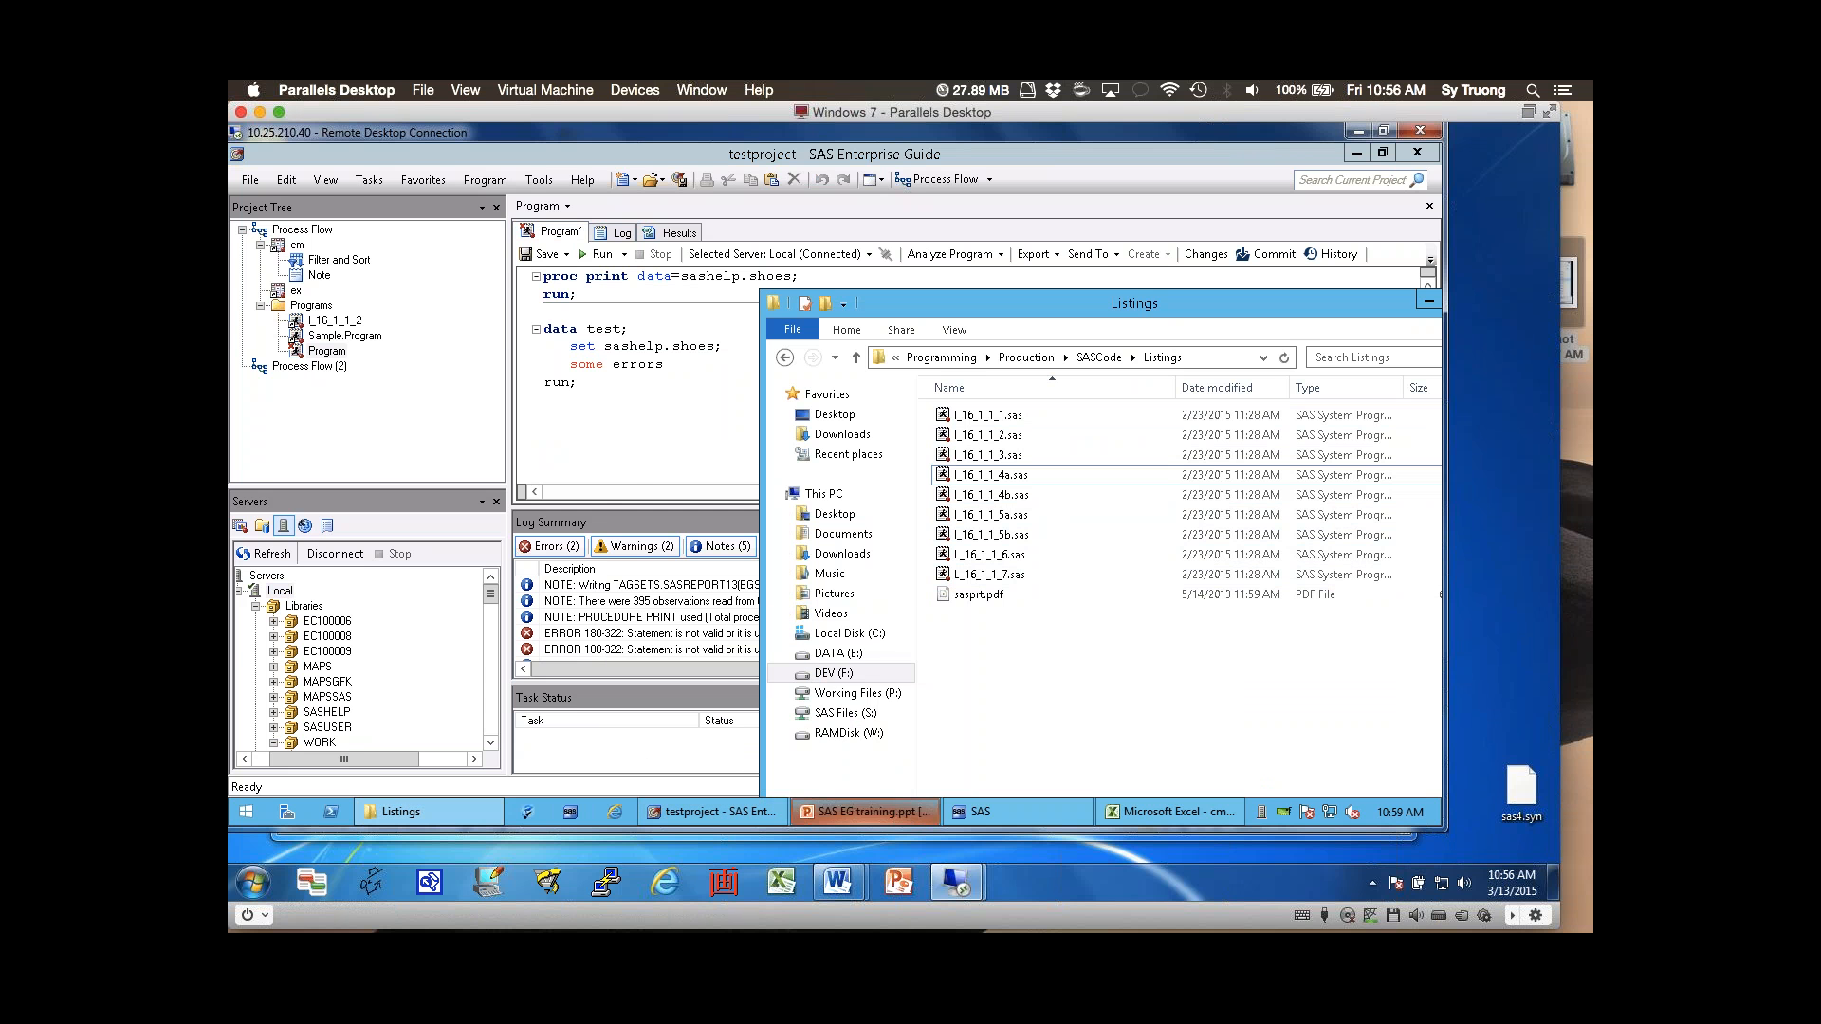
left_click(865, 812)
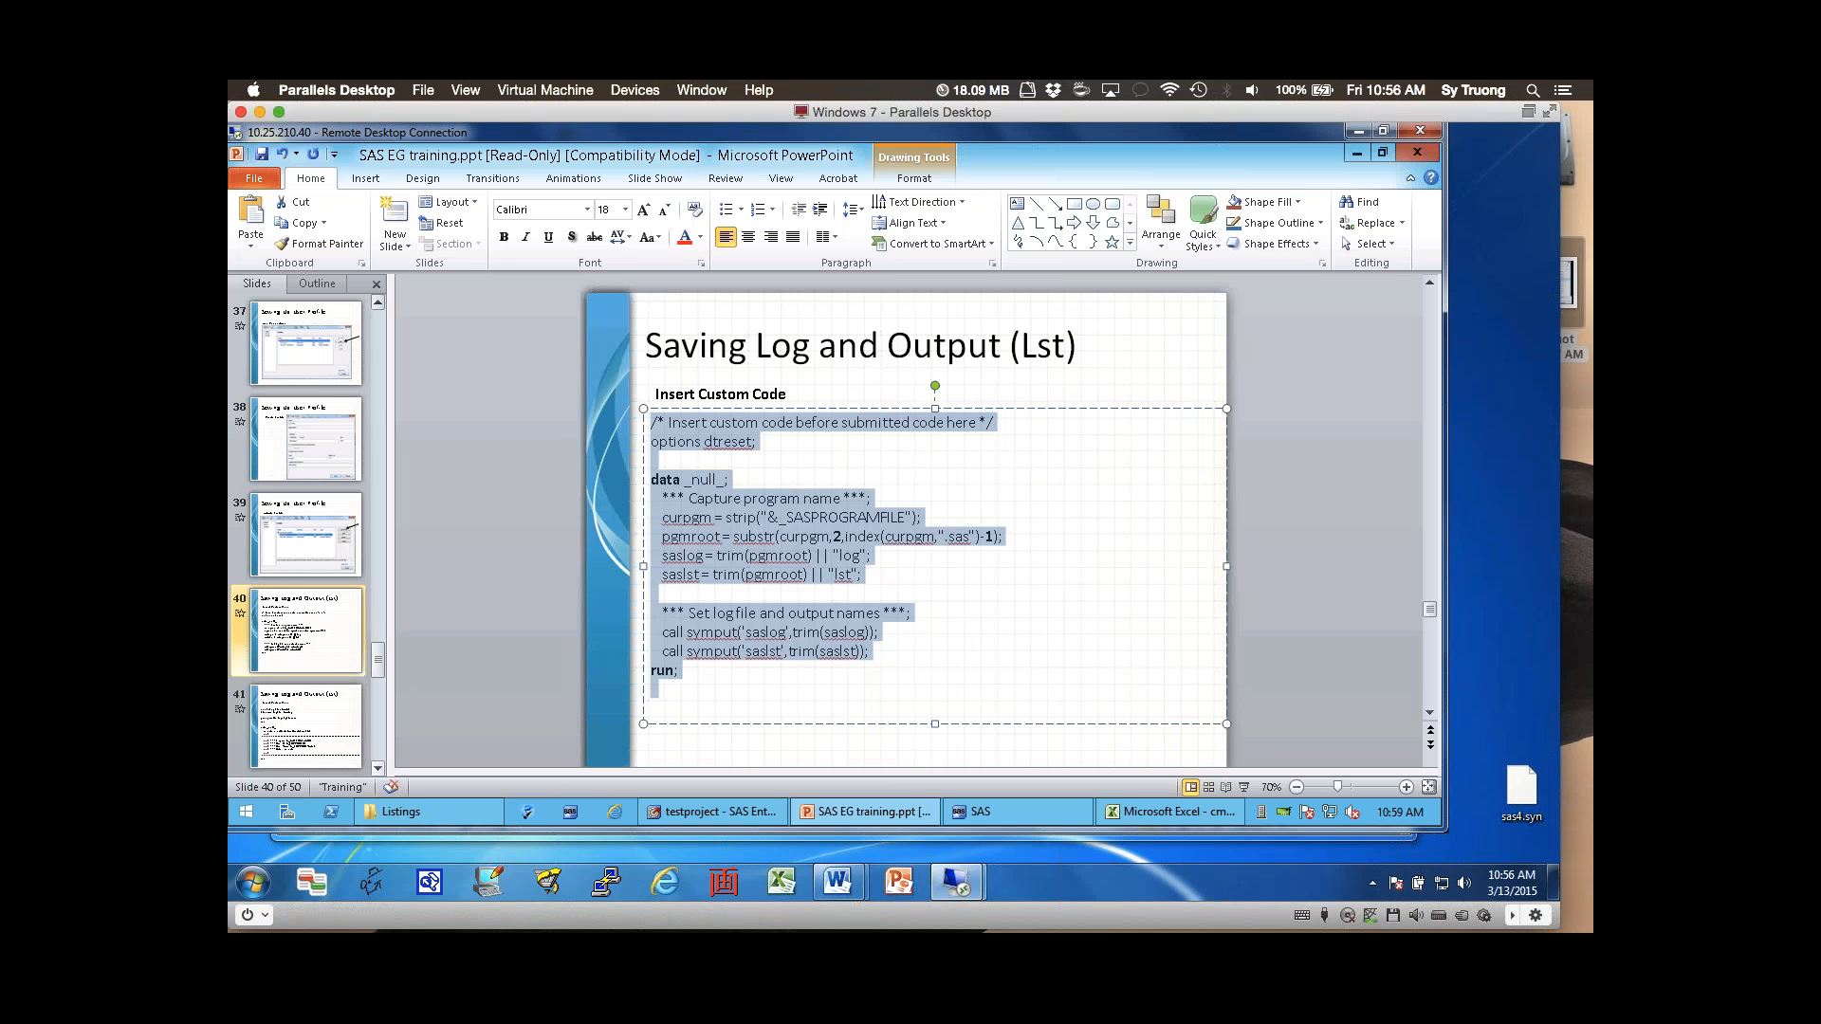
left_click(377, 768)
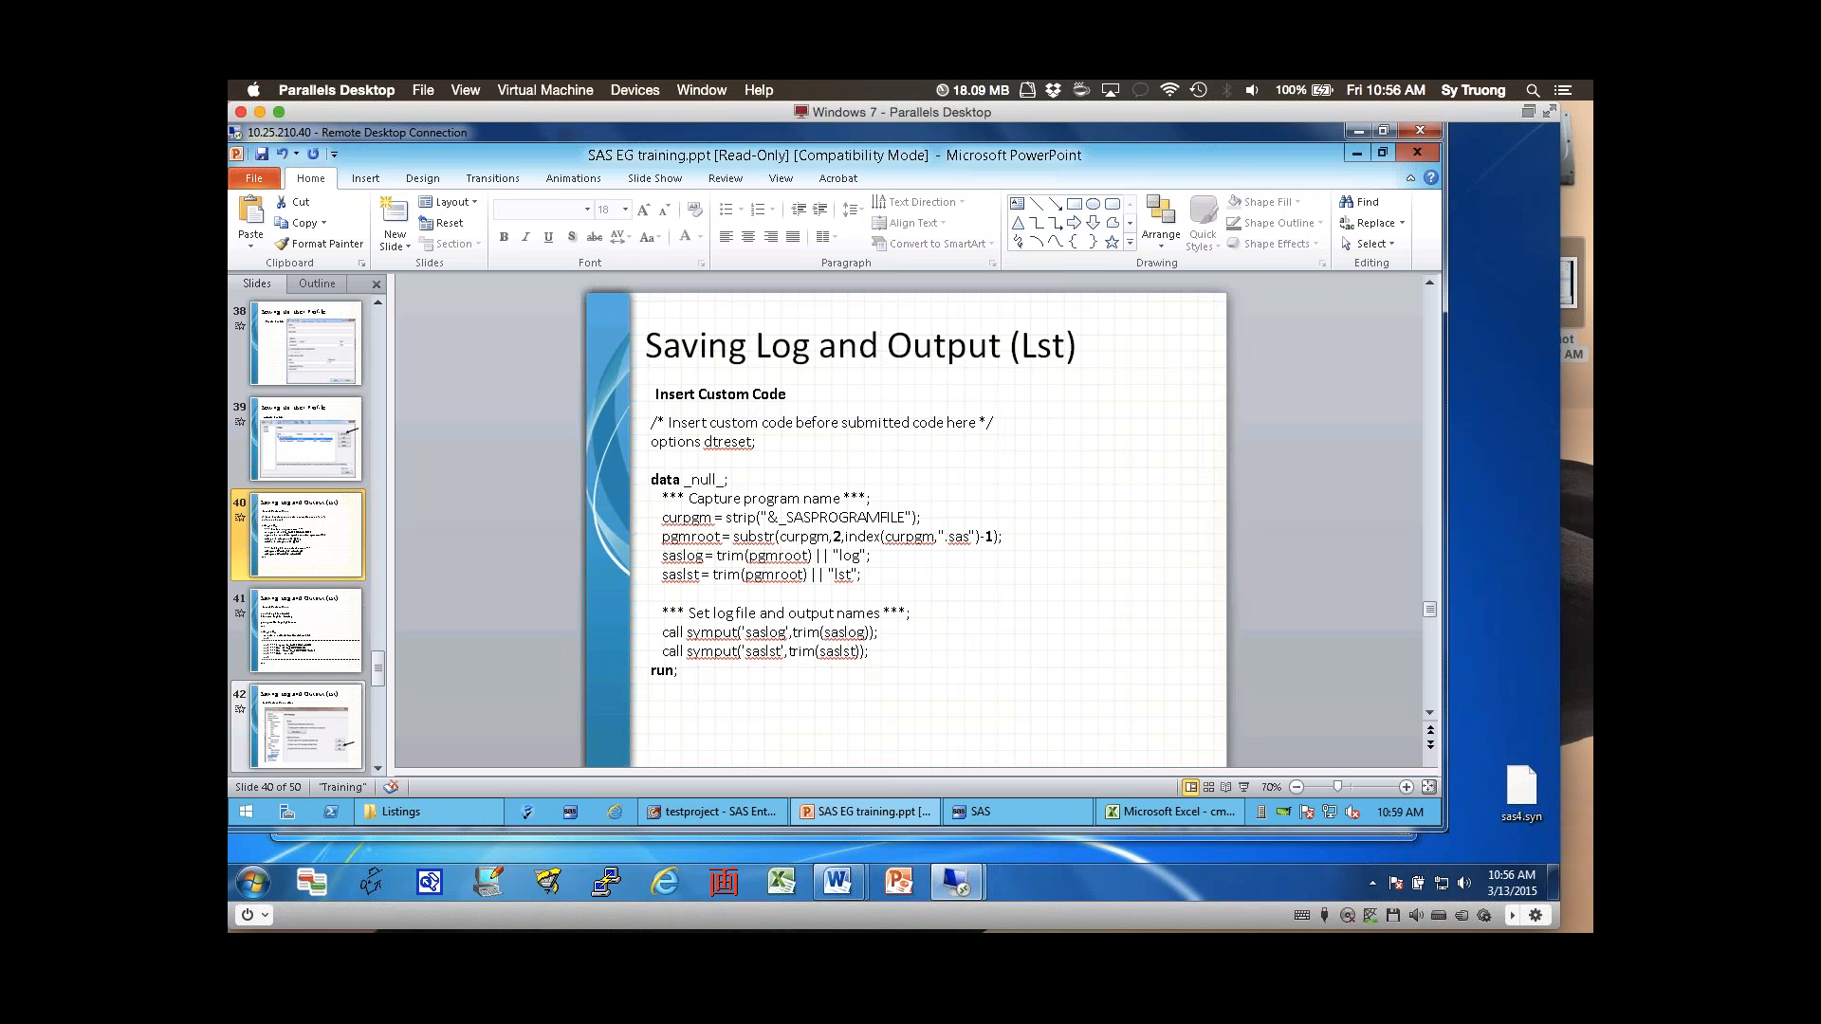
left_click(347, 702)
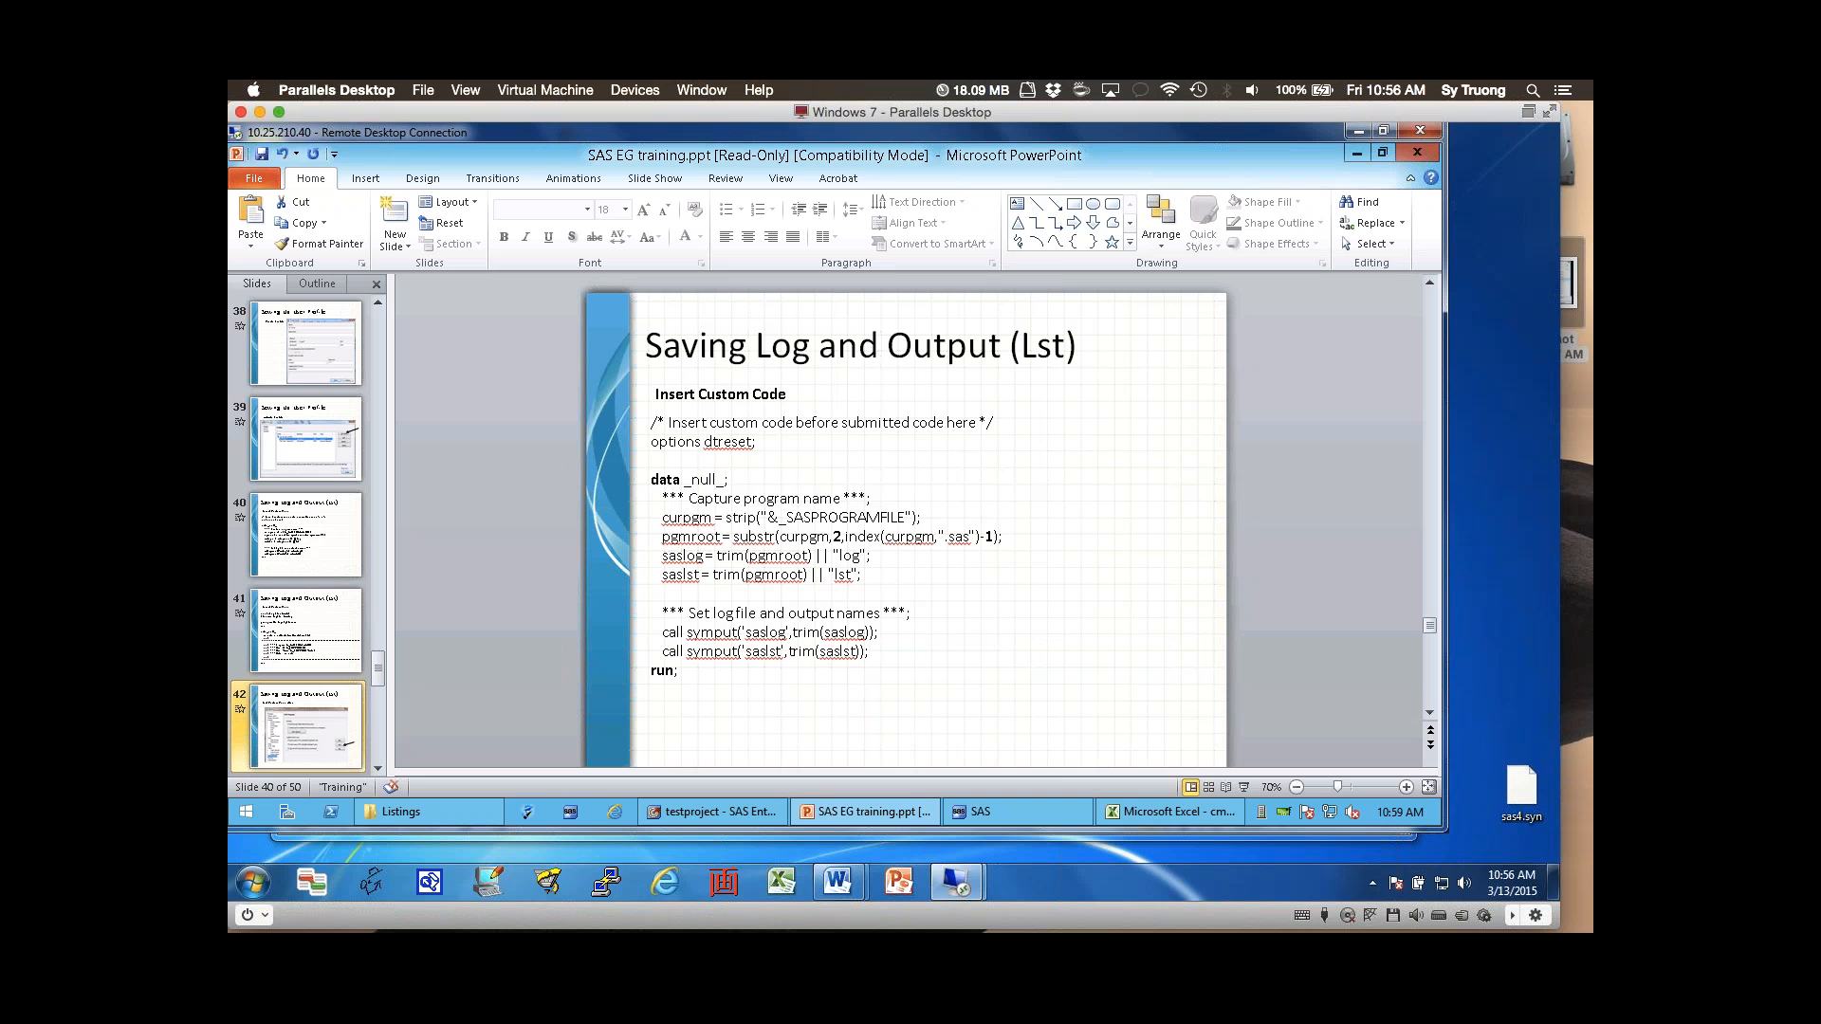